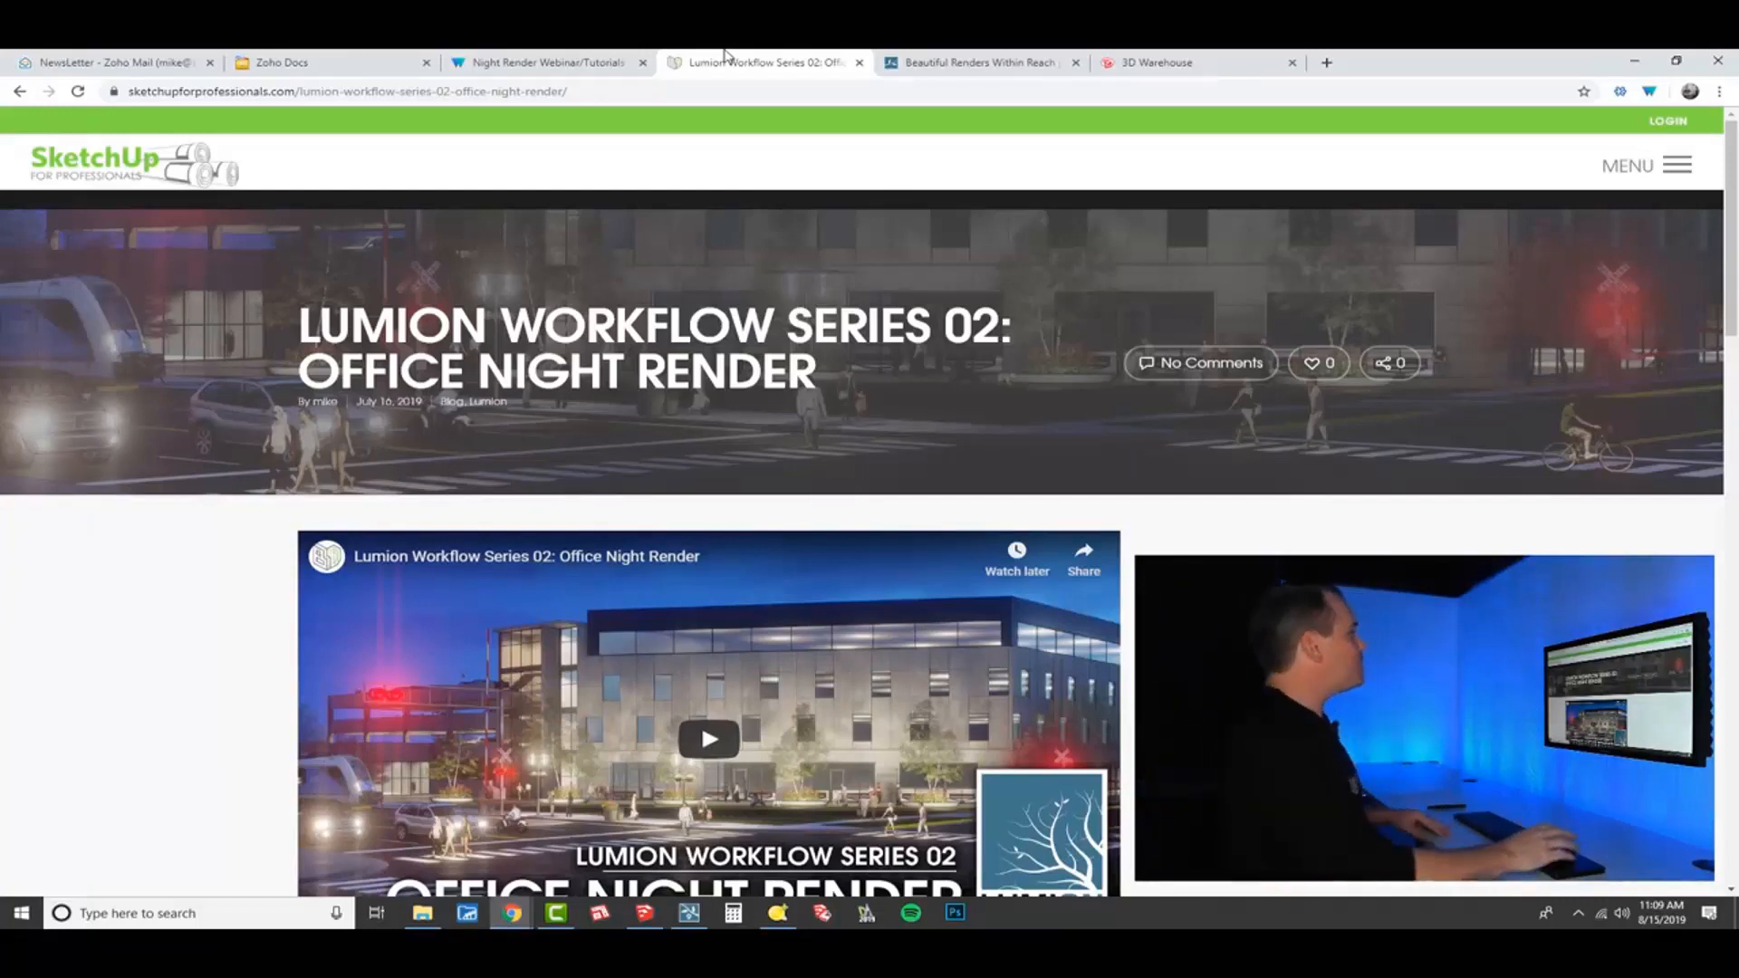
Switch to the 3D Warehouse page and search it for "lumion workflow".
{"action": "left_click", "coordinate": [1155, 65]}
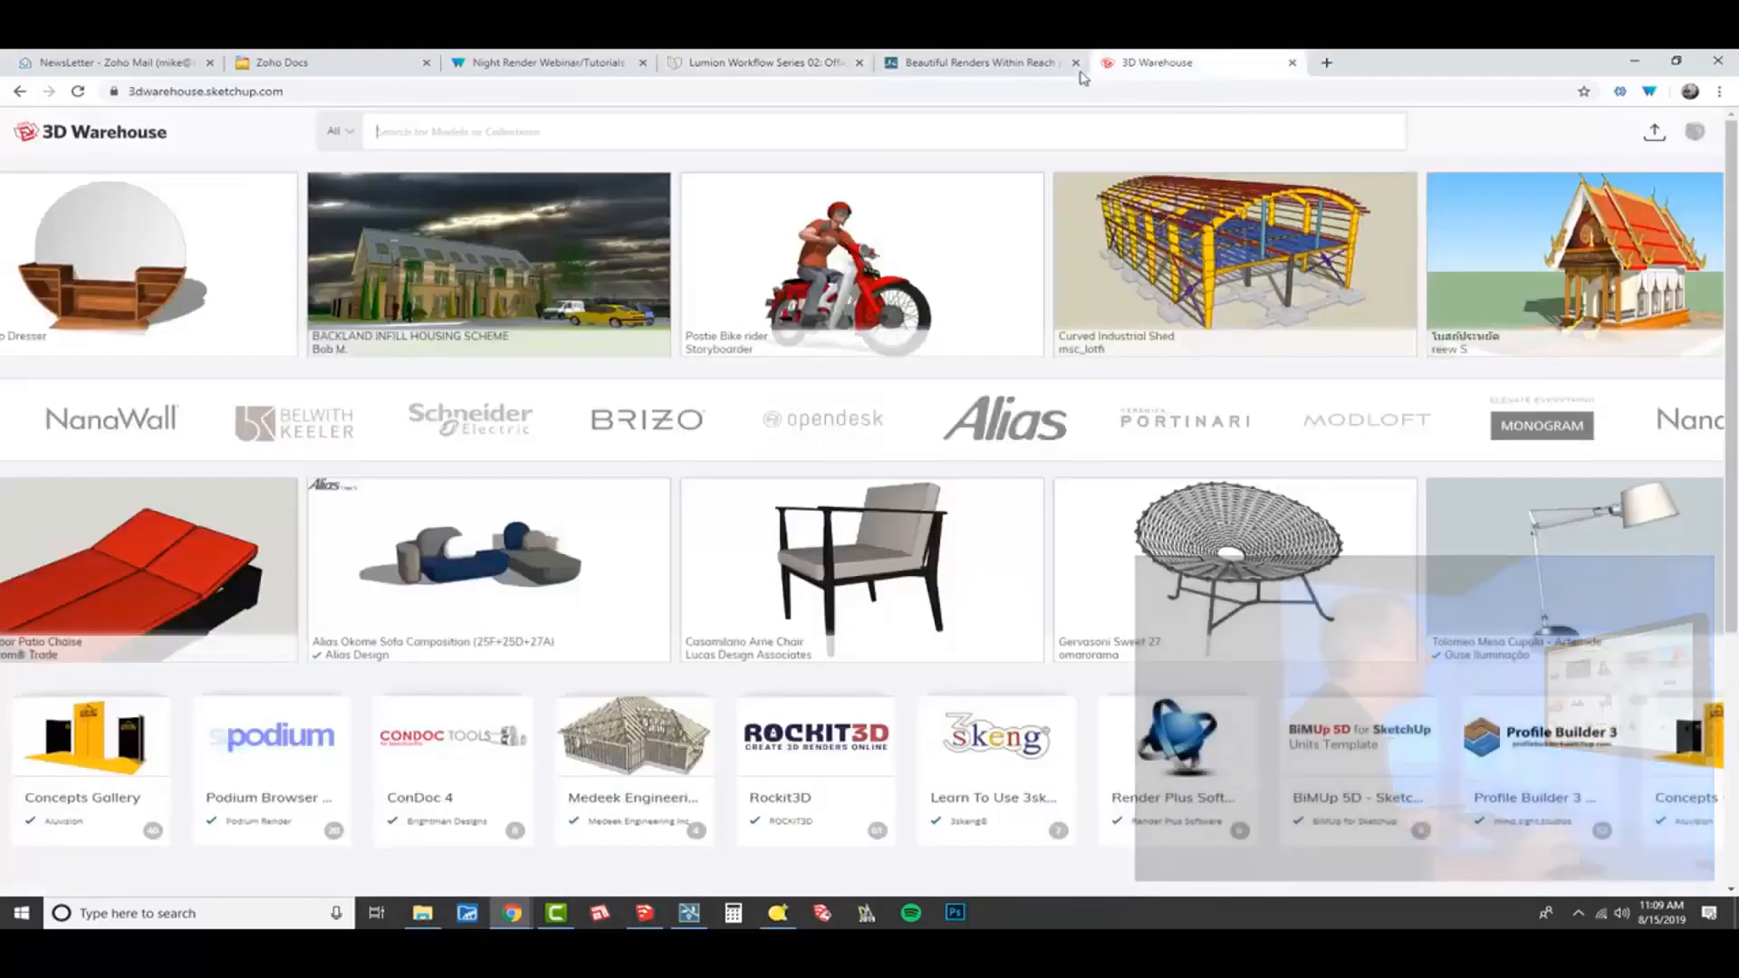
{"action": "left_click", "coordinate": [541, 147]}
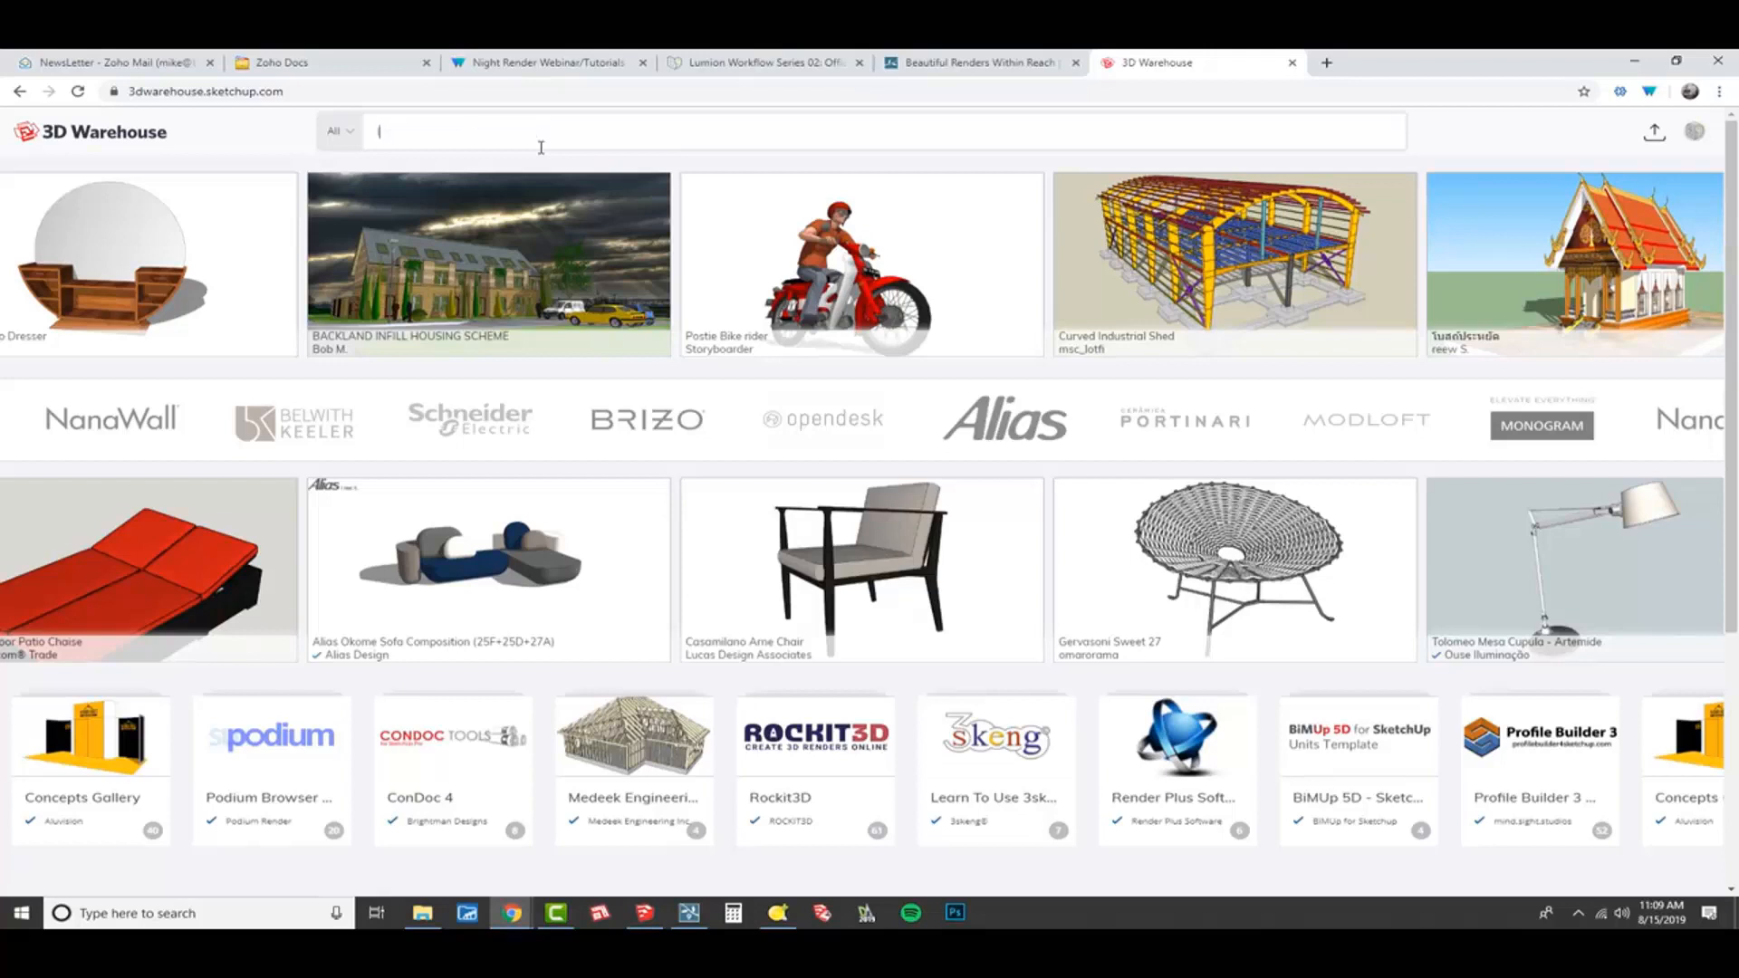
{"action": "type", "text": "lumion workflow"}
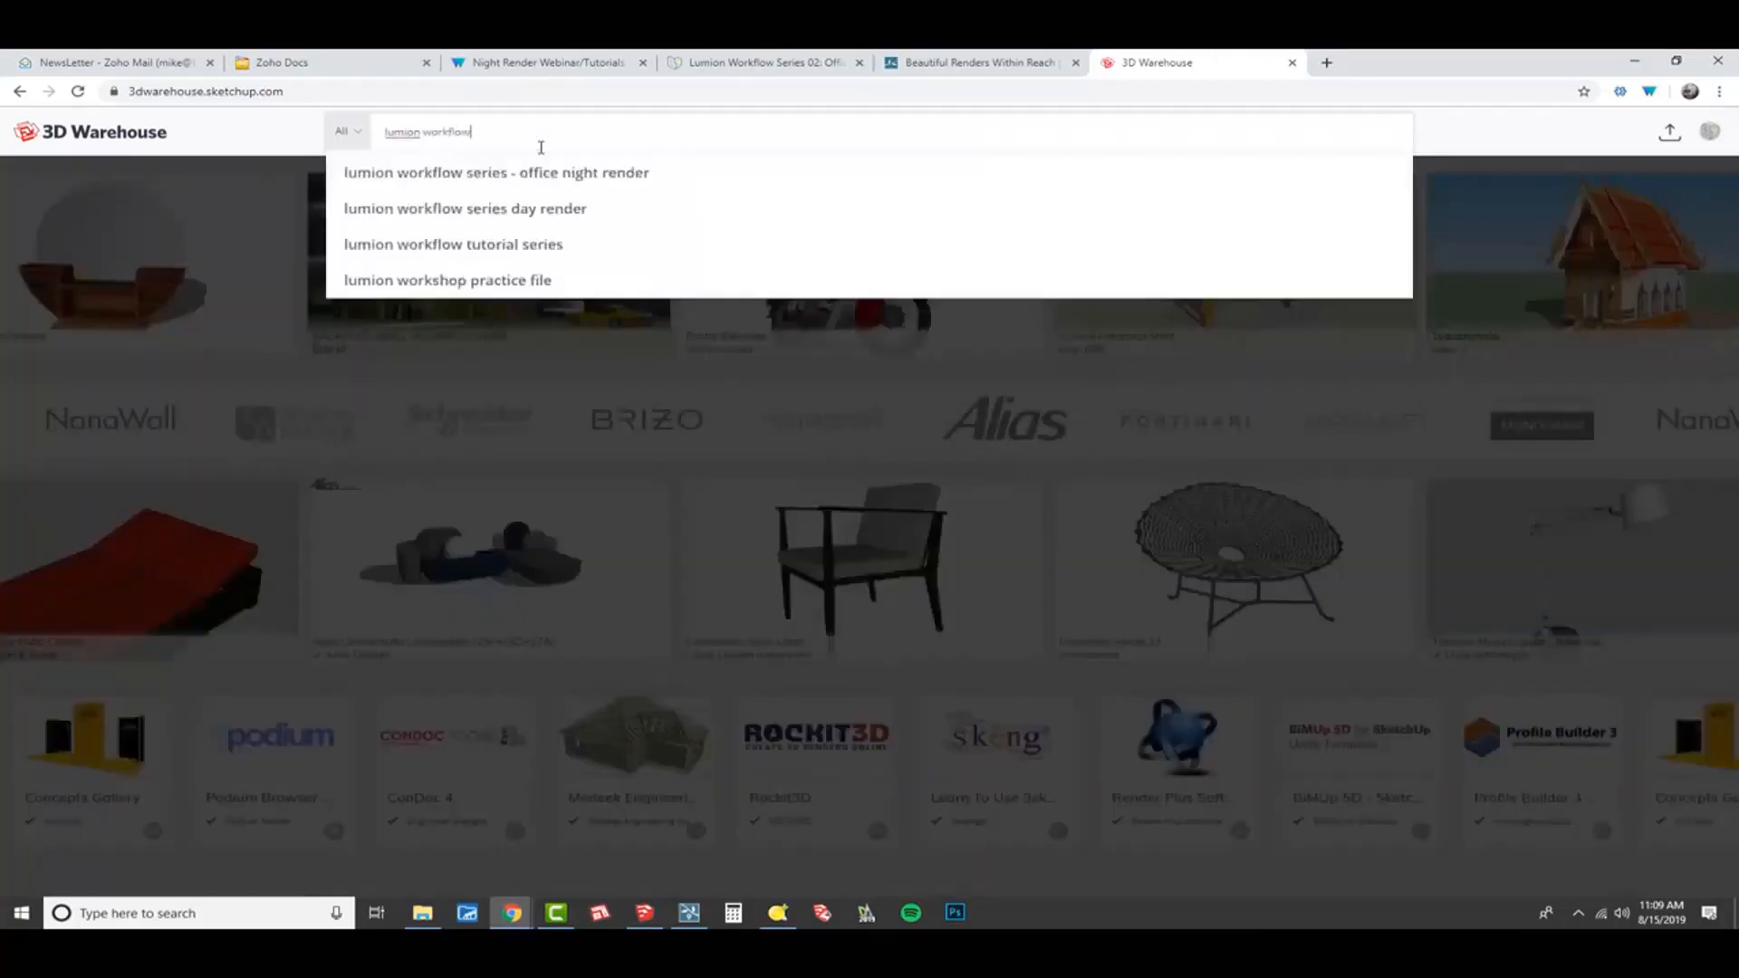
{"action": "key", "text": "Return"}
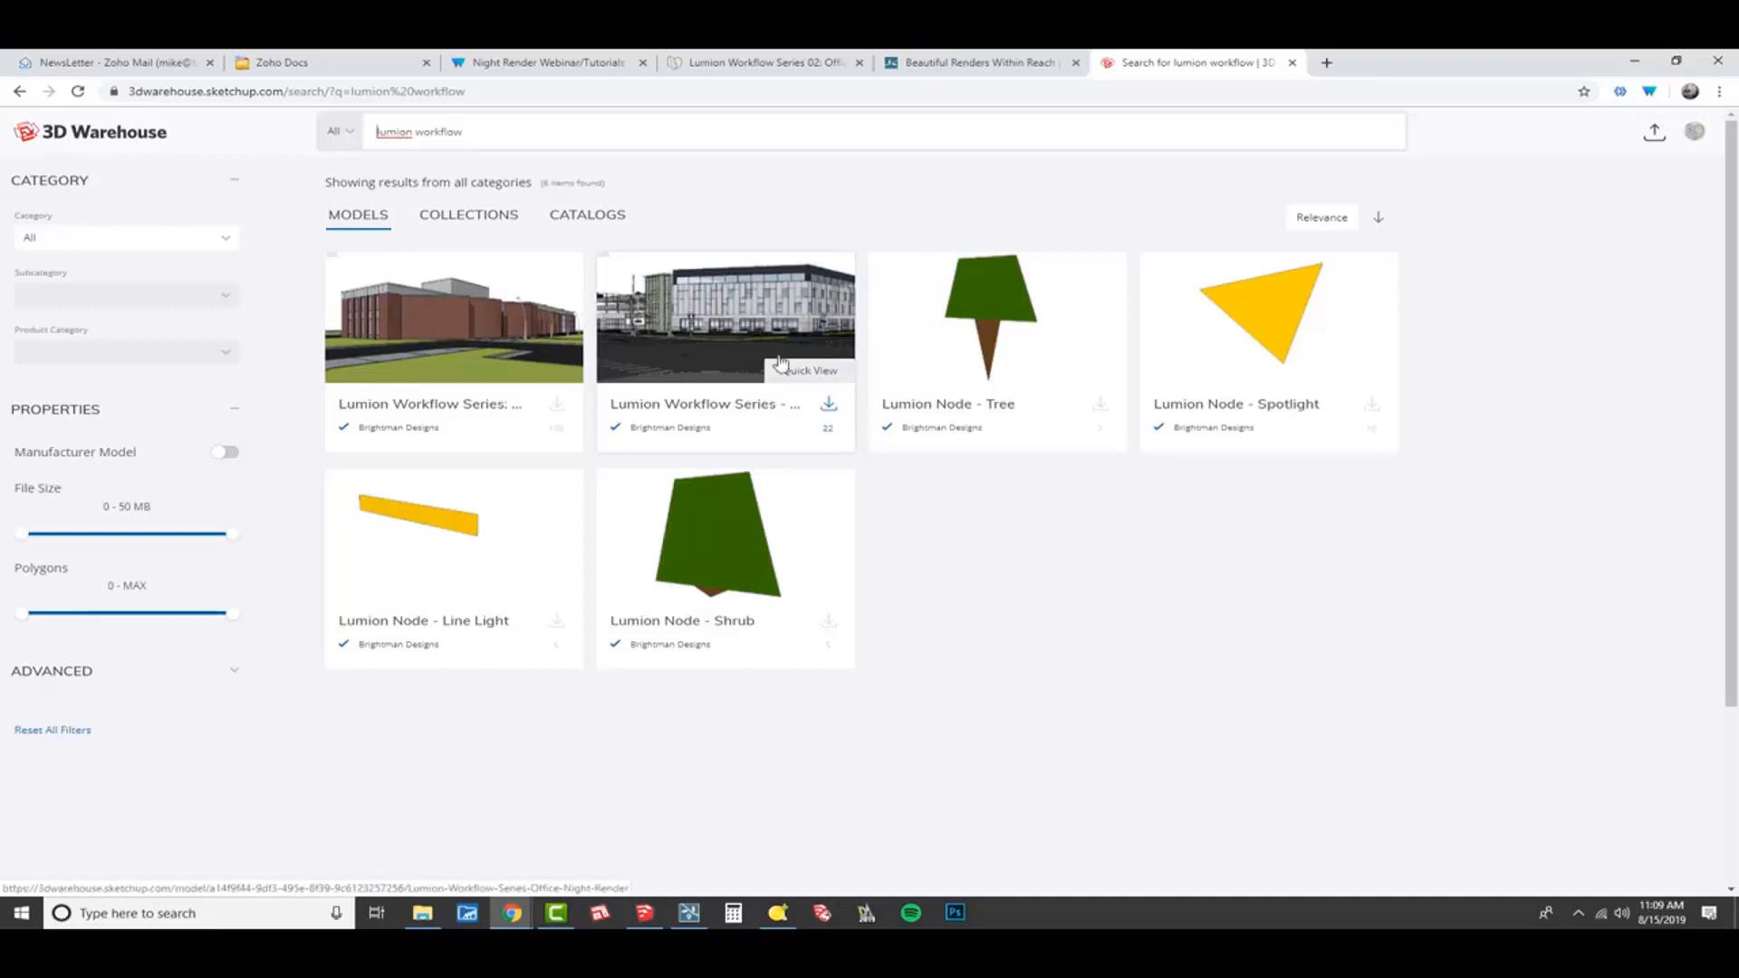
Open the Lumion Workflow Tutorial Series collection and preview its Office Night Render model.
{"action": "left_click", "coordinate": [469, 222]}
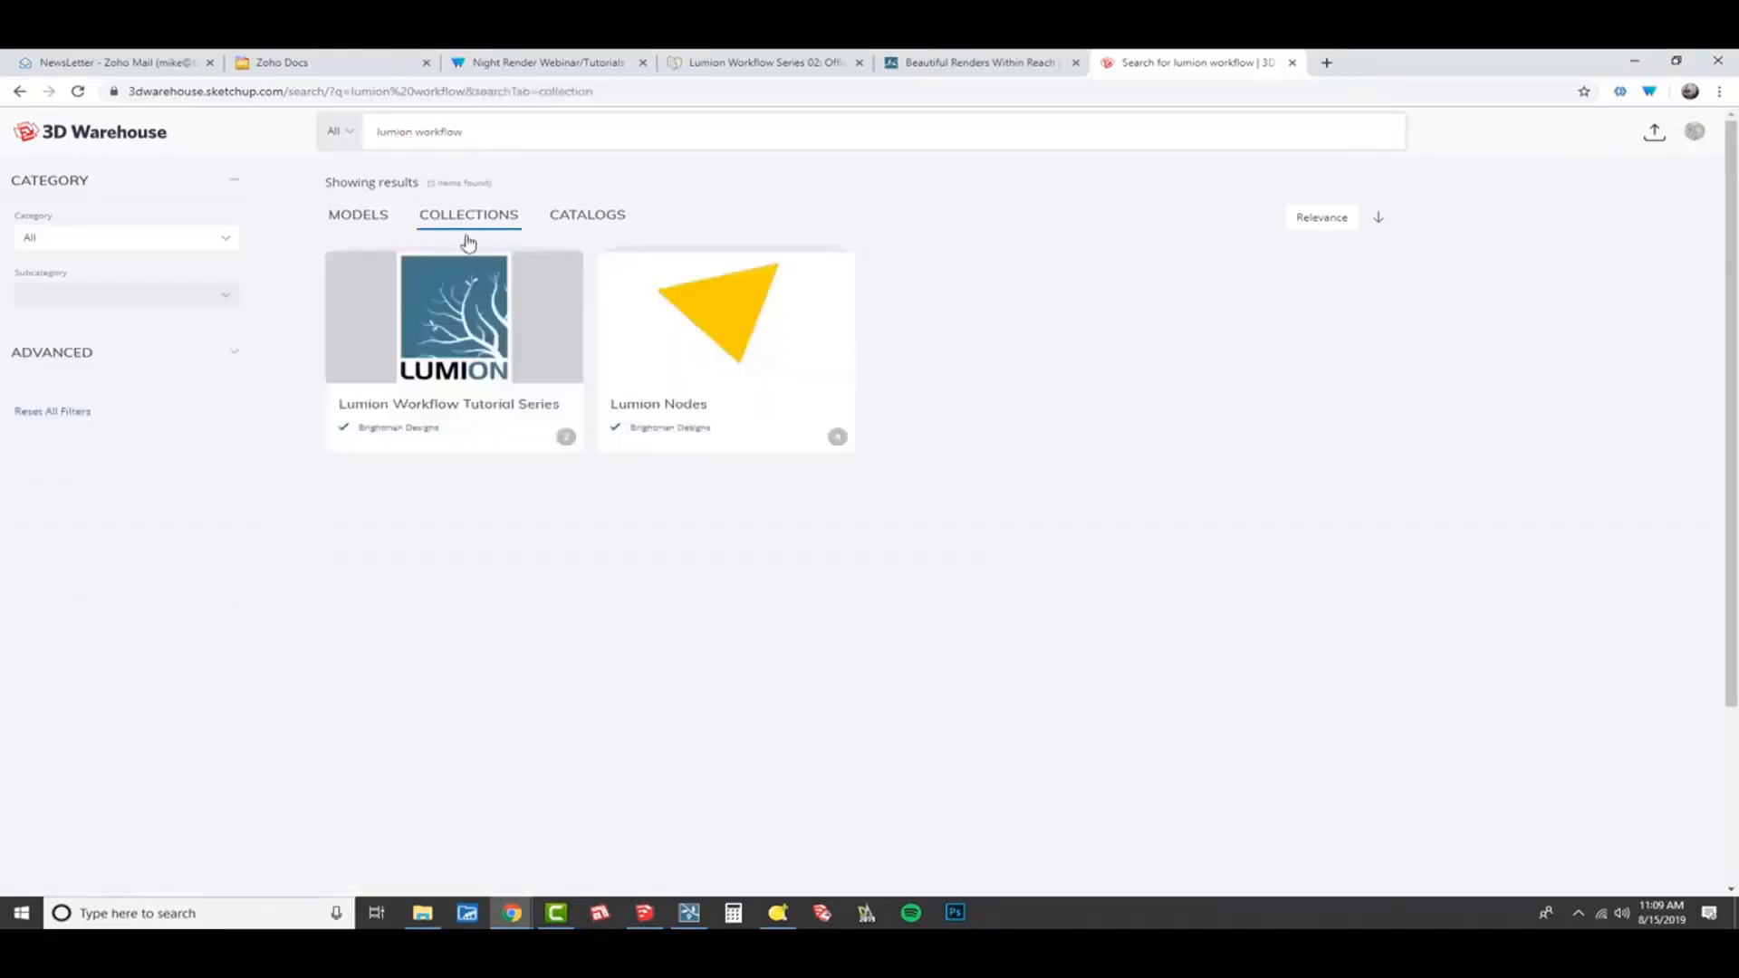
{"action": "left_click", "coordinate": [495, 414]}
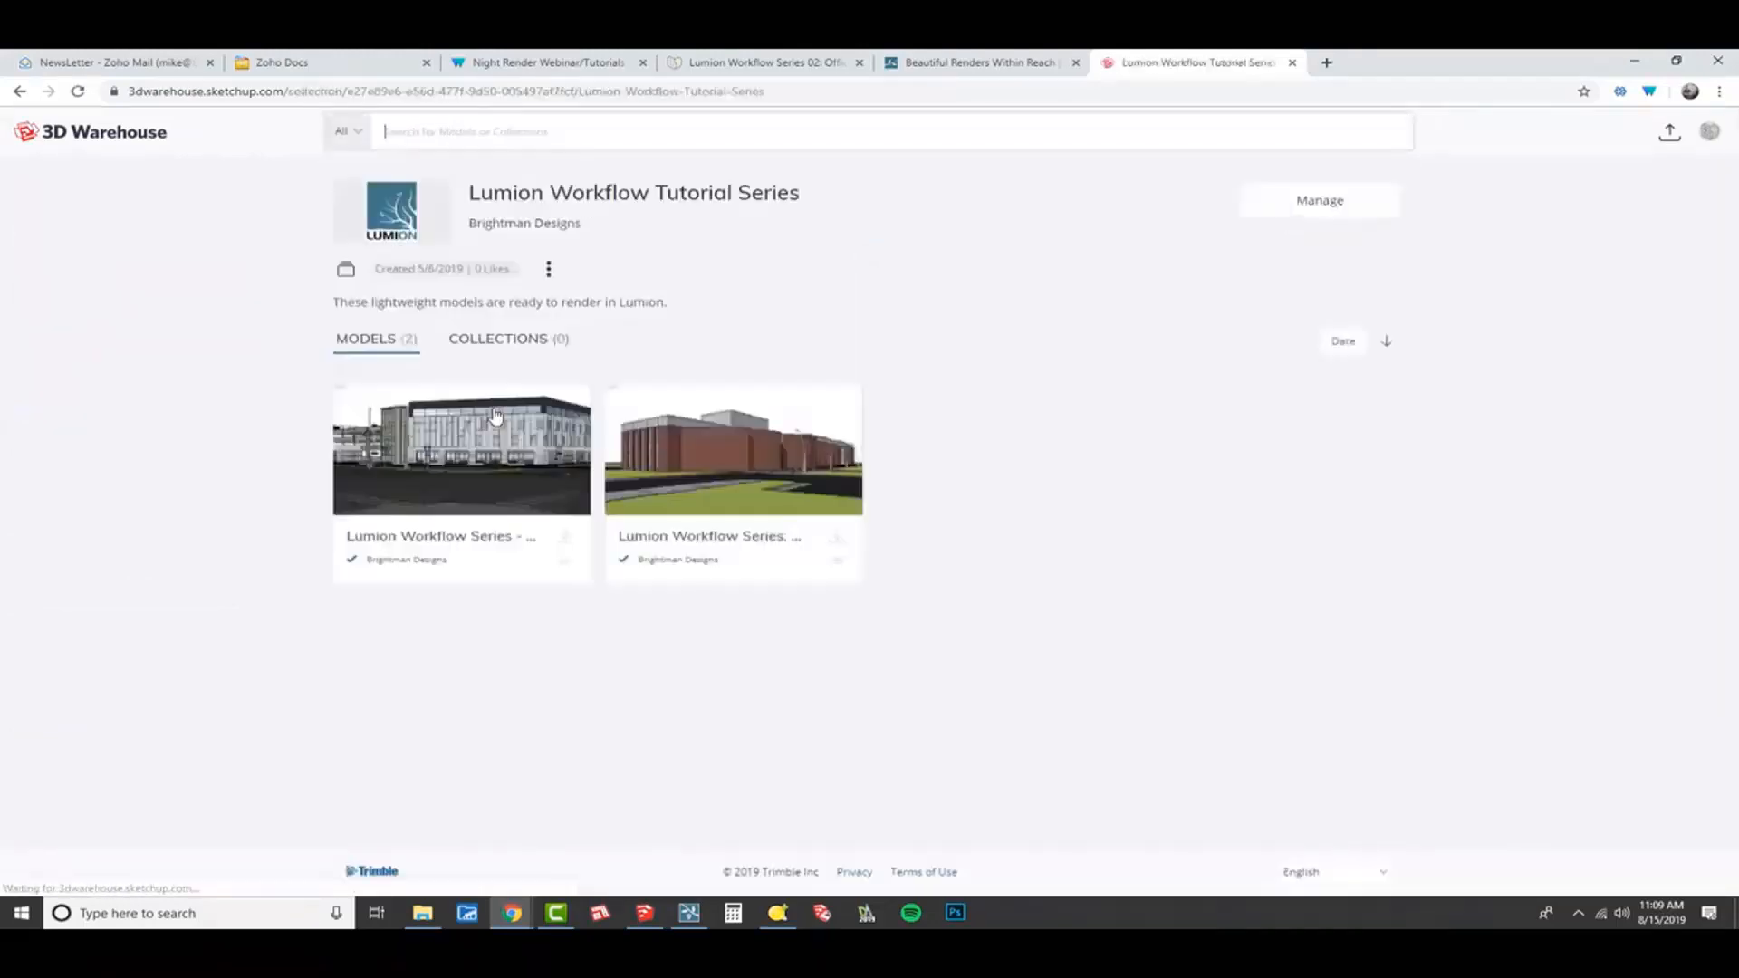
{"action": "mouse_move", "coordinate": [511, 486]}
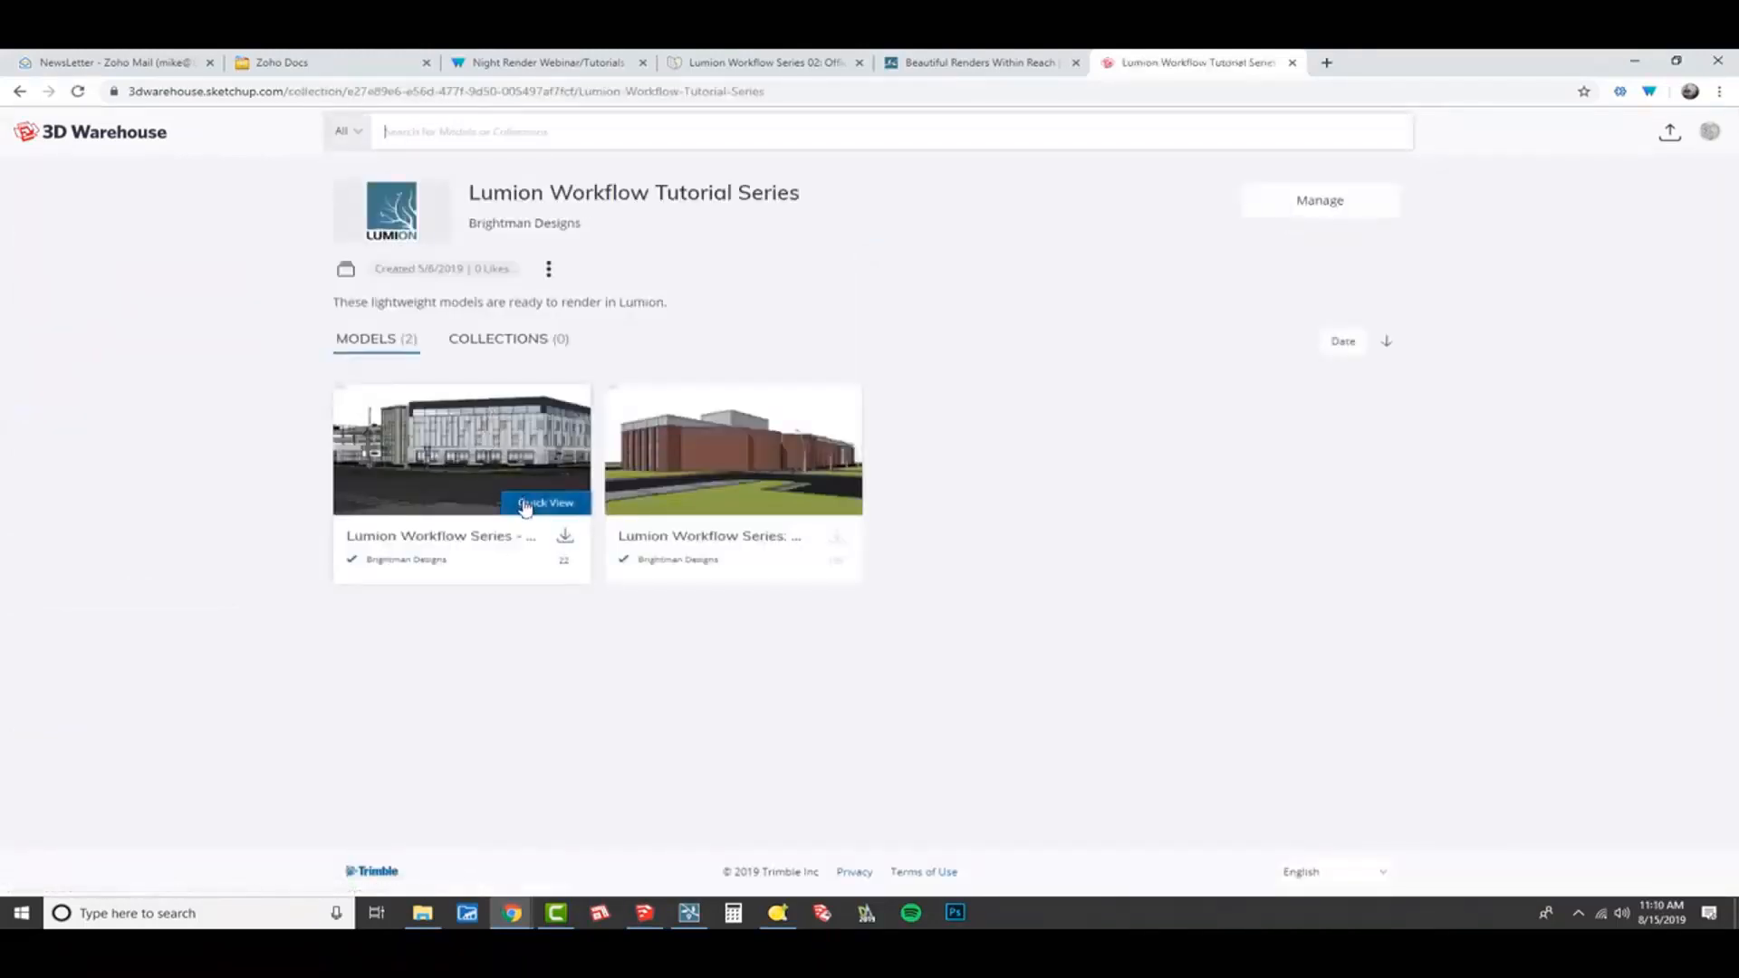
{"action": "left_click", "coordinate": [526, 505]}
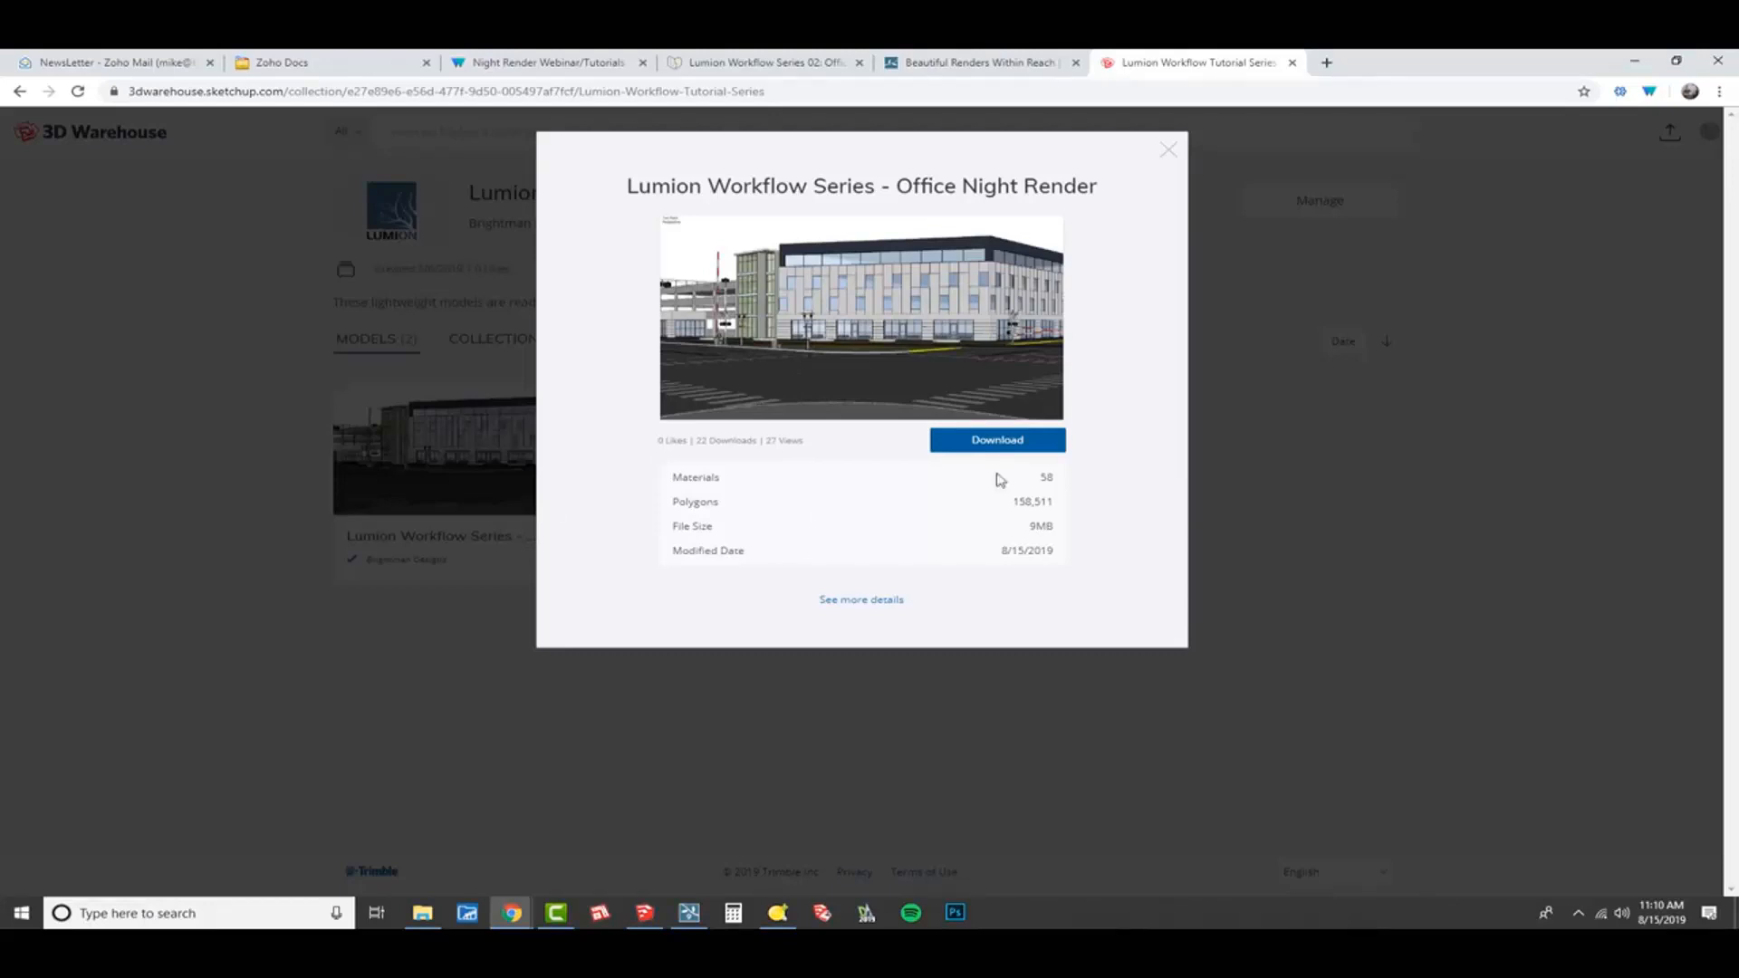
Download the model in SketchUp 2019 format, saving it as BD_Office+Building.skp in the TEMP folder, and open the downloaded file.
{"action": "double_click", "coordinate": [1038, 526]}
{"action": "left_click", "coordinate": [1004, 444]}
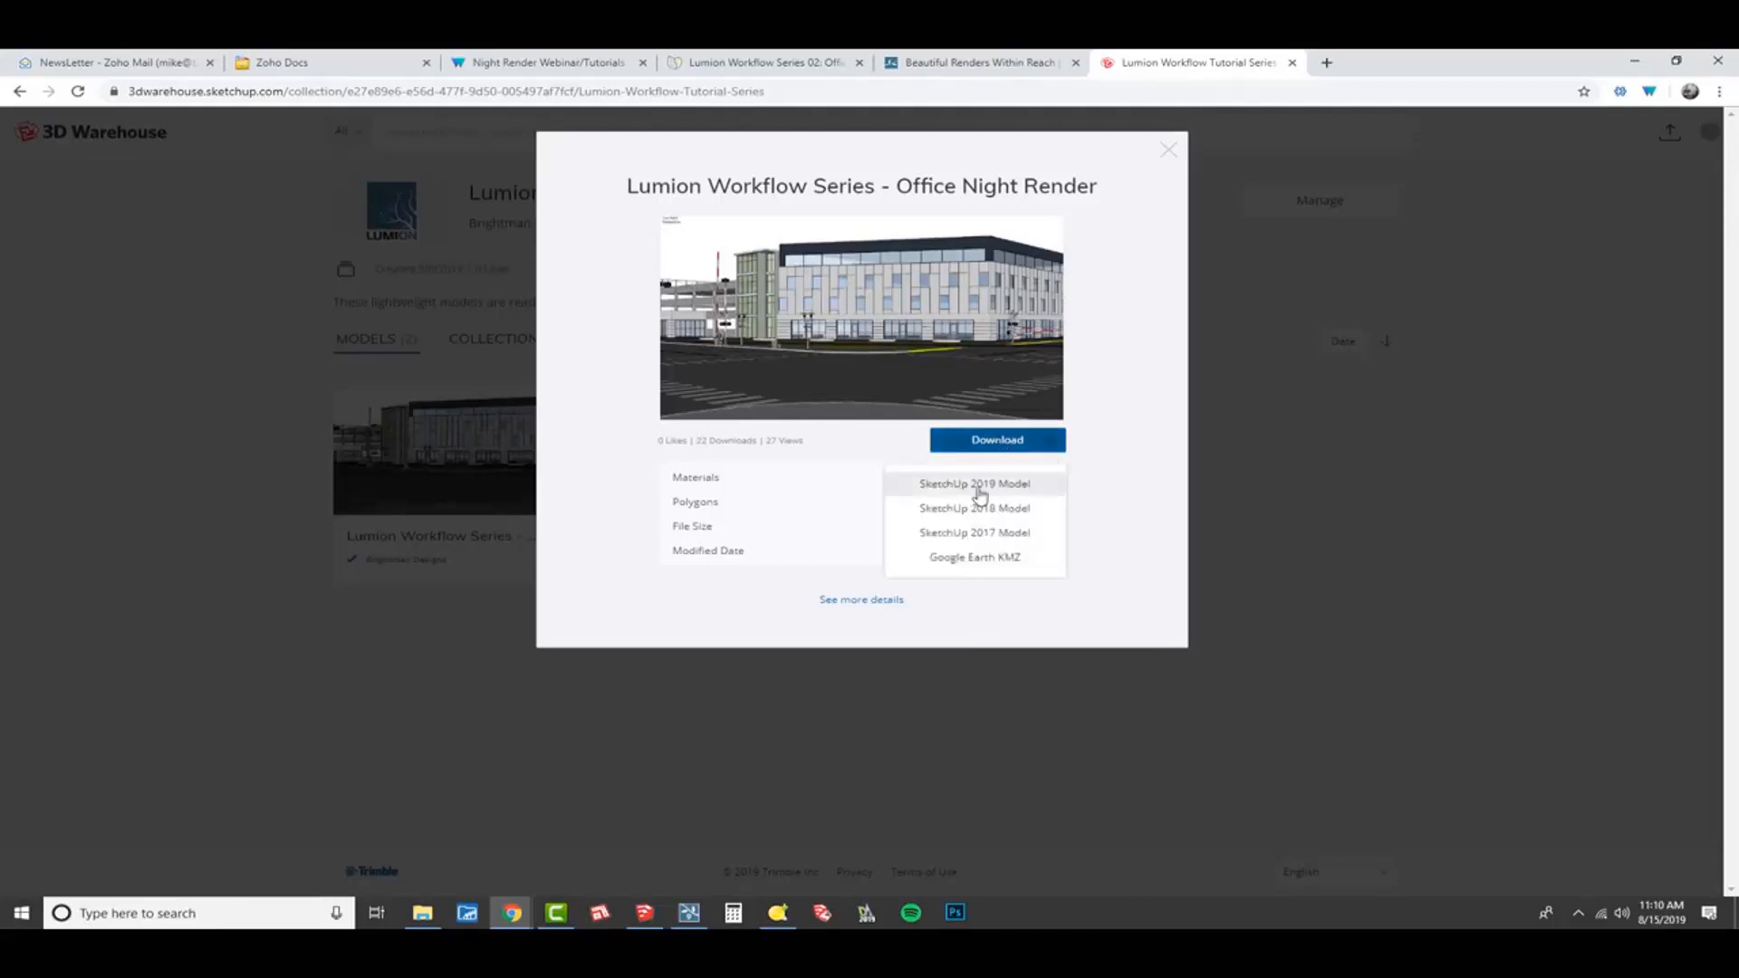
{"action": "left_click", "coordinate": [981, 486]}
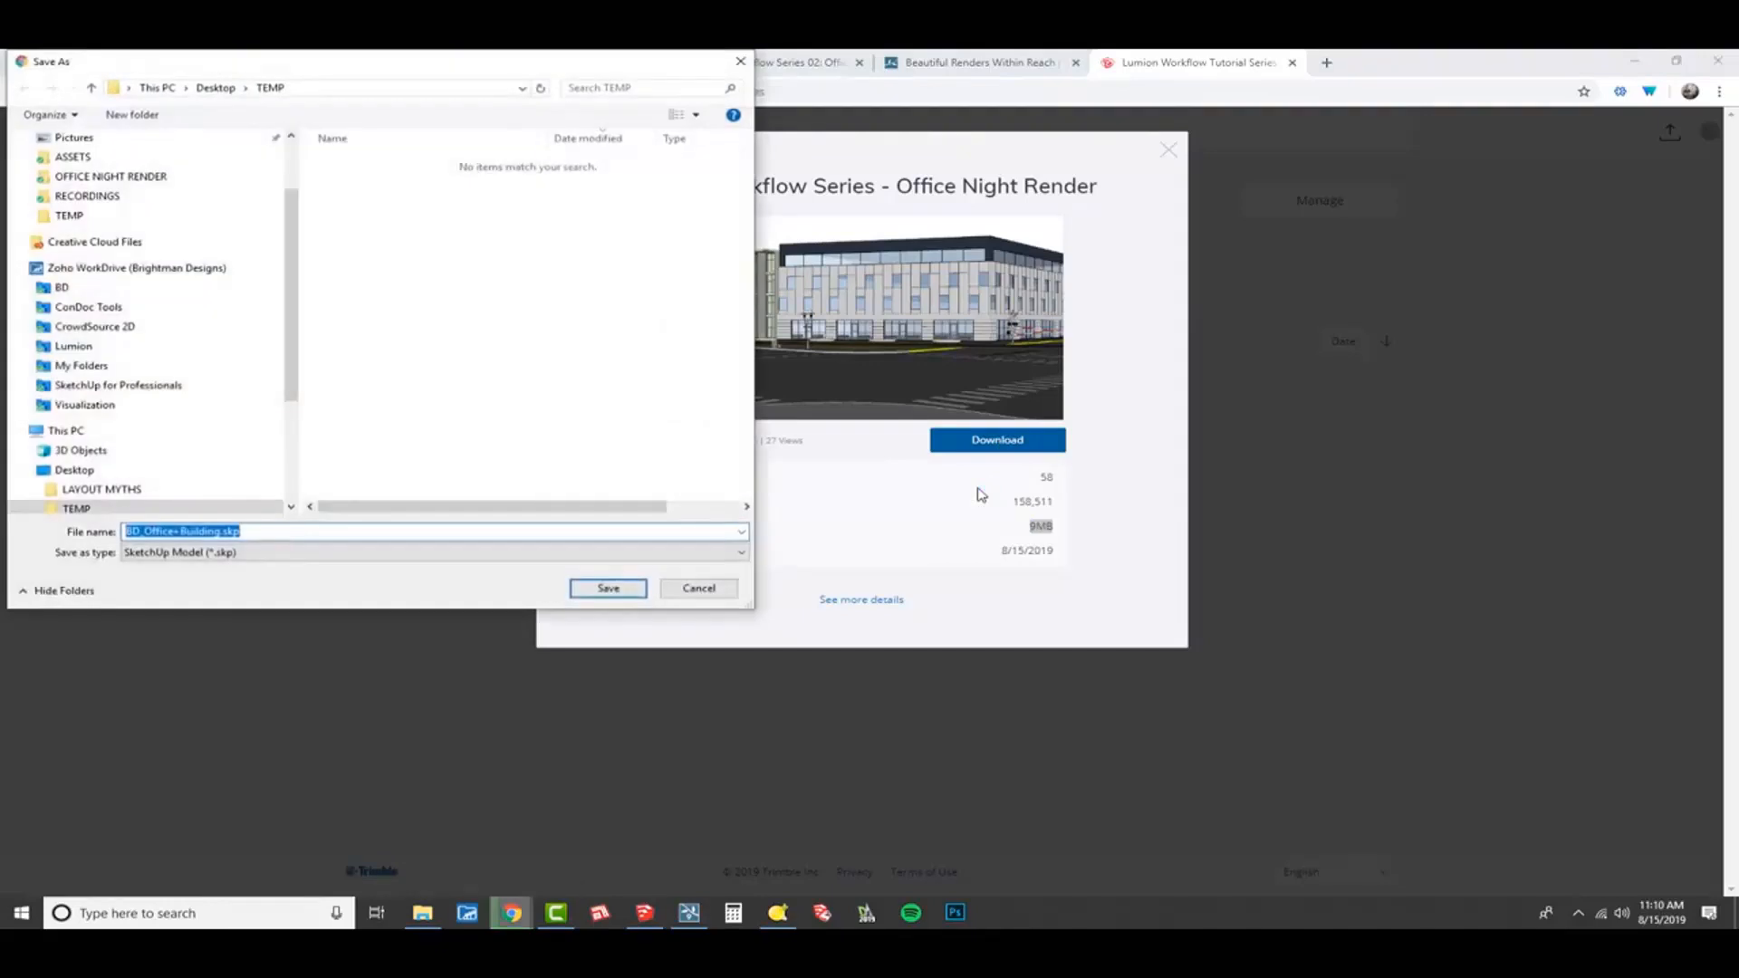
{"action": "left_click", "coordinate": [609, 589]}
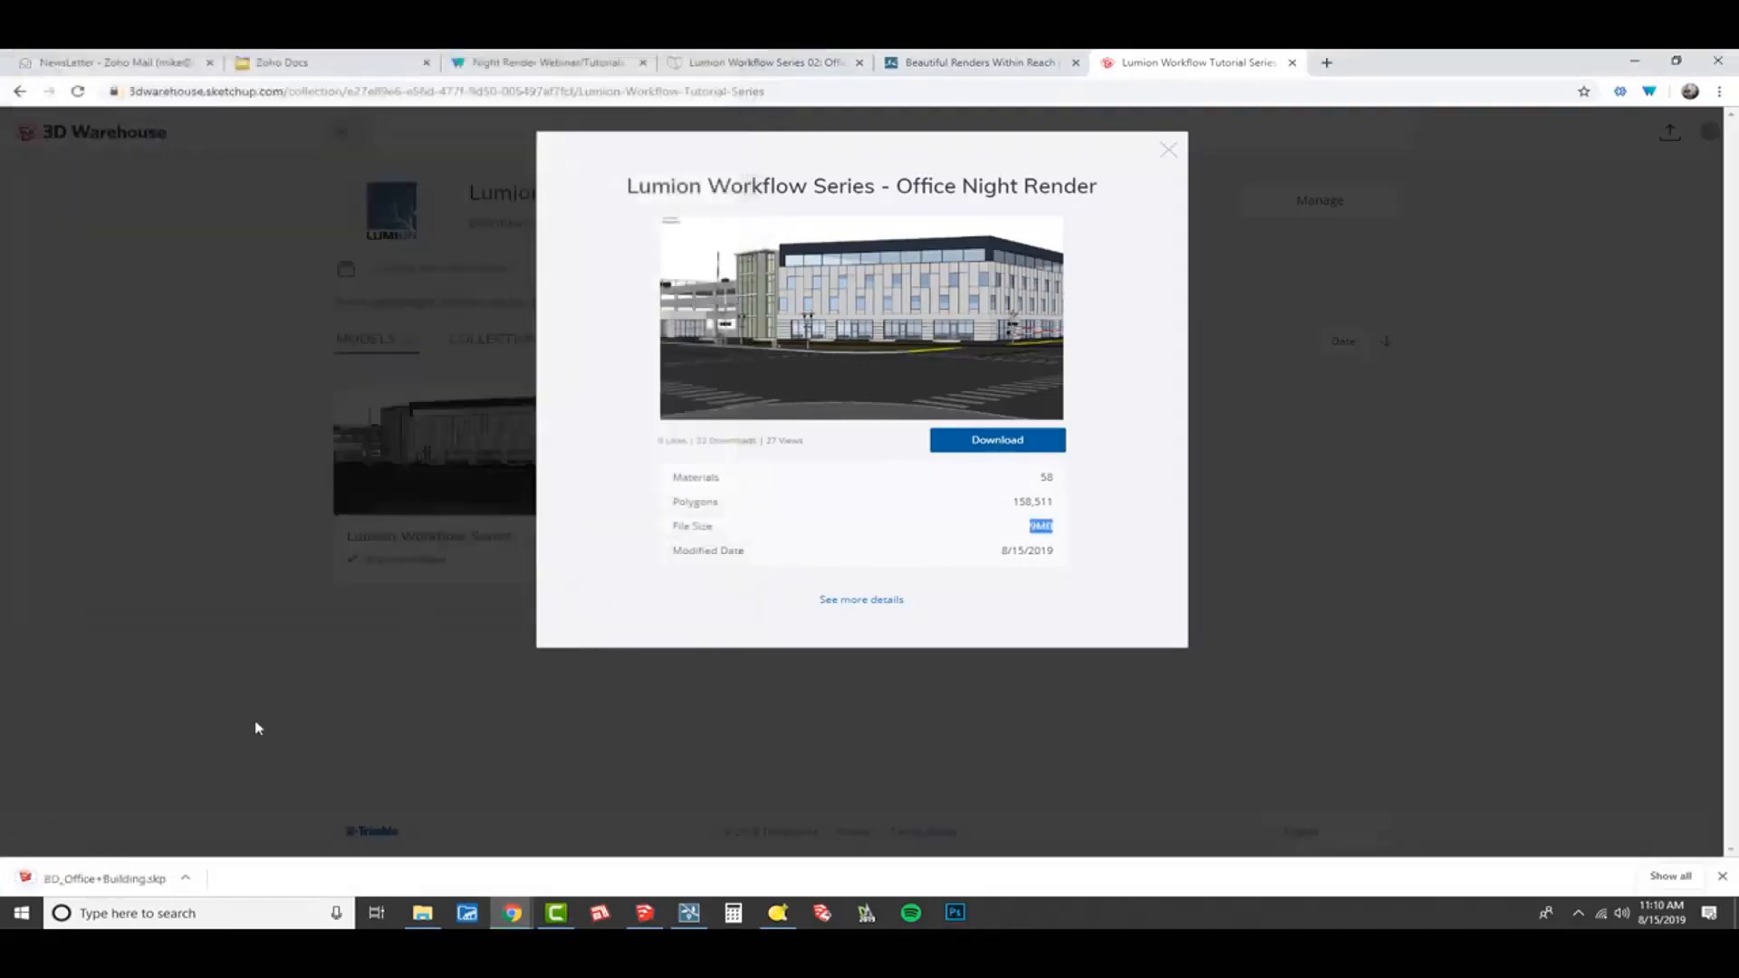
{"action": "left_click", "coordinate": [77, 883]}
Try to open BD_Office+Building.skp from the Desktop's TEMP folder in the untitled SketchUp window, declining read-only access.
{"action": "left_click", "coordinate": [638, 912]}
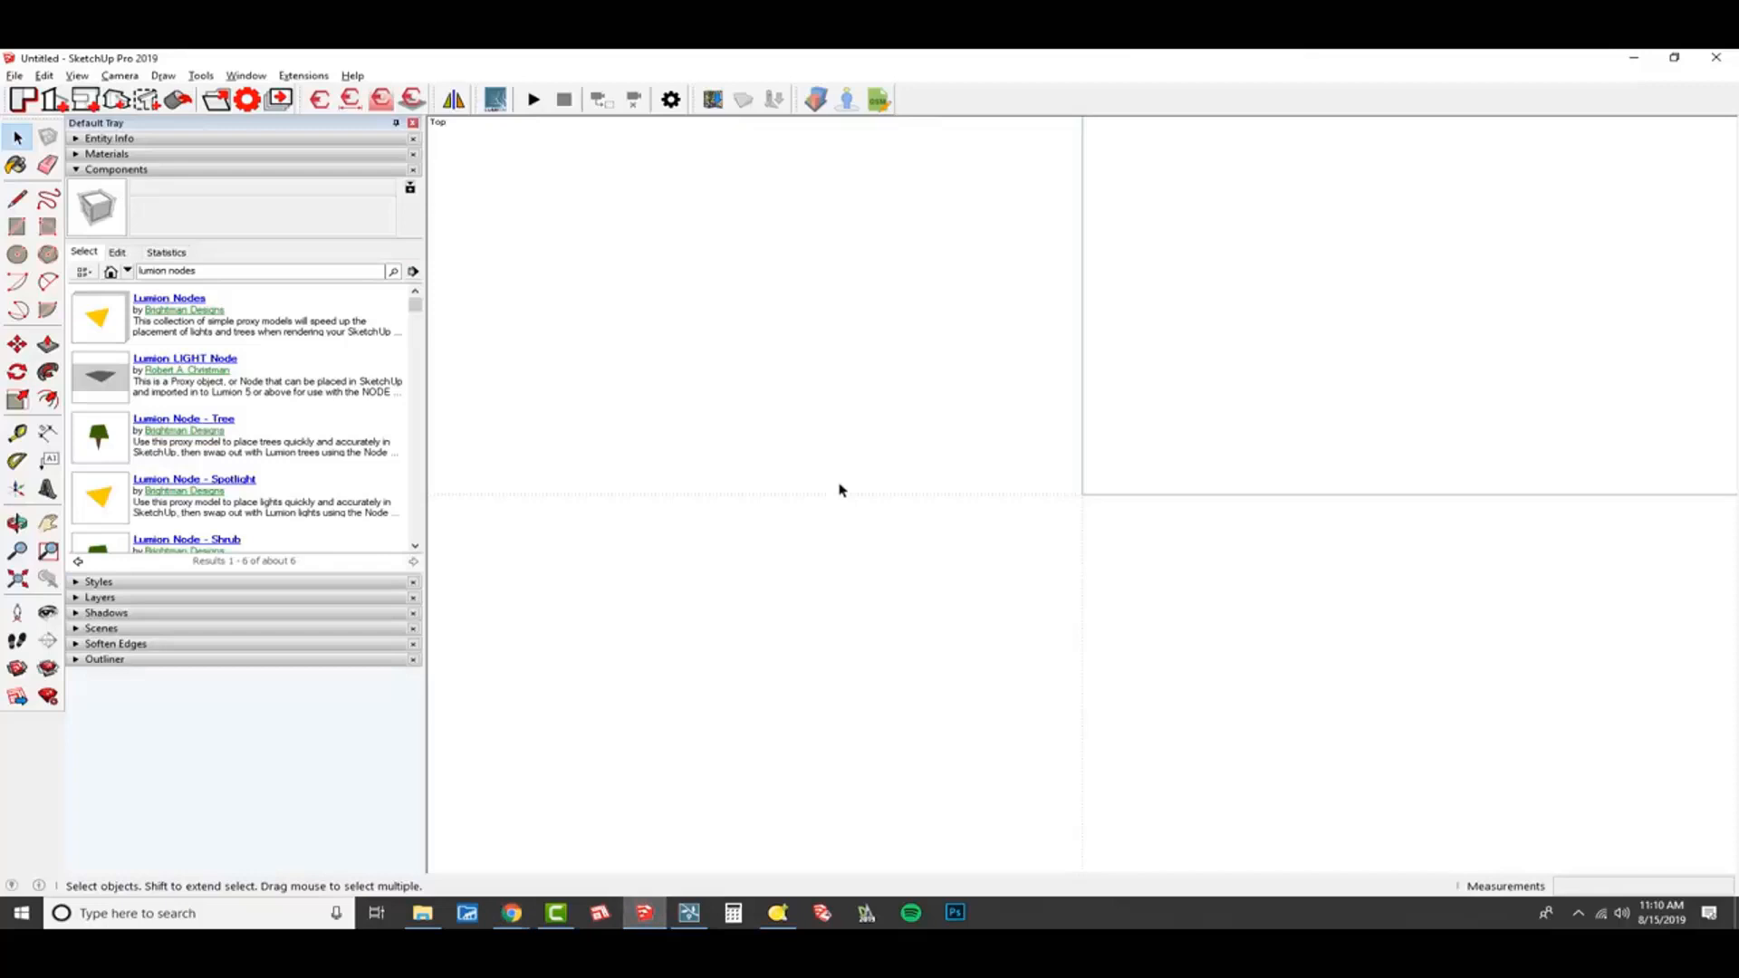
{"action": "key", "text": "ctrl+o"}
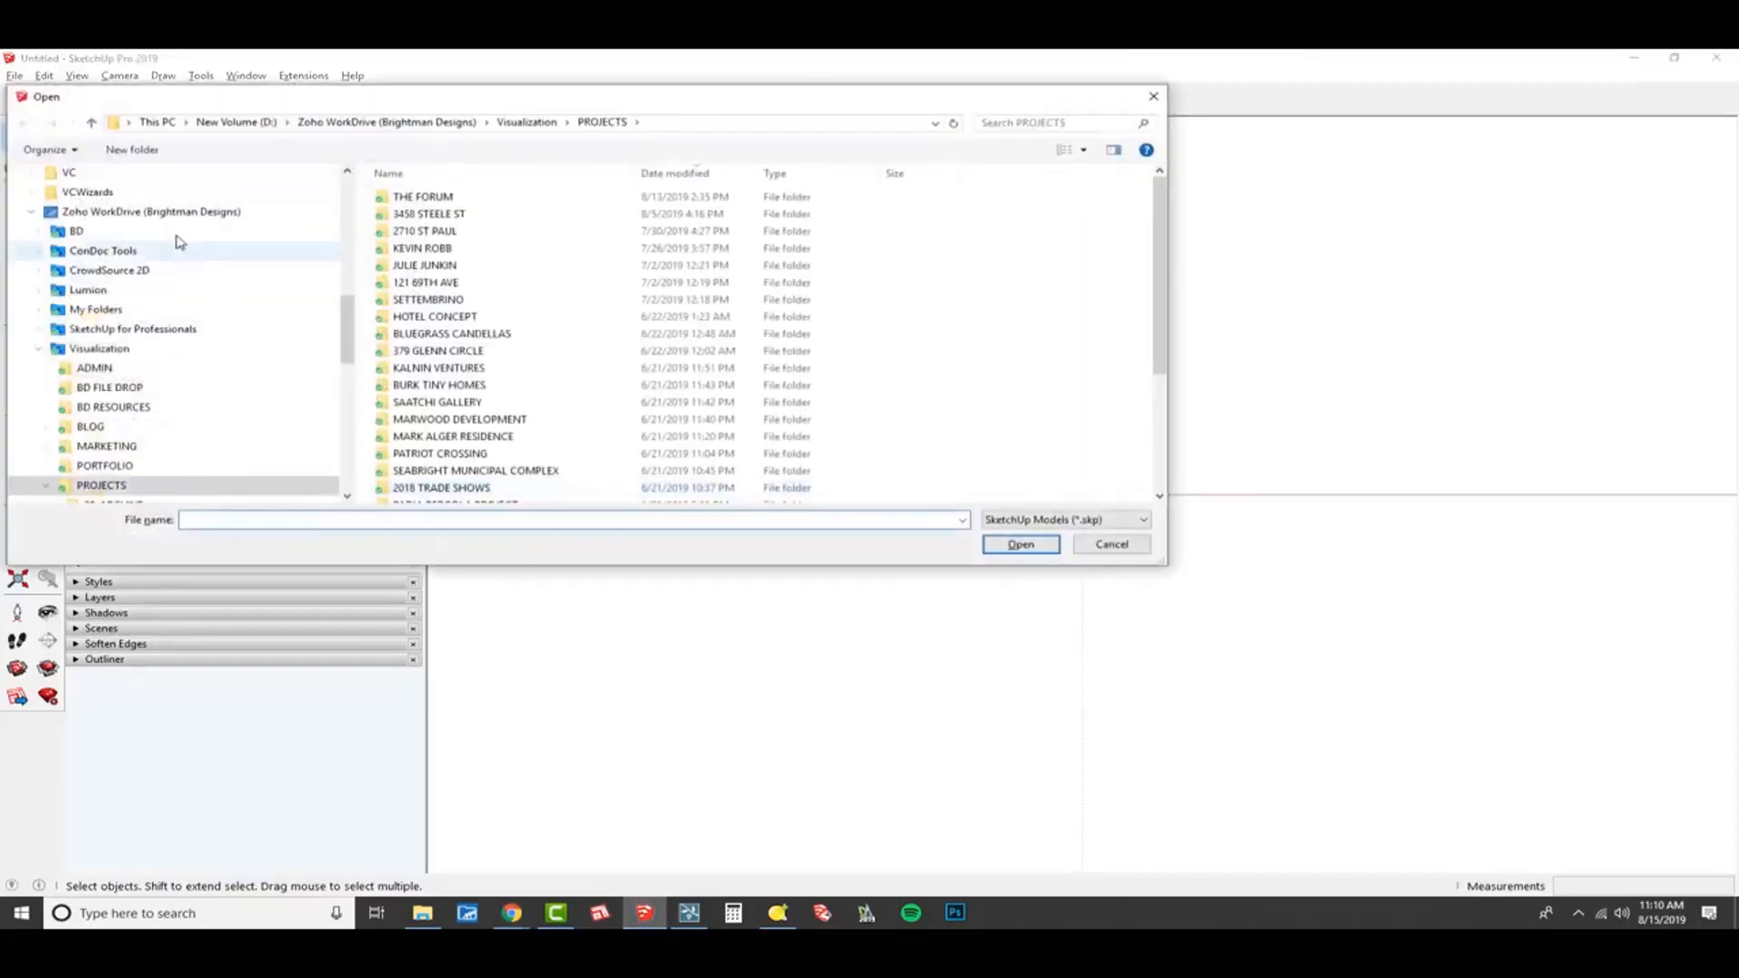
{"action": "scroll", "coordinate": [163, 456], "scroll_direction": "up", "scroll_amount": 10}
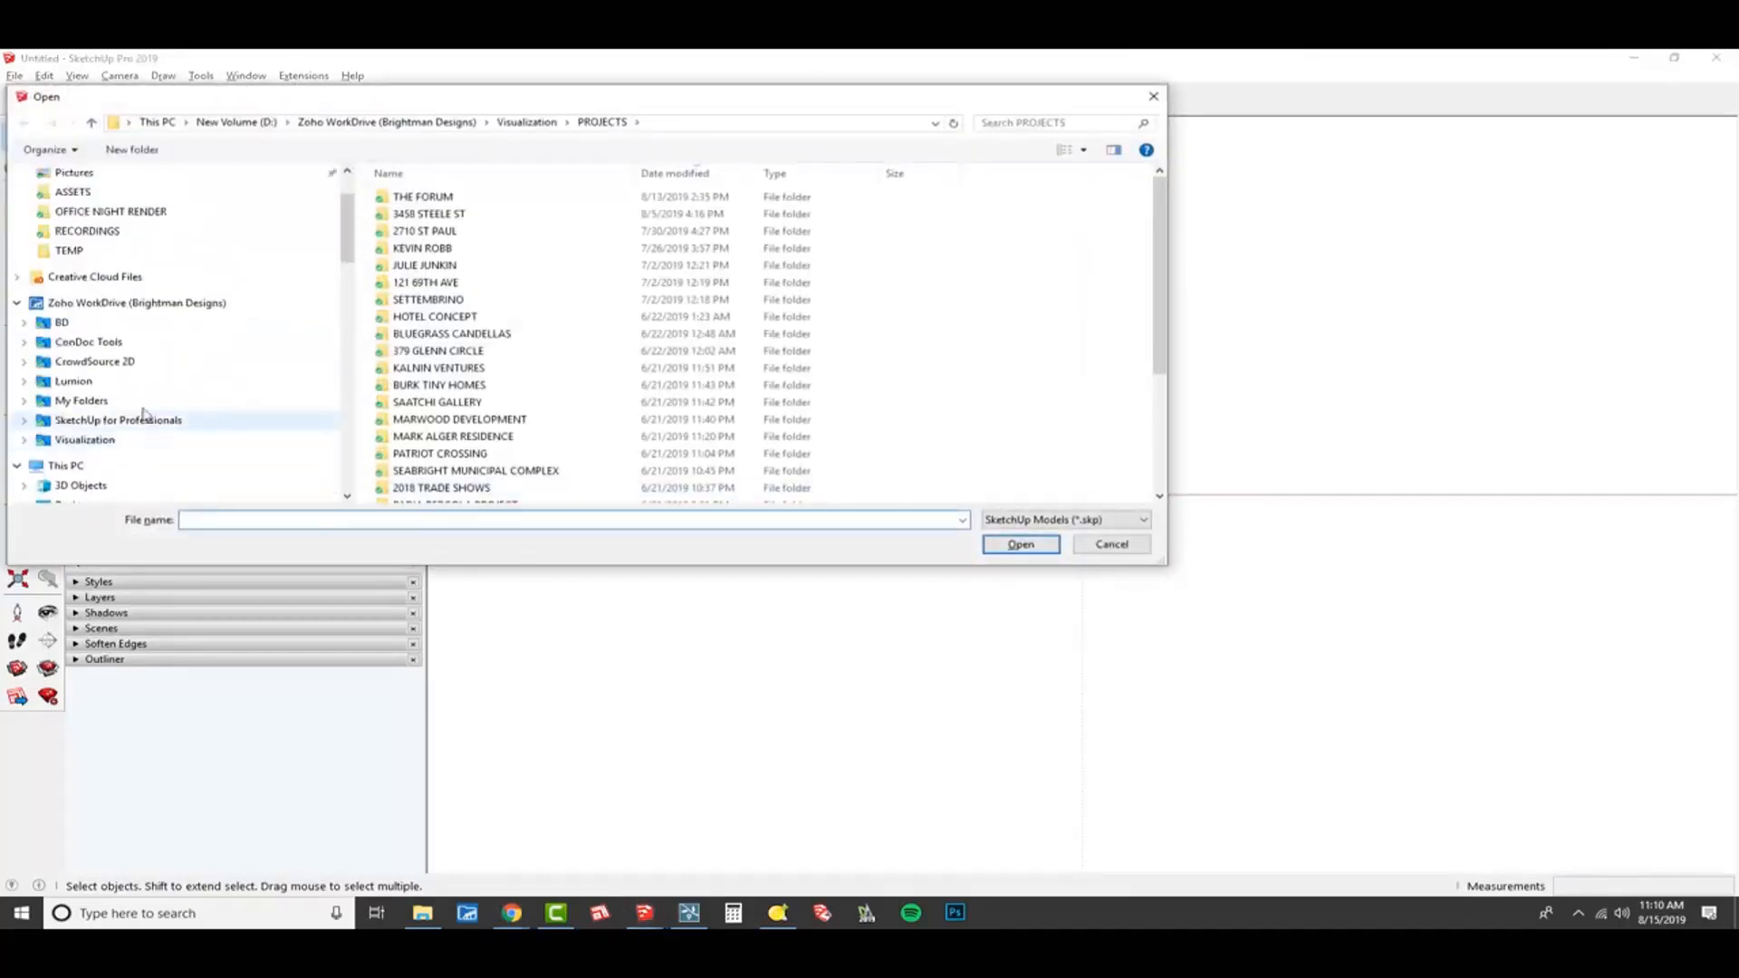
{"action": "scroll", "coordinate": [120, 331], "scroll_direction": "up", "scroll_amount": 3}
{"action": "left_click", "coordinate": [77, 202]}
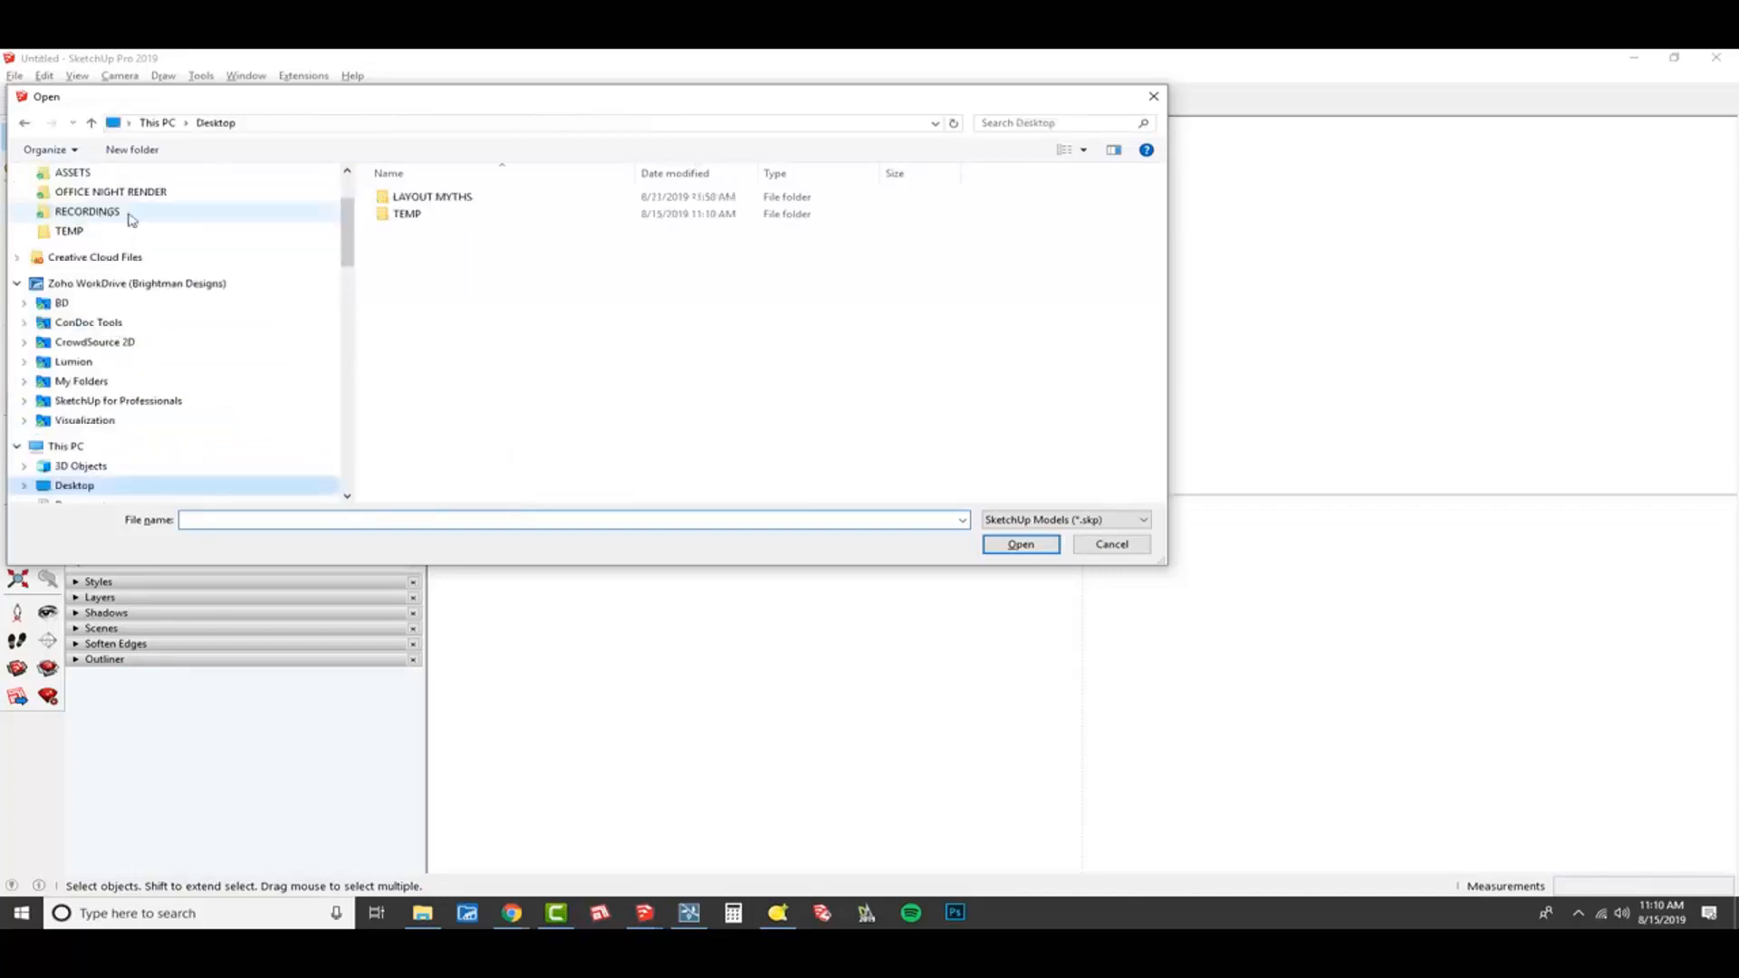
{"action": "double_click", "coordinate": [433, 214]}
{"action": "double_click", "coordinate": [433, 206]}
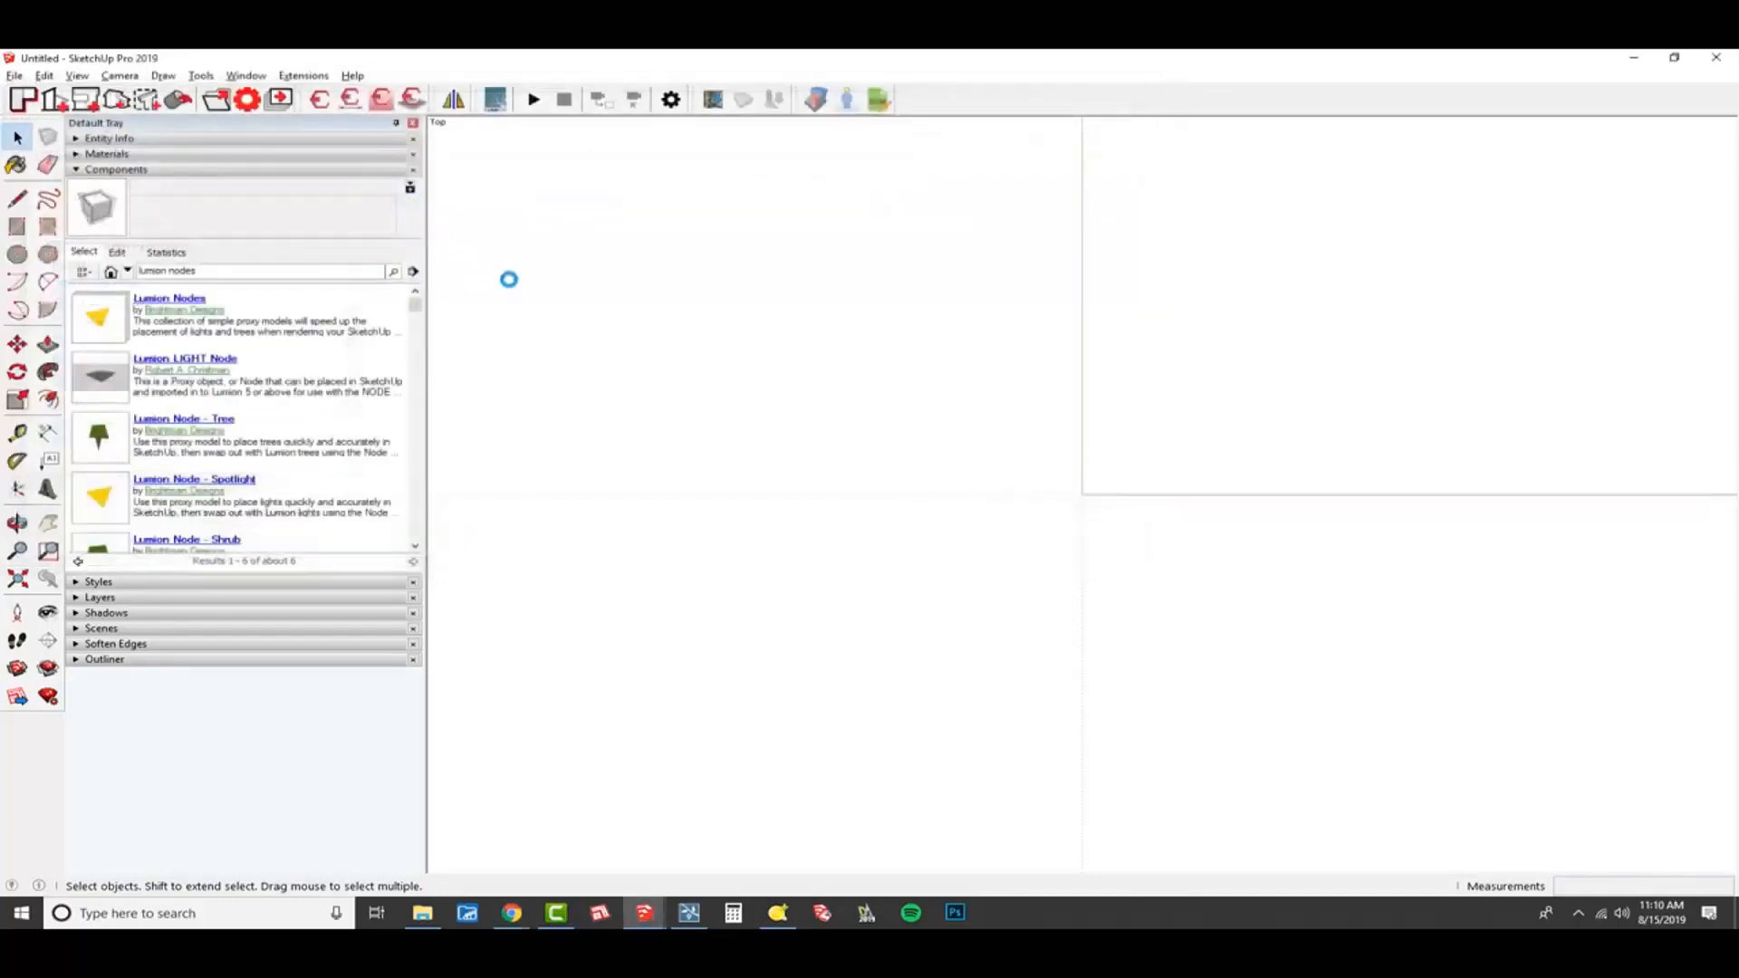
{"action": "mouse_move", "coordinate": [644, 913]}
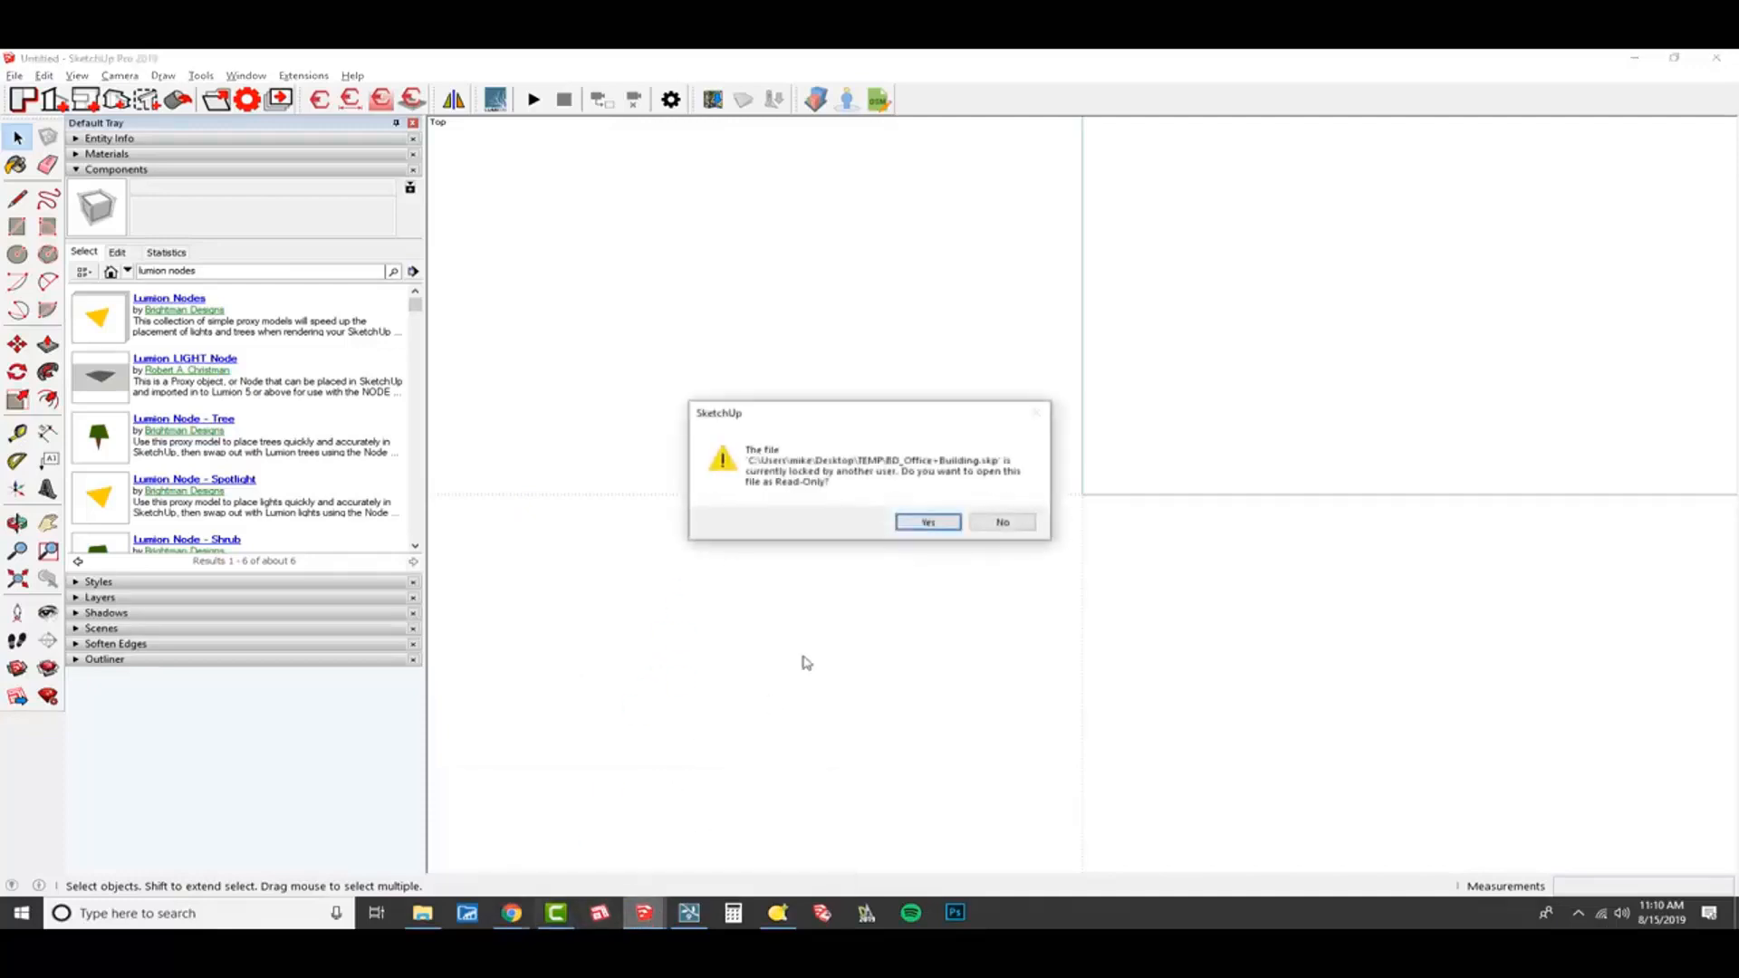
{"action": "left_click", "coordinate": [1000, 523]}
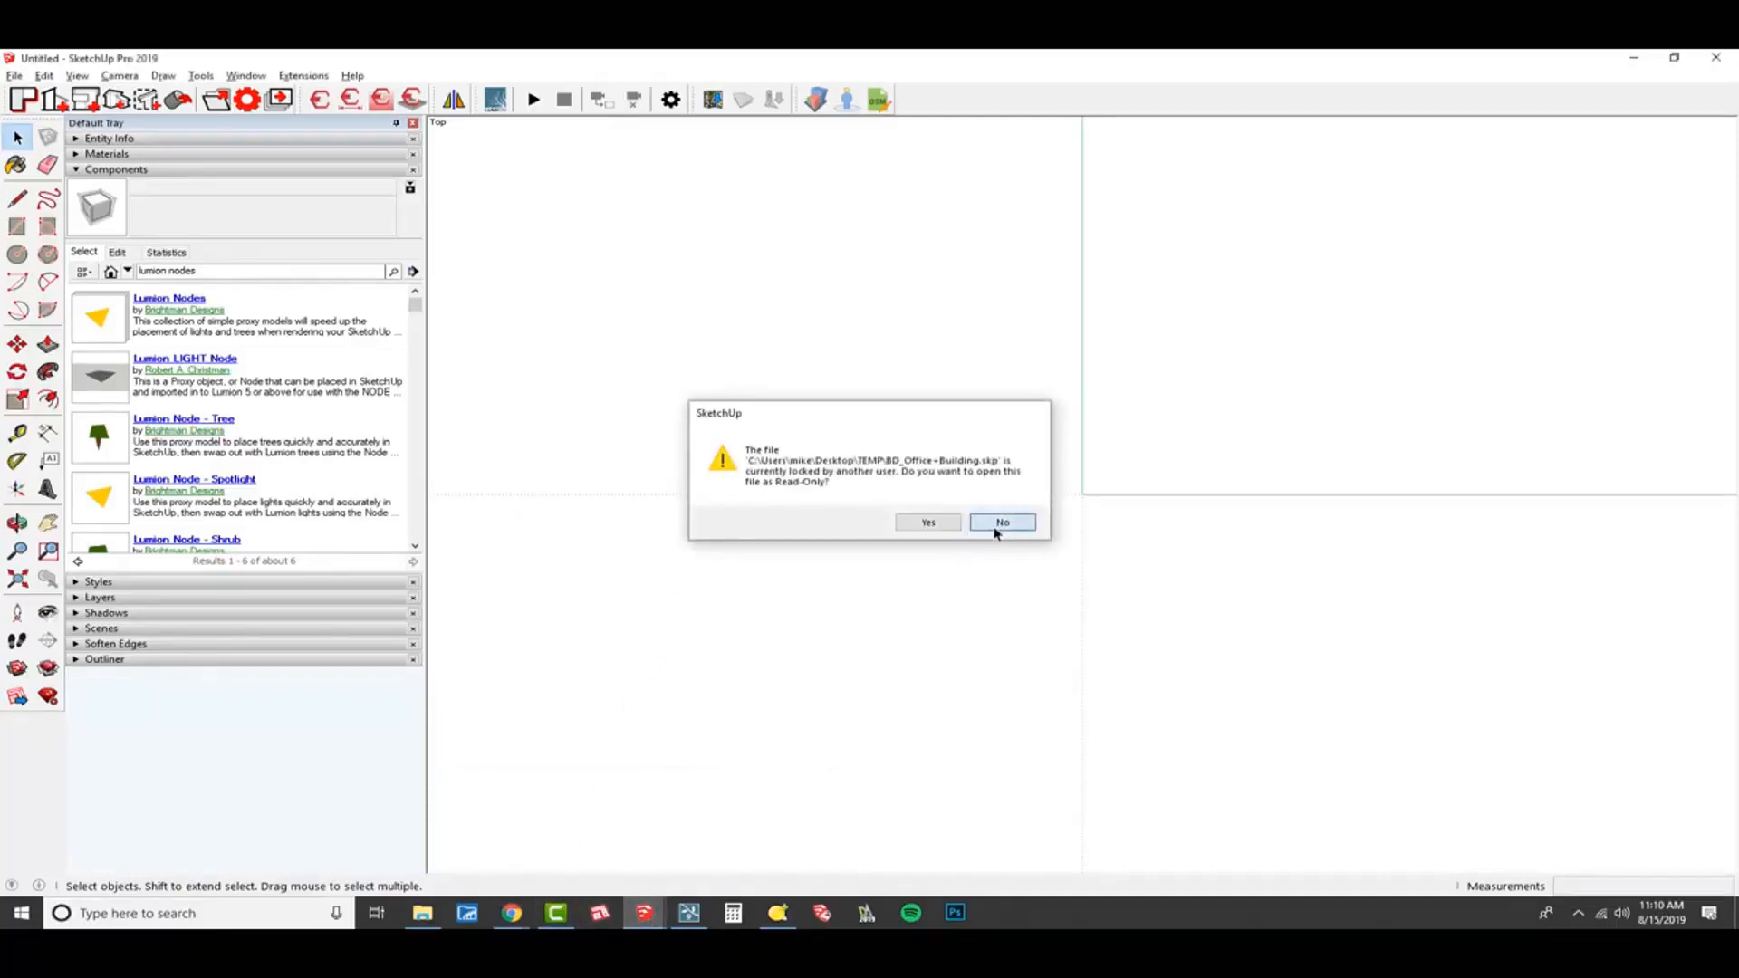
Switch to the SketchUp window holding BD_Office+Building.skp and tile it side by side with Lumion.
{"action": "mouse_move", "coordinate": [644, 913]}
{"action": "left_click", "coordinate": [741, 844]}
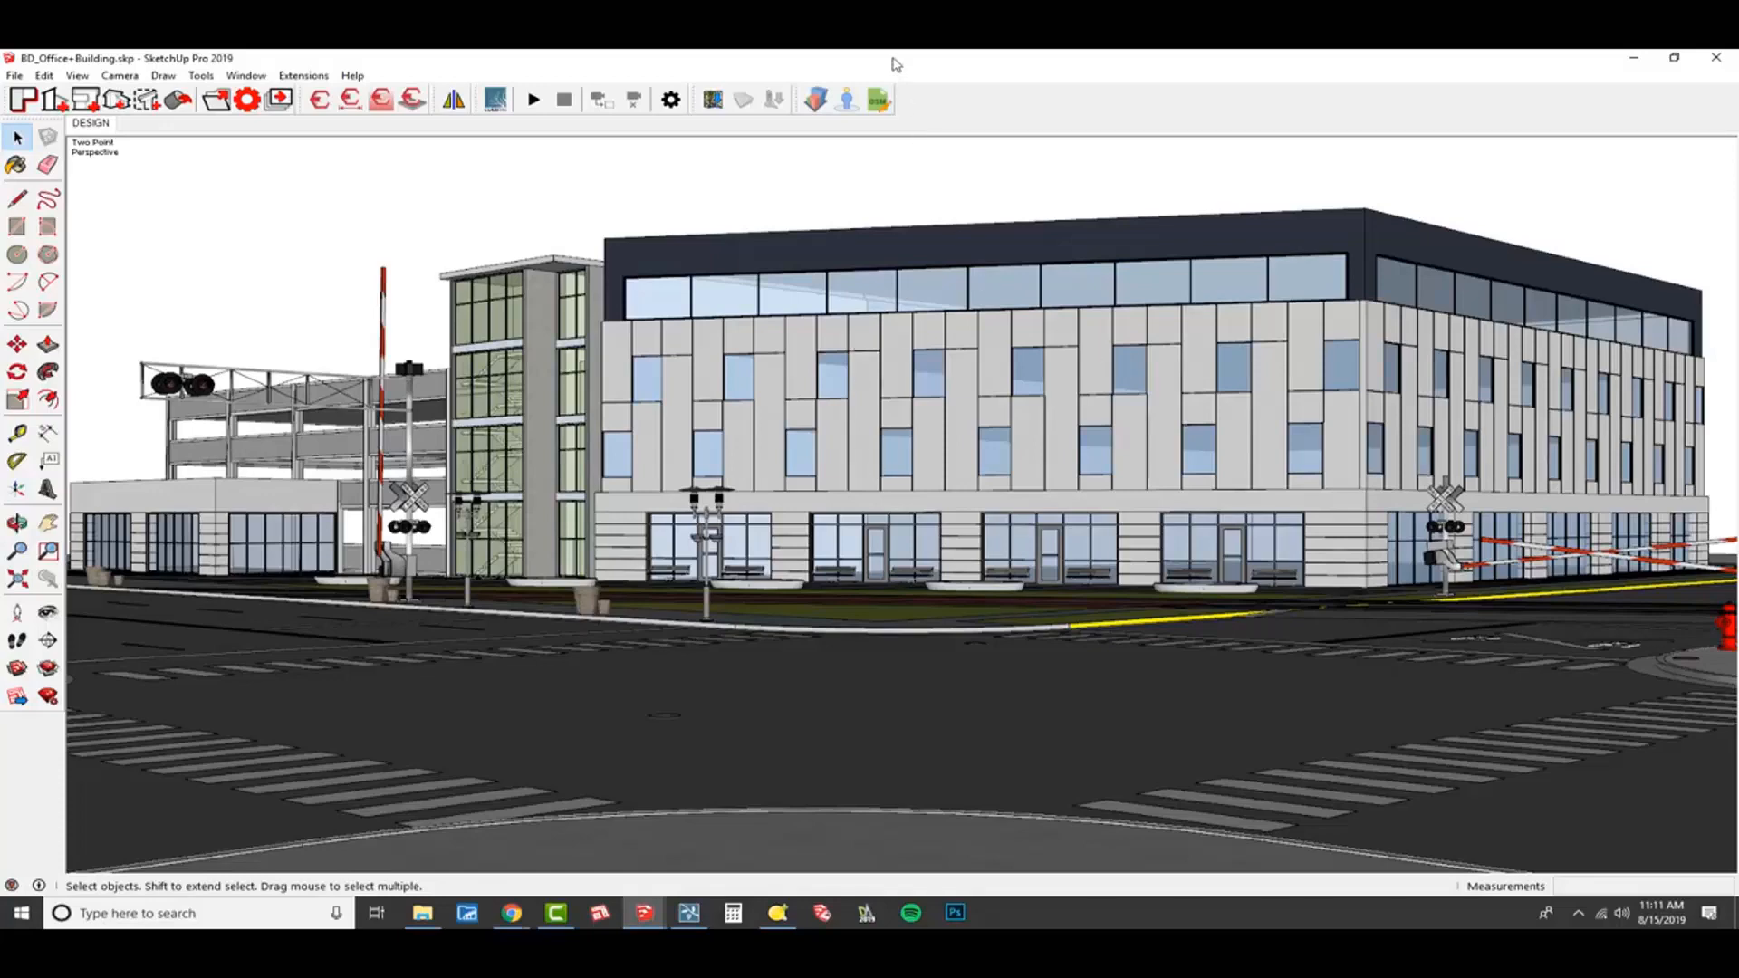
{"action": "mouse_move", "coordinate": [895, 60]}
{"action": "left_mouse_down"}
{"action": "mouse_move", "coordinate": [915, 353]}
{"action": "mouse_move", "coordinate": [5, 363]}
{"action": "left_mouse_up"}
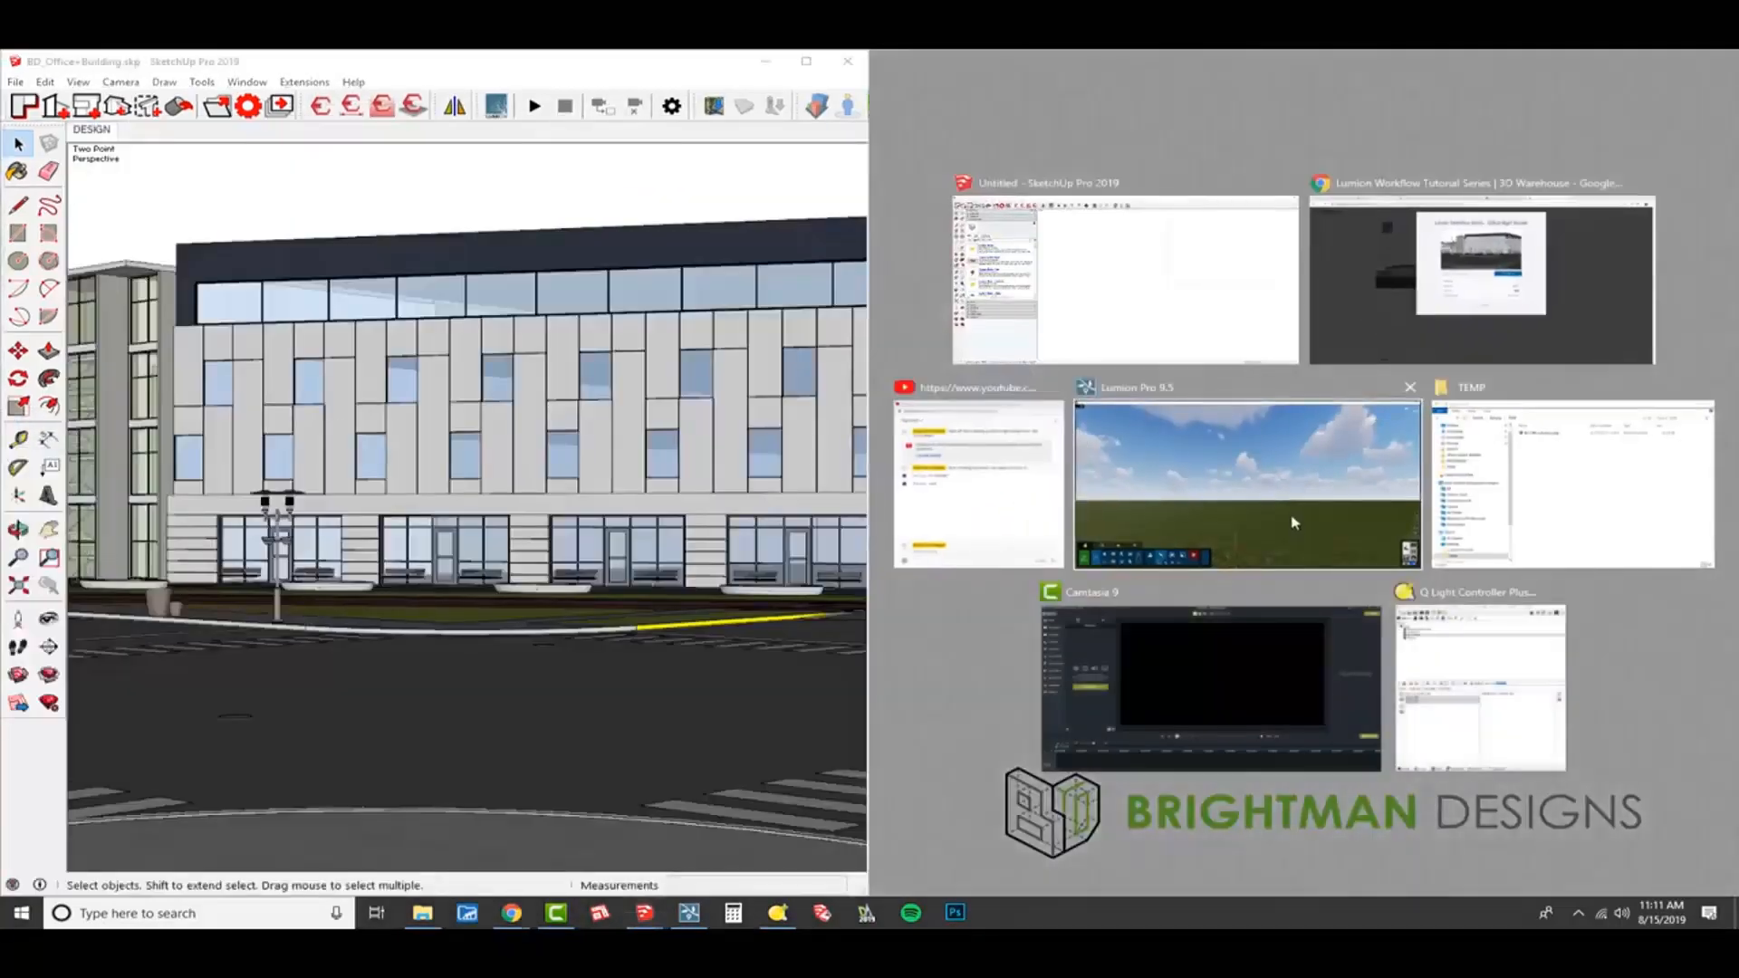
{"action": "left_click", "coordinate": [1297, 530]}
Start a new Lumion scene from the flat grass template with the blue daytime sky.
{"action": "left_click", "coordinate": [1663, 840]}
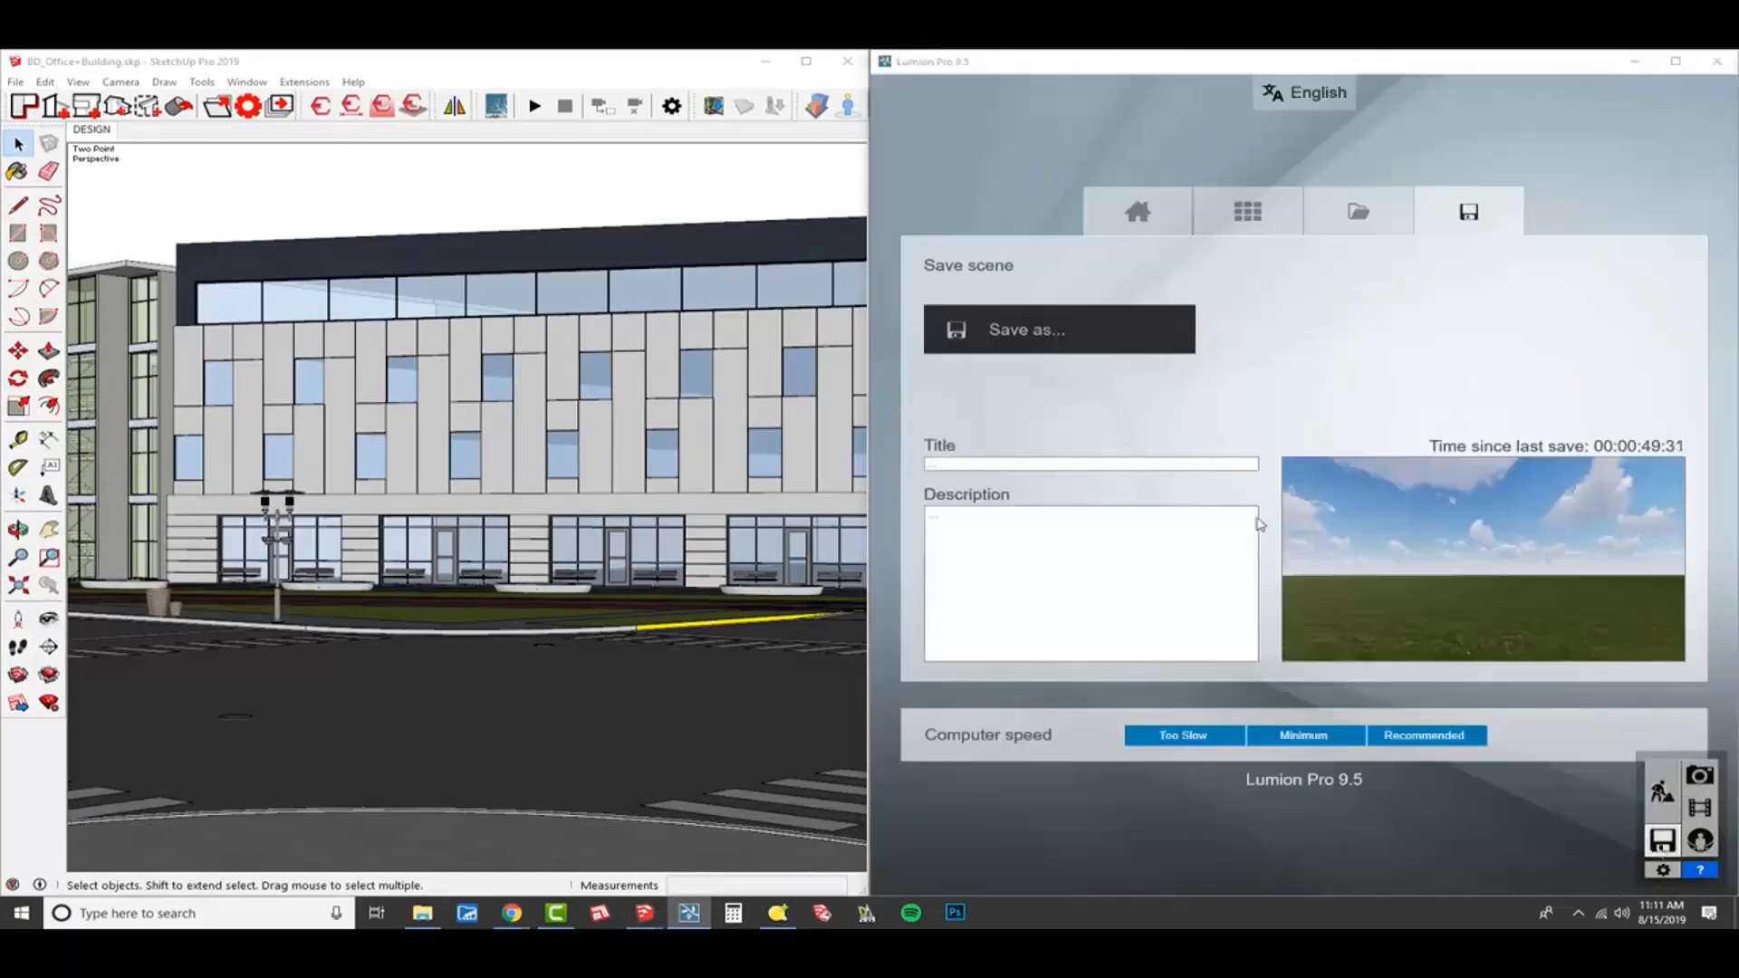
{"action": "left_click", "coordinate": [1103, 225]}
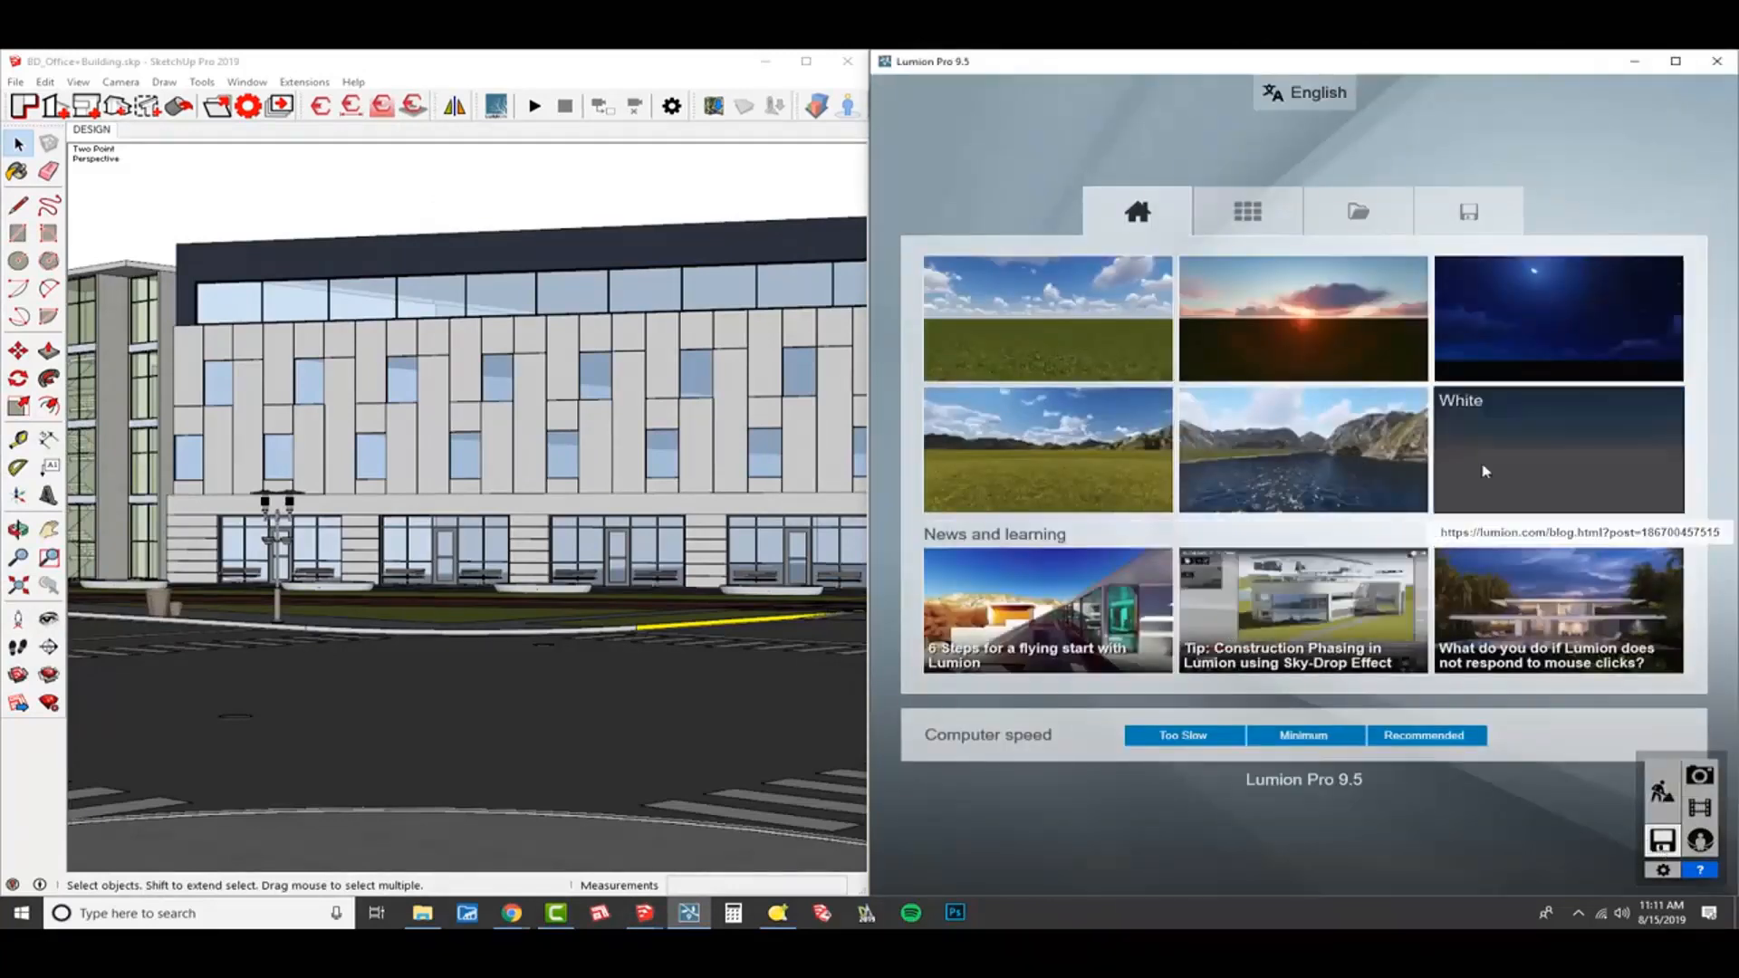
{"action": "left_click", "coordinate": [1128, 349]}
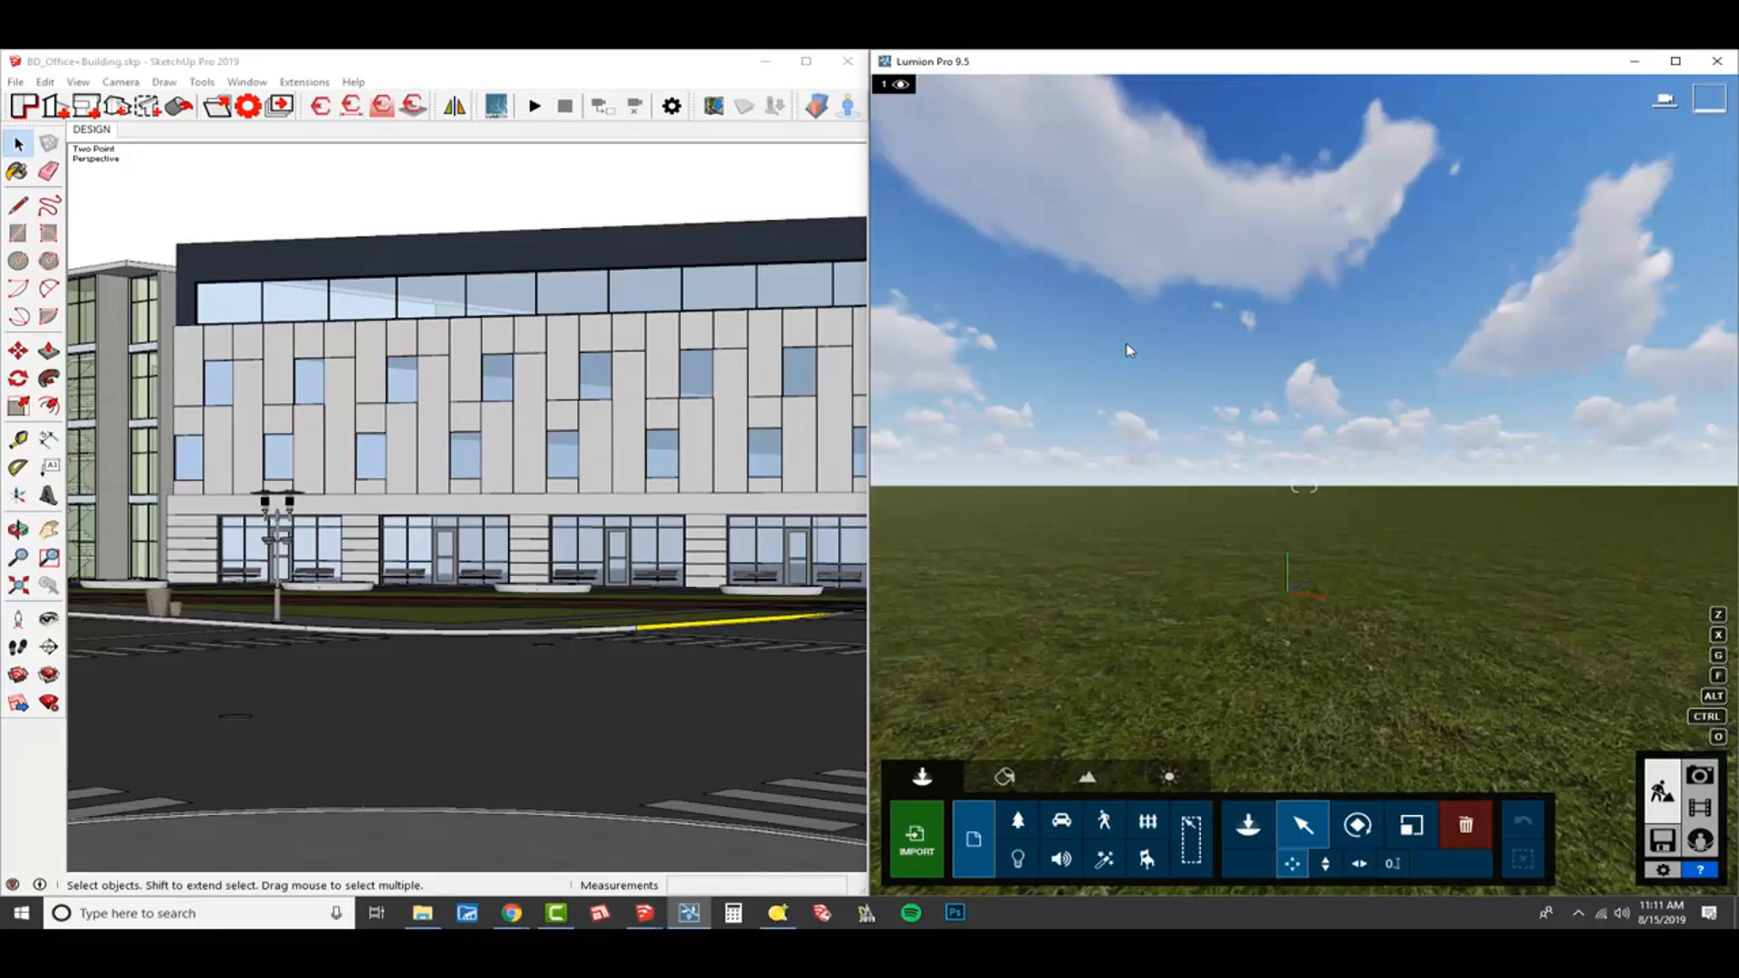
Start LiveSync in SketchUp to link the office building model and its camera to Lumion.
{"action": "left_click", "coordinate": [536, 107]}
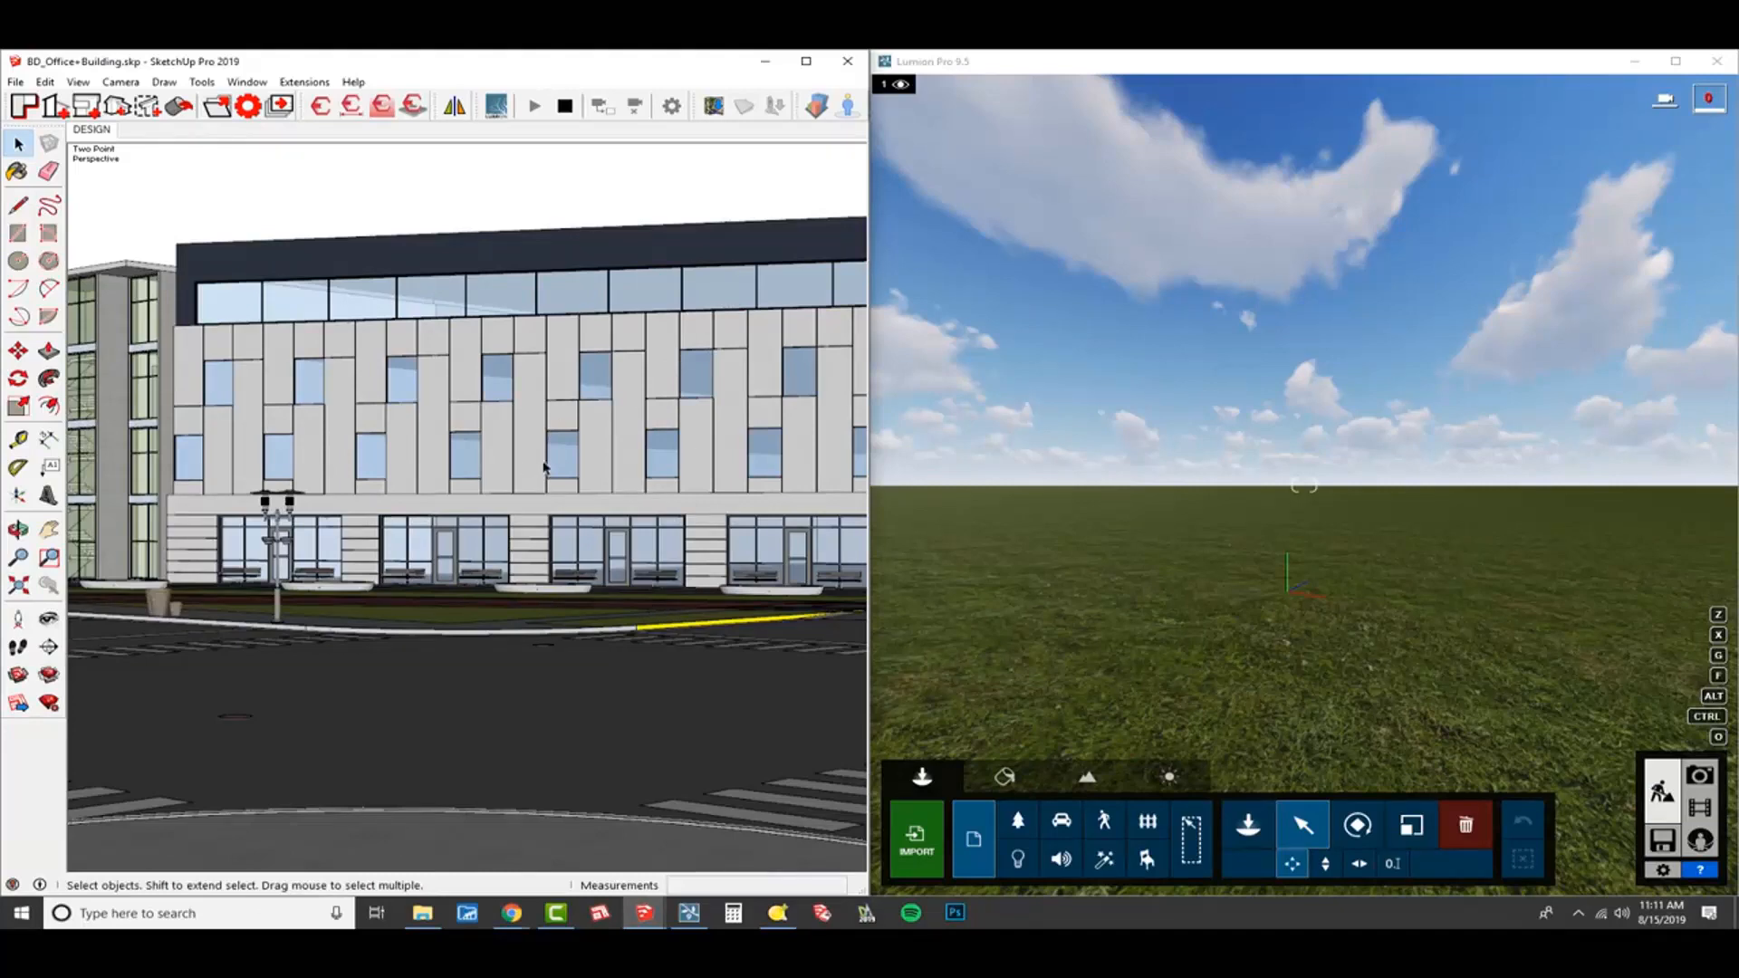
{"action": "mouse_move", "coordinate": [601, 376]}
{"action": "middle_mouse_down"}
{"action": "mouse_move", "coordinate": [640, 438]}
{"action": "mouse_move", "coordinate": [571, 408]}
{"action": "mouse_move", "coordinate": [513, 466]}
{"action": "middle_mouse_up"}
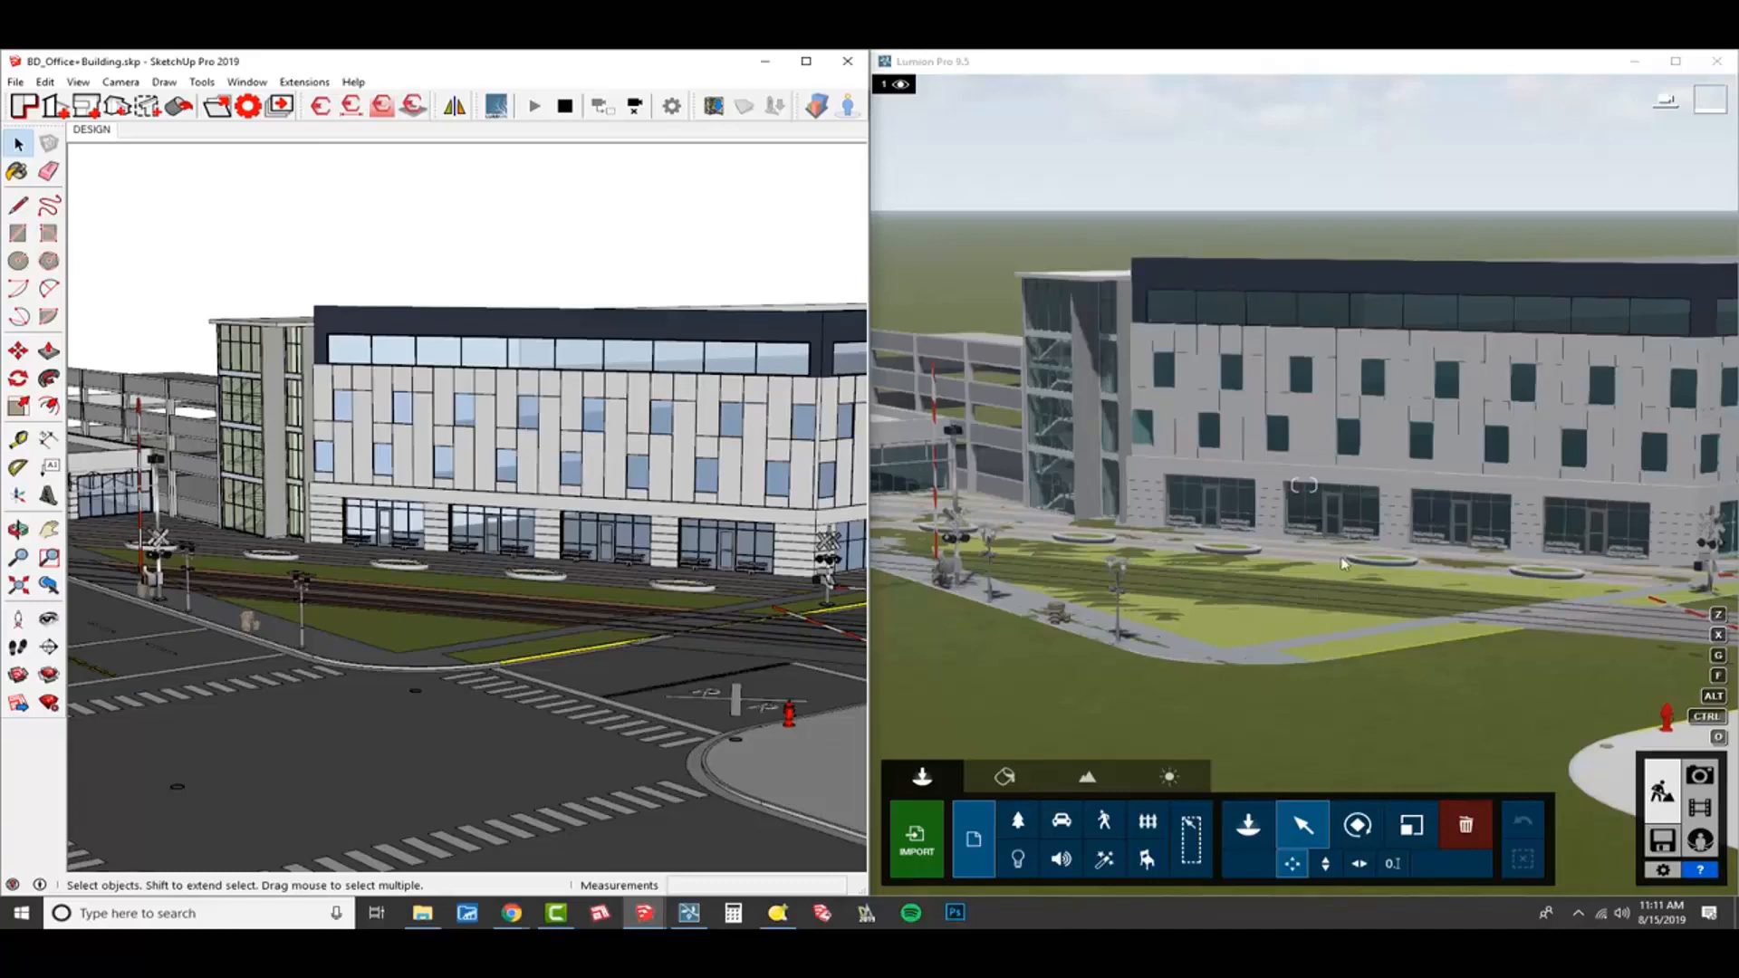
Select the BD Office+Building model in Lumion and set its Y position to 5 ft.
{"action": "left_click", "coordinate": [1301, 835]}
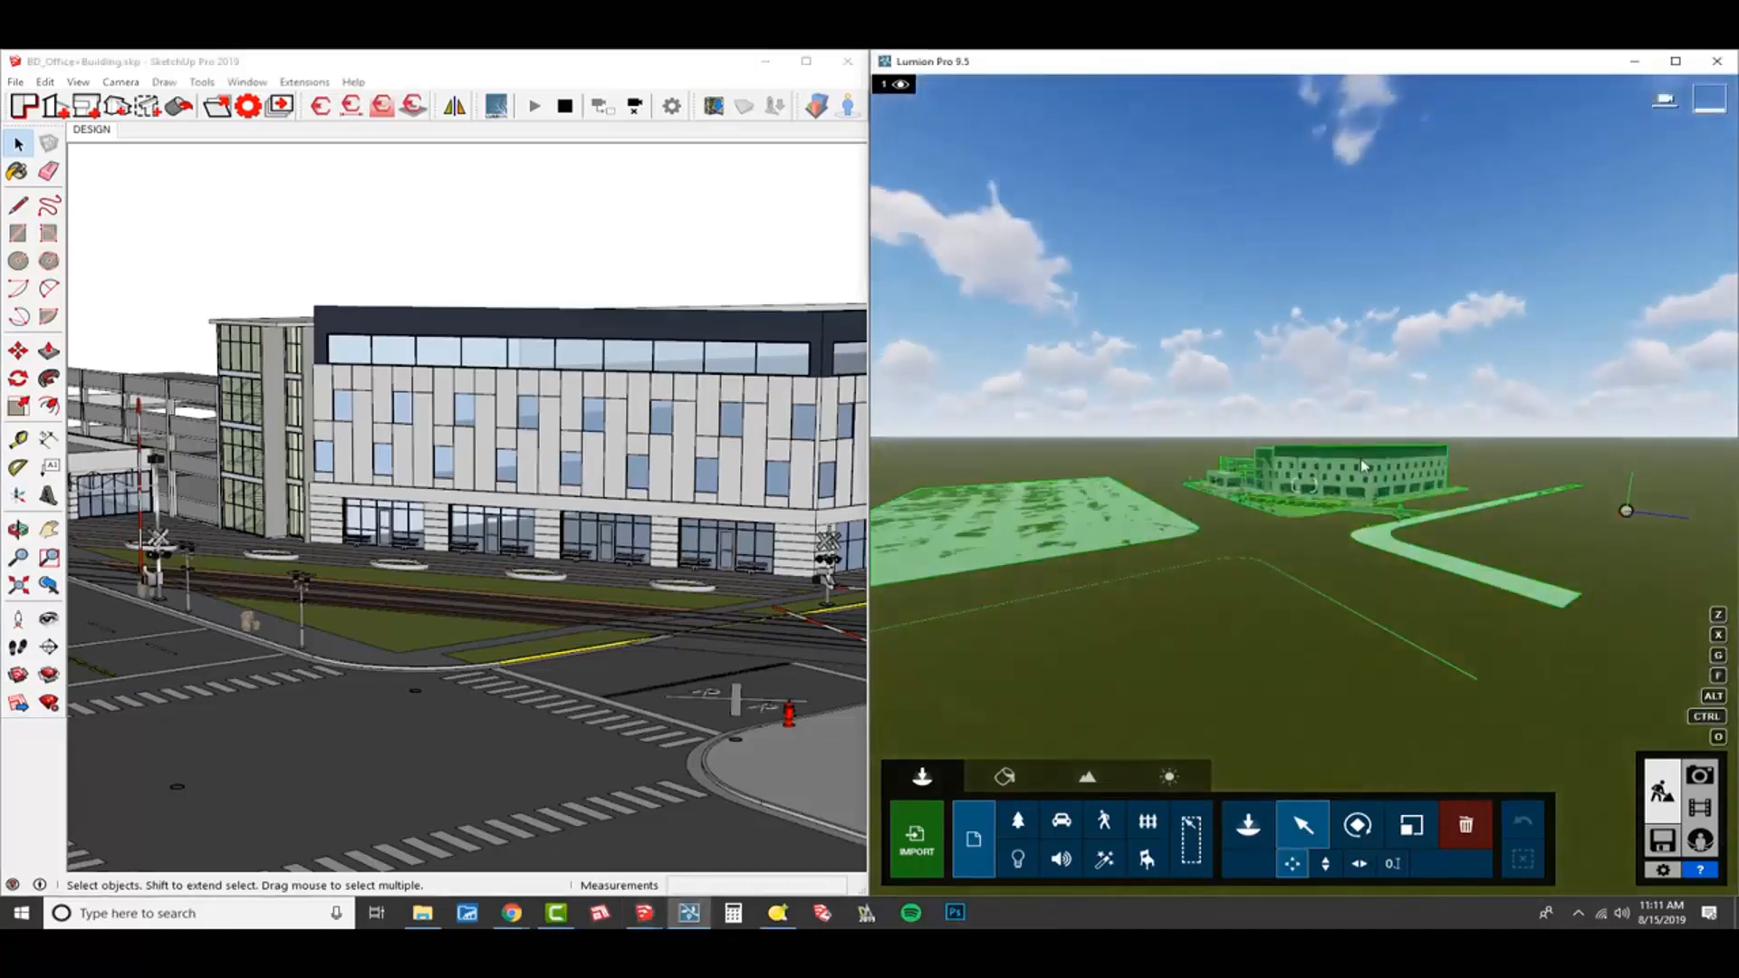
{"action": "left_click", "coordinate": [1361, 459]}
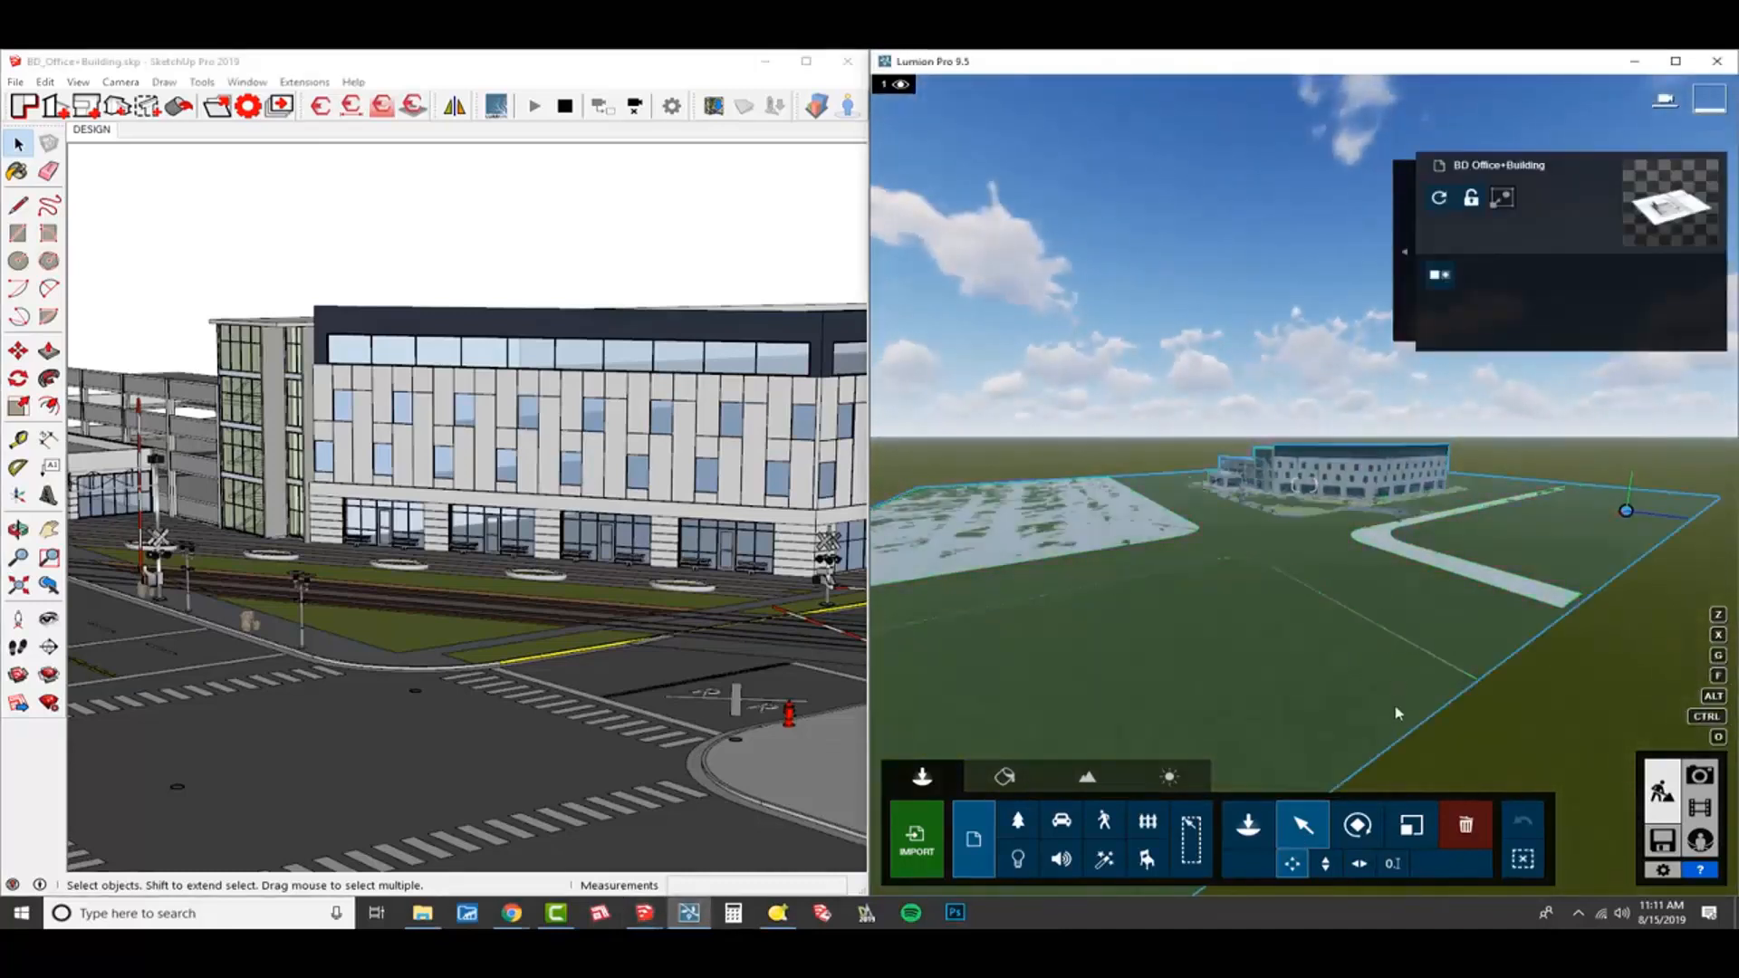
{"action": "left_click", "coordinate": [1392, 863]}
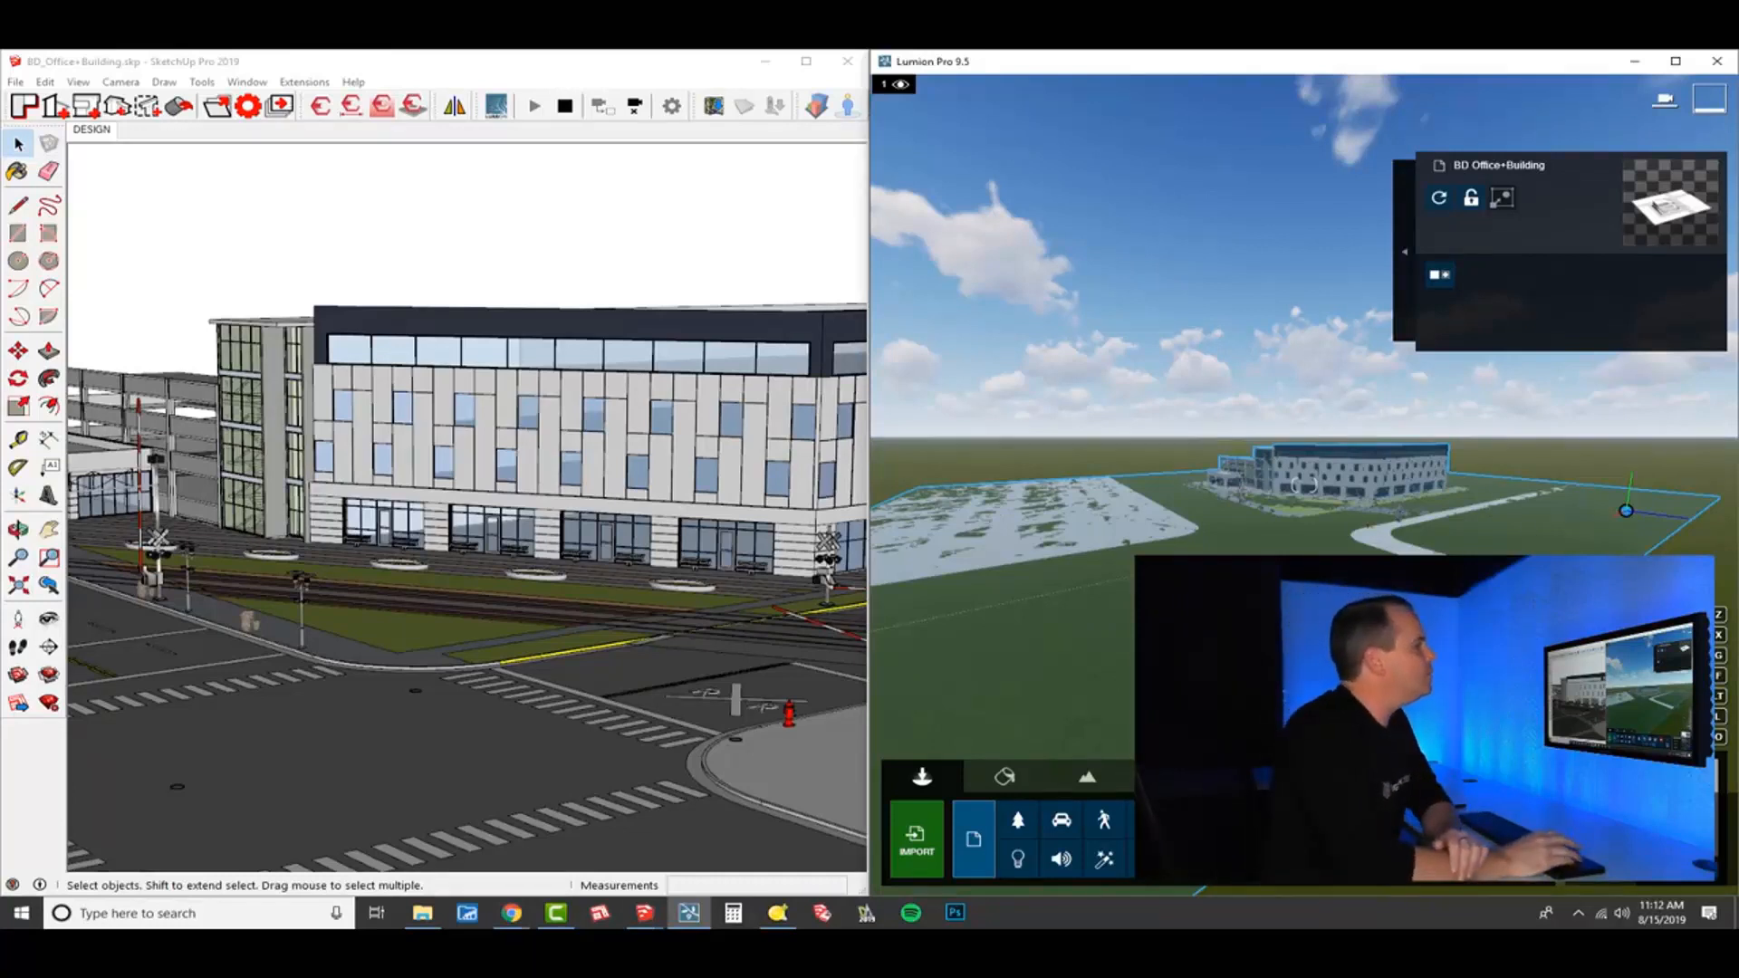
{"action": "left_click", "coordinate": [1370, 493]}
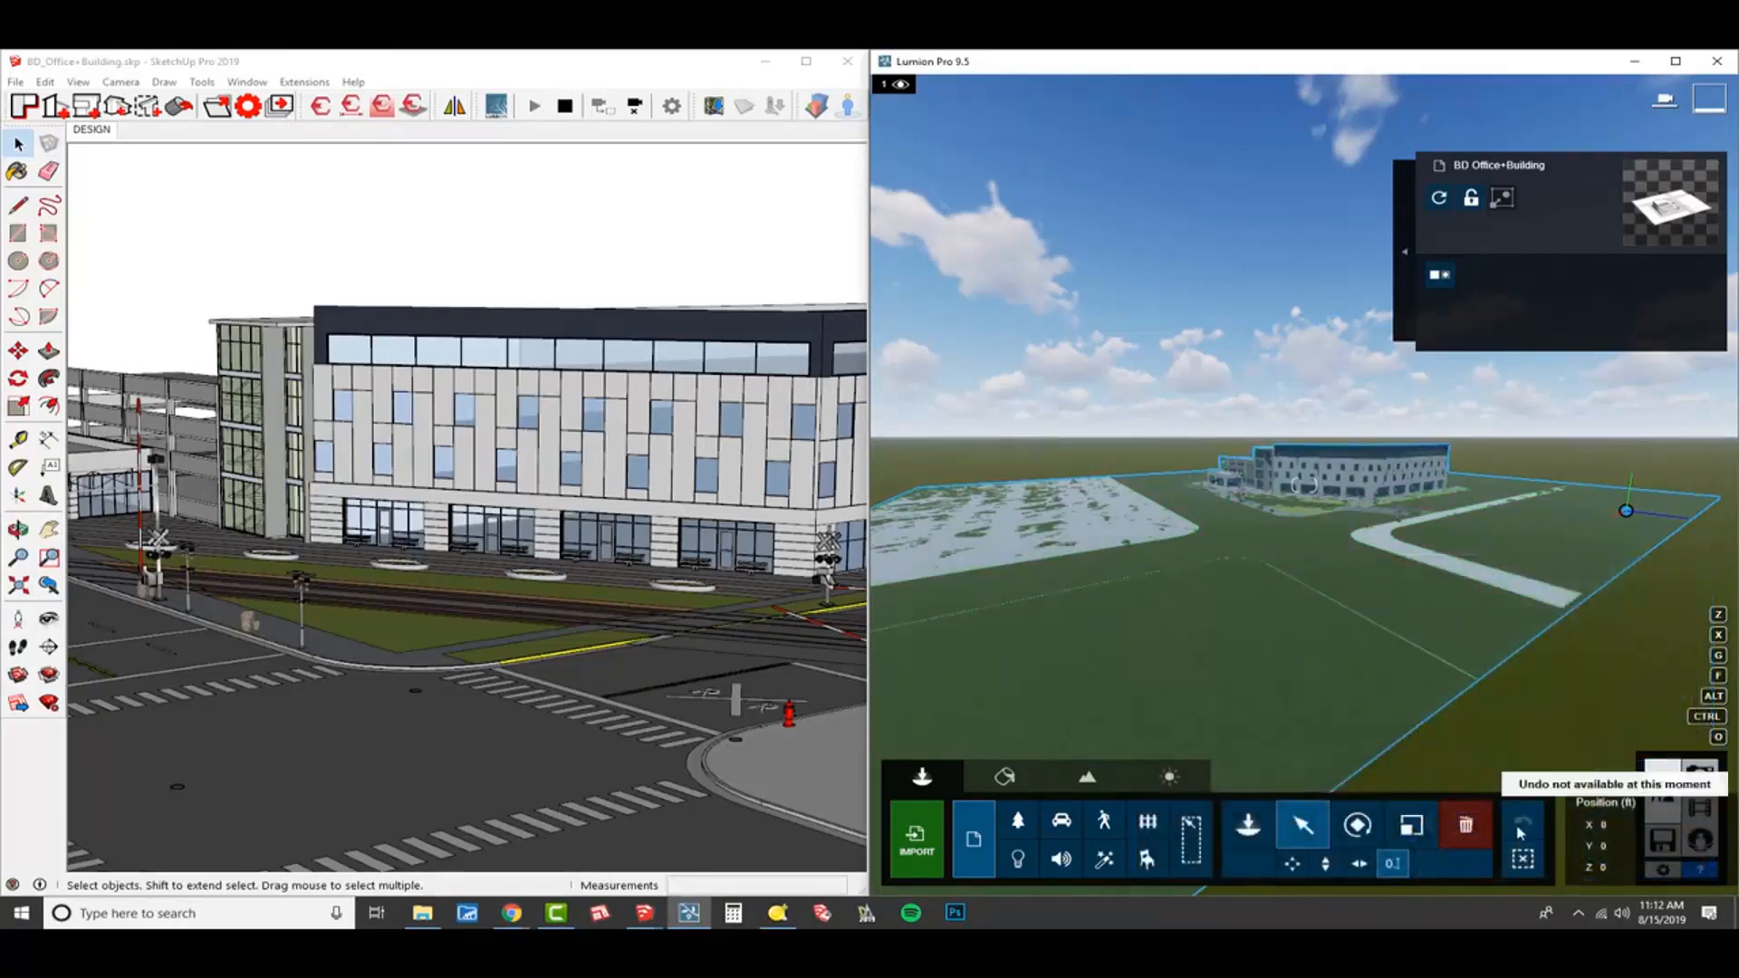
{"action": "left_click", "coordinate": [1614, 845]}
{"action": "double_click", "coordinate": [1614, 846]}
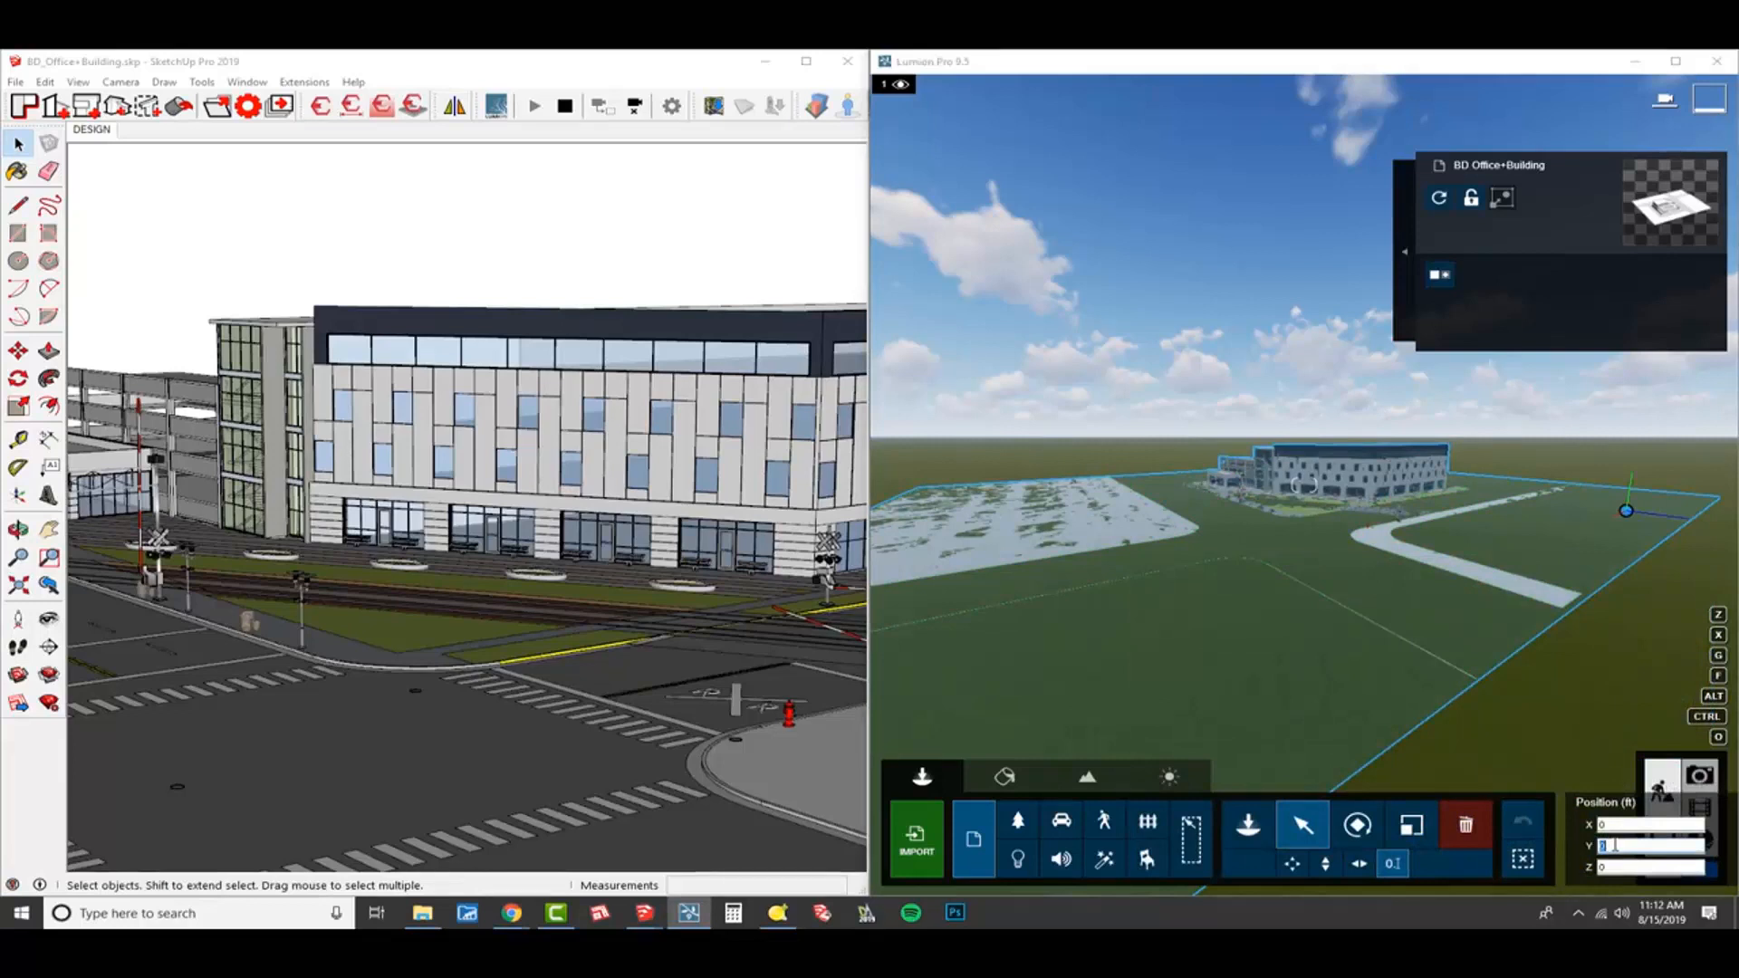
{"action": "type", "text": "5"}
{"action": "key", "text": "Return"}
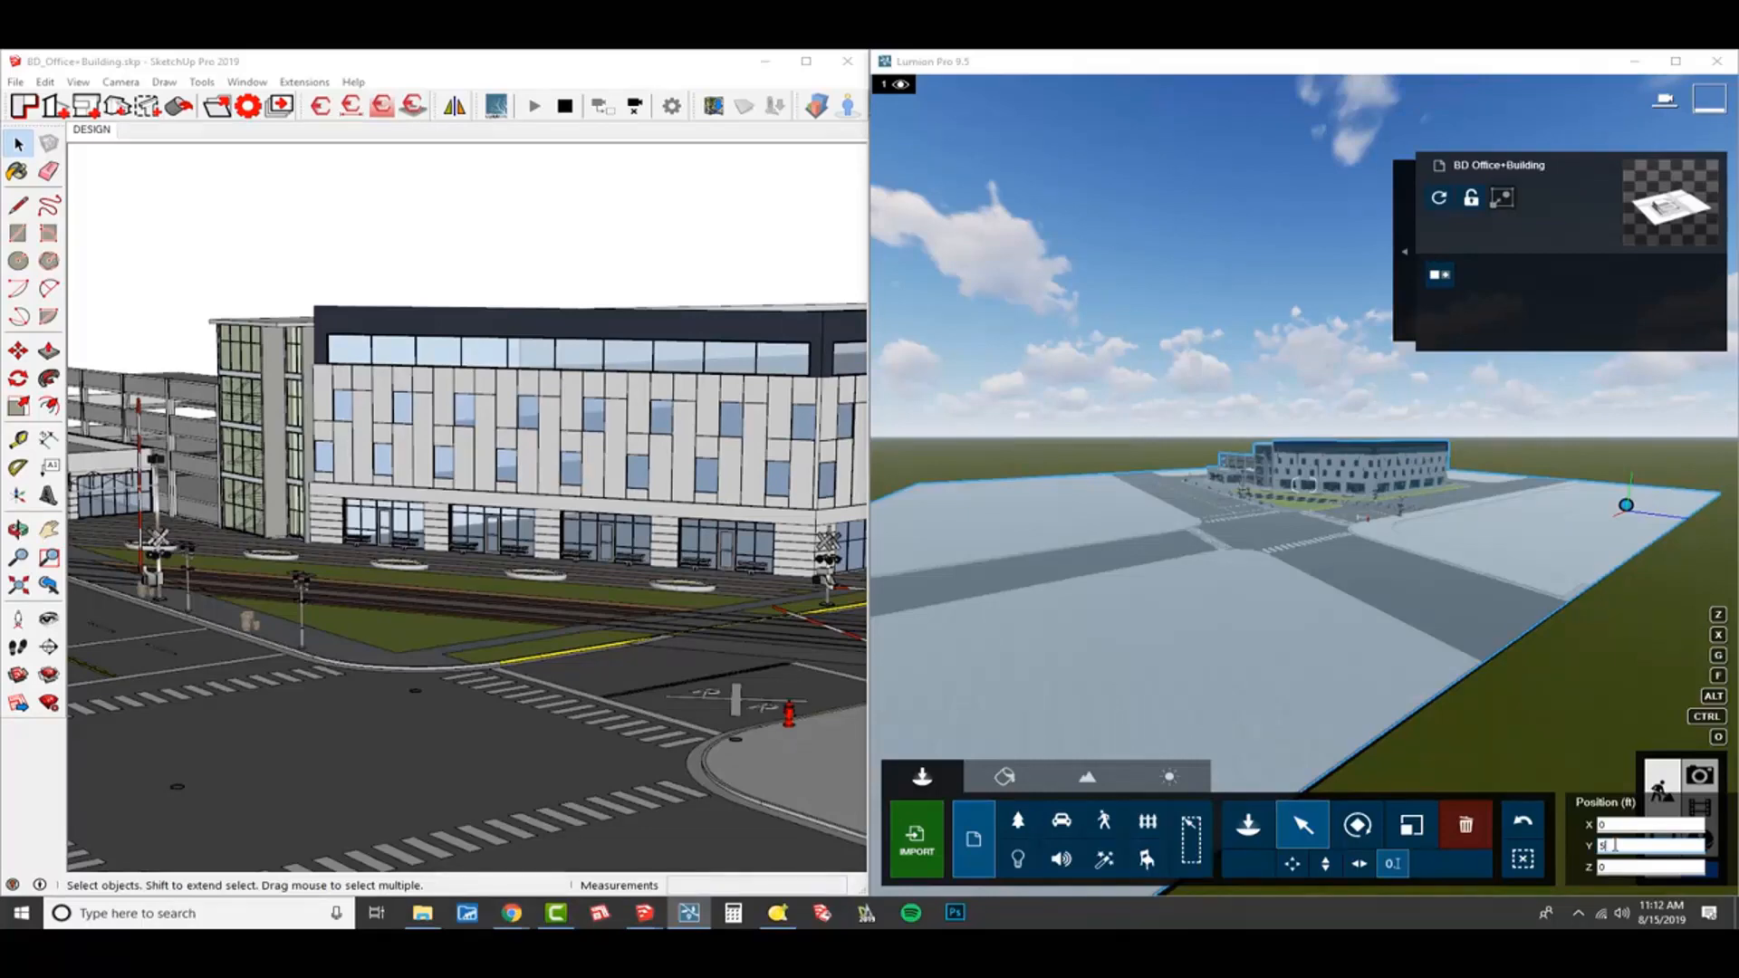
Hide the office building group in the SketchUp model.
{"action": "mouse_move", "coordinate": [593, 456]}
{"action": "middle_mouse_down"}
{"action": "mouse_move", "coordinate": [598, 498]}
{"action": "mouse_move", "coordinate": [595, 435]}
{"action": "middle_mouse_up"}
{"action": "left_click", "coordinate": [1072, 233]}
{"action": "mouse_move", "coordinate": [443, 522]}
{"action": "middle_mouse_down"}
{"action": "mouse_move", "coordinate": [391, 569]}
{"action": "mouse_move", "coordinate": [392, 597]}
{"action": "mouse_move", "coordinate": [437, 545]}
{"action": "mouse_move", "coordinate": [387, 573]}
{"action": "mouse_move", "coordinate": [586, 559]}
{"action": "middle_mouse_up"}
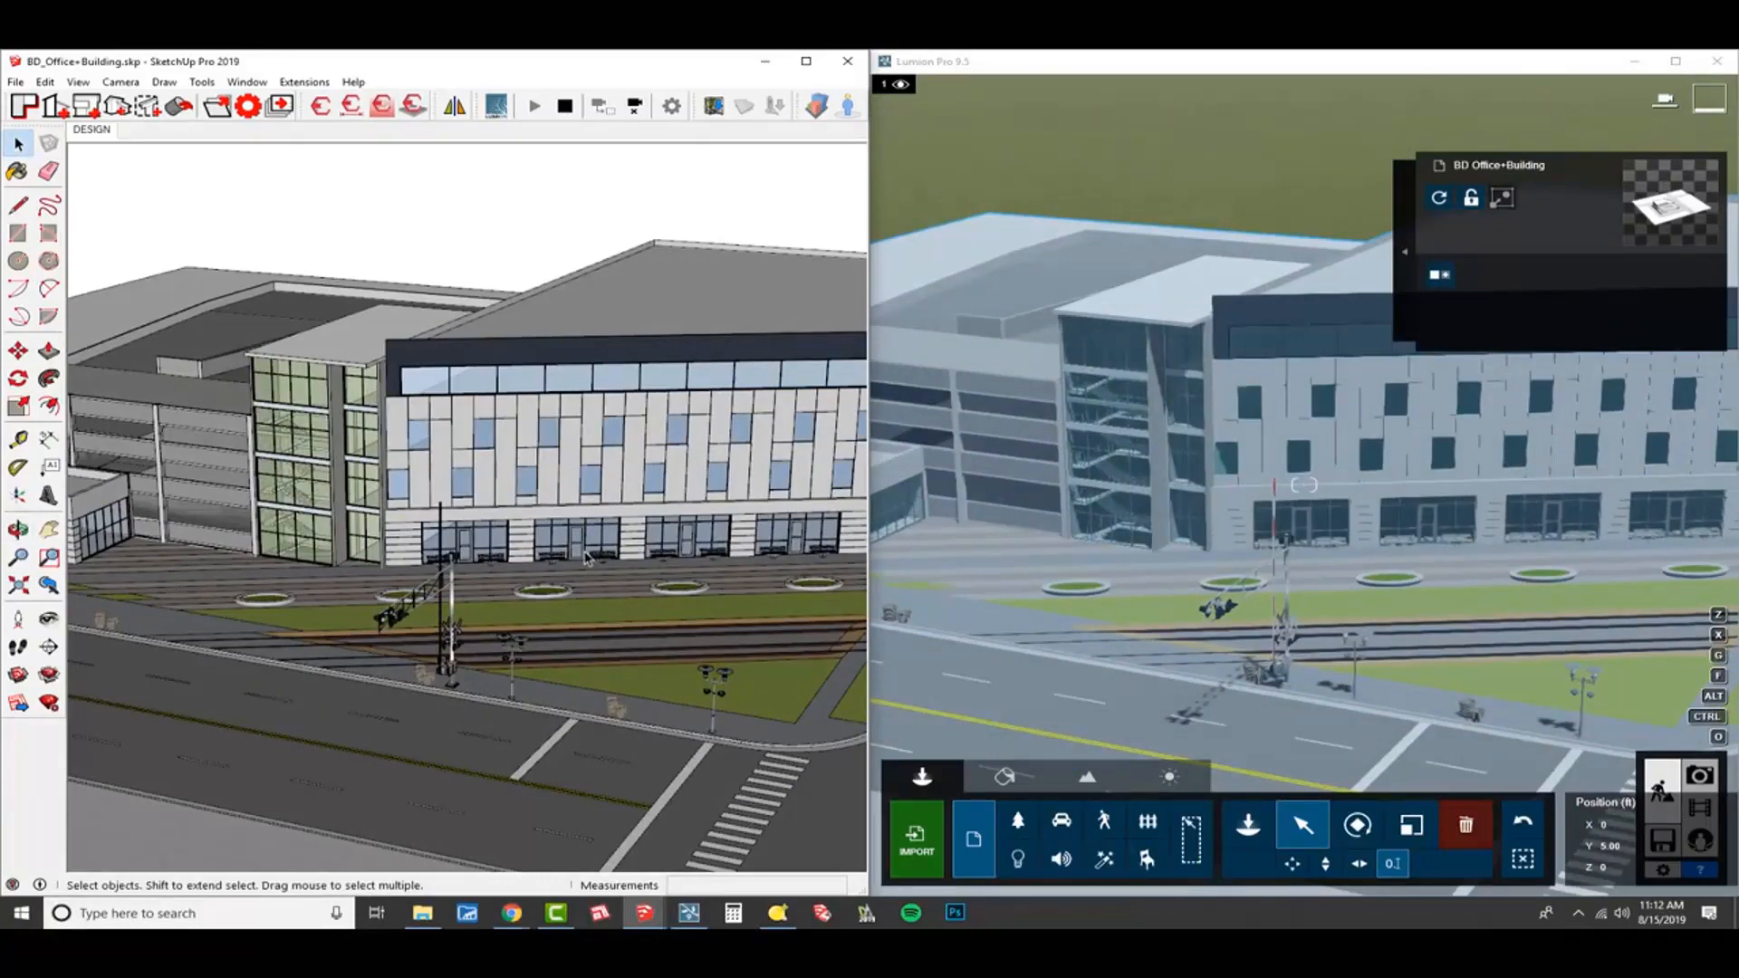
{"action": "mouse_move", "coordinate": [522, 587]}
{"action": "middle_mouse_down"}
{"action": "mouse_move", "coordinate": [584, 599]}
{"action": "mouse_move", "coordinate": [567, 549]}
{"action": "middle_mouse_up"}
{"action": "scroll", "coordinate": [581, 597], "scroll_direction": "up", "scroll_amount": 3}
{"action": "scroll", "coordinate": [481, 440], "scroll_direction": "up", "scroll_amount": 3}
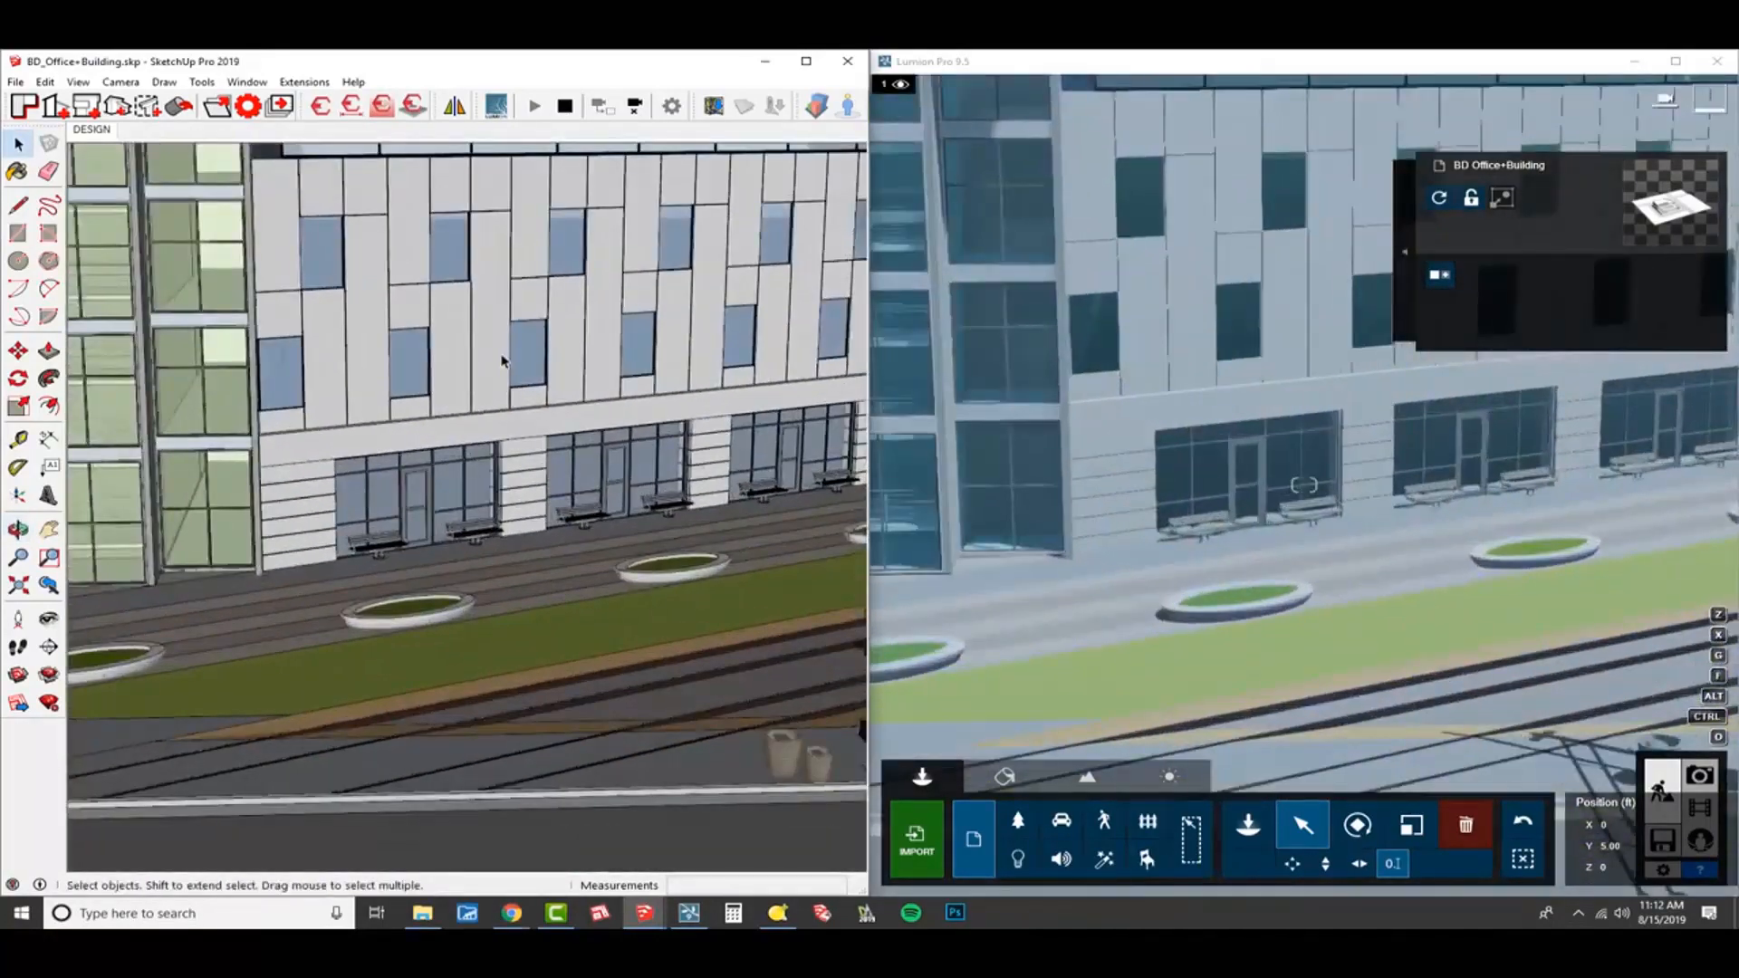
{"action": "left_click", "coordinate": [524, 450]}
{"action": "right_click", "coordinate": [525, 335]}
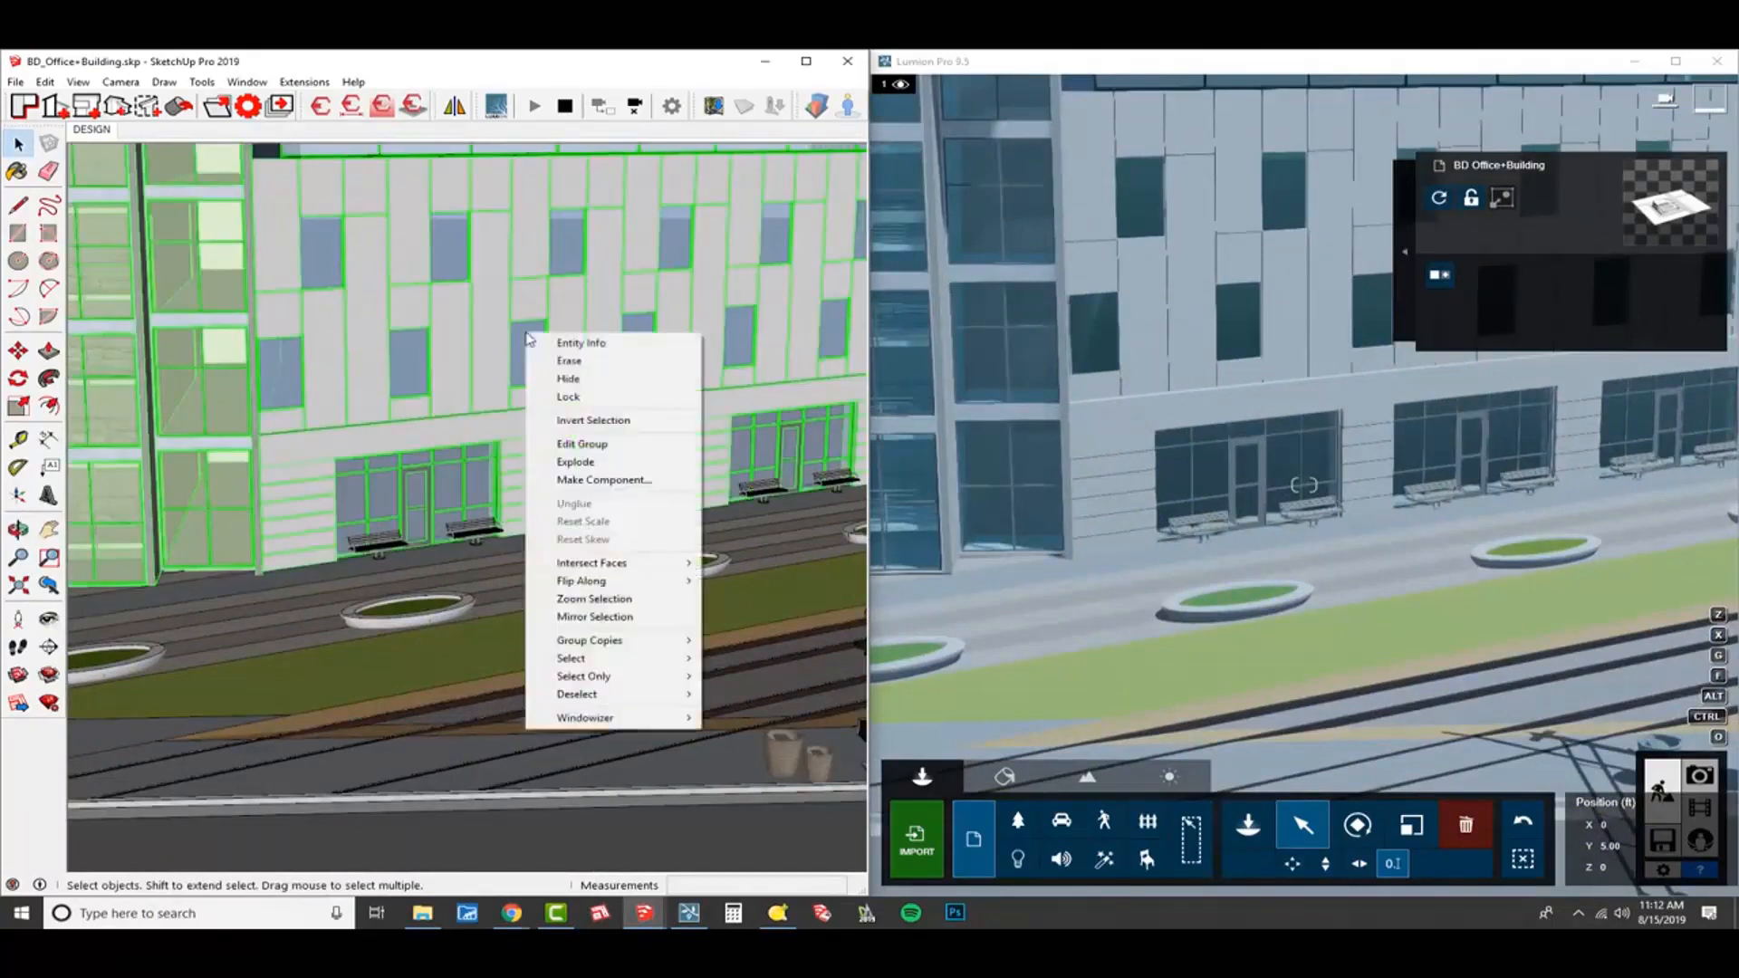
{"action": "left_click", "coordinate": [593, 380]}
Hide the ground and paving group in SketchUp so that only the round planters stay displayed.
{"action": "right_click", "coordinate": [579, 544]}
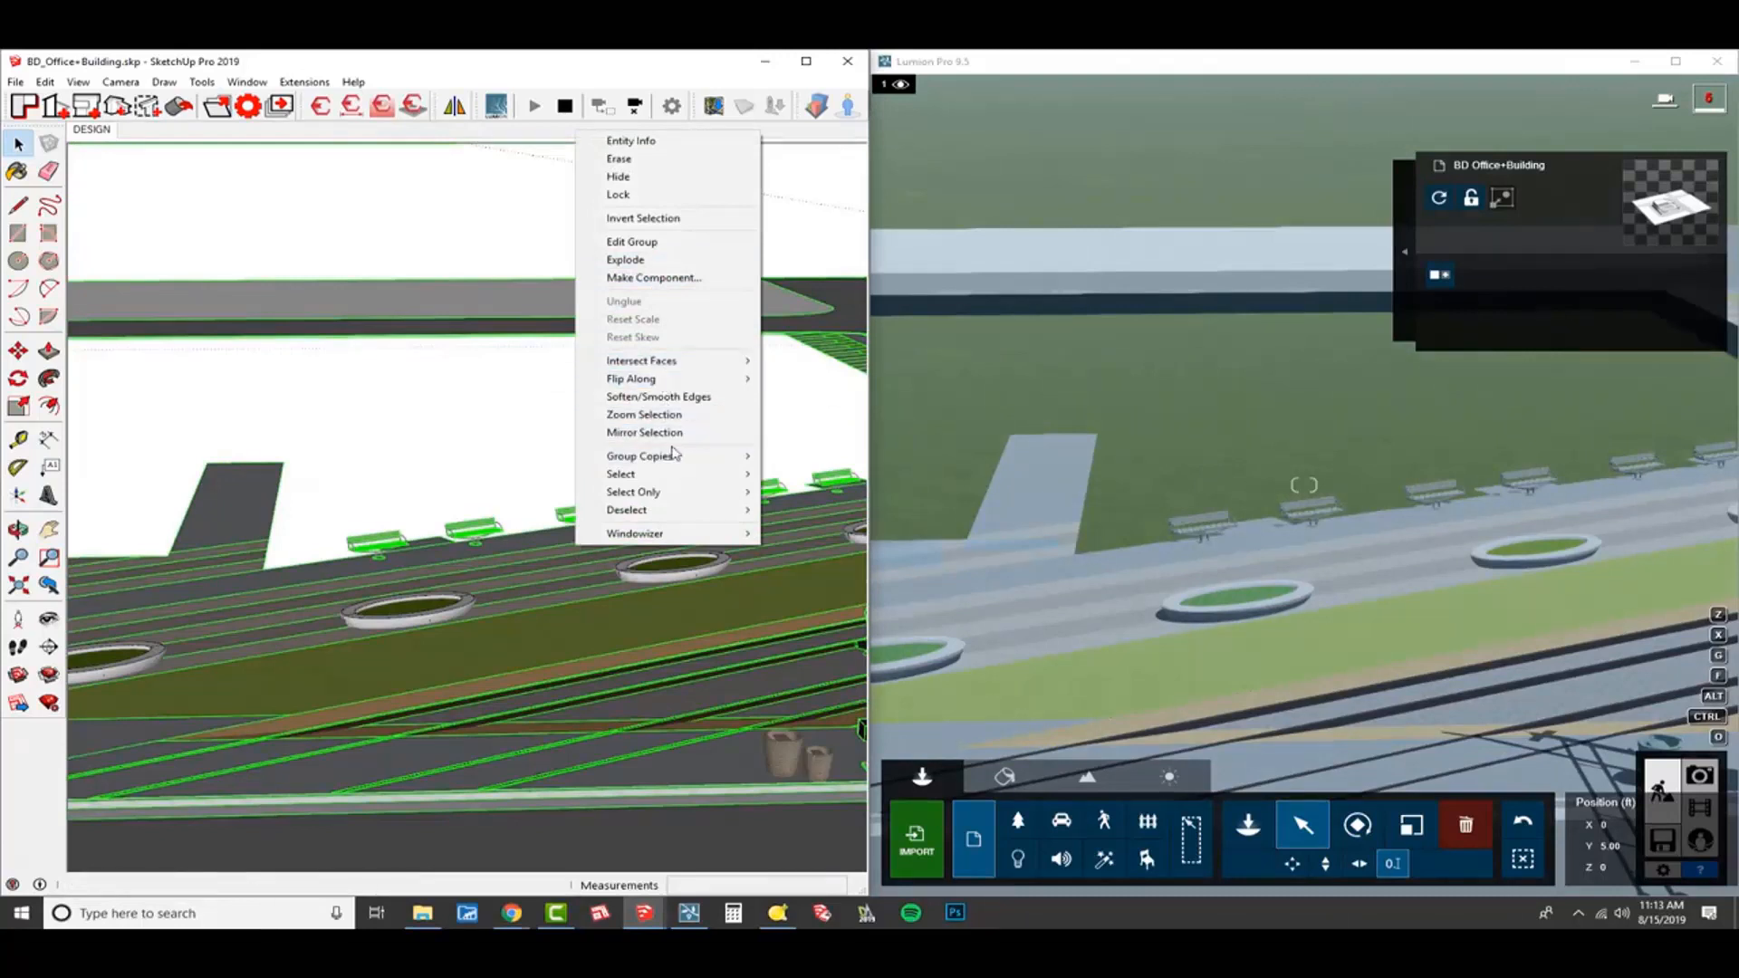
{"action": "left_click", "coordinate": [634, 177]}
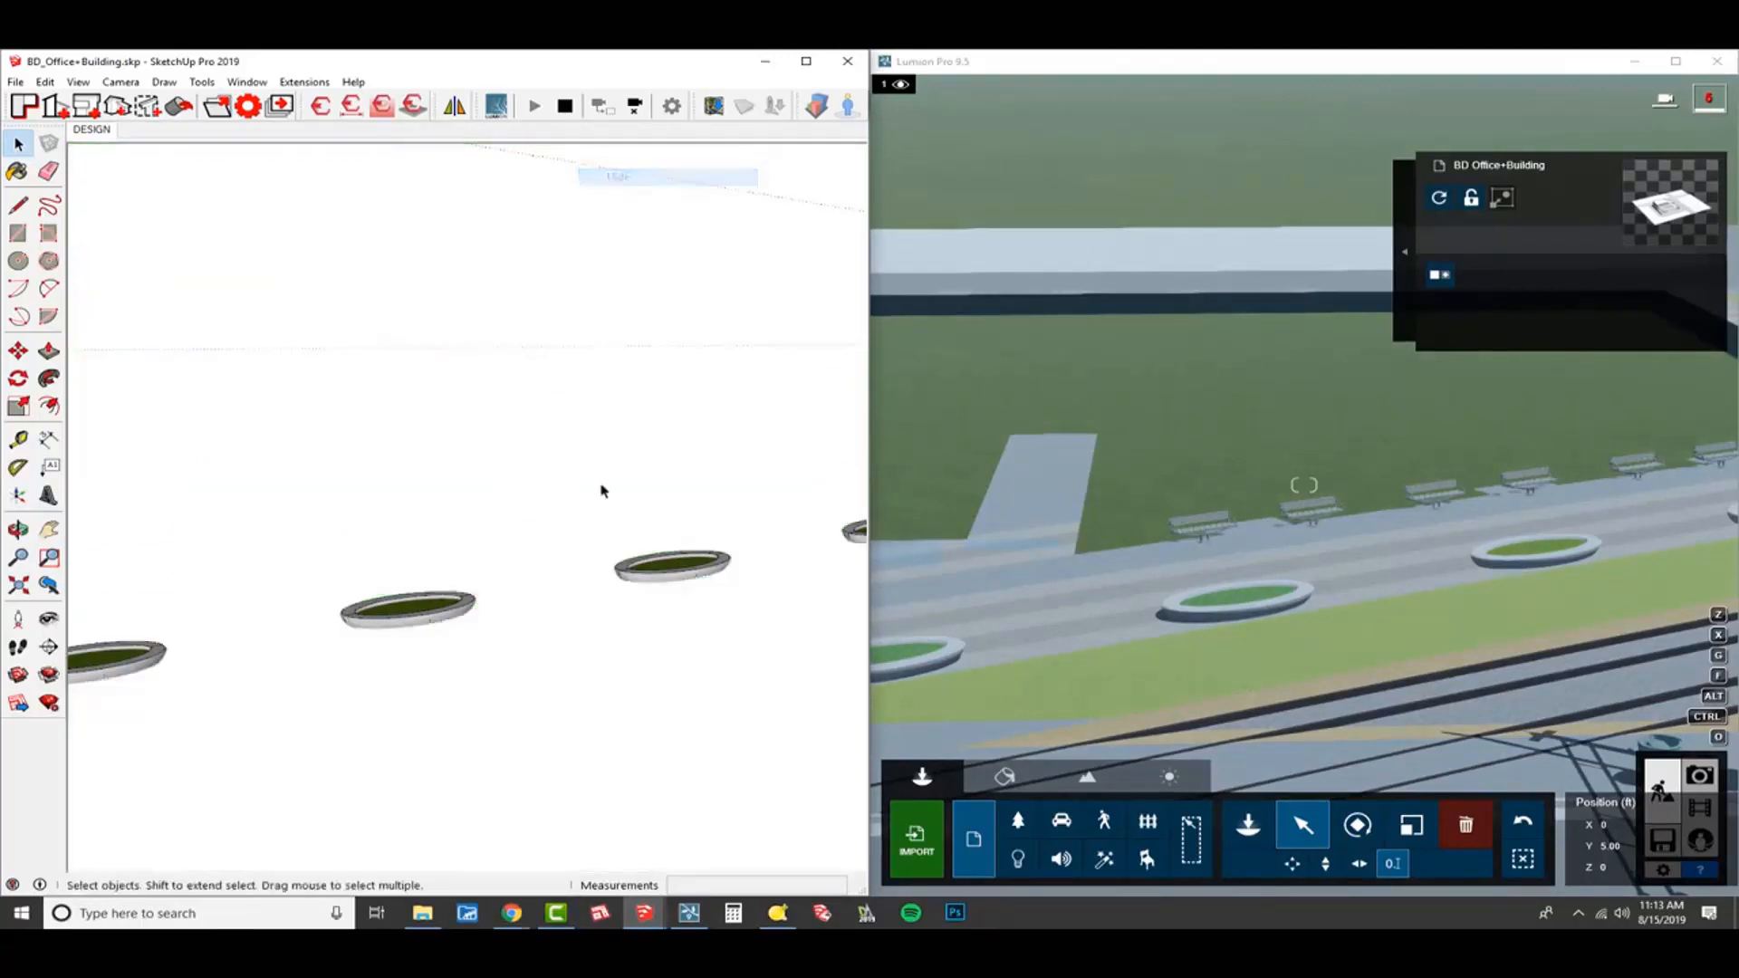
{"action": "mouse_move", "coordinate": [637, 535]}
{"action": "middle_mouse_down"}
{"action": "mouse_move", "coordinate": [671, 703]}
{"action": "mouse_move", "coordinate": [788, 606]}
{"action": "mouse_move", "coordinate": [771, 573]}
{"action": "mouse_move", "coordinate": [616, 569]}
{"action": "middle_mouse_up"}
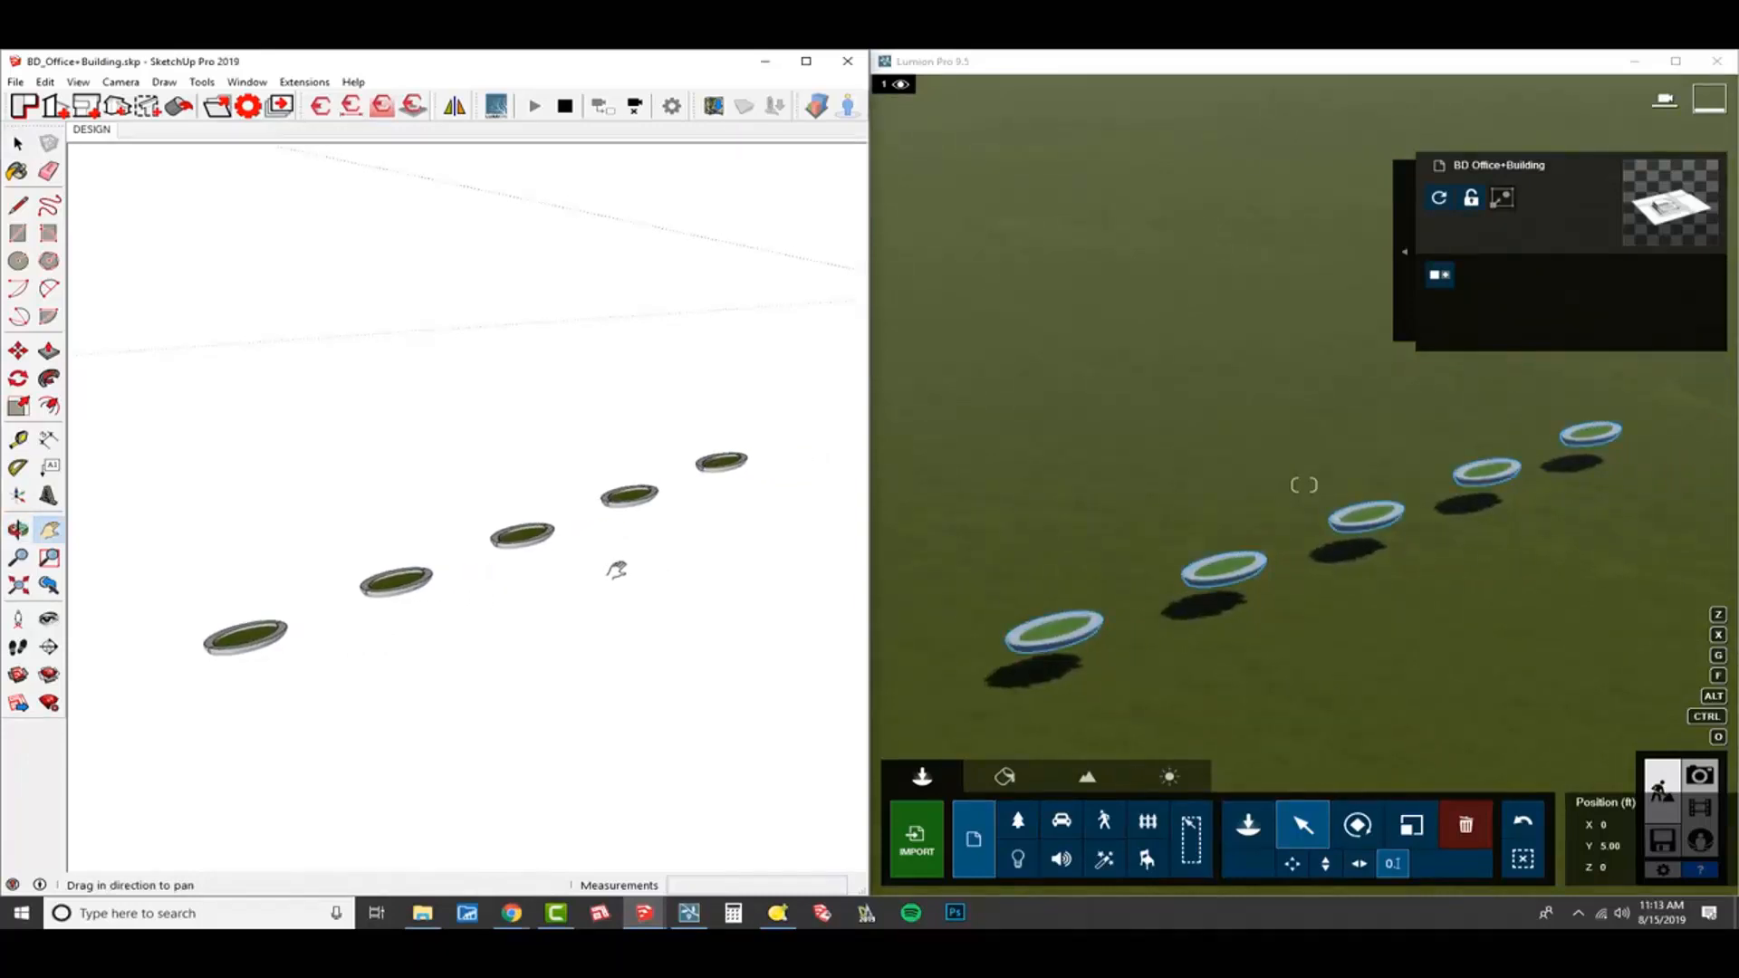
{"action": "mouse_move", "coordinate": [644, 570]}
{"action": "middle_mouse_down"}
{"action": "mouse_move", "coordinate": [644, 547]}
{"action": "mouse_move", "coordinate": [718, 609]}
{"action": "mouse_move", "coordinate": [617, 614]}
{"action": "middle_mouse_up"}
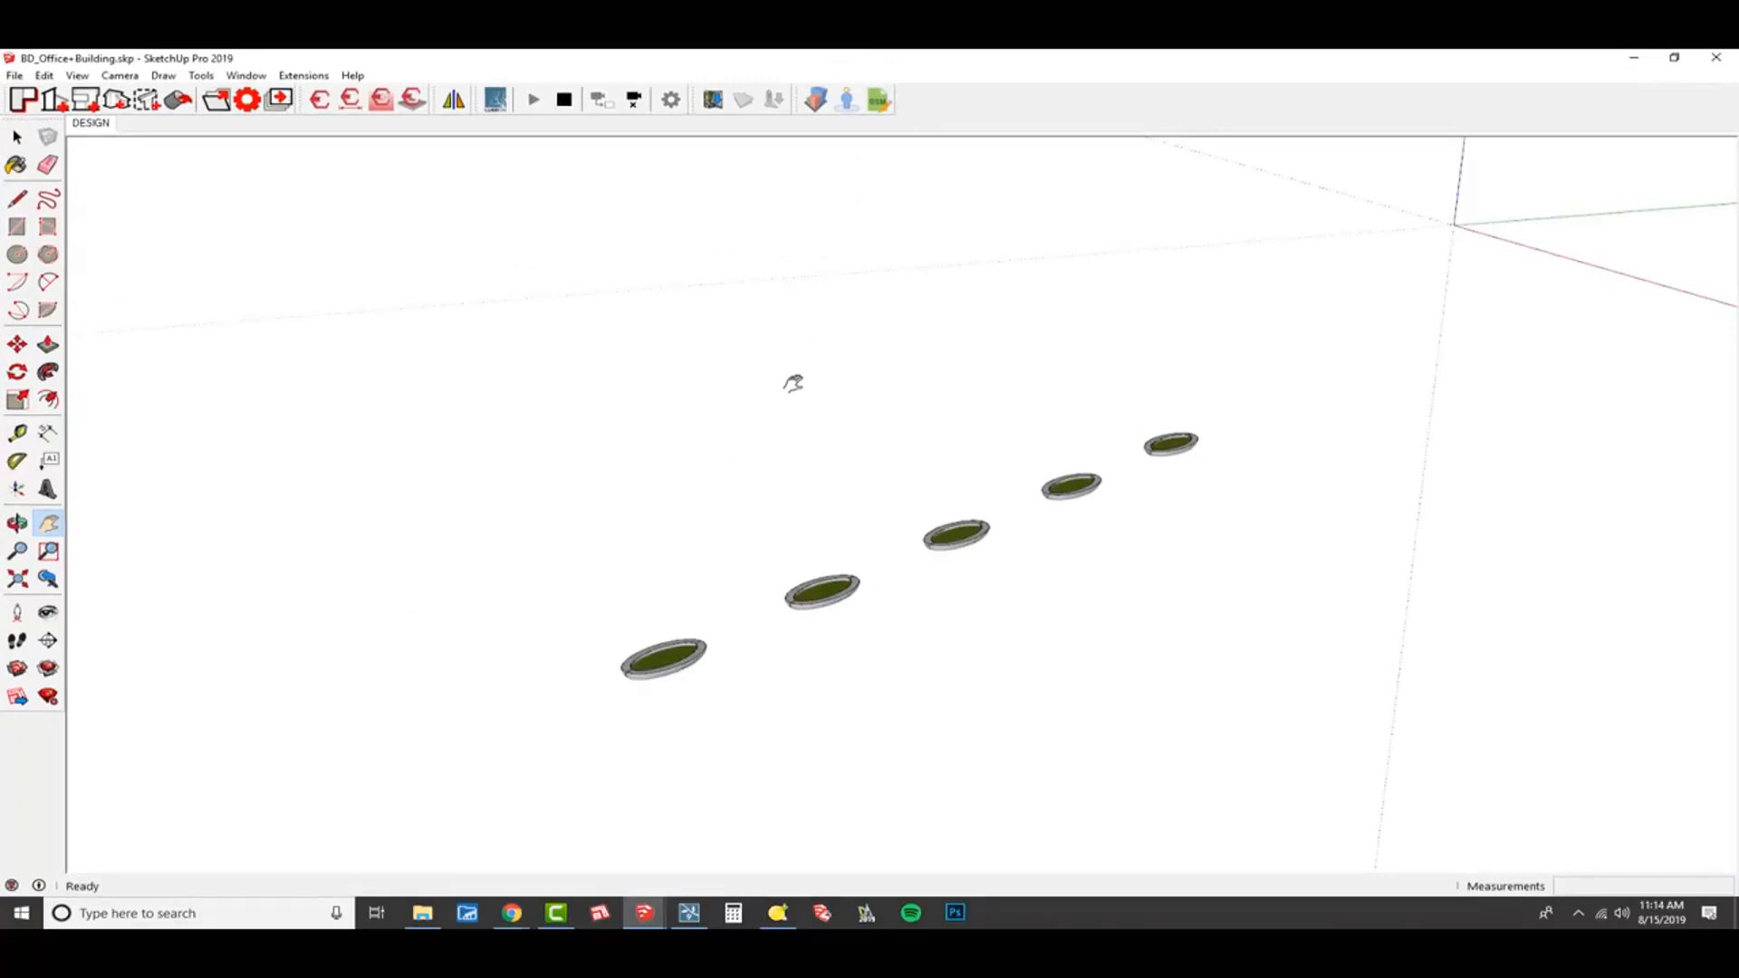
Search the 3D Warehouse components for "lumion nodes" and open the Lumion Nodes collection by Brightman Designs.
{"action": "key", "text": "b"}
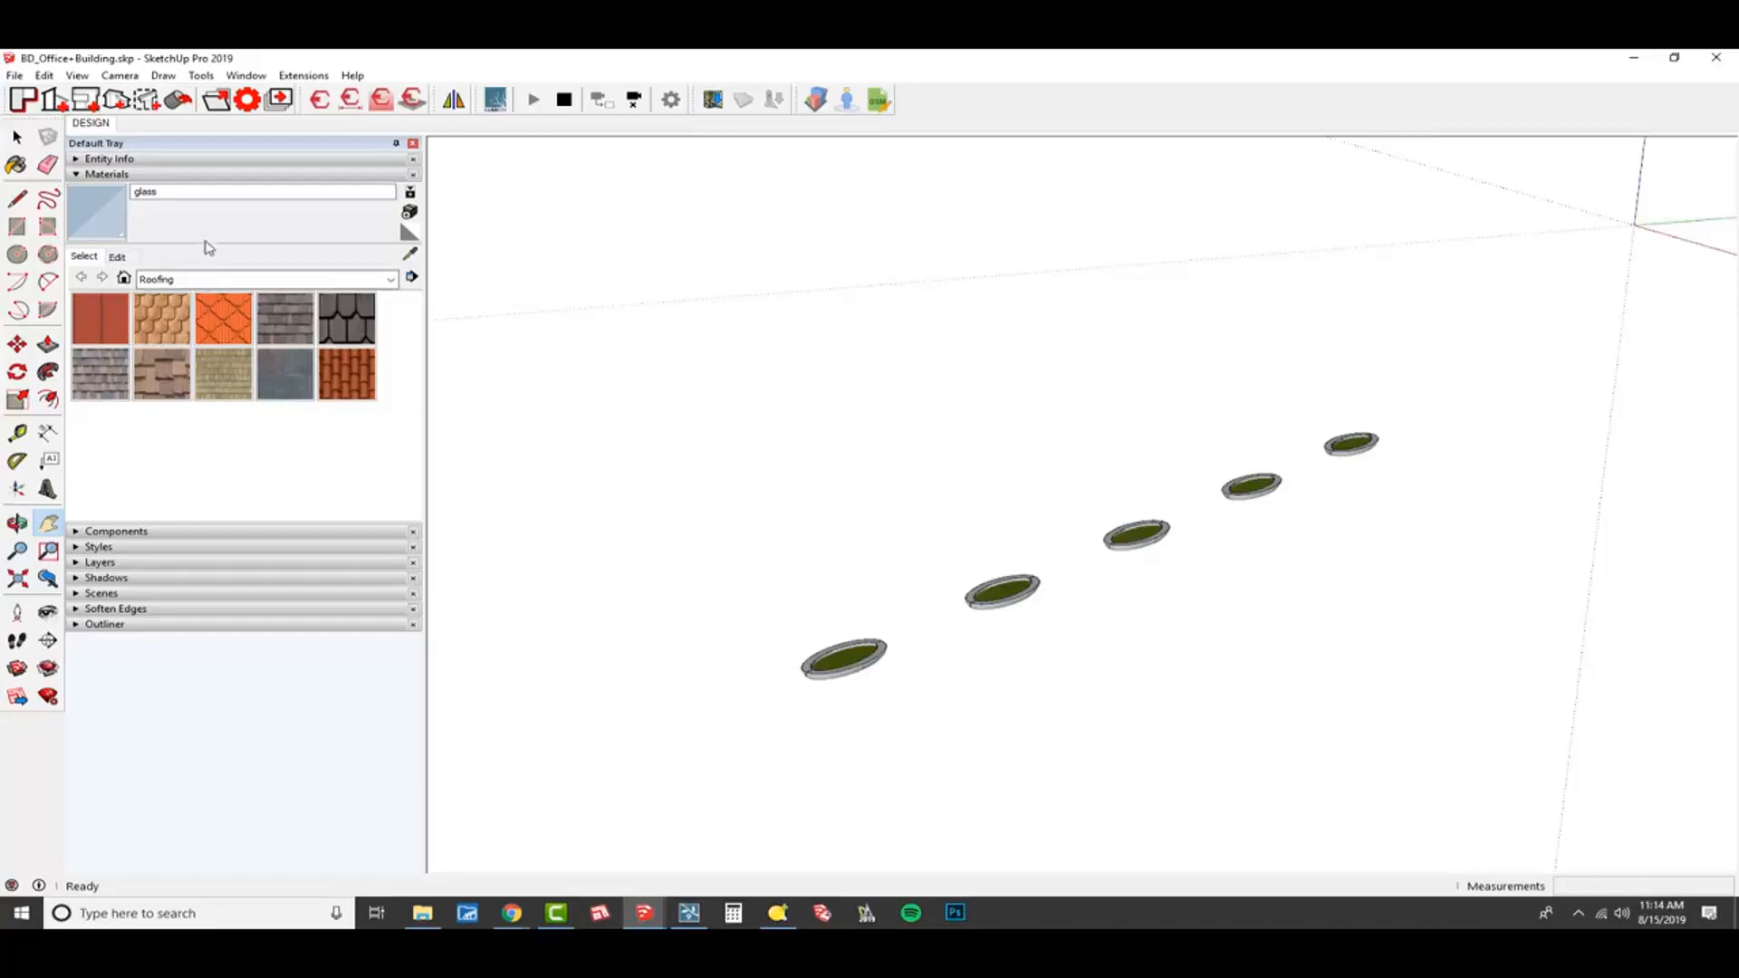
{"action": "left_click", "coordinate": [214, 174]}
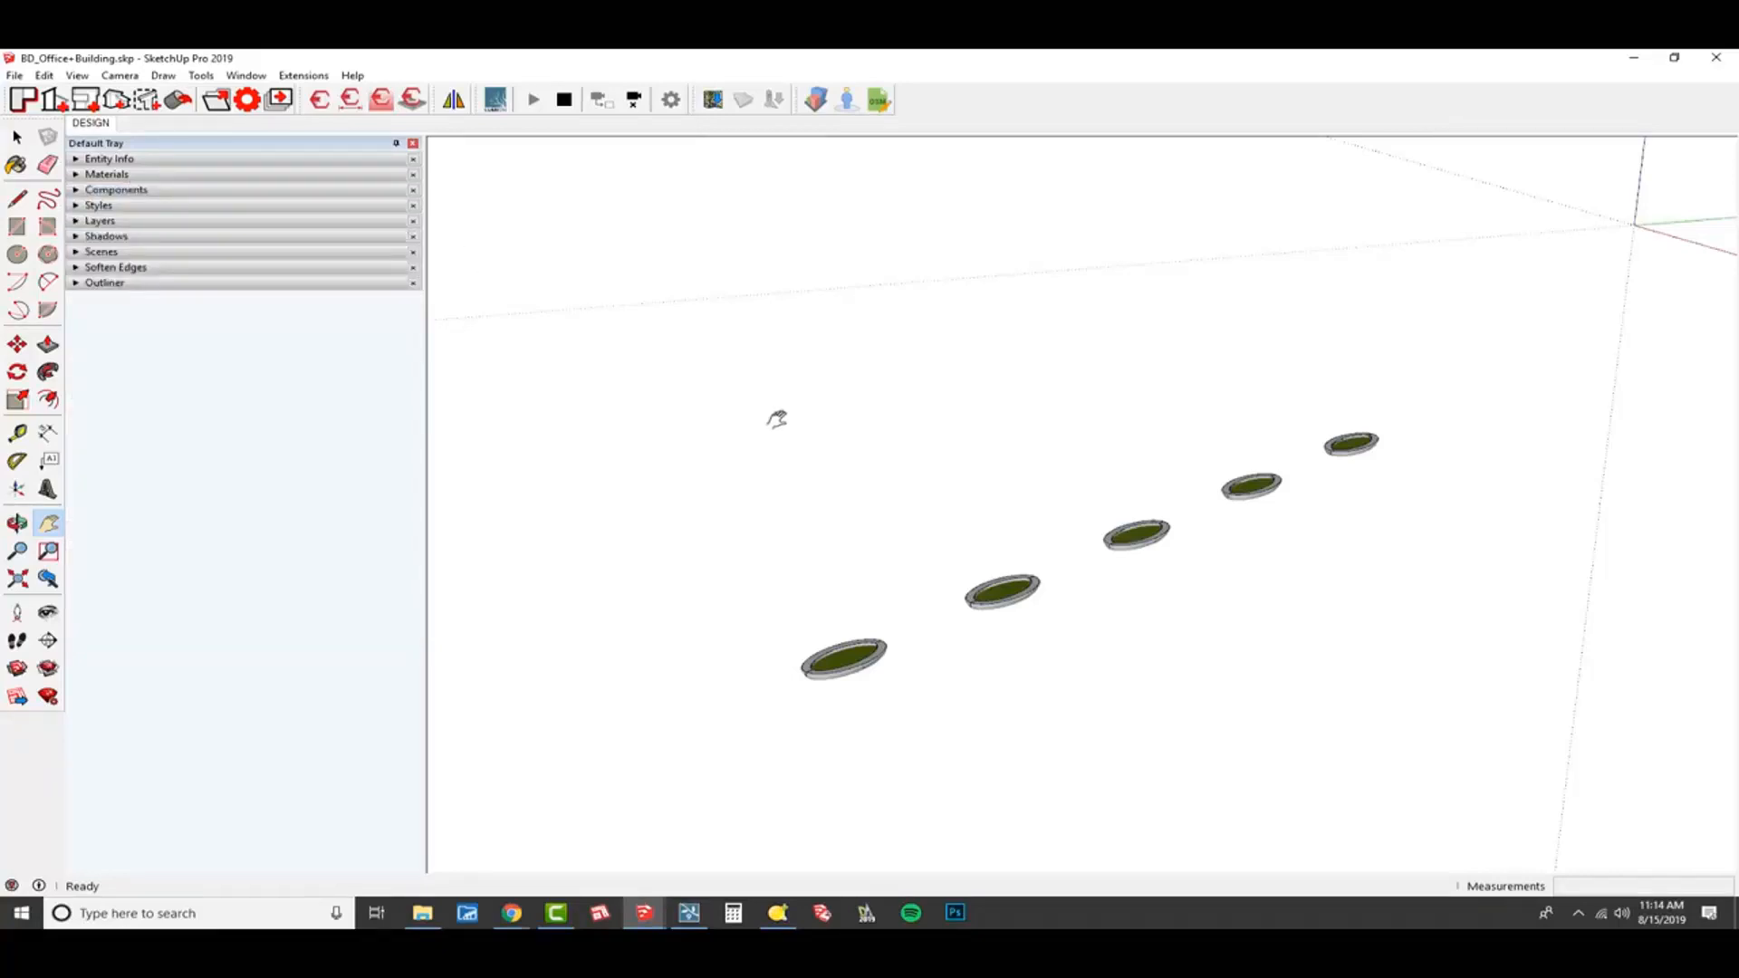
{"action": "left_click", "coordinate": [181, 190]}
{"action": "left_click", "coordinate": [257, 291]}
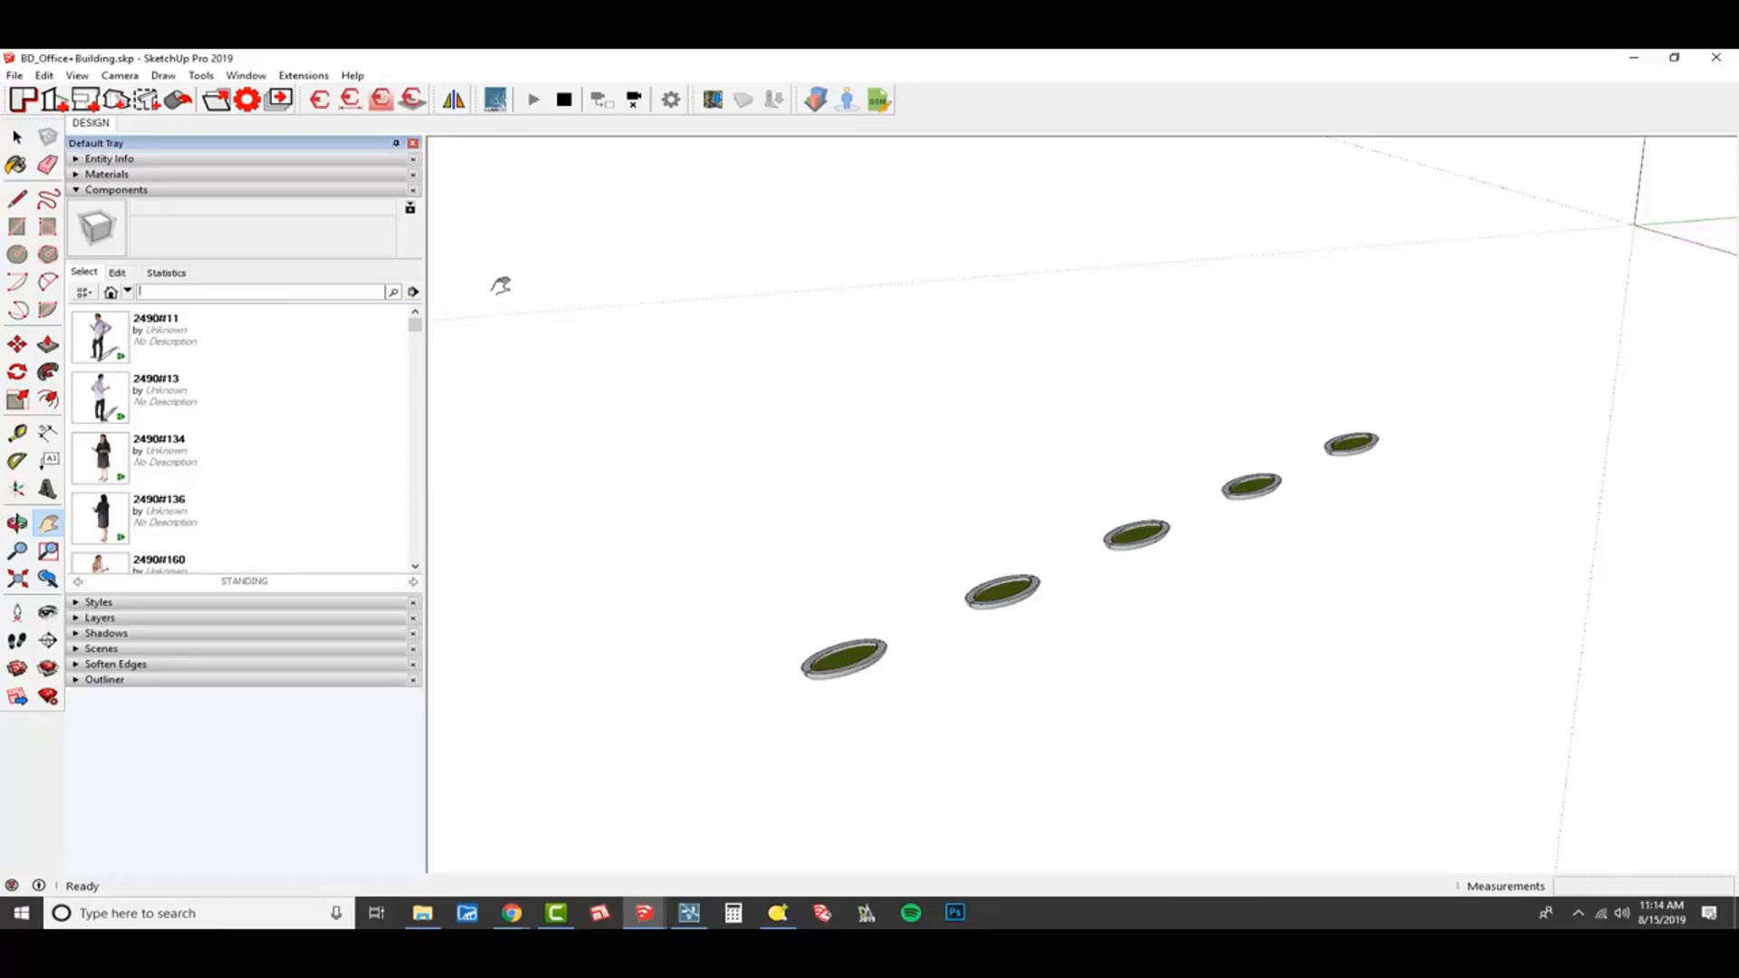
{"action": "type", "text": "luminoon nodes"}
{"action": "key", "text": "Return"}
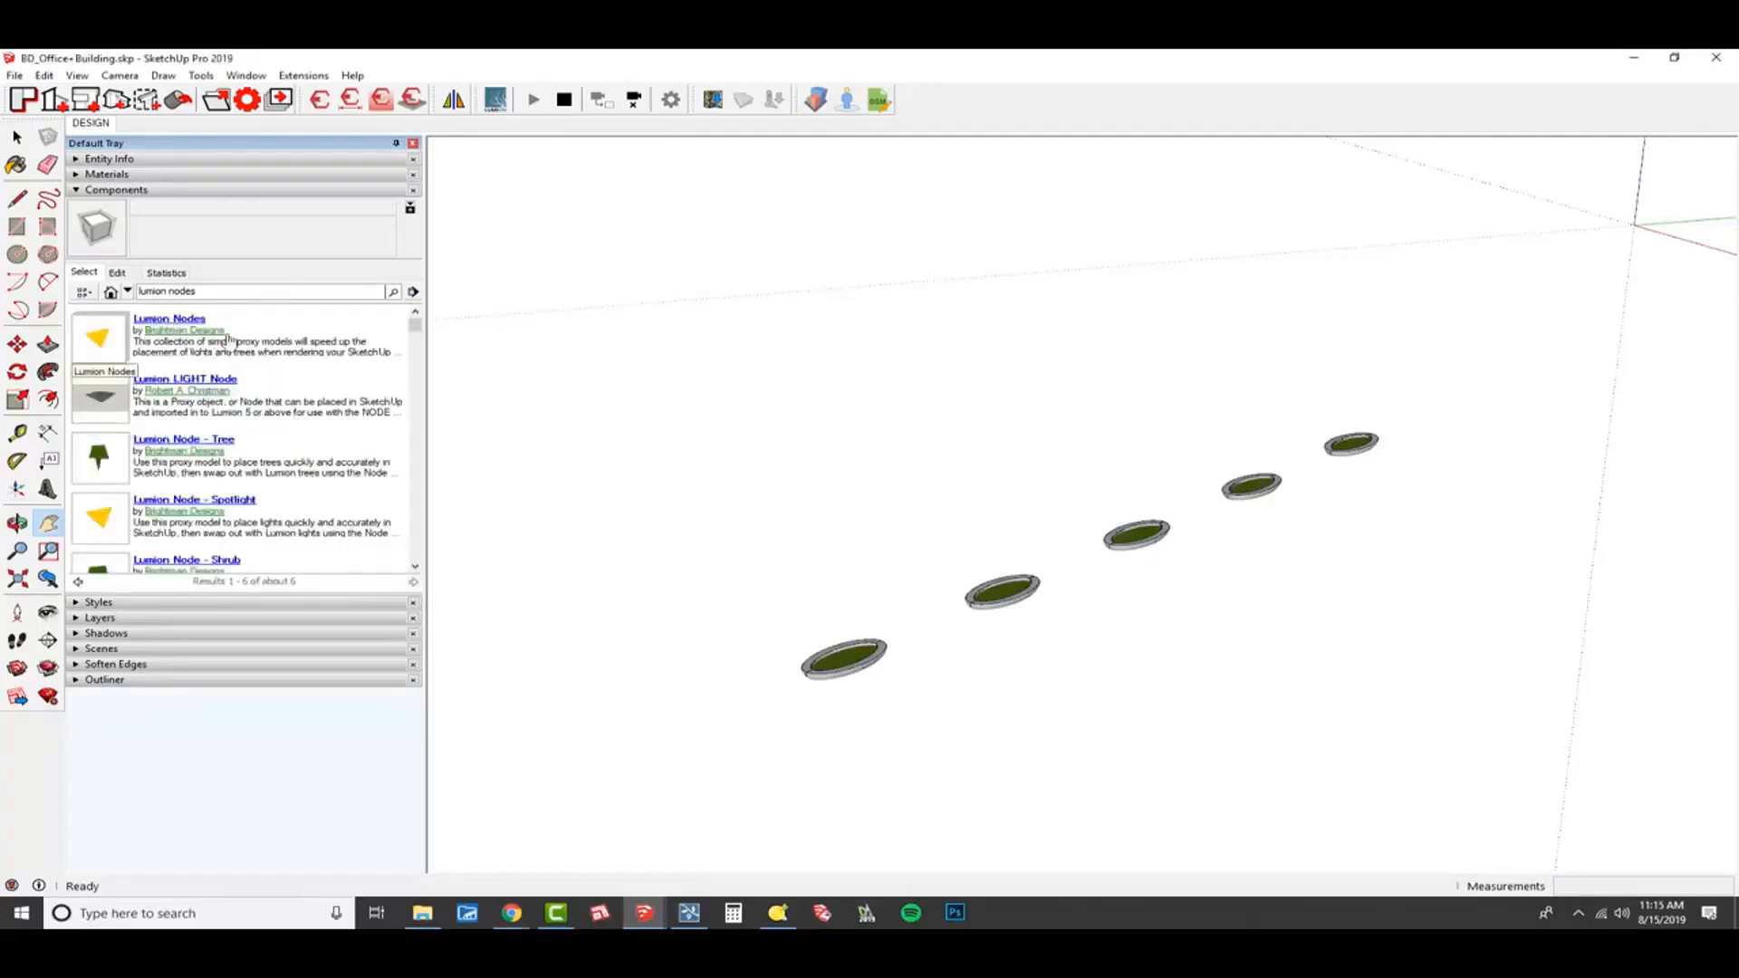
{"action": "left_click", "coordinate": [98, 347]}
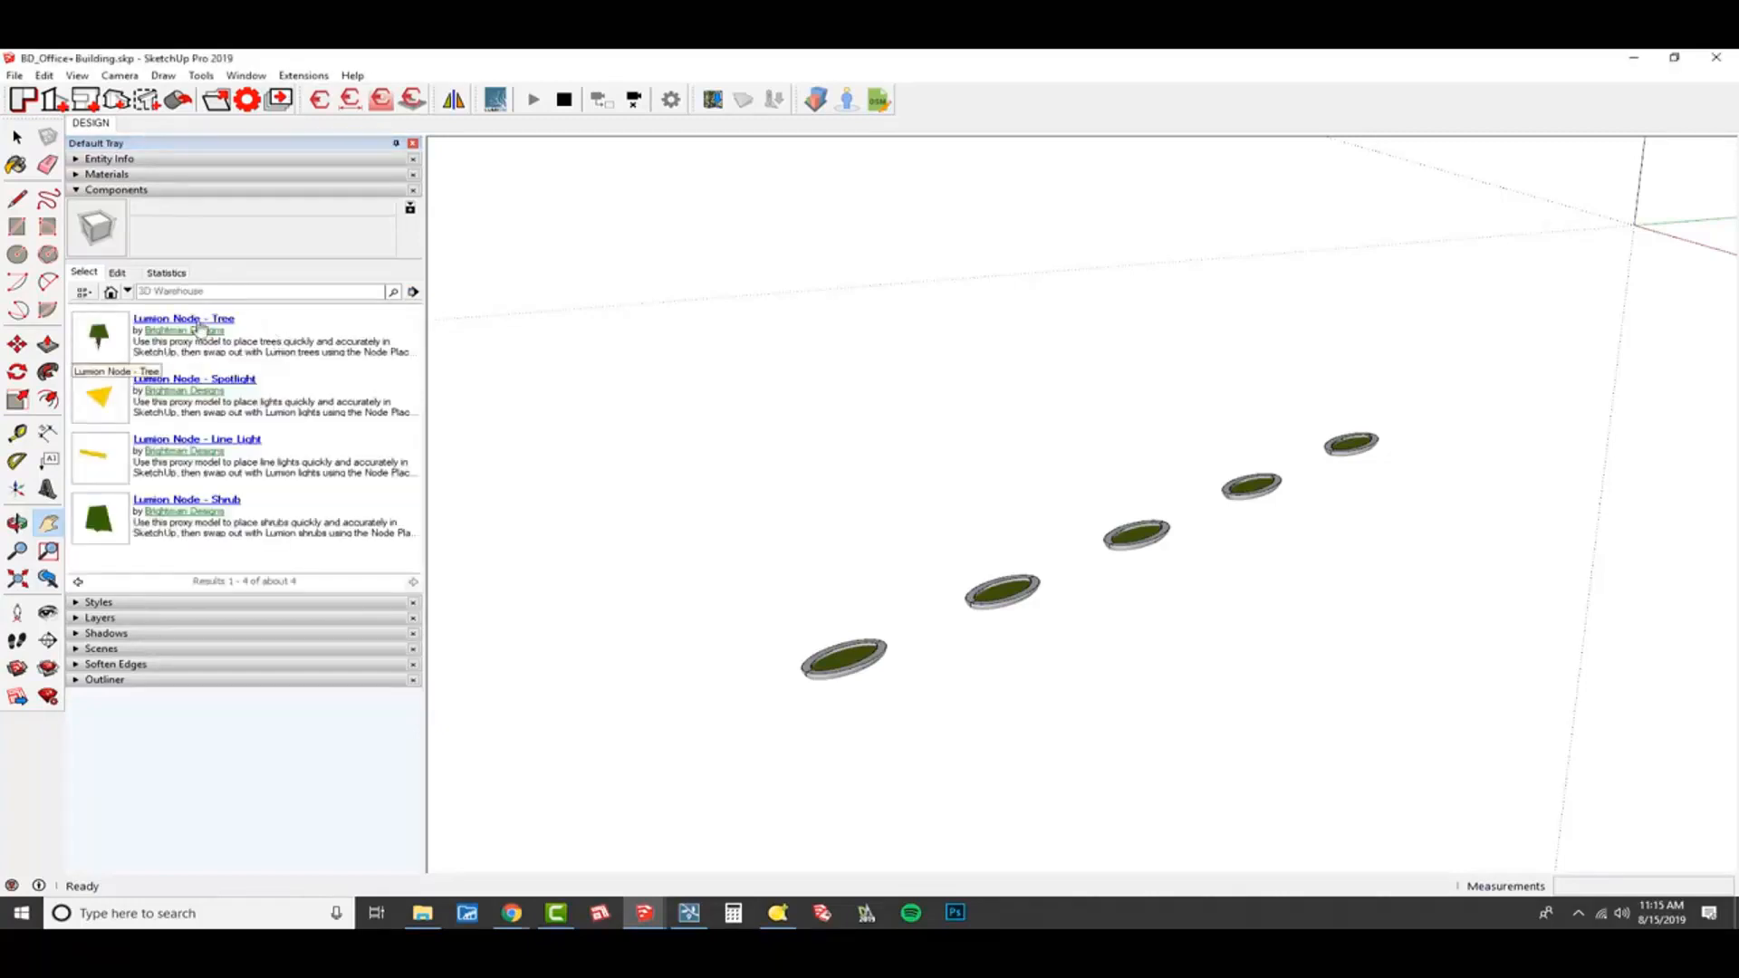
Place a Lumion Node - Tree and a Lumion Node - Spotlight component beside the nearest planter.
{"action": "left_click", "coordinate": [103, 339]}
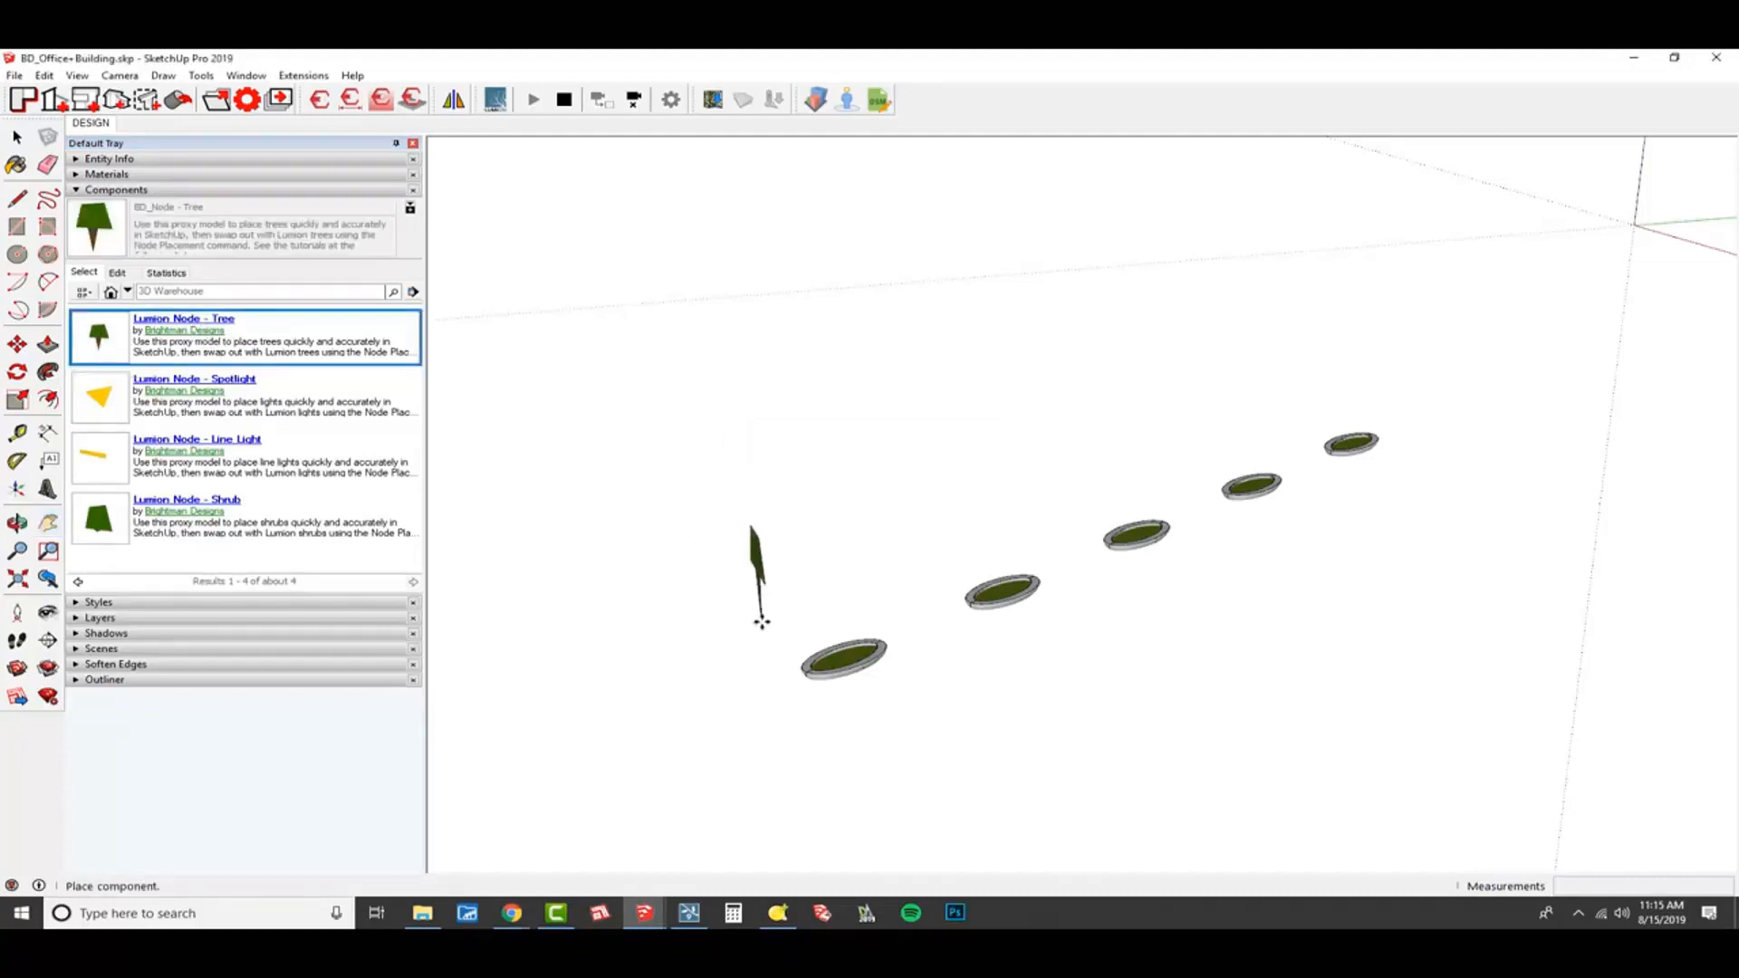
{"action": "left_click", "coordinate": [761, 622]}
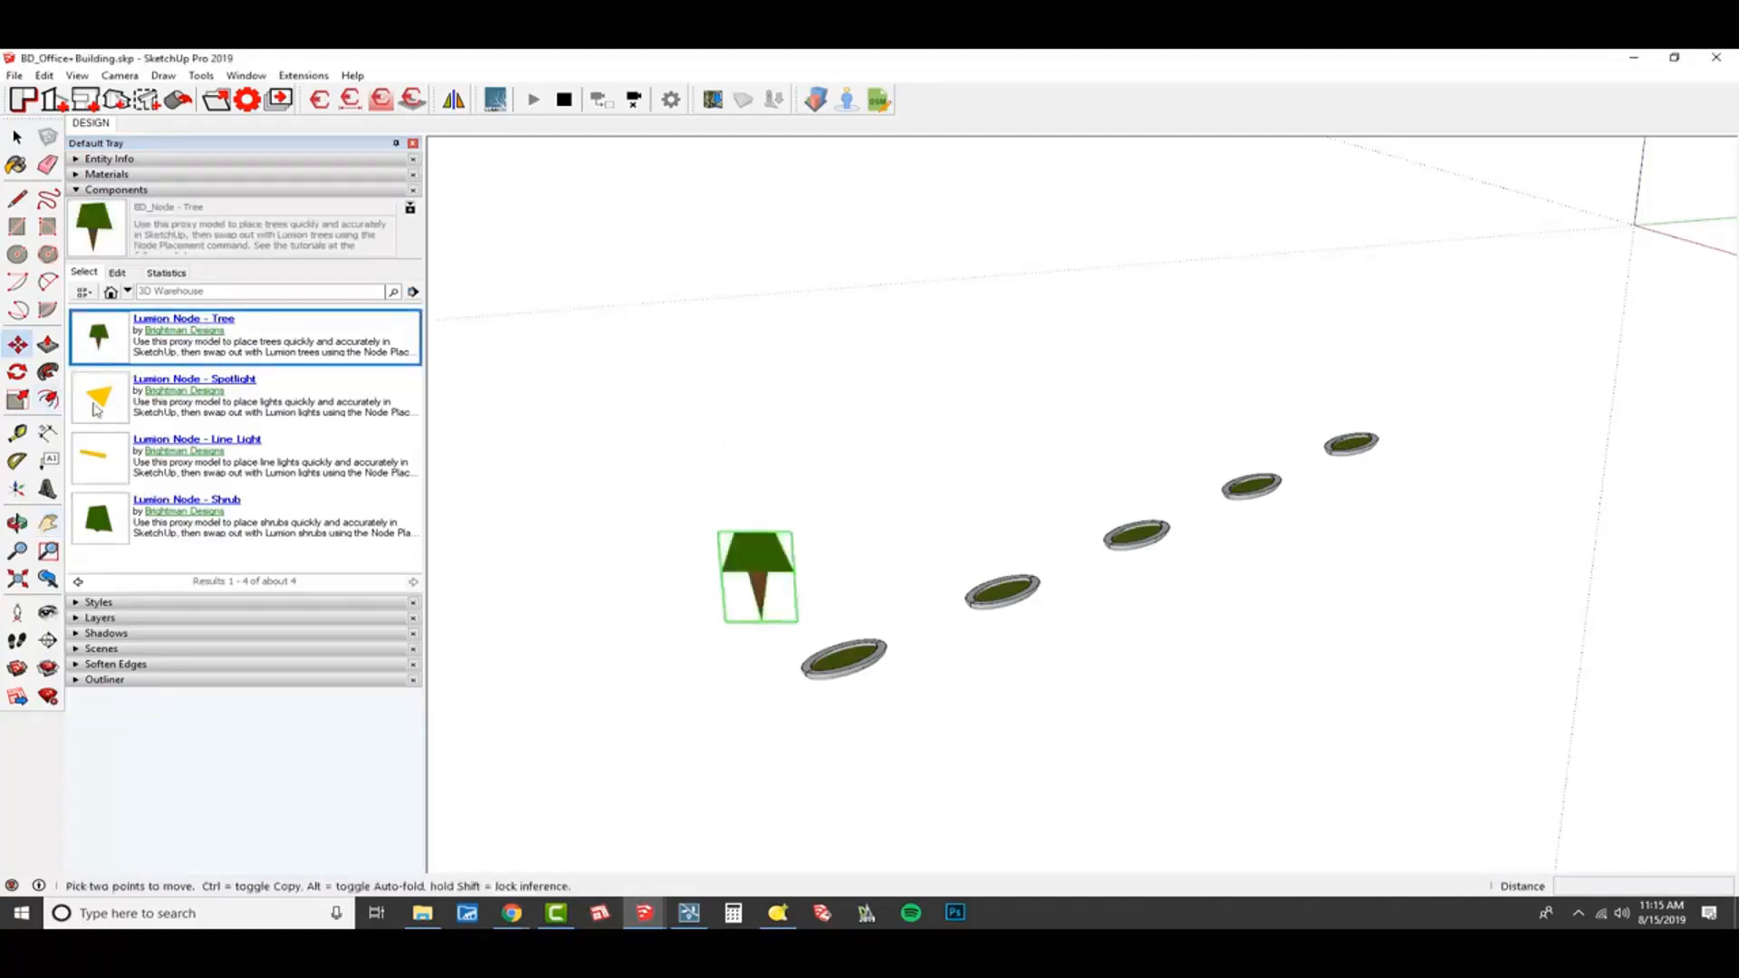
{"action": "left_click", "coordinate": [809, 609]}
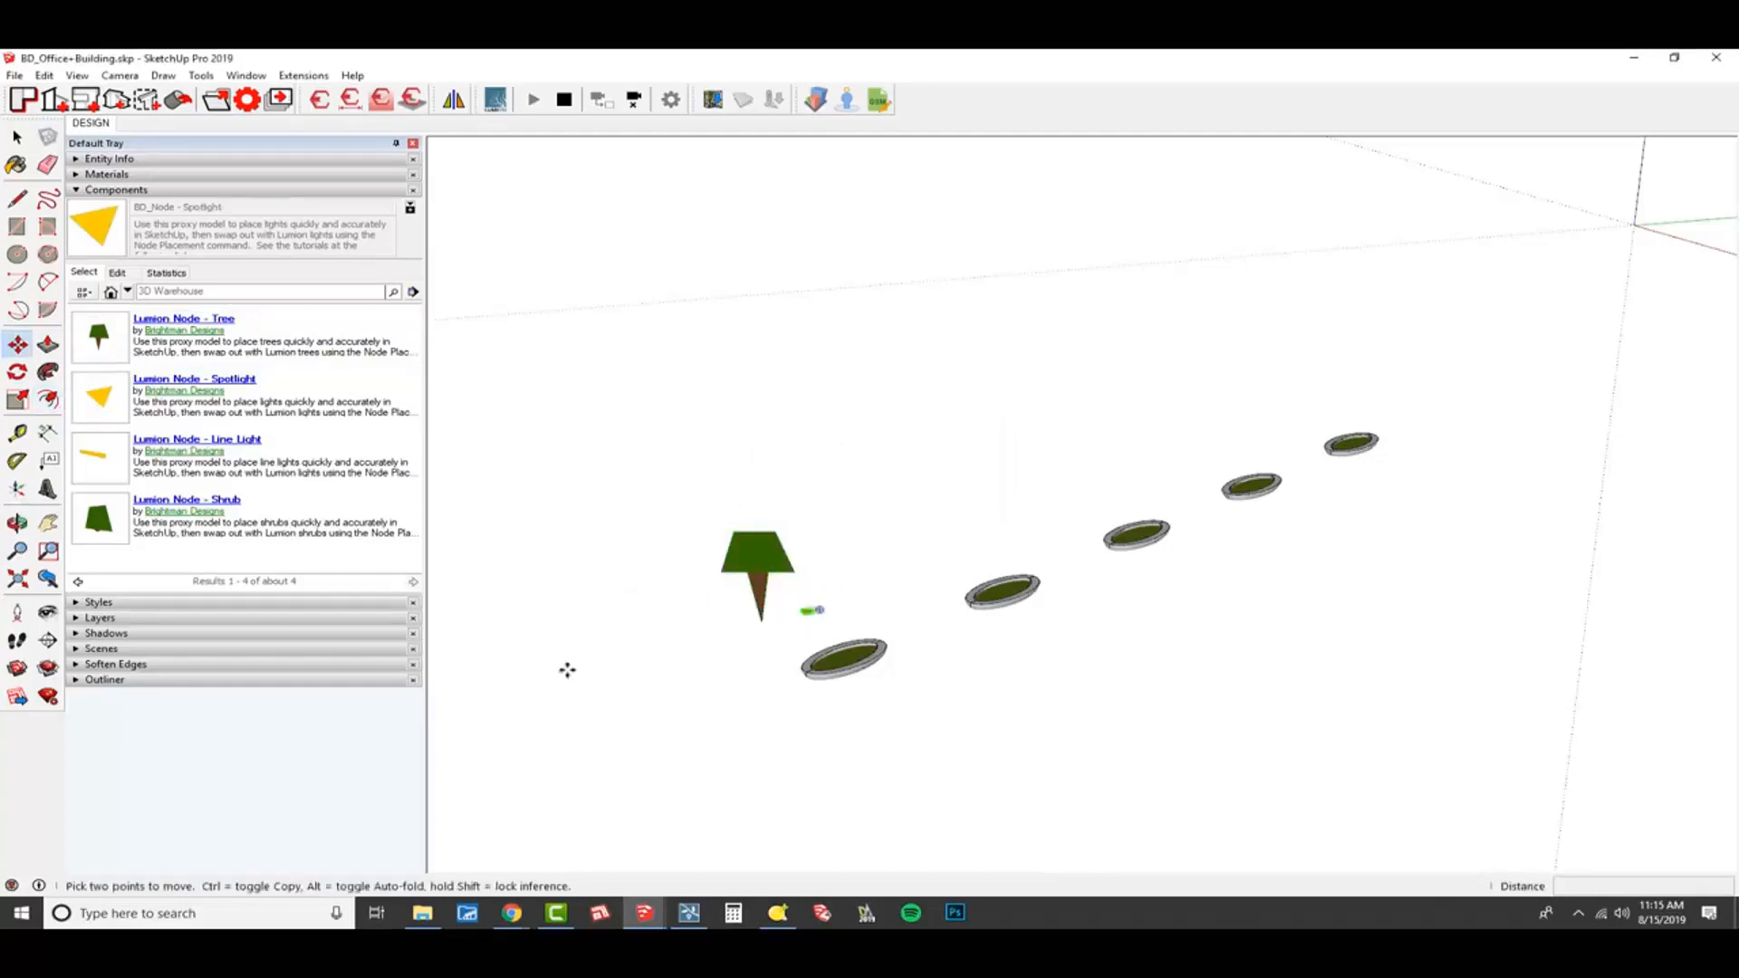
Place a Lumion Node - Line Light near the spotlight node and a Lumion Node - Shrub beside the tree node.
{"action": "left_click", "coordinate": [89, 447]}
{"action": "scroll", "coordinate": [821, 590], "scroll_direction": "up", "scroll_amount": 3}
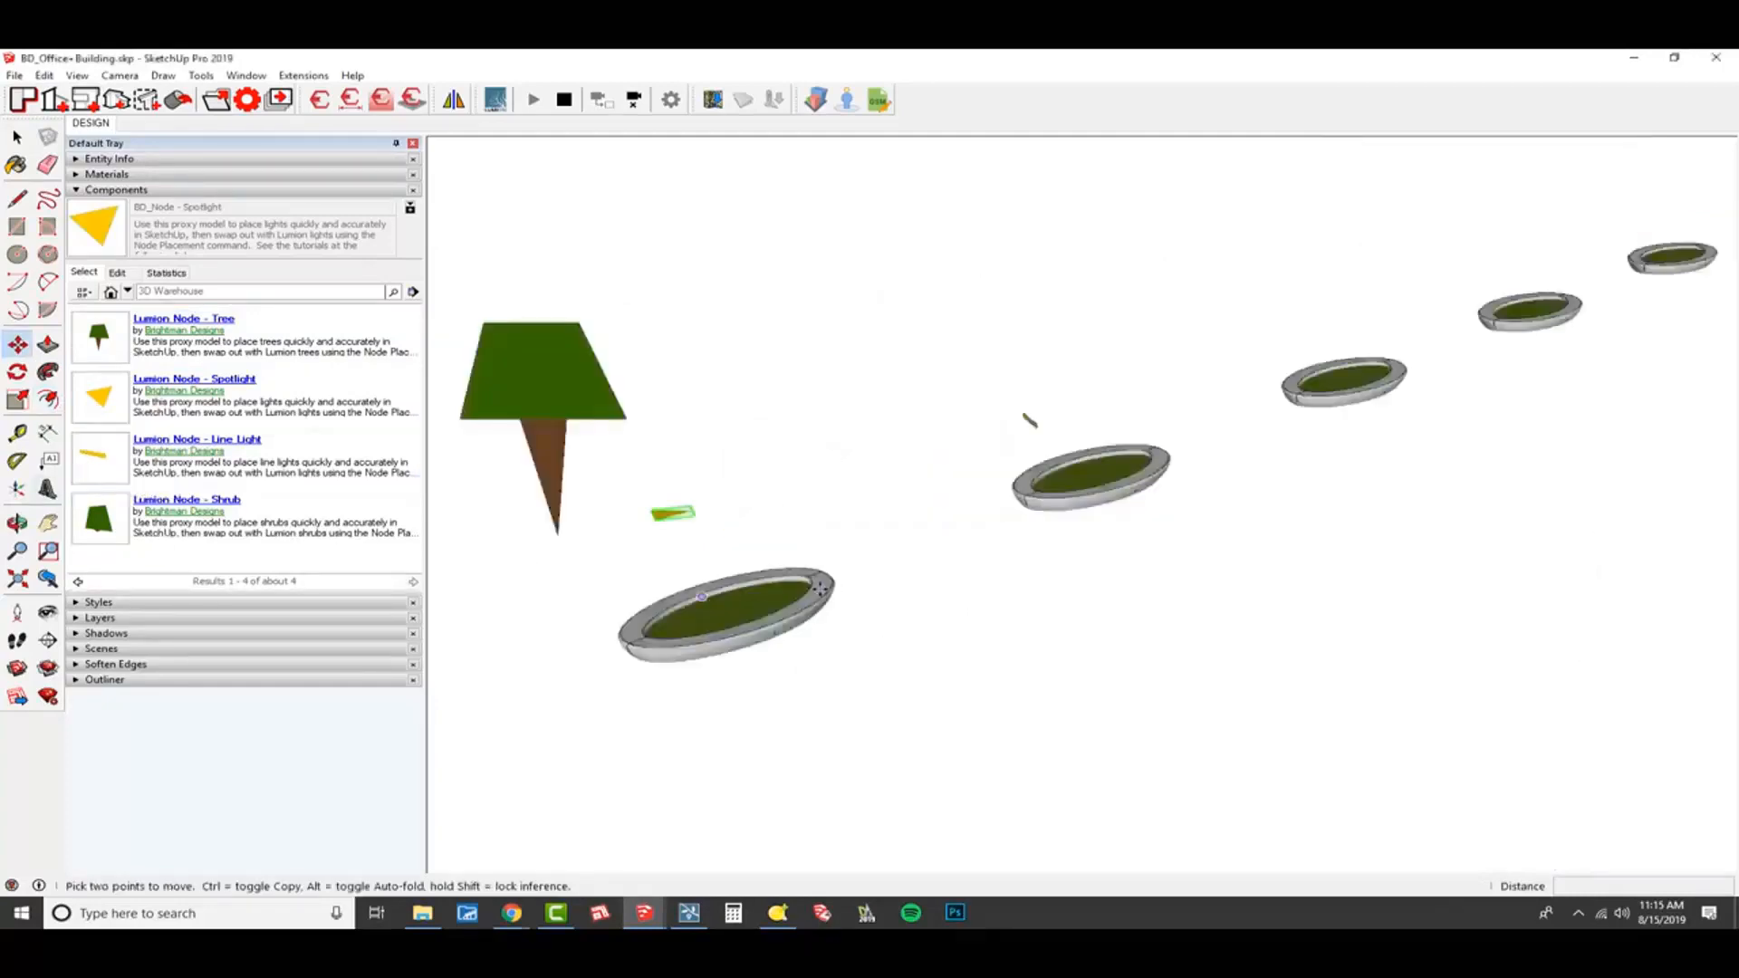
{"action": "left_click", "coordinate": [1033, 424]}
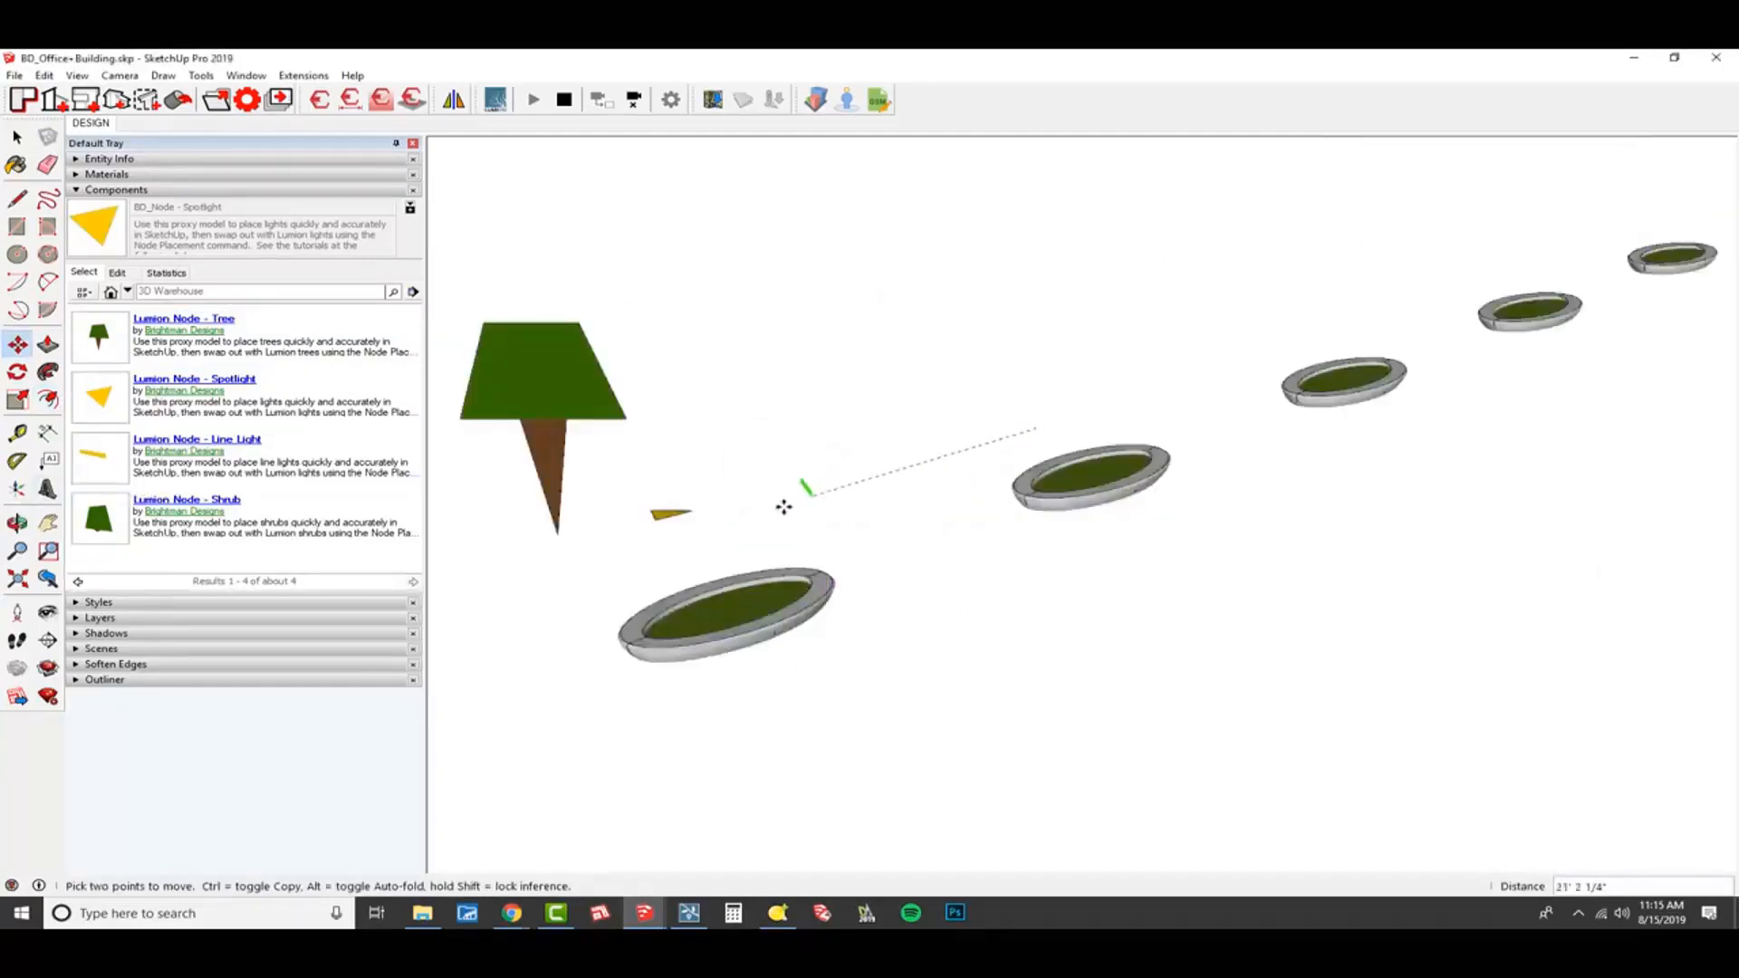
{"action": "left_click", "coordinate": [89, 525]}
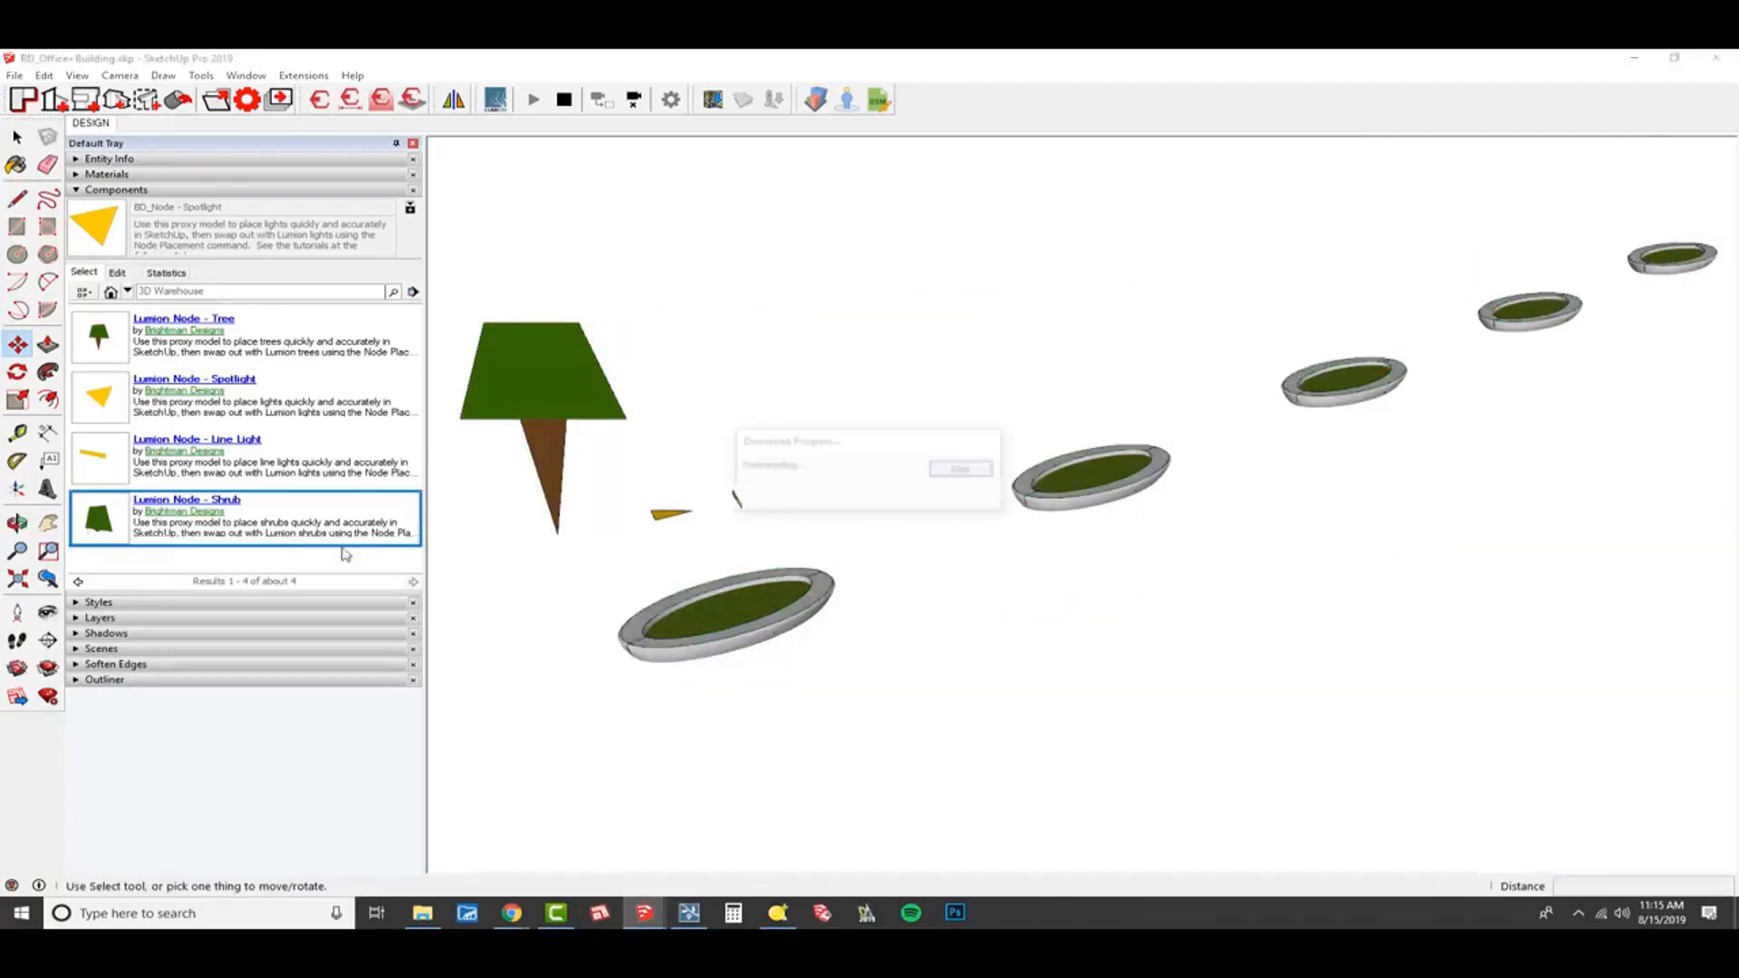
{"action": "left_click", "coordinate": [471, 536]}
Examine the shrub node up close, opening the component to check its origin and axes.
{"action": "middle_click_drag", "start_coordinate": [513, 597], "coordinate": [784, 572], "text": "shift"}
{"action": "scroll", "coordinate": [784, 572], "scroll_direction": "up", "scroll_amount": 6}
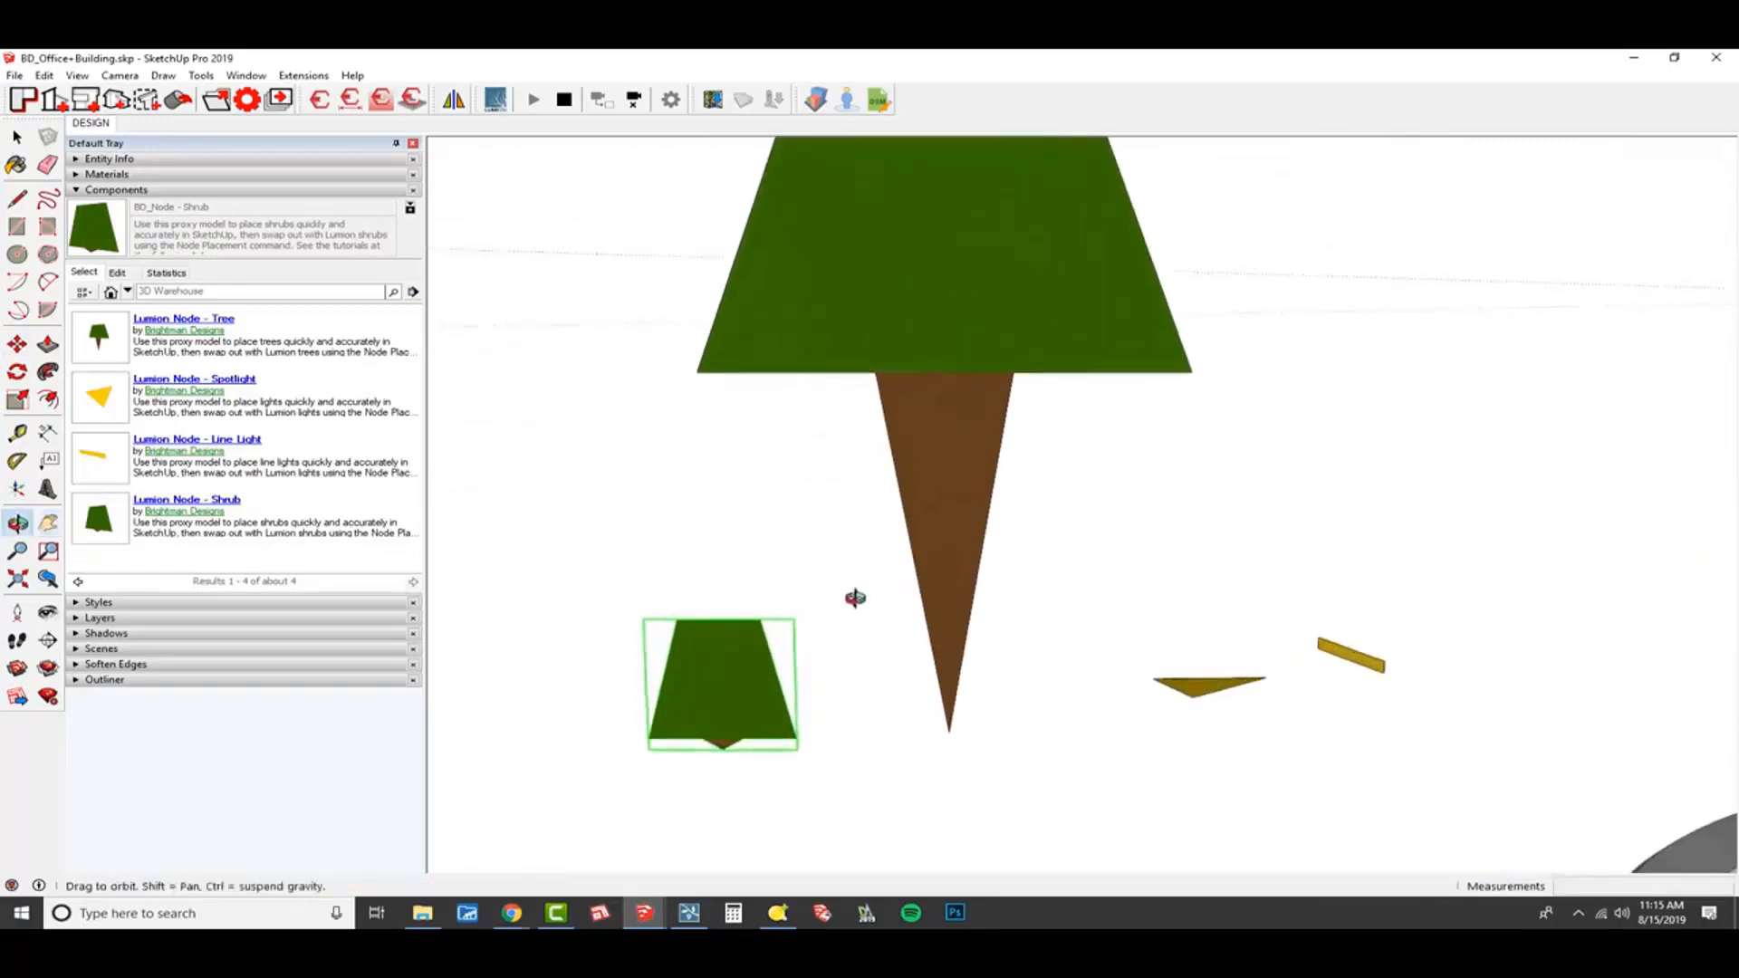
{"action": "left_click_drag", "start_coordinate": [906, 644], "coordinate": [838, 667]}
{"action": "scroll", "coordinate": [838, 668], "scroll_direction": "down", "scroll_amount": 1}
{"action": "key", "text": "space"}
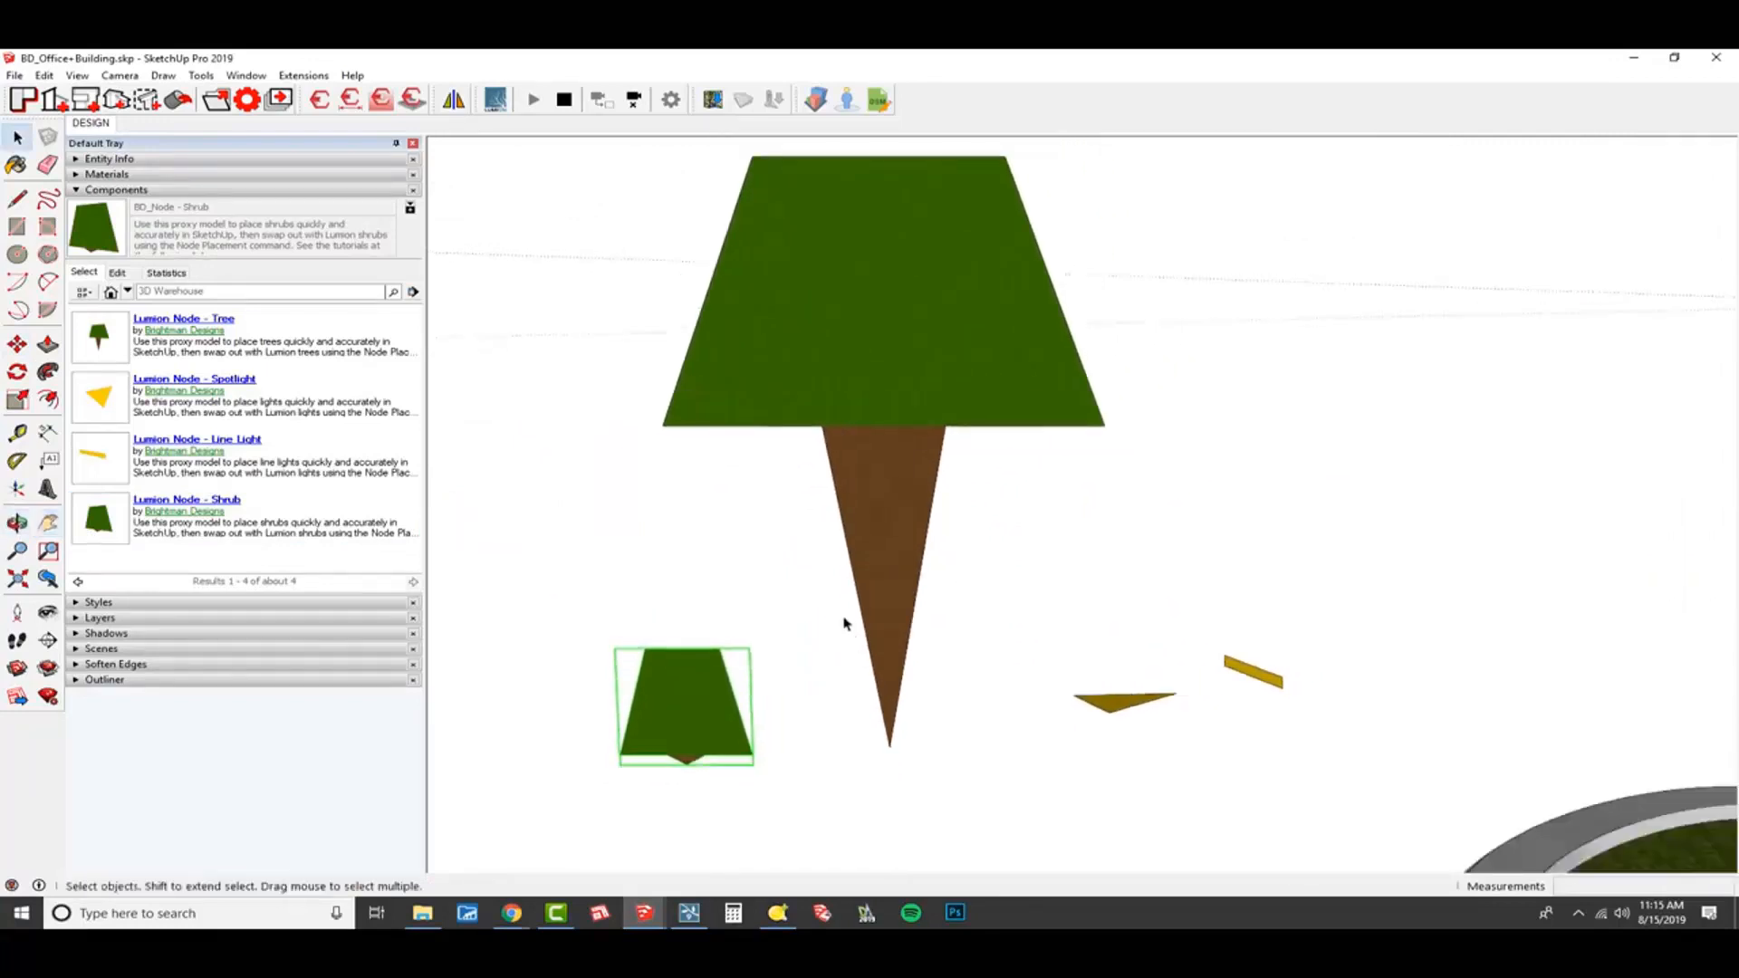
{"action": "double_click", "coordinate": [712, 710]}
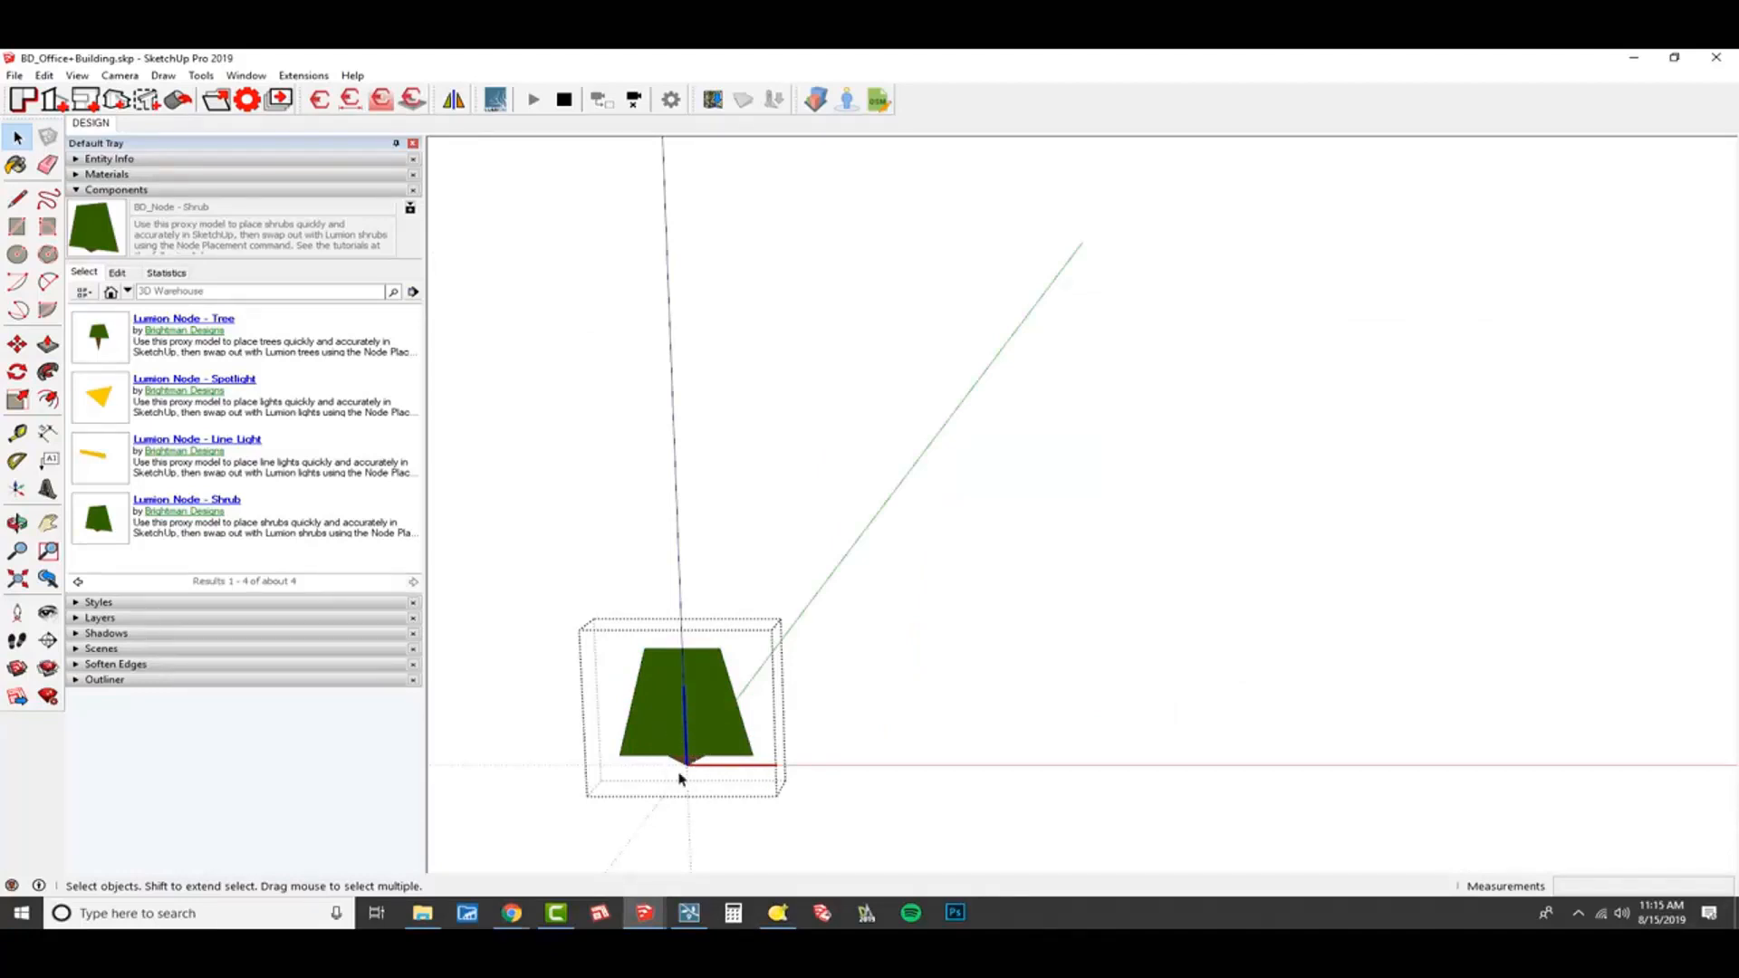
{"action": "key", "text": "Escape"}
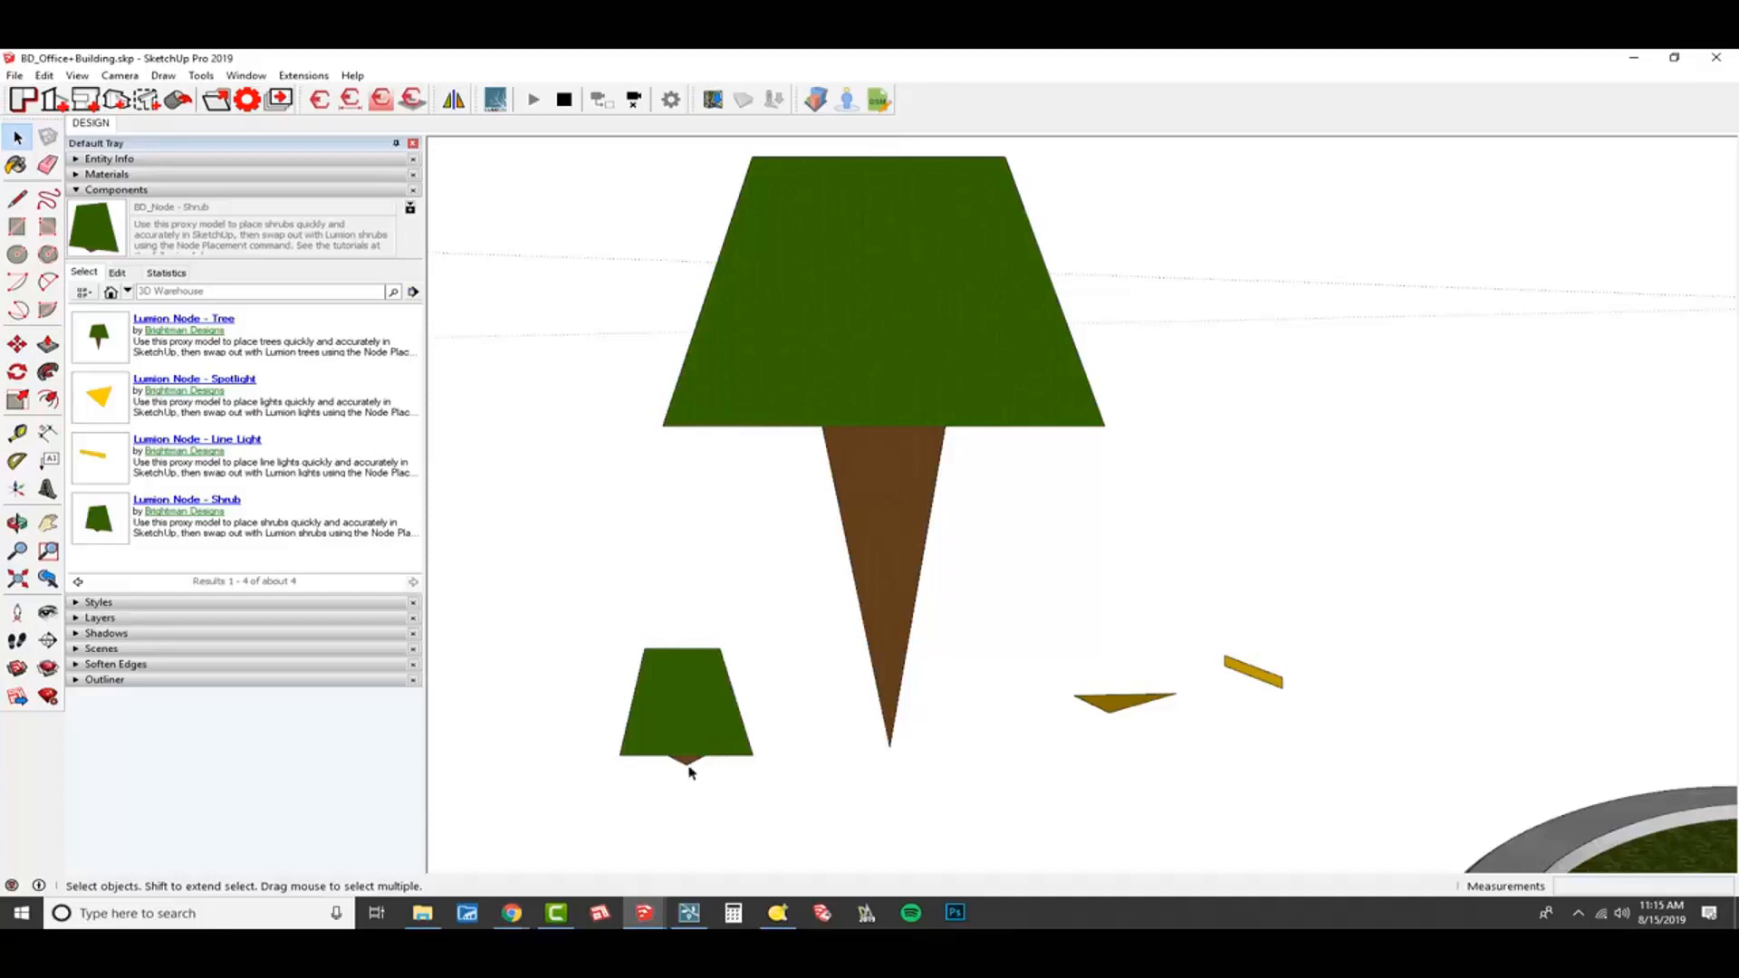
{"action": "double_click", "coordinate": [688, 759]}
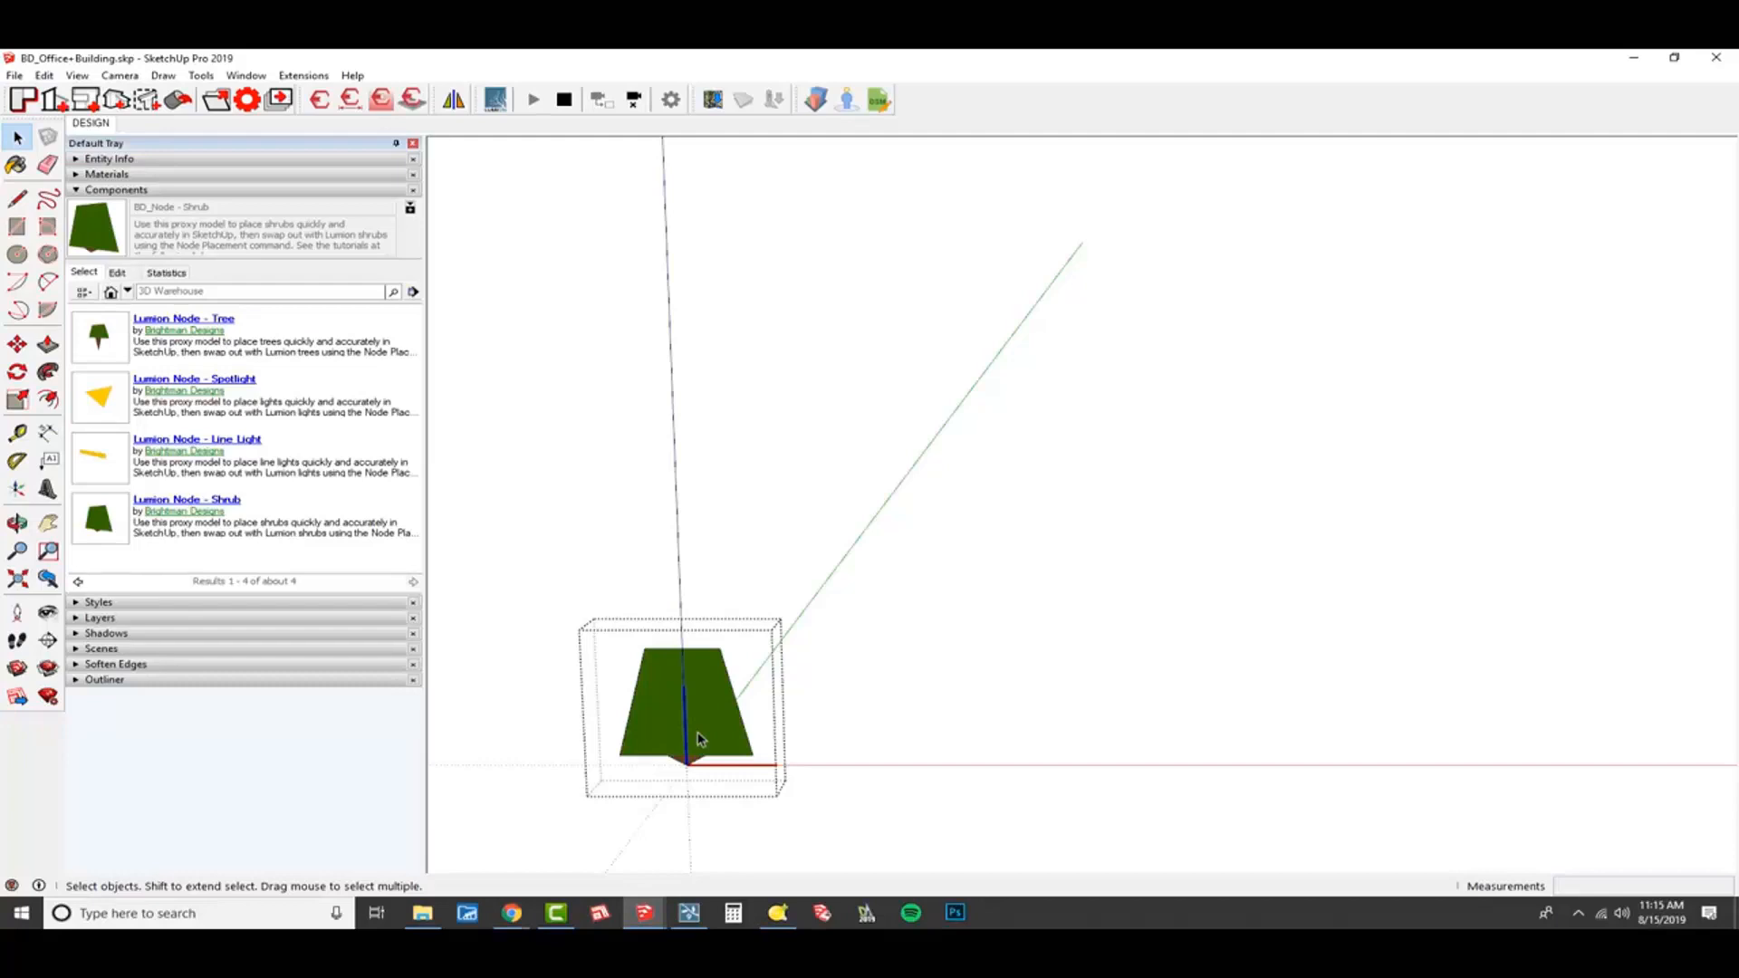
{"action": "key", "text": "Escape"}
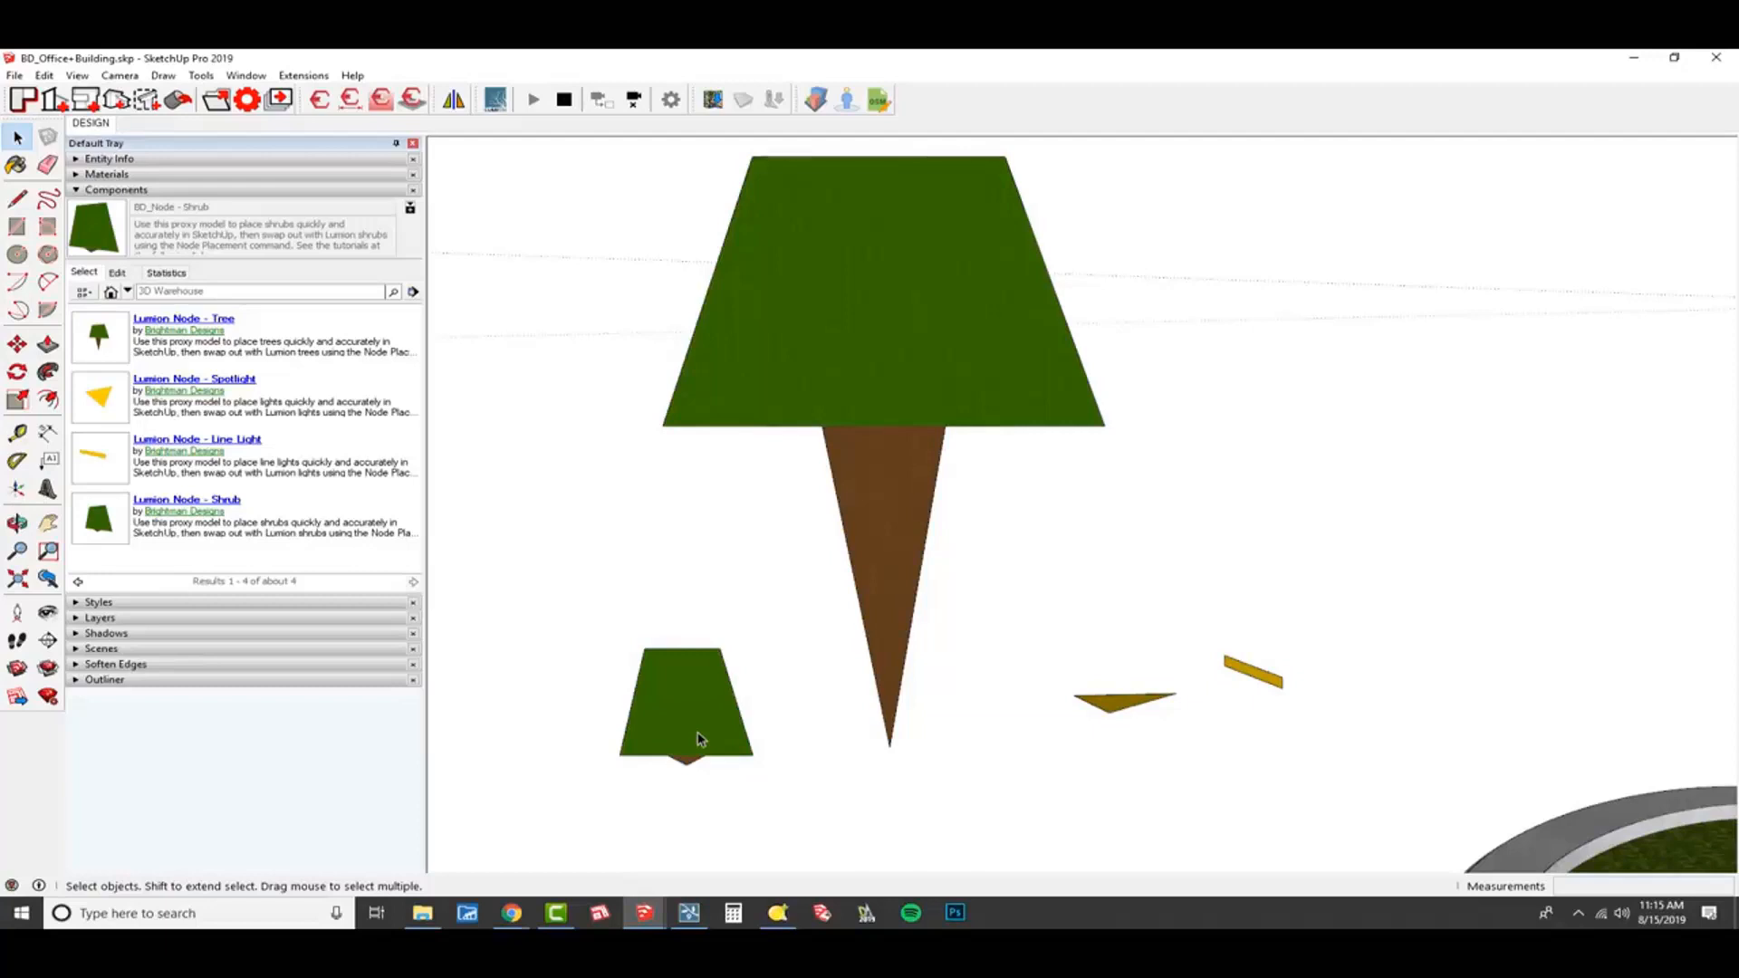
Open the tree node component to examine where its origin sits relative to the trunk, and close it.
{"action": "scroll", "coordinate": [698, 738], "scroll_direction": "down", "scroll_amount": 2}
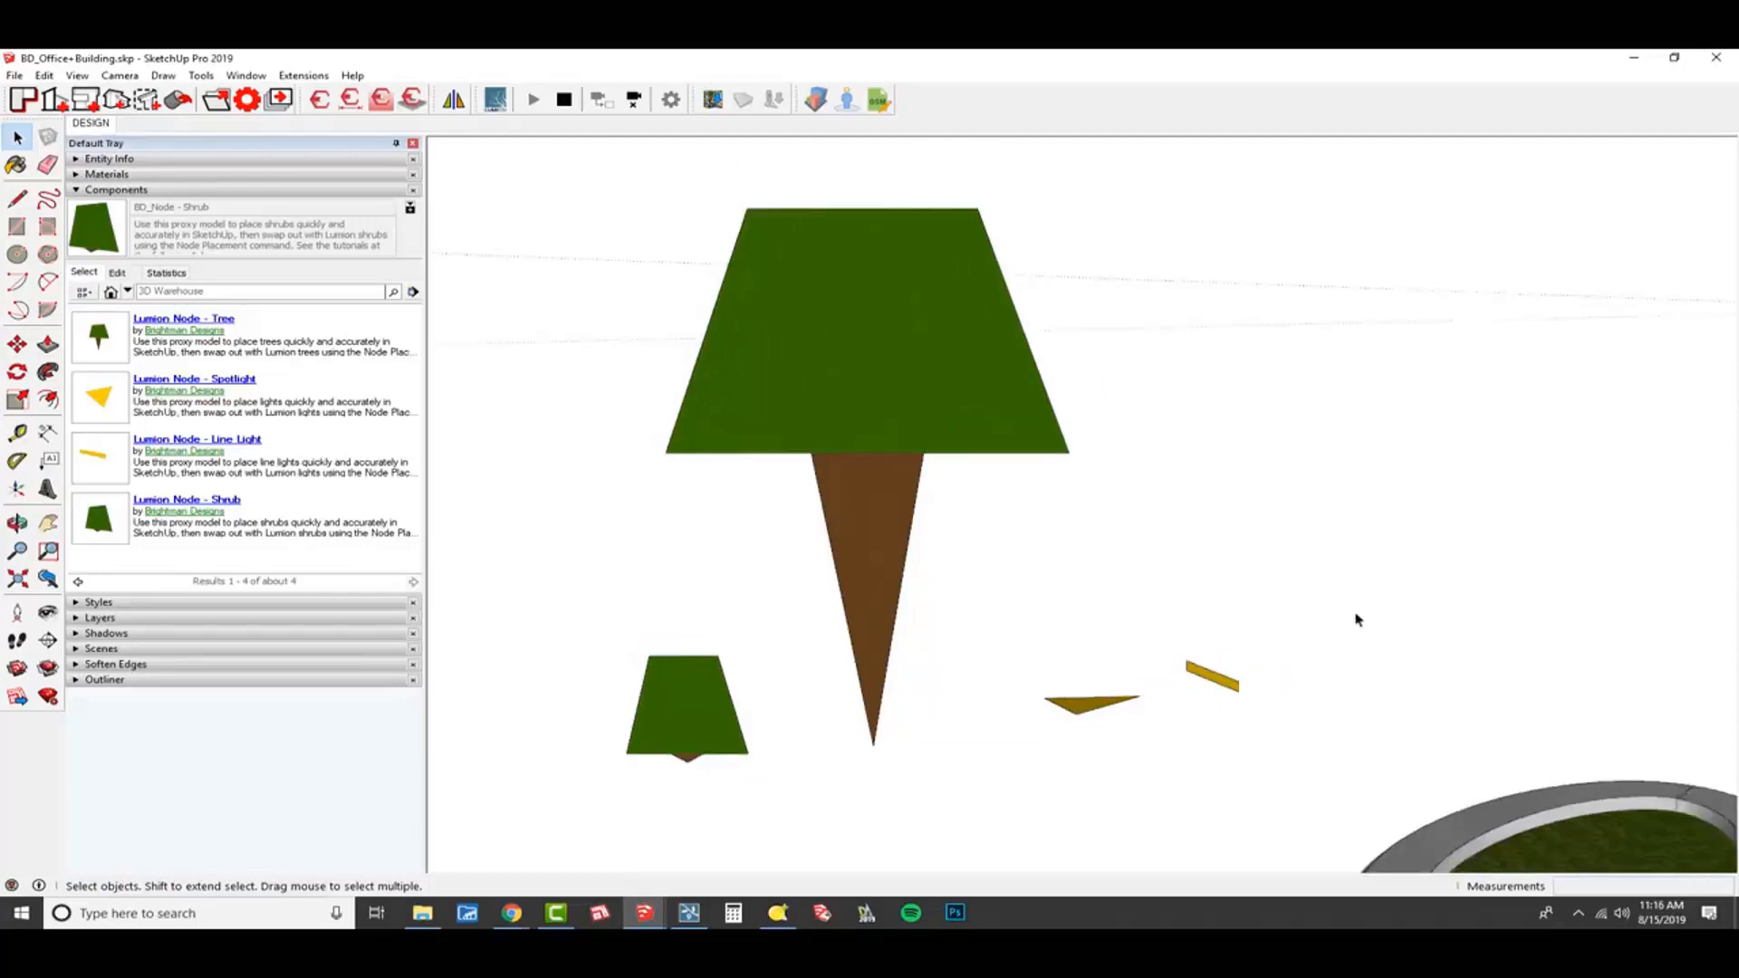
{"action": "middle_click_drag", "start_coordinate": [1400, 607], "coordinate": [1225, 704]}
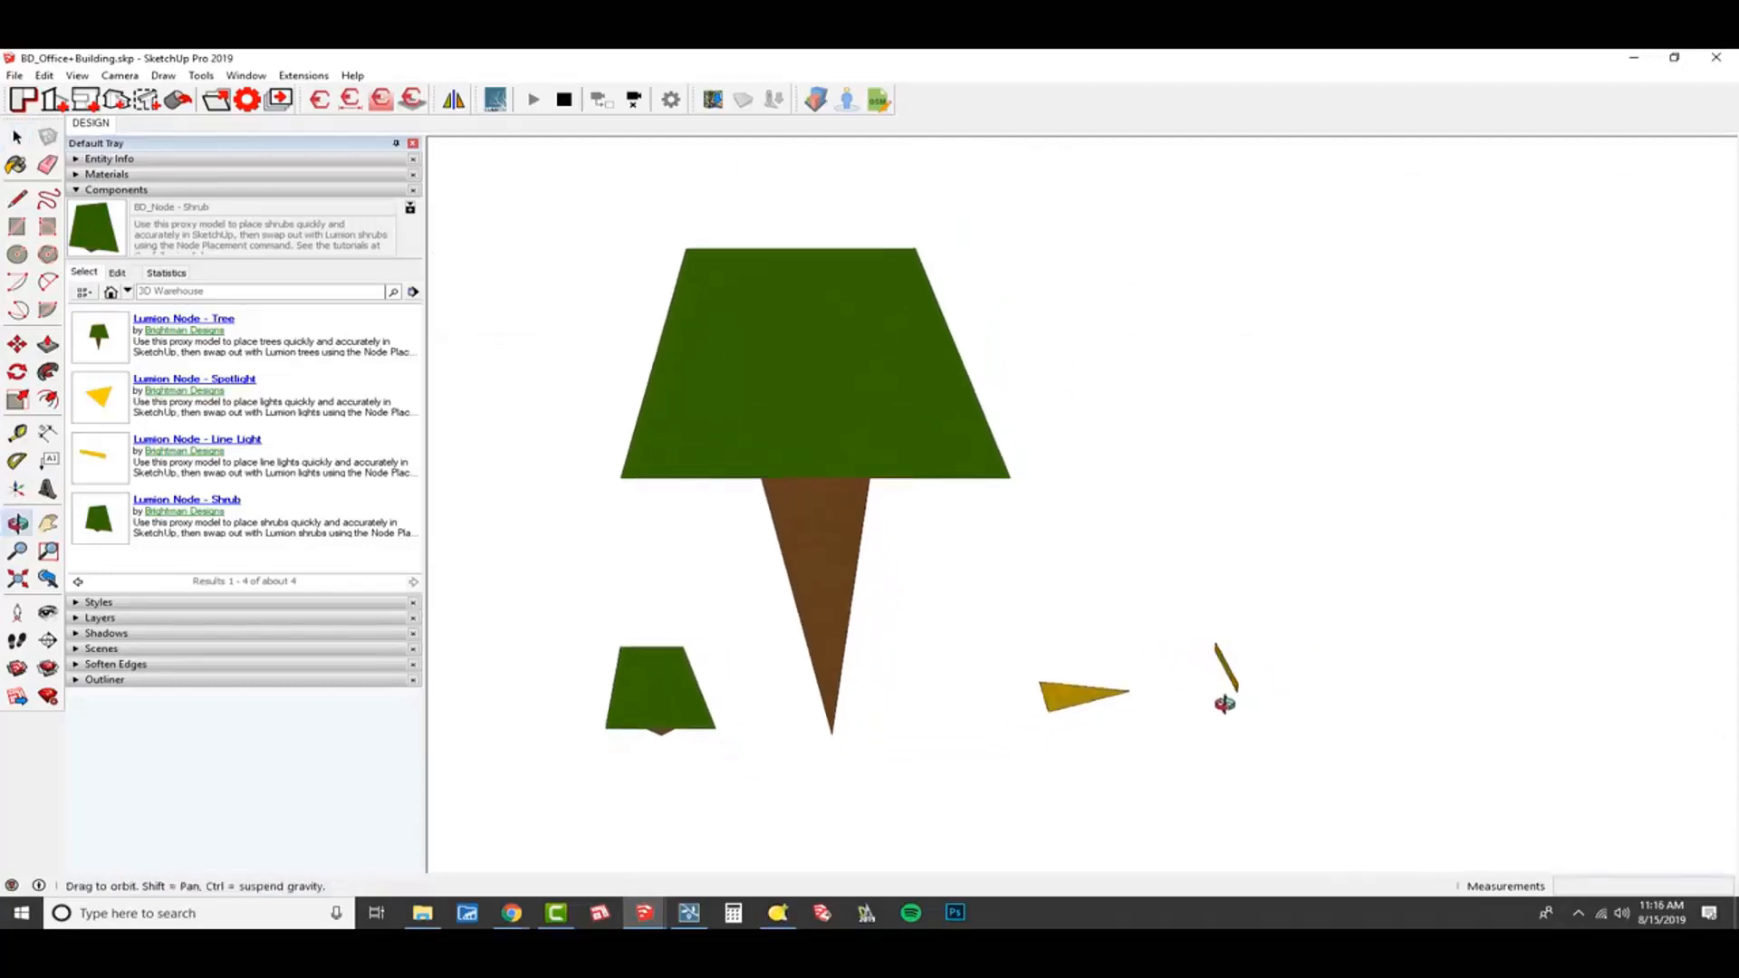
{"action": "double_click", "coordinate": [857, 368]}
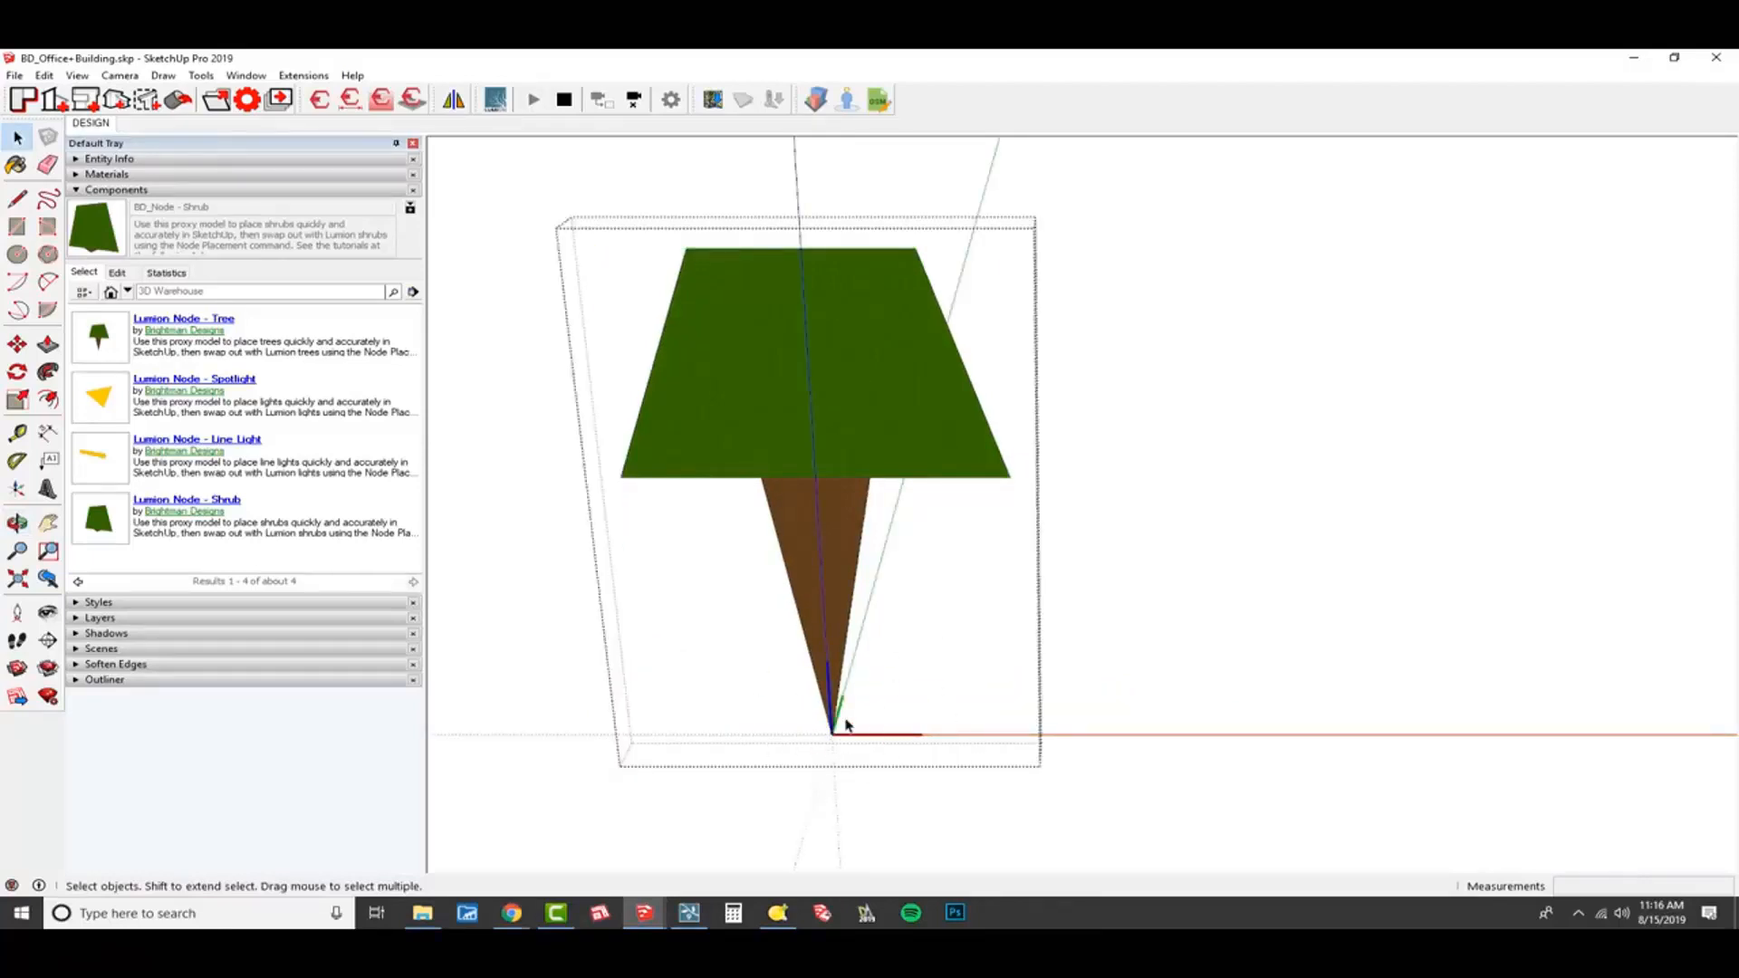
{"action": "key", "text": "Escape"}
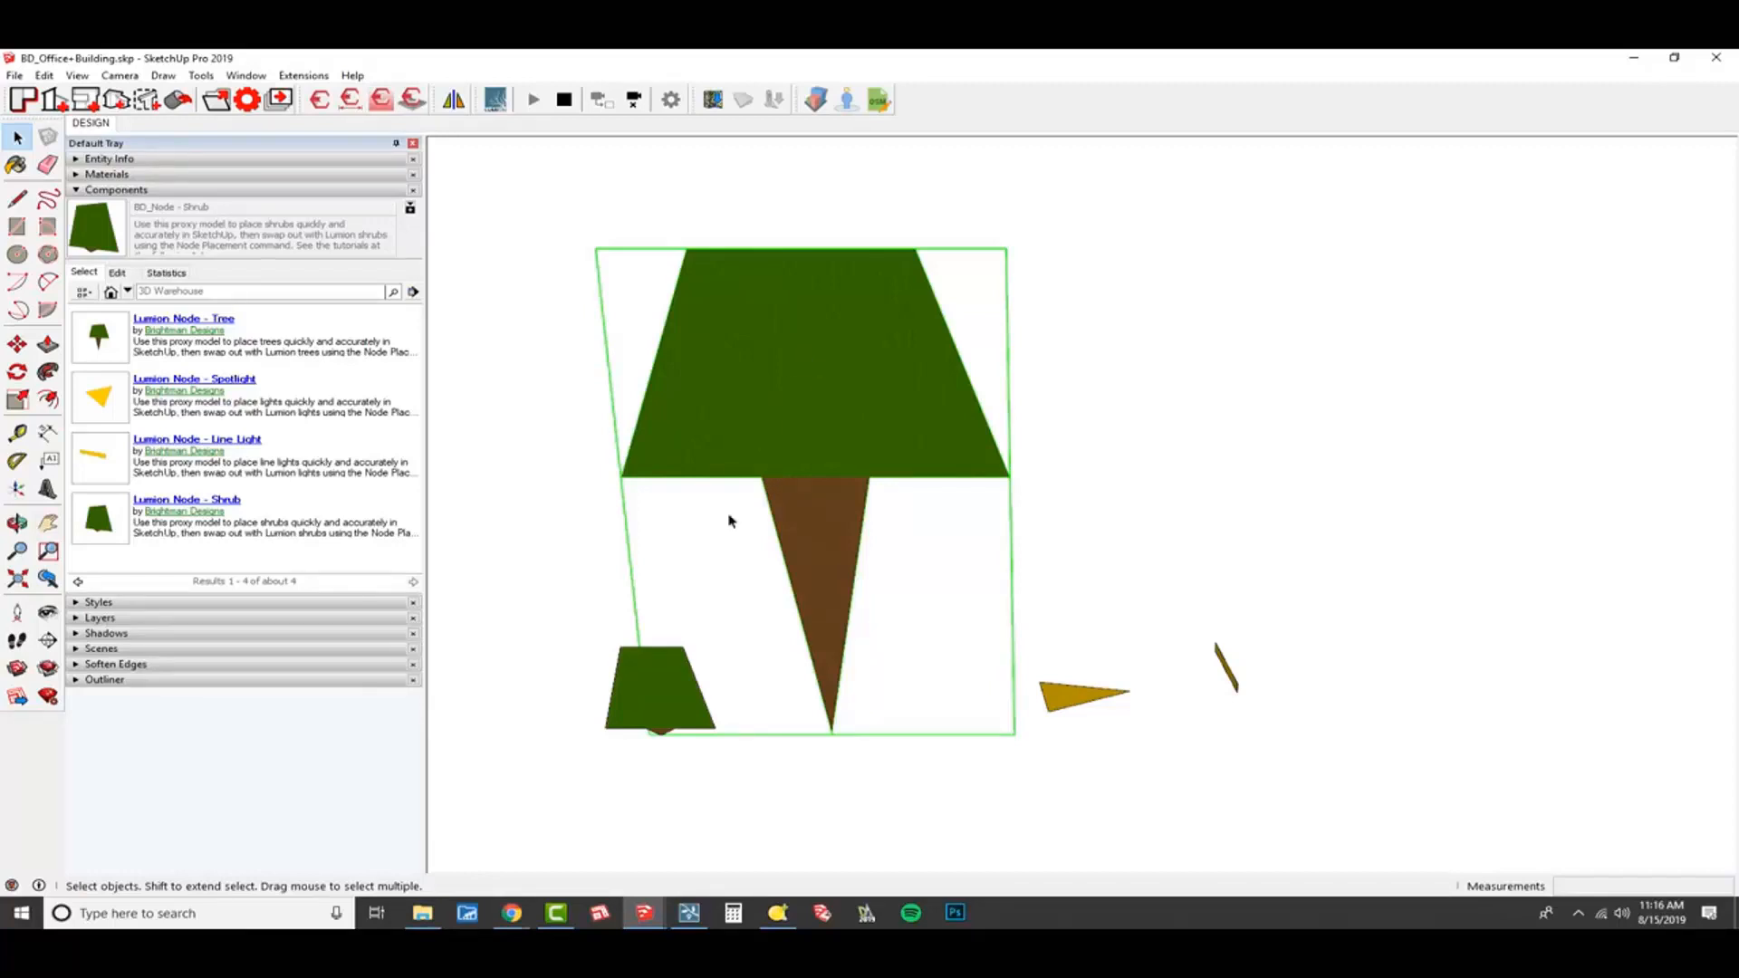
{"action": "middle_click_drag", "start_coordinate": [766, 766], "coordinate": [800, 703]}
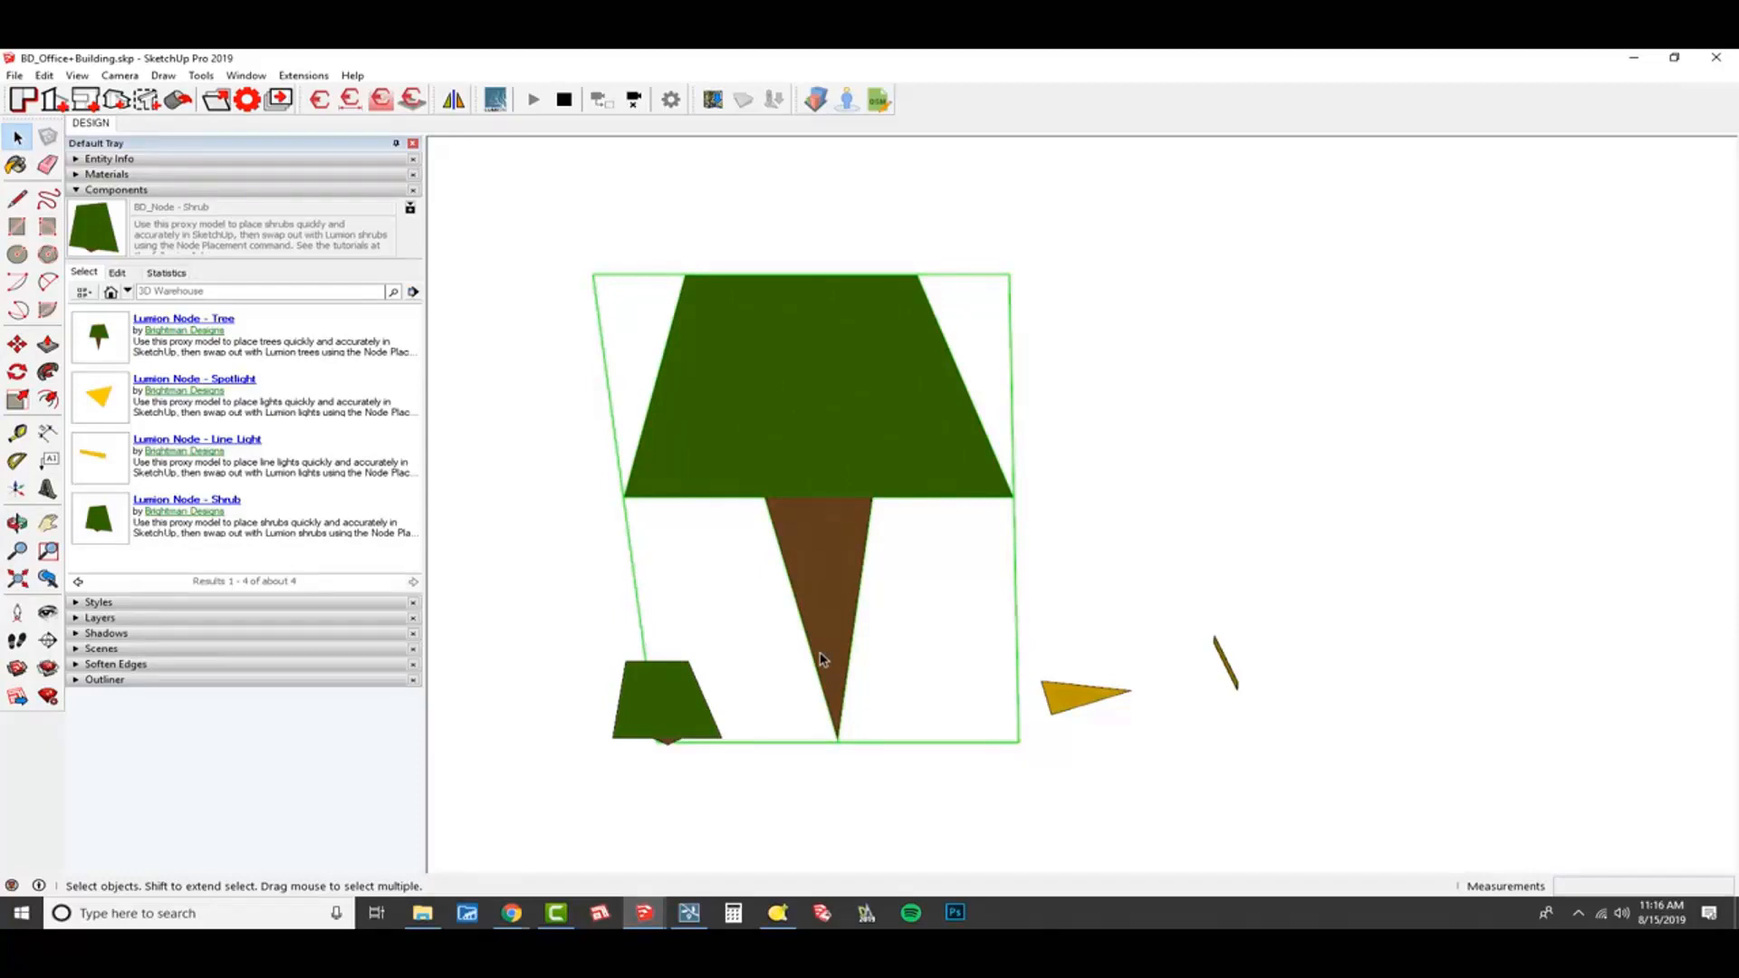
Examine the spotlight node's triangular shape and open the component to check its axes and orientation, and close it.
{"action": "middle_click_drag", "start_coordinate": [1114, 703], "coordinate": [974, 676], "text": "shift"}
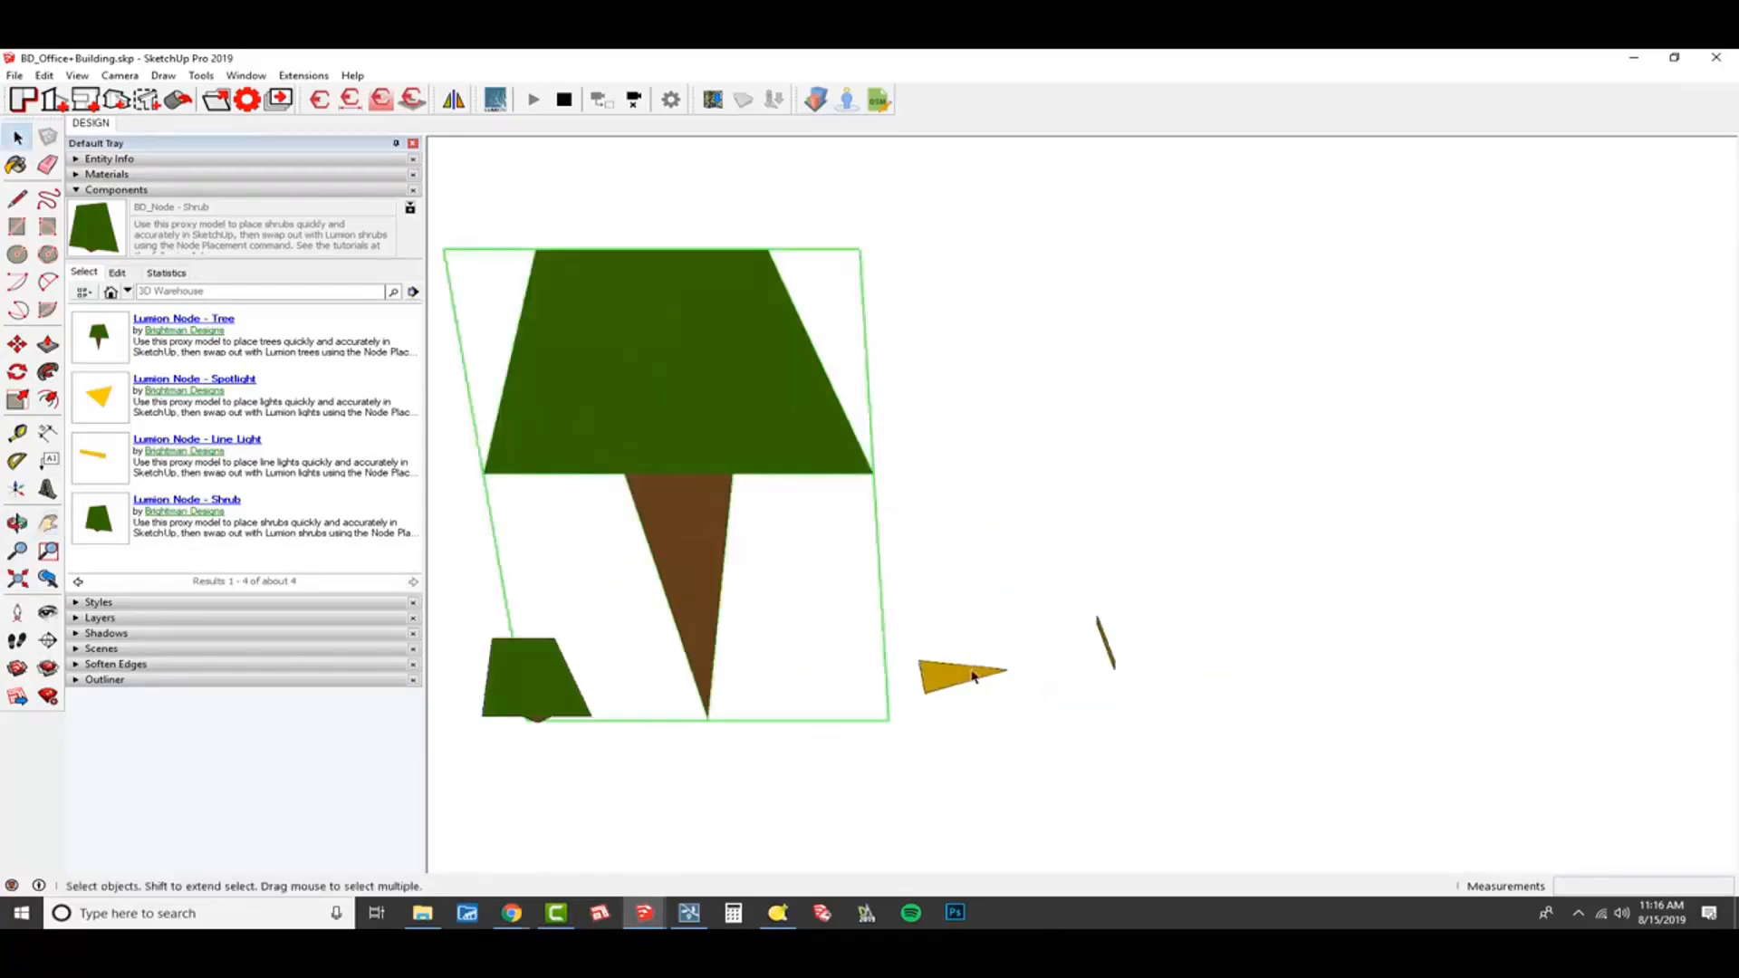
{"action": "left_click", "coordinate": [974, 675]}
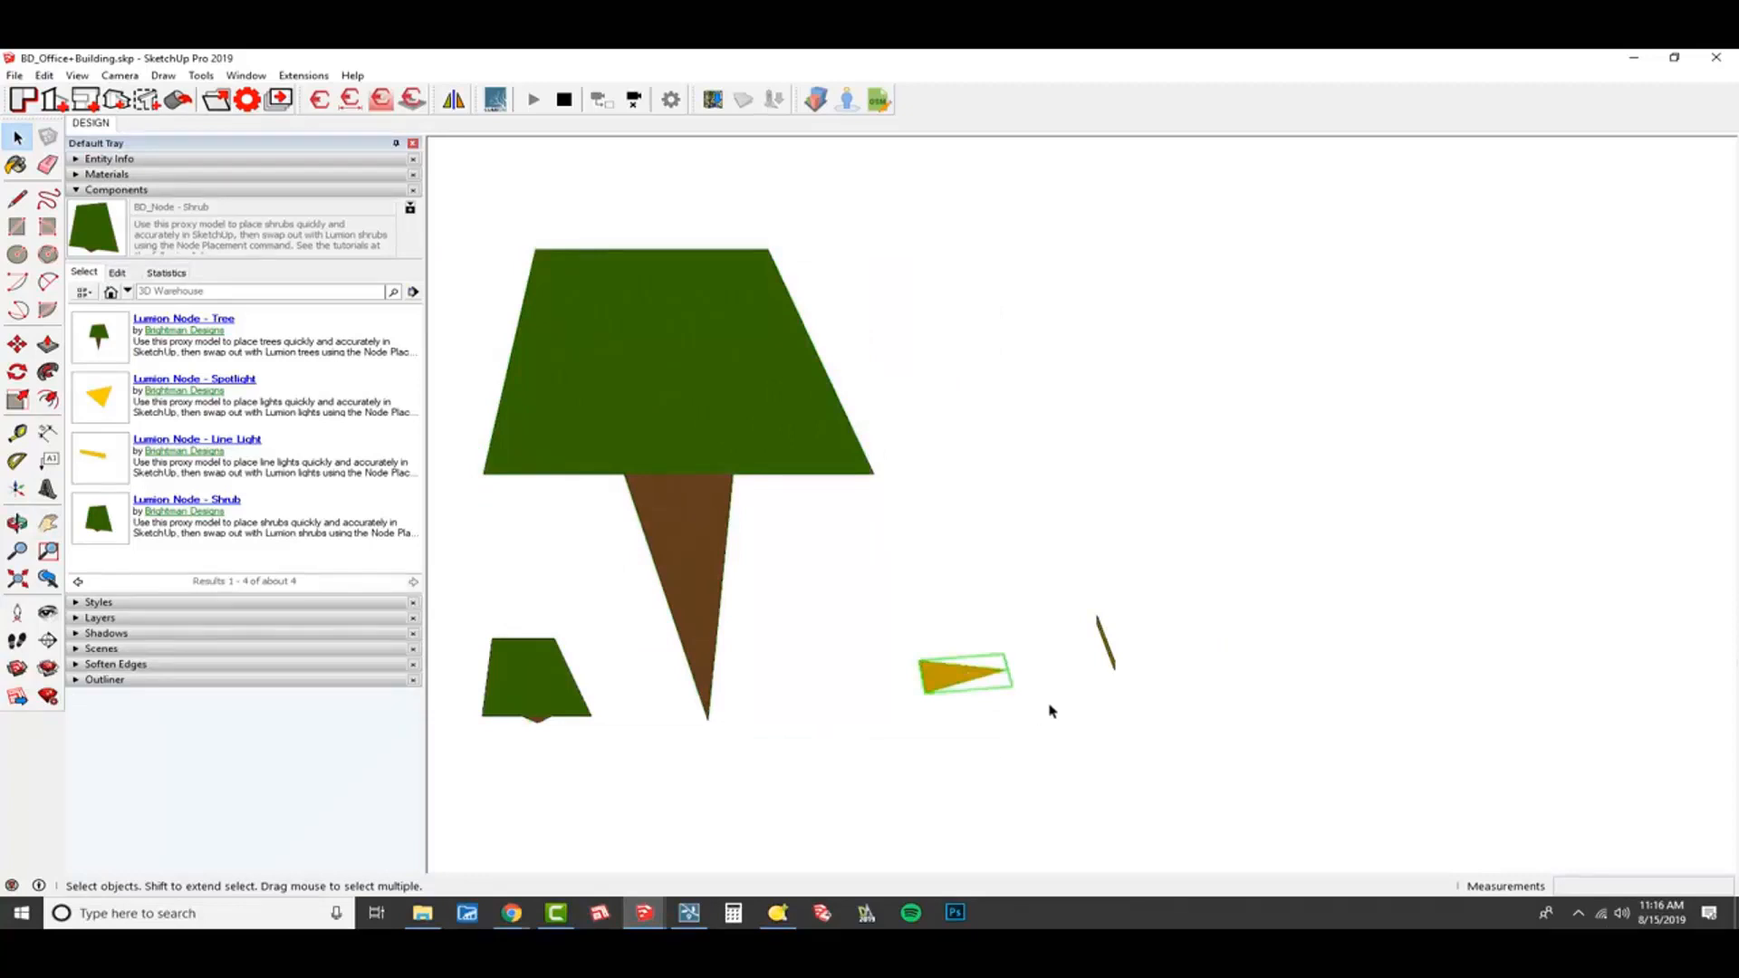
{"action": "scroll", "coordinate": [1015, 675], "scroll_direction": "up", "scroll_amount": 5}
{"action": "scroll", "coordinate": [981, 670], "scroll_direction": "up", "scroll_amount": 4}
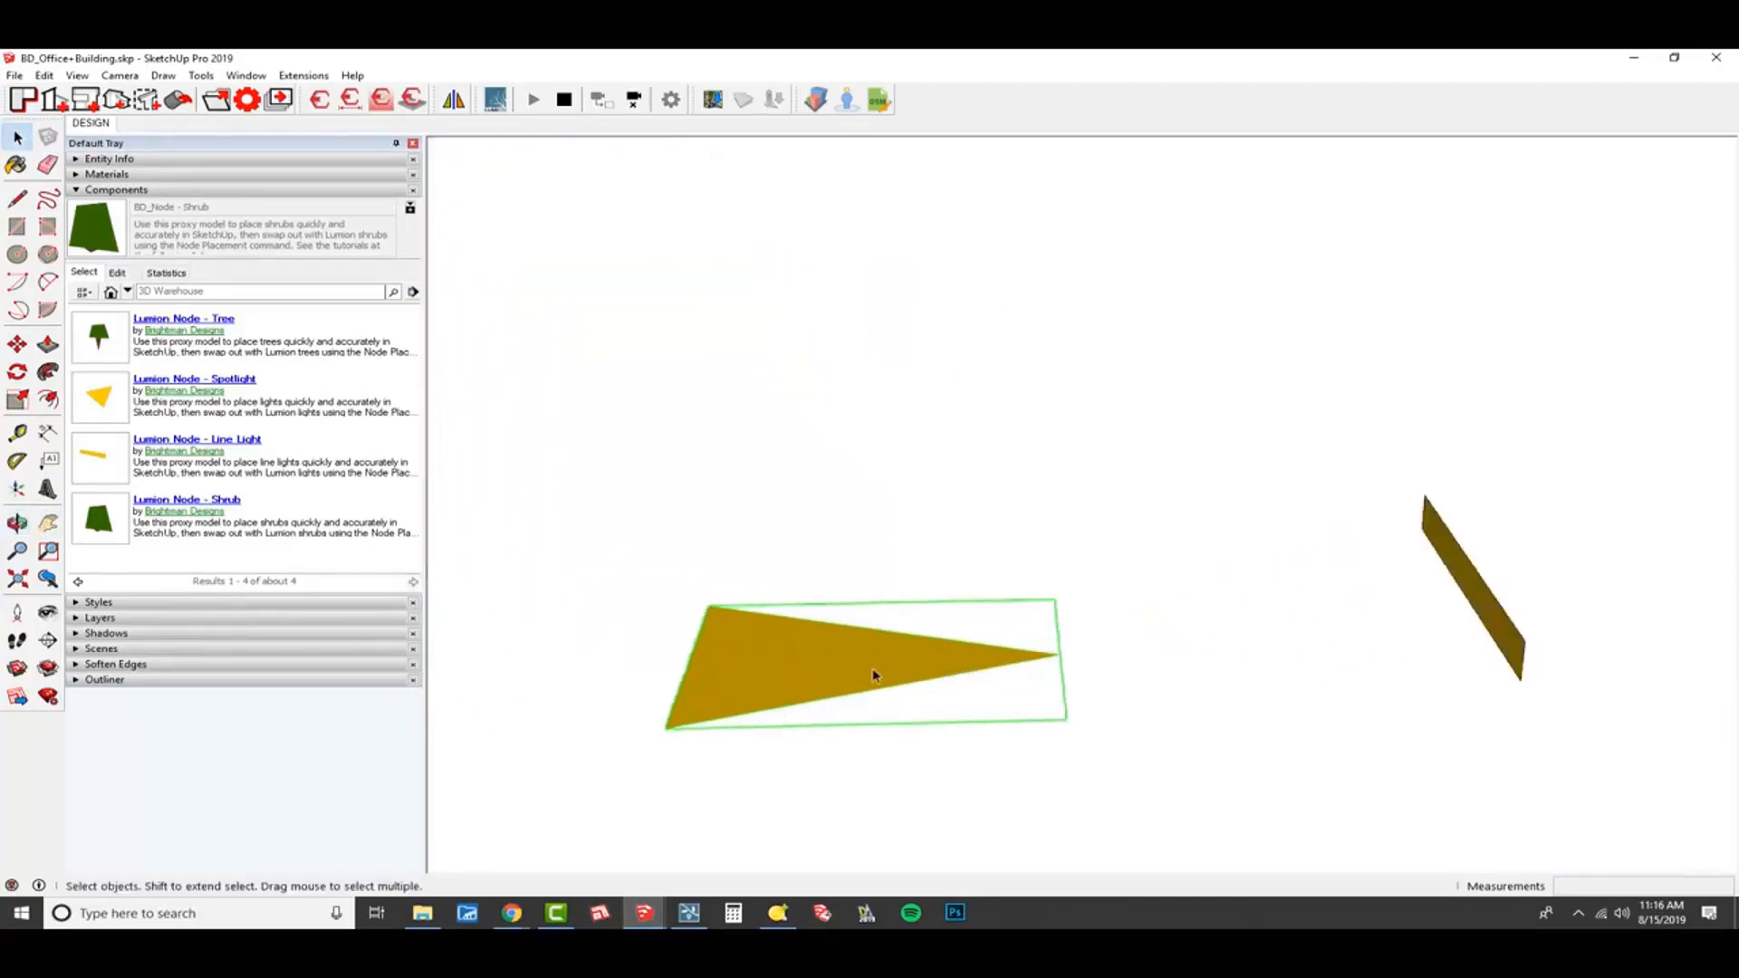
{"action": "middle_click_drag", "start_coordinate": [932, 661], "coordinate": [847, 679]}
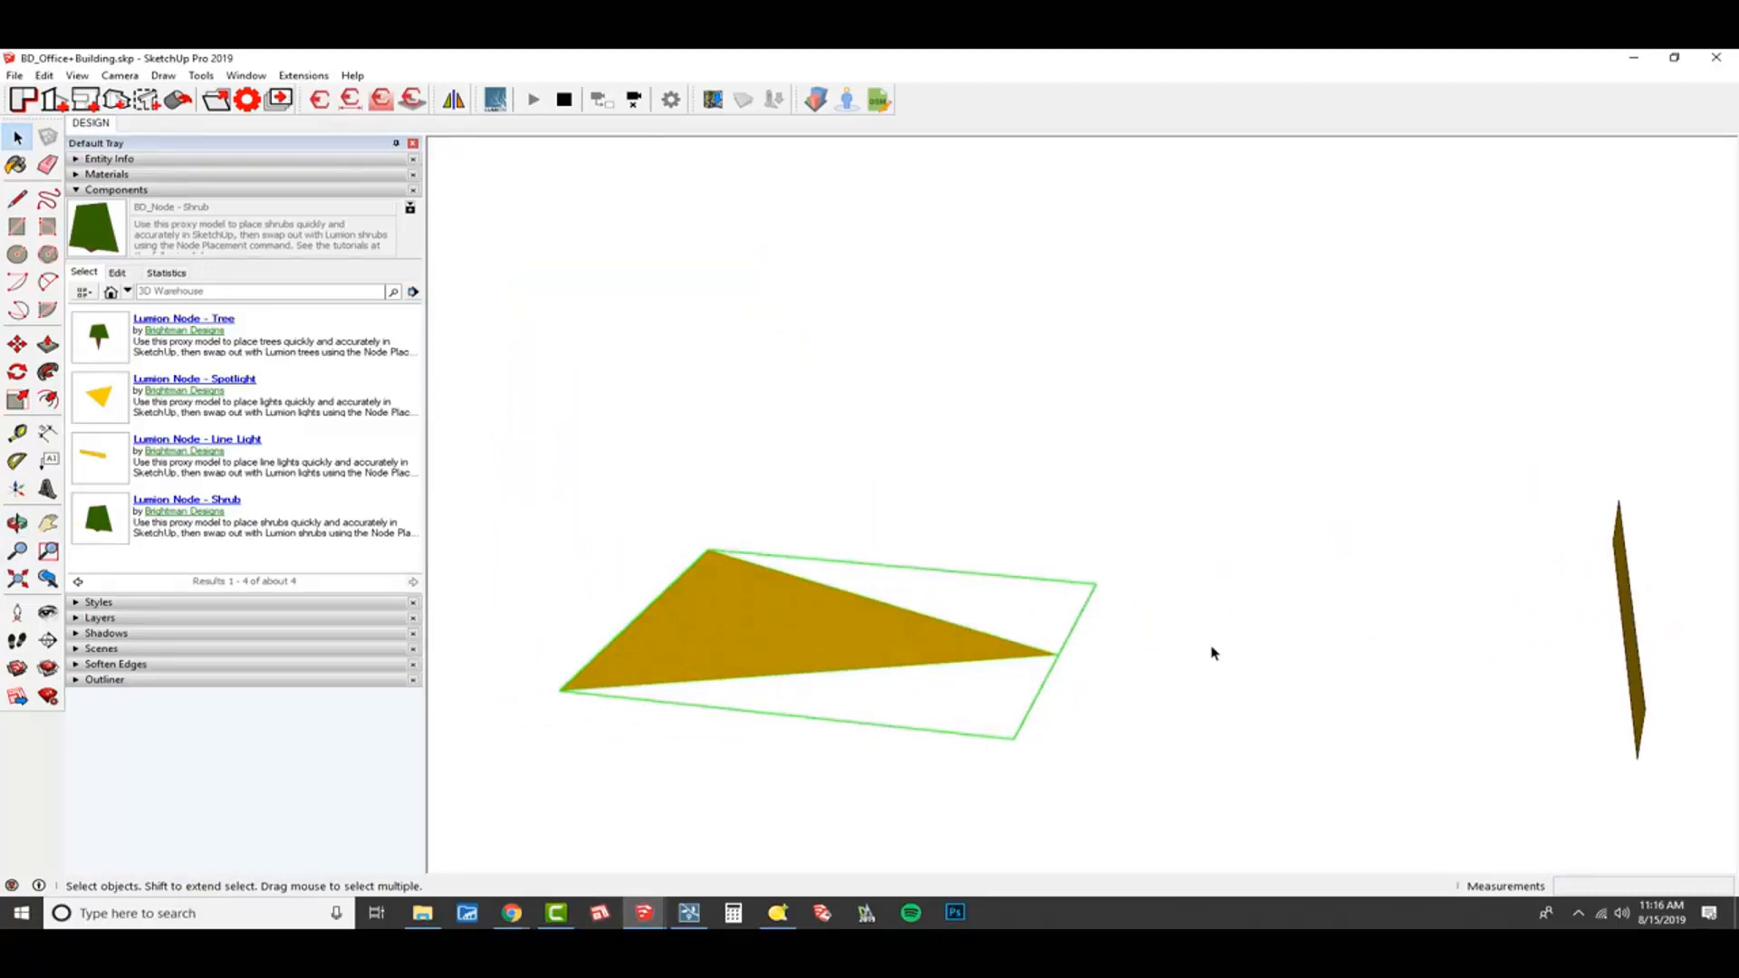
{"action": "middle_click_drag", "start_coordinate": [749, 634], "coordinate": [973, 725], "text": "shift"}
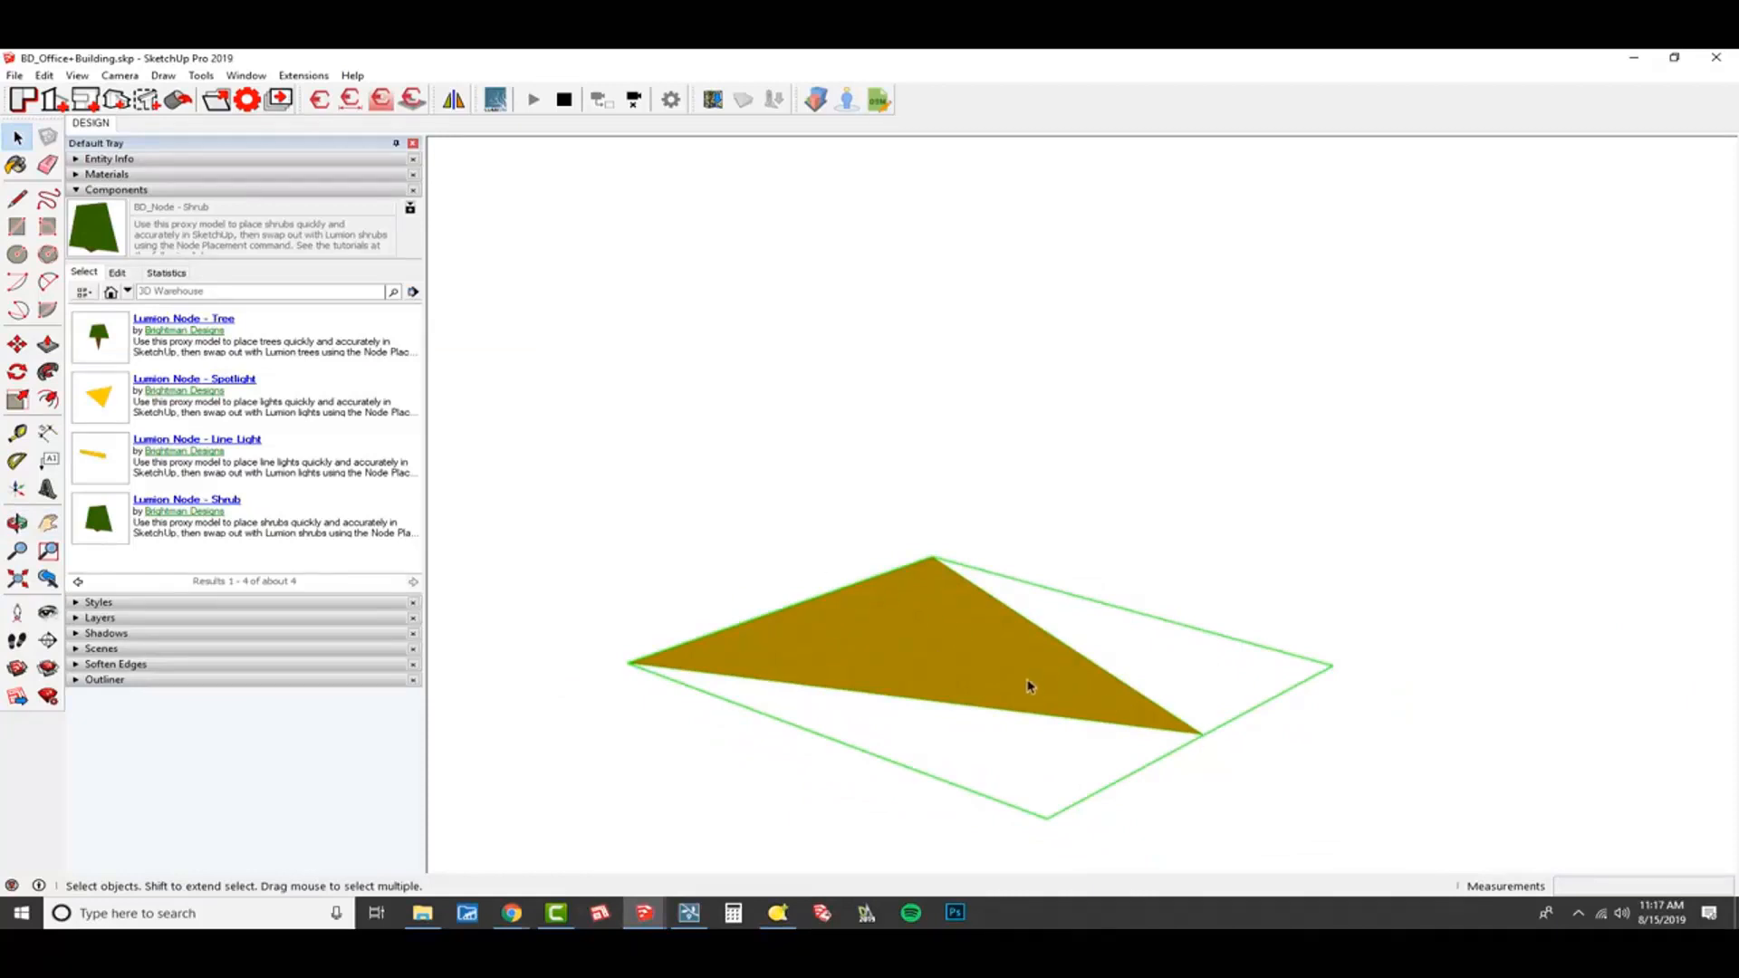
{"action": "double_click", "coordinate": [966, 627]}
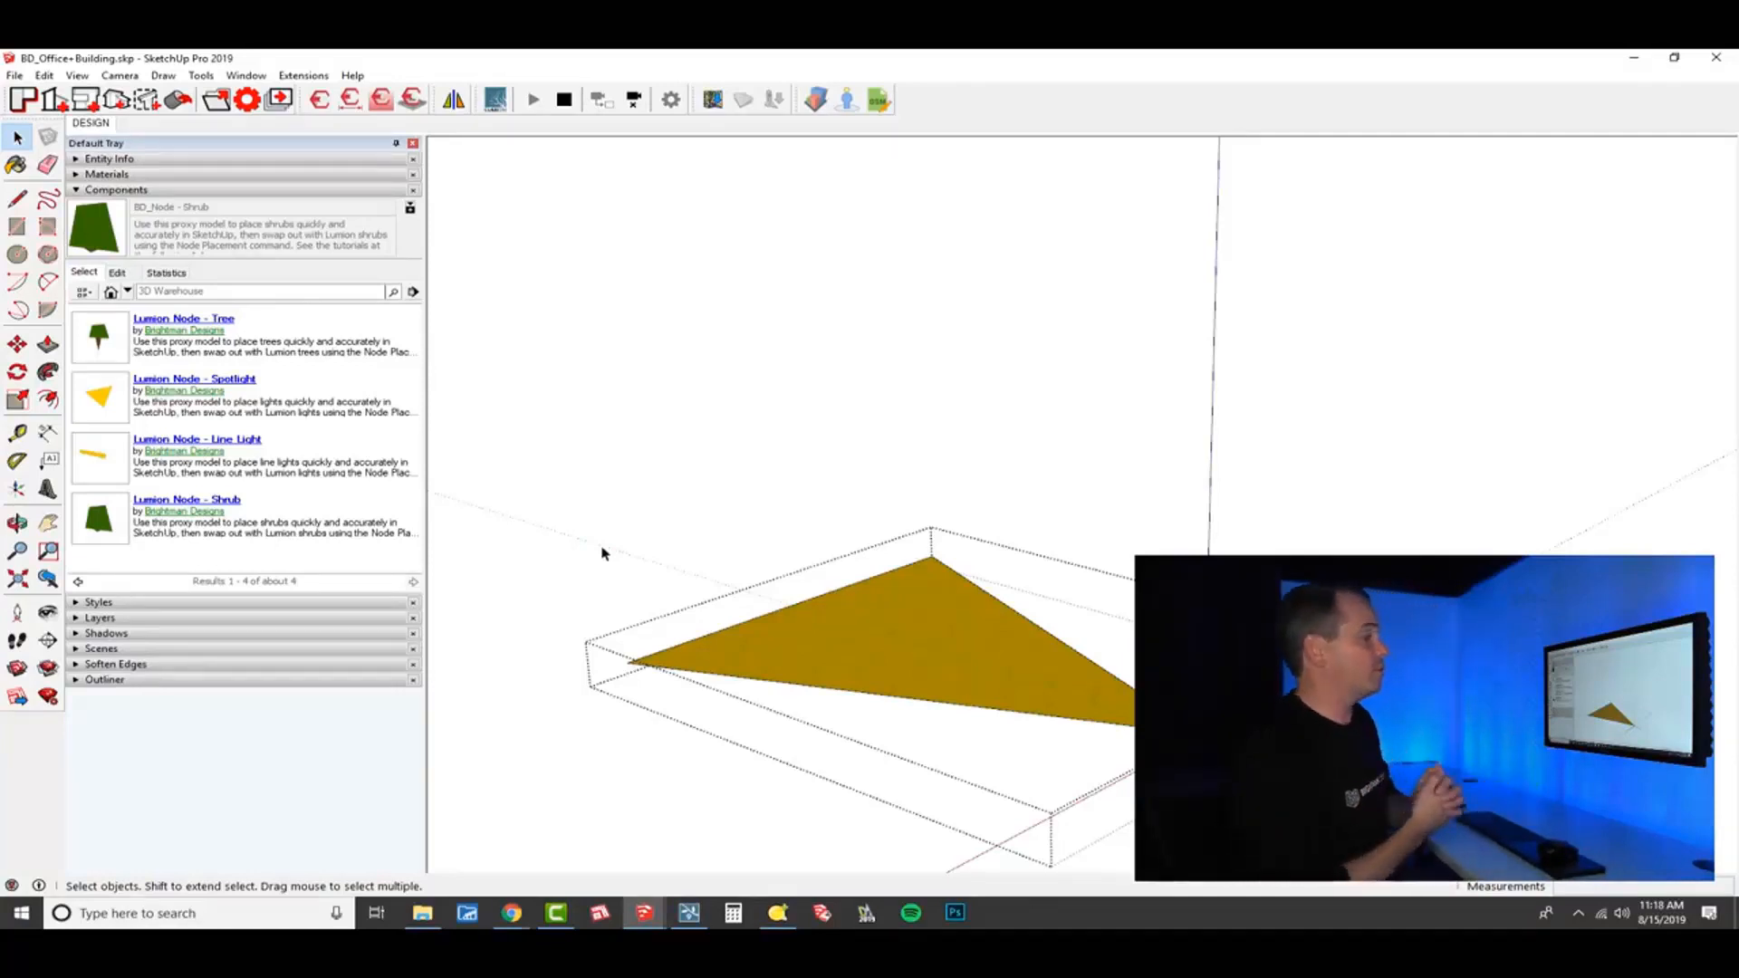
{"action": "middle_click", "coordinate": [753, 606]}
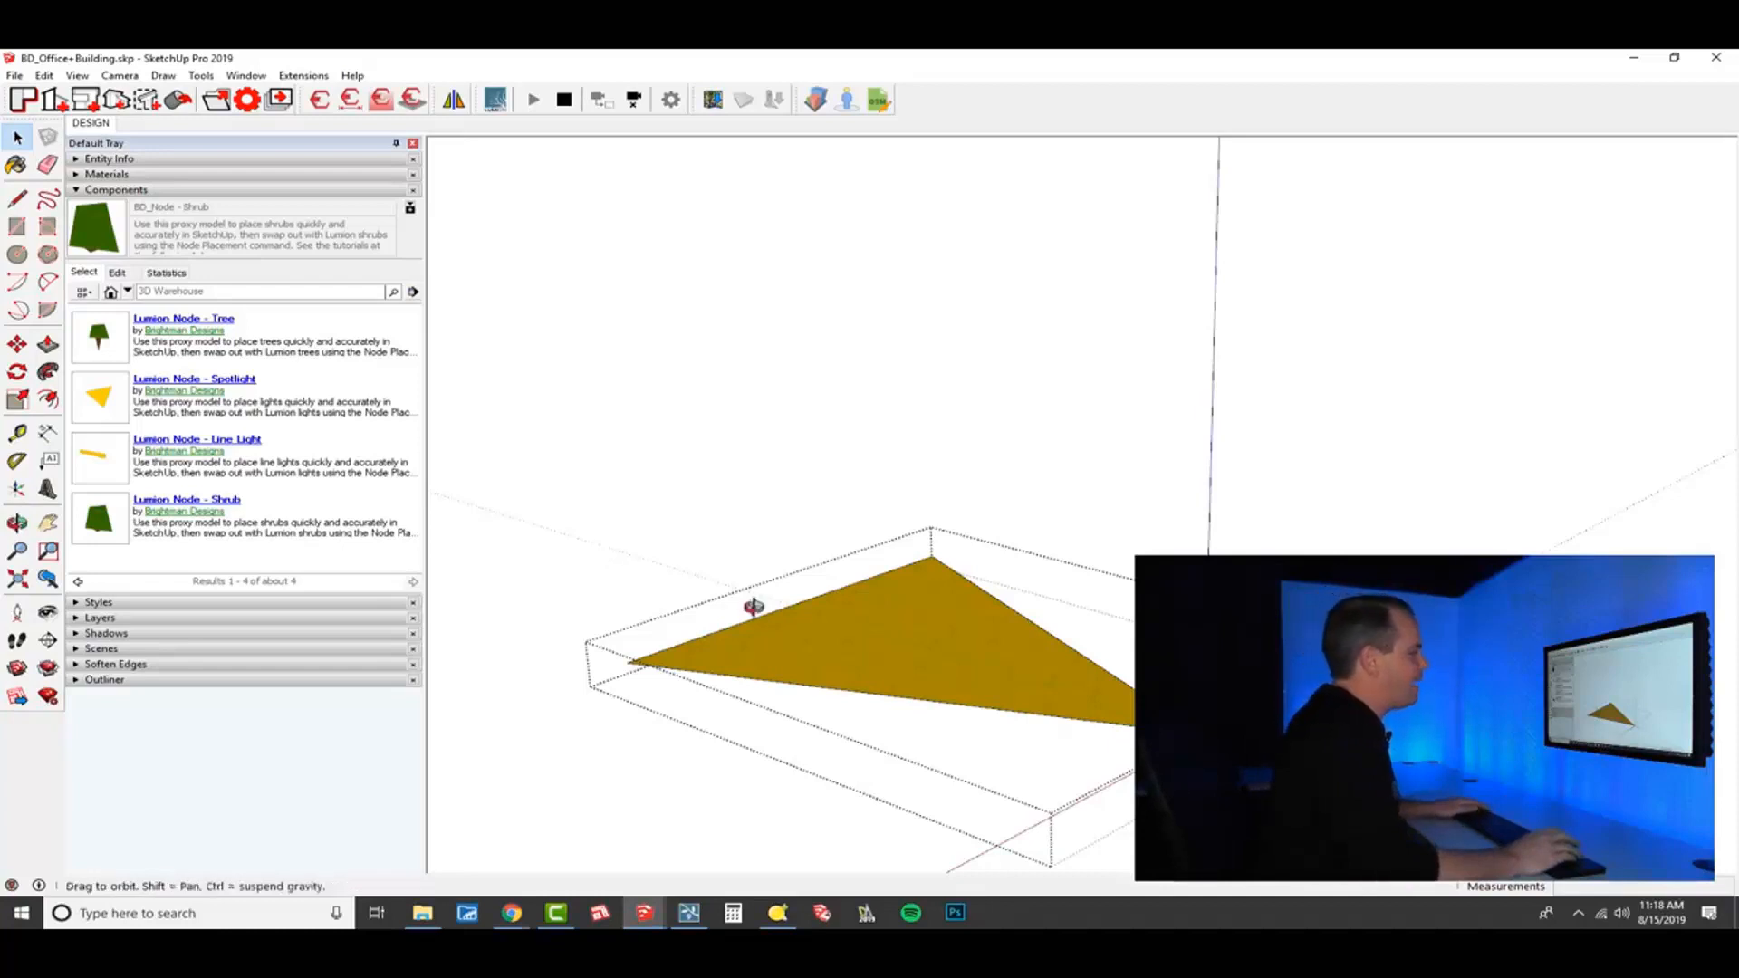
{"action": "left_click", "coordinate": [754, 560]}
Examine the line light node's shape and orientation up close.
{"action": "scroll", "coordinate": [818, 515], "scroll_direction": "down", "scroll_amount": 3}
{"action": "middle_click_drag", "start_coordinate": [1166, 652], "coordinate": [785, 590], "text": "shift"}
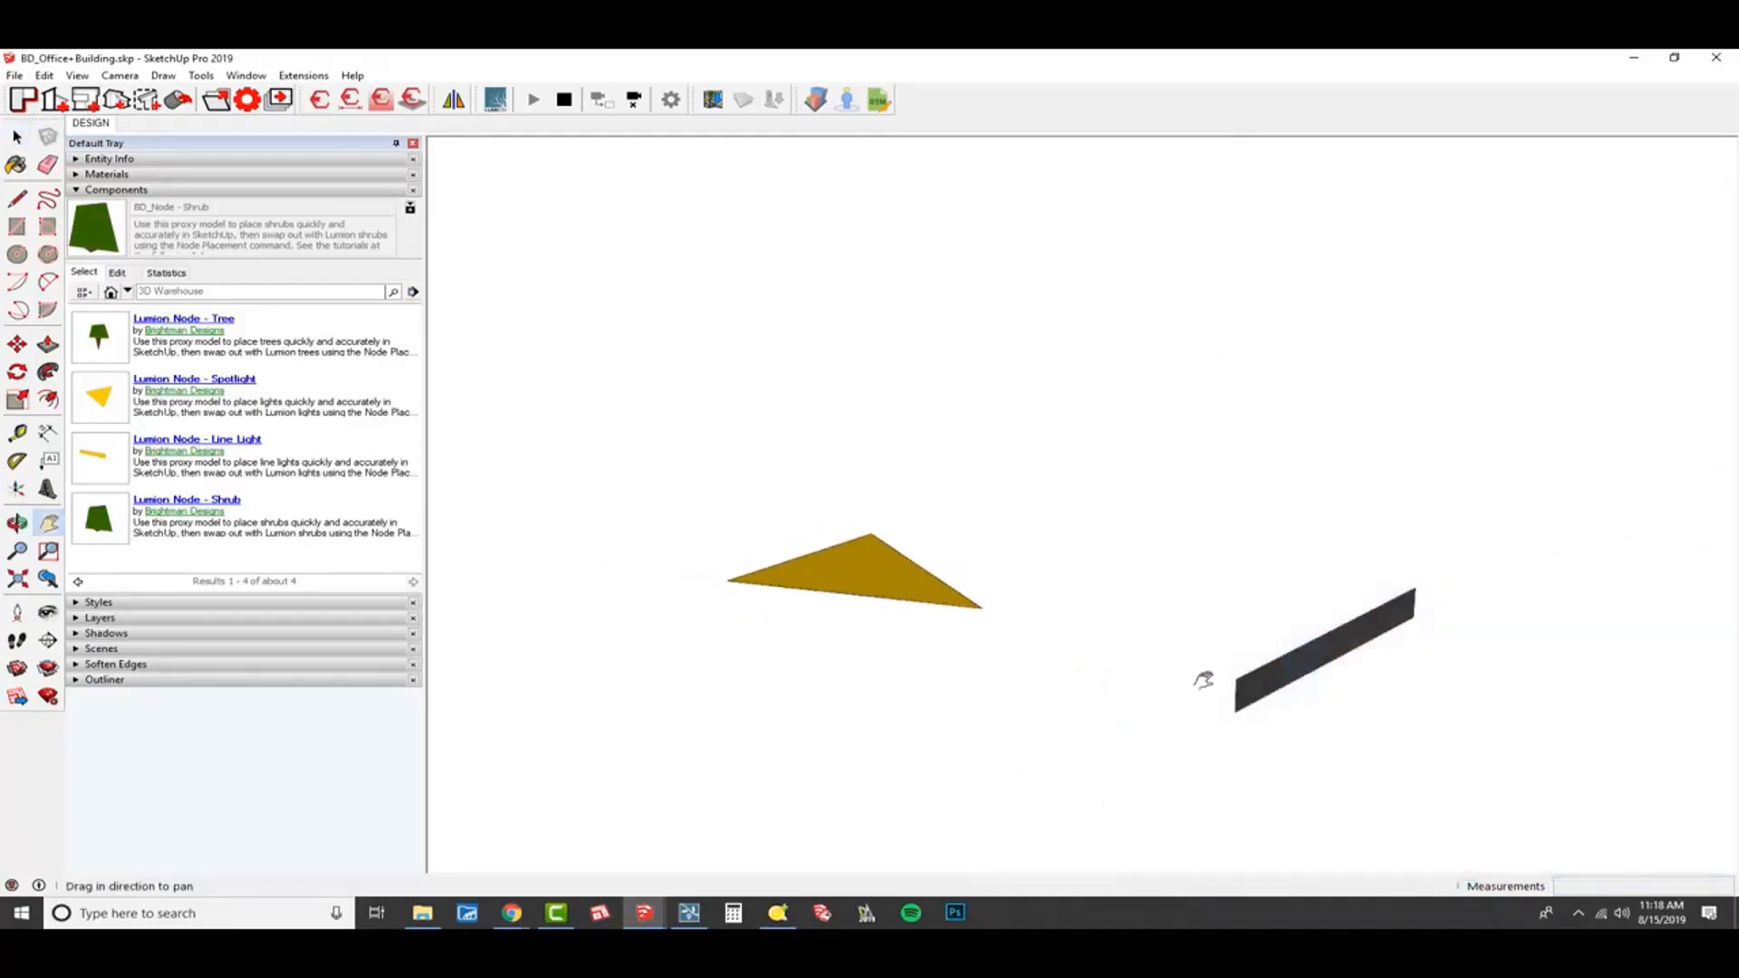
{"action": "middle_click_drag", "start_coordinate": [1203, 680], "coordinate": [1135, 497]}
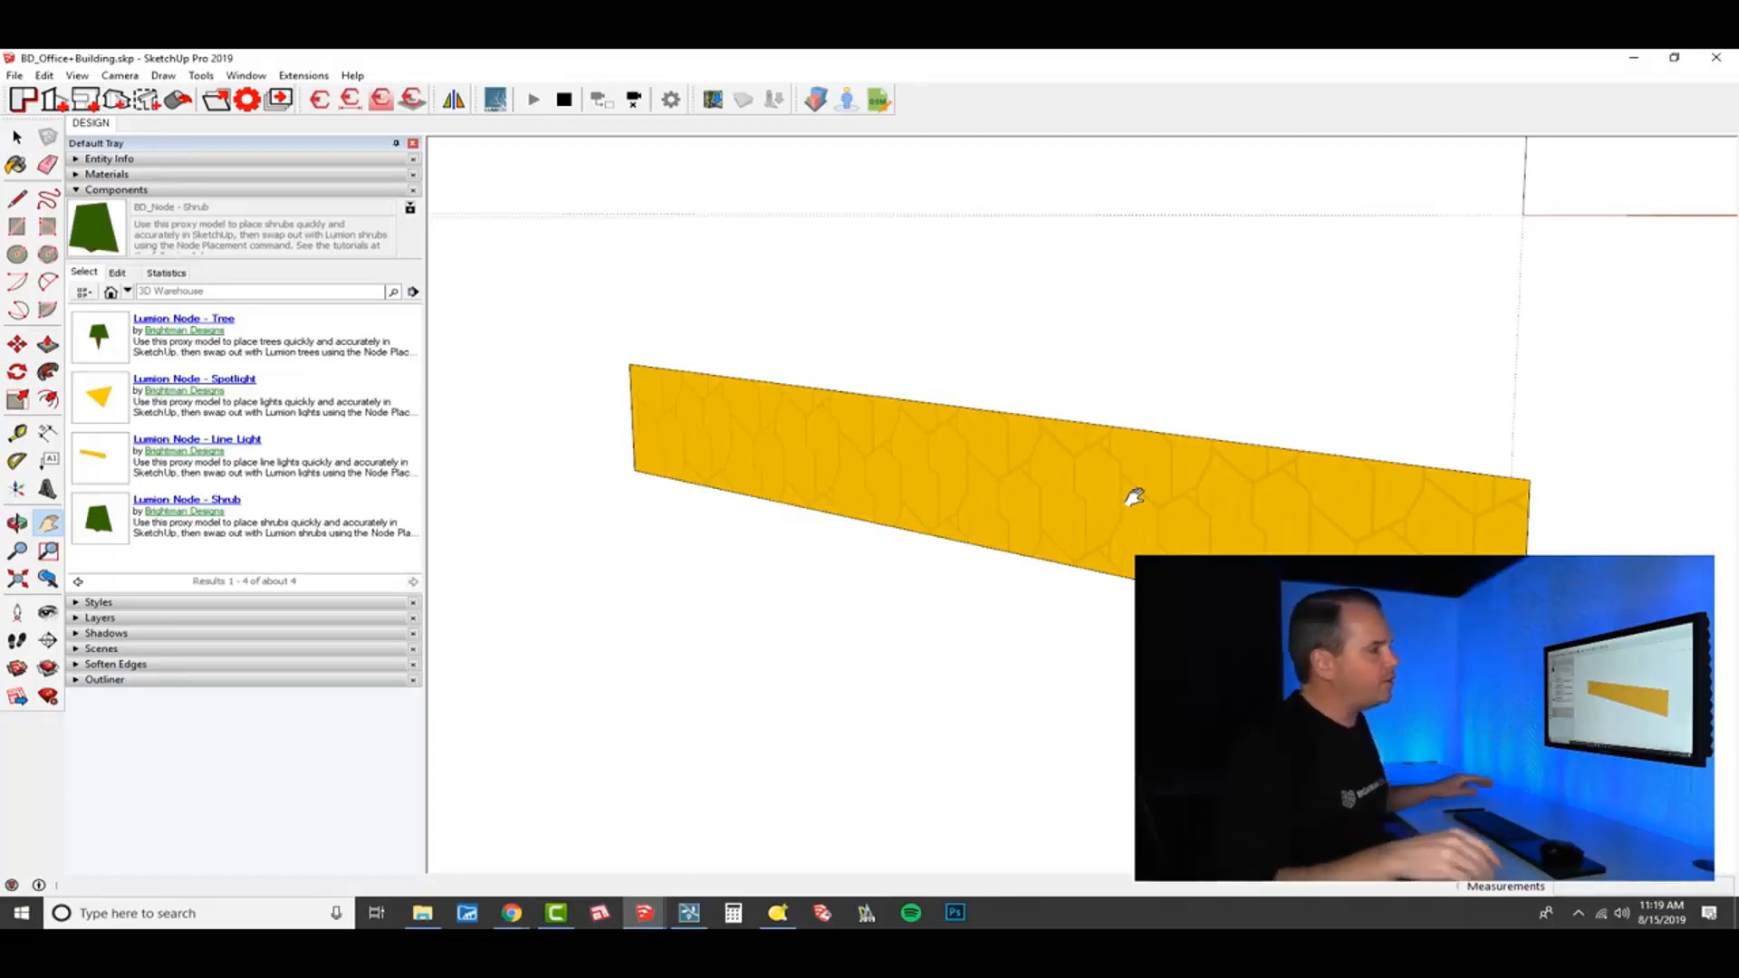
Delete the shrub node and the line light node, leaving the tree and spotlight nodes in the model.
{"action": "scroll", "coordinate": [1134, 498], "scroll_direction": "down", "scroll_amount": 8}
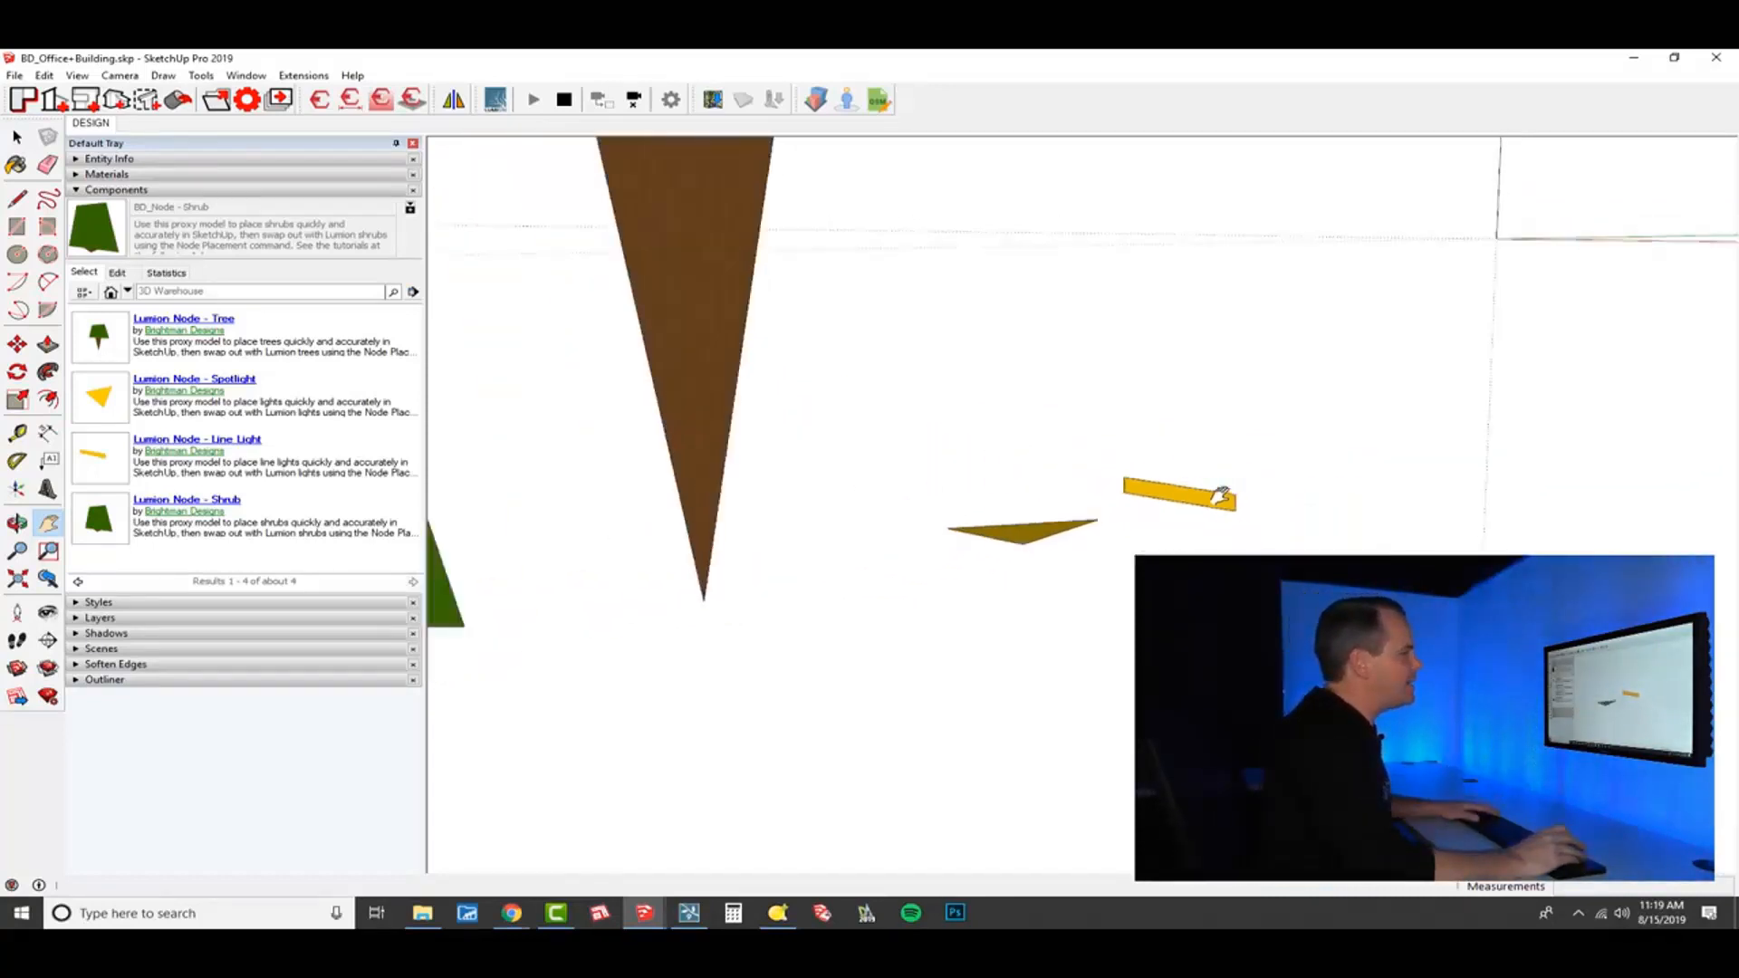
{"action": "mouse_move", "coordinate": [1221, 496]}
{"action": "left_mouse_down"}
{"action": "mouse_move", "coordinate": [1068, 628]}
{"action": "mouse_move", "coordinate": [1010, 616]}
{"action": "left_mouse_up"}
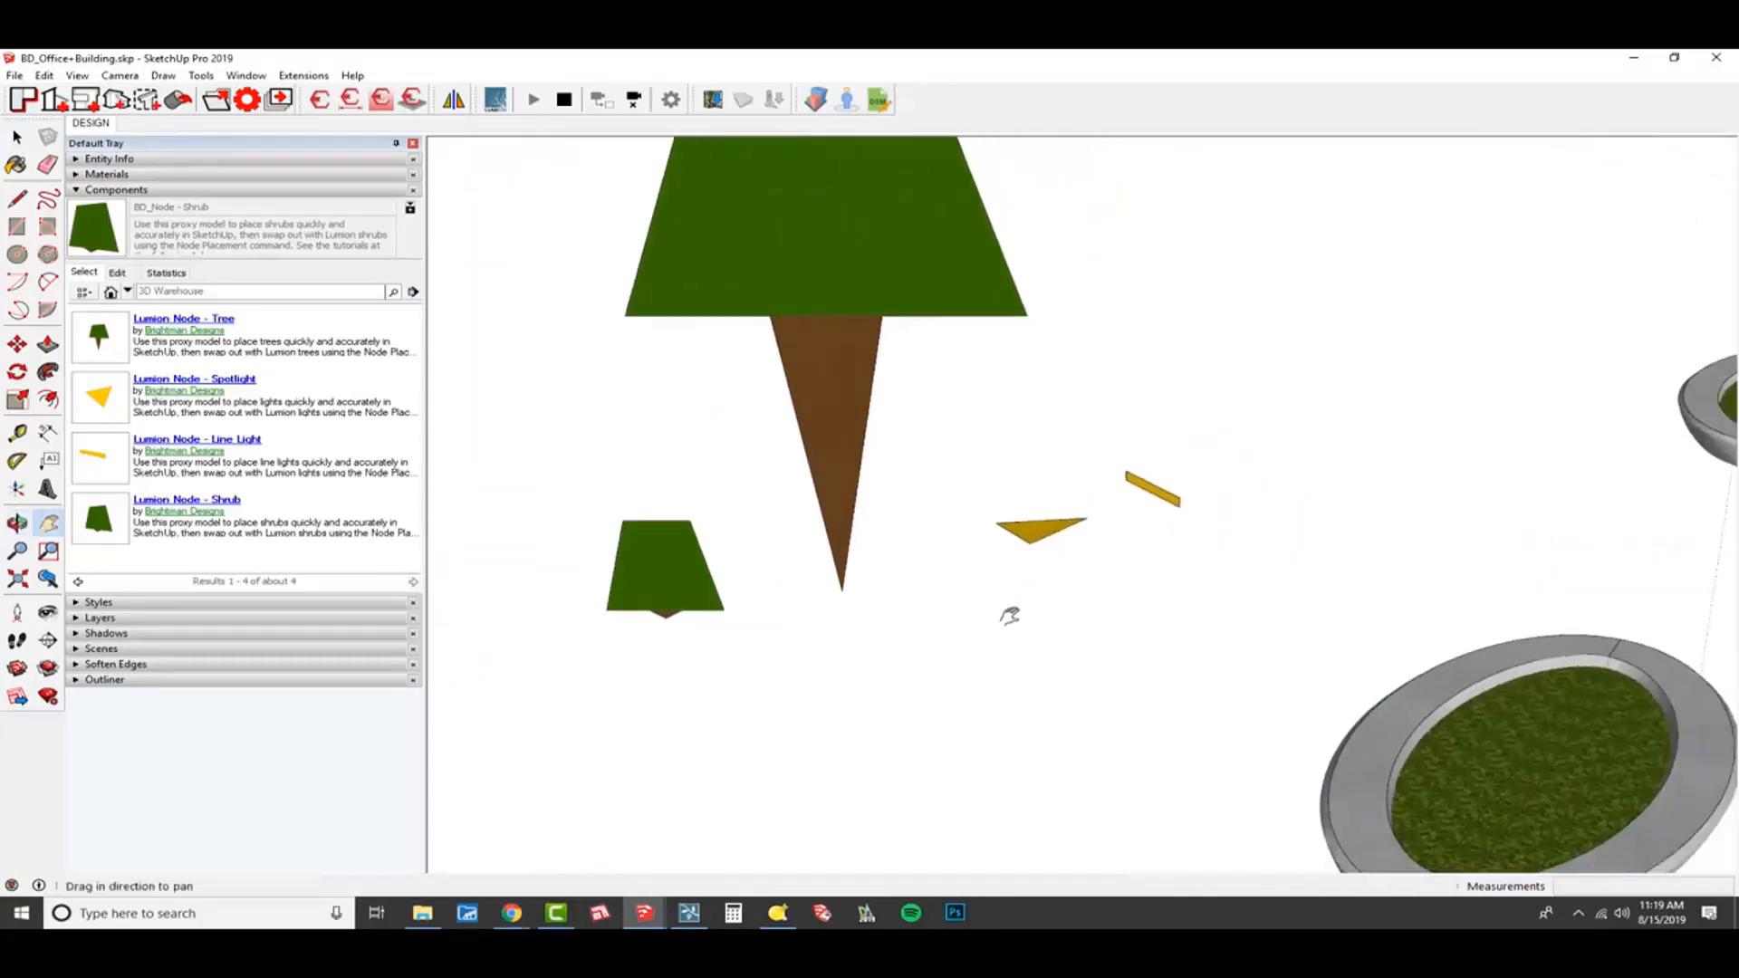
{"action": "key", "text": "space"}
{"action": "left_click", "coordinate": [649, 563]}
{"action": "key", "text": "Delete"}
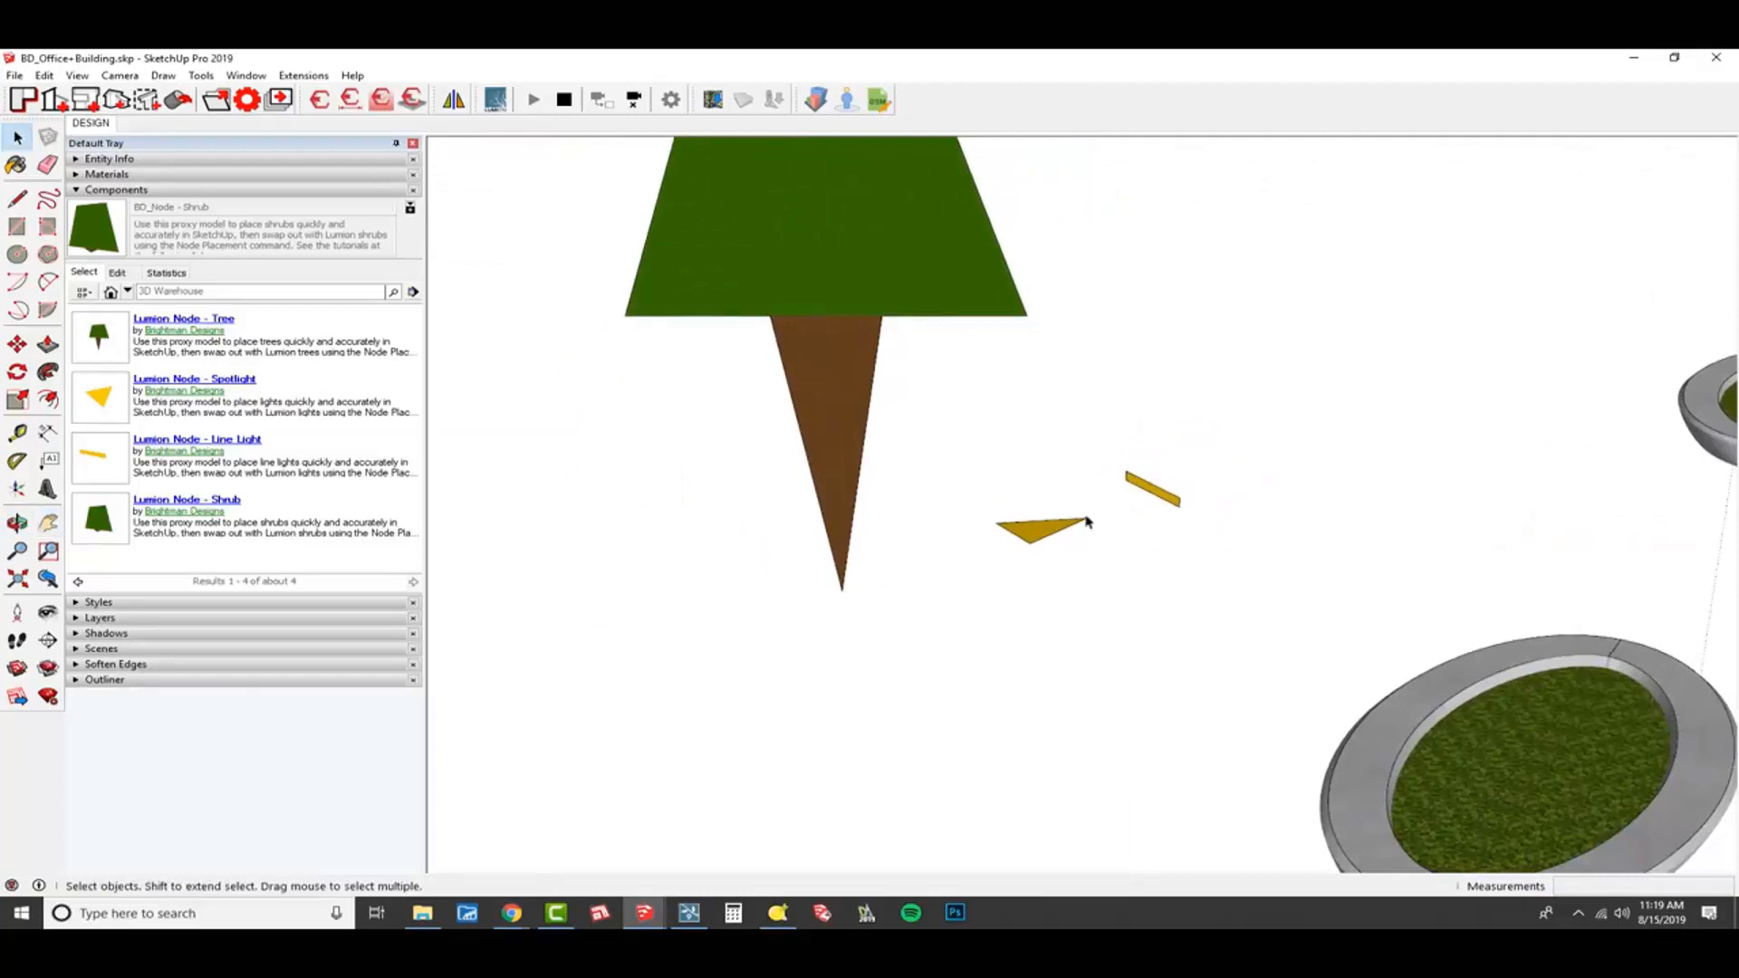
{"action": "left_click", "coordinate": [1164, 499]}
{"action": "key", "text": "Delete"}
{"action": "middle_click_drag", "start_coordinate": [1068, 711], "coordinate": [993, 584]}
{"action": "scroll", "coordinate": [1014, 486], "scroll_direction": "down", "scroll_amount": 2}
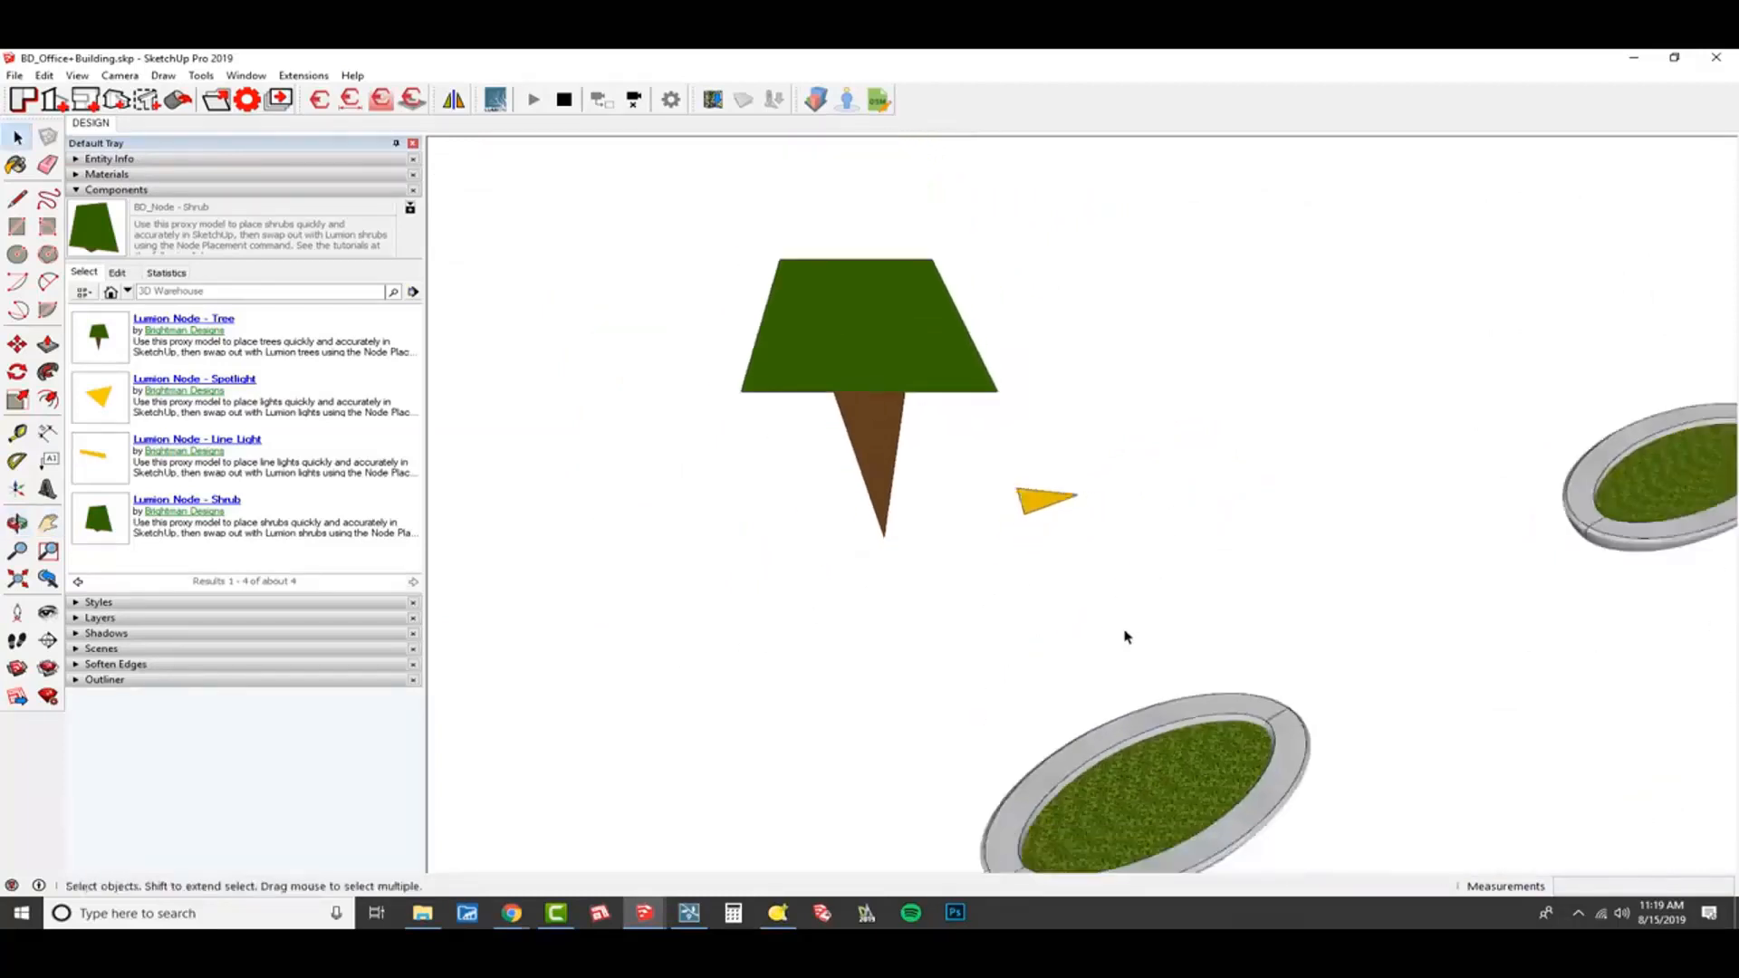
Move the tree node by its trunk tip to the centre of the nearest planter's soil, showing hidden geometry temporarily for snapping.
{"action": "middle_click_drag", "start_coordinate": [1124, 631], "coordinate": [993, 509], "text": "shift"}
{"action": "middle_click_drag", "start_coordinate": [1188, 603], "coordinate": [1164, 581]}
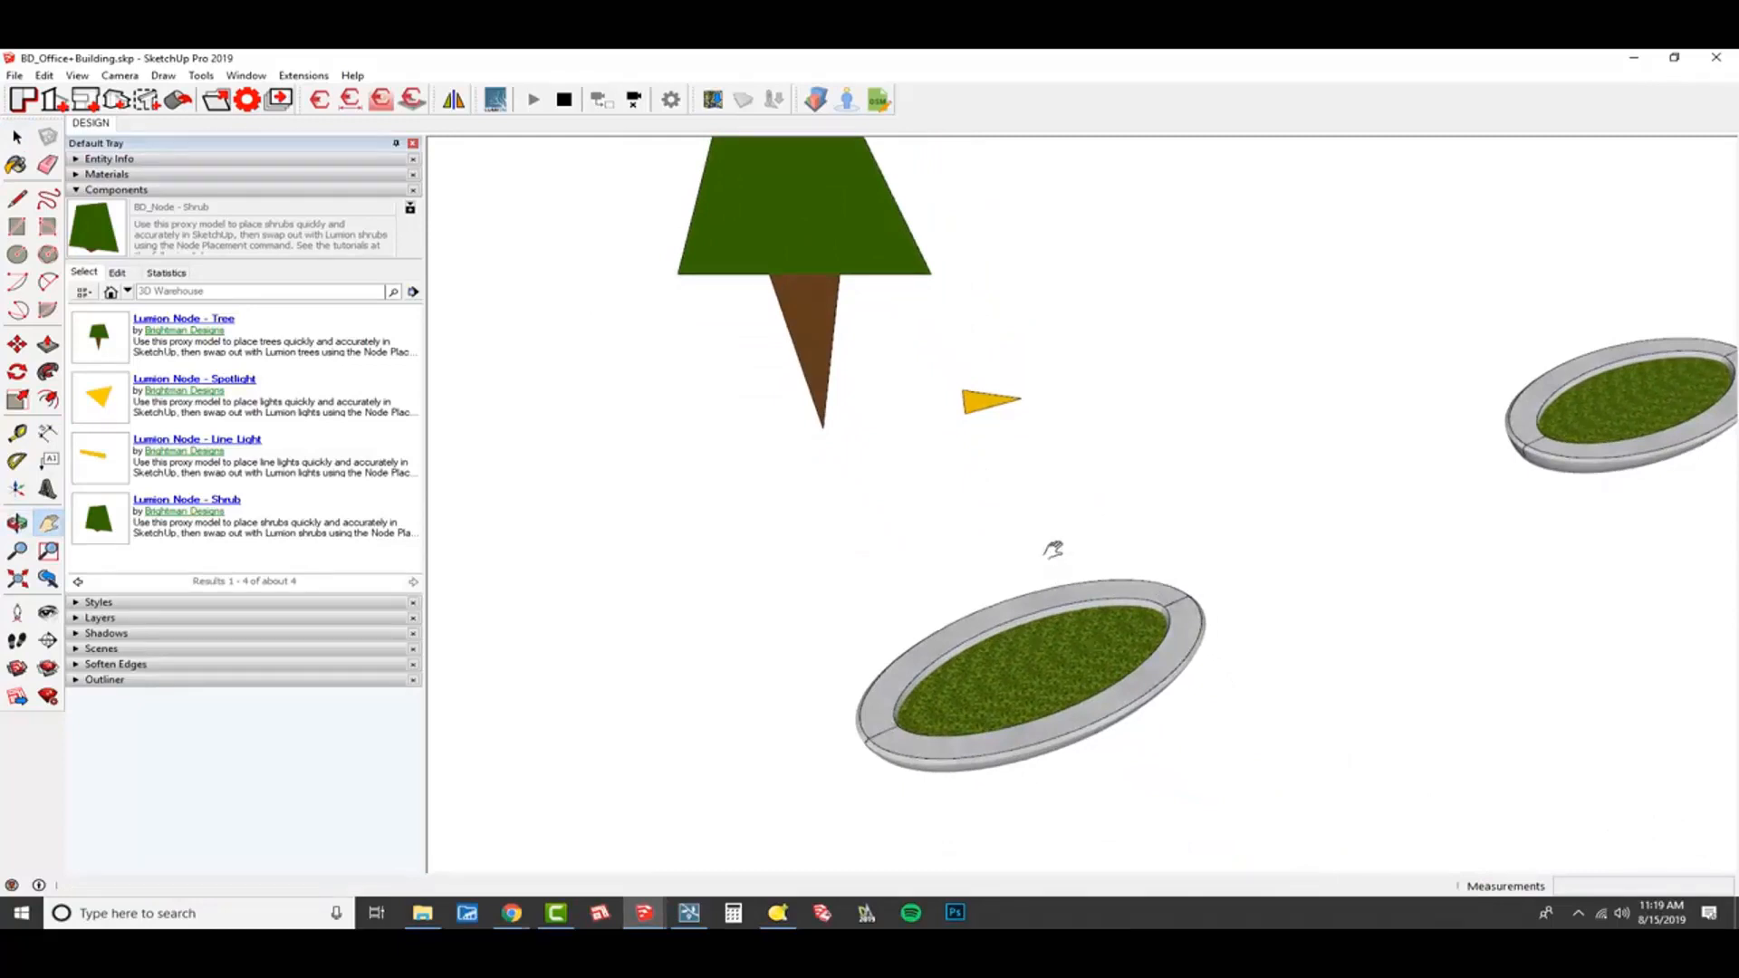
{"action": "key", "text": "space"}
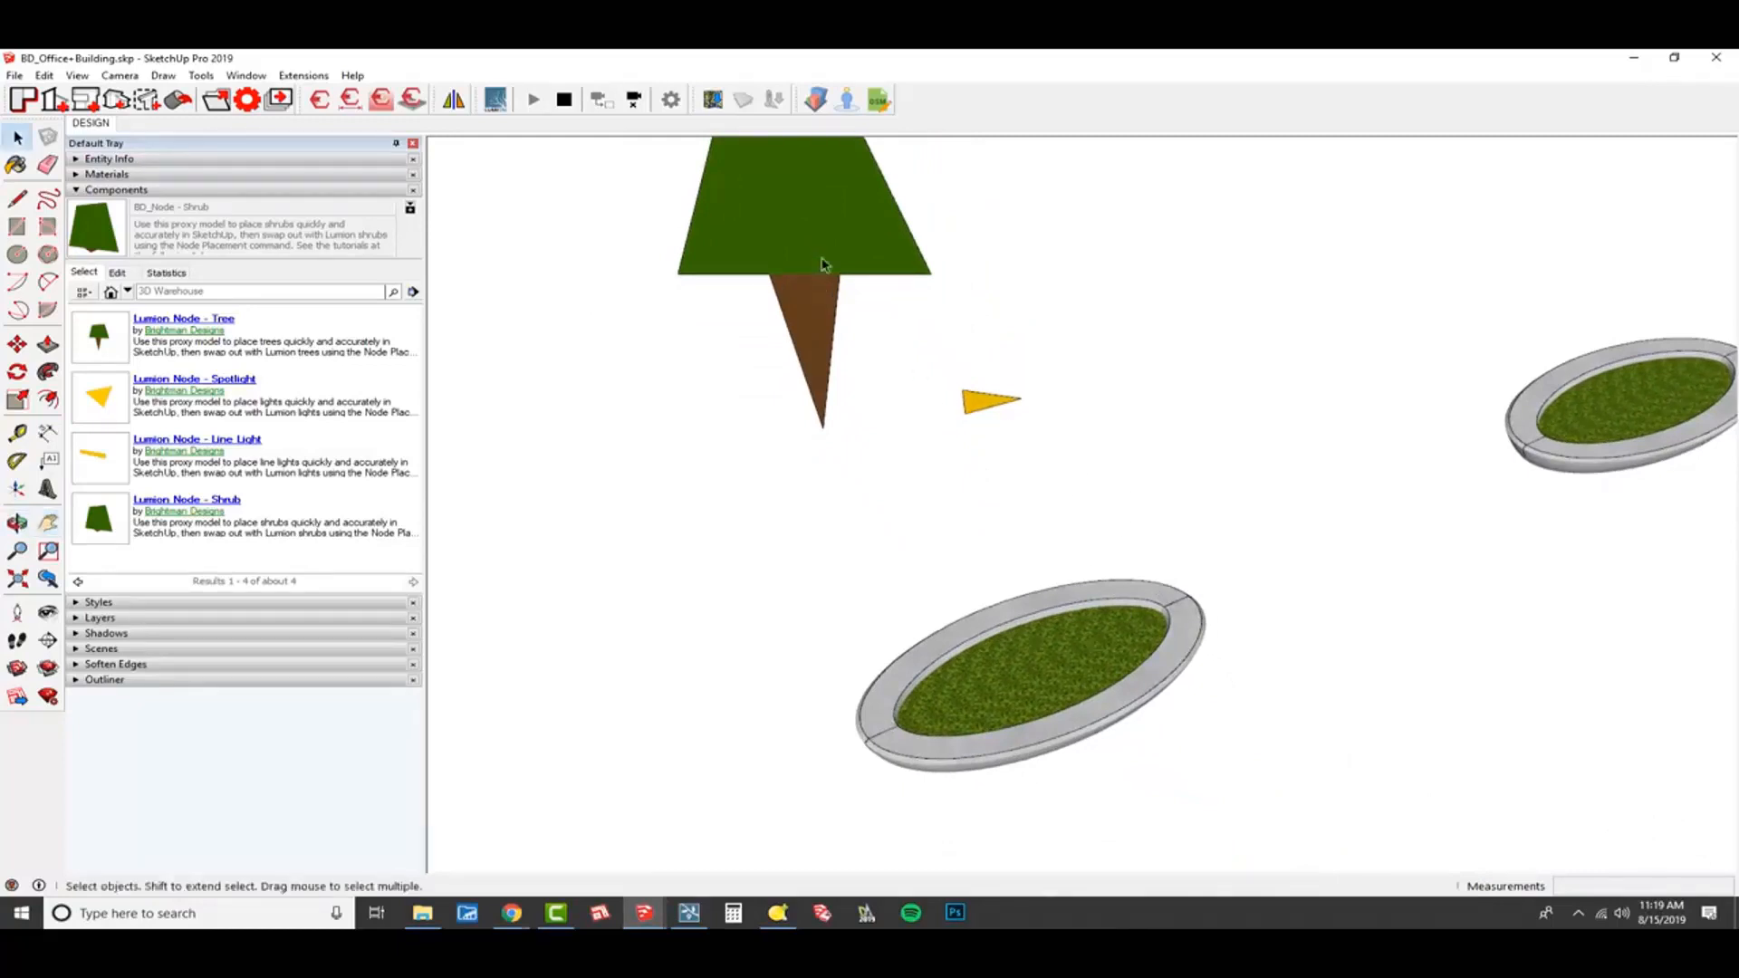
{"action": "left_click", "coordinate": [823, 265]}
{"action": "key", "text": "m"}
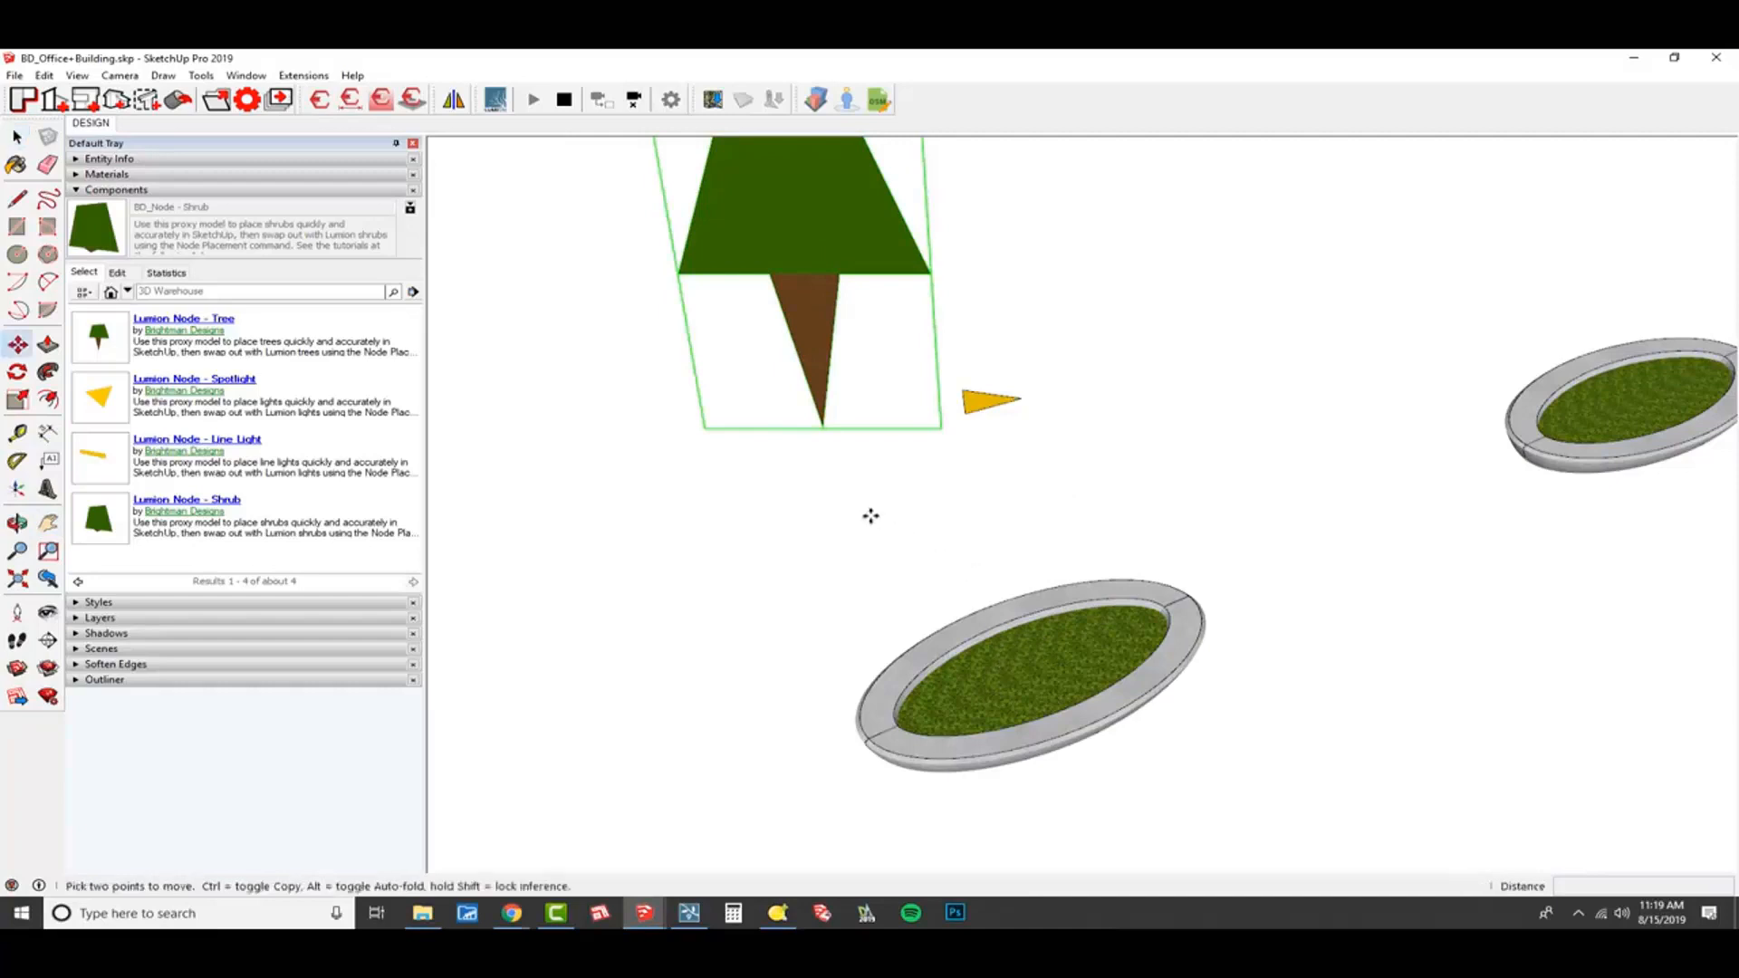
{"action": "left_click", "coordinate": [824, 426]}
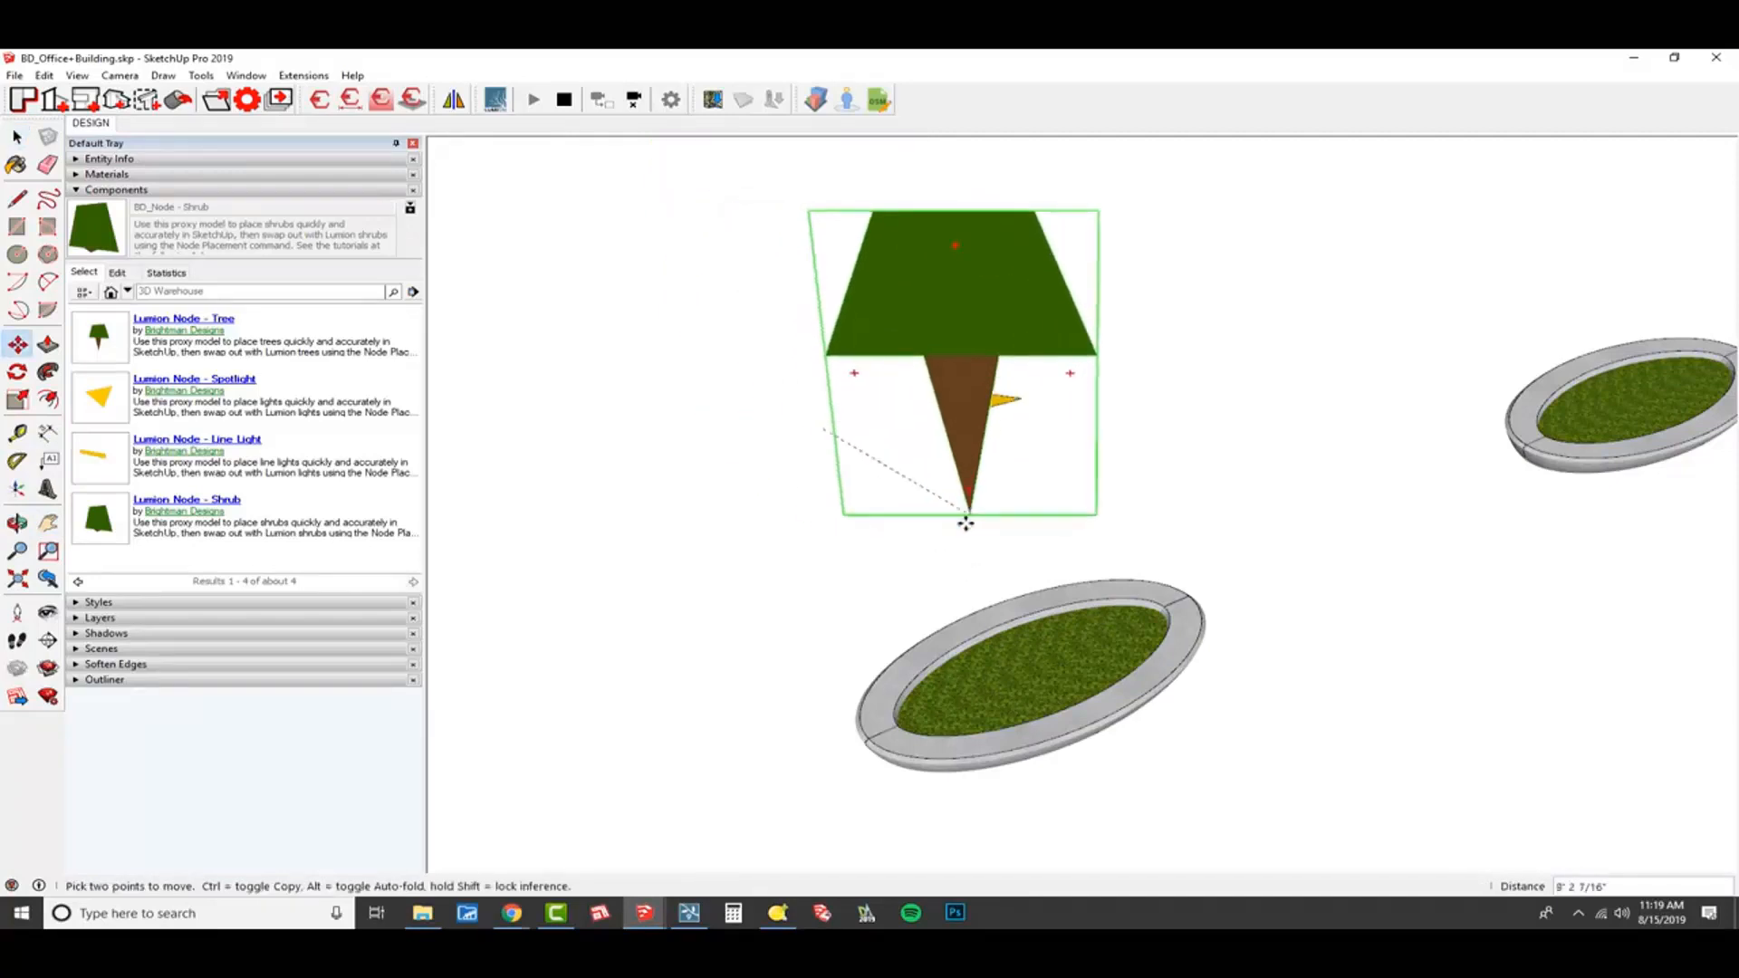
{"action": "scroll", "coordinate": [964, 555], "scroll_direction": "up", "scroll_amount": 4}
{"action": "middle_click_drag", "start_coordinate": [919, 587], "coordinate": [974, 563], "text": "shift"}
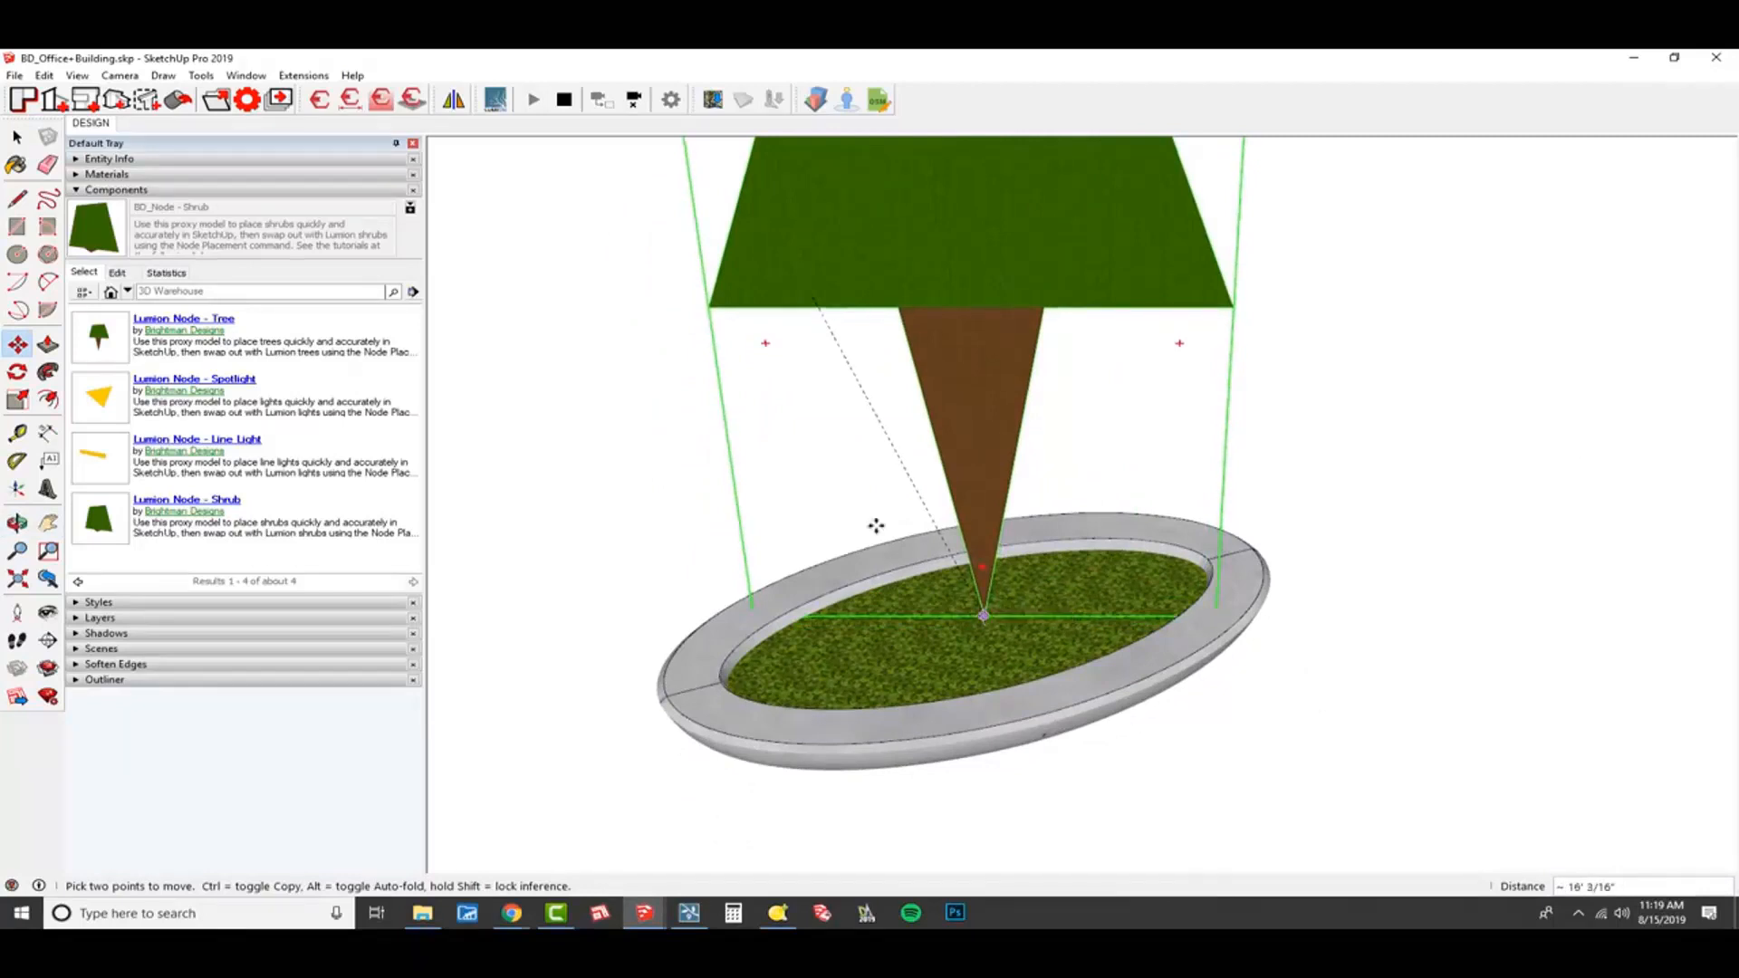
{"action": "left_click", "coordinate": [78, 75]}
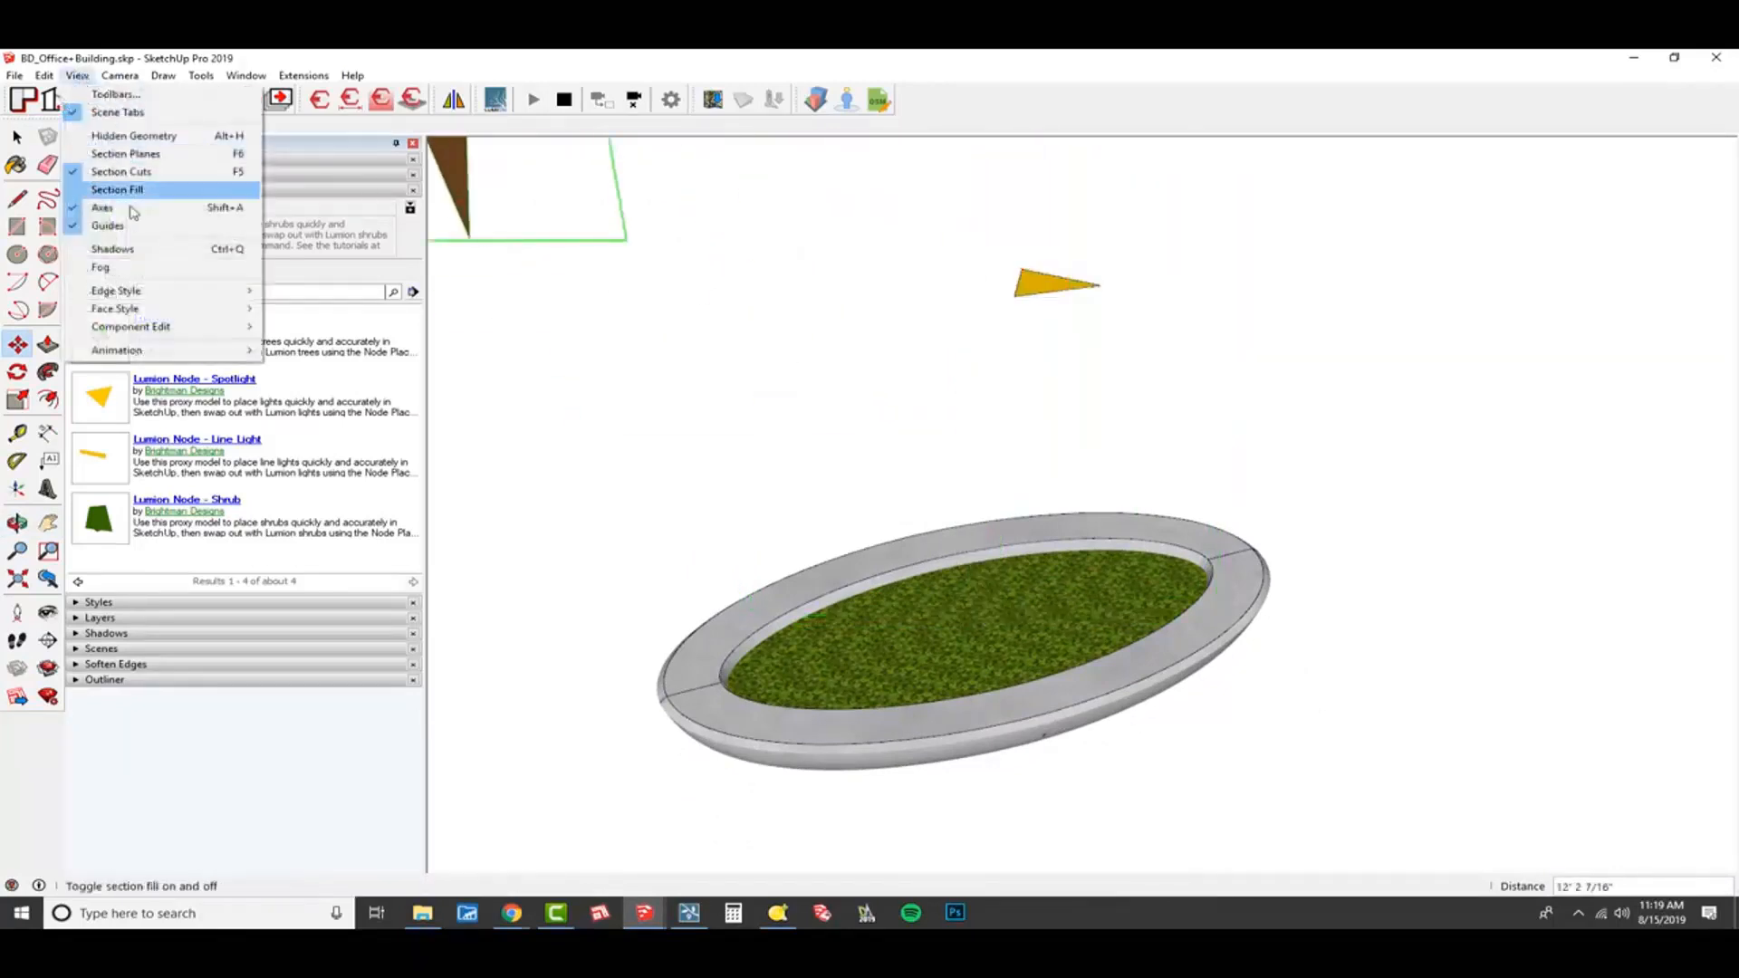
{"action": "left_click", "coordinate": [196, 142]}
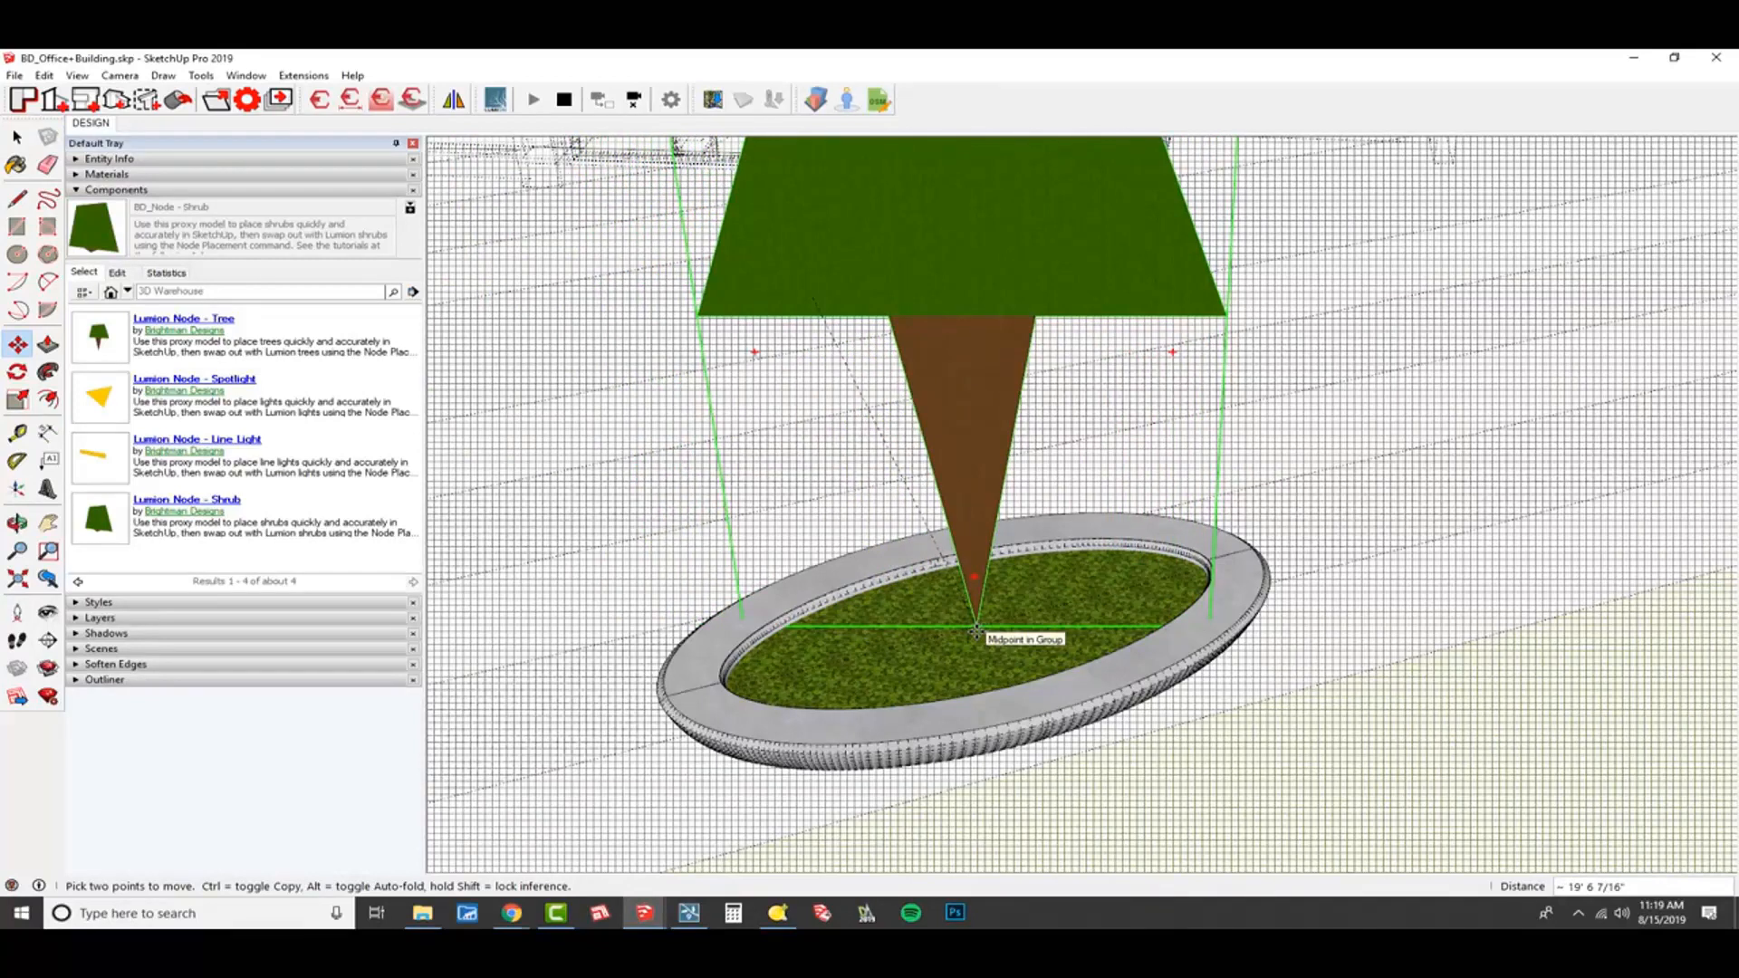
{"action": "left_click", "coordinate": [977, 627]}
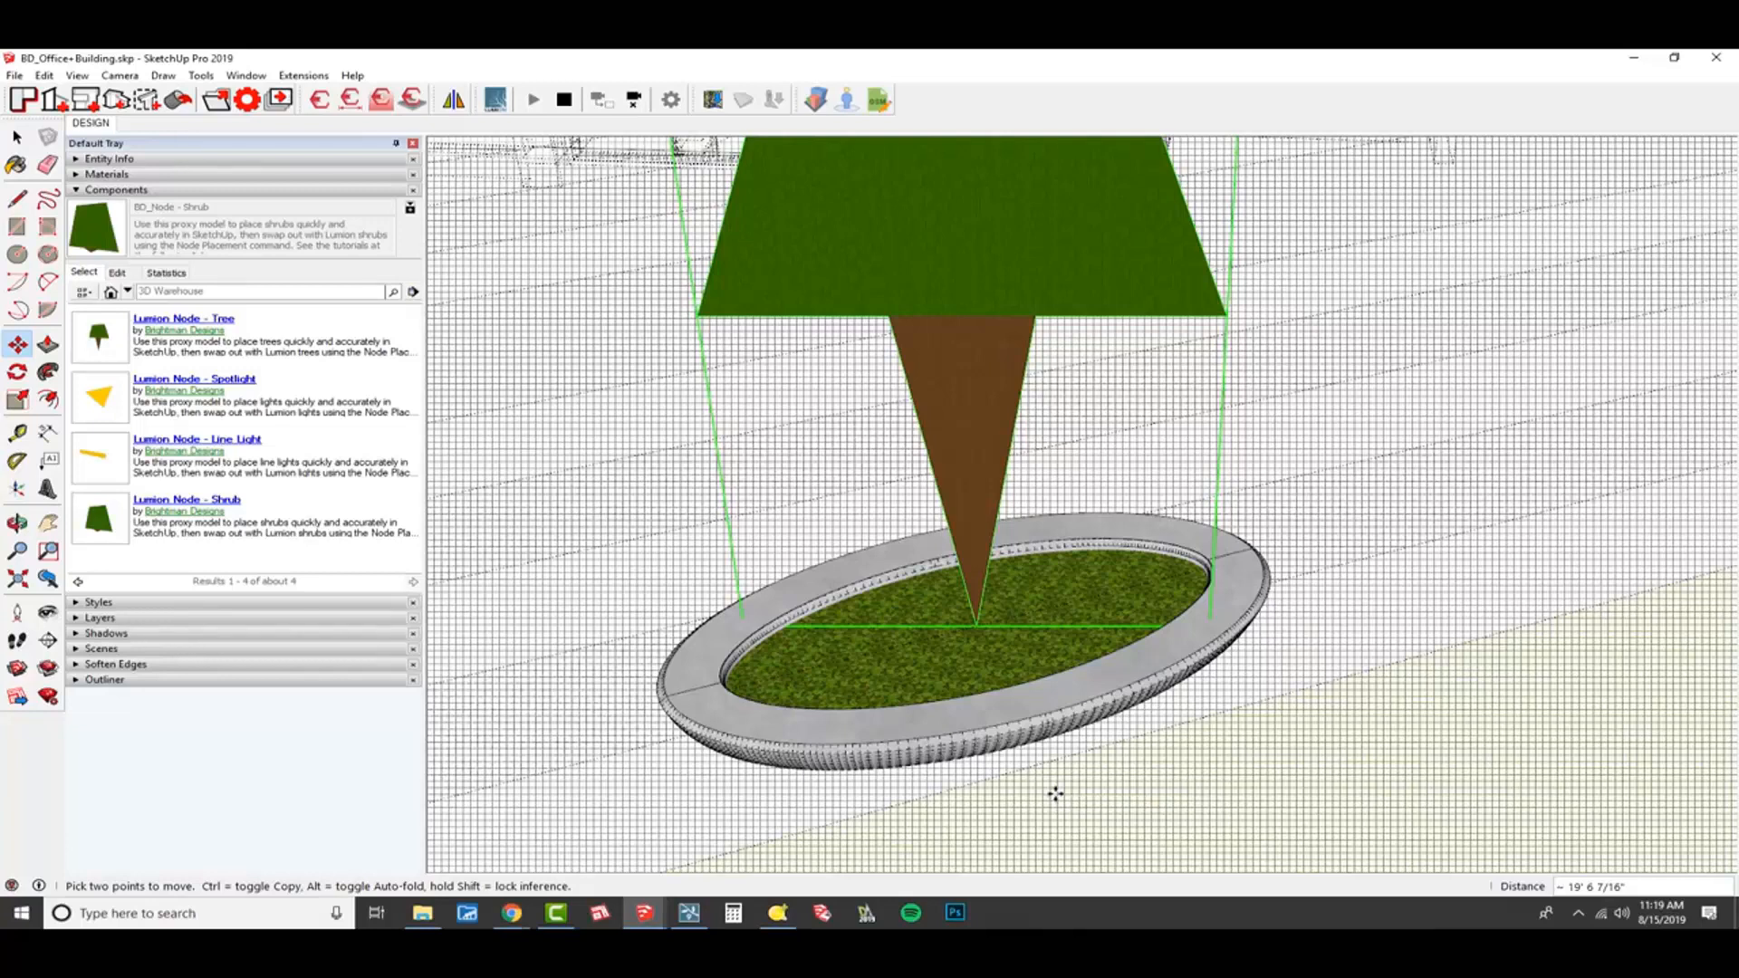
{"action": "key", "text": "alt+h"}
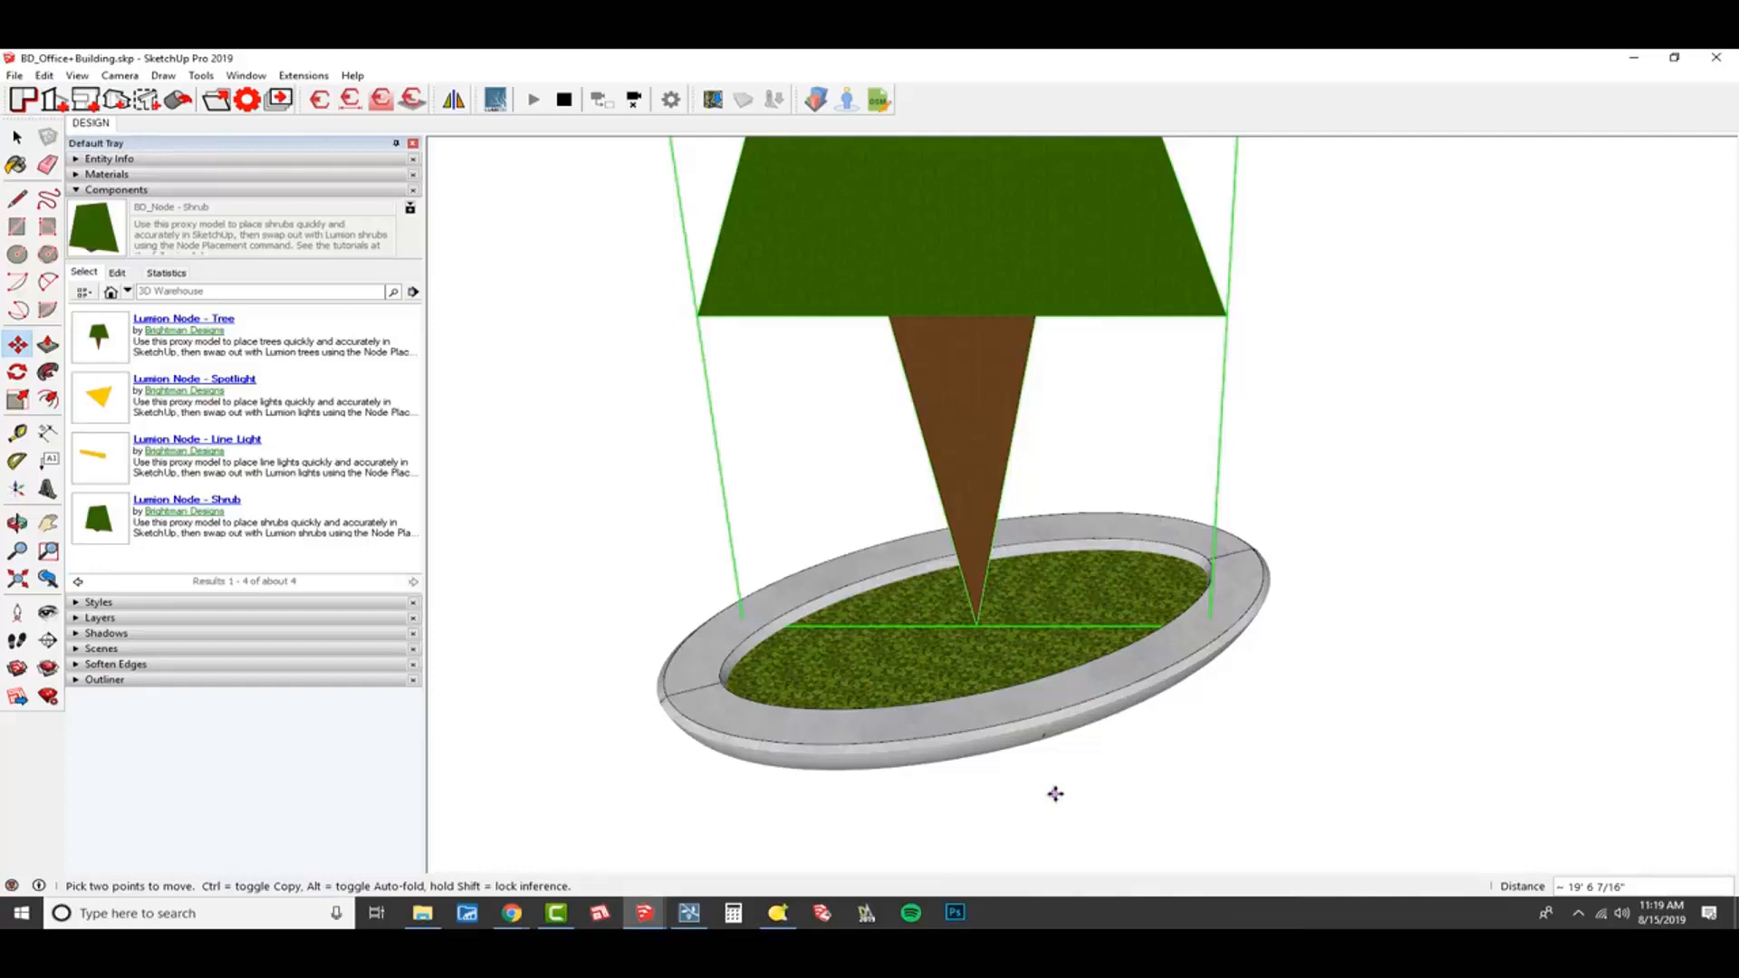
Move the spotlight node by its origin point down beside the planter that holds the tree node.
{"action": "scroll", "coordinate": [1054, 743], "scroll_direction": "down", "scroll_amount": 4}
{"action": "middle_click_drag", "start_coordinate": [1048, 667], "coordinate": [797, 645]}
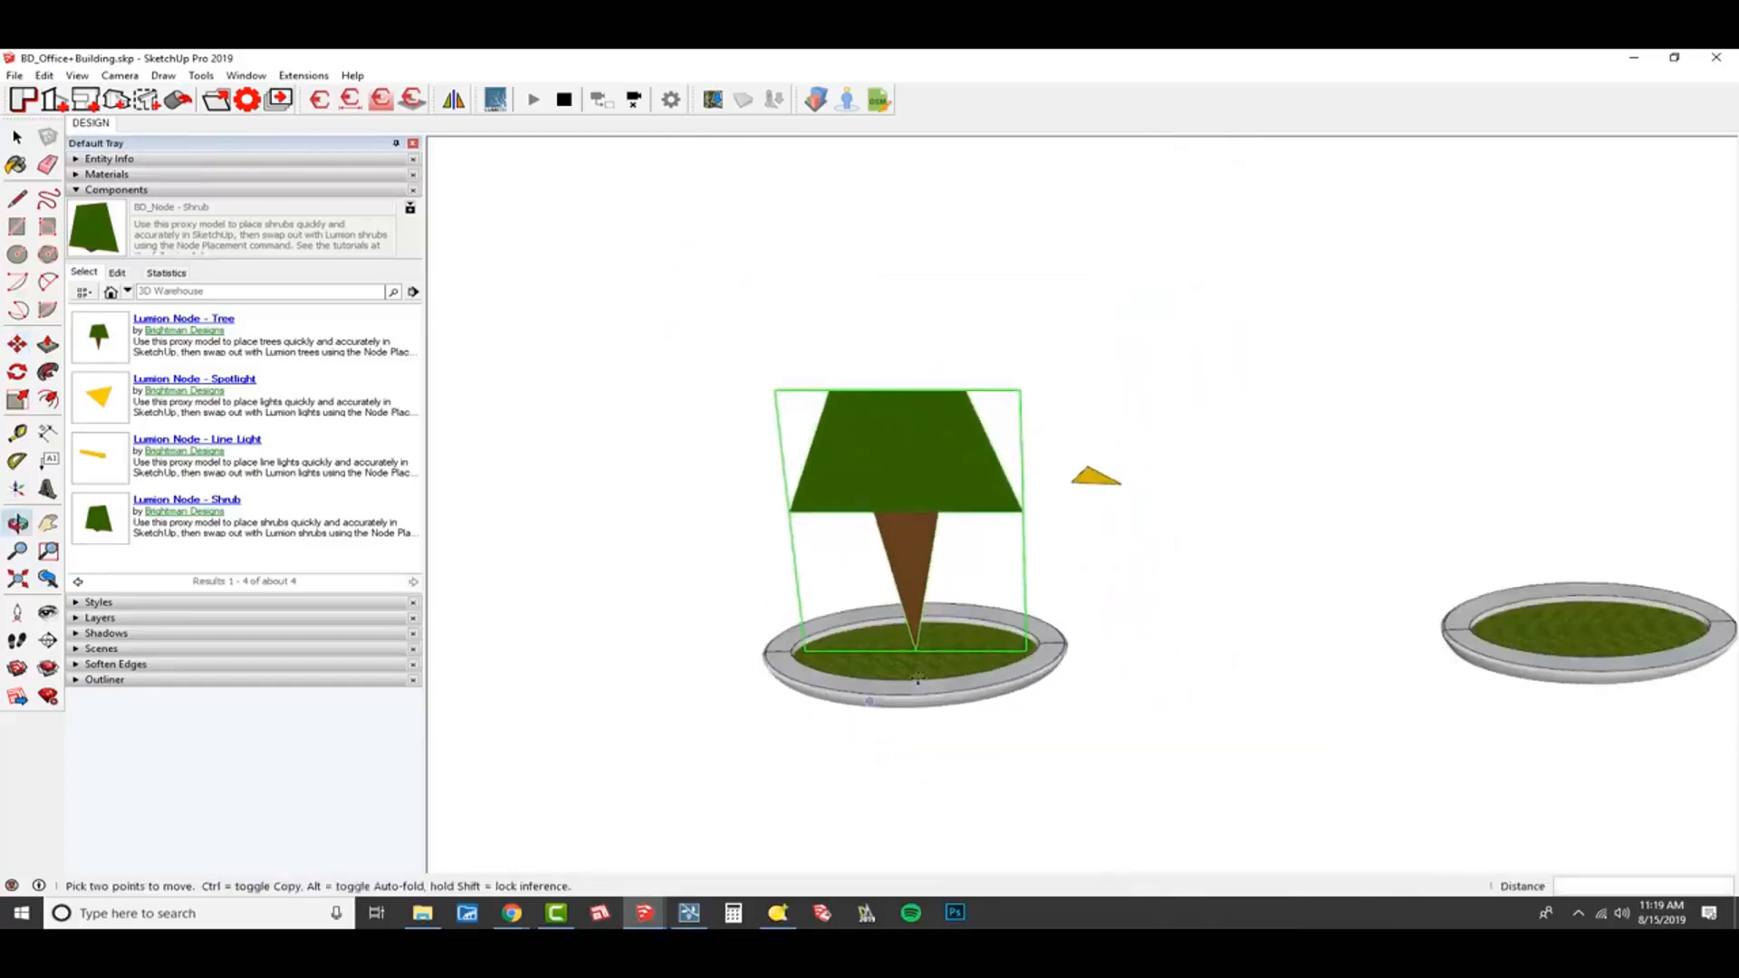
{"action": "scroll", "coordinate": [1006, 645], "scroll_direction": "up", "scroll_amount": 2}
{"action": "middle_click_drag", "start_coordinate": [983, 647], "coordinate": [949, 641]}
{"action": "middle_click_drag", "start_coordinate": [1062, 595], "coordinate": [983, 750]}
{"action": "key", "text": "space"}
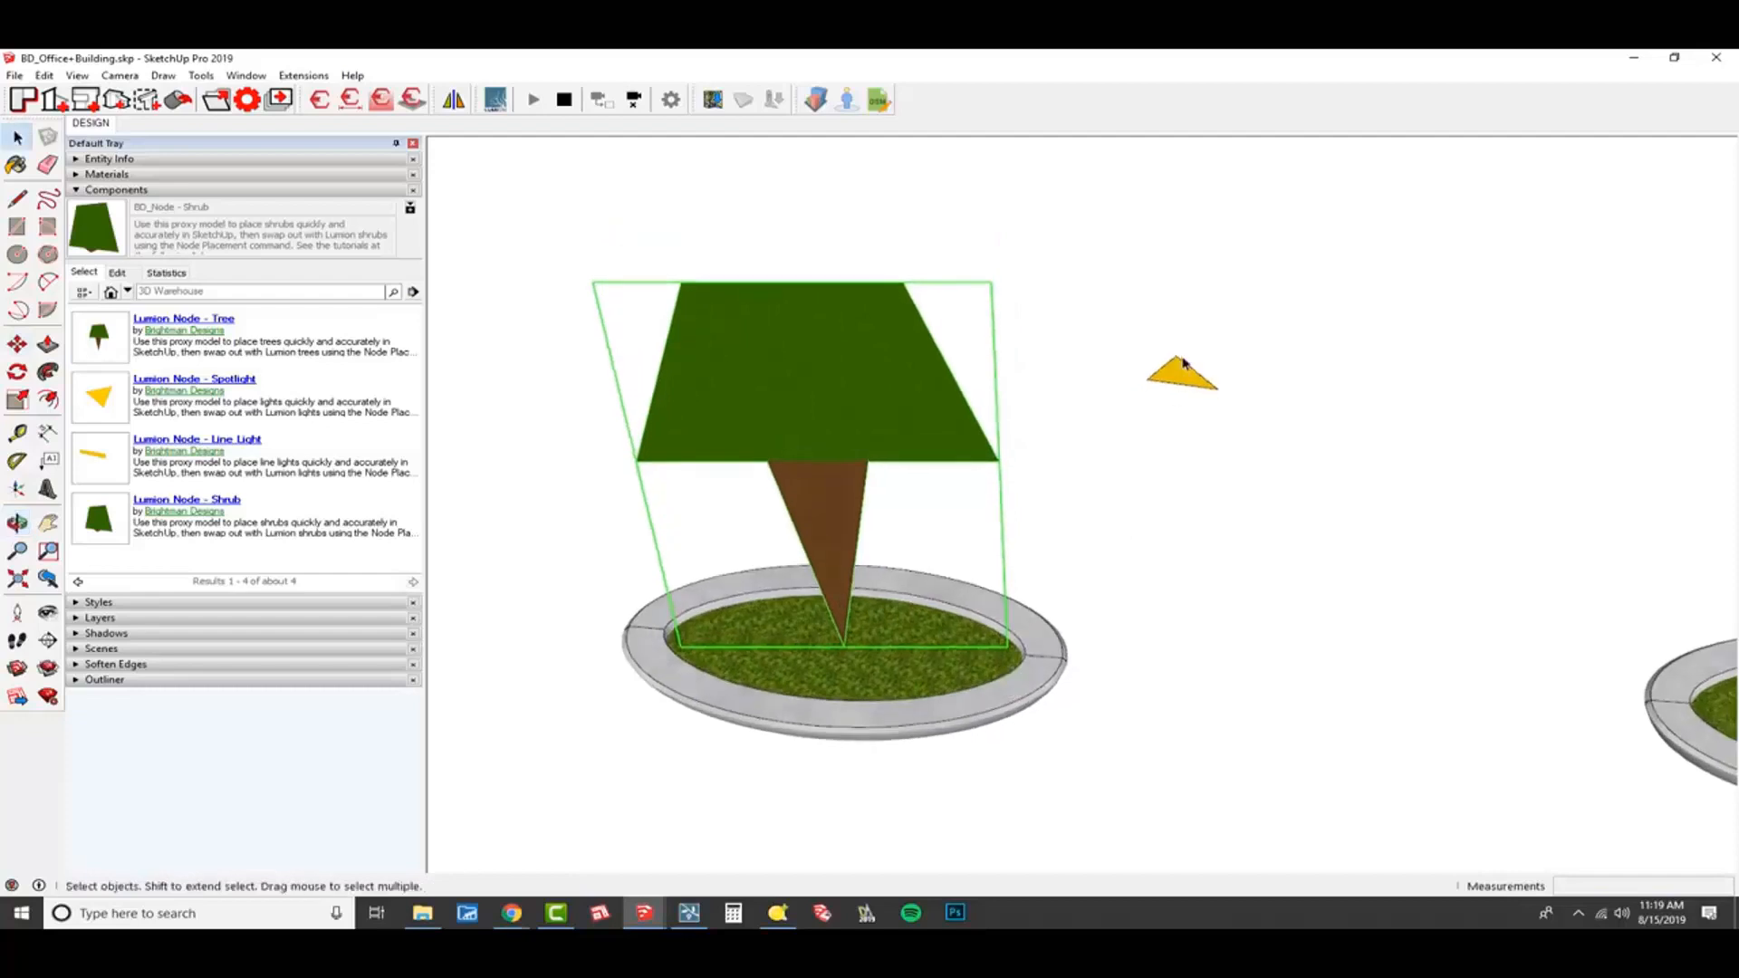
{"action": "left_click", "coordinate": [1183, 359]}
{"action": "key", "text": "m"}
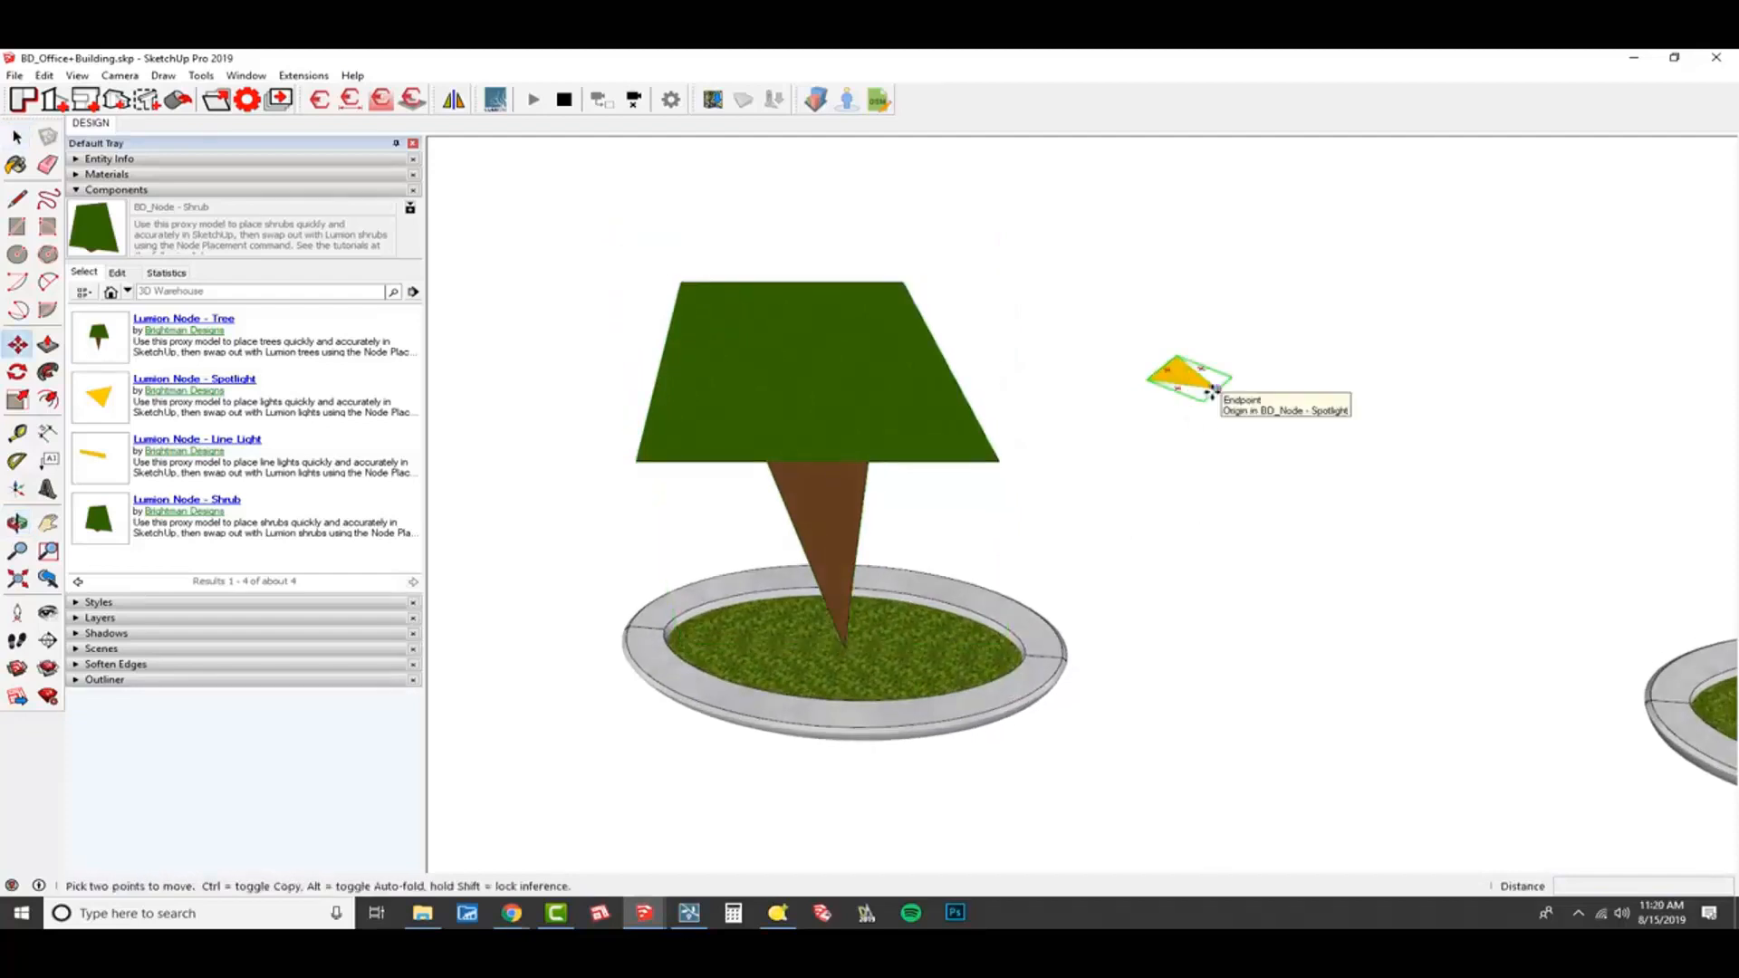
{"action": "left_click", "coordinate": [1218, 391]}
{"action": "scroll", "coordinate": [1116, 644], "scroll_direction": "up", "scroll_amount": 3}
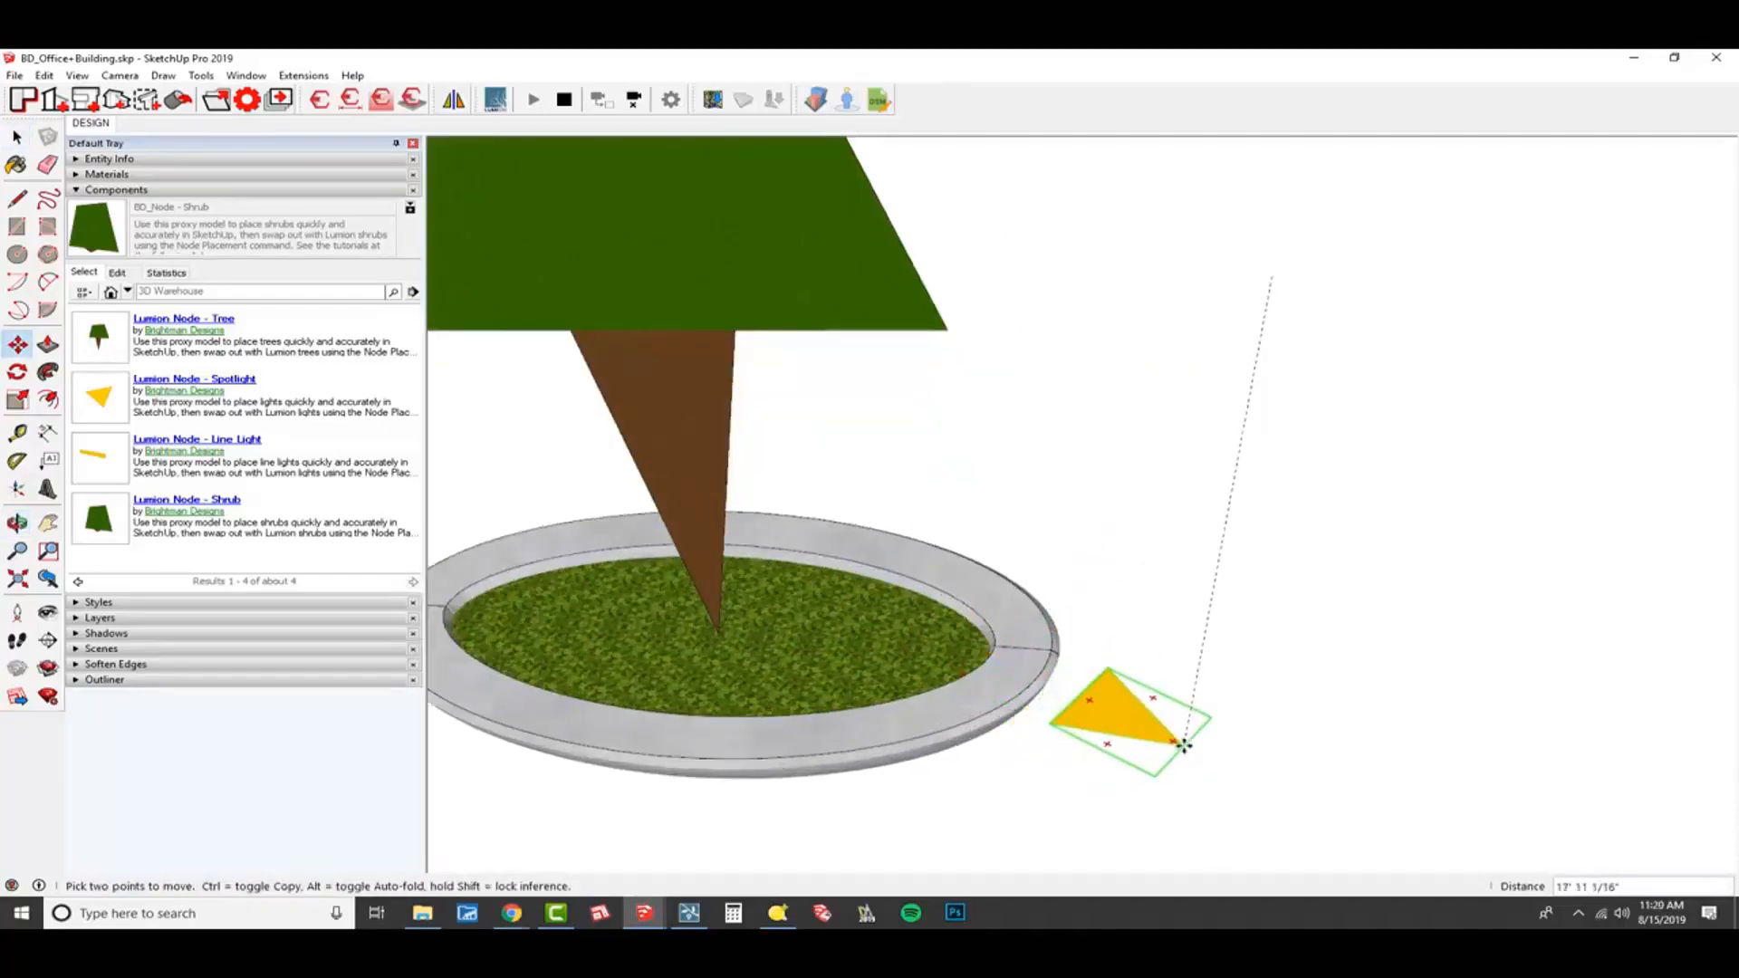
Rotate the spotlight node 90 degrees about its origin point around the red axis so it points upward.
{"action": "key", "text": "q"}
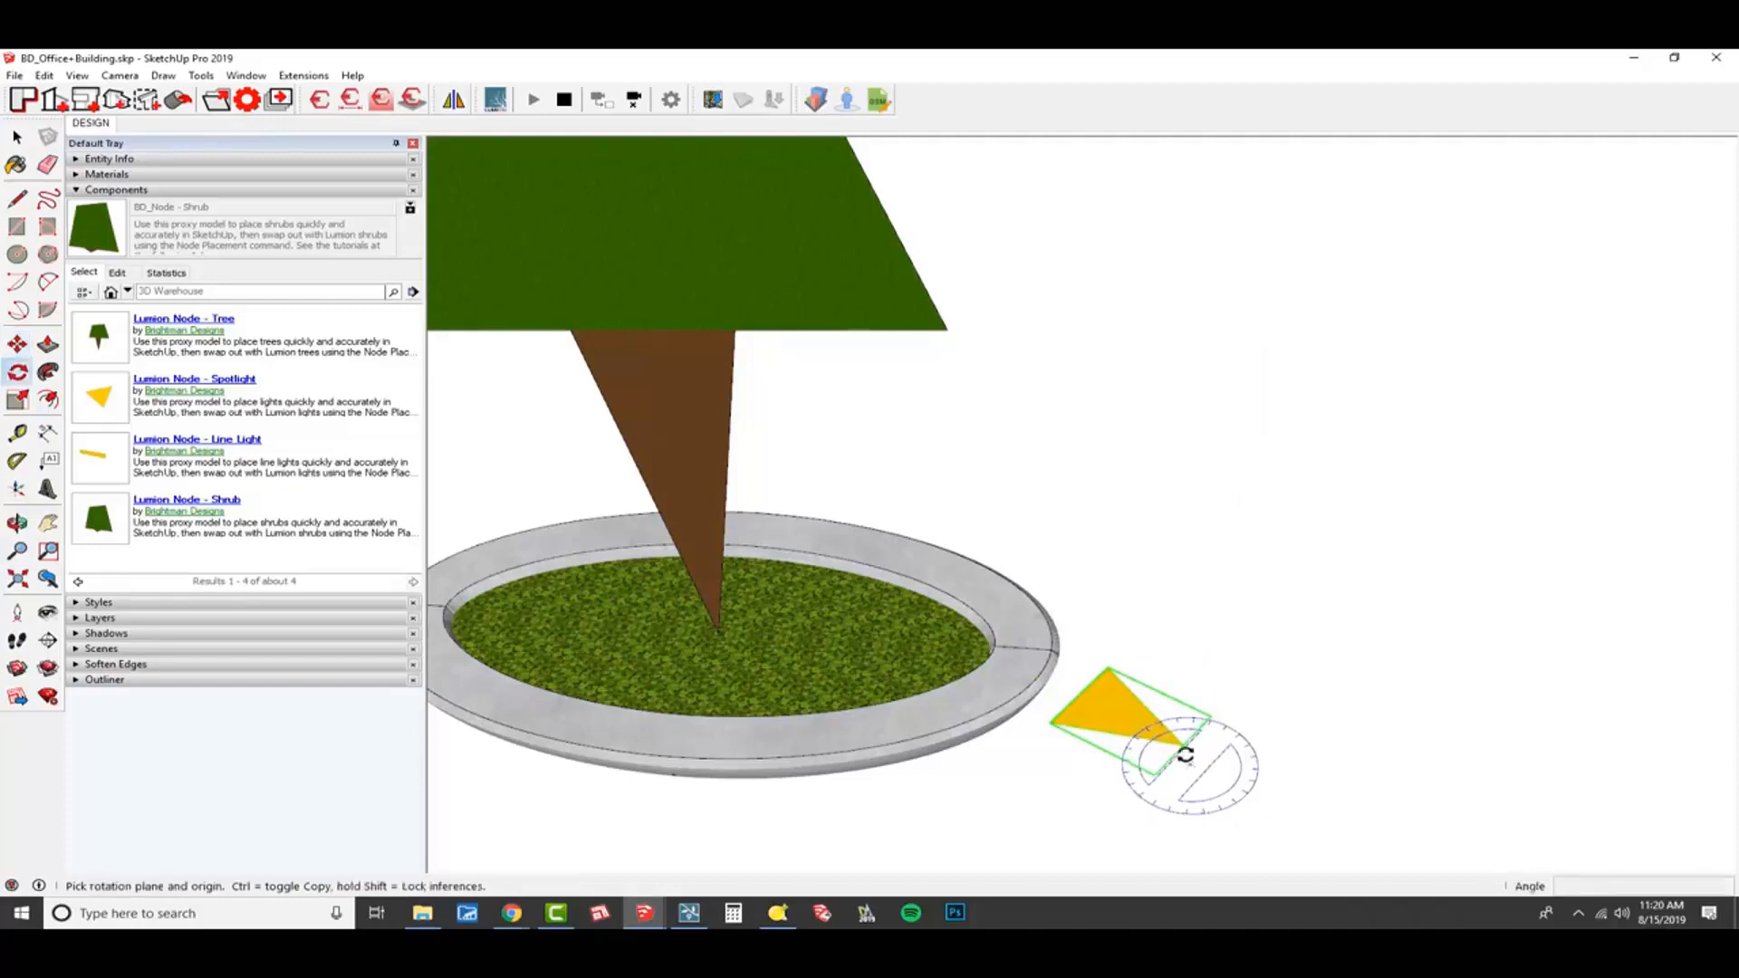
{"action": "left_click", "coordinate": [1184, 745]}
{"action": "key", "text": "Right"}
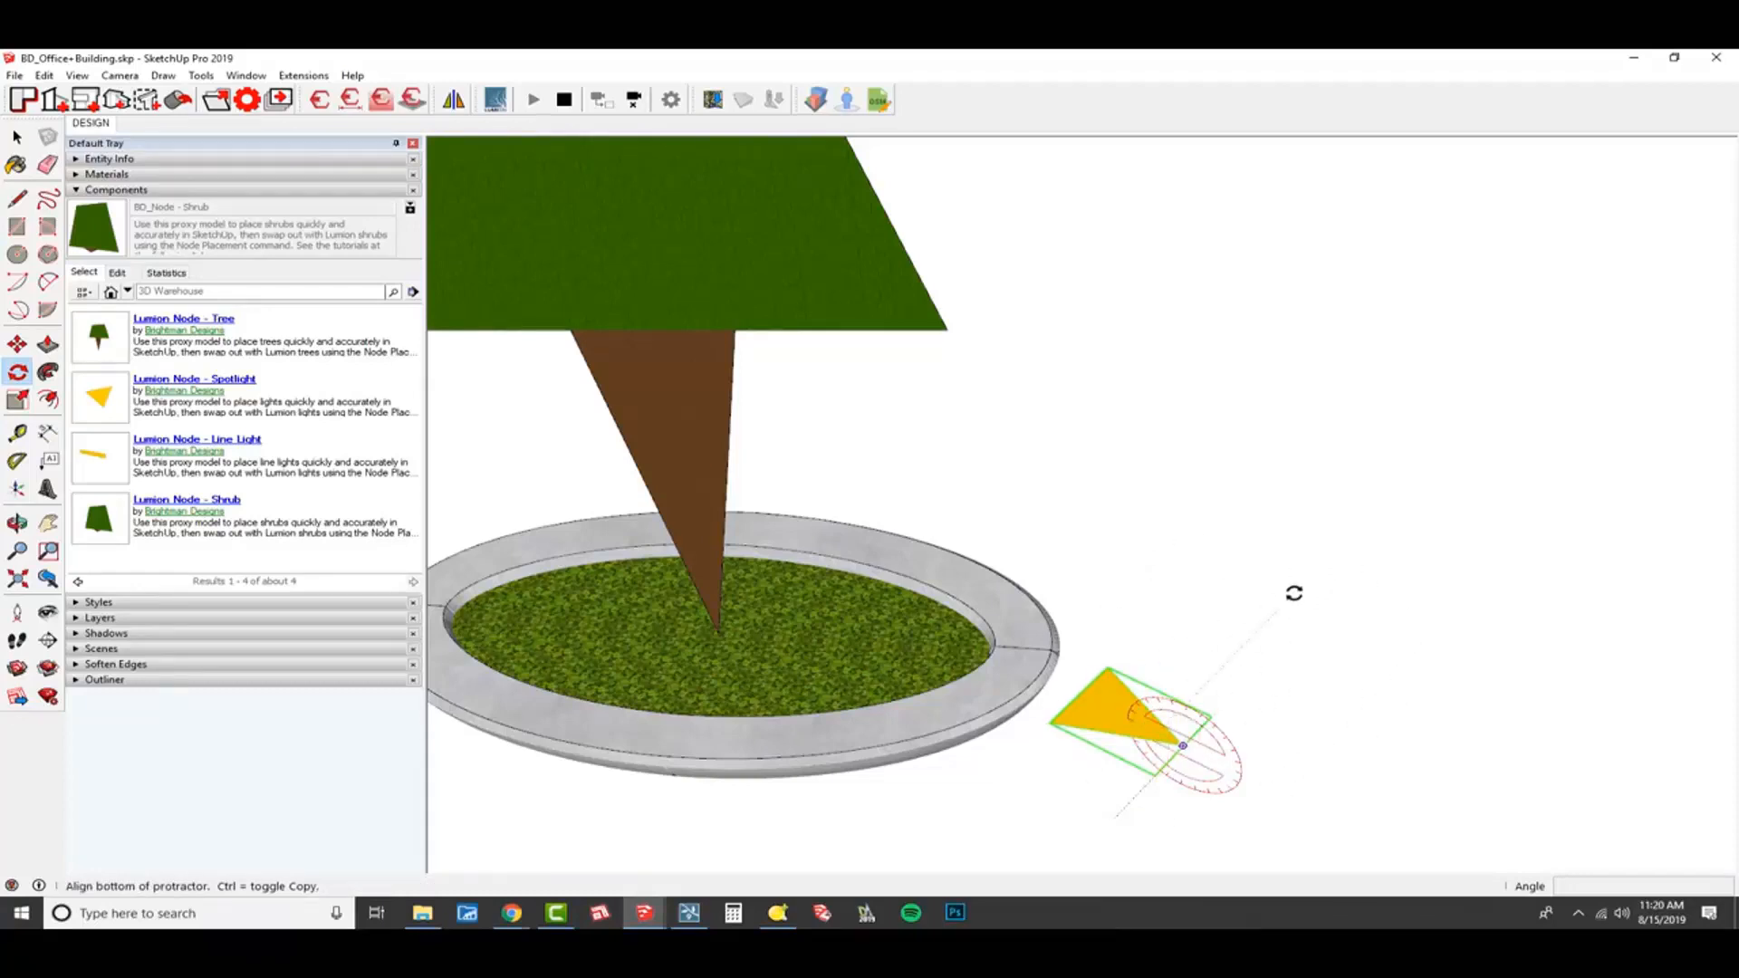
{"action": "left_click", "coordinate": [1101, 704]}
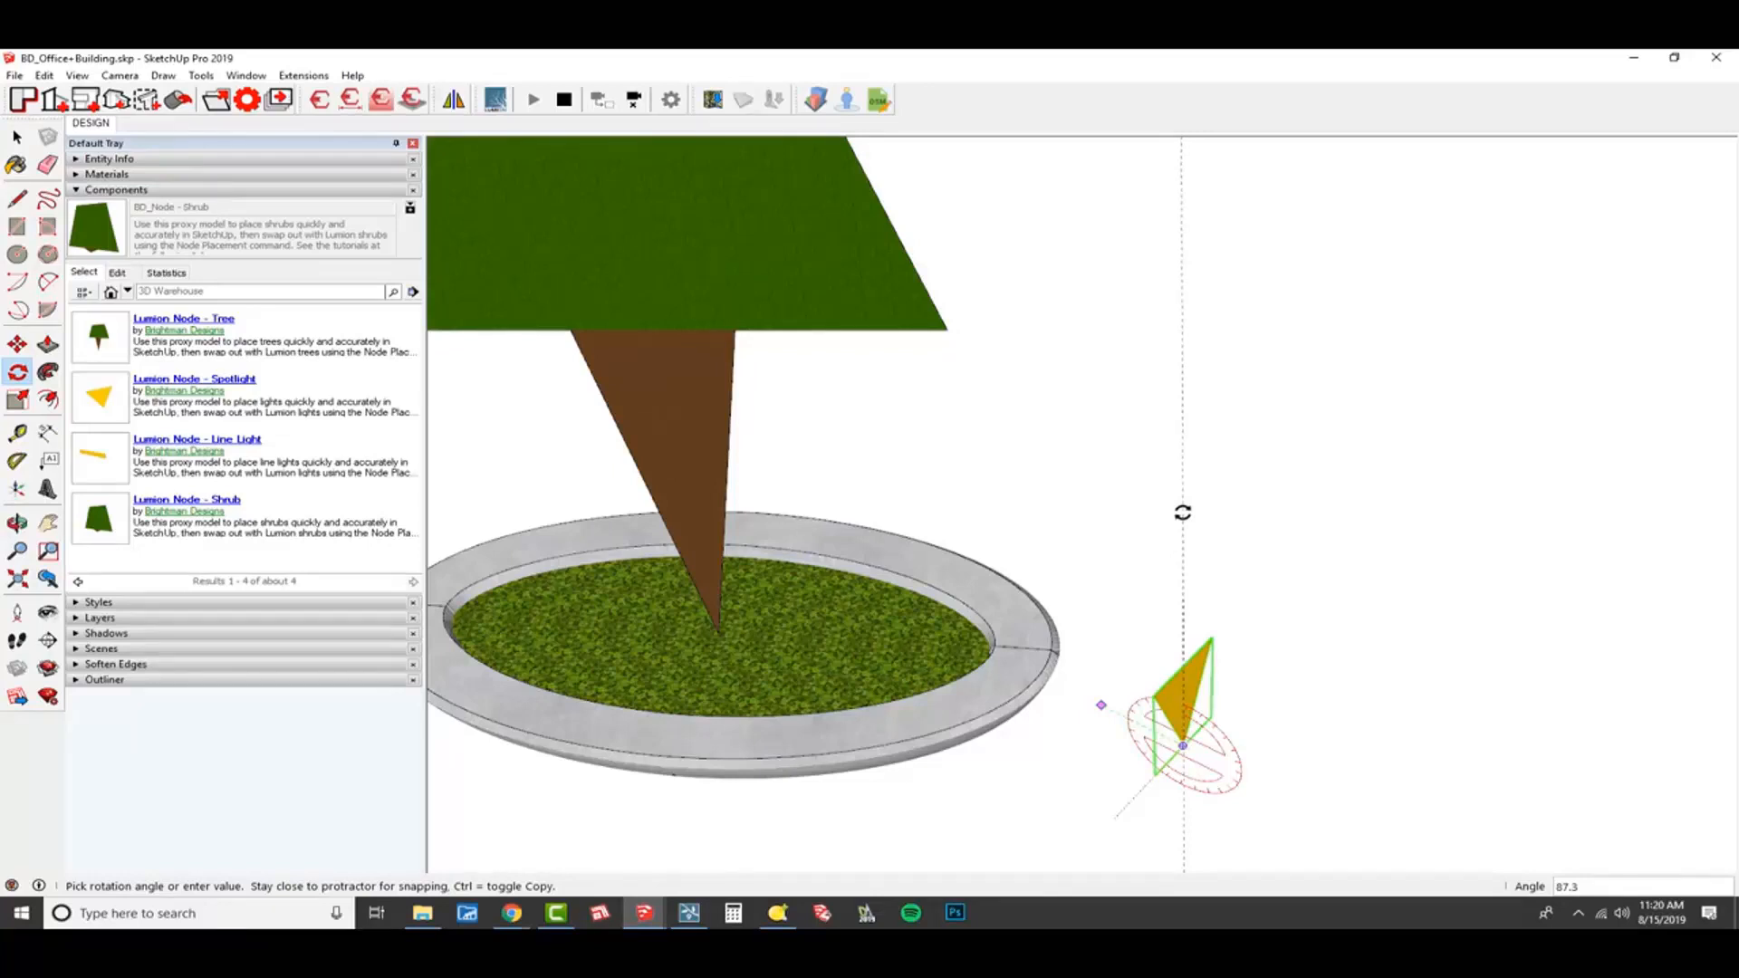
{"action": "left_click", "coordinate": [1182, 513]}
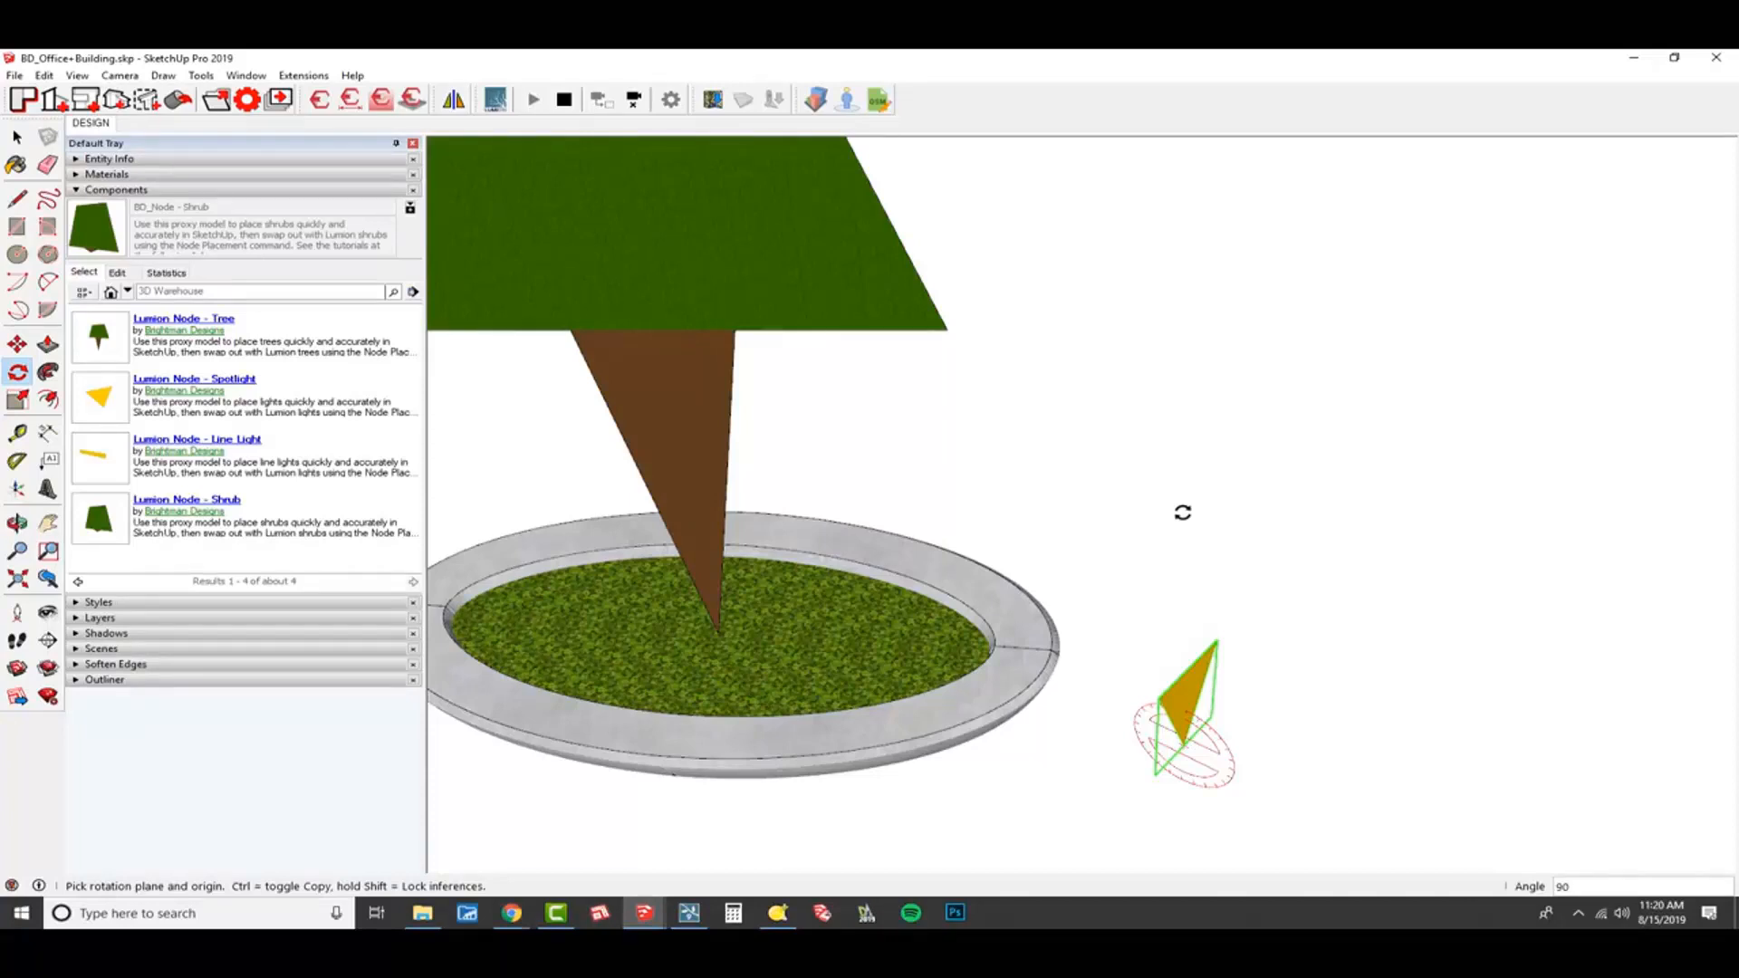
Move the upright spotlight node by its origin onto the planter's rim at the nearby seam line.
{"action": "middle_click_drag", "start_coordinate": [1165, 757], "coordinate": [1169, 738]}
{"action": "key", "text": "m"}
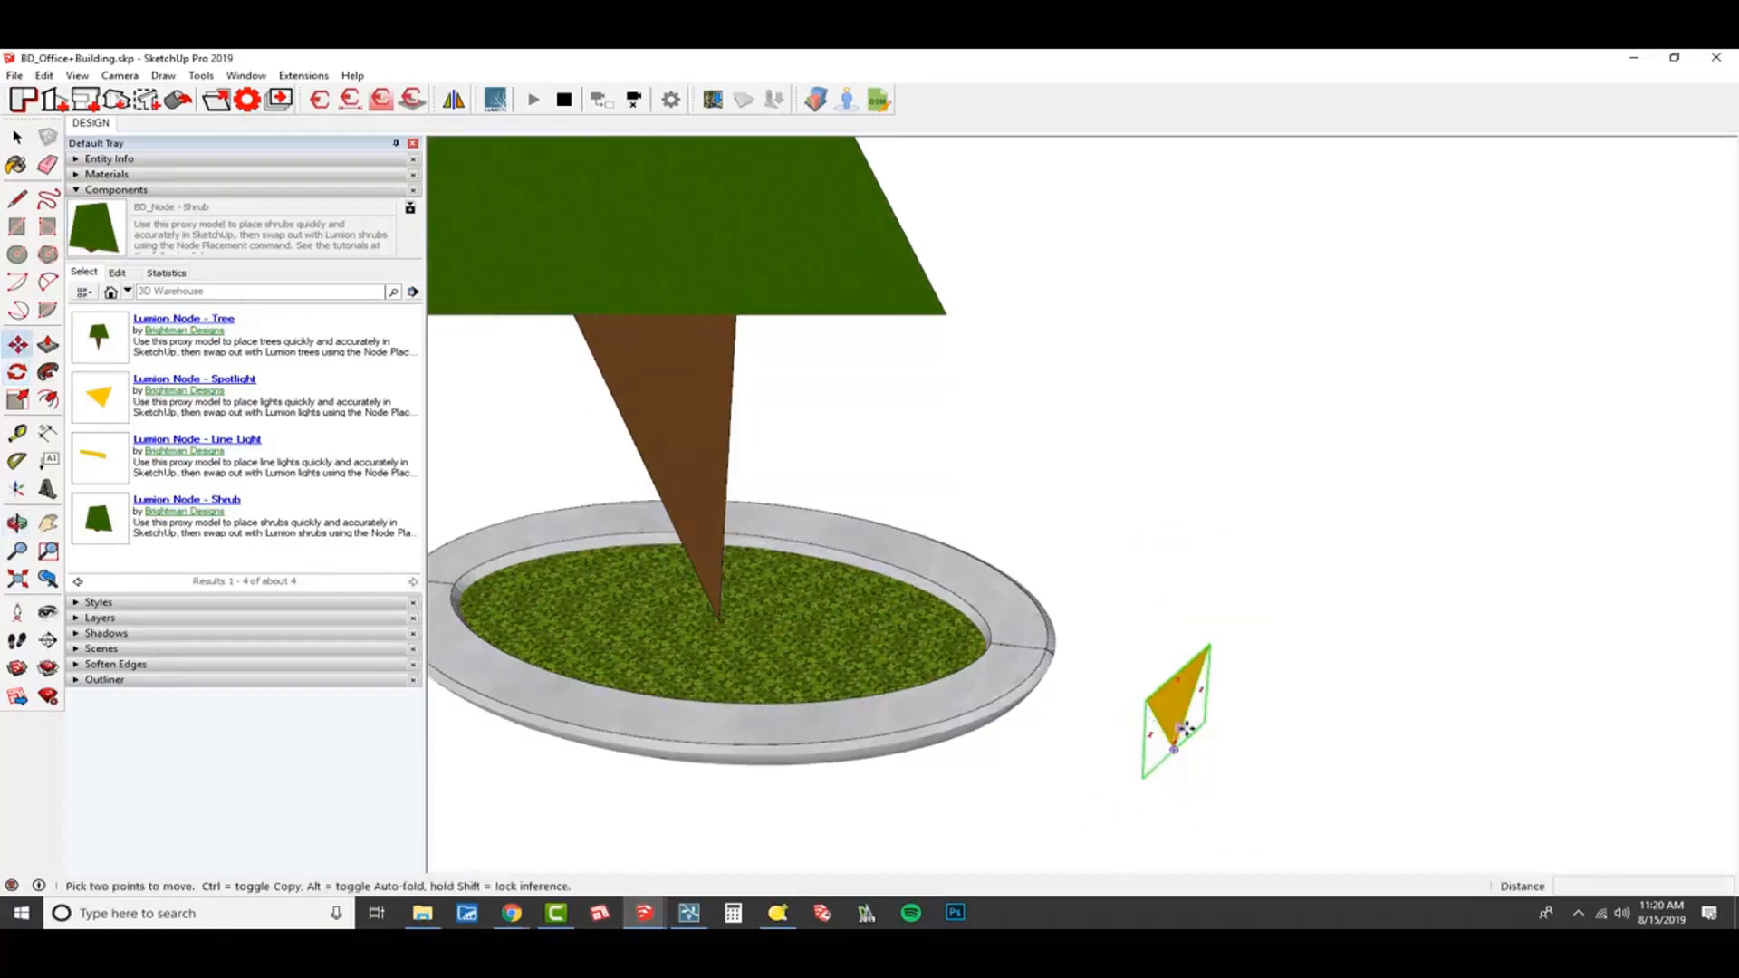
{"action": "left_click", "coordinate": [1178, 749]}
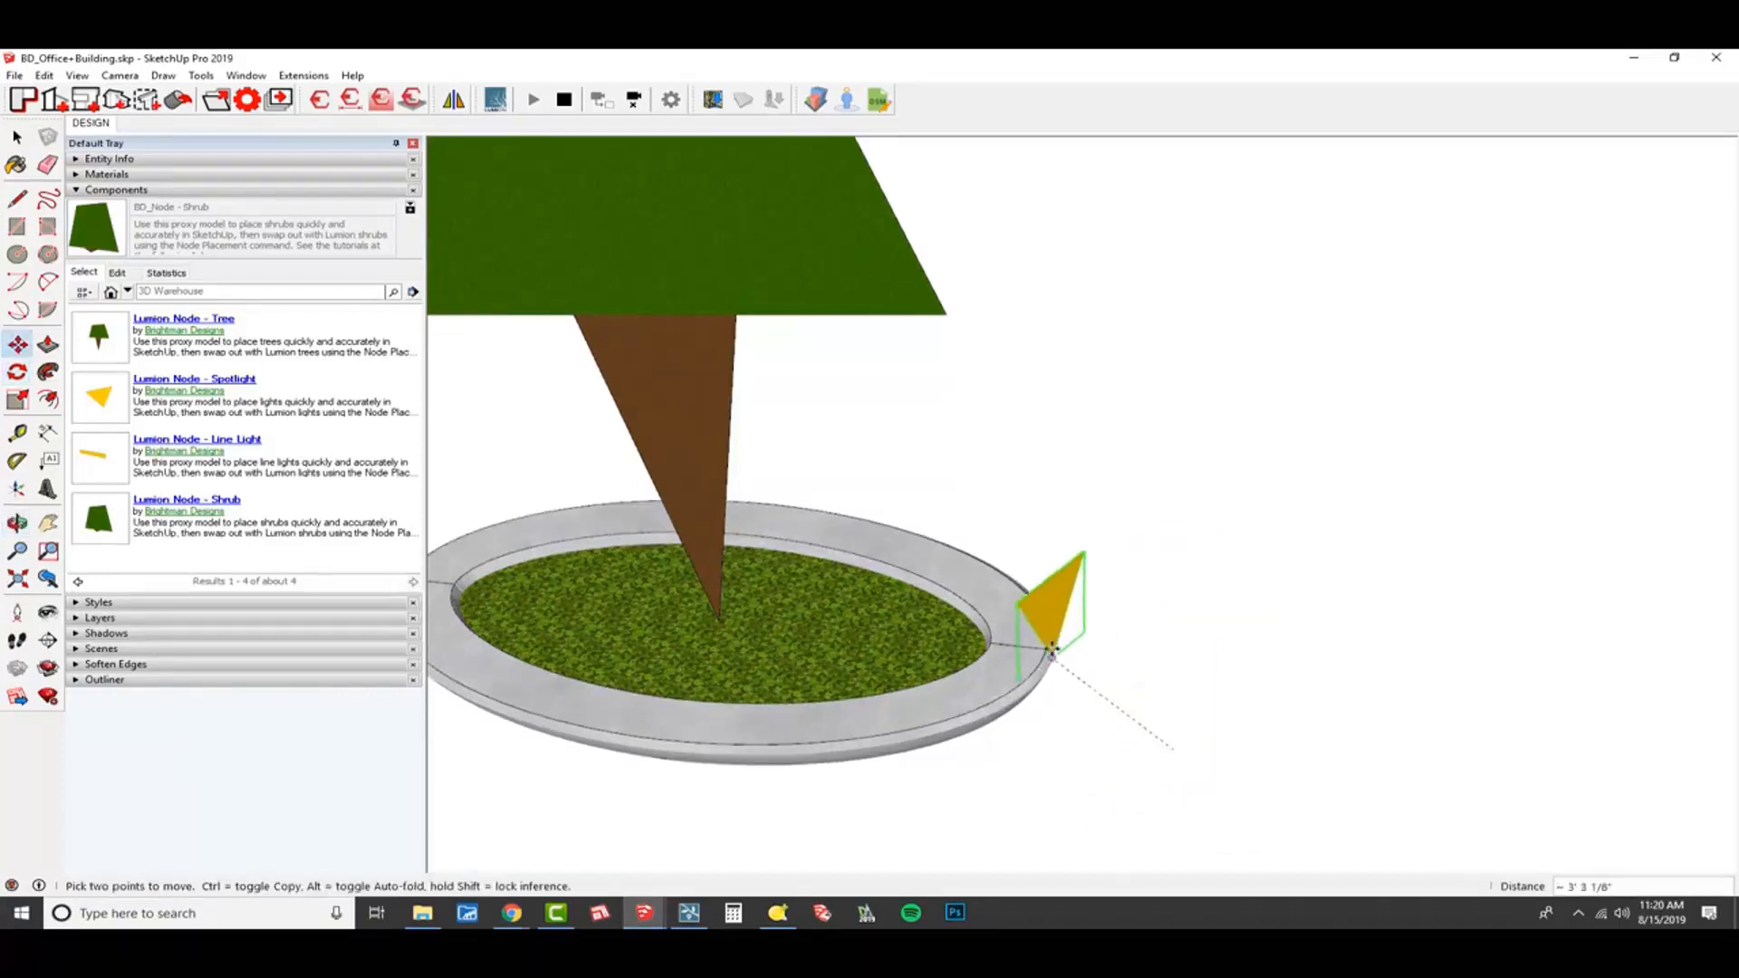
{"action": "left_click", "coordinate": [1020, 645]}
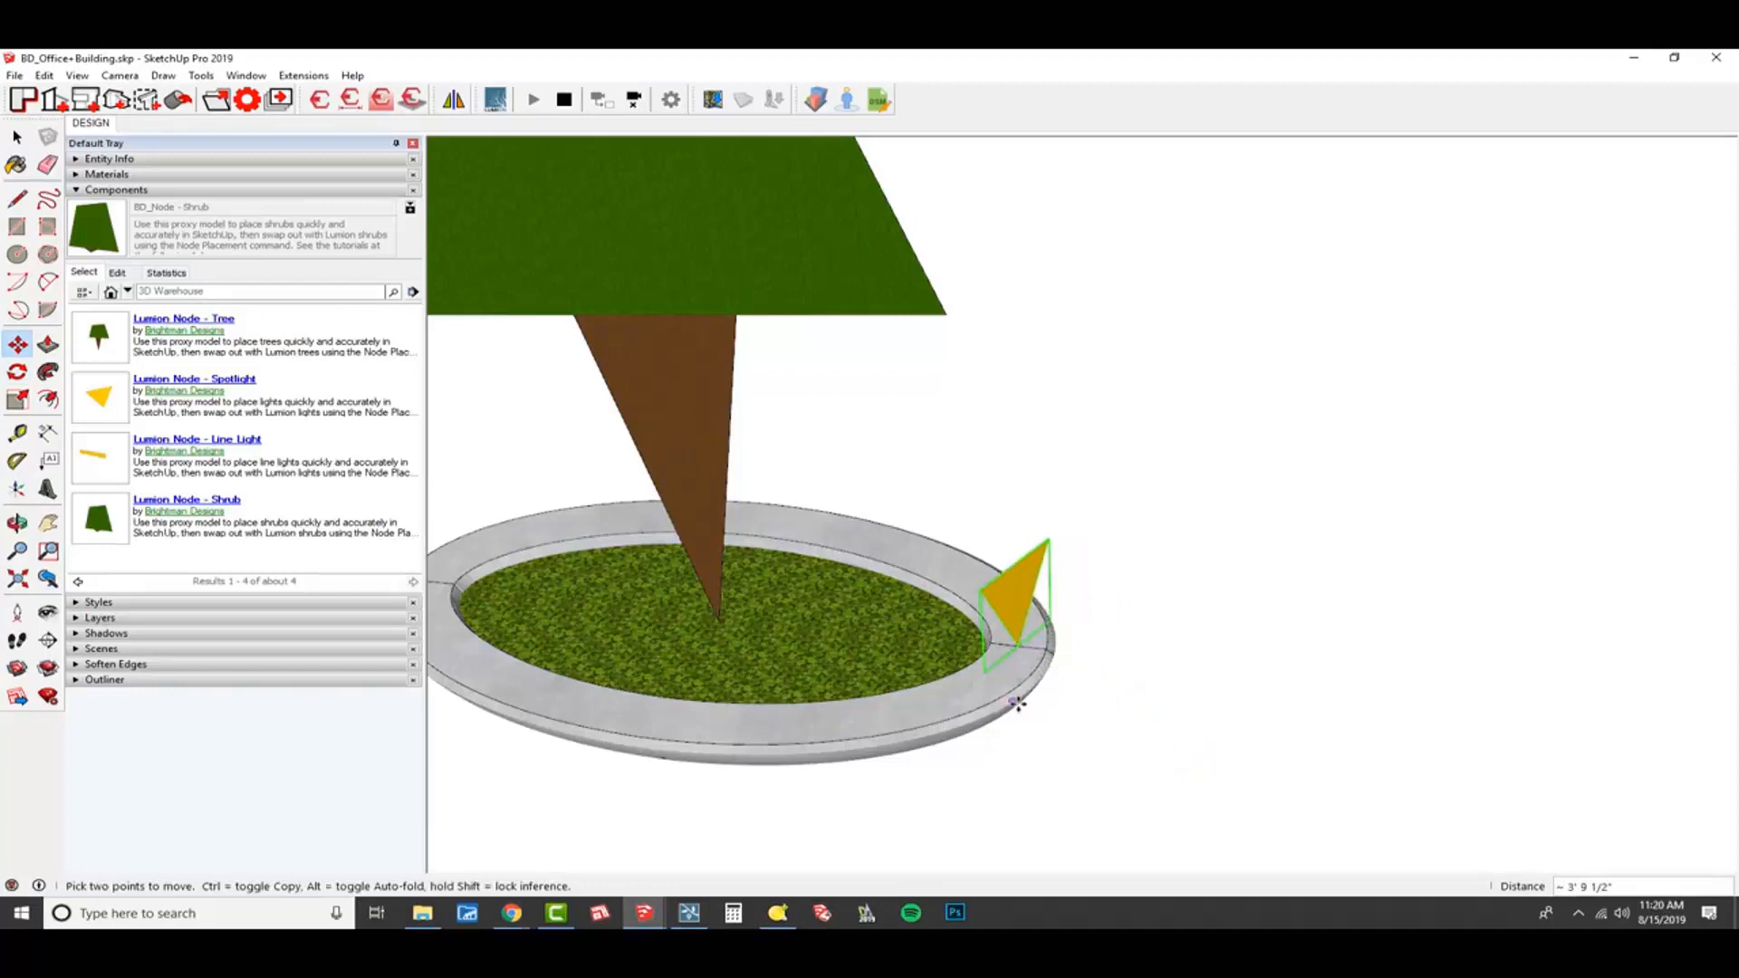
Copy the spotlight node by its origin to the rim seam at the opposite end of the planter.
{"action": "key", "text": "ctrl"}
{"action": "left_click", "coordinate": [1016, 647]}
{"action": "scroll", "coordinate": [1016, 647], "scroll_direction": "down", "scroll_amount": 1}
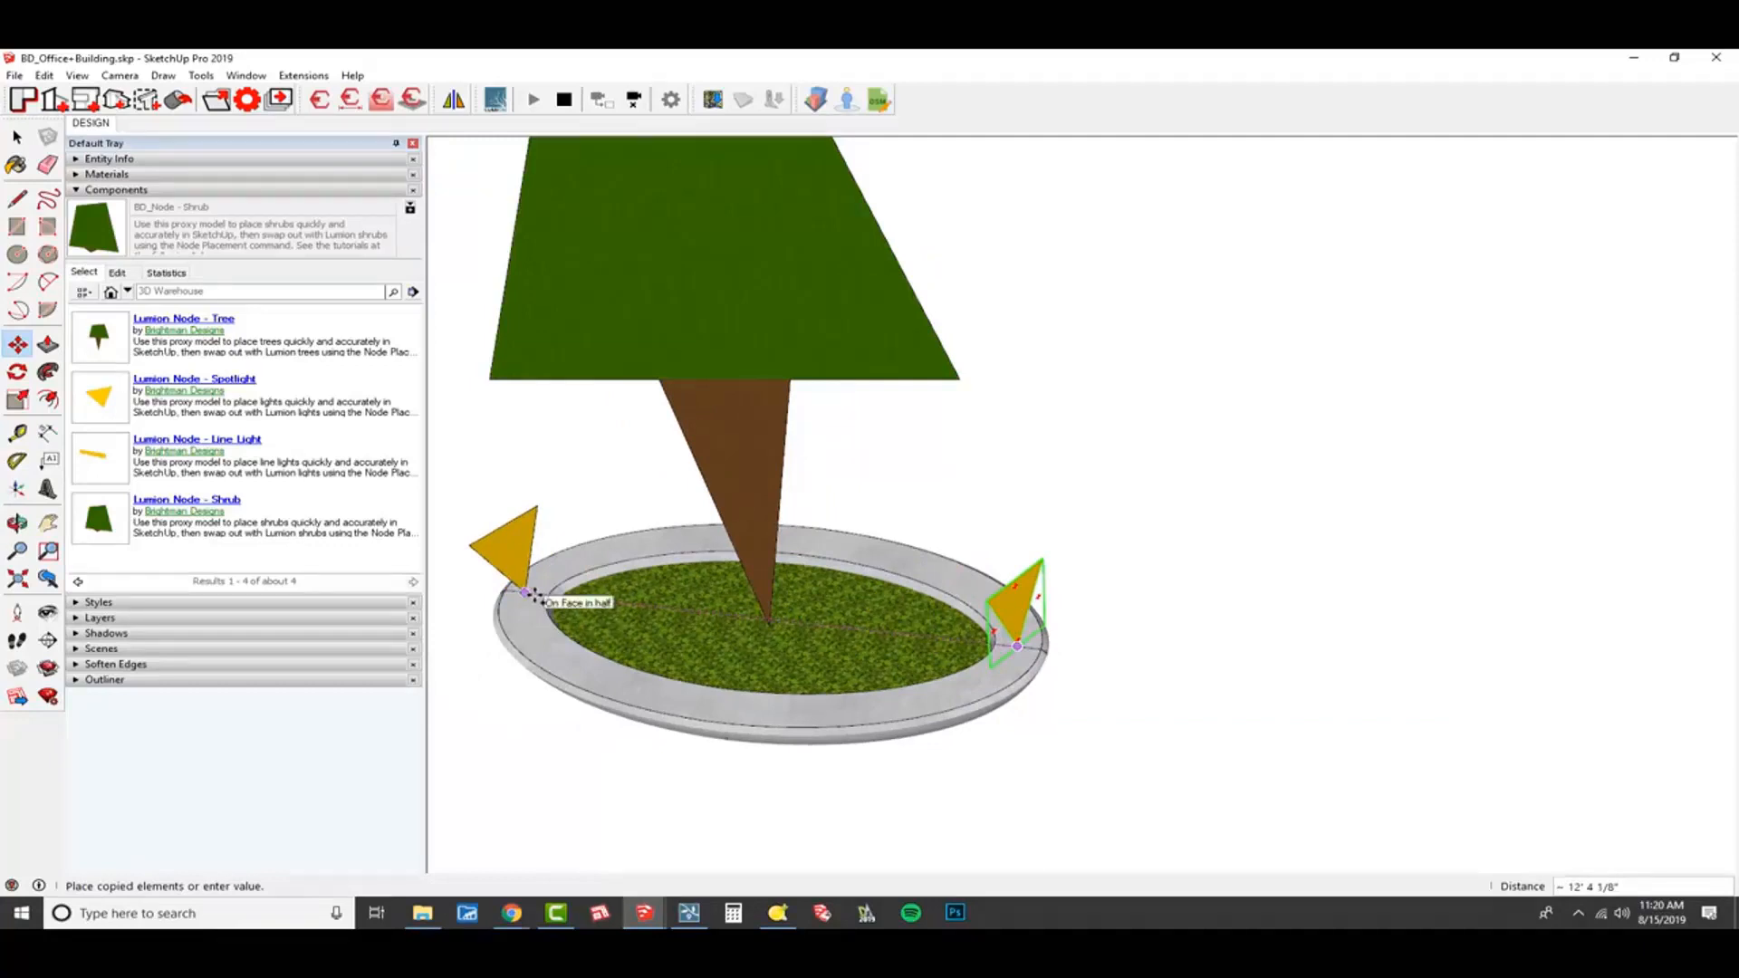
{"action": "scroll", "coordinate": [534, 595], "scroll_direction": "up", "scroll_amount": 2}
{"action": "left_click", "coordinate": [524, 595]}
{"action": "scroll", "coordinate": [809, 684], "scroll_direction": "down", "scroll_amount": 2}
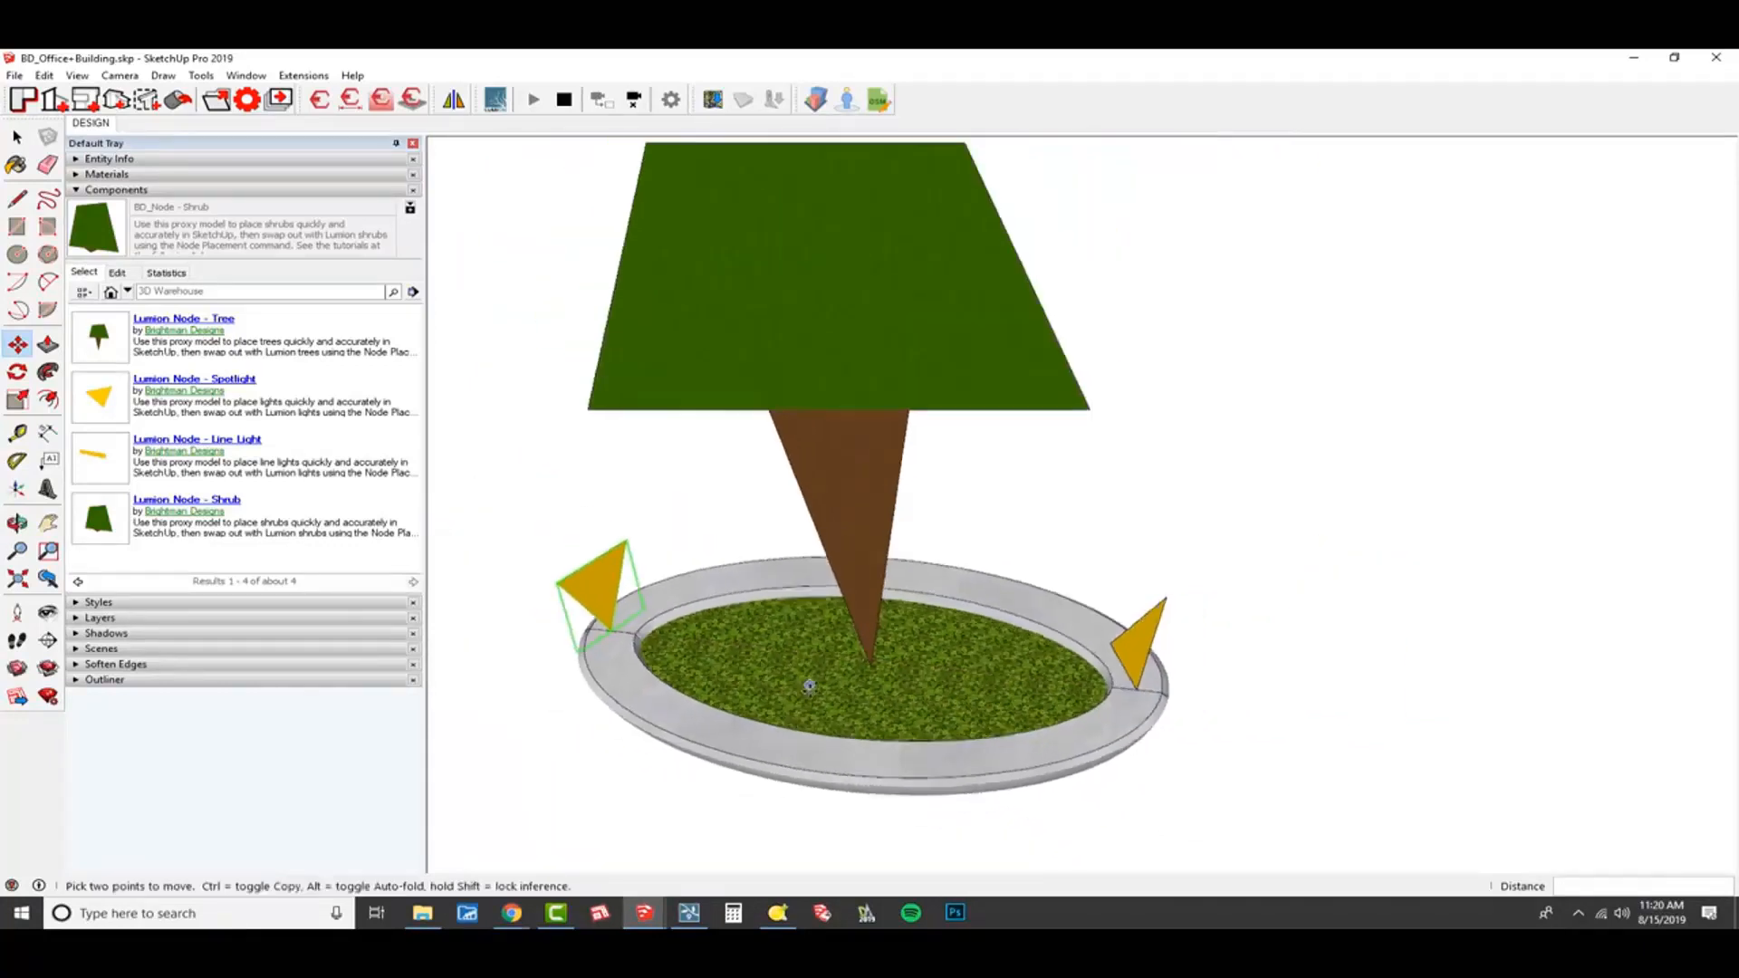
Copy the tree node and both spotlight nodes together to the matching position on the next planter in the row.
{"action": "middle_click_drag", "start_coordinate": [809, 684], "coordinate": [1048, 594]}
{"action": "scroll", "coordinate": [1049, 636], "scroll_direction": "down", "scroll_amount": 3}
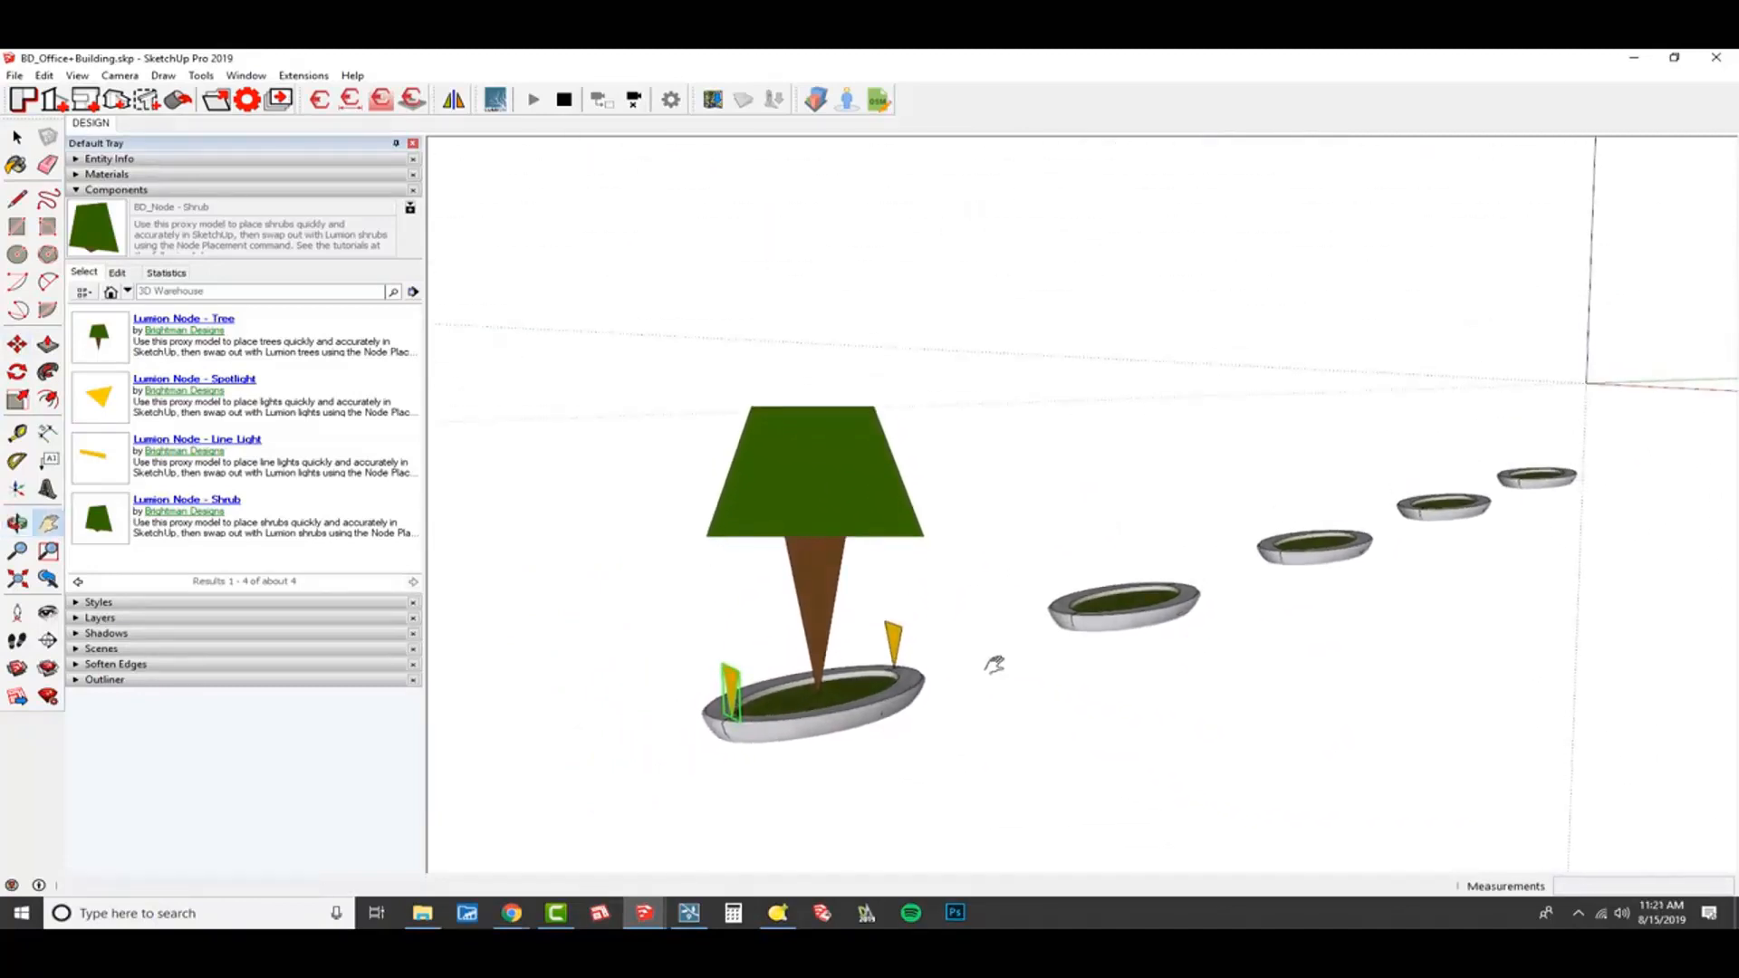
{"action": "key", "text": "space"}
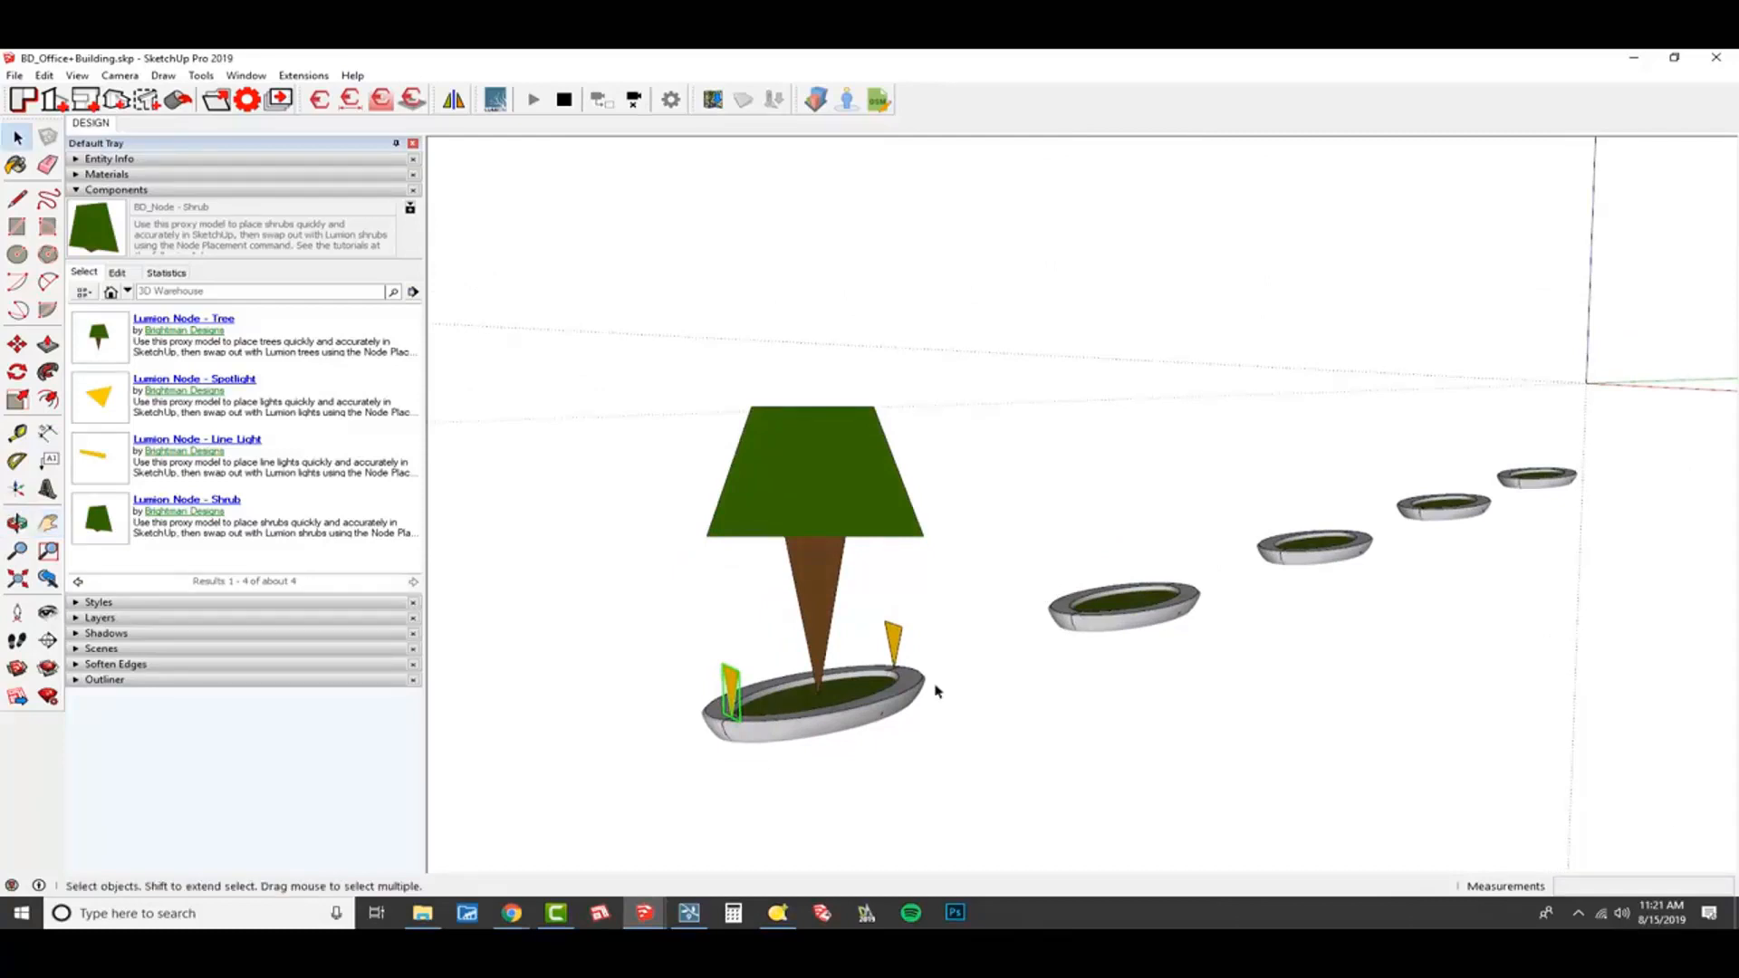
{"action": "left_click", "coordinate": [895, 643], "text": "shift"}
{"action": "left_click", "coordinate": [846, 481], "text": "shift"}
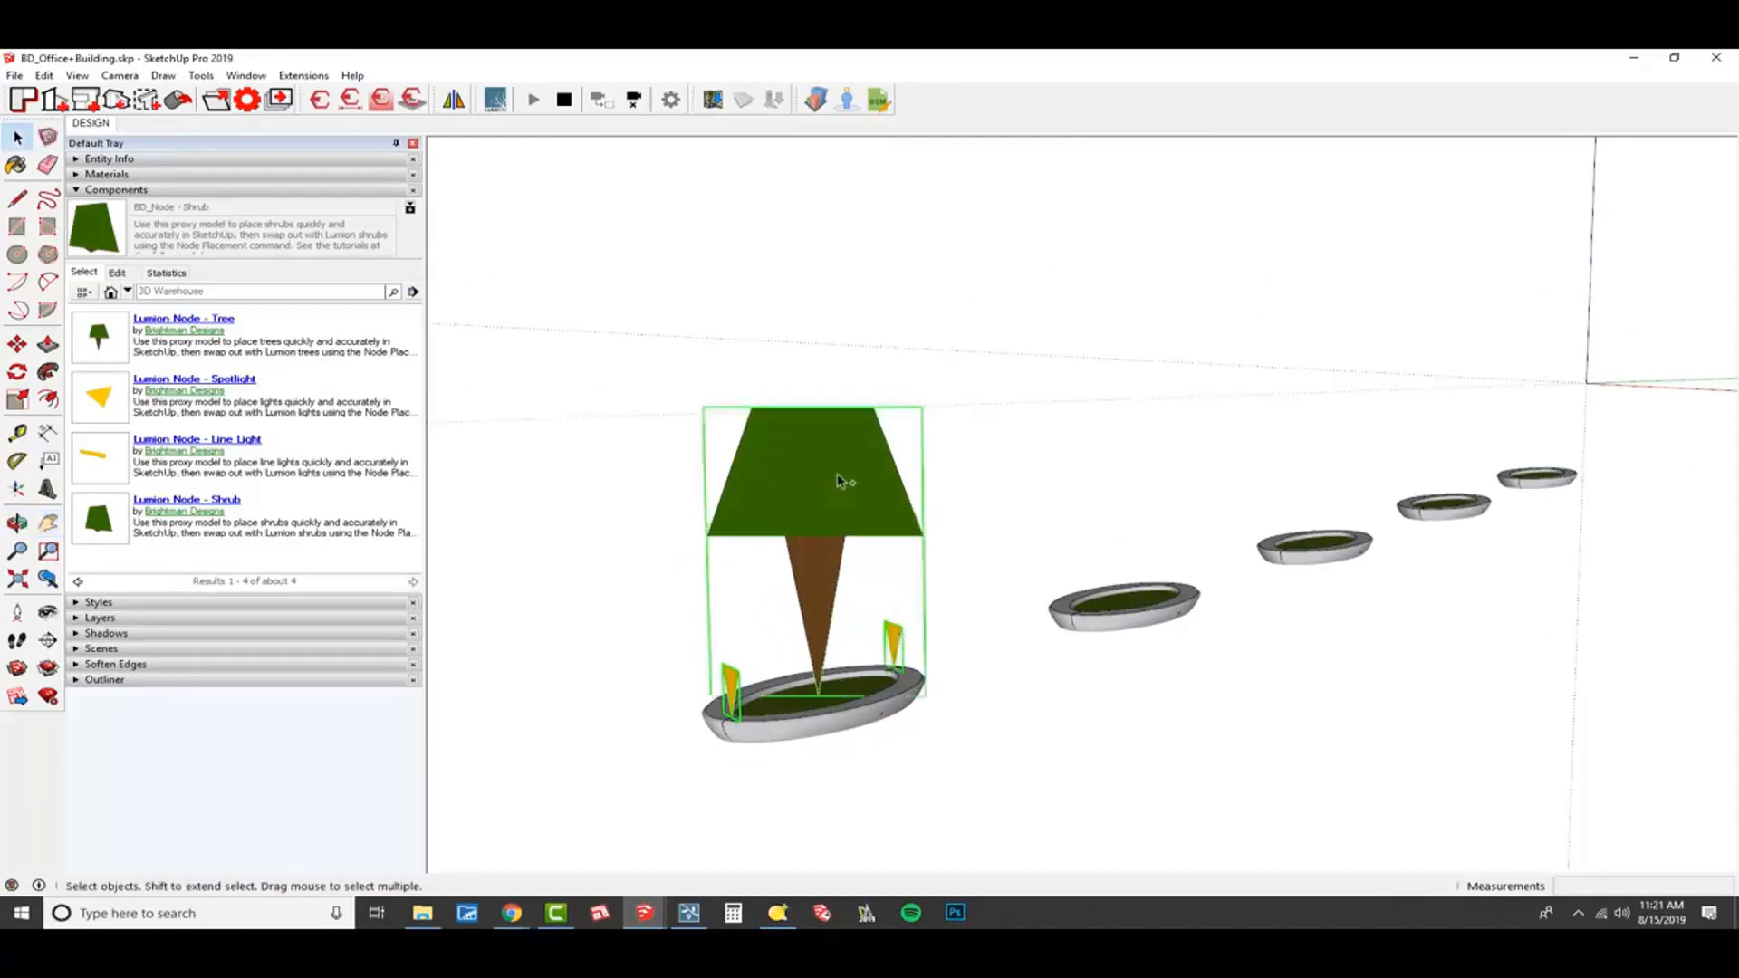
{"action": "scroll", "coordinate": [841, 681], "scroll_direction": "up", "scroll_amount": 10}
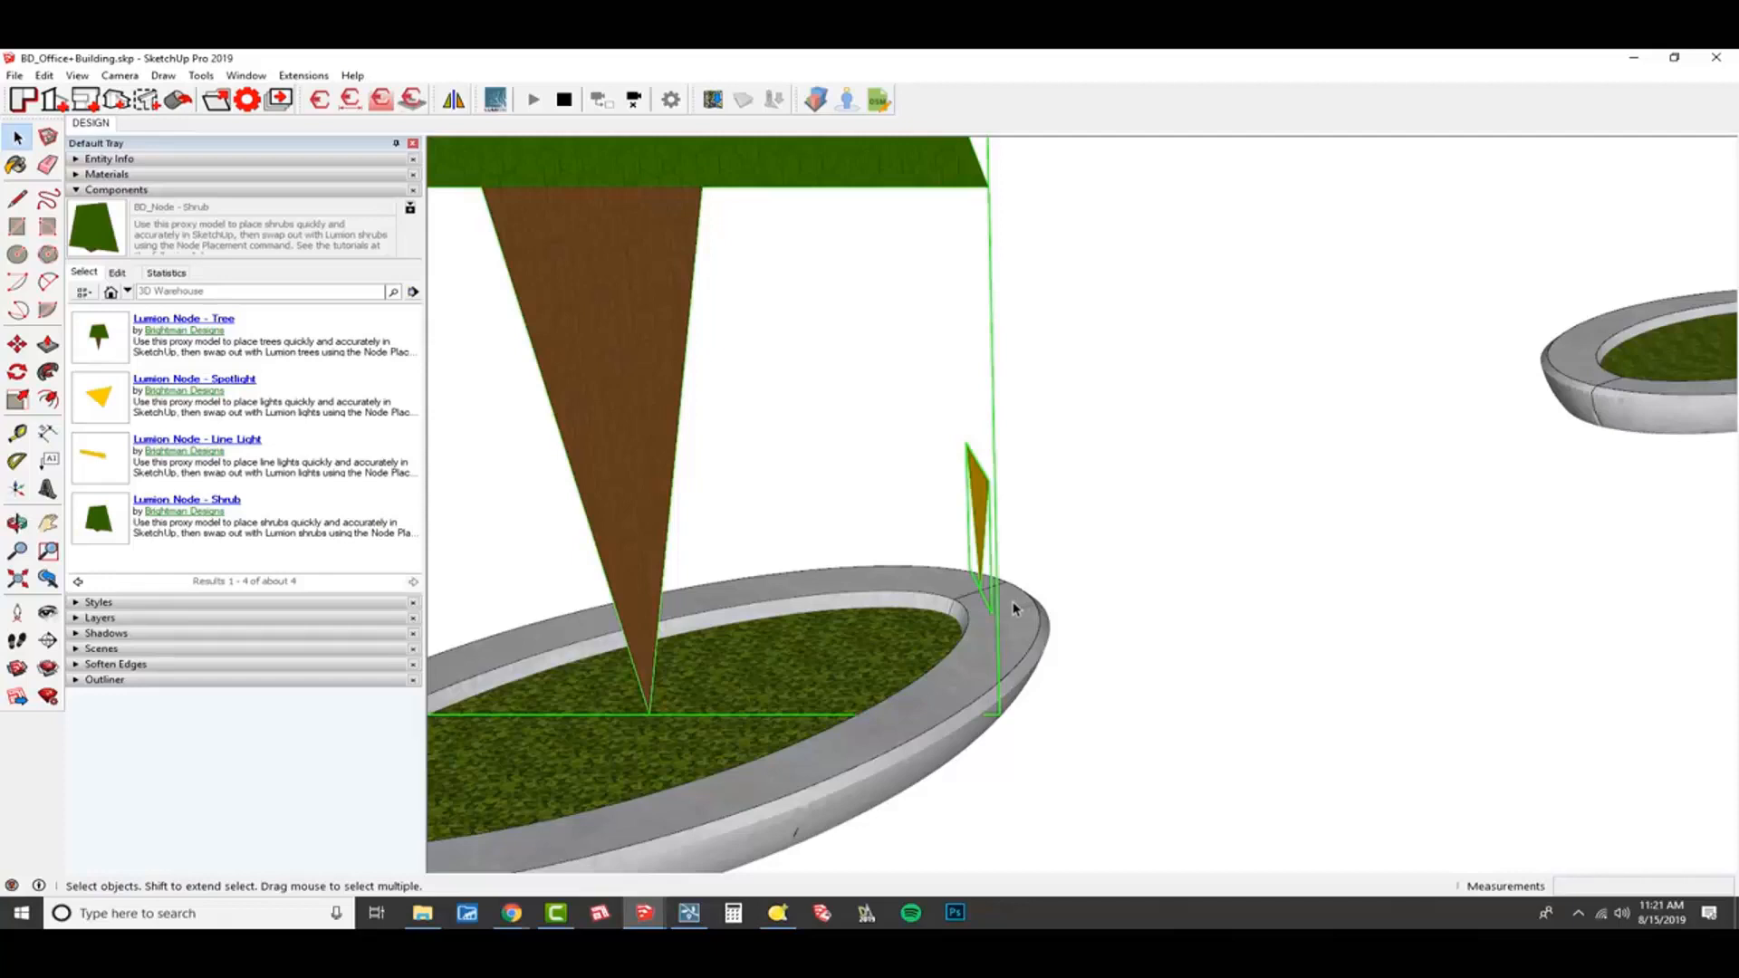
{"action": "key", "text": "m"}
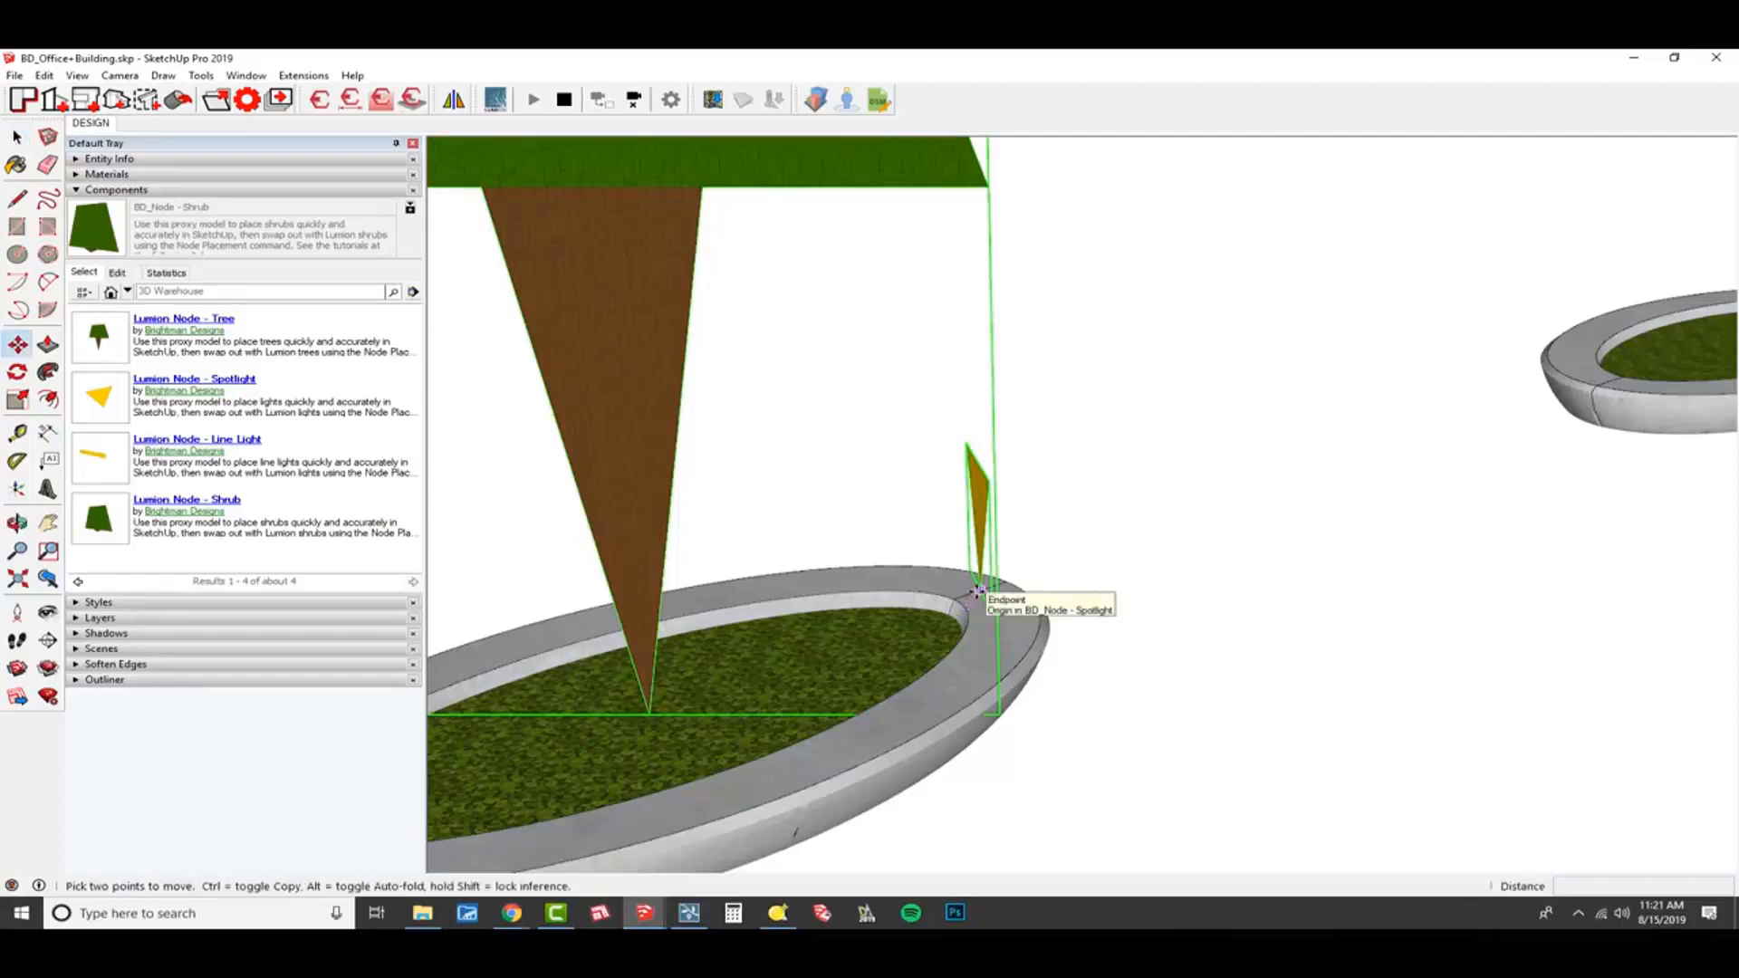
{"action": "left_click", "coordinate": [979, 591]}
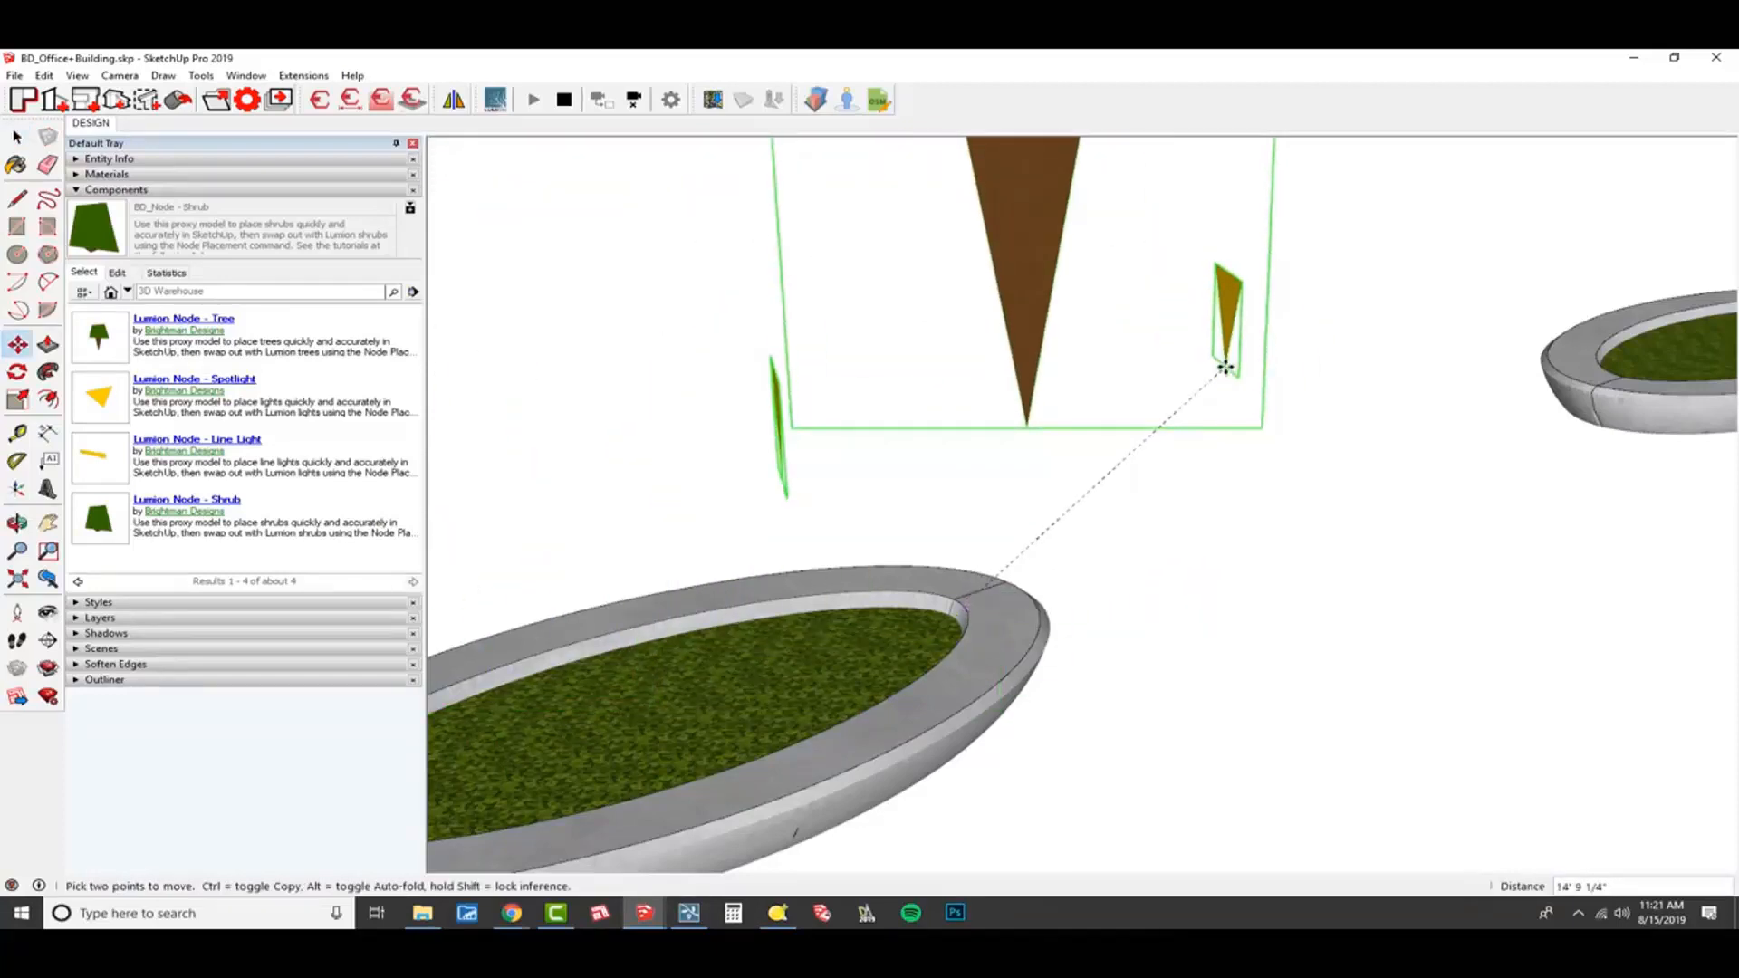
{"action": "key", "text": "ctrl"}
{"action": "scroll", "coordinate": [1225, 367], "scroll_direction": "down", "scroll_amount": 2}
{"action": "scroll", "coordinate": [1150, 462], "scroll_direction": "down", "scroll_amount": 3}
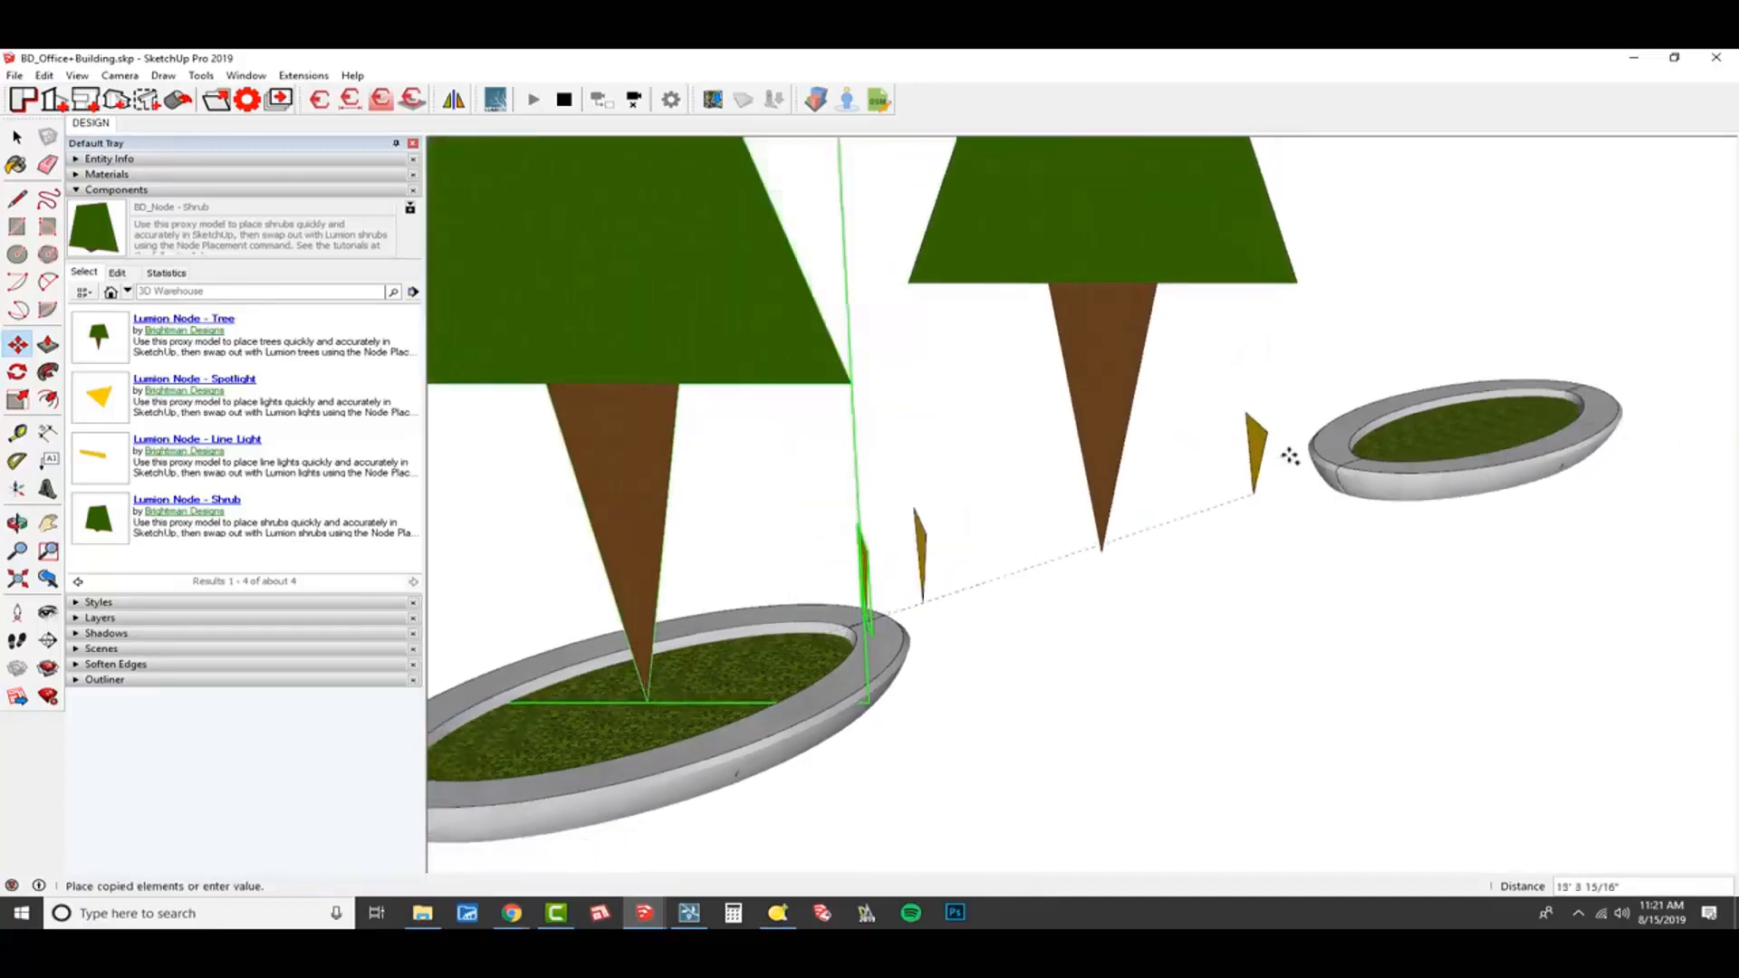
{"action": "middle_click_drag", "start_coordinate": [1434, 434], "coordinate": [1002, 629], "text": "shift"}
{"action": "scroll", "coordinate": [1010, 625], "scroll_direction": "up", "scroll_amount": 4}
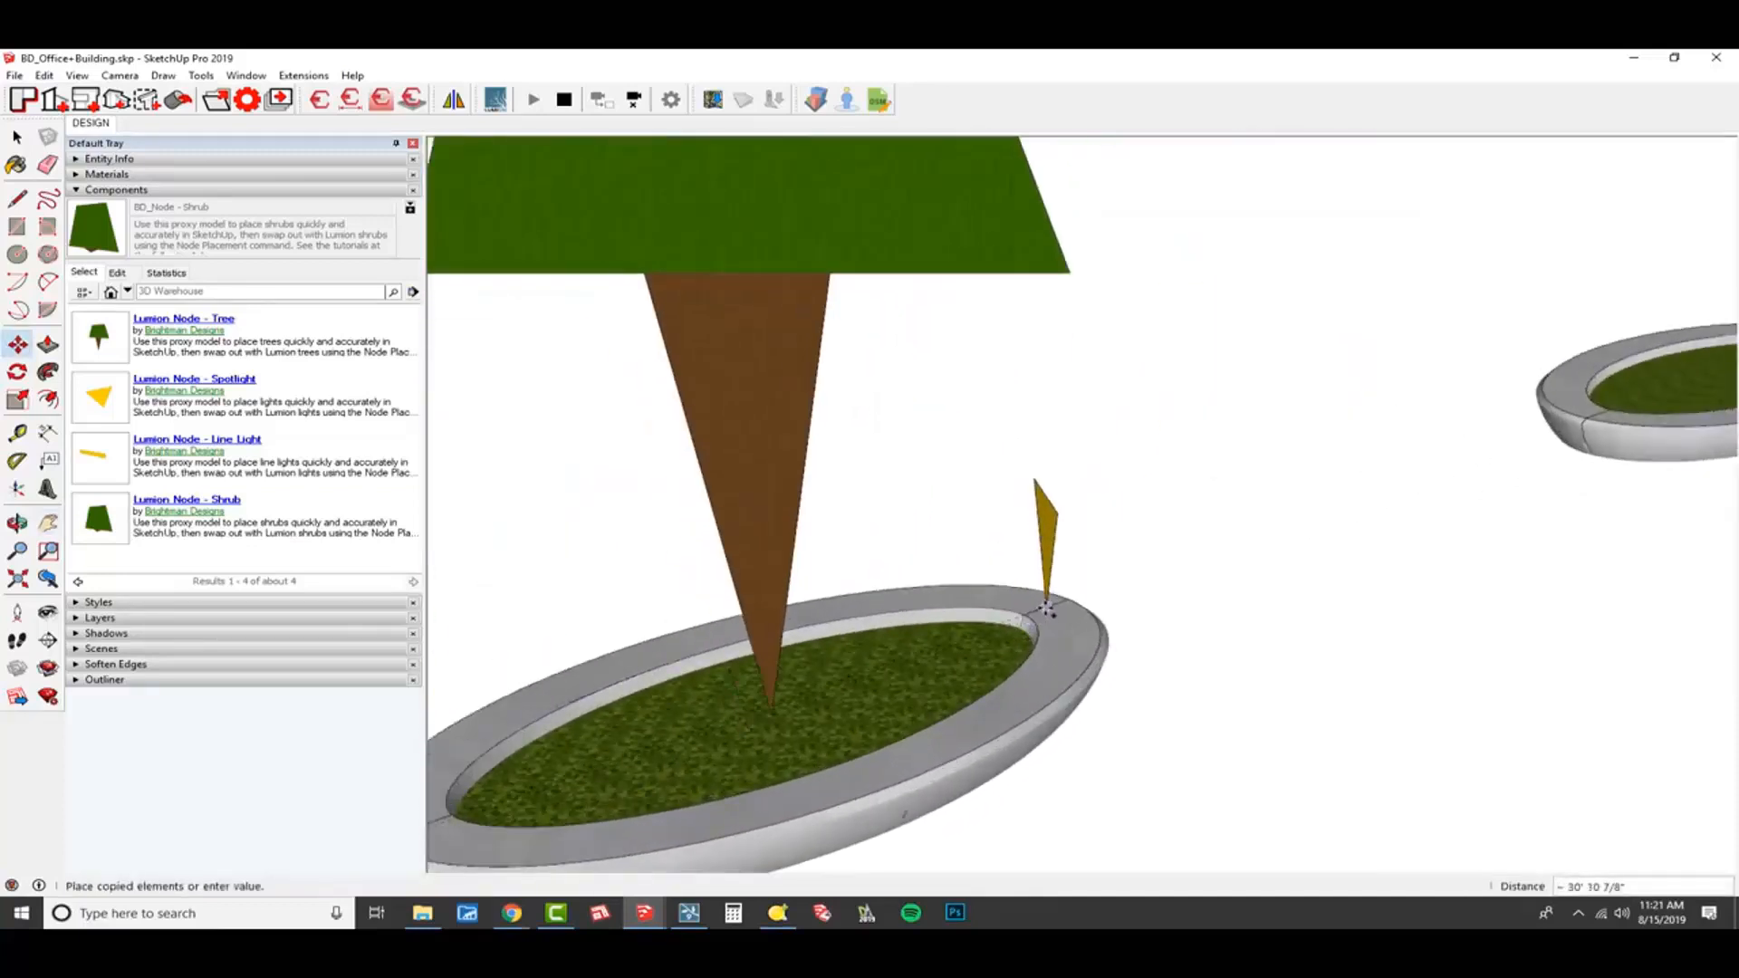
{"action": "left_click", "coordinate": [1048, 606]}
{"action": "scroll", "coordinate": [1048, 606], "scroll_direction": "down", "scroll_amount": 8}
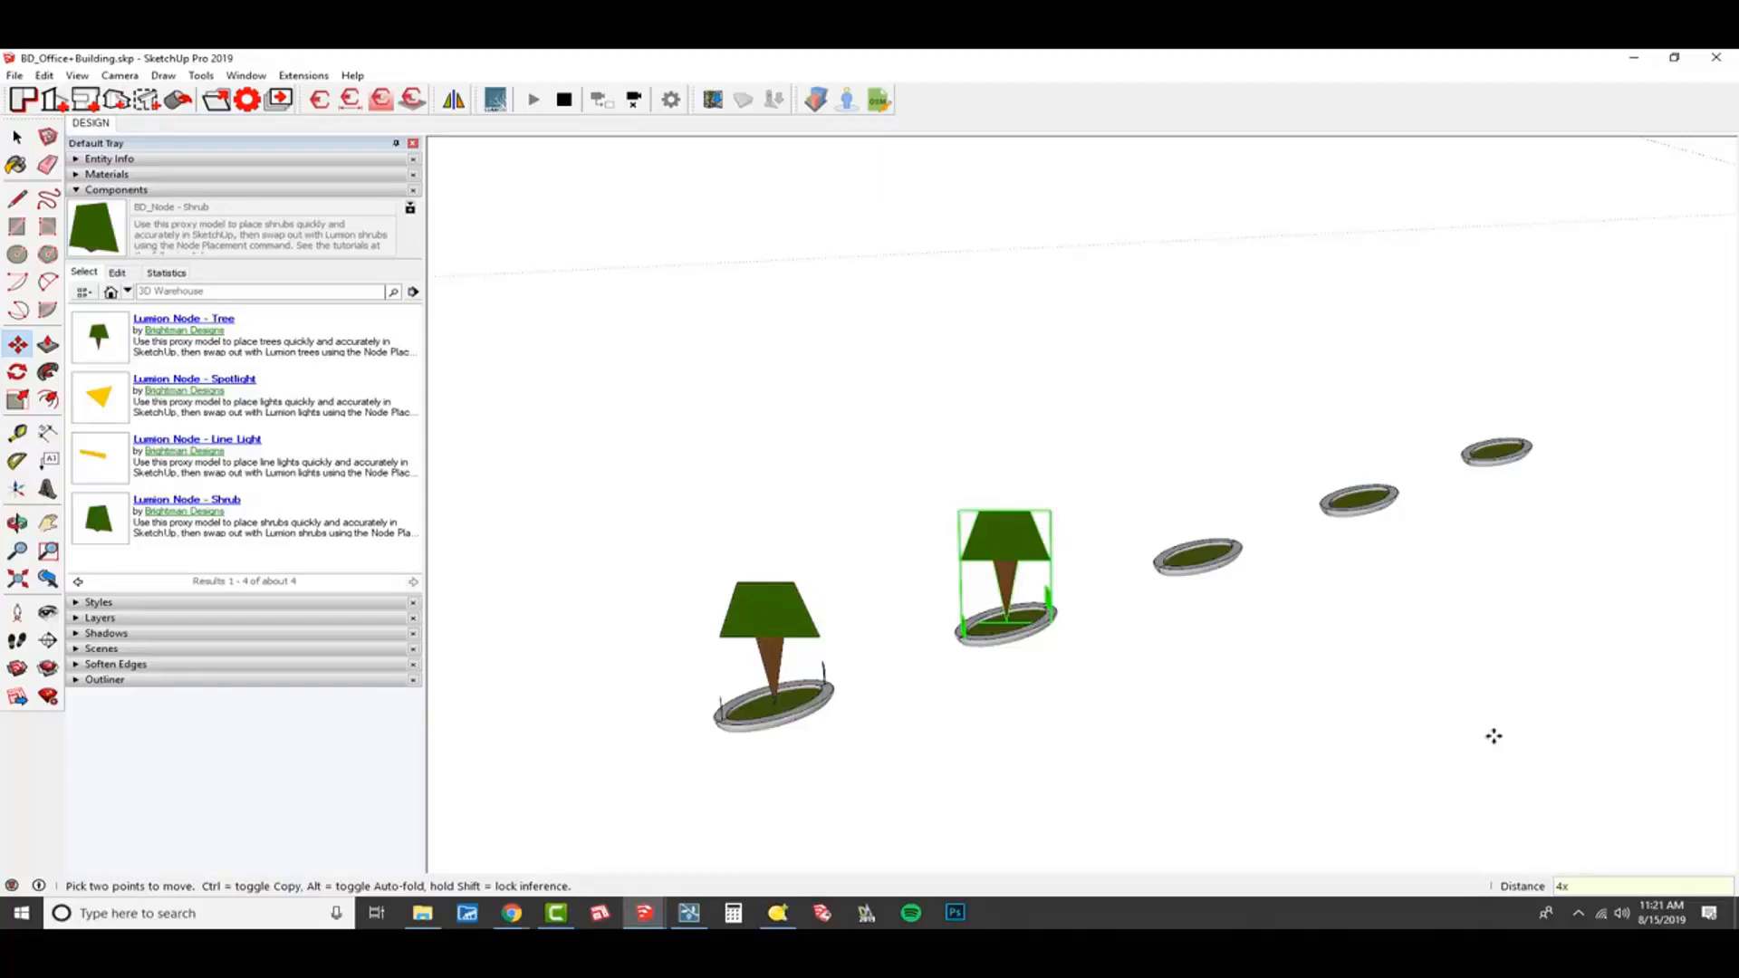
Repeat the tree and spotlight node copy with 4x to fill the remaining planters in the row.
{"action": "key", "text": "Return"}
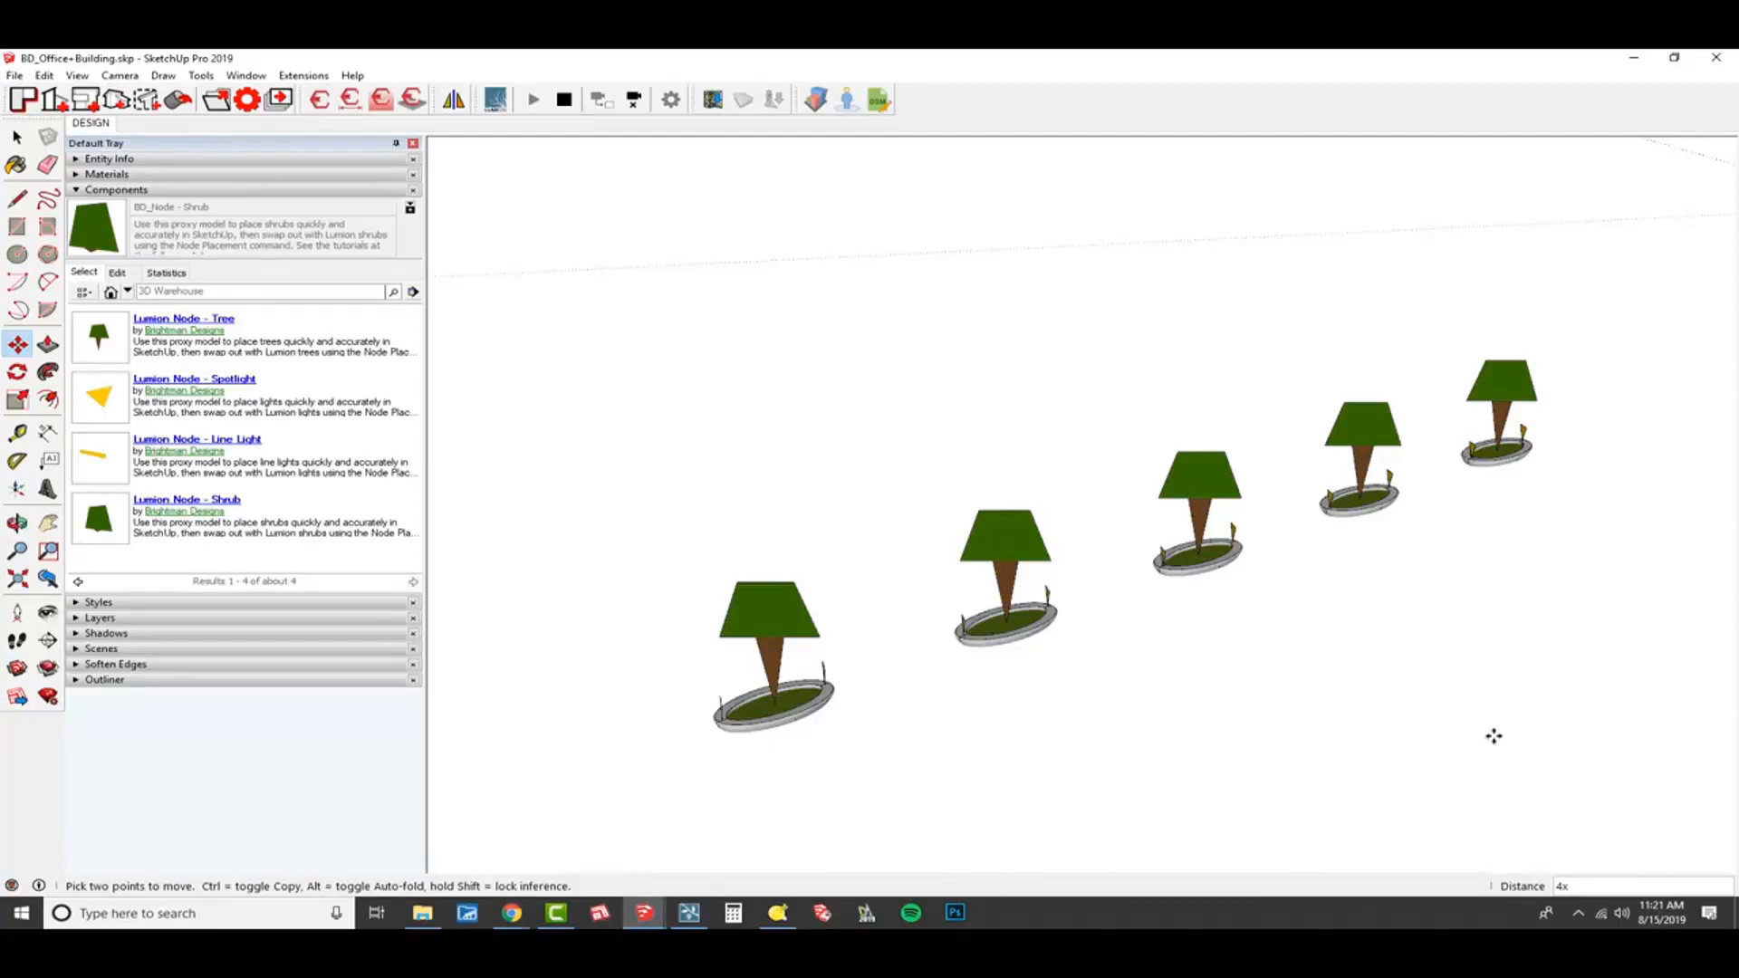
{"action": "key", "text": "space"}
{"action": "mouse_move", "coordinate": [1169, 641]}
{"action": "middle_mouse_down"}
{"action": "mouse_move", "coordinate": [1177, 582]}
{"action": "mouse_move", "coordinate": [1244, 555]}
{"action": "mouse_move", "coordinate": [1258, 521]}
{"action": "middle_mouse_up"}
View the model side by side with Lumion to compare the synced tree and spotlight nodes, and return SketchUp to full screen.
{"action": "mouse_move", "coordinate": [1085, 64]}
{"action": "left_mouse_down"}
{"action": "mouse_move", "coordinate": [620, 447]}
{"action": "mouse_move", "coordinate": [0, 429]}
{"action": "left_mouse_up"}
{"action": "scroll", "coordinate": [505, 421], "scroll_direction": "up", "scroll_amount": 2}
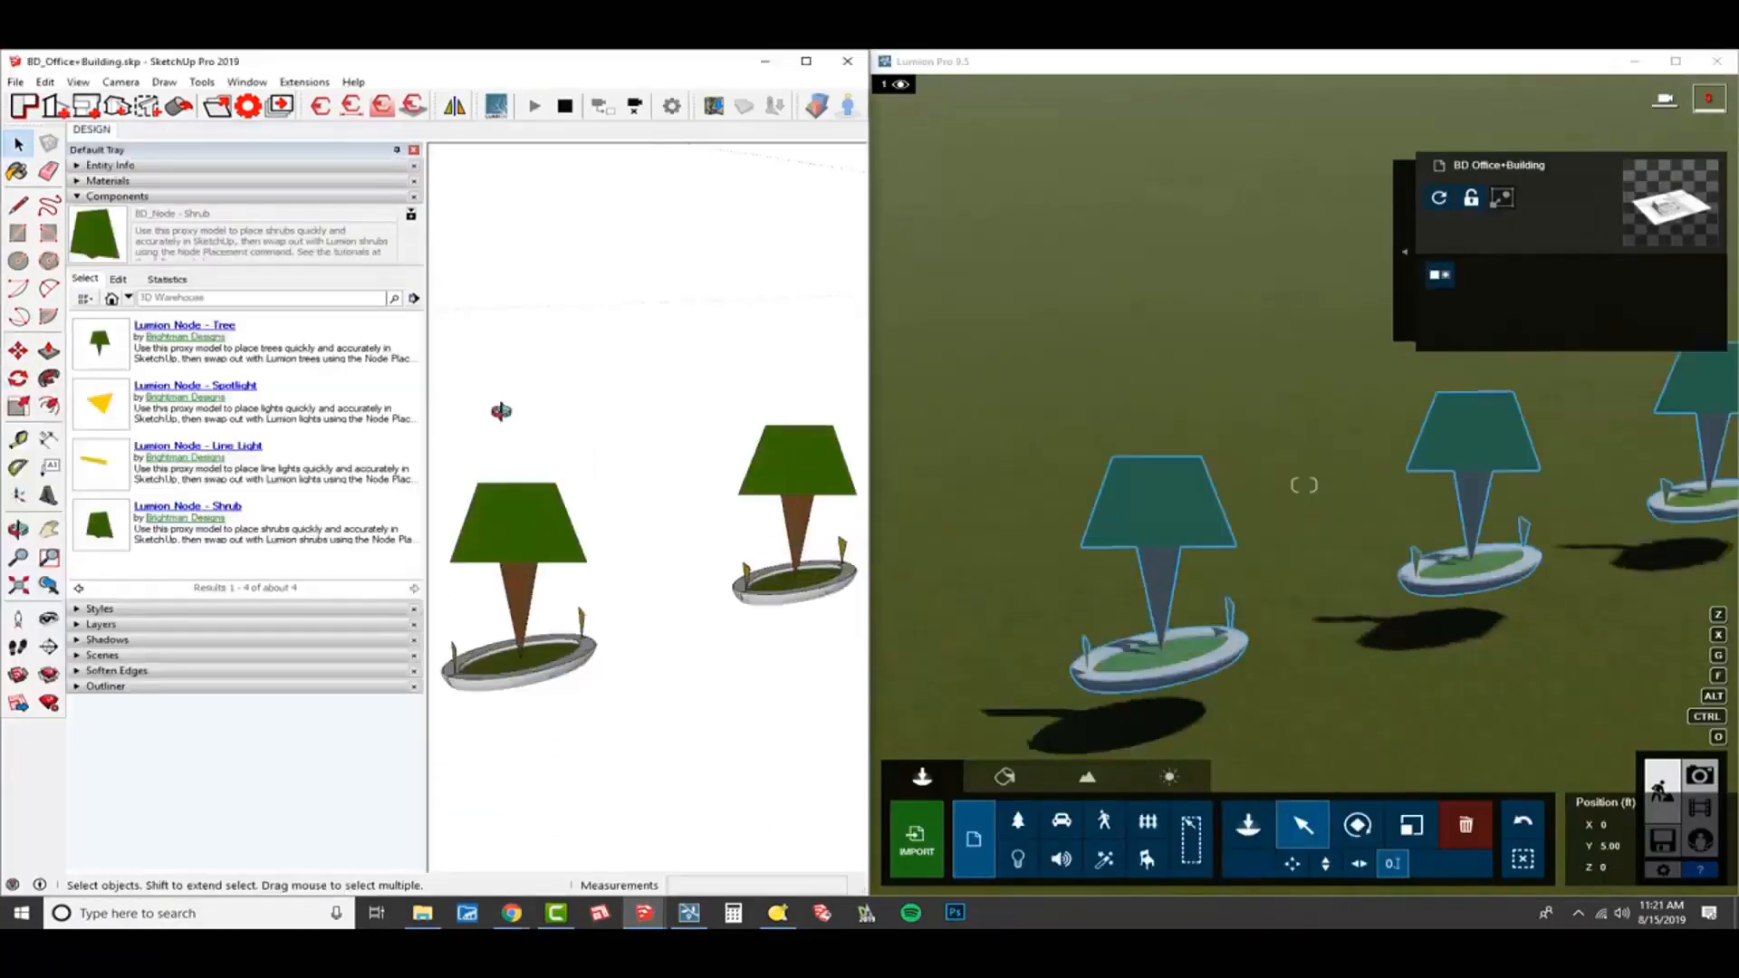
{"action": "mouse_move", "coordinate": [549, 515]}
{"action": "middle_mouse_down"}
{"action": "mouse_move", "coordinate": [482, 517]}
{"action": "mouse_move", "coordinate": [729, 466]}
{"action": "middle_mouse_up"}
{"action": "scroll", "coordinate": [482, 518], "scroll_direction": "down", "scroll_amount": 3}
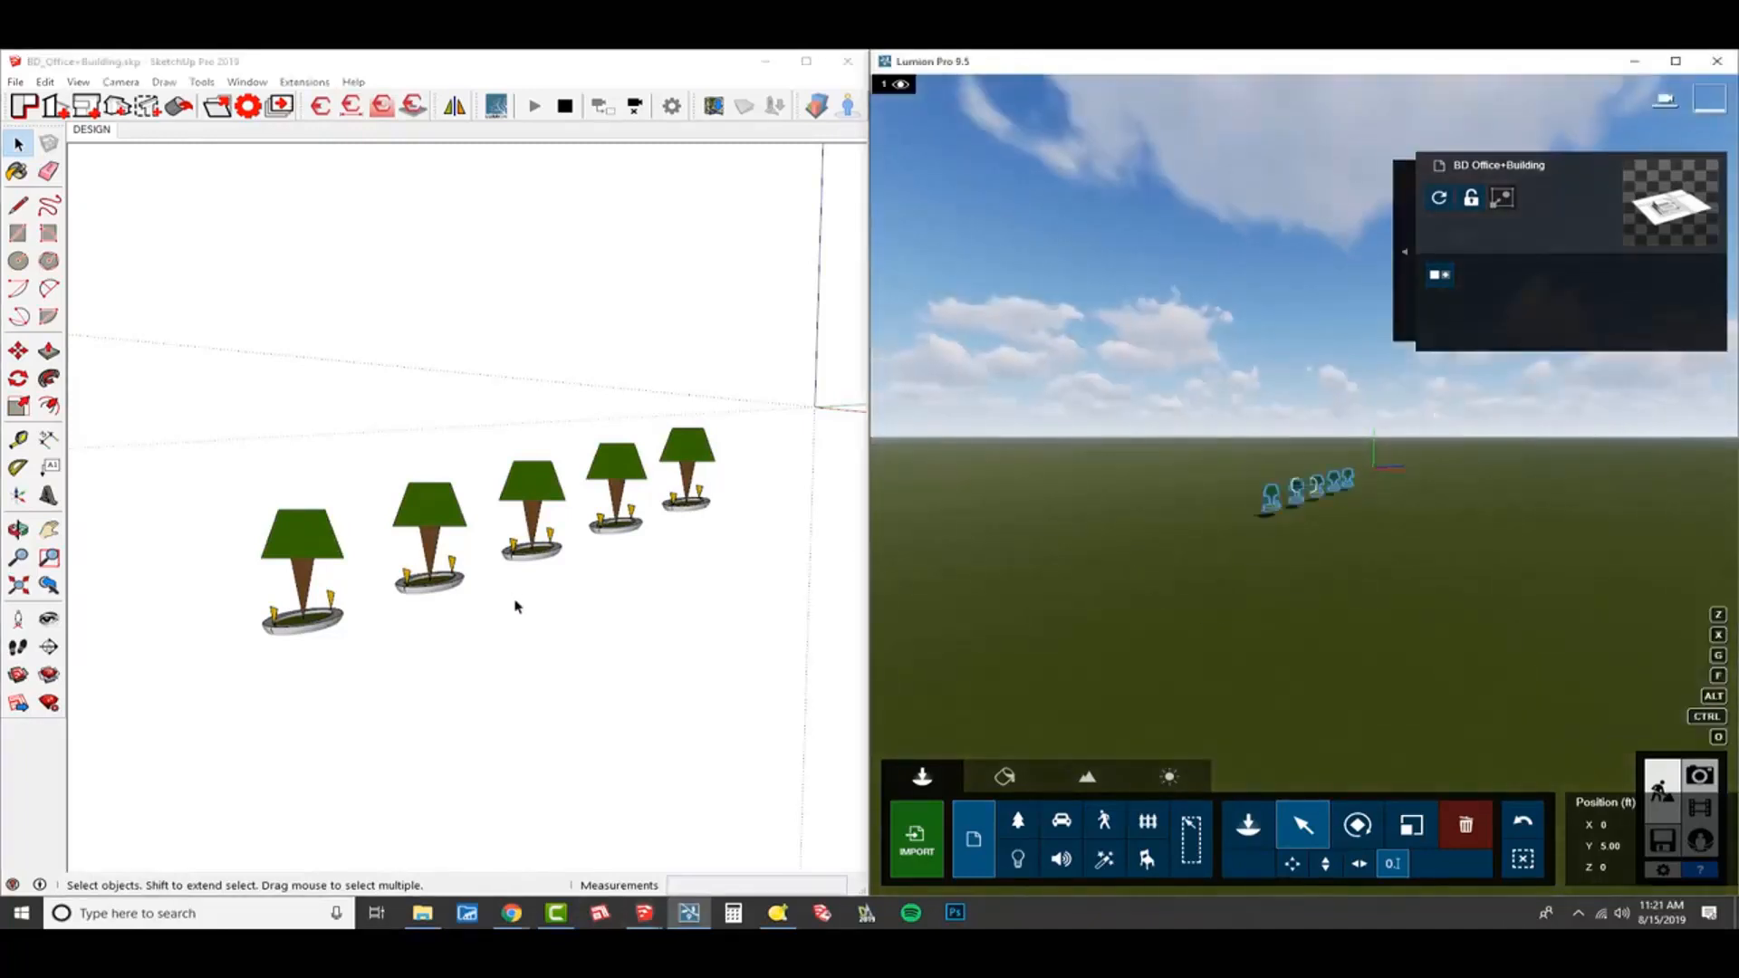
{"action": "mouse_move", "coordinate": [517, 601]}
{"action": "middle_mouse_down"}
{"action": "mouse_move", "coordinate": [456, 617]}
{"action": "mouse_move", "coordinate": [435, 602]}
{"action": "mouse_move", "coordinate": [475, 634]}
{"action": "middle_mouse_up"}
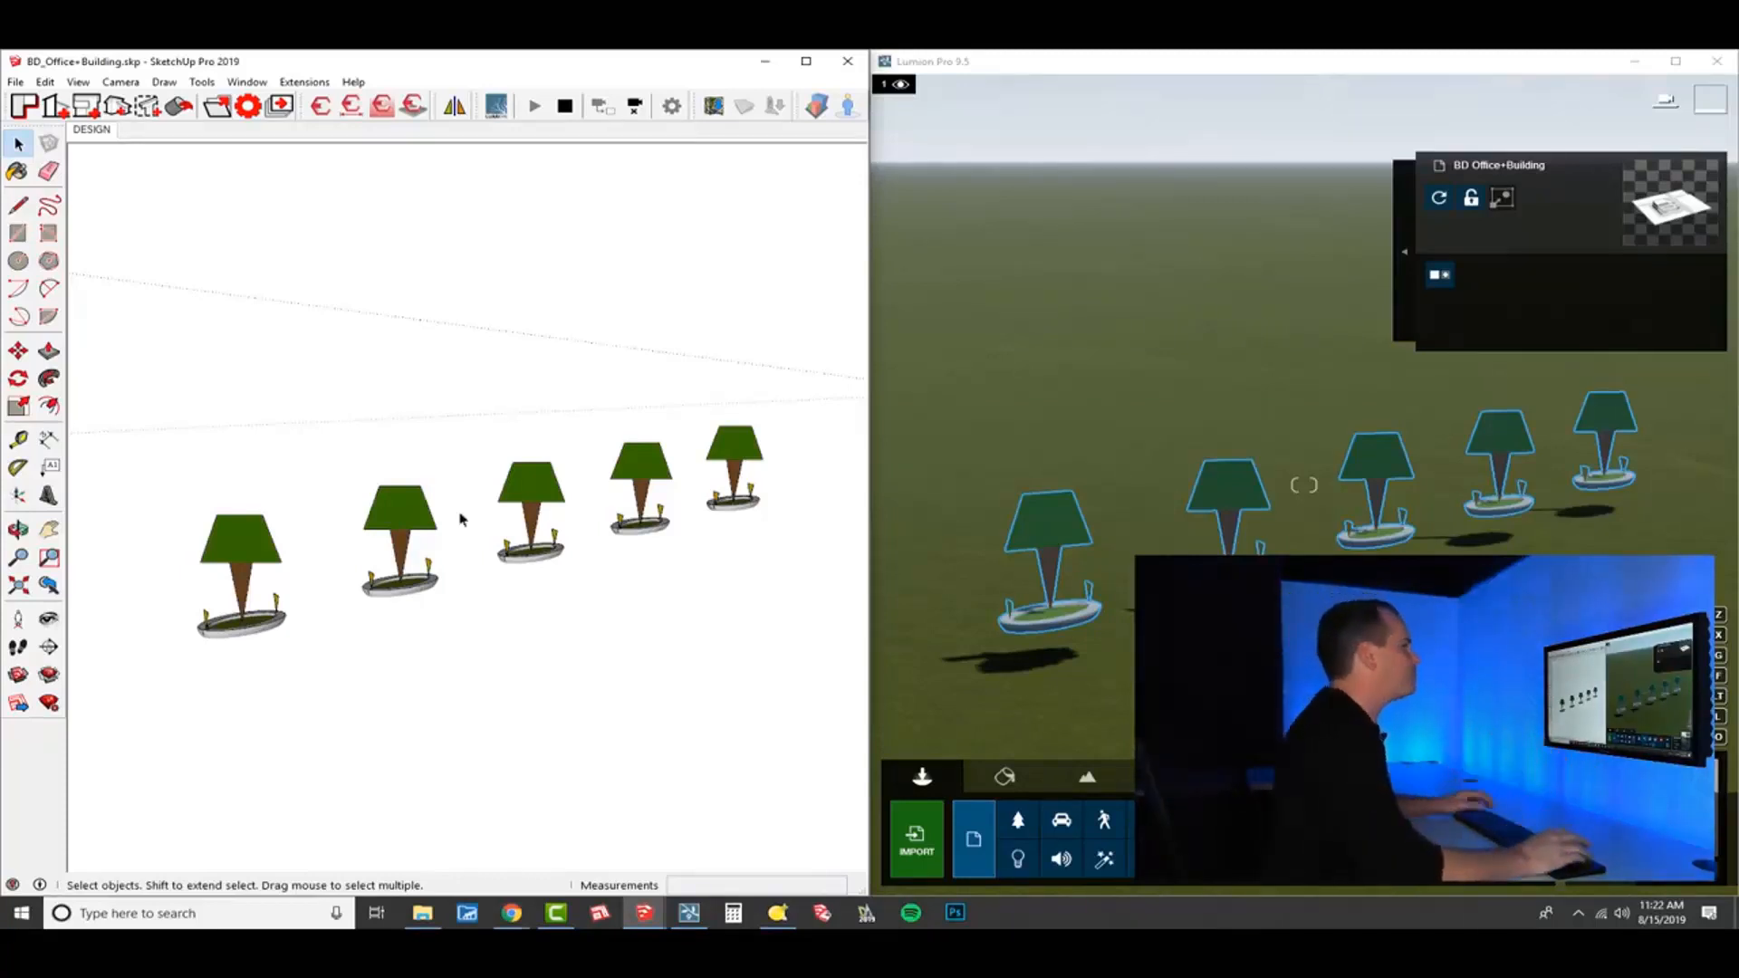
{"action": "left_click", "coordinate": [806, 60]}
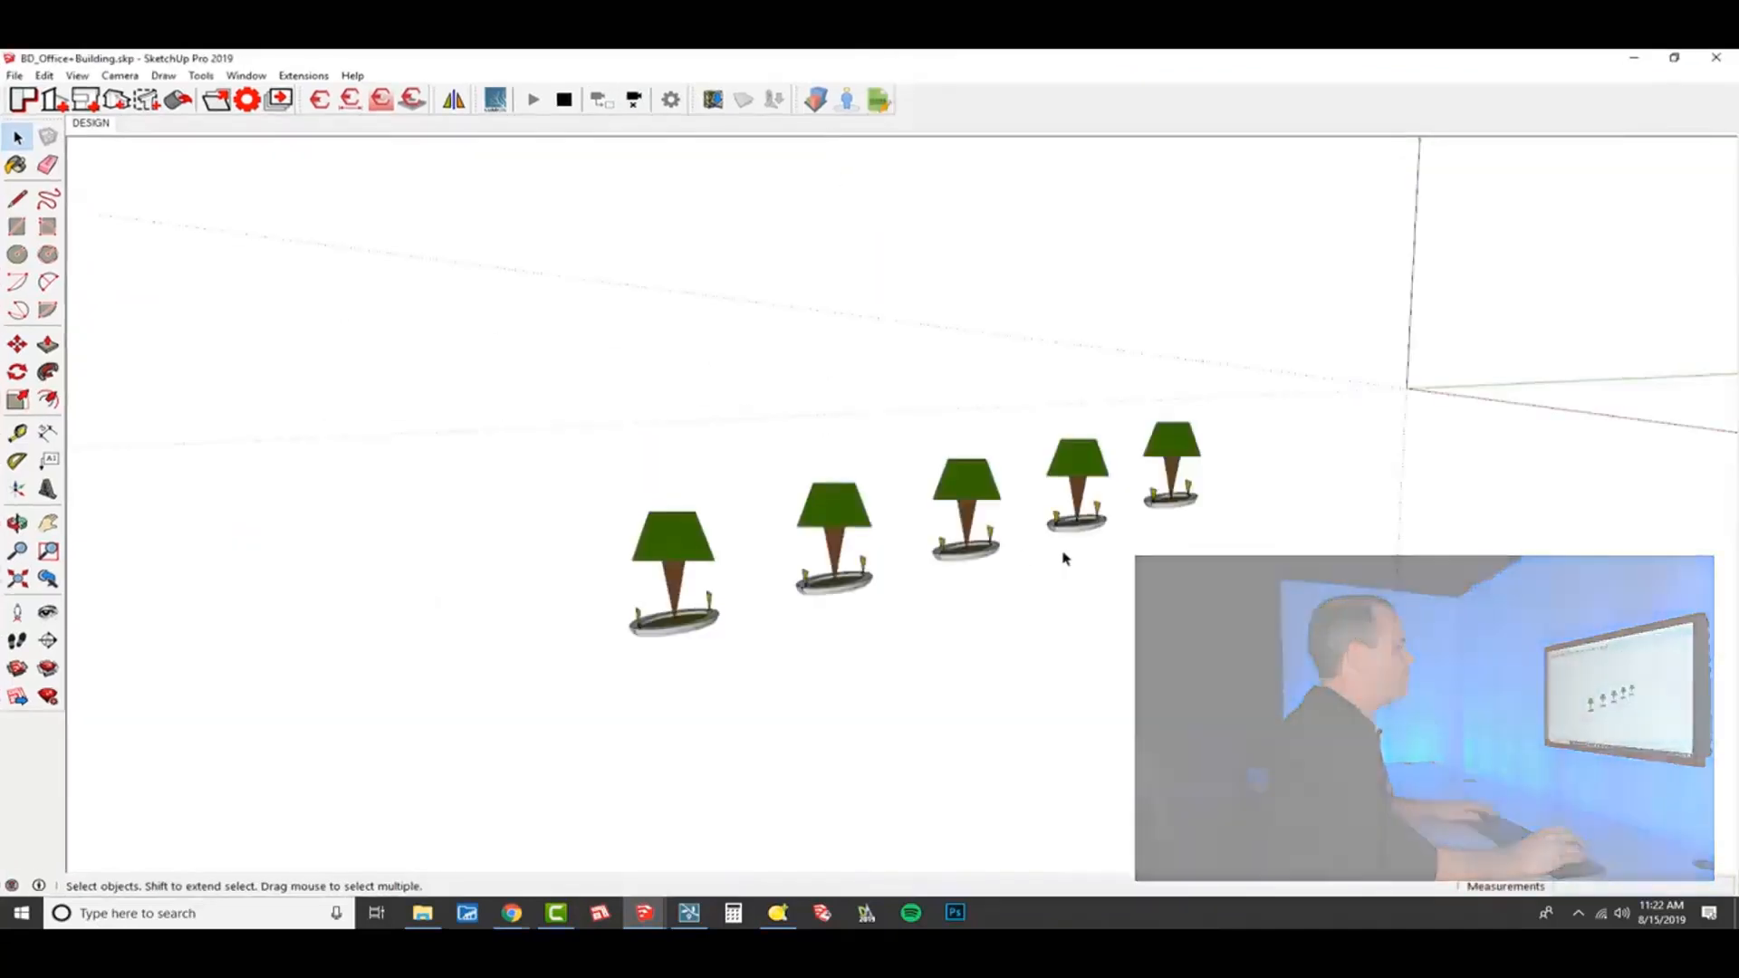
Select the five tree nodes across the row of planters.
{"action": "middle_click_drag", "start_coordinate": [1067, 555], "coordinate": [1083, 492]}
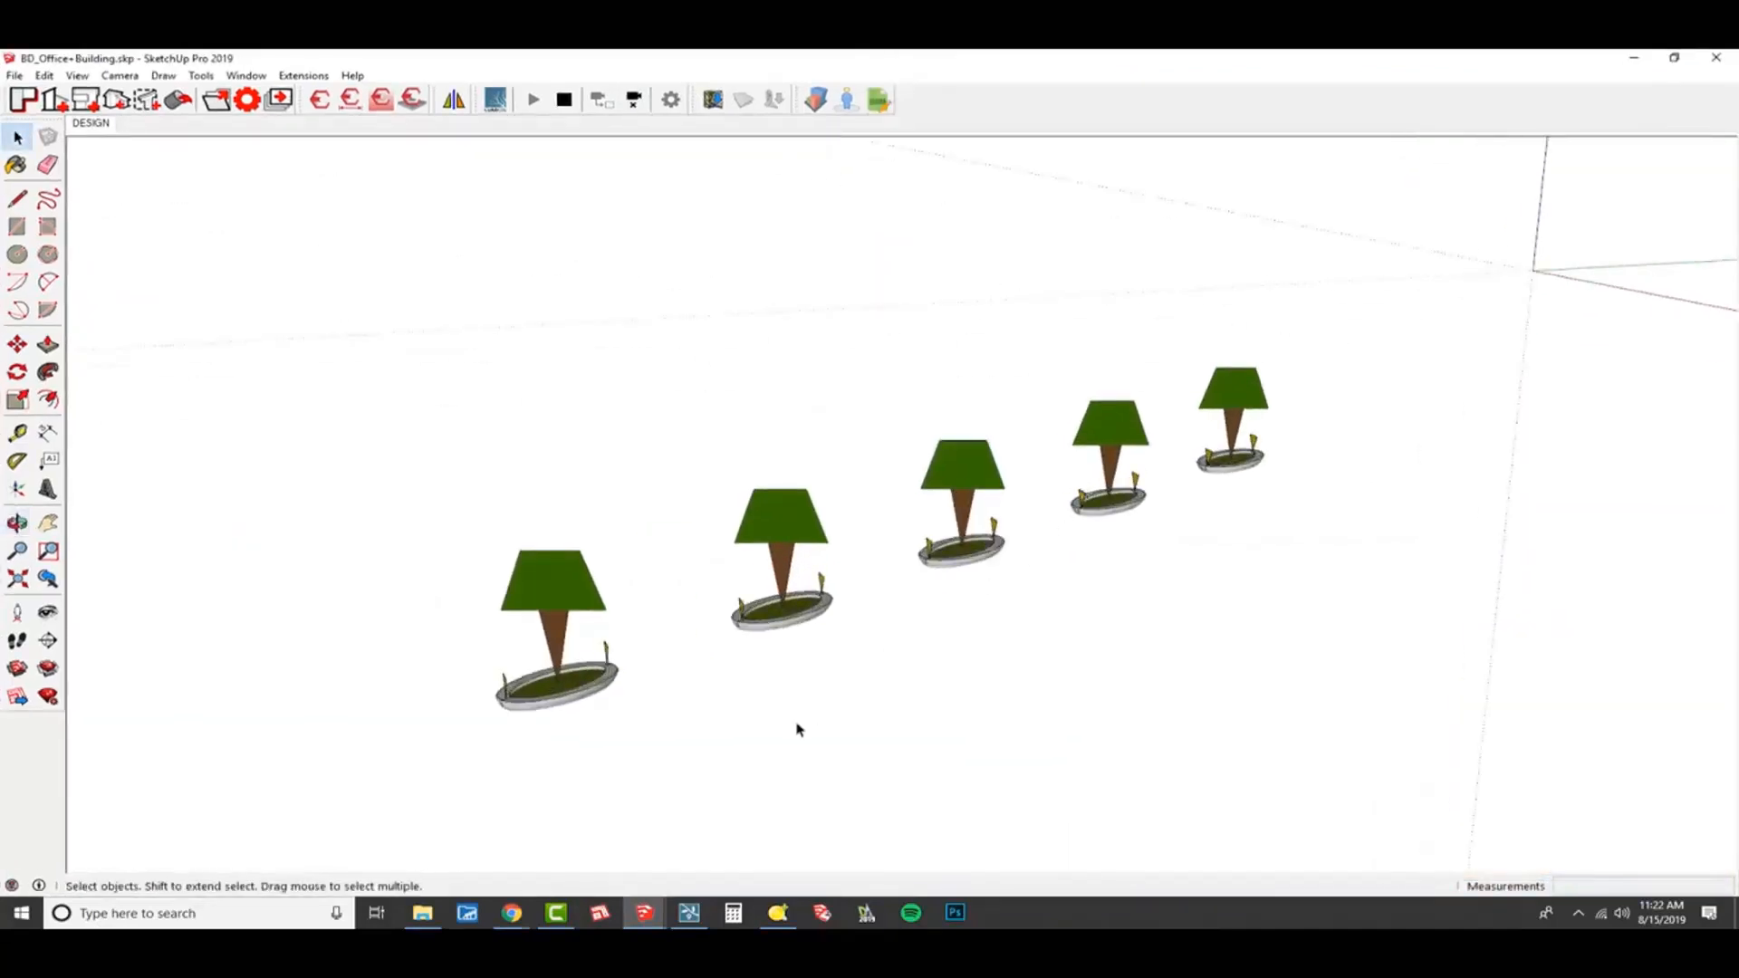
{"action": "middle_click_drag", "start_coordinate": [796, 725], "coordinate": [839, 649]}
{"action": "middle_click_drag", "start_coordinate": [978, 606], "coordinate": [872, 640]}
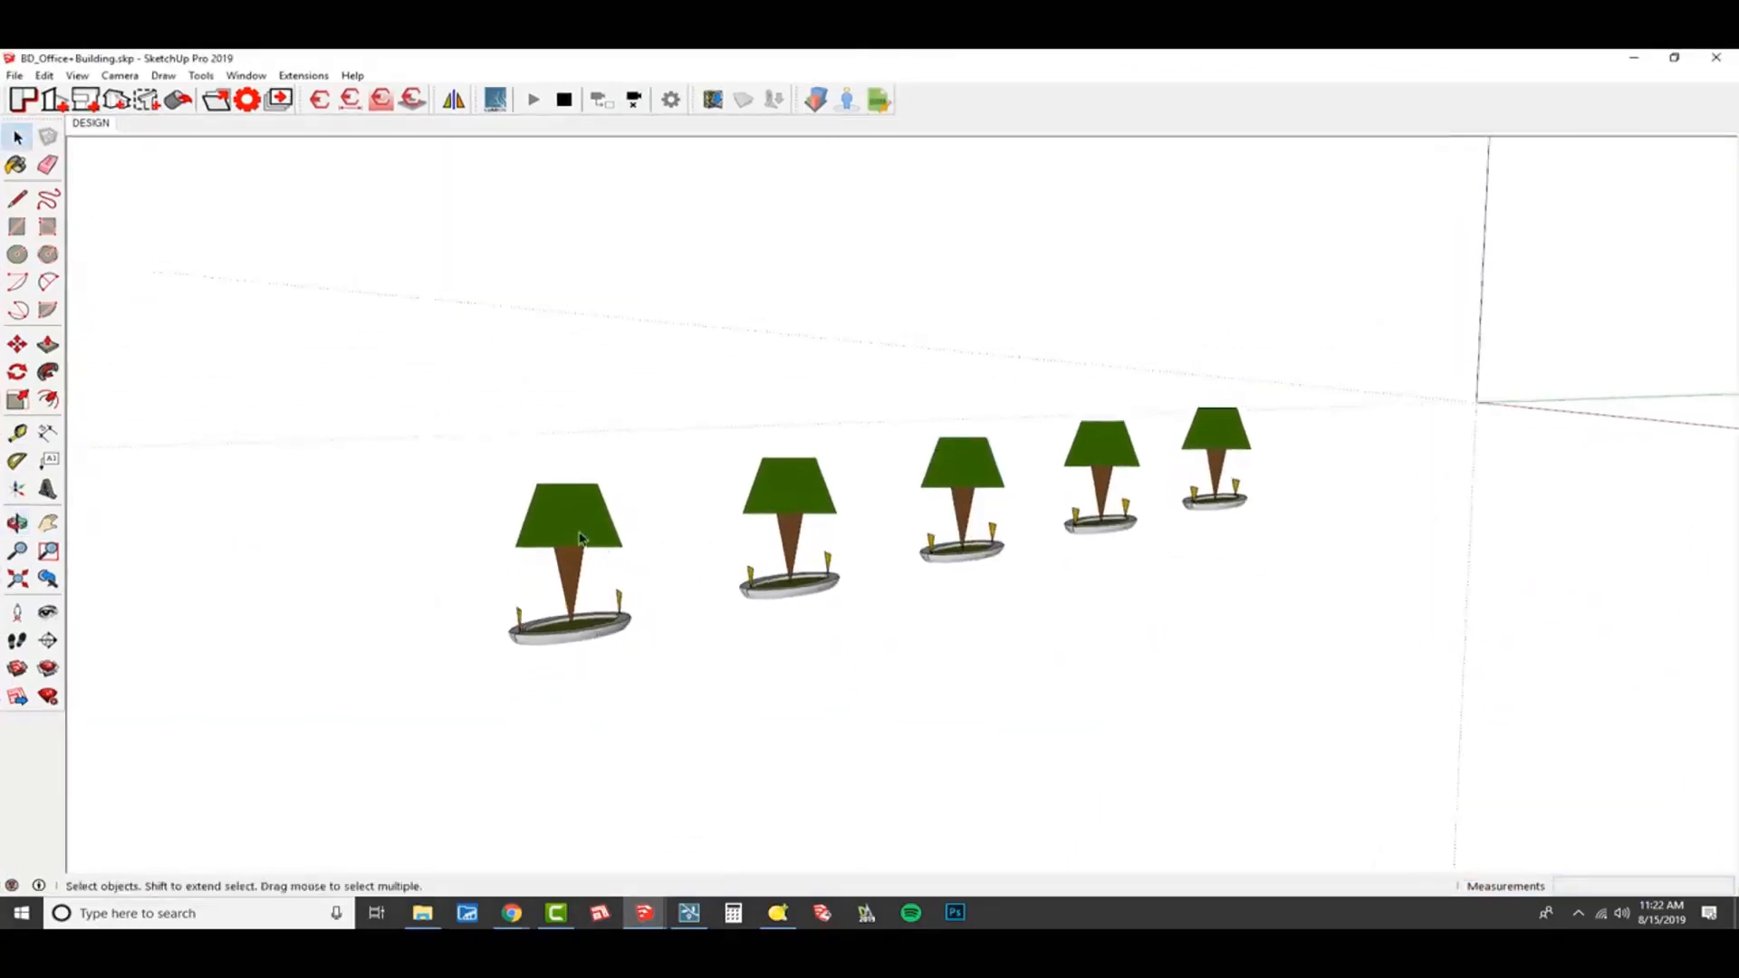
{"action": "left_click", "coordinate": [601, 559]}
{"action": "left_click", "coordinate": [798, 508], "text": "shift"}
{"action": "left_click", "coordinate": [985, 470], "text": "shift"}
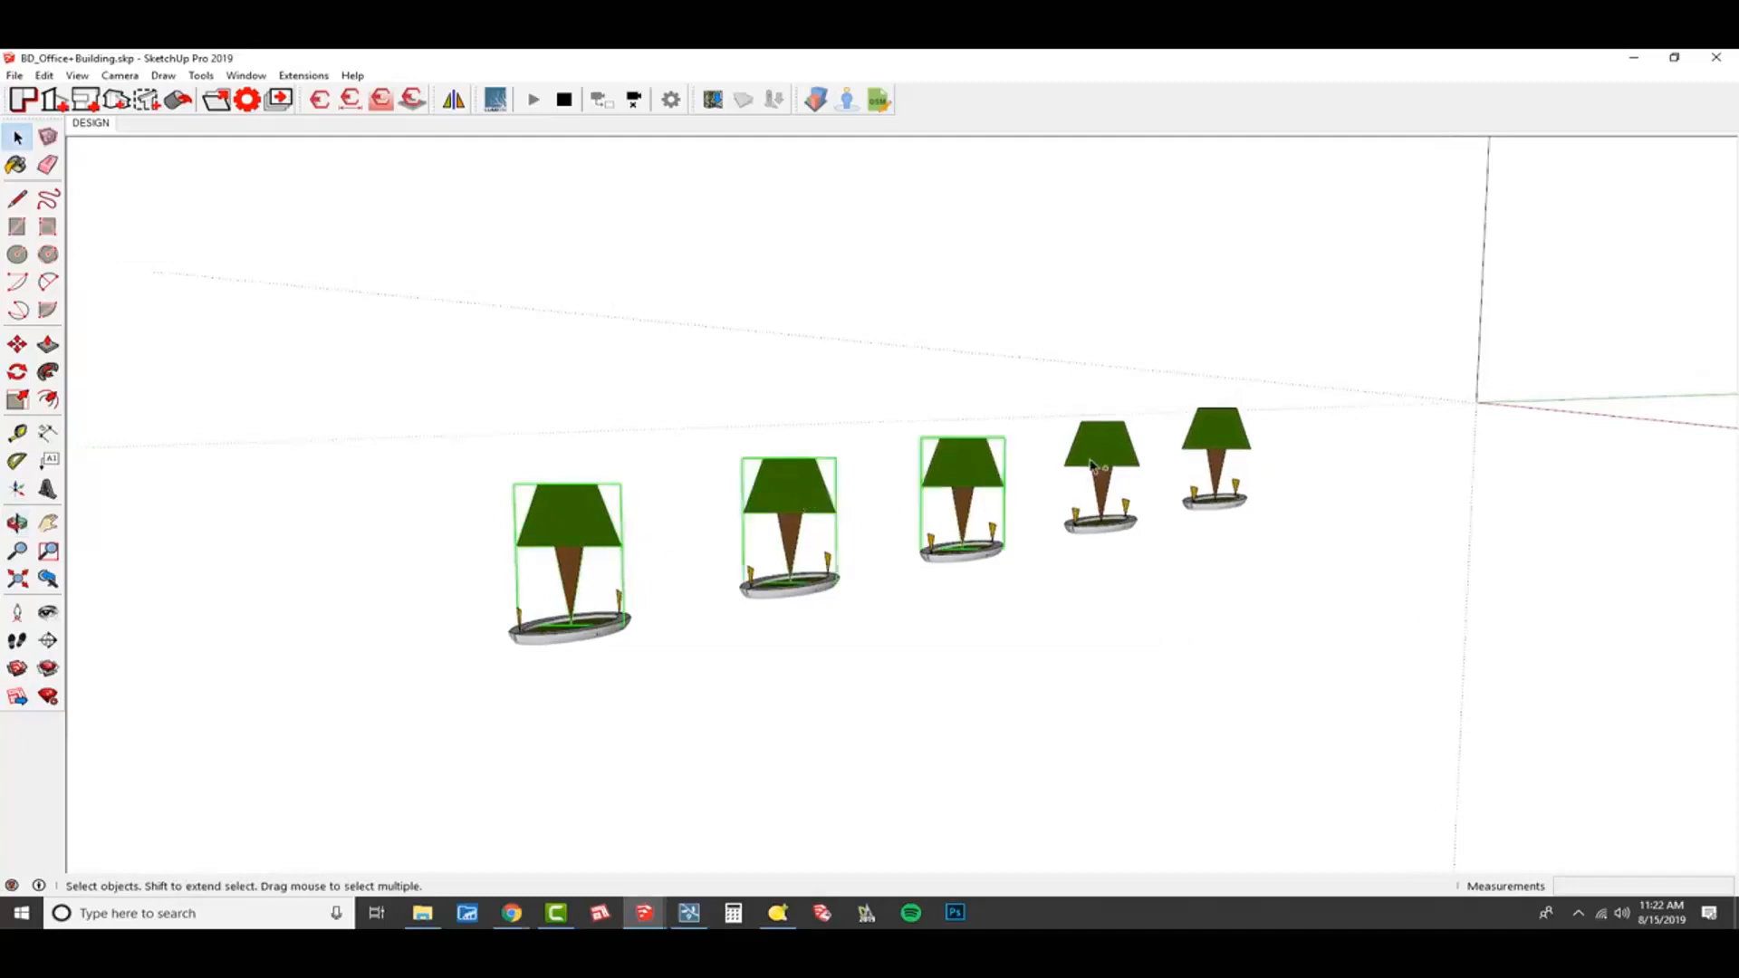
{"action": "left_click", "coordinate": [1100, 463], "text": "shift"}
{"action": "left_click", "coordinate": [1218, 452], "text": "shift"}
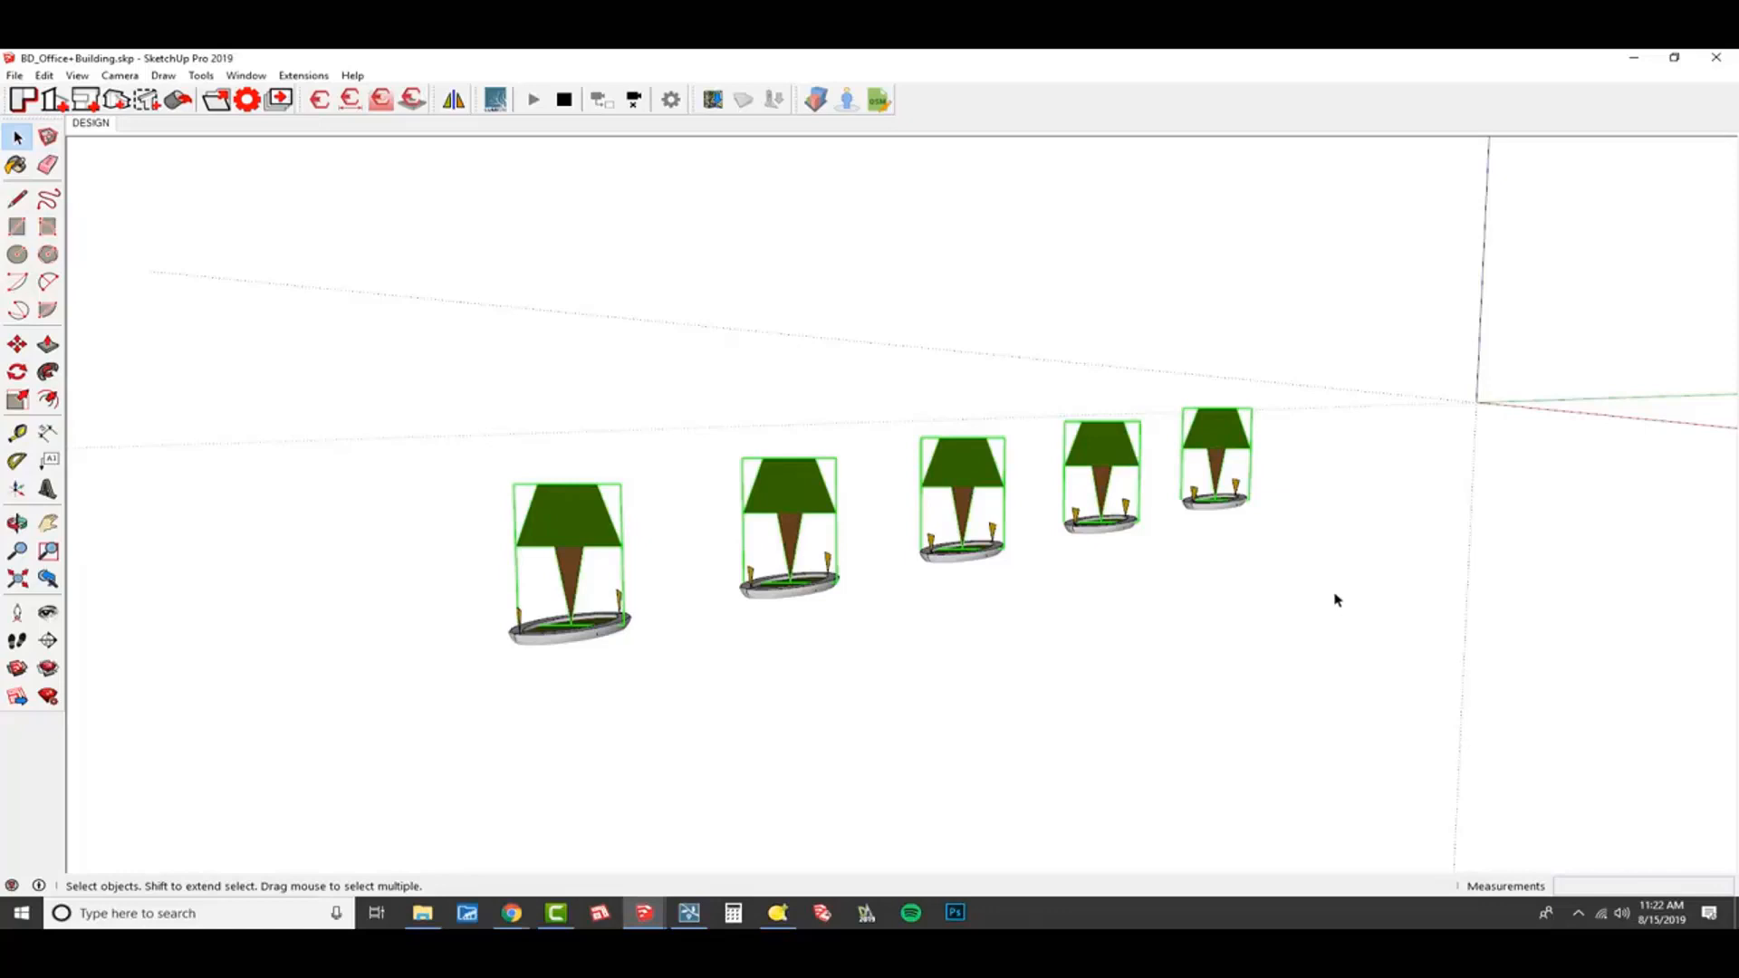
{"action": "middle_click_drag", "start_coordinate": [854, 575], "coordinate": [761, 521]}
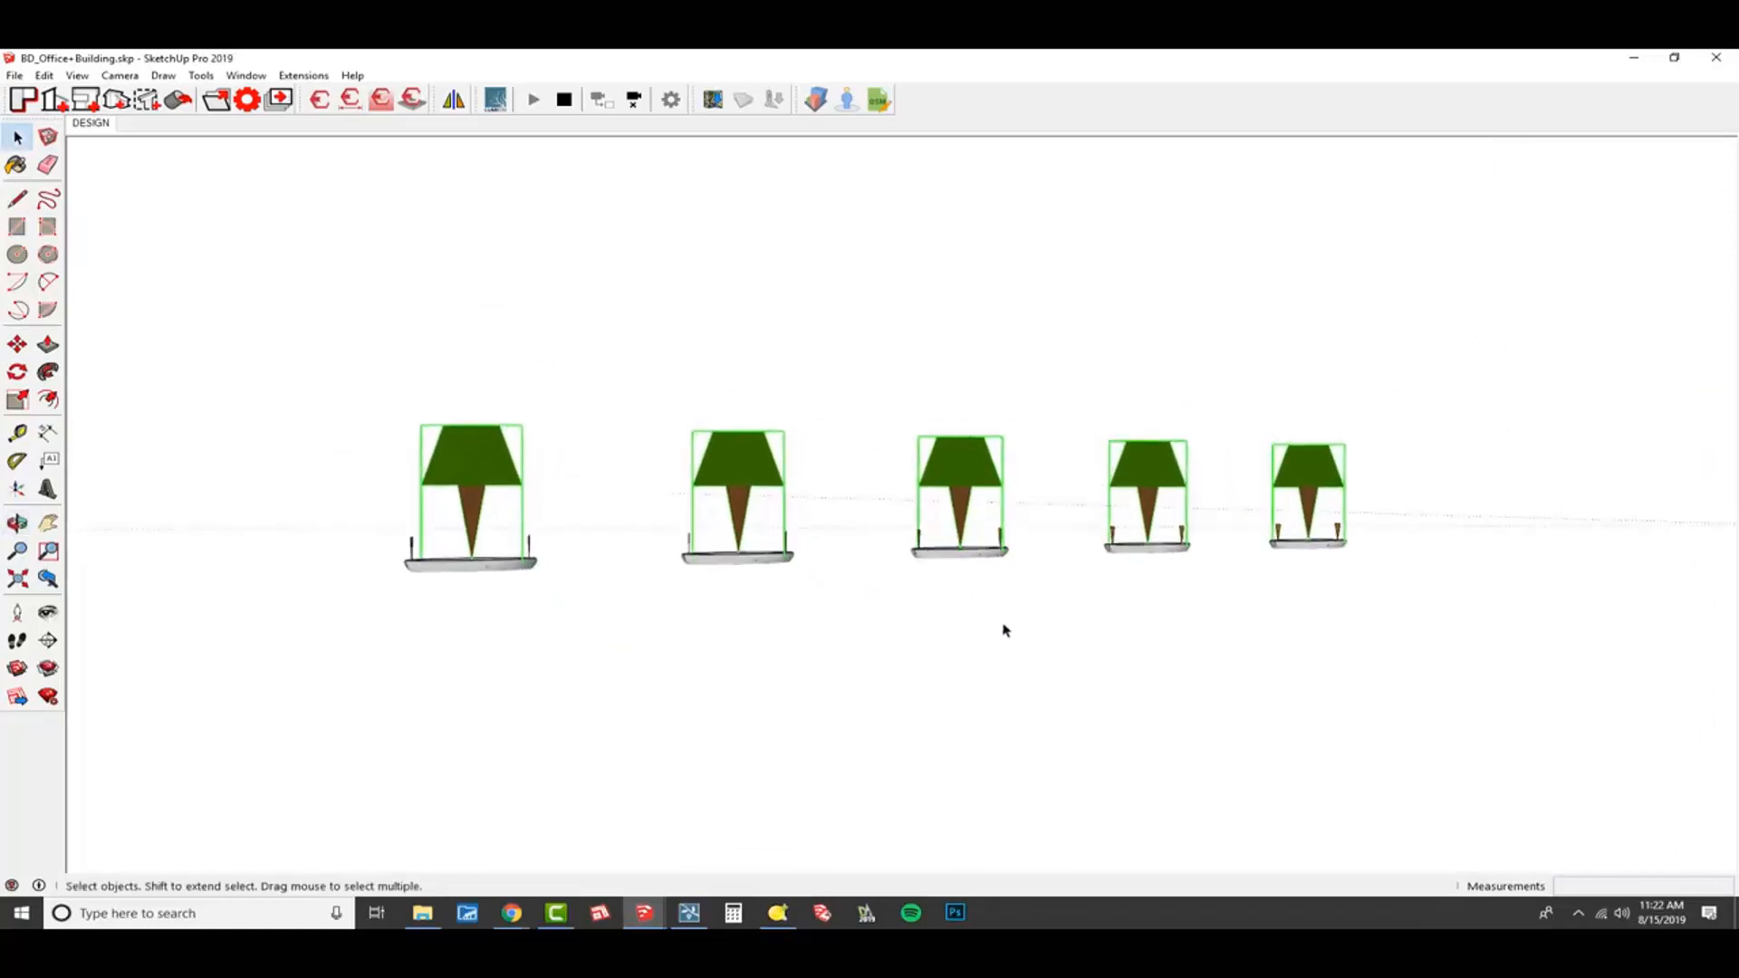
{"action": "middle_click_drag", "start_coordinate": [982, 622], "coordinate": [1032, 548]}
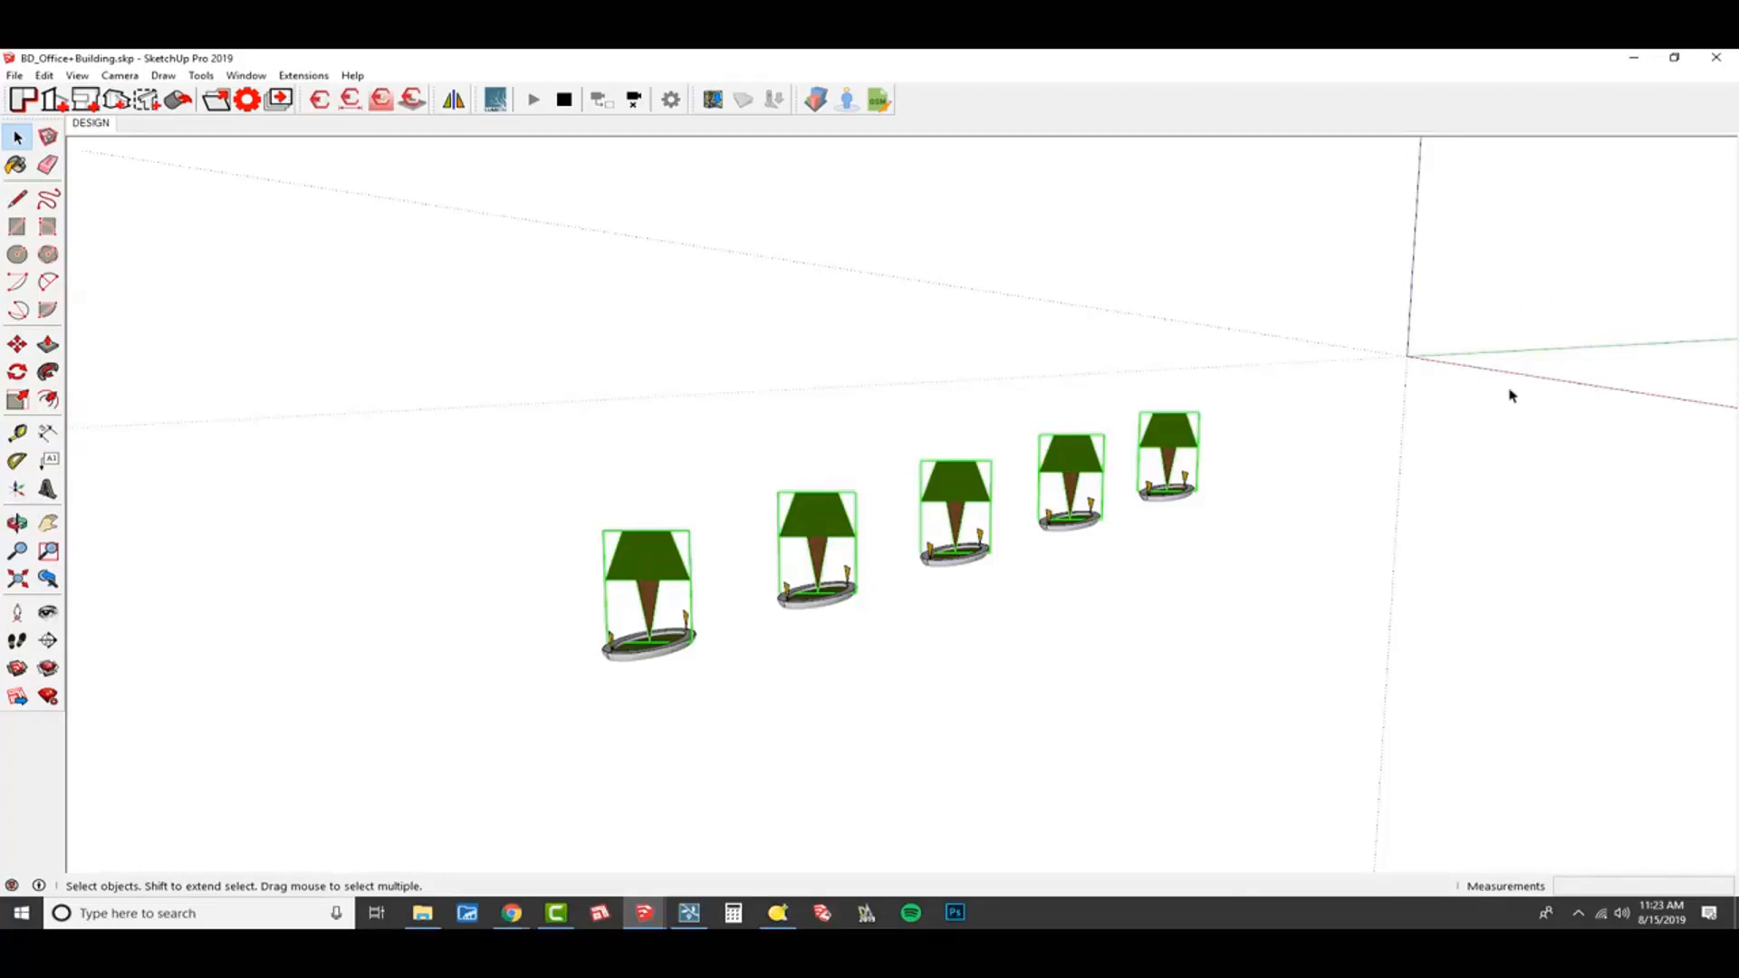
Place the drawing axes at a skewed orientation, with their origin in the empty area beyond the nearest planter.
{"action": "left_click", "coordinate": [16, 492]}
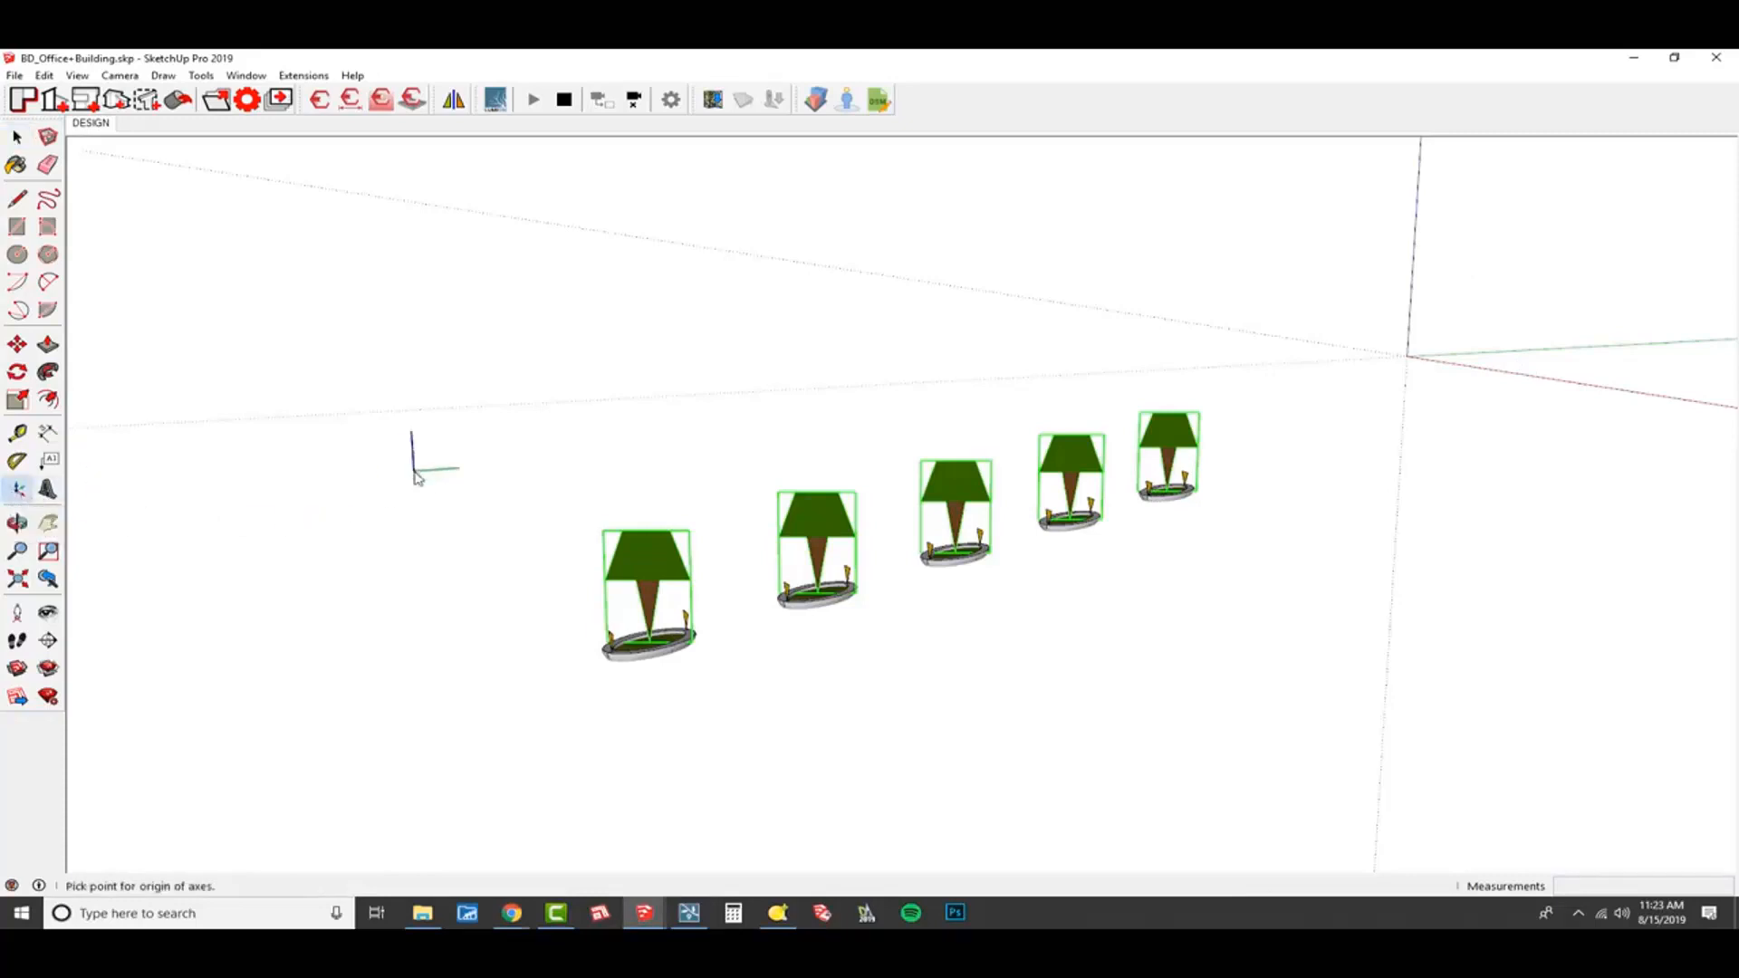
{"action": "left_click", "coordinate": [350, 332]}
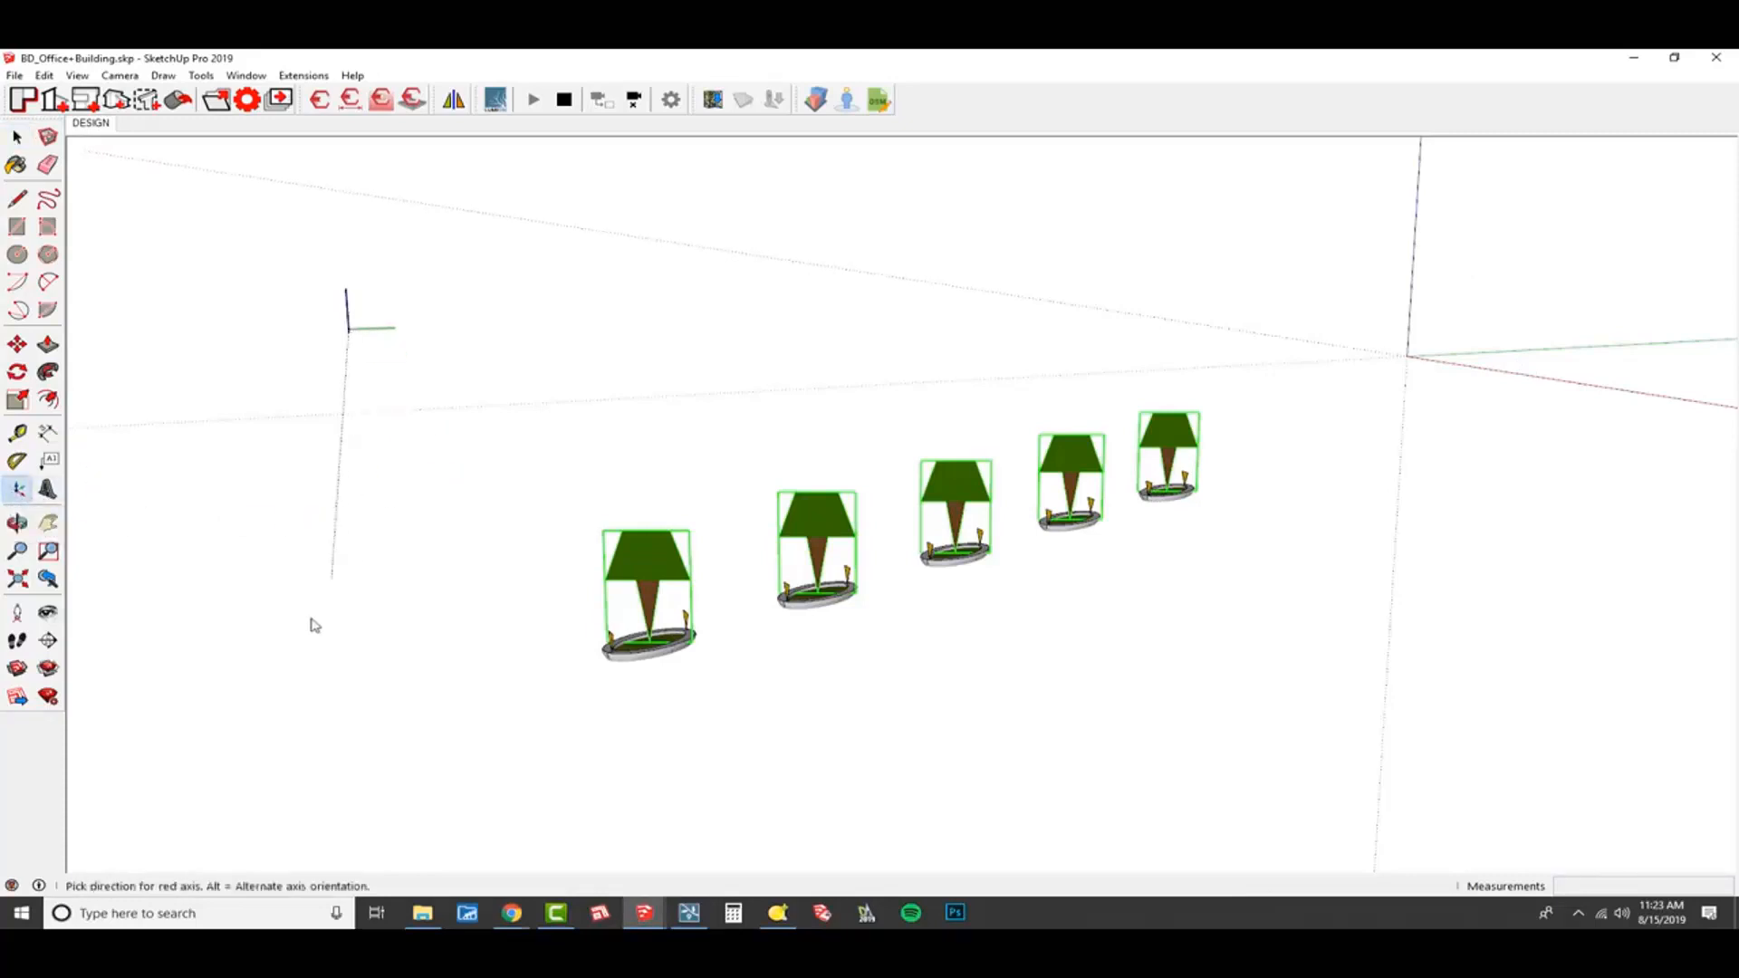
{"action": "left_click", "coordinate": [367, 580]}
{"action": "left_click", "coordinate": [793, 209]}
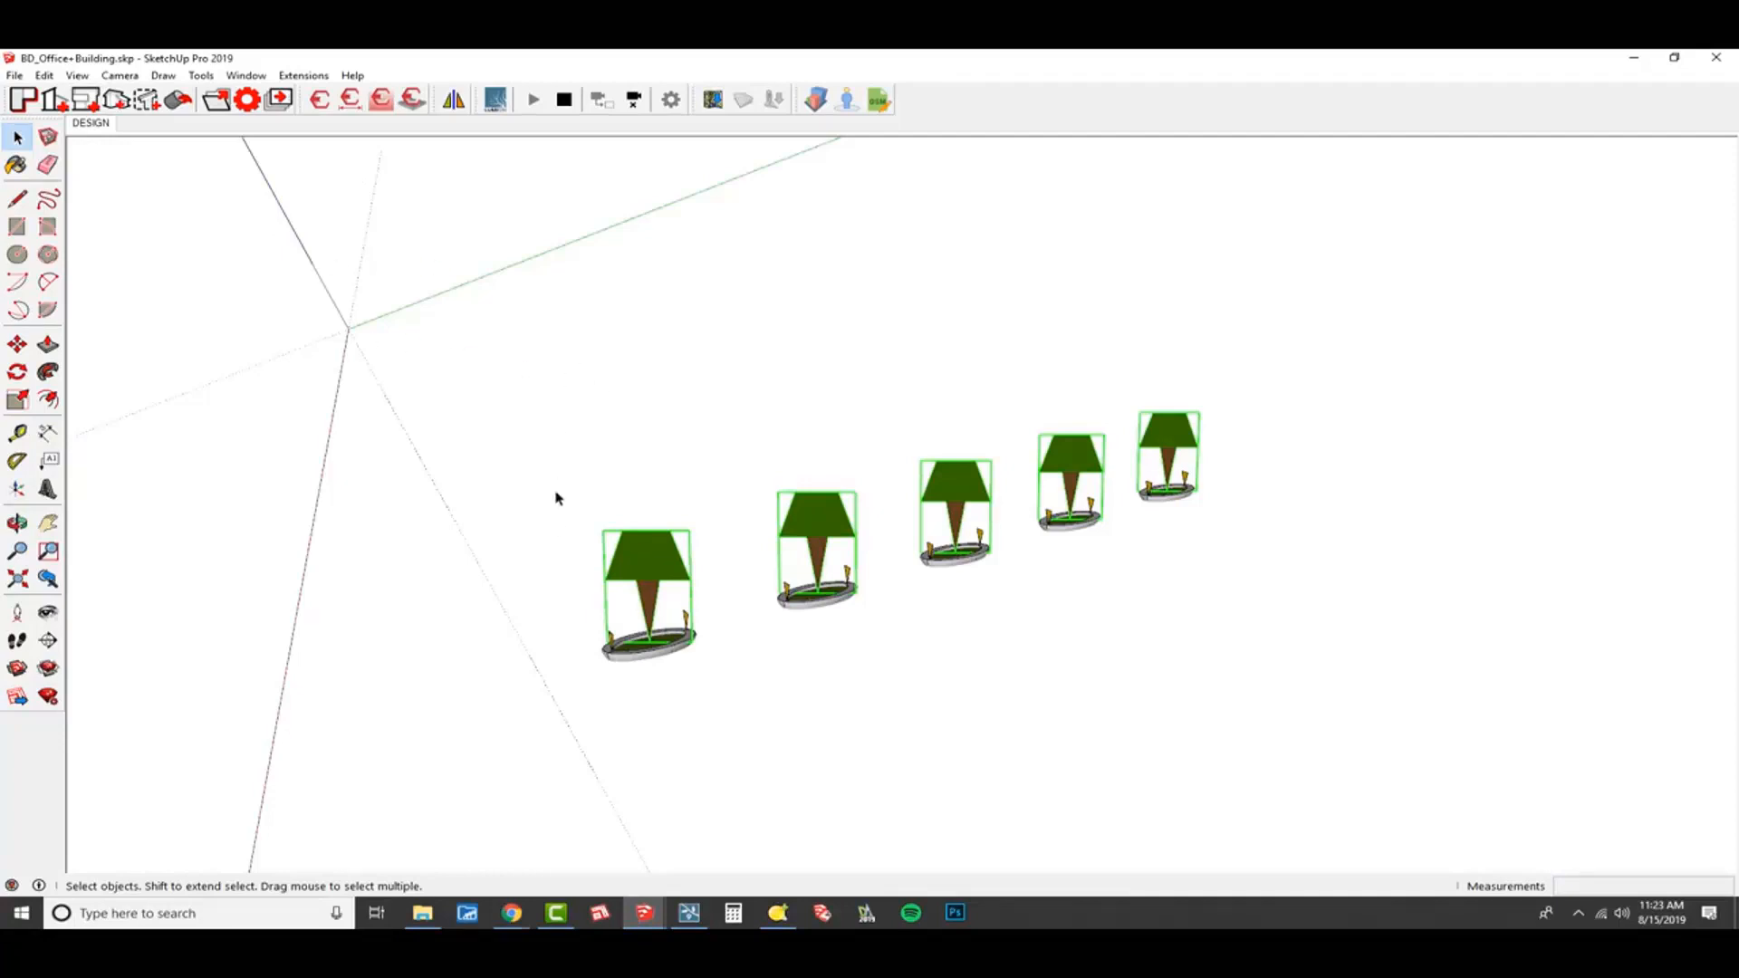
Draw a test rectangle of about 38' by 30' aligned to the skewed axes and delete it.
{"action": "key", "text": "r"}
{"action": "left_click", "coordinate": [423, 342]}
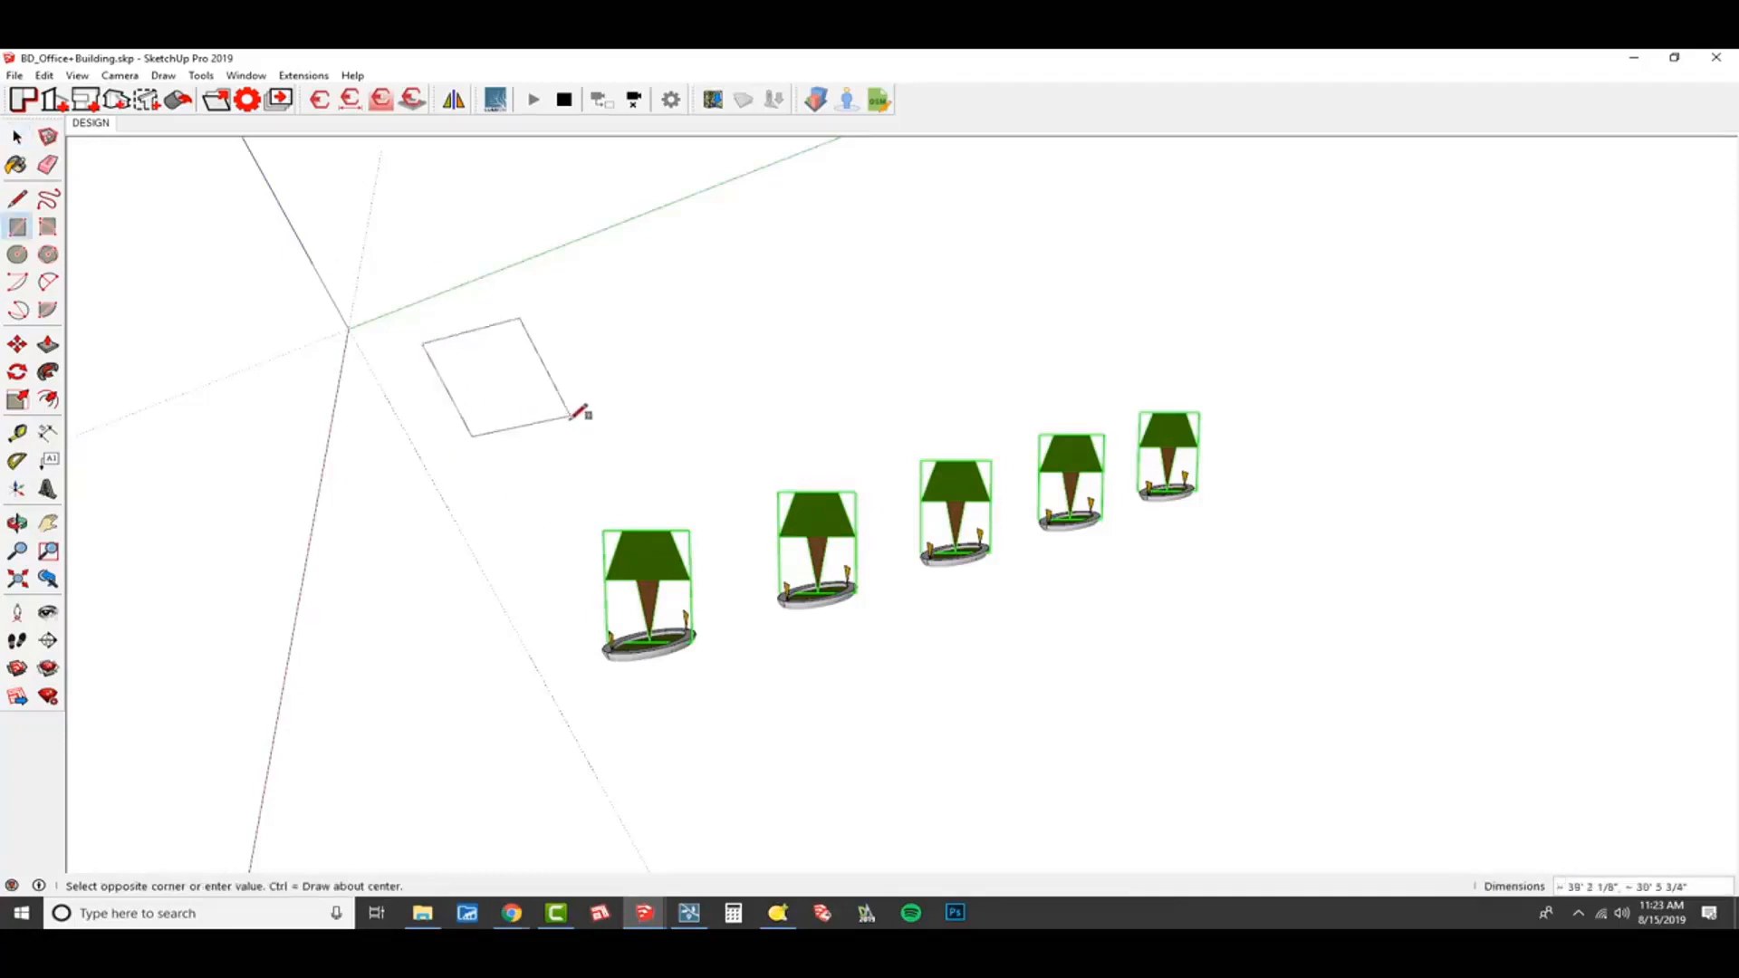
{"action": "left_click", "coordinate": [571, 417]}
{"action": "middle_click_drag", "start_coordinate": [590, 508], "coordinate": [472, 403]}
{"action": "key", "text": "space"}
{"action": "left_click", "coordinate": [529, 447]}
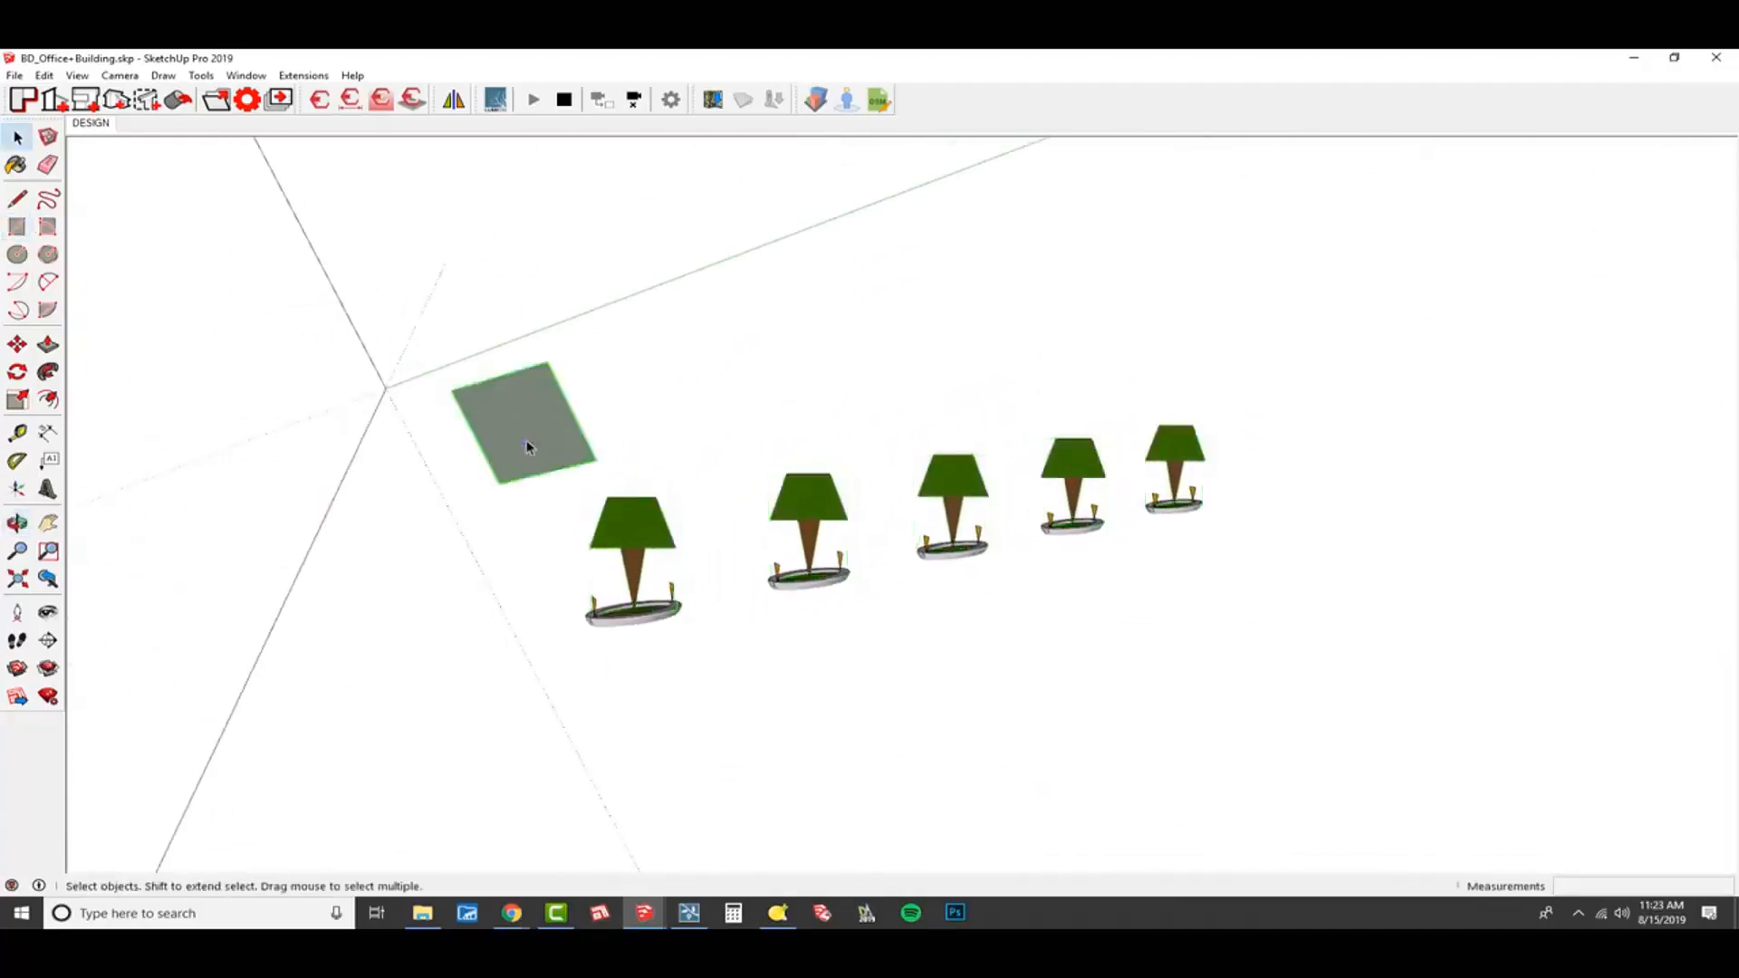
{"action": "key", "text": "Delete"}
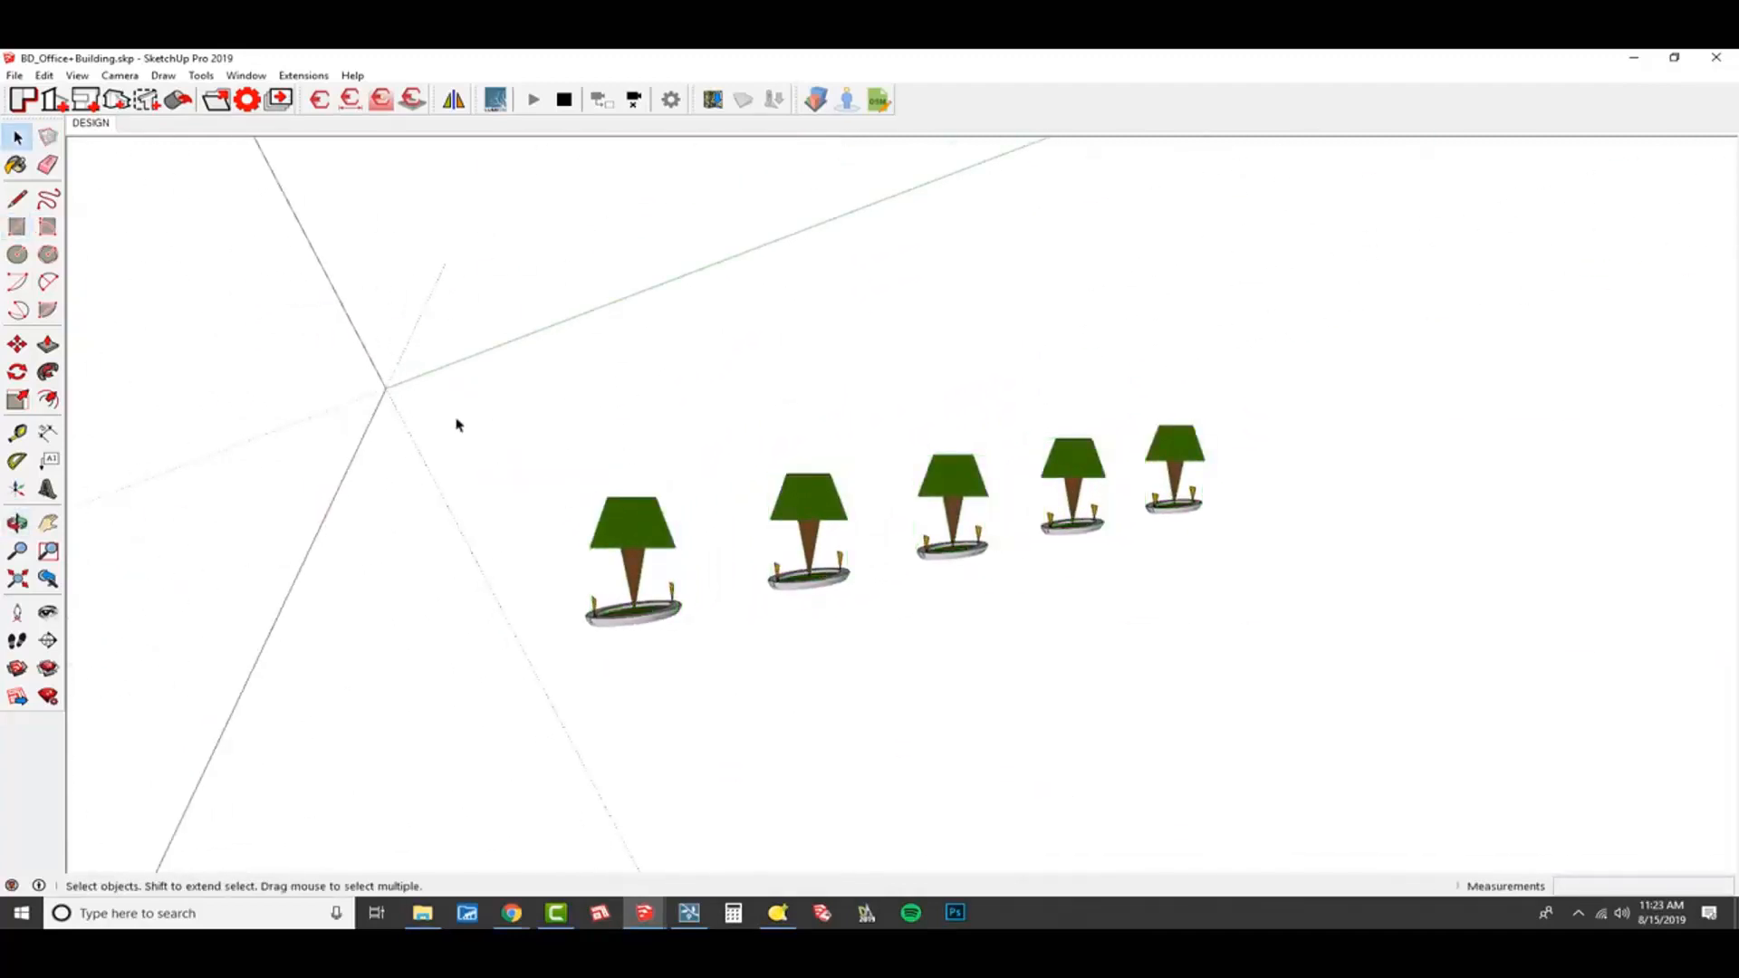
Reset the drawing axes to their original position and check that no further reset is available.
{"action": "right_click", "coordinate": [717, 268]}
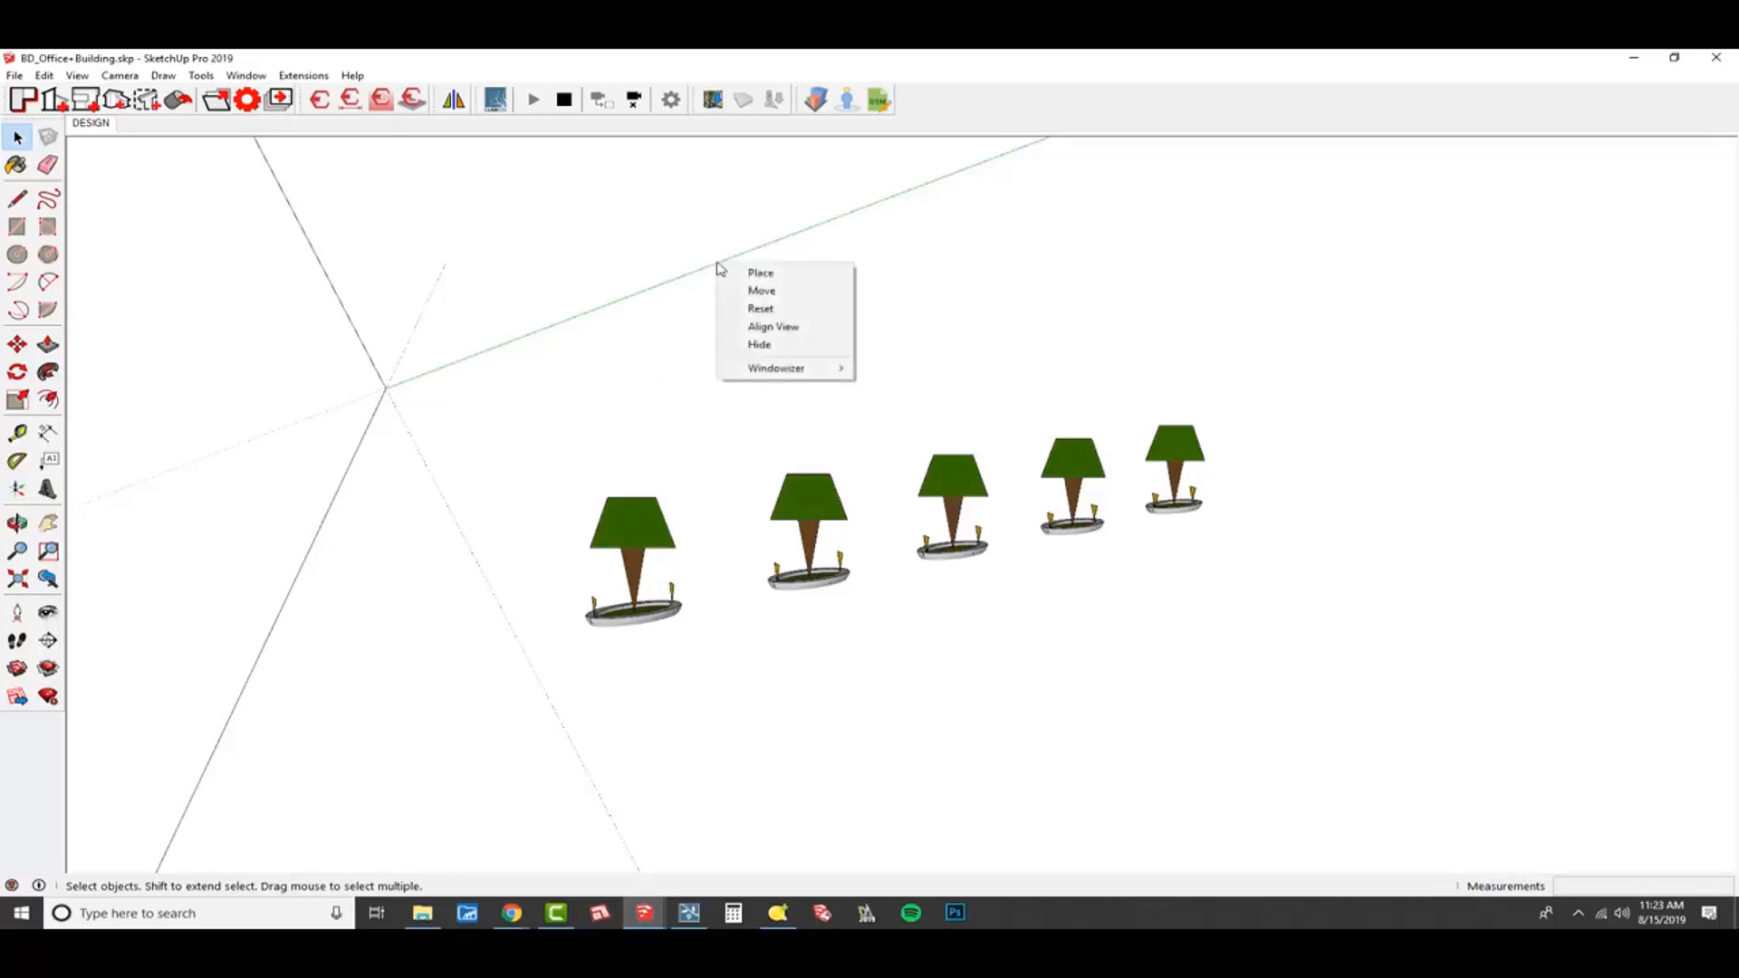
{"action": "left_click", "coordinate": [788, 313]}
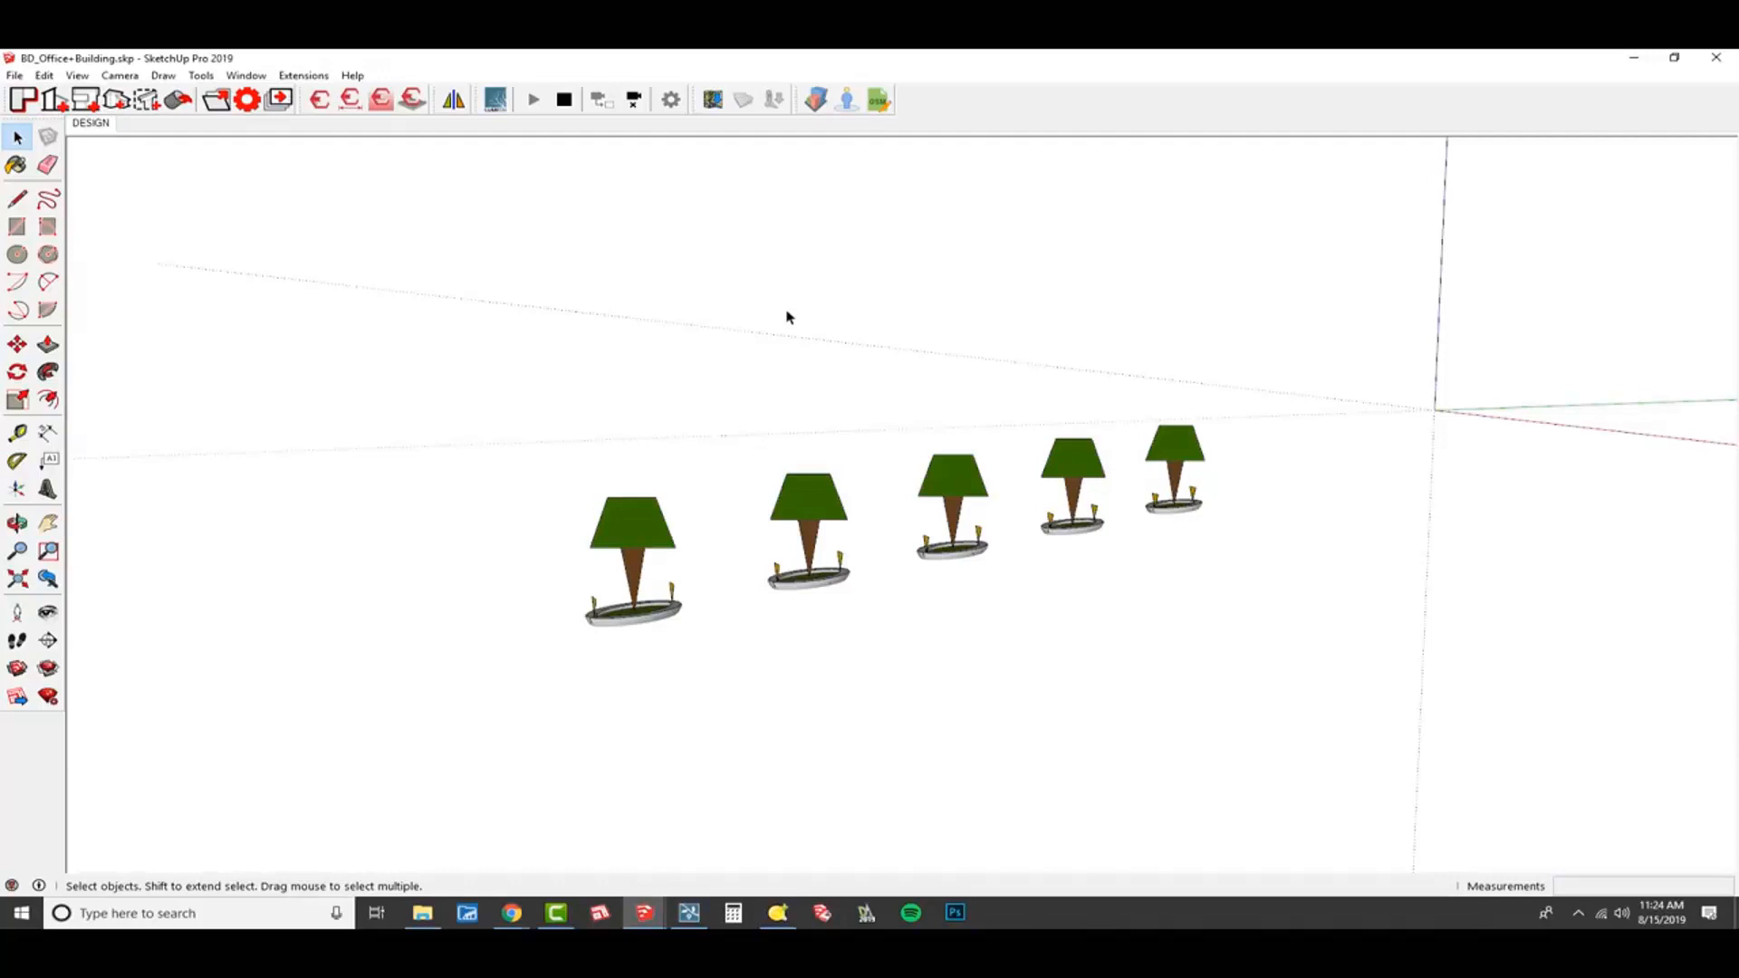
{"action": "right_click", "coordinate": [1600, 411]}
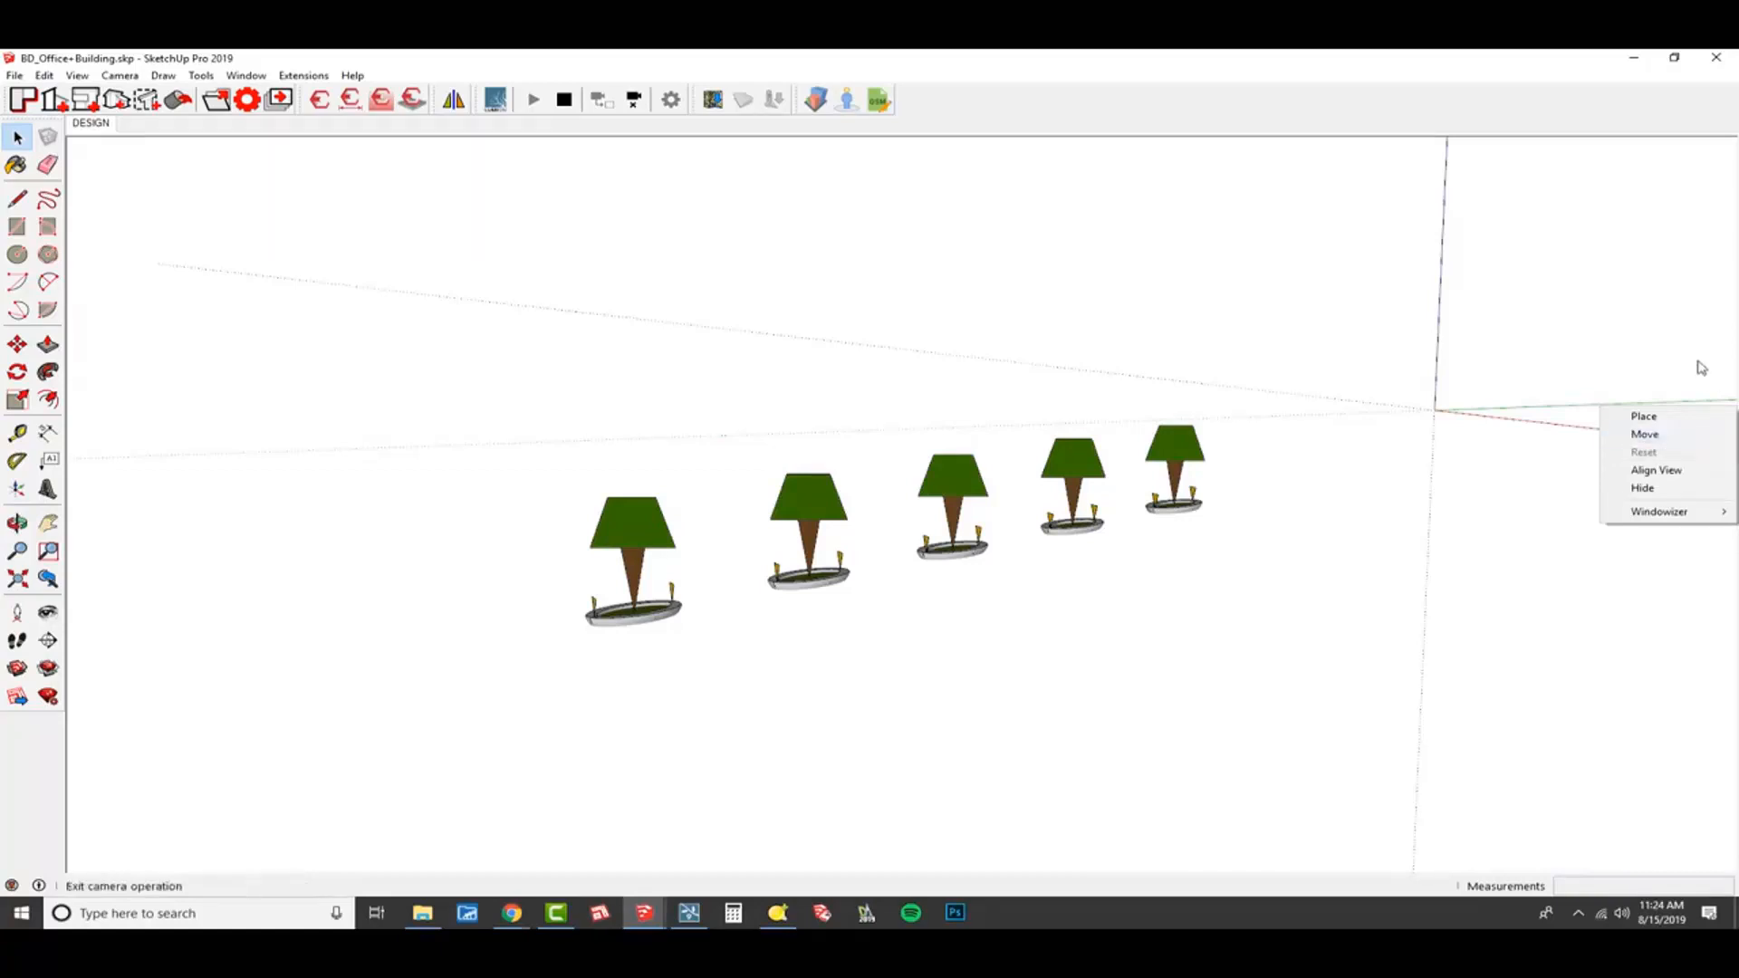
{"action": "left_click", "coordinate": [1424, 340]}
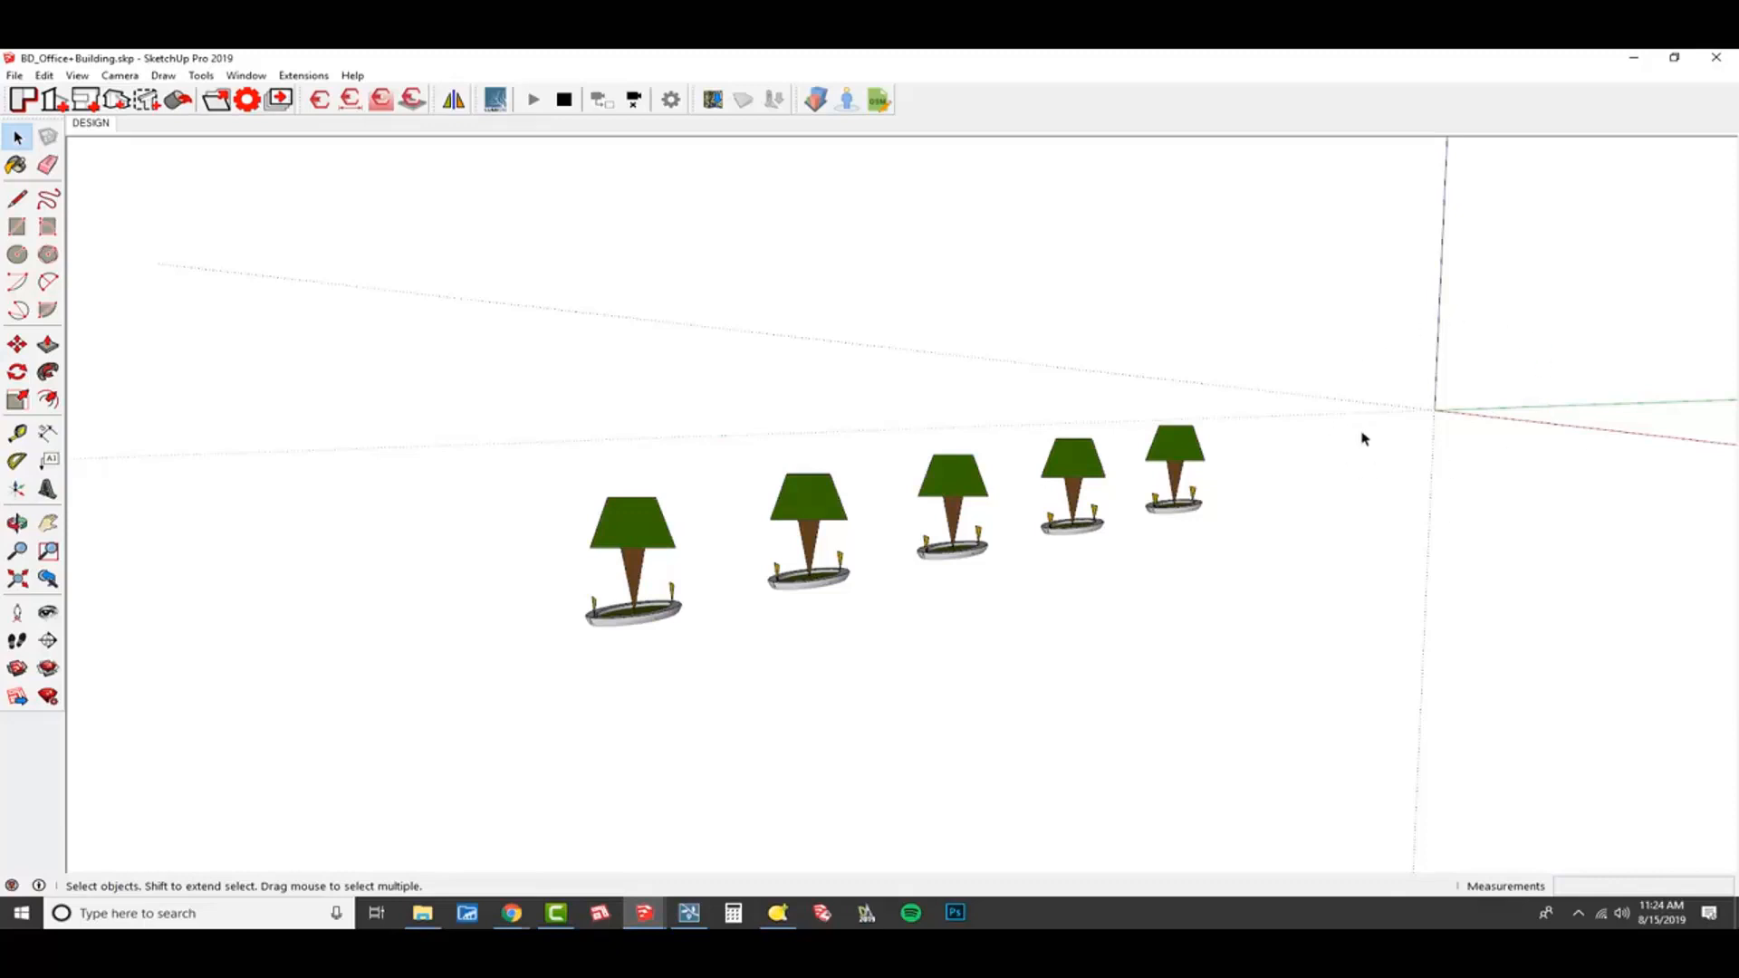
Start a component from the five tree nodes only and name its definition NODES_Trees.
{"action": "middle_click_drag", "start_coordinate": [1114, 512], "coordinate": [1248, 498]}
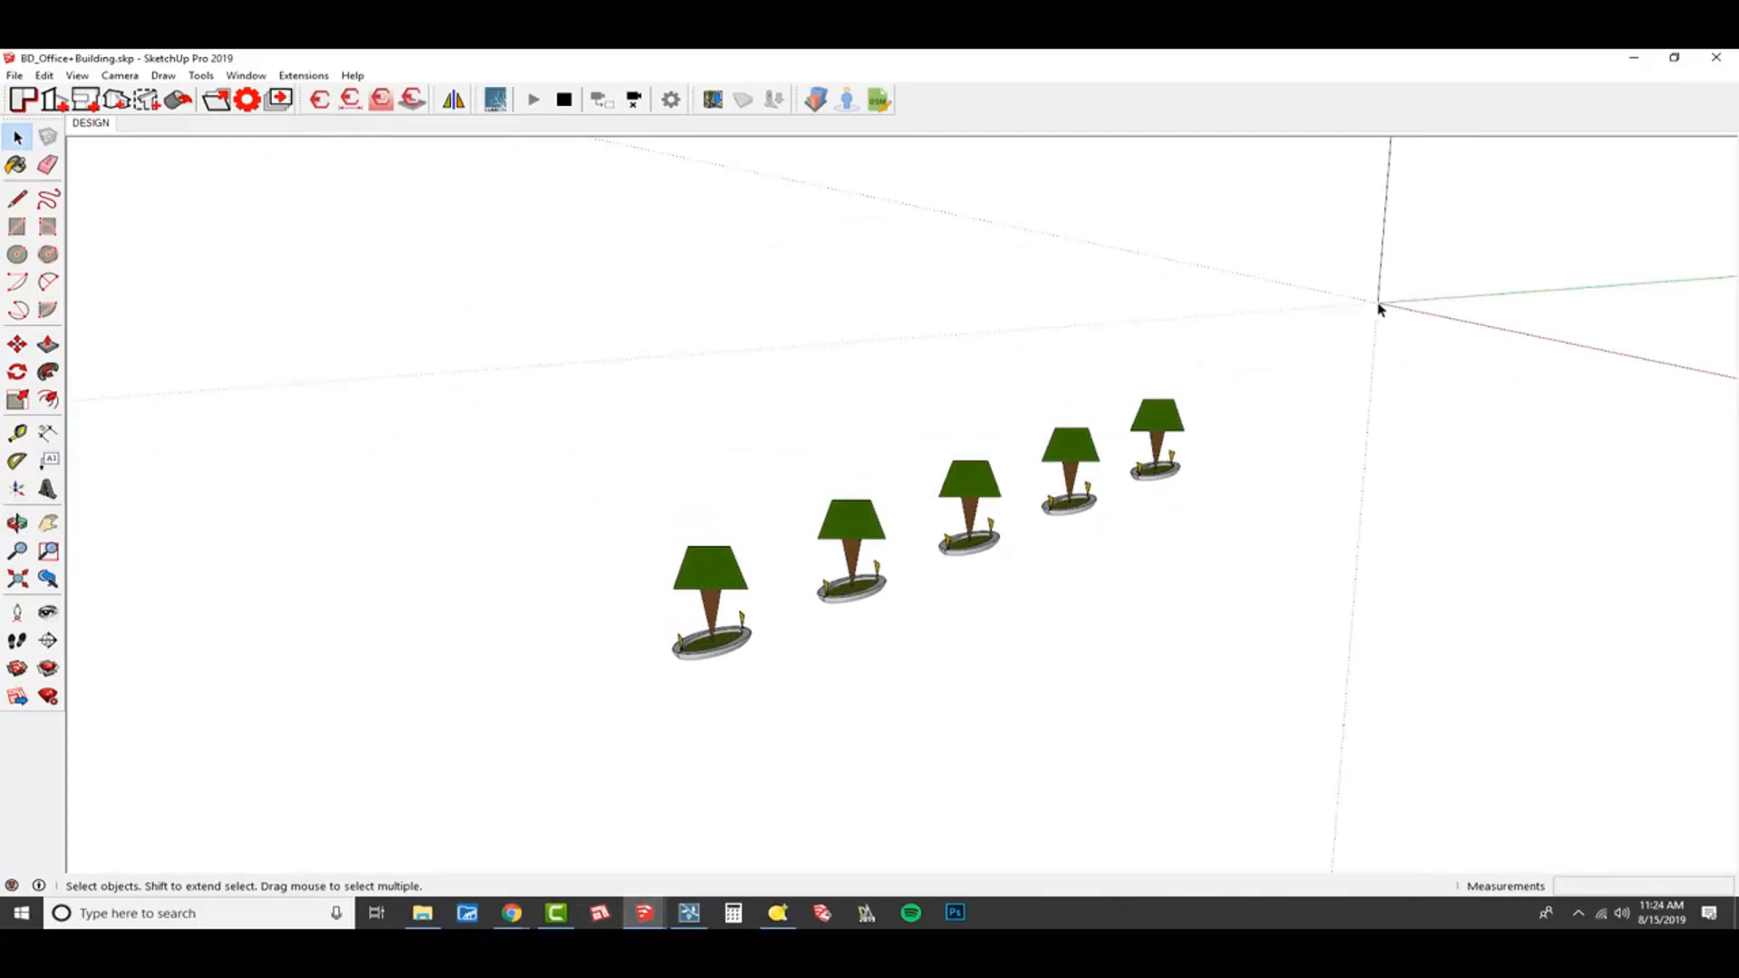
{"action": "middle_click_drag", "start_coordinate": [1028, 637], "coordinate": [1025, 598]}
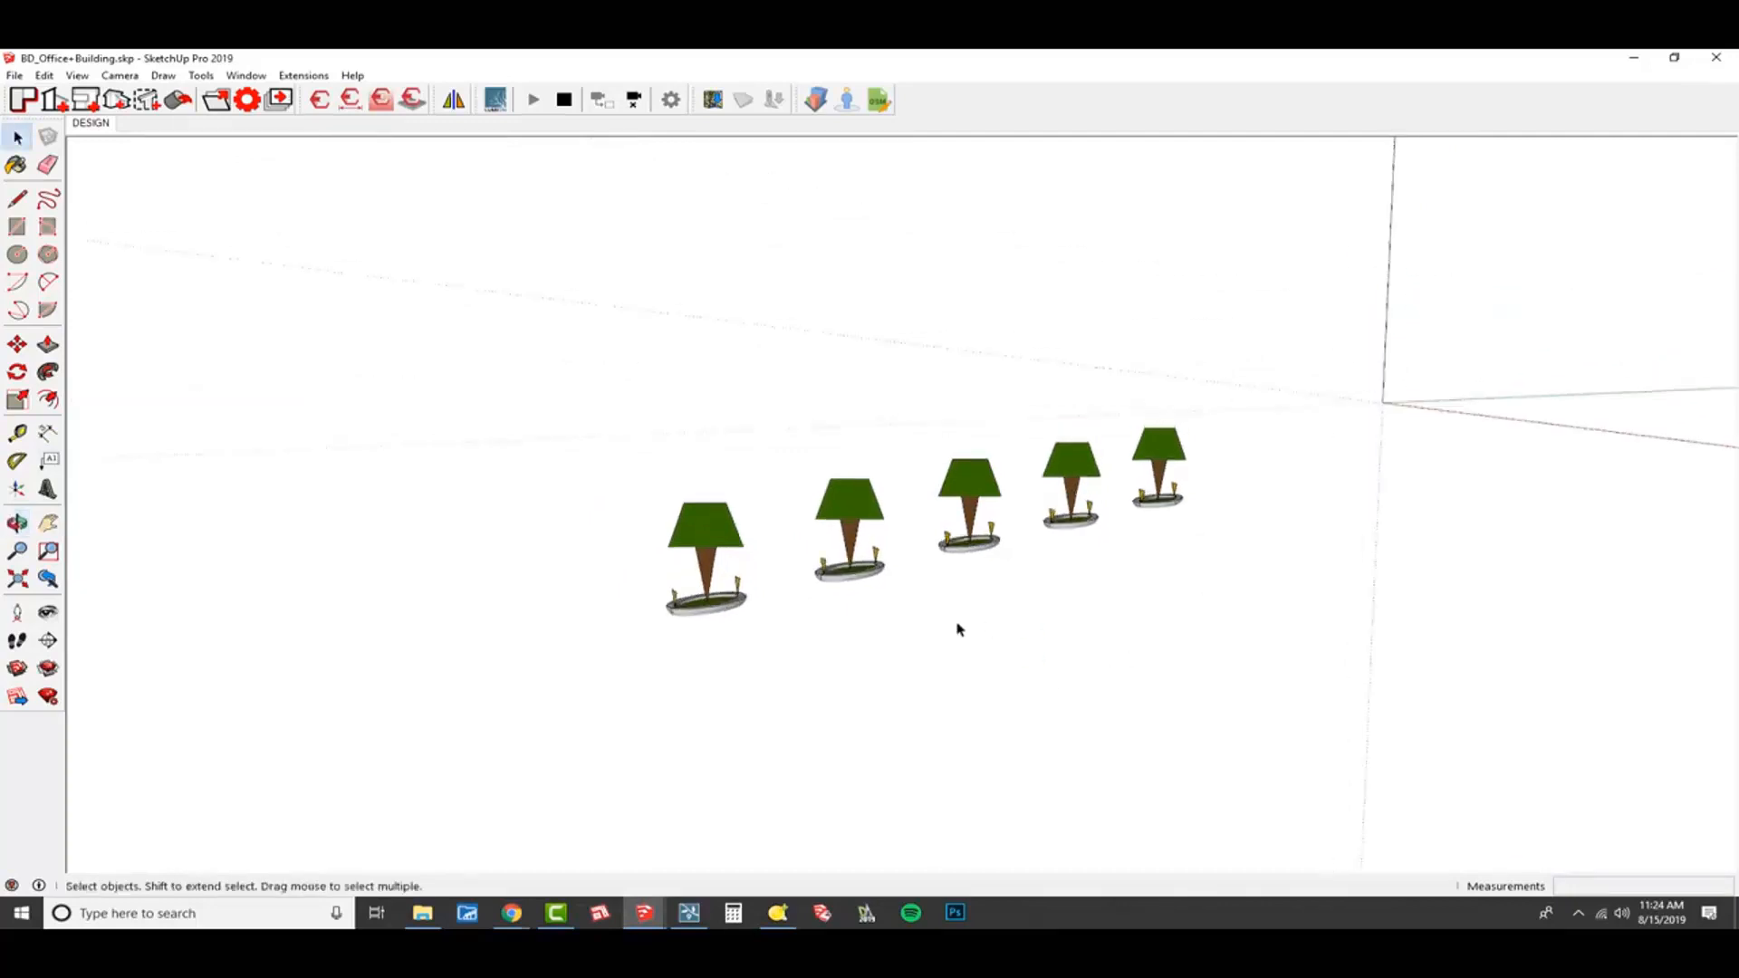
{"action": "left_click", "coordinate": [726, 542]}
{"action": "left_click", "coordinate": [868, 504], "text": "shift"}
{"action": "left_click", "coordinate": [986, 489], "text": "shift"}
{"action": "left_click", "coordinate": [1087, 466], "text": "shift"}
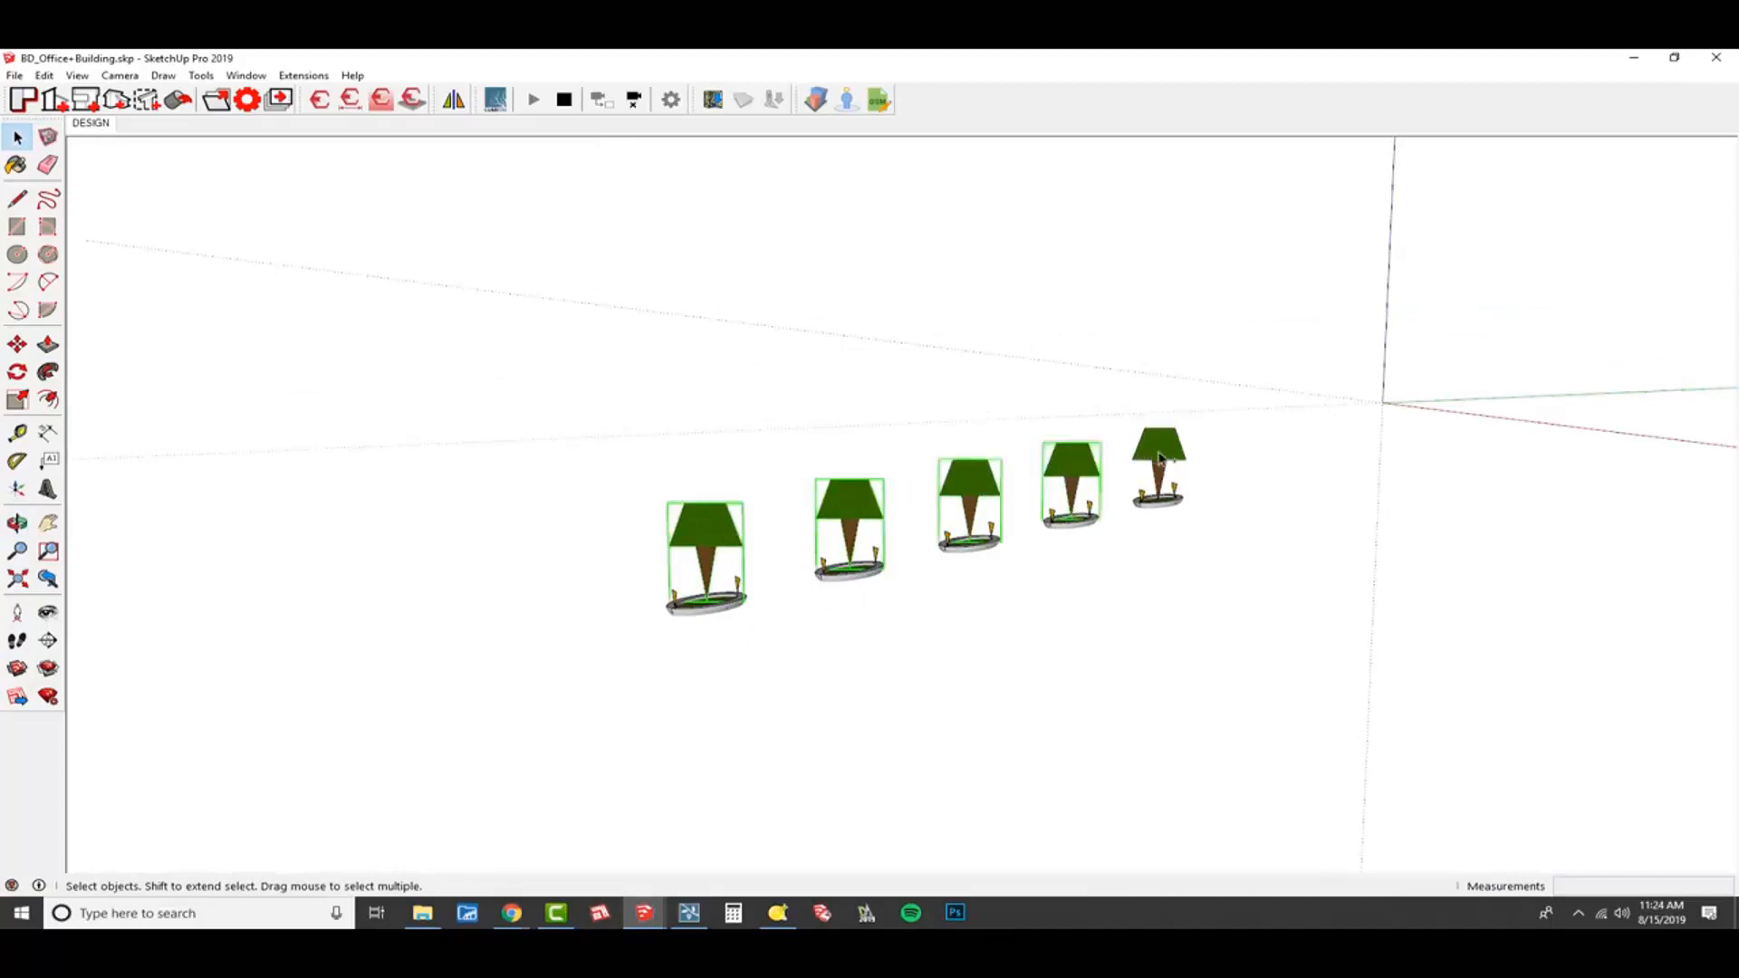
{"action": "left_click", "coordinate": [1160, 458], "text": "shift"}
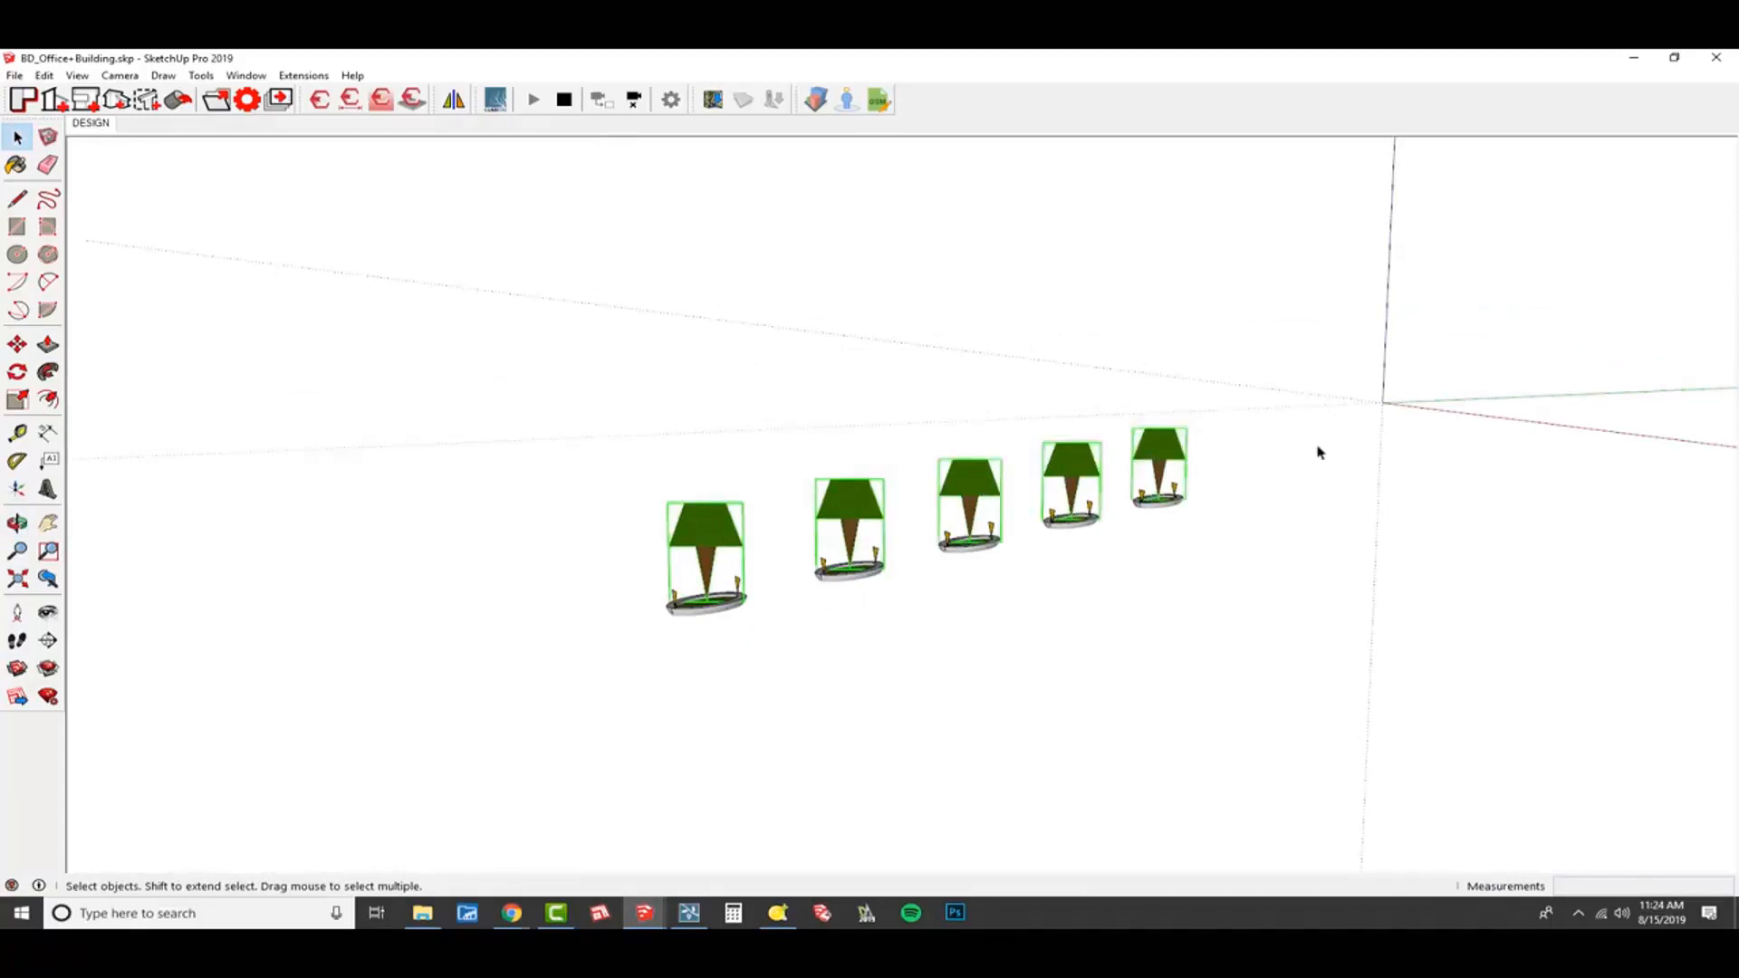
{"action": "scroll", "coordinate": [1379, 422], "scroll_direction": "up", "scroll_amount": 2}
{"action": "scroll", "coordinate": [1396, 409], "scroll_direction": "down", "scroll_amount": 1}
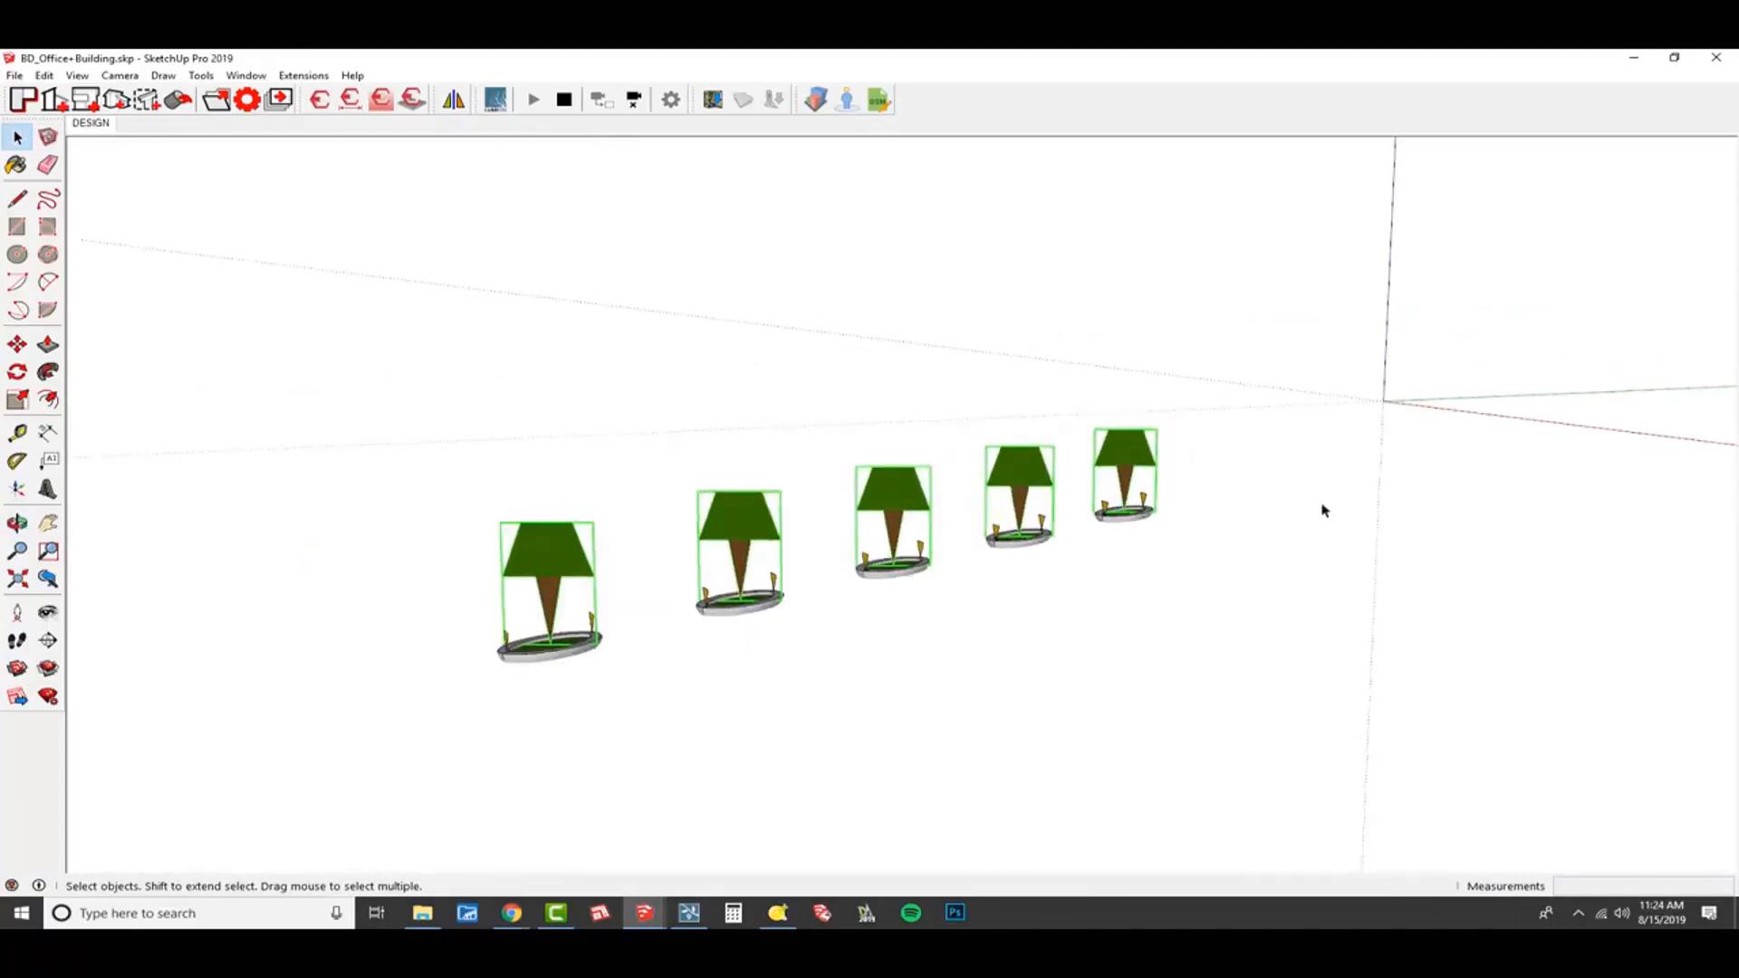
{"action": "middle_click_drag", "start_coordinate": [1323, 510], "coordinate": [1310, 482]}
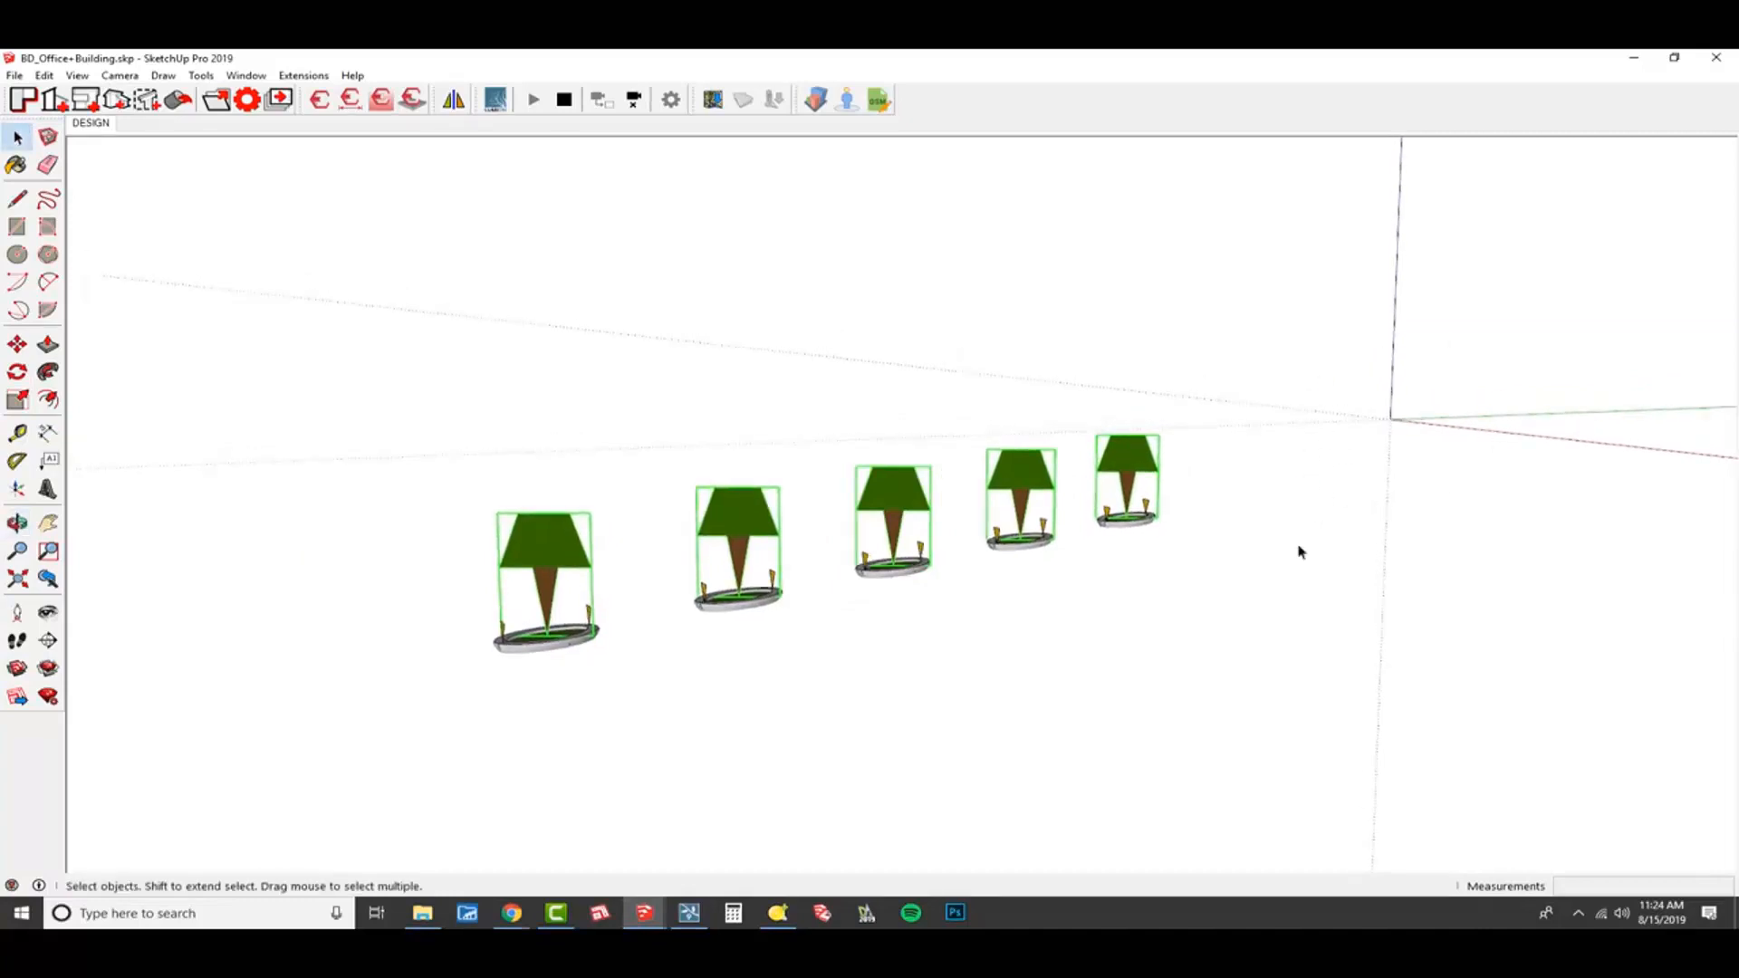
{"action": "right_click", "coordinate": [1129, 460]}
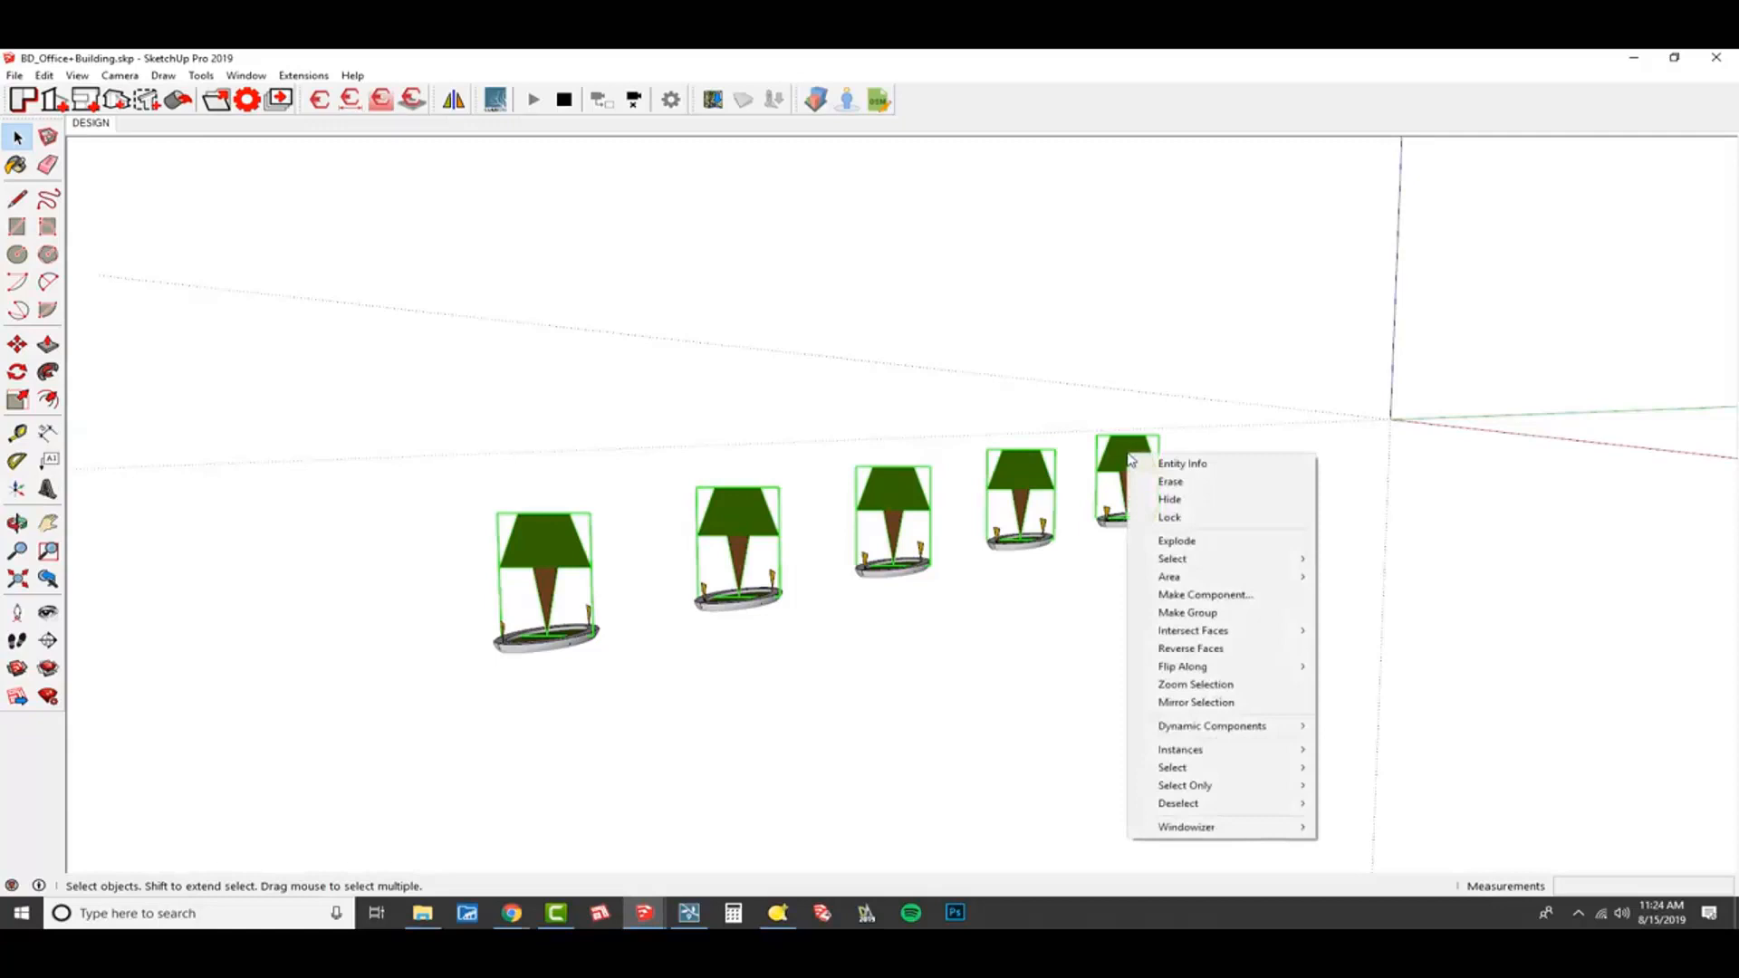
{"action": "left_click", "coordinate": [1251, 596]}
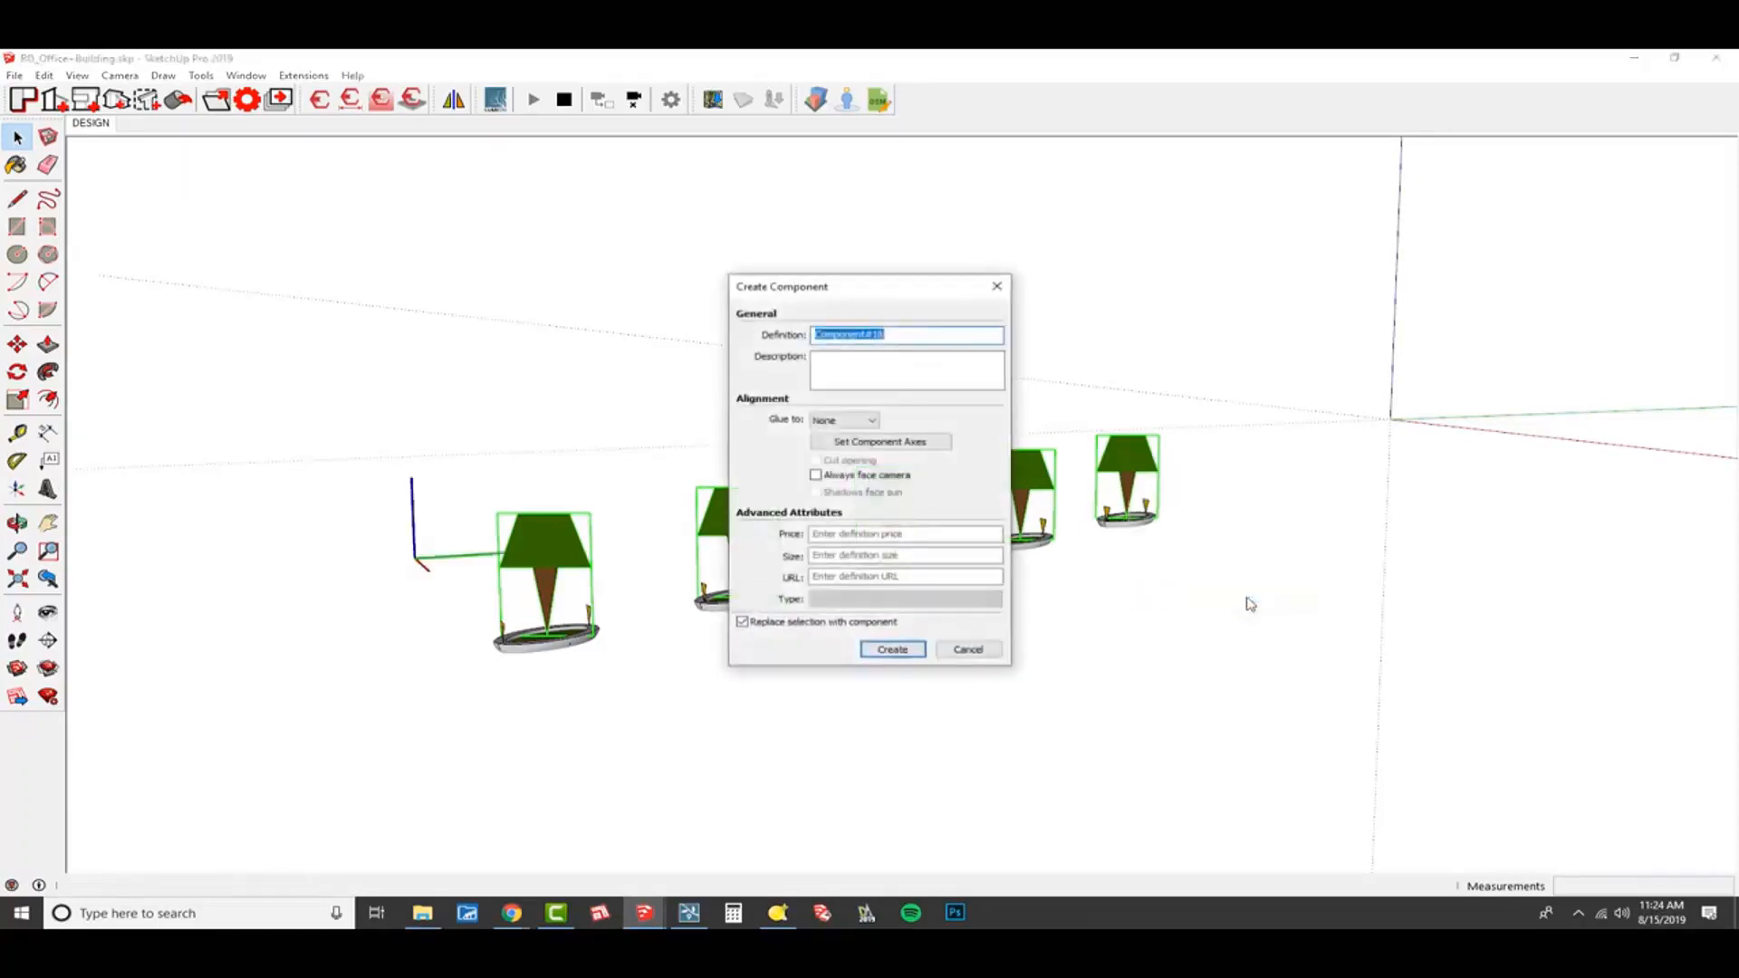
{"action": "type", "text": "NODES_Trees"}
{"action": "left_click", "coordinate": [924, 377]}
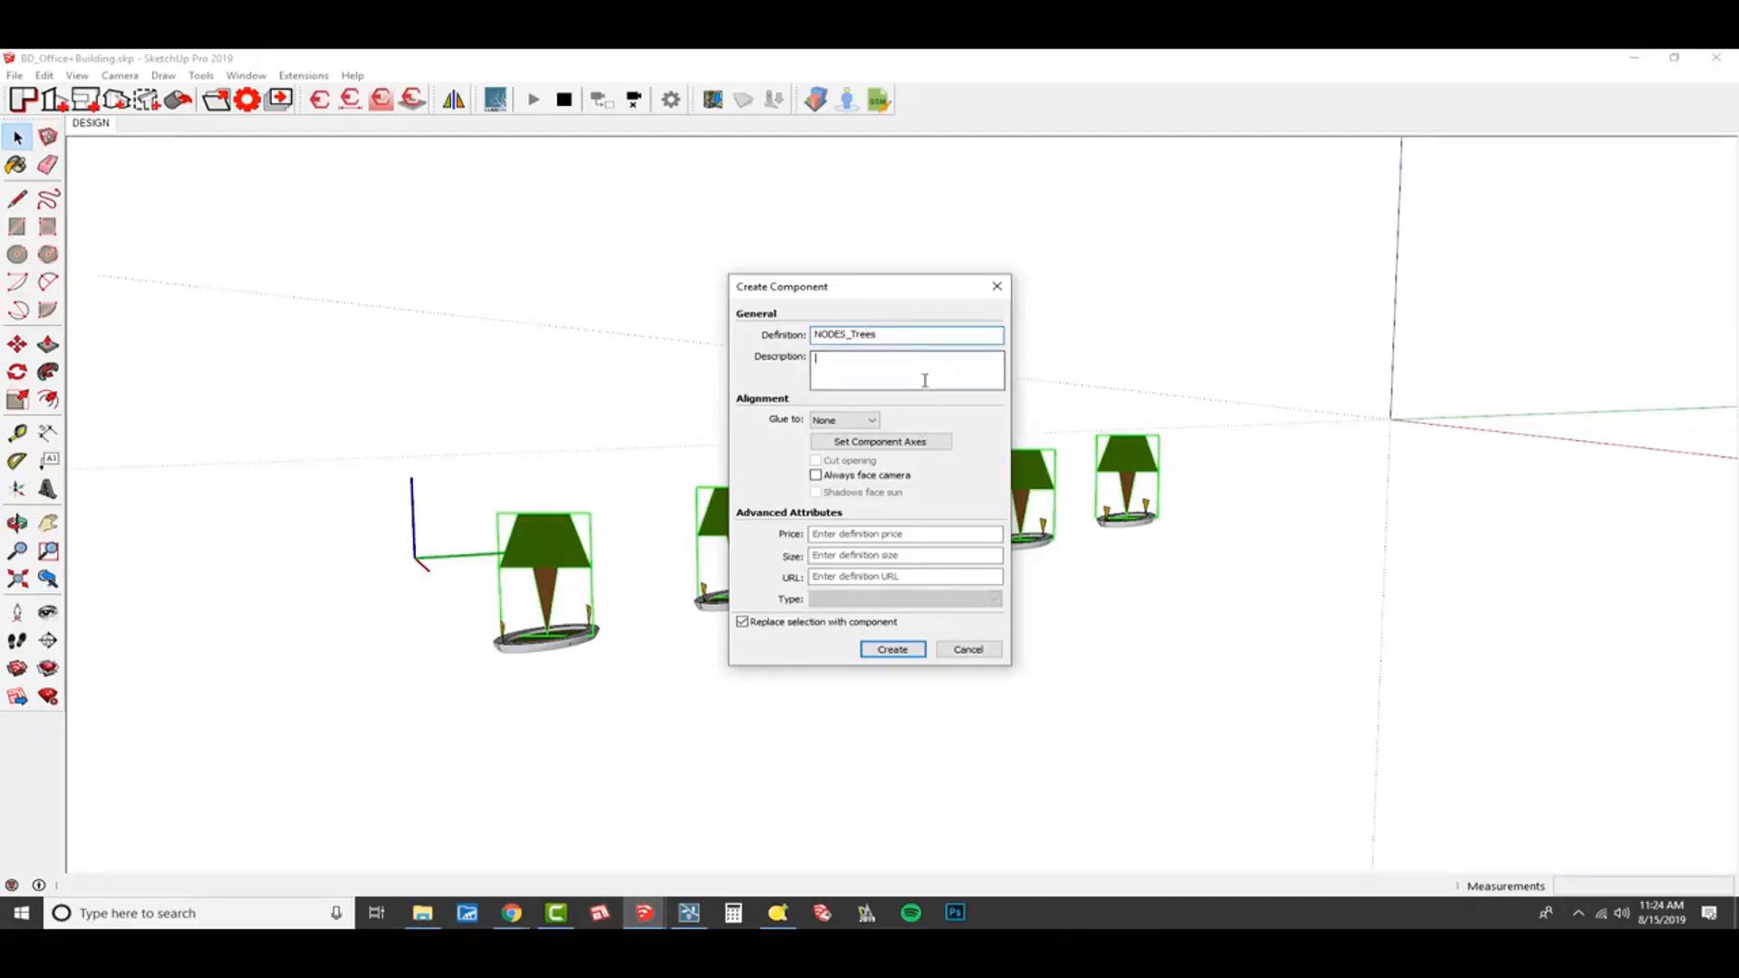
Set the component's axes at the model origin and create it, replacing the selection.
{"action": "left_click", "coordinate": [904, 442]}
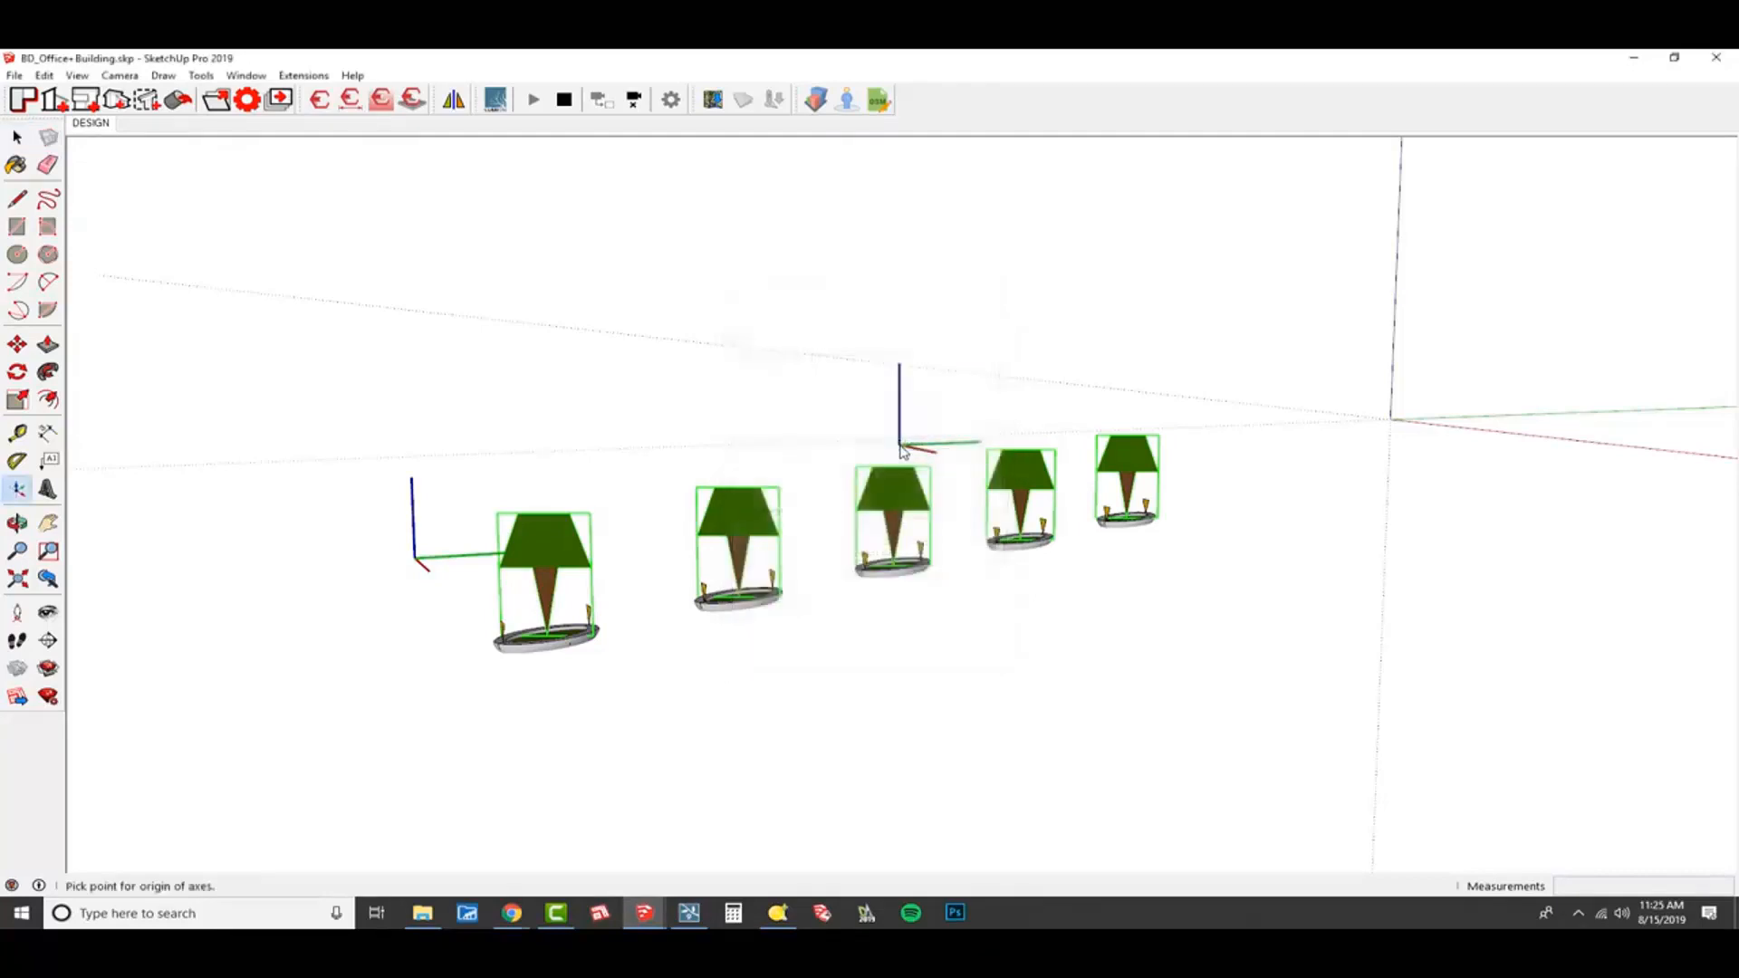
{"action": "left_click", "coordinate": [1390, 419]}
{"action": "key", "text": "Return"}
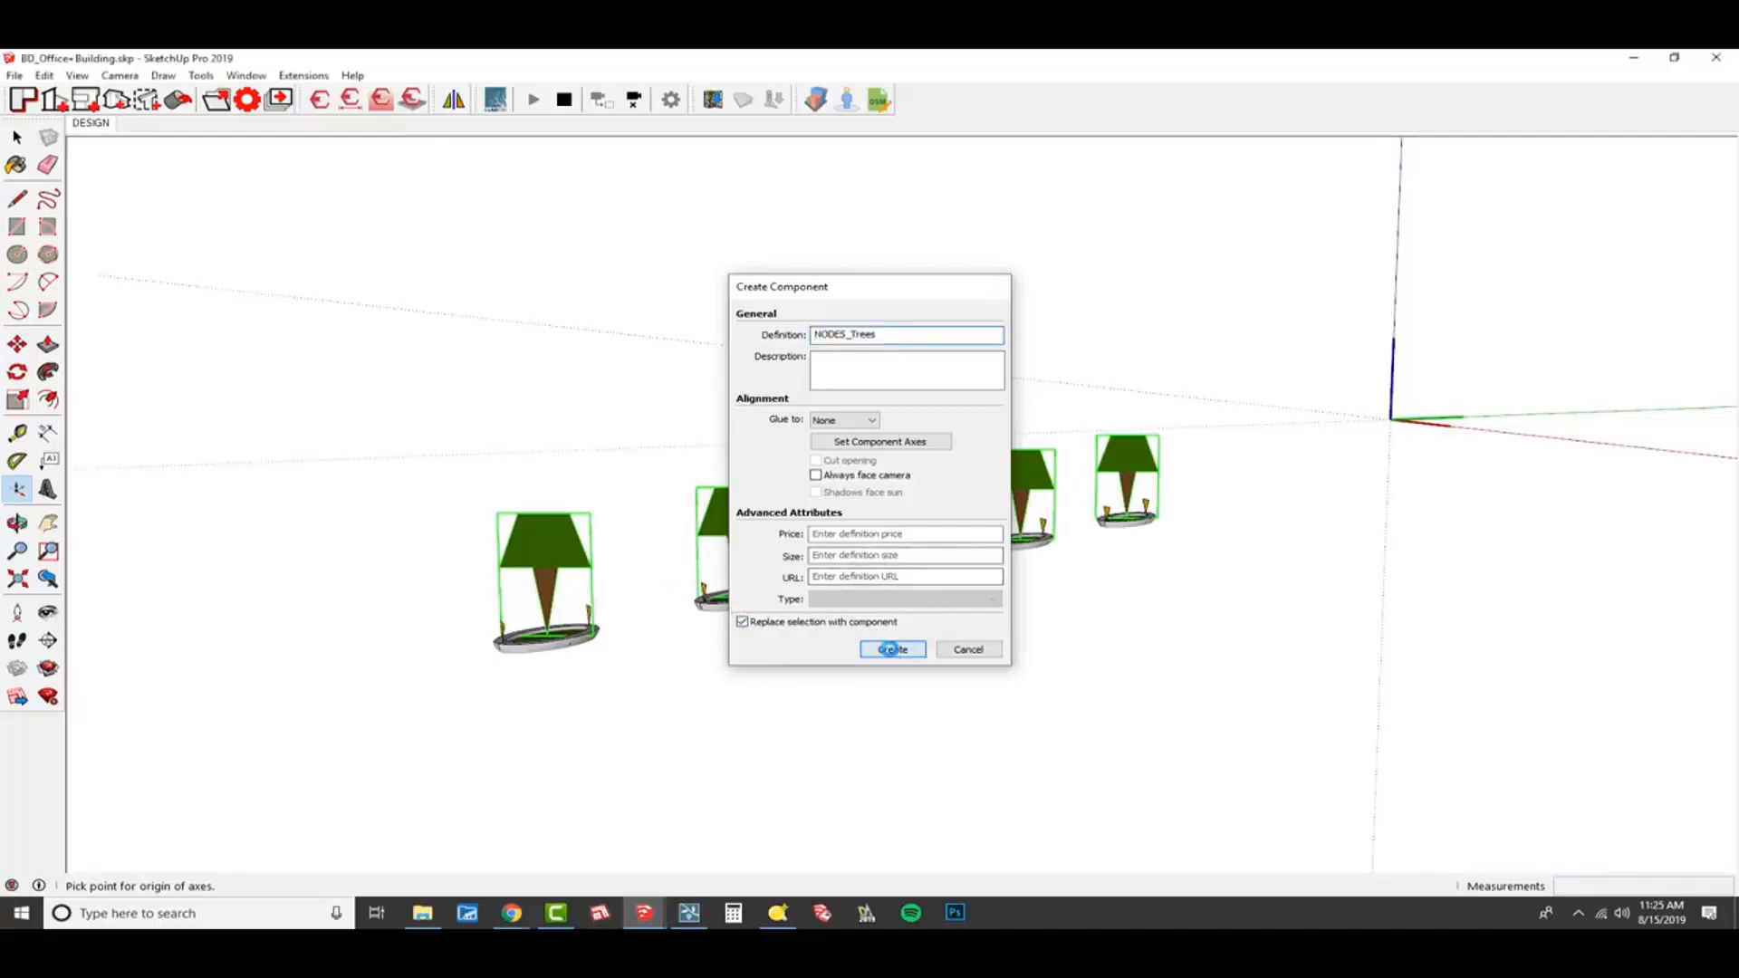
{"action": "left_click", "coordinate": [893, 650]}
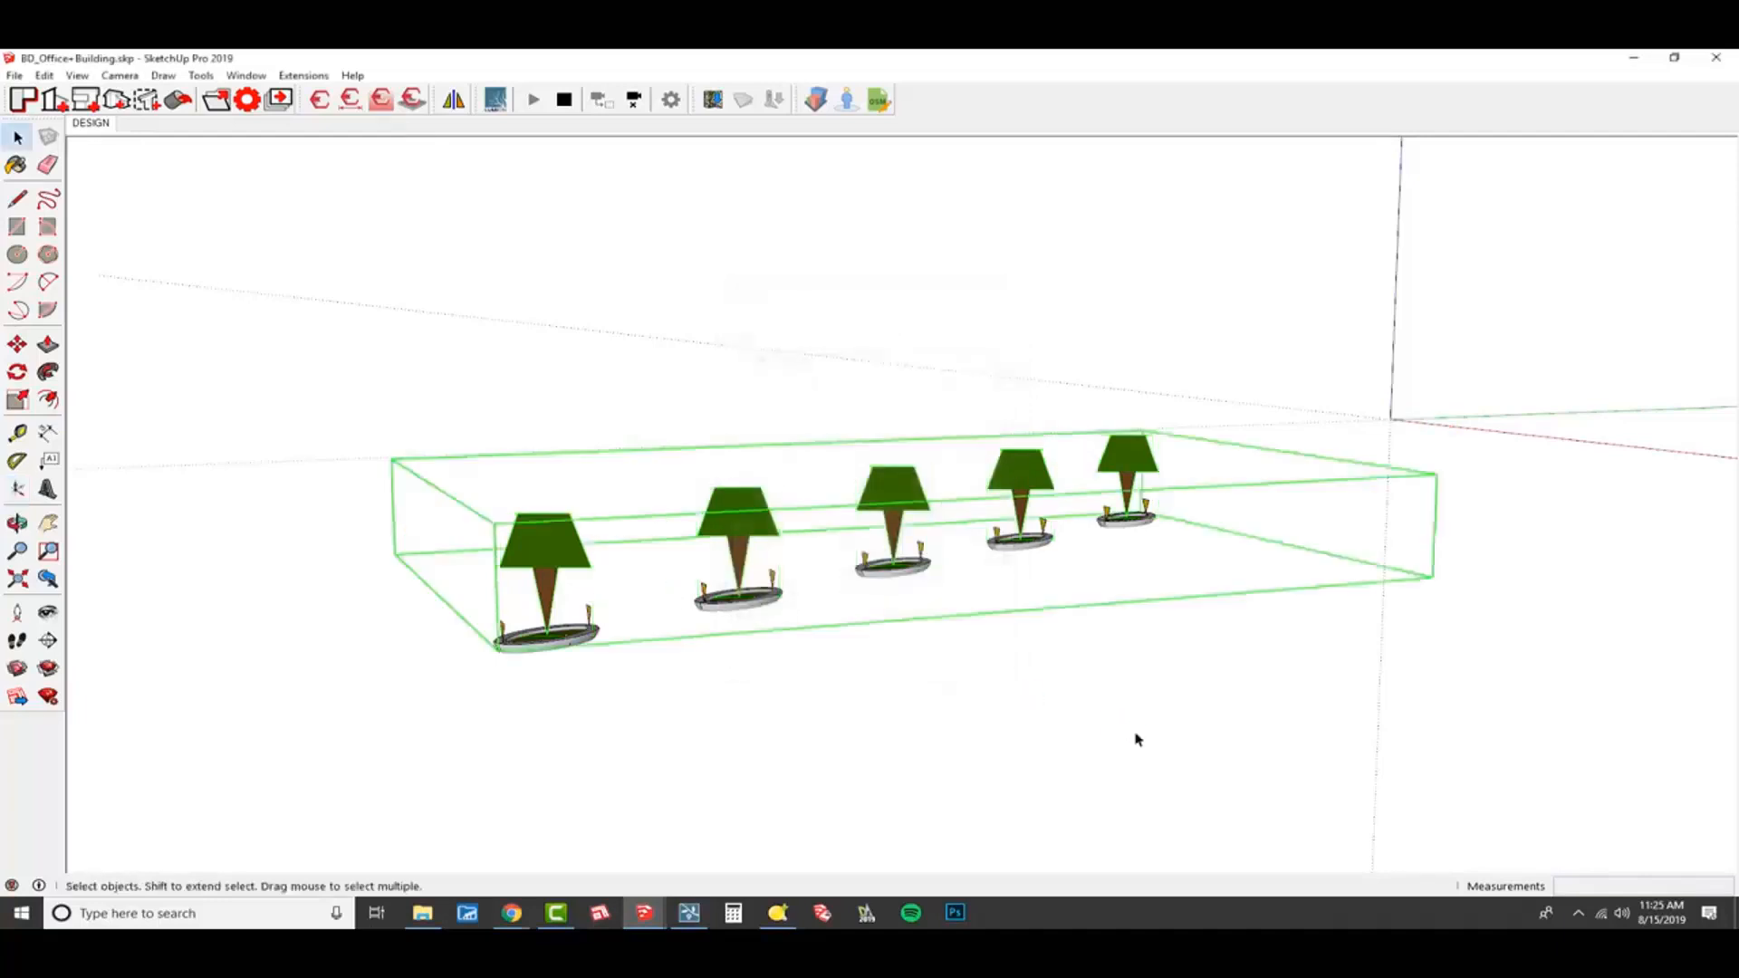
Open the tree nodes component to inspect its contents and axes placement, and exit it.
{"action": "double_click", "coordinate": [1130, 462]}
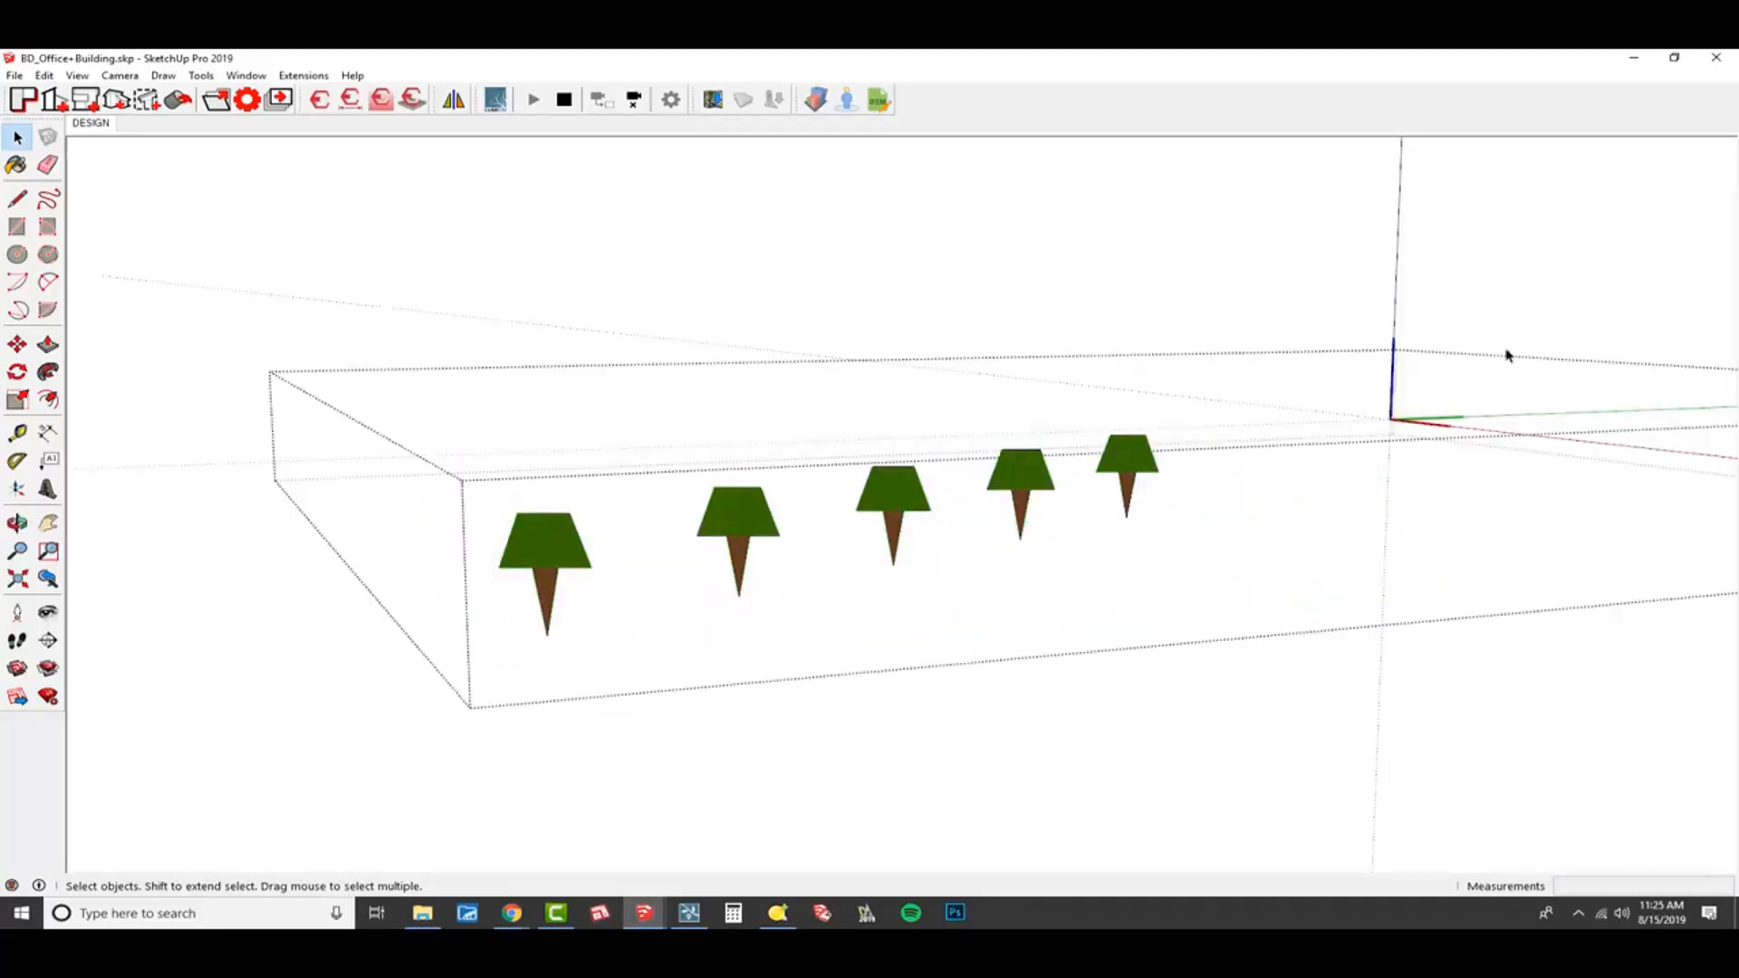
{"action": "left_click", "coordinate": [1515, 682]}
{"action": "middle_click_drag", "start_coordinate": [551, 642], "coordinate": [579, 634]}
{"action": "scroll", "coordinate": [575, 516], "scroll_direction": "down", "scroll_amount": 1}
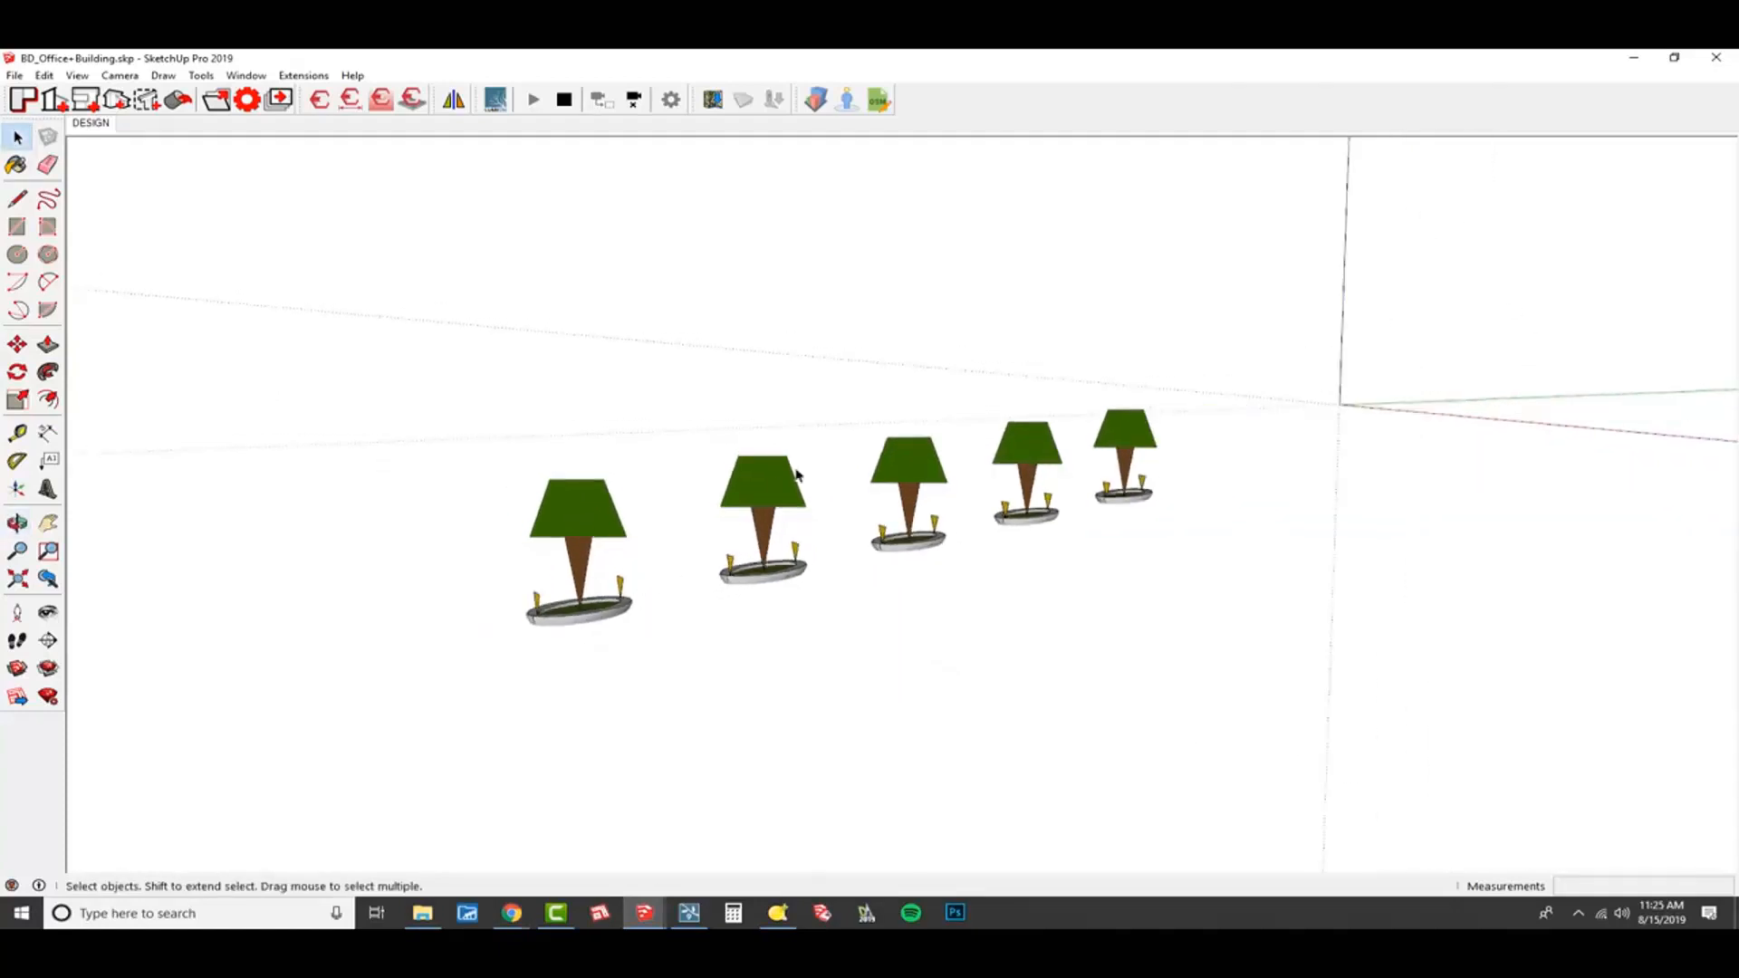
Make a component from only the spotlight nodes on the planters, named NODES_Lights, replacing the selection.
{"action": "left_click", "coordinate": [586, 515]}
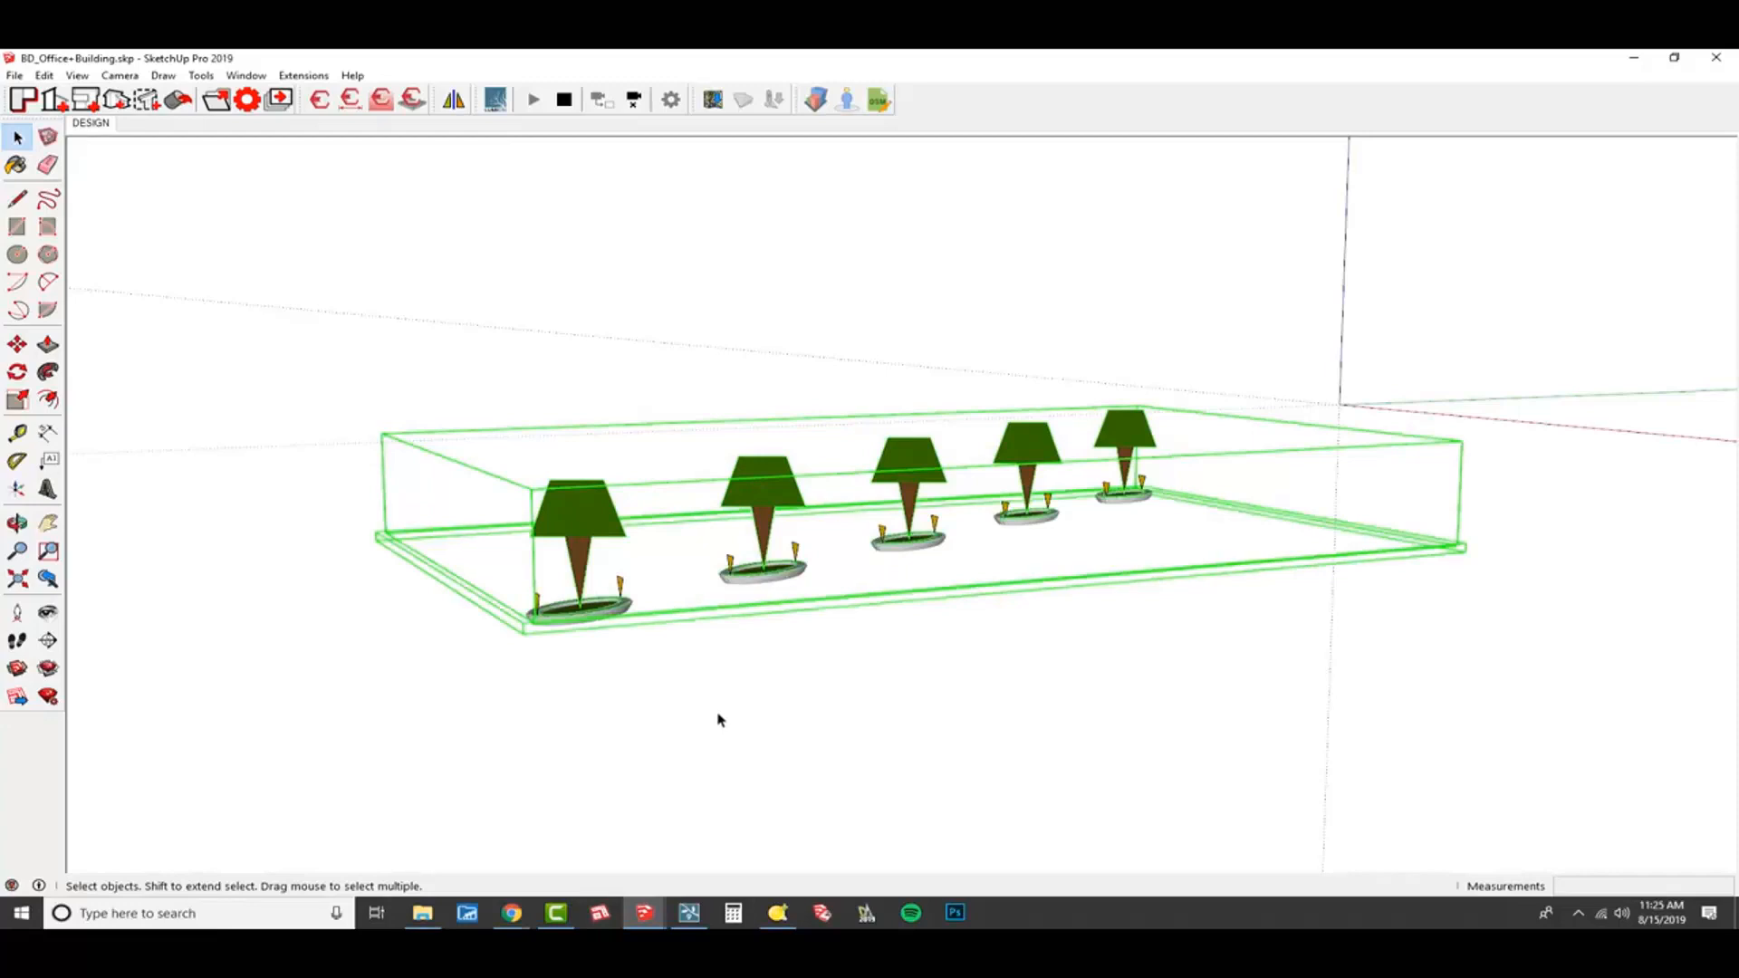
{"action": "left_click_drag", "start_coordinate": [367, 253], "coordinate": [1537, 747]}
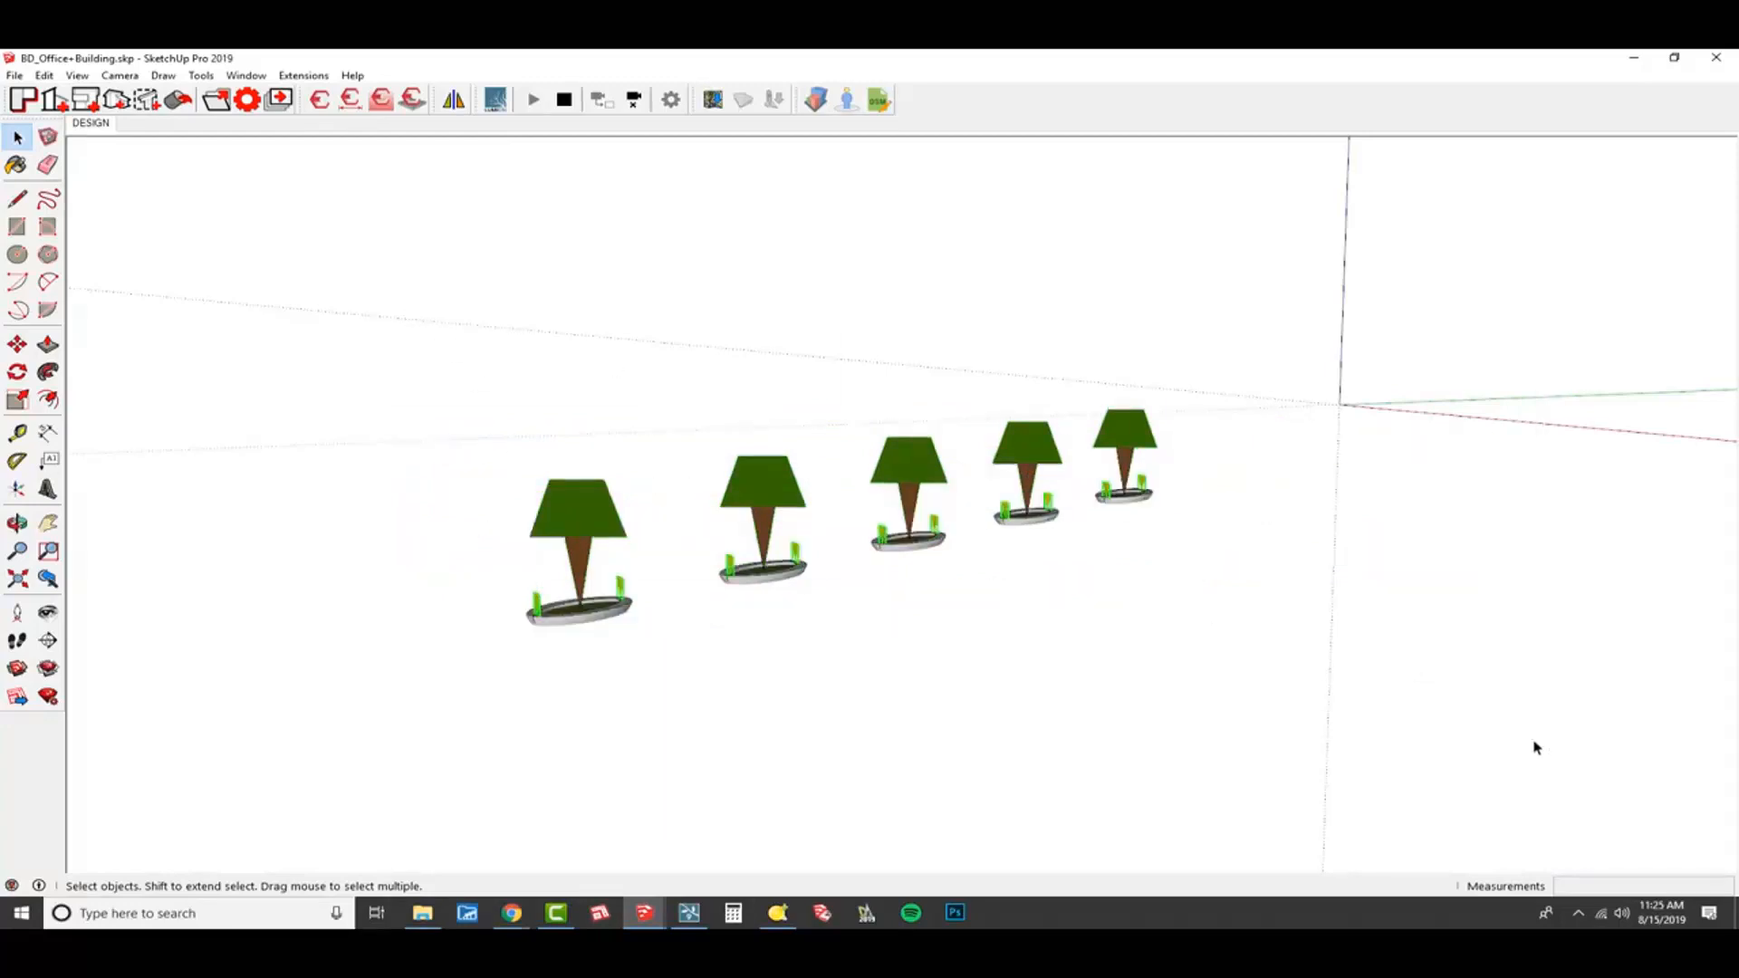
{"action": "scroll", "coordinate": [1184, 492], "scroll_direction": "up", "scroll_amount": 5}
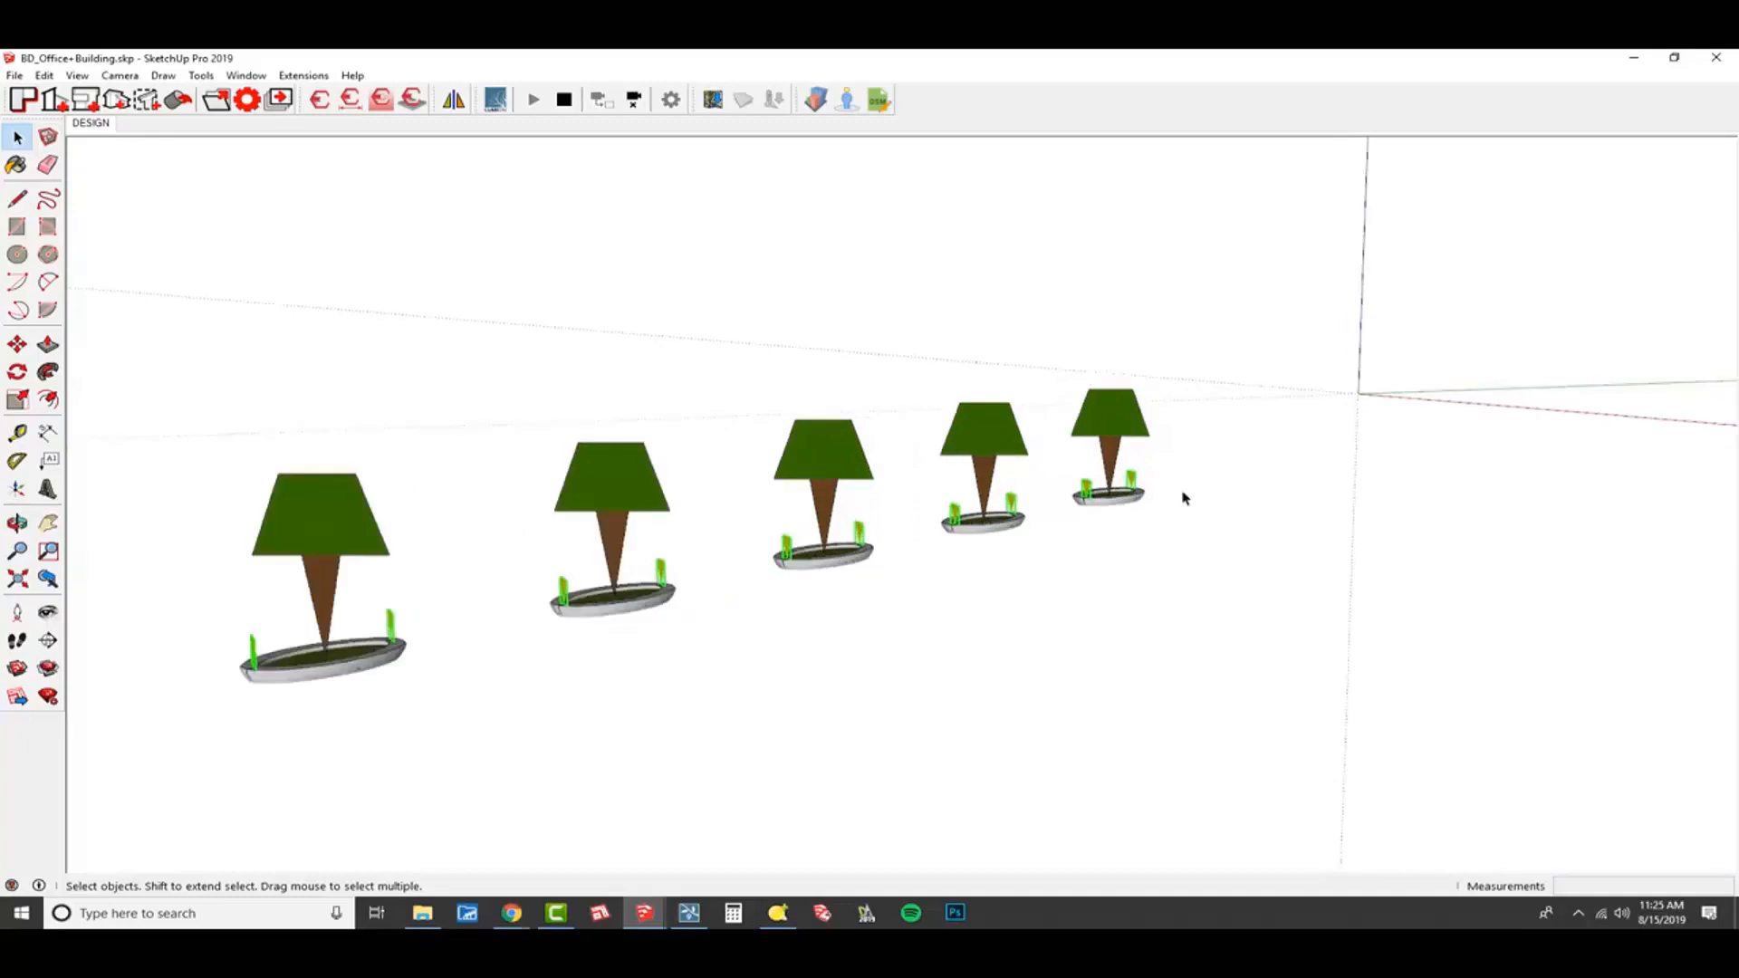
{"action": "right_click", "coordinate": [1121, 477]}
{"action": "left_click", "coordinate": [1219, 615]}
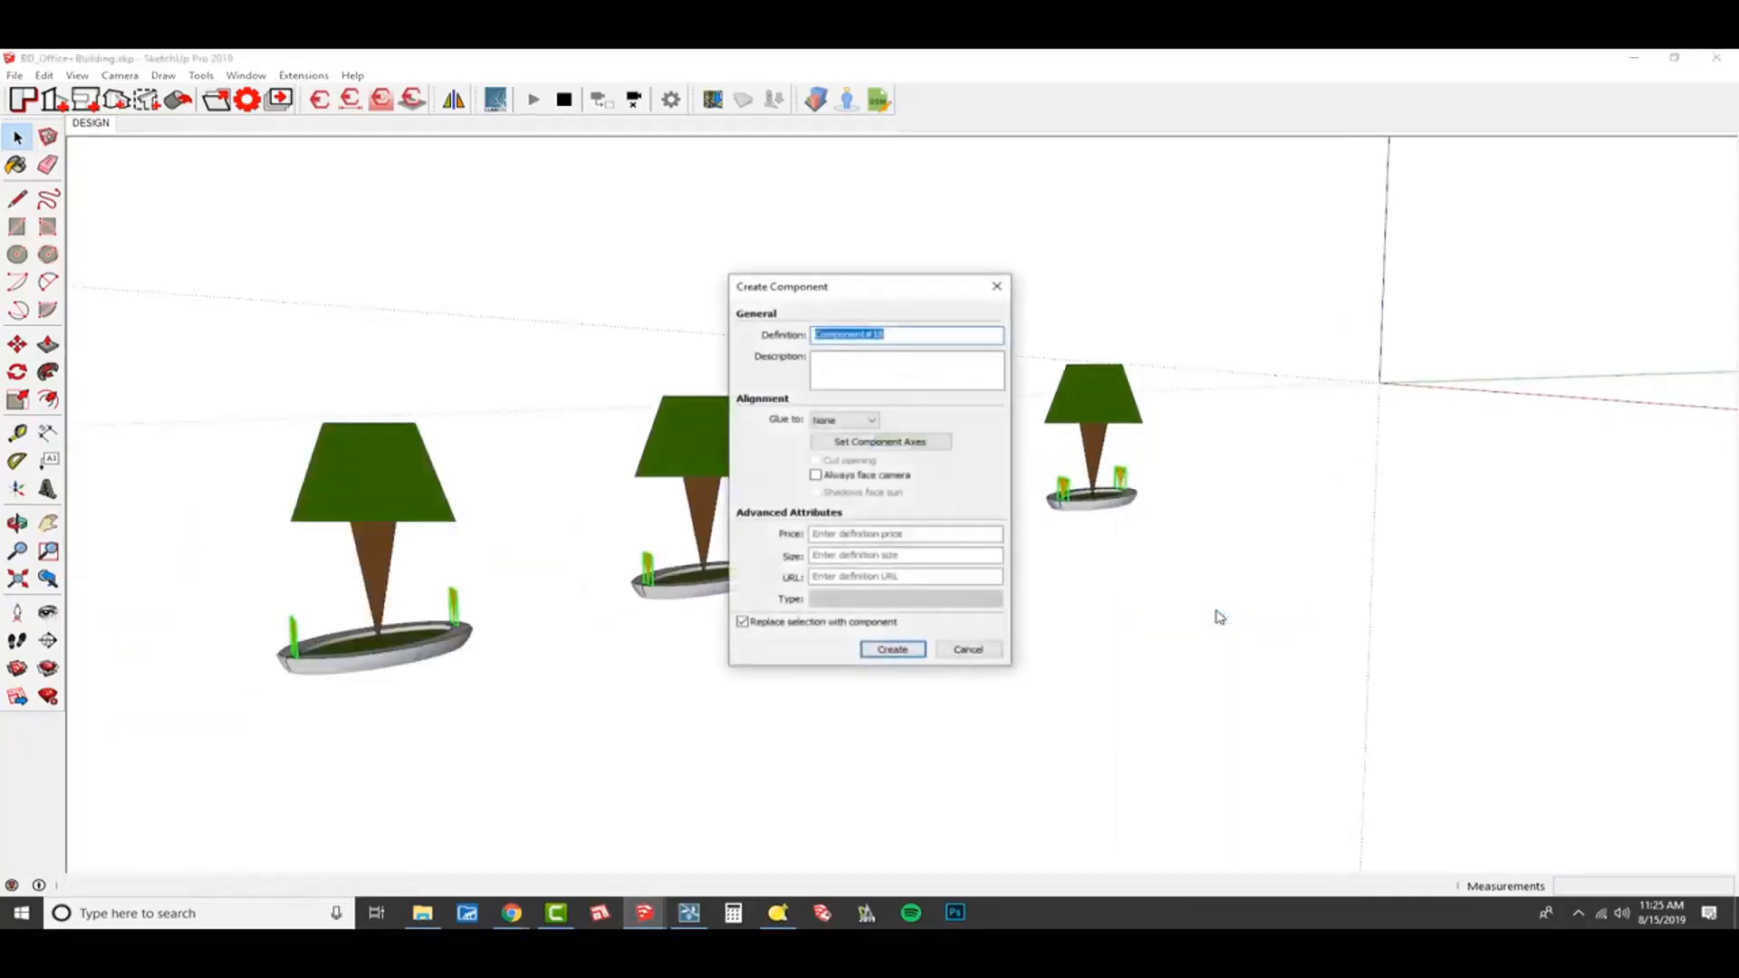
{"action": "type", "text": "NOT"}
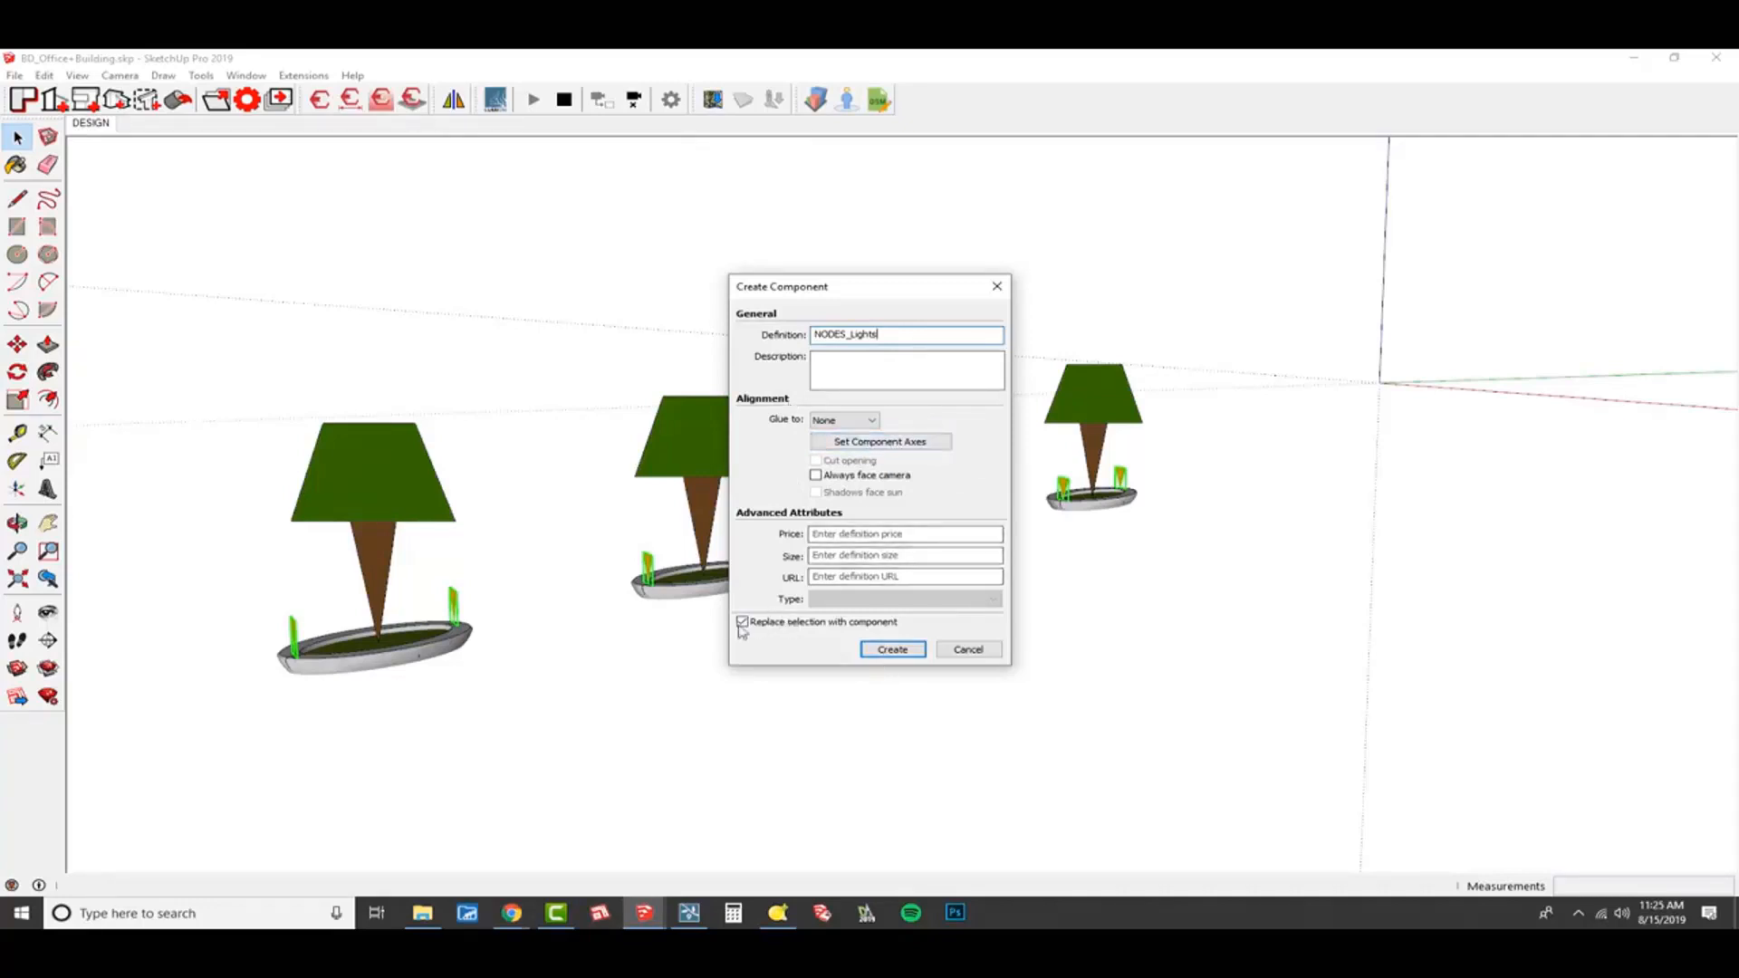
{"action": "left_click", "coordinate": [892, 650]}
Open the spotlight nodes component for editing and reset the drawing axes to their original position.
{"action": "scroll", "coordinate": [885, 660], "scroll_direction": "down", "scroll_amount": 3}
{"action": "scroll", "coordinate": [951, 541], "scroll_direction": "up", "scroll_amount": 2}
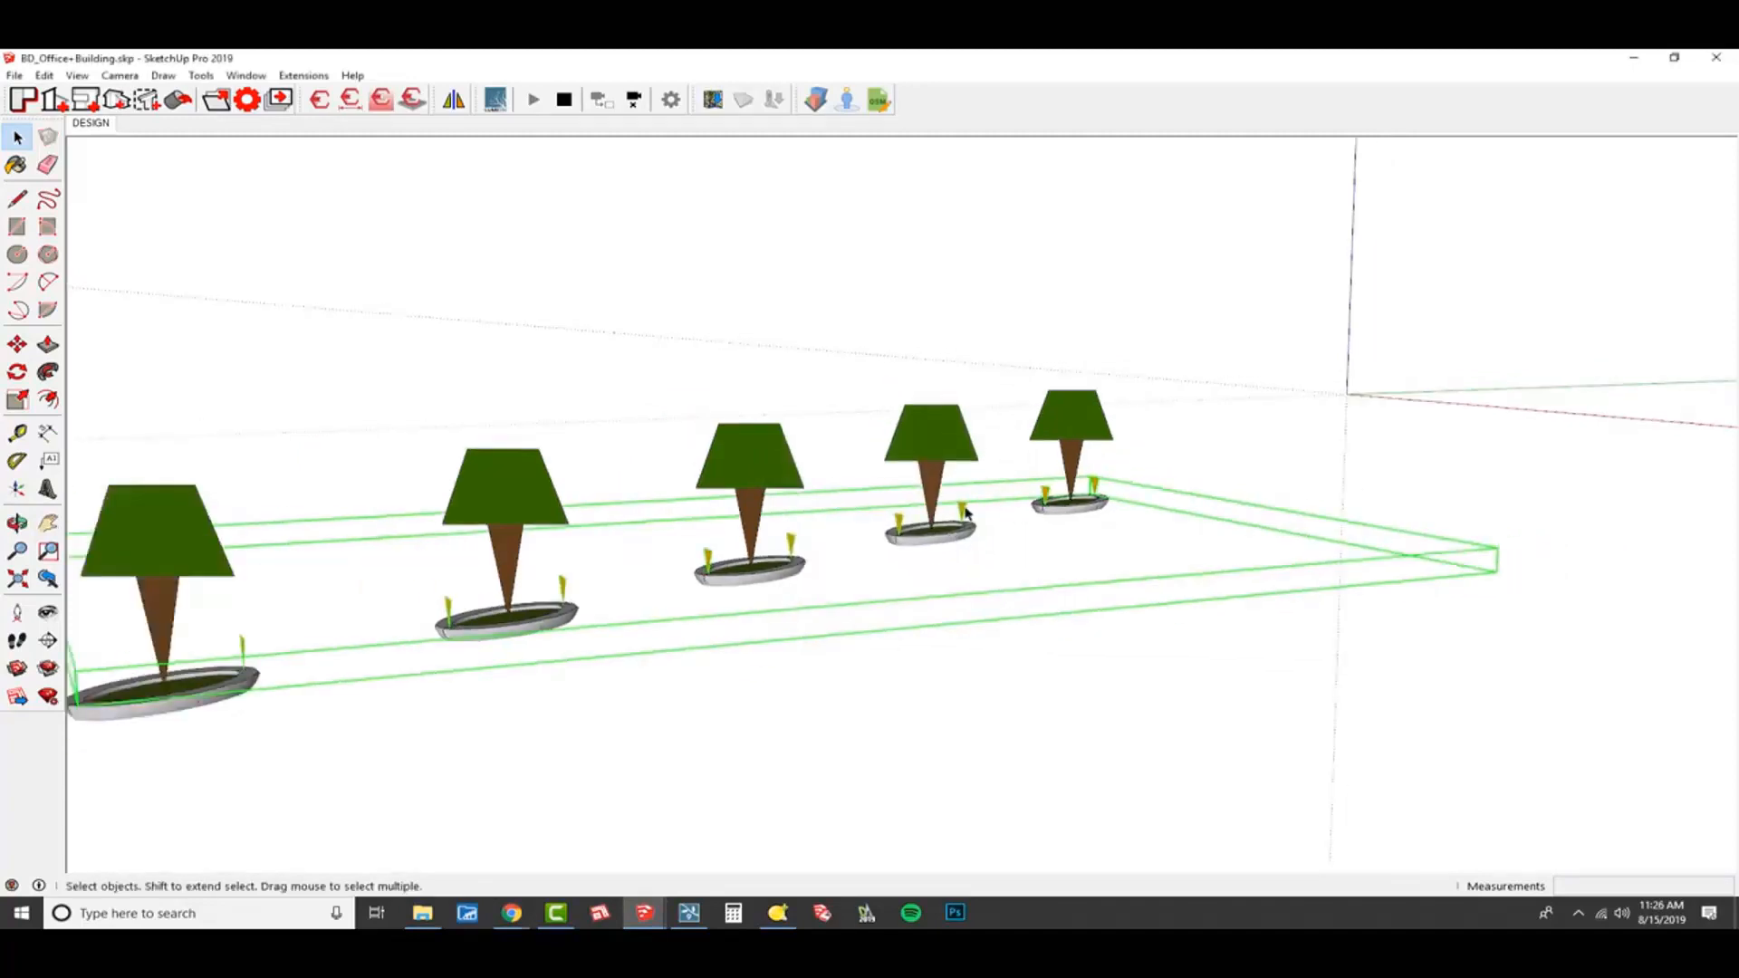
{"action": "double_click", "coordinate": [964, 510]}
{"action": "scroll", "coordinate": [1035, 556], "scroll_direction": "down", "scroll_amount": 3}
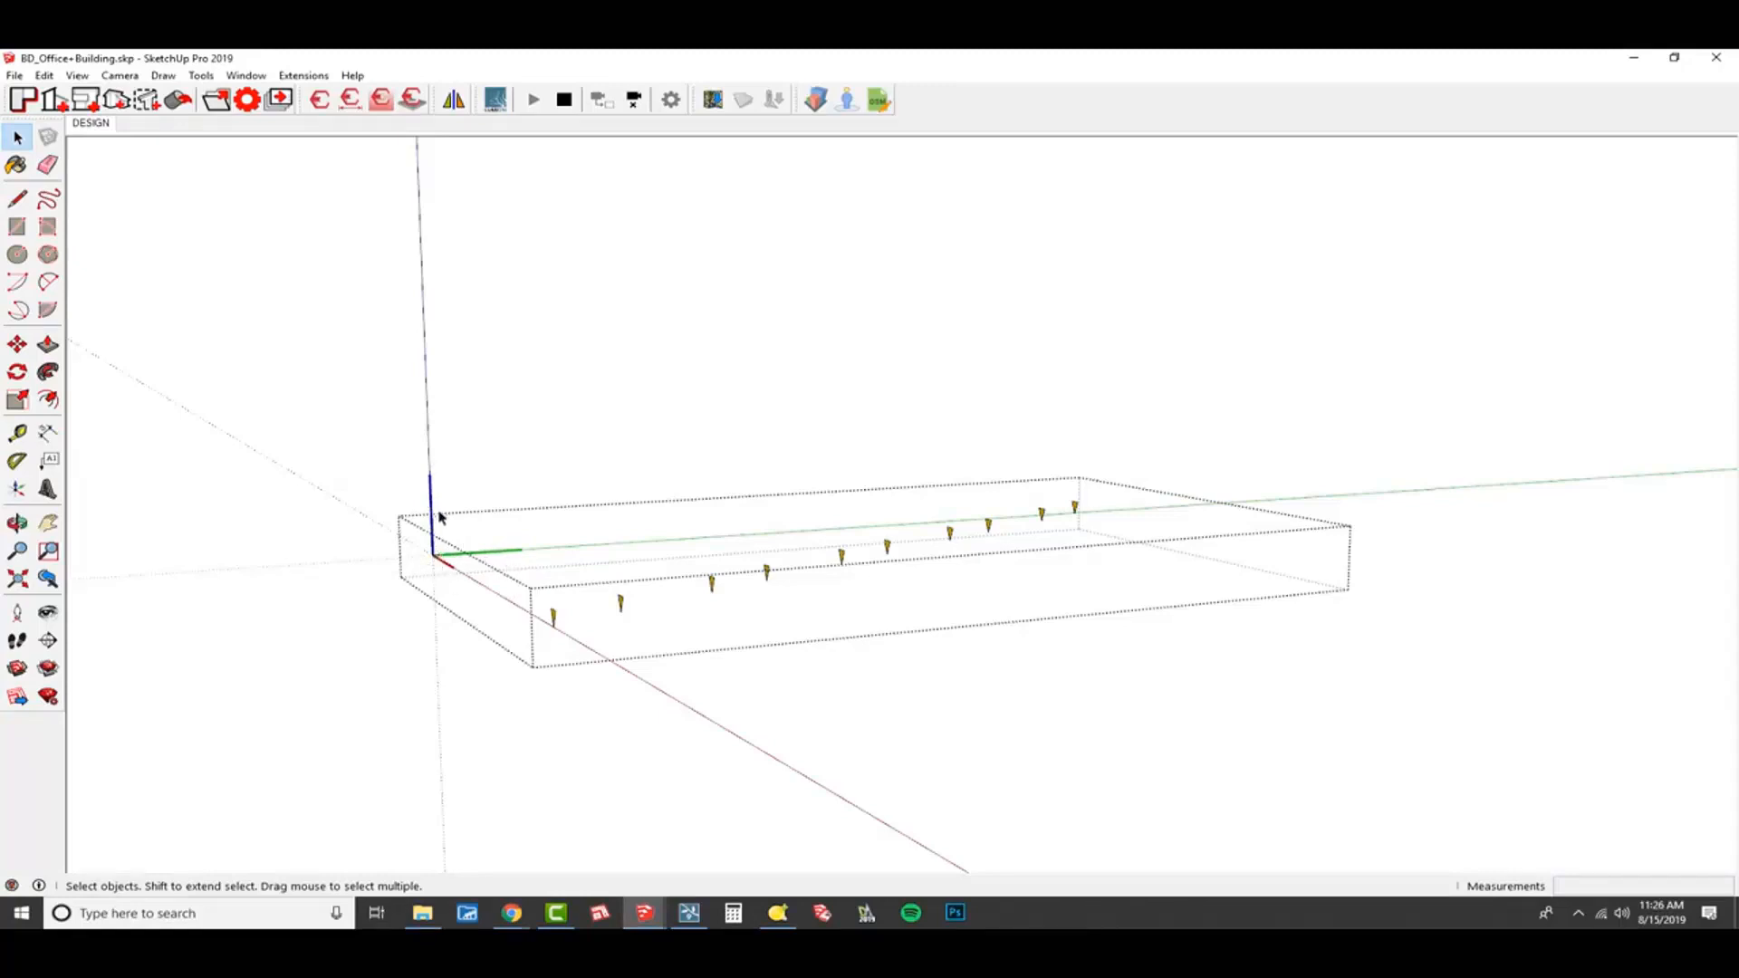
{"action": "scroll", "coordinate": [624, 576], "scroll_direction": "up", "scroll_amount": 1}
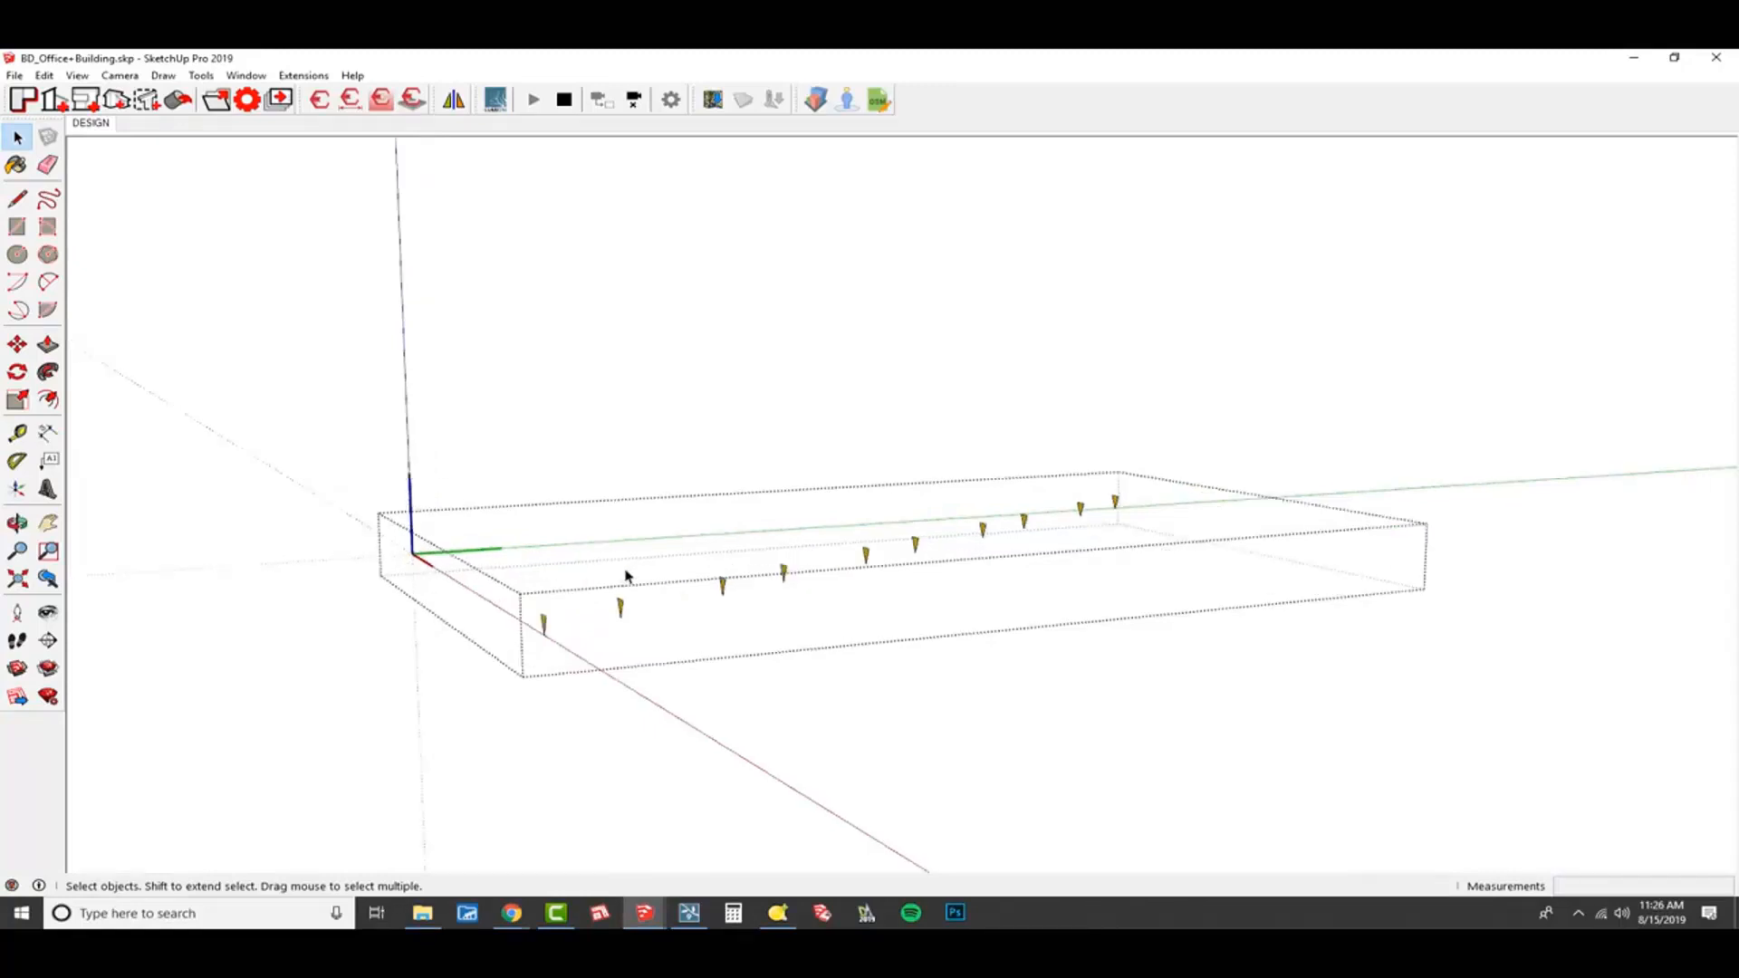
{"action": "right_click", "coordinate": [407, 419]}
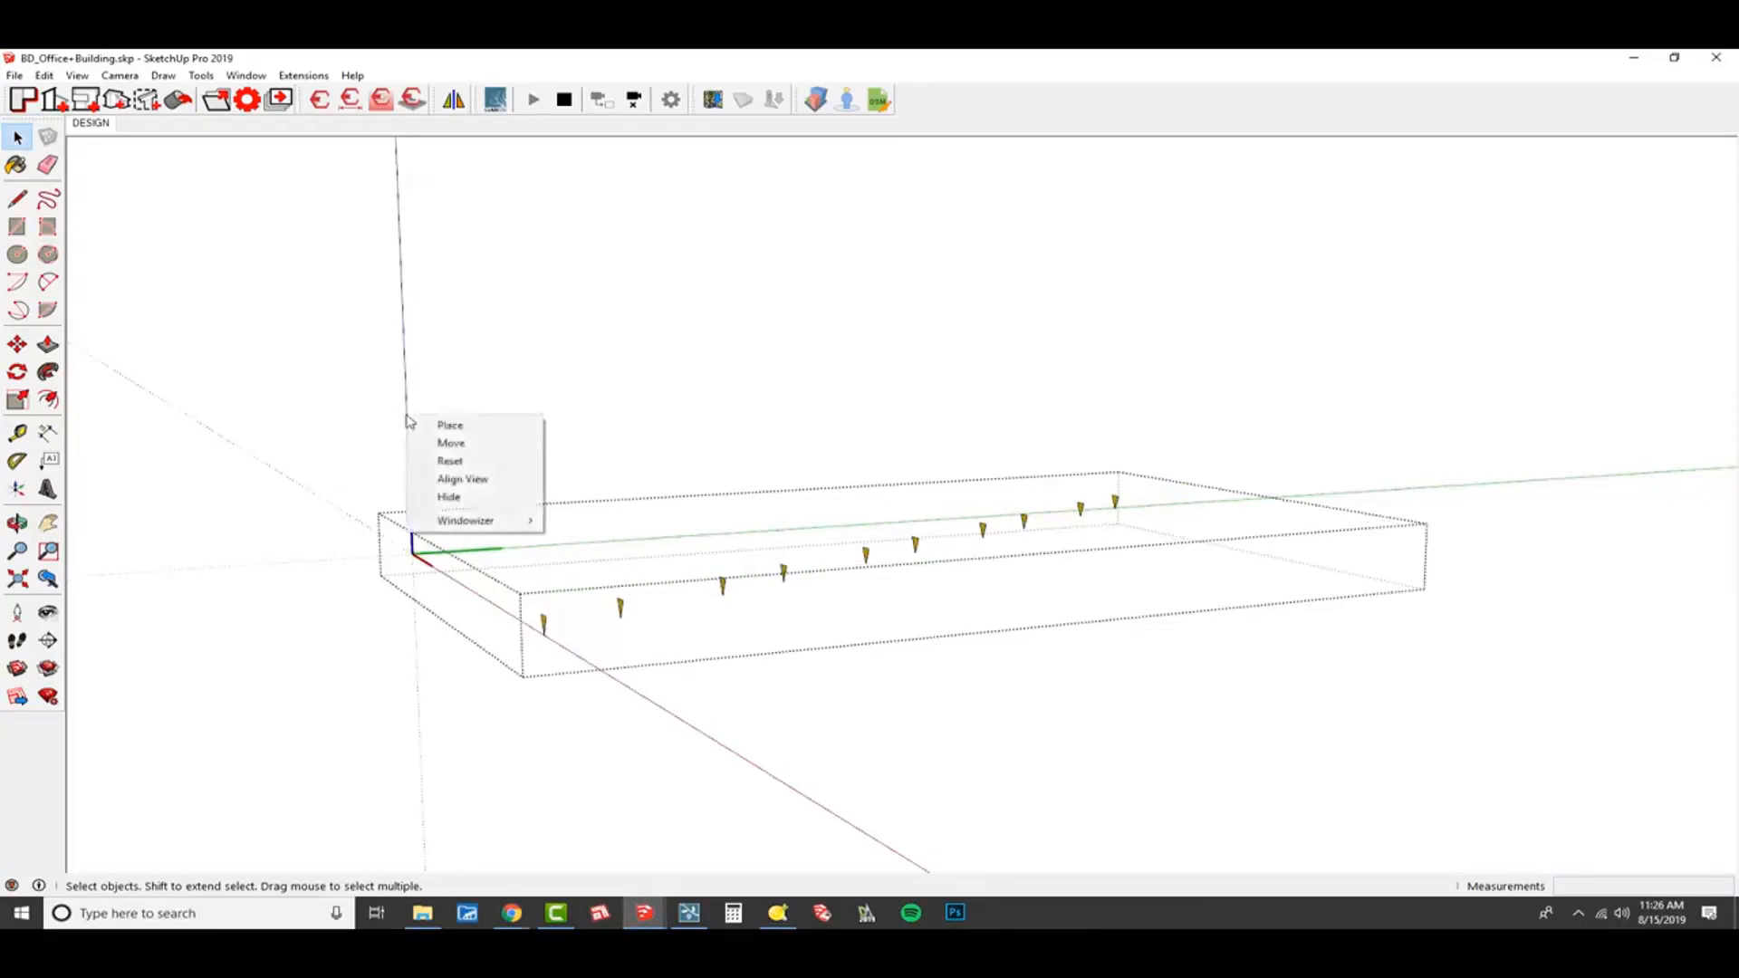
{"action": "left_click", "coordinate": [496, 463]}
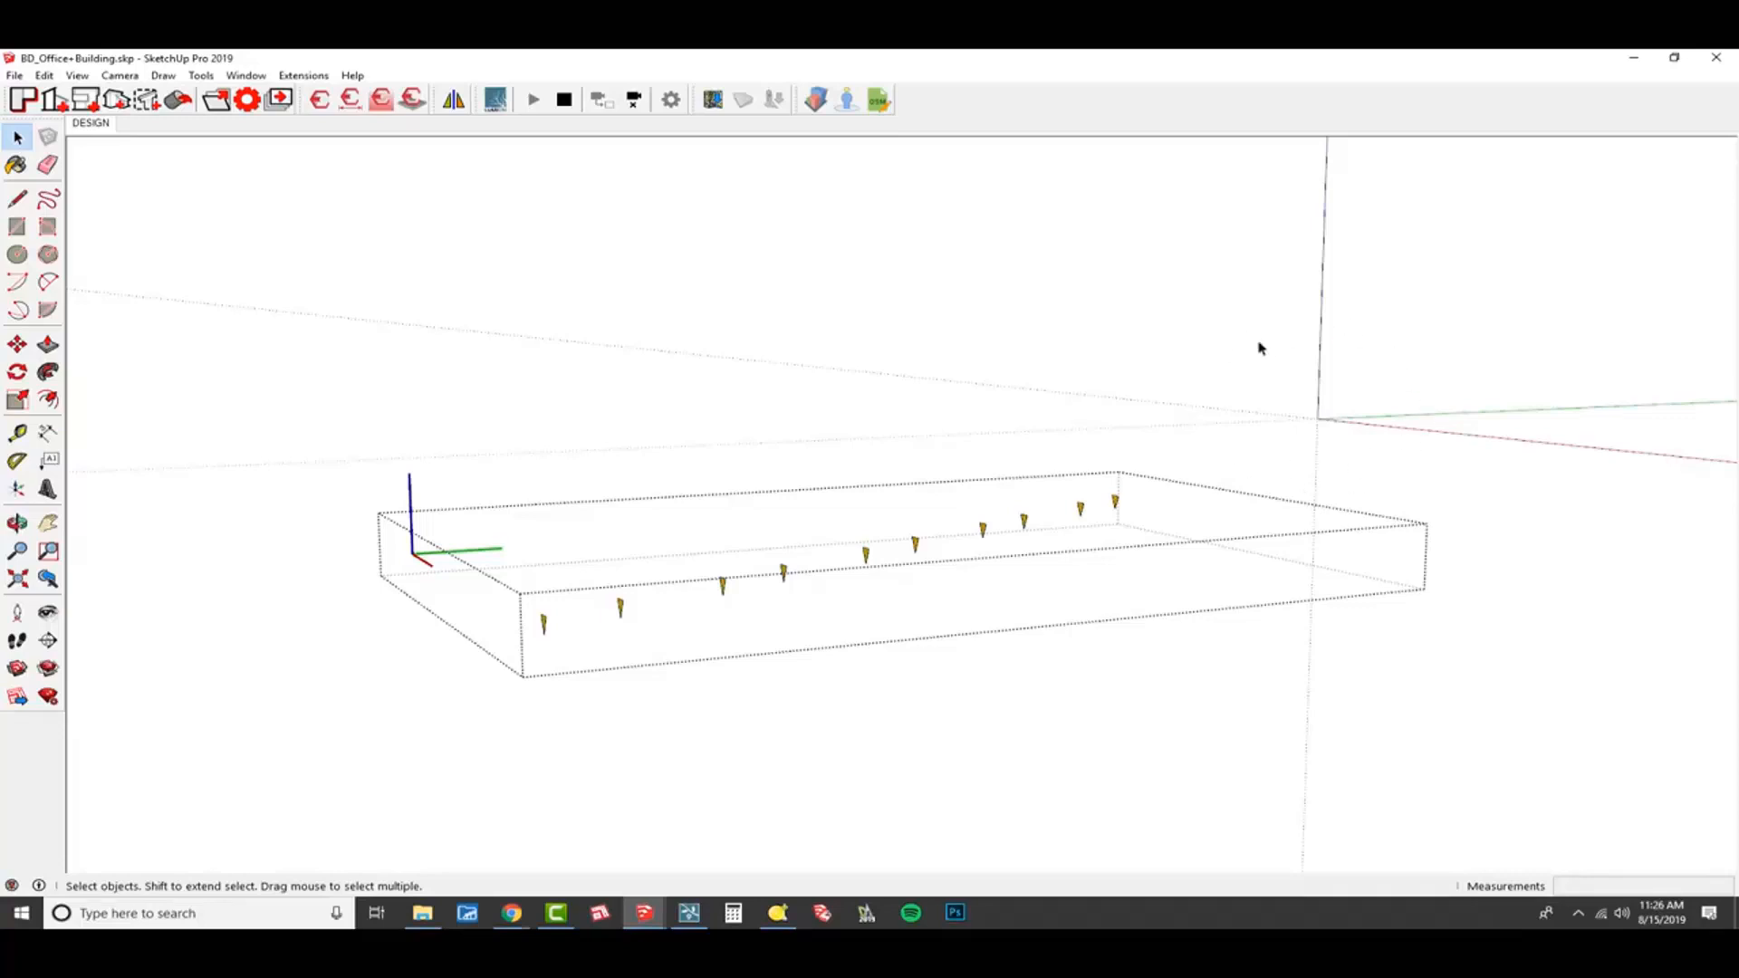
Change the open spotlight nodes component's axes to the model origin and exit the component.
{"action": "right_click", "coordinate": [950, 280]}
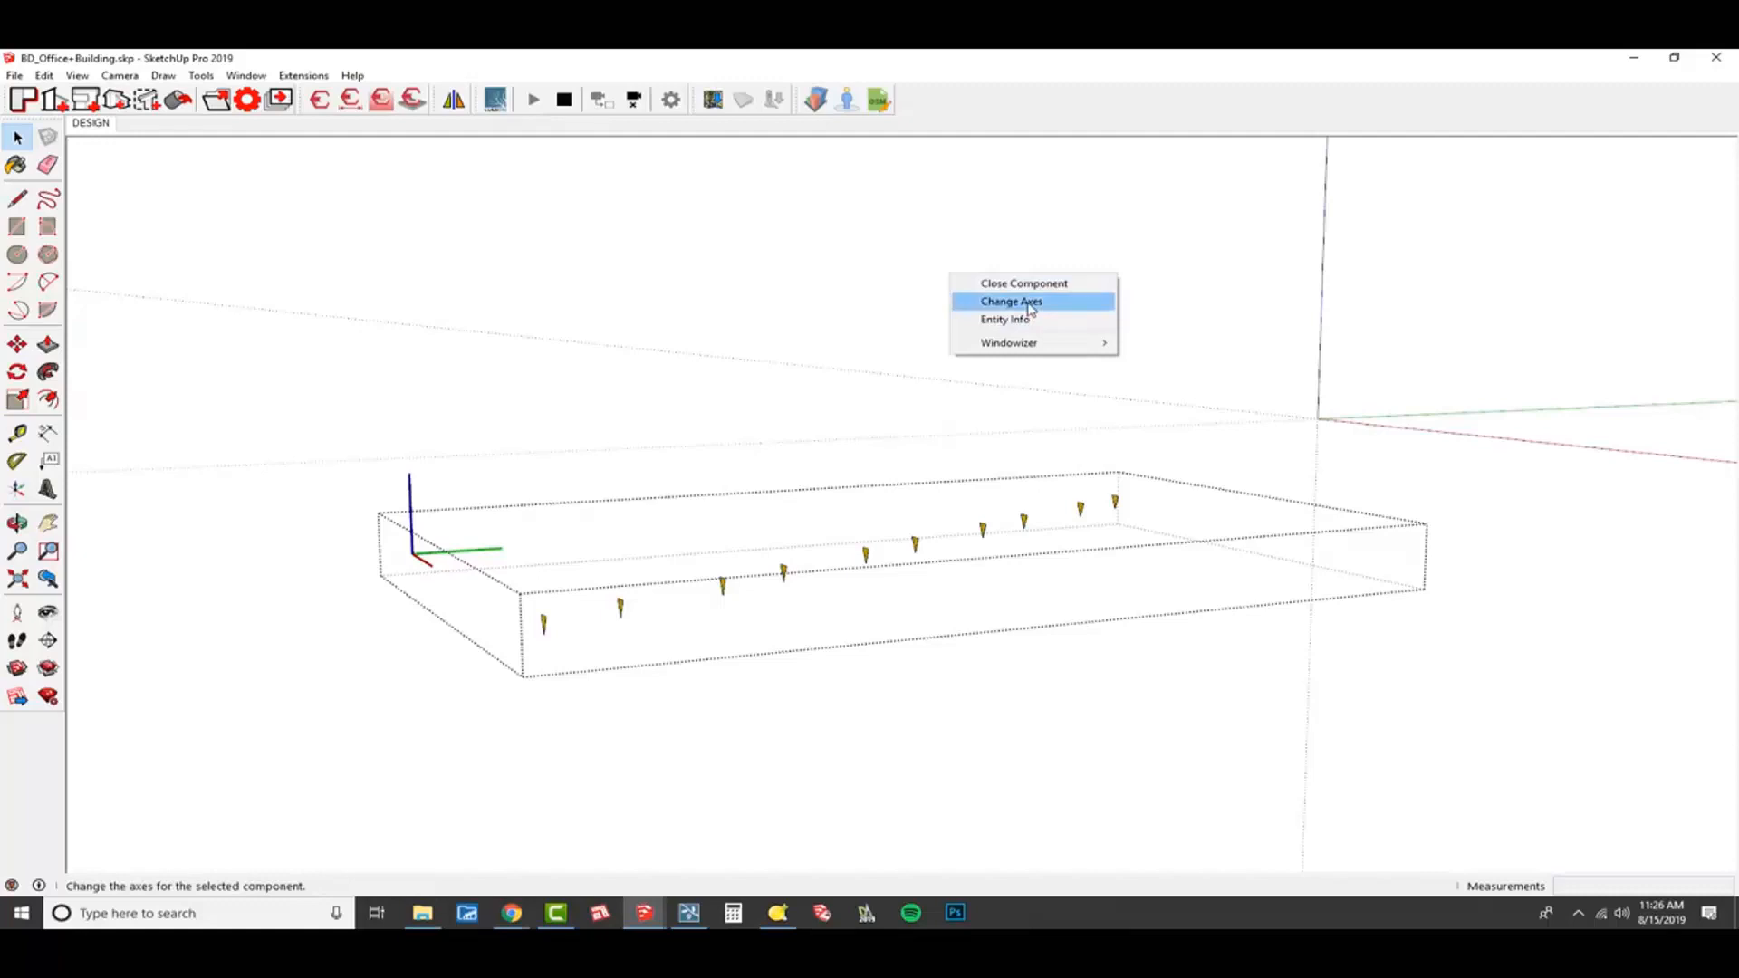
{"action": "left_click", "coordinate": [1028, 301]}
{"action": "left_click", "coordinate": [1318, 420]}
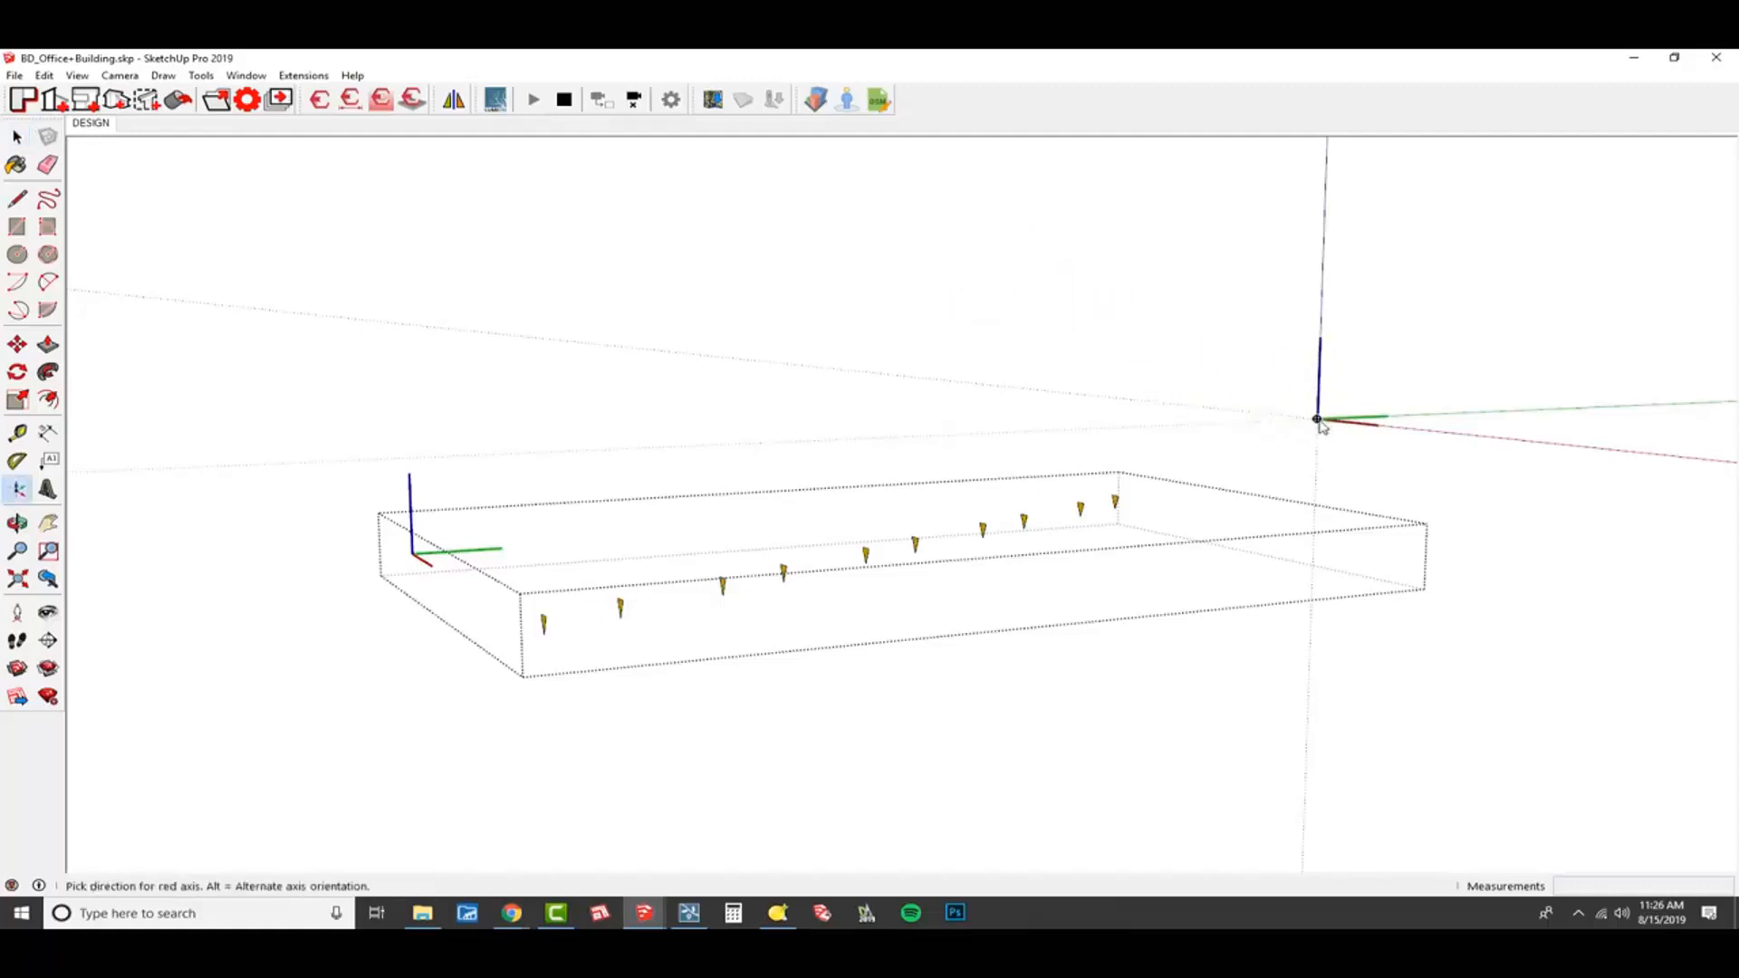
{"action": "left_click", "coordinate": [1318, 419]}
{"action": "middle_click_drag", "start_coordinate": [1118, 691], "coordinate": [1111, 683]}
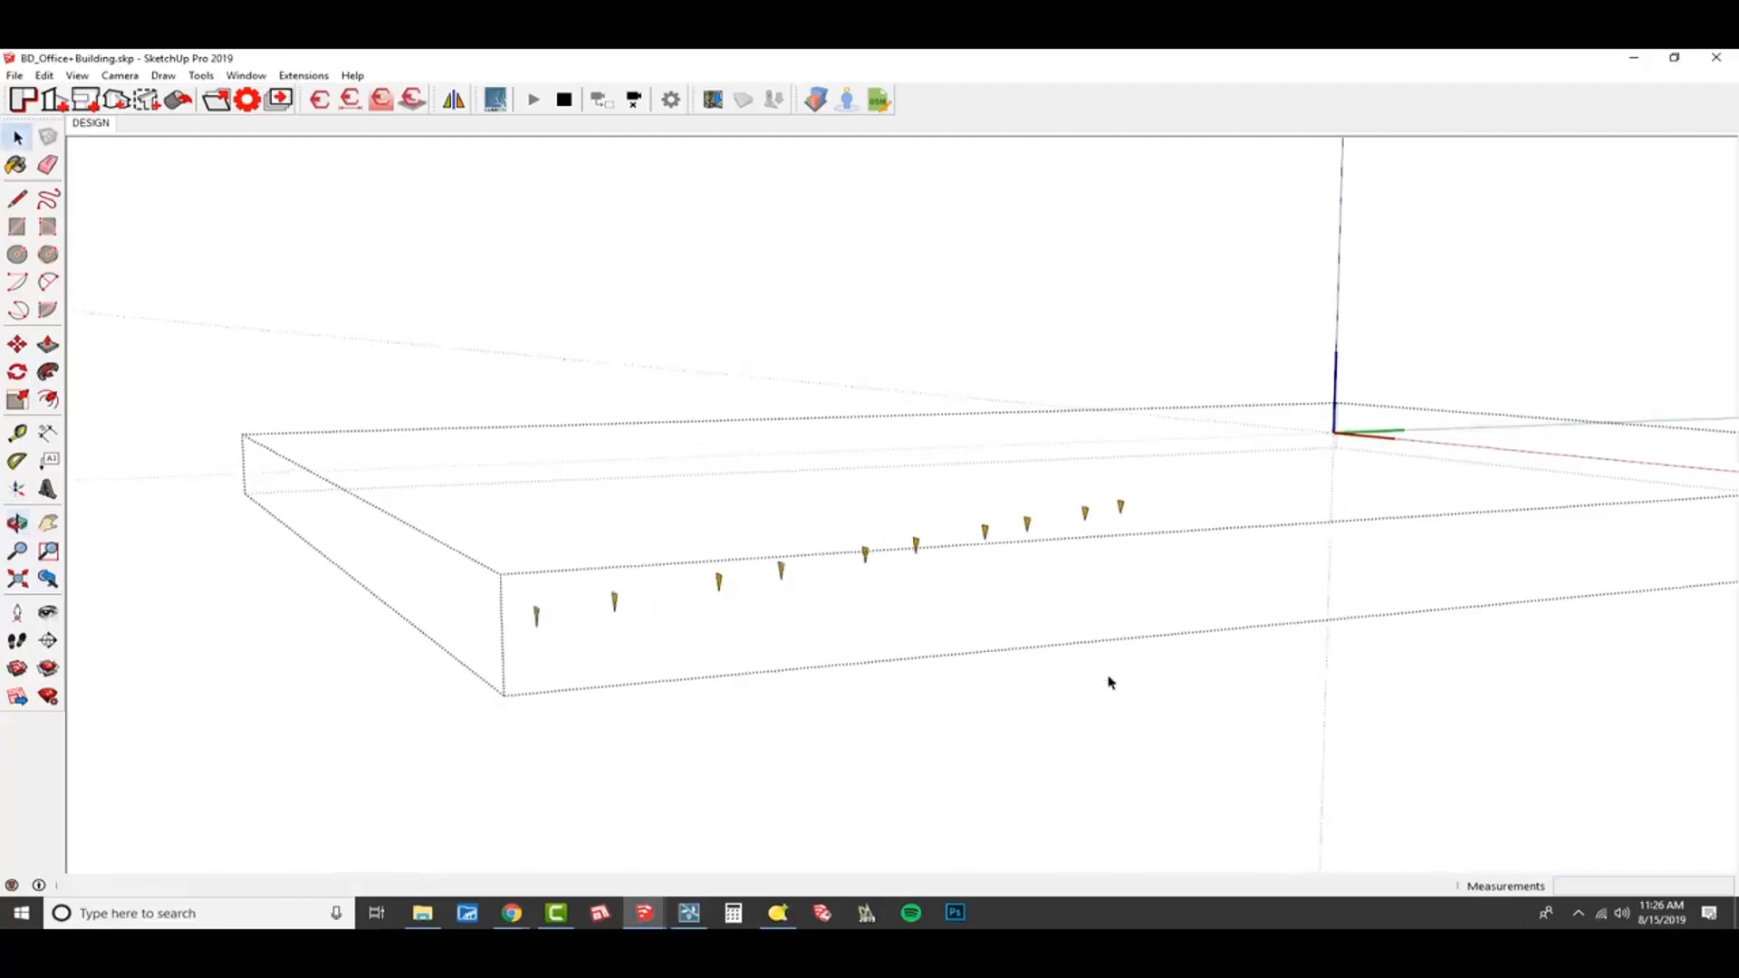
{"action": "left_click", "coordinate": [1111, 683]}
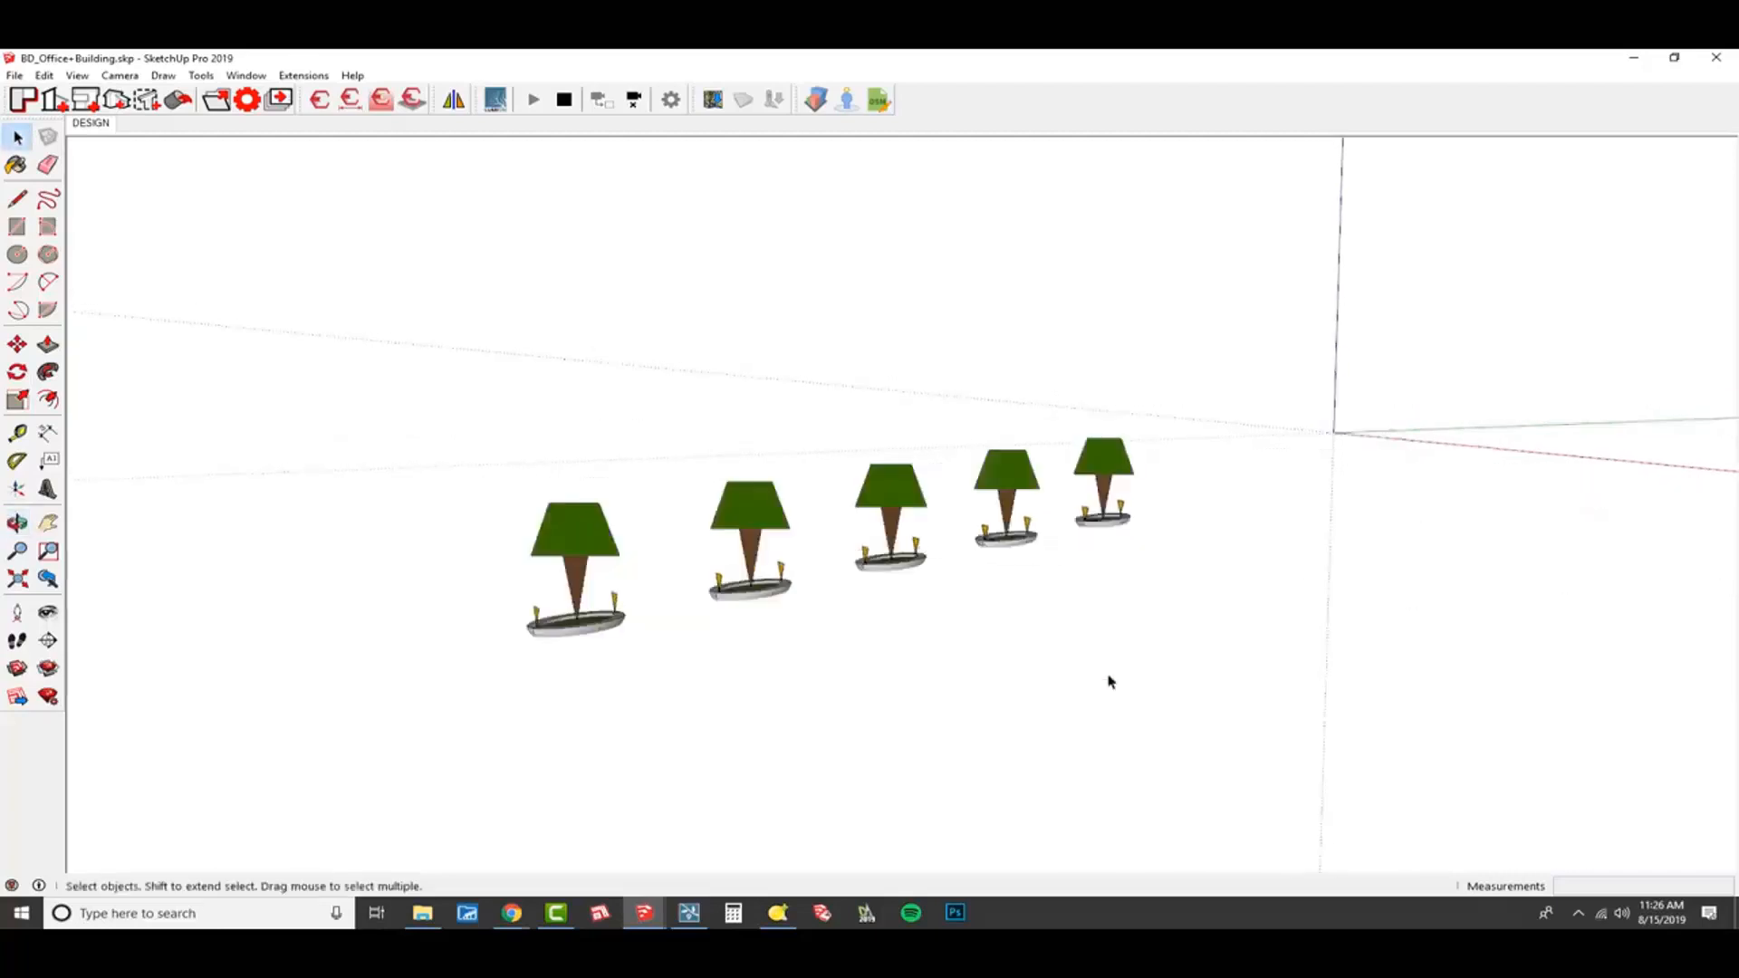
Open the tree nodes and spotlight nodes components in turn to compare their axes placement, and exit them.
{"action": "double_click", "coordinate": [1006, 475]}
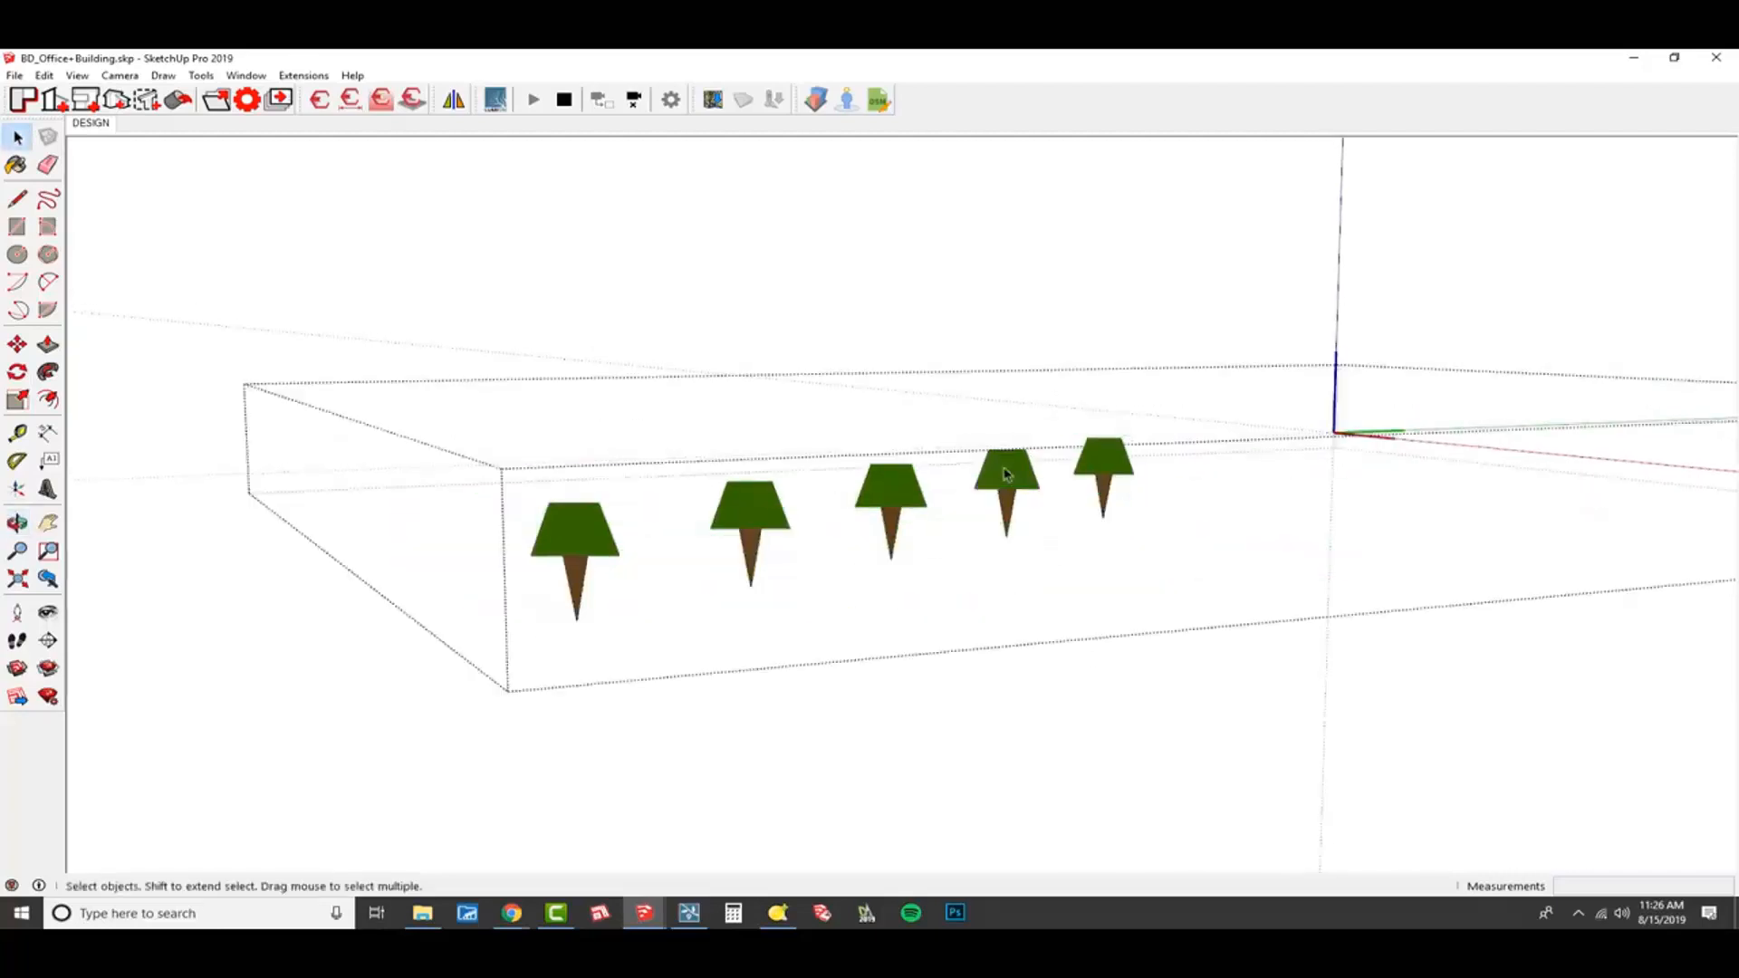
{"action": "left_click", "coordinate": [1358, 455]}
{"action": "double_click", "coordinate": [987, 535]}
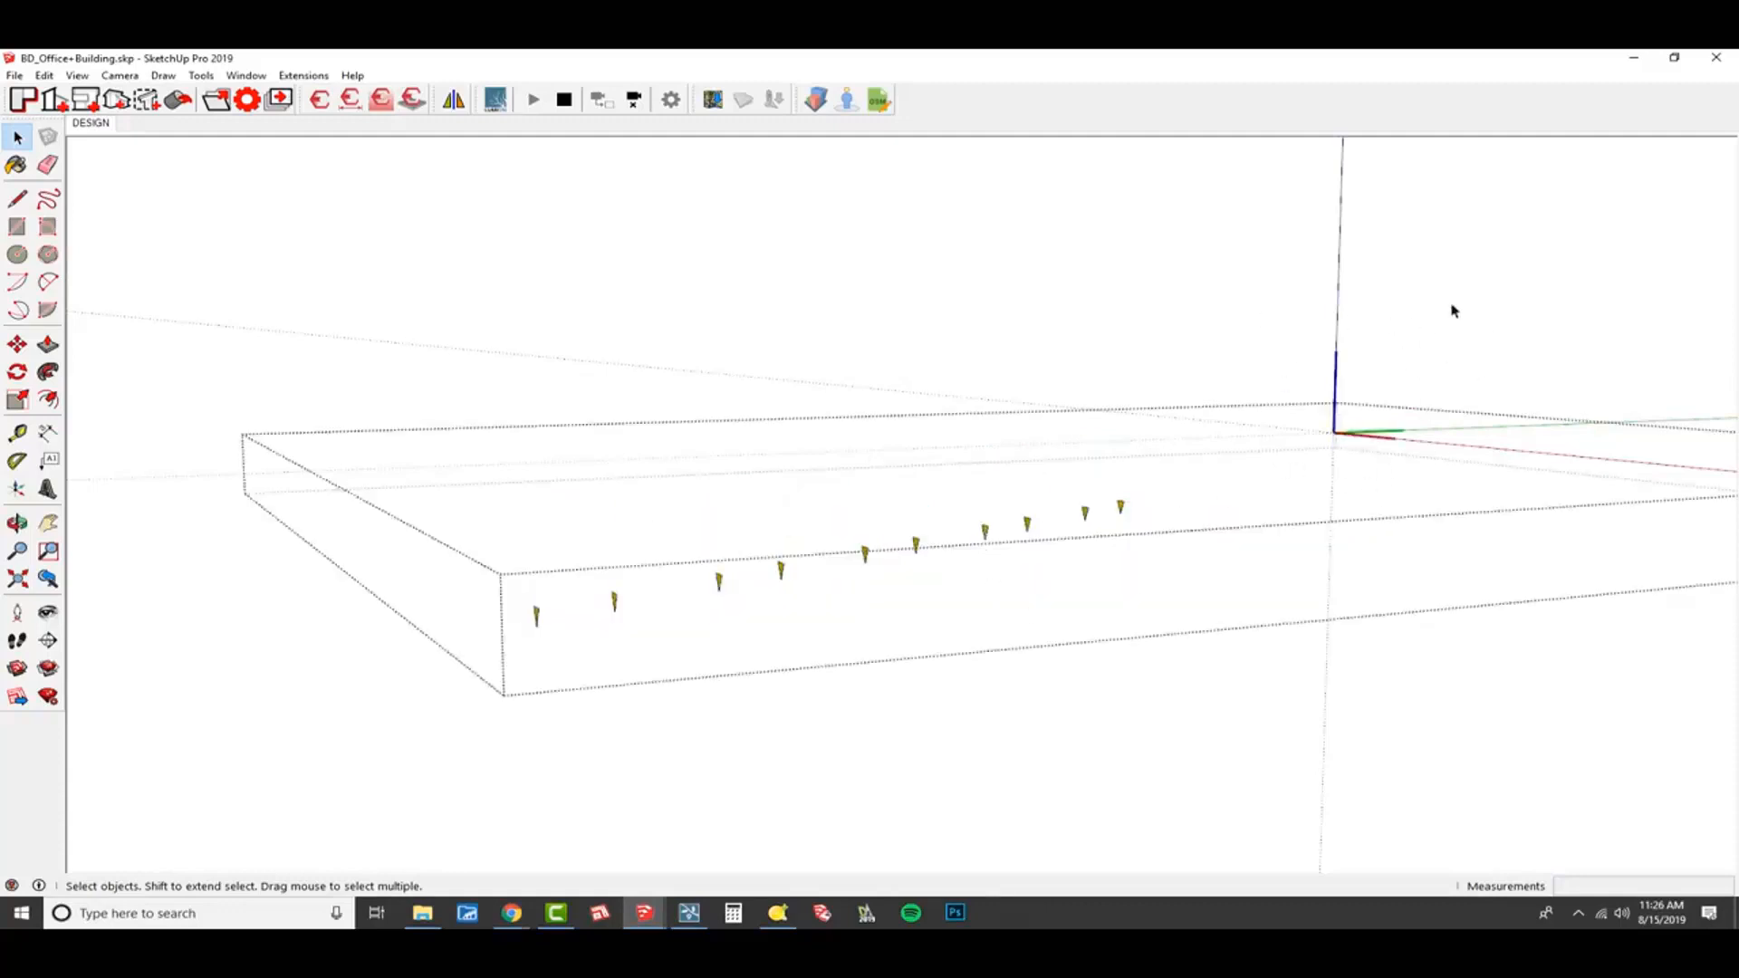
{"action": "left_click", "coordinate": [1314, 465]}
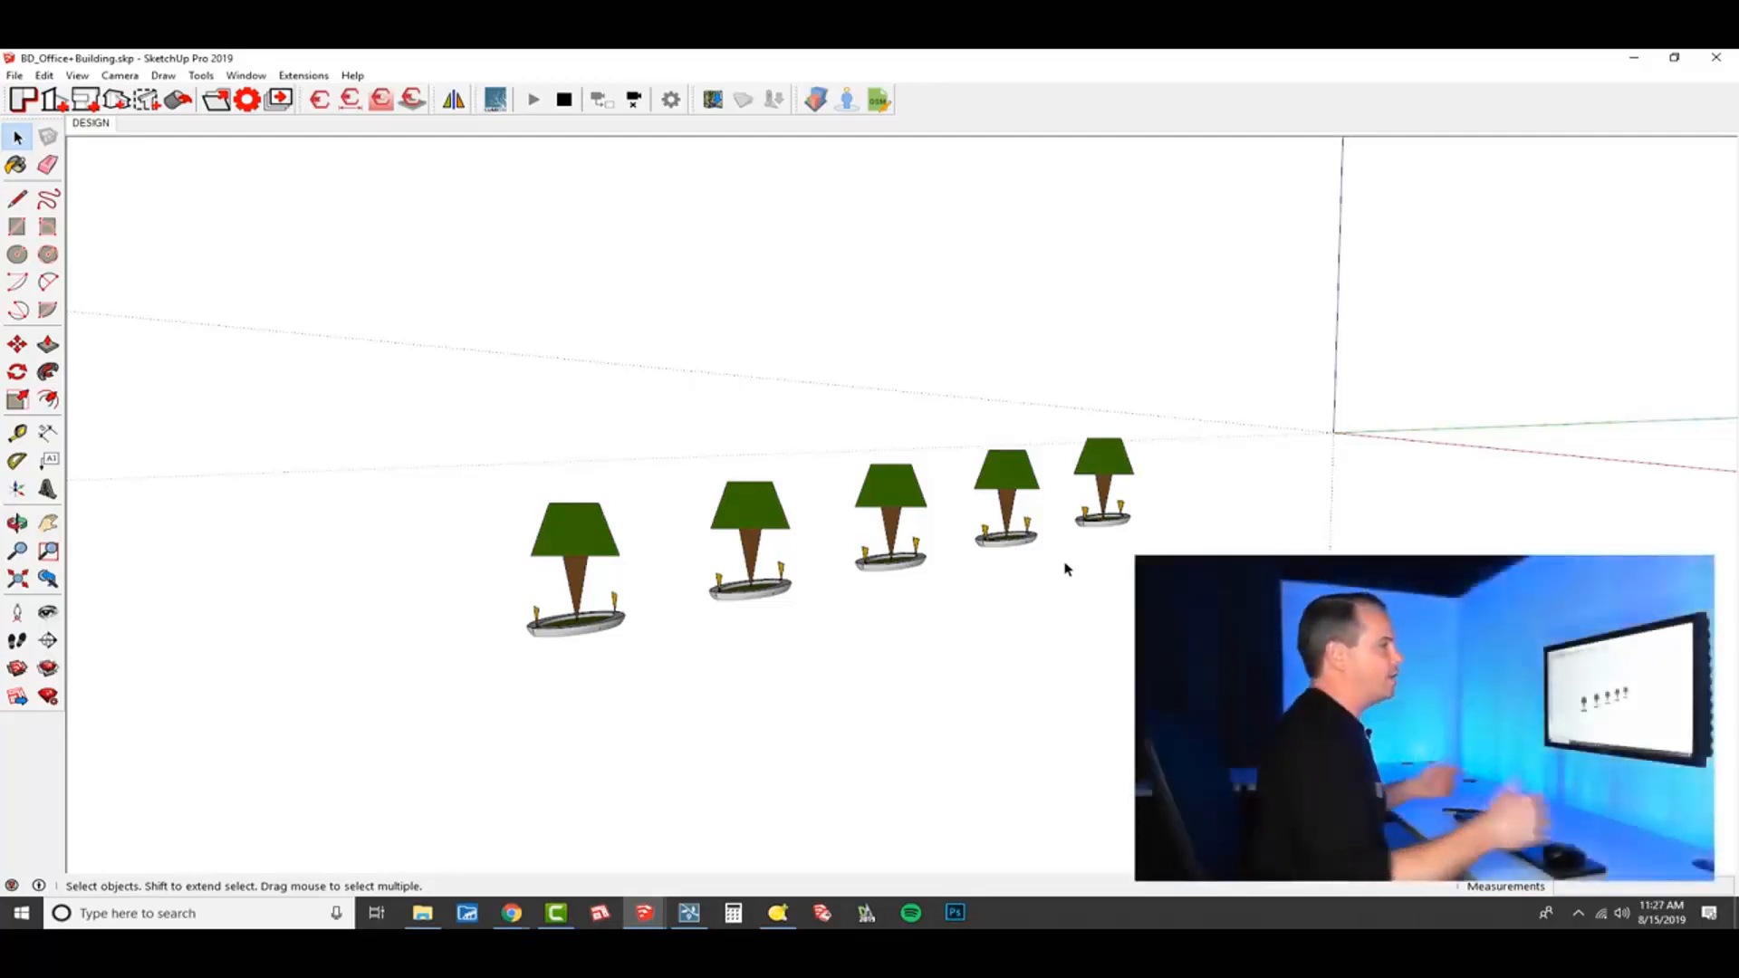
Save the tree nodes component as NODES_Trees.skp in the TEMP folder on the Desktop.
{"action": "right_click", "coordinate": [1110, 468]}
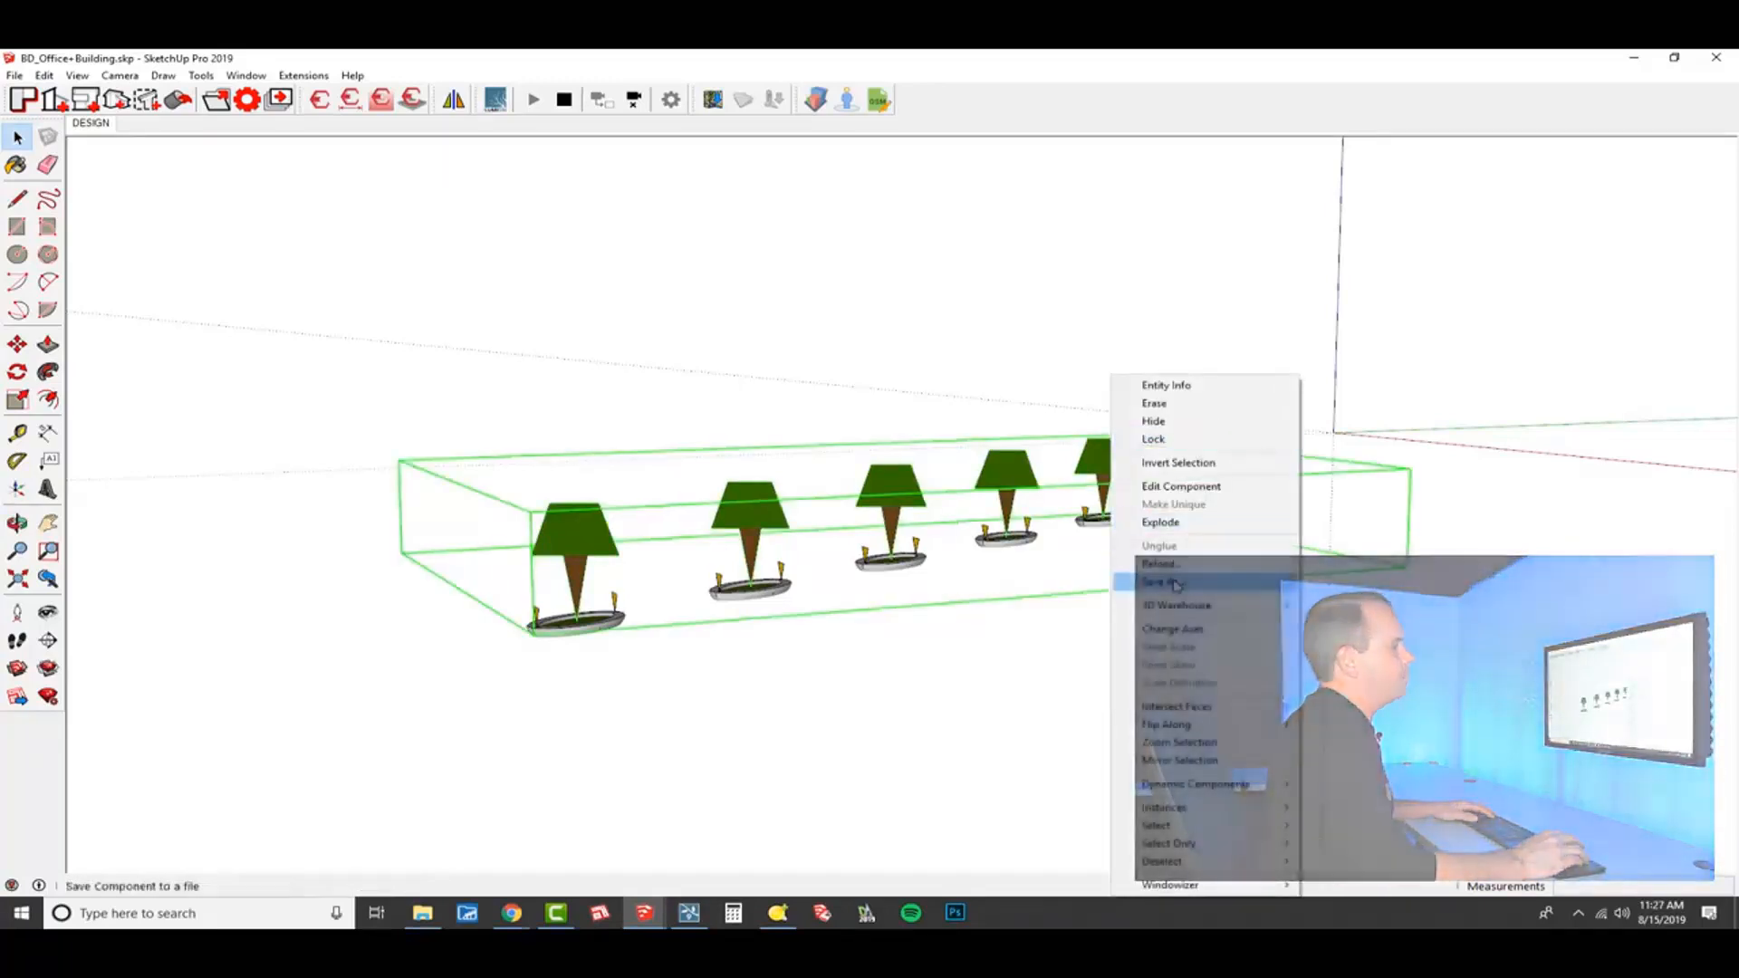
{"action": "left_click", "coordinate": [1175, 584]}
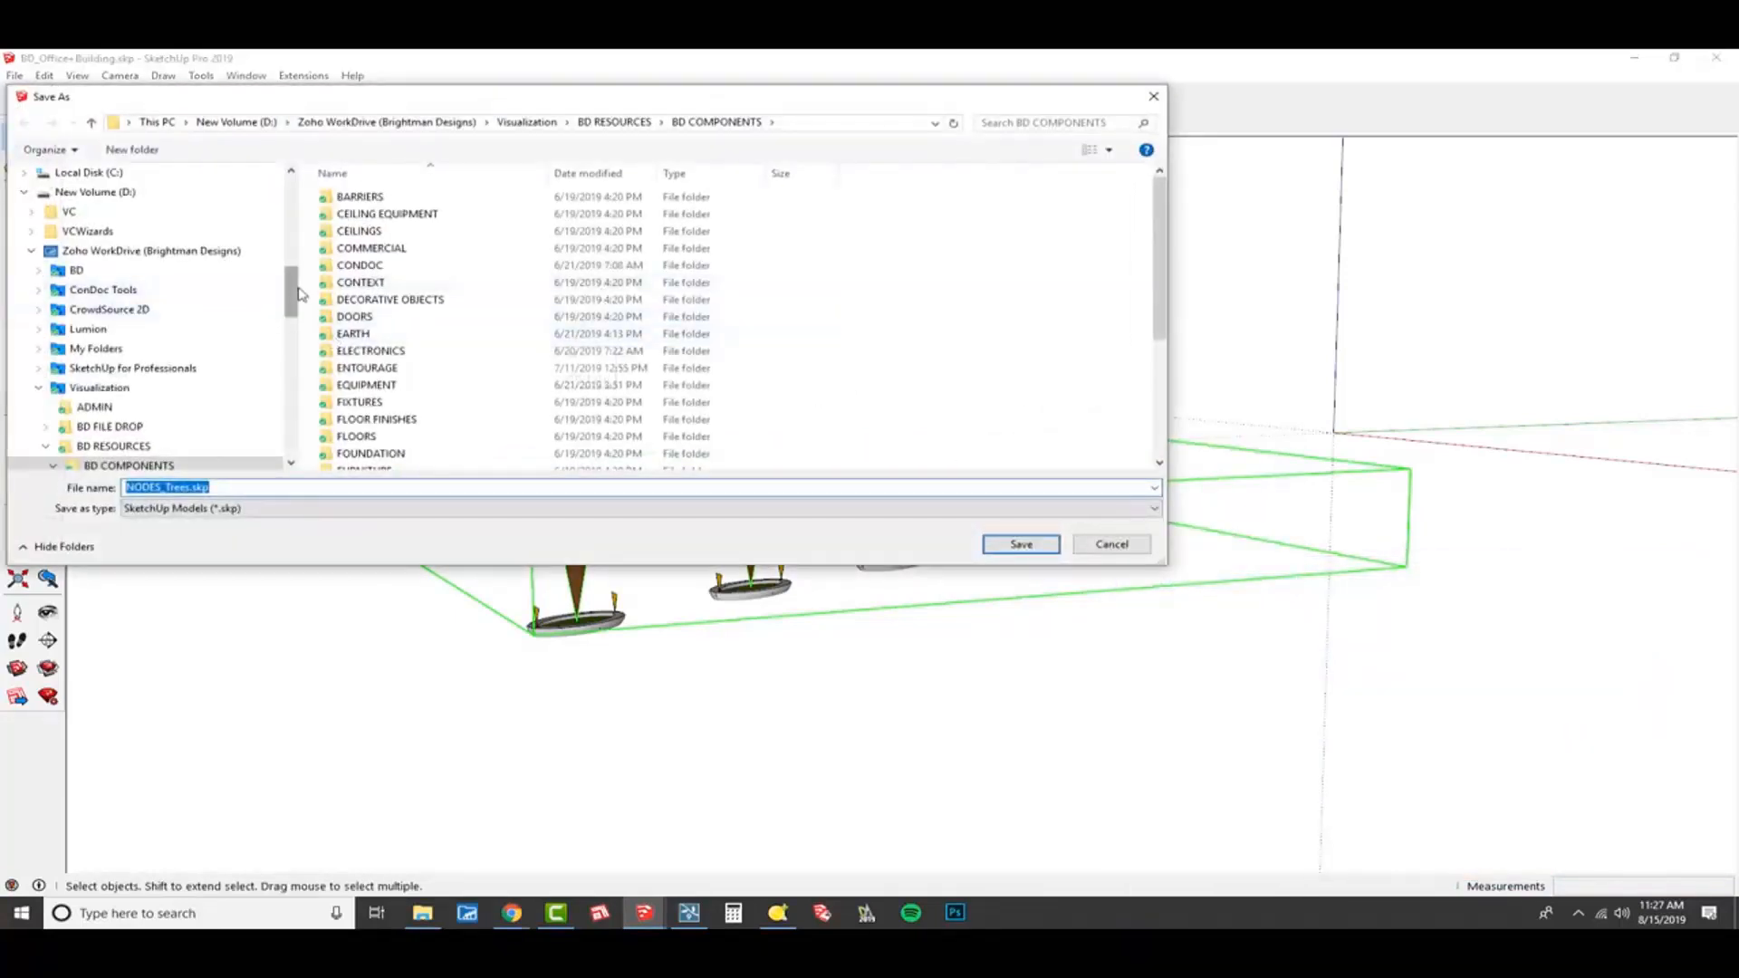
{"action": "scroll", "coordinate": [299, 291], "scroll_direction": "up", "scroll_amount": 5}
{"action": "left_click", "coordinate": [214, 210]}
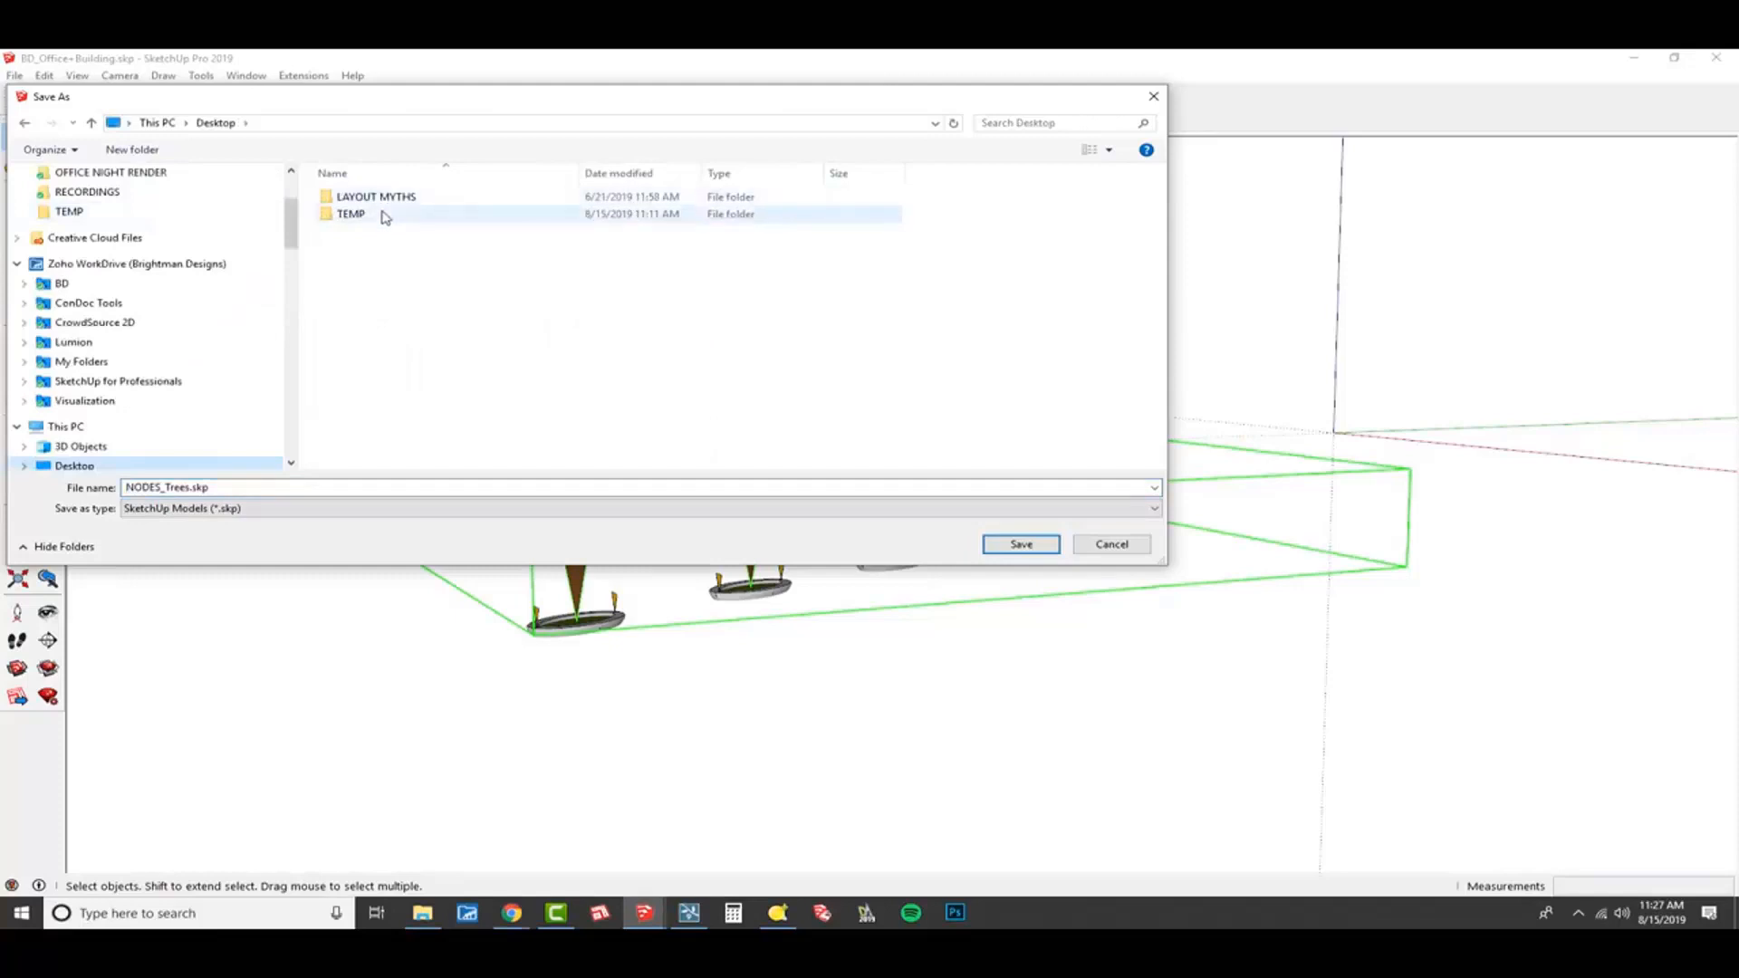
{"action": "double_click", "coordinate": [379, 218]}
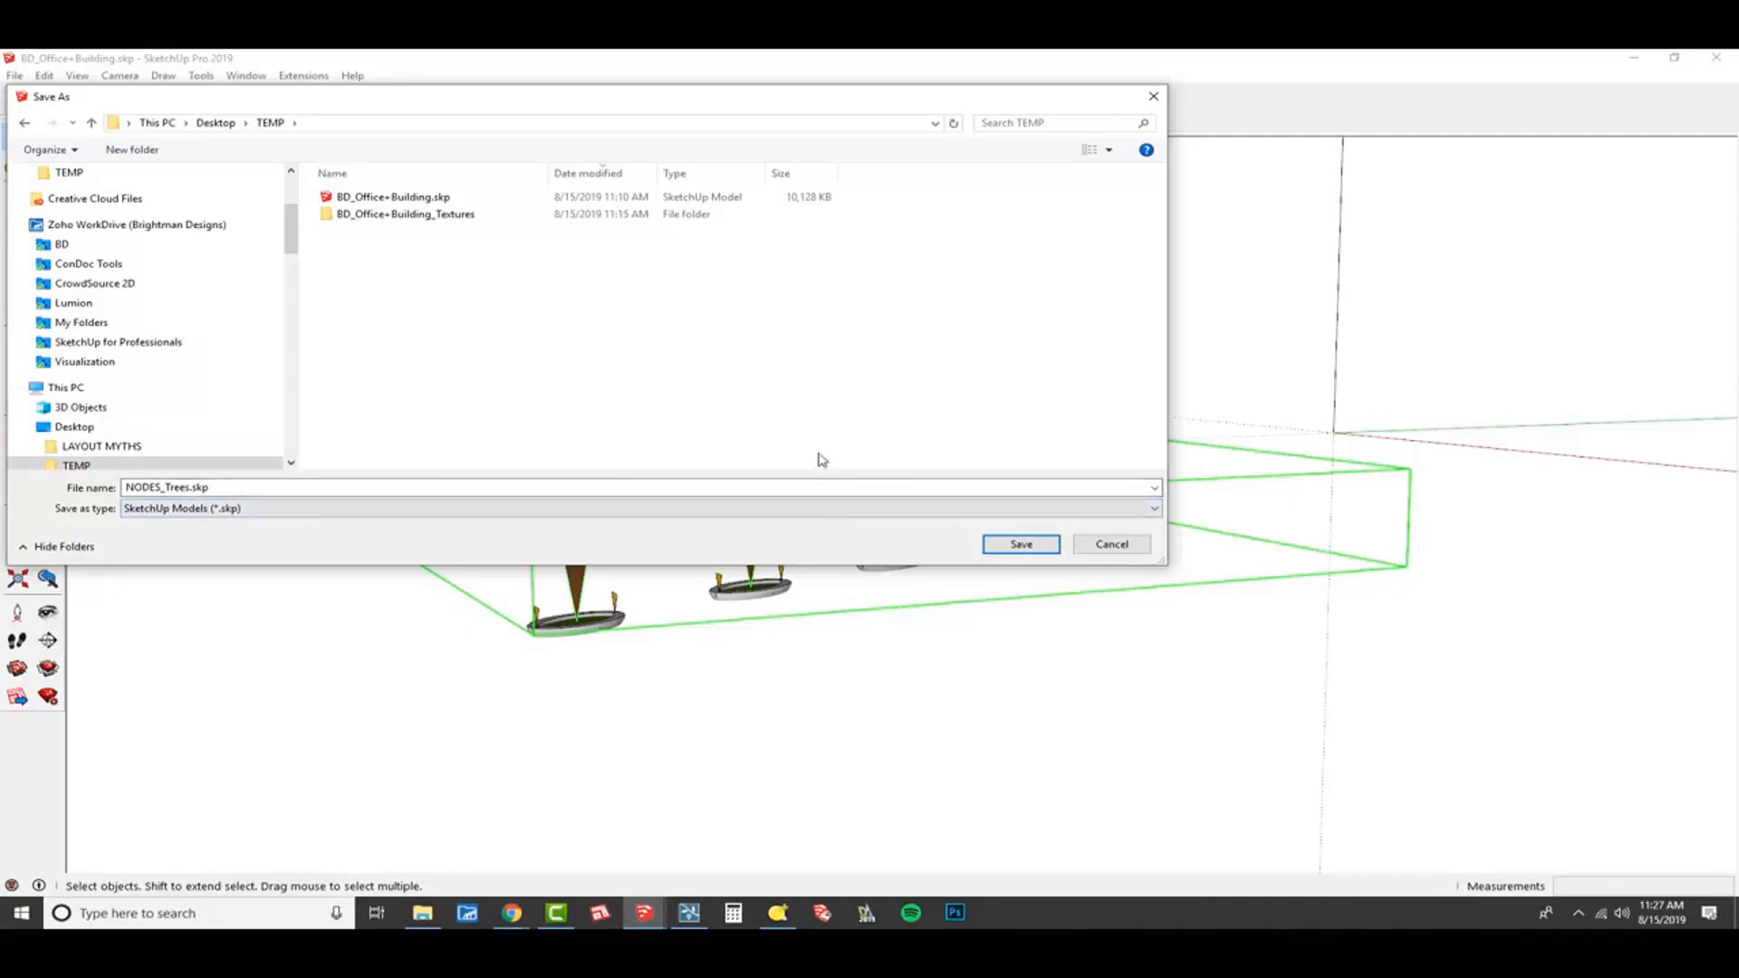
{"action": "left_click", "coordinate": [1018, 545]}
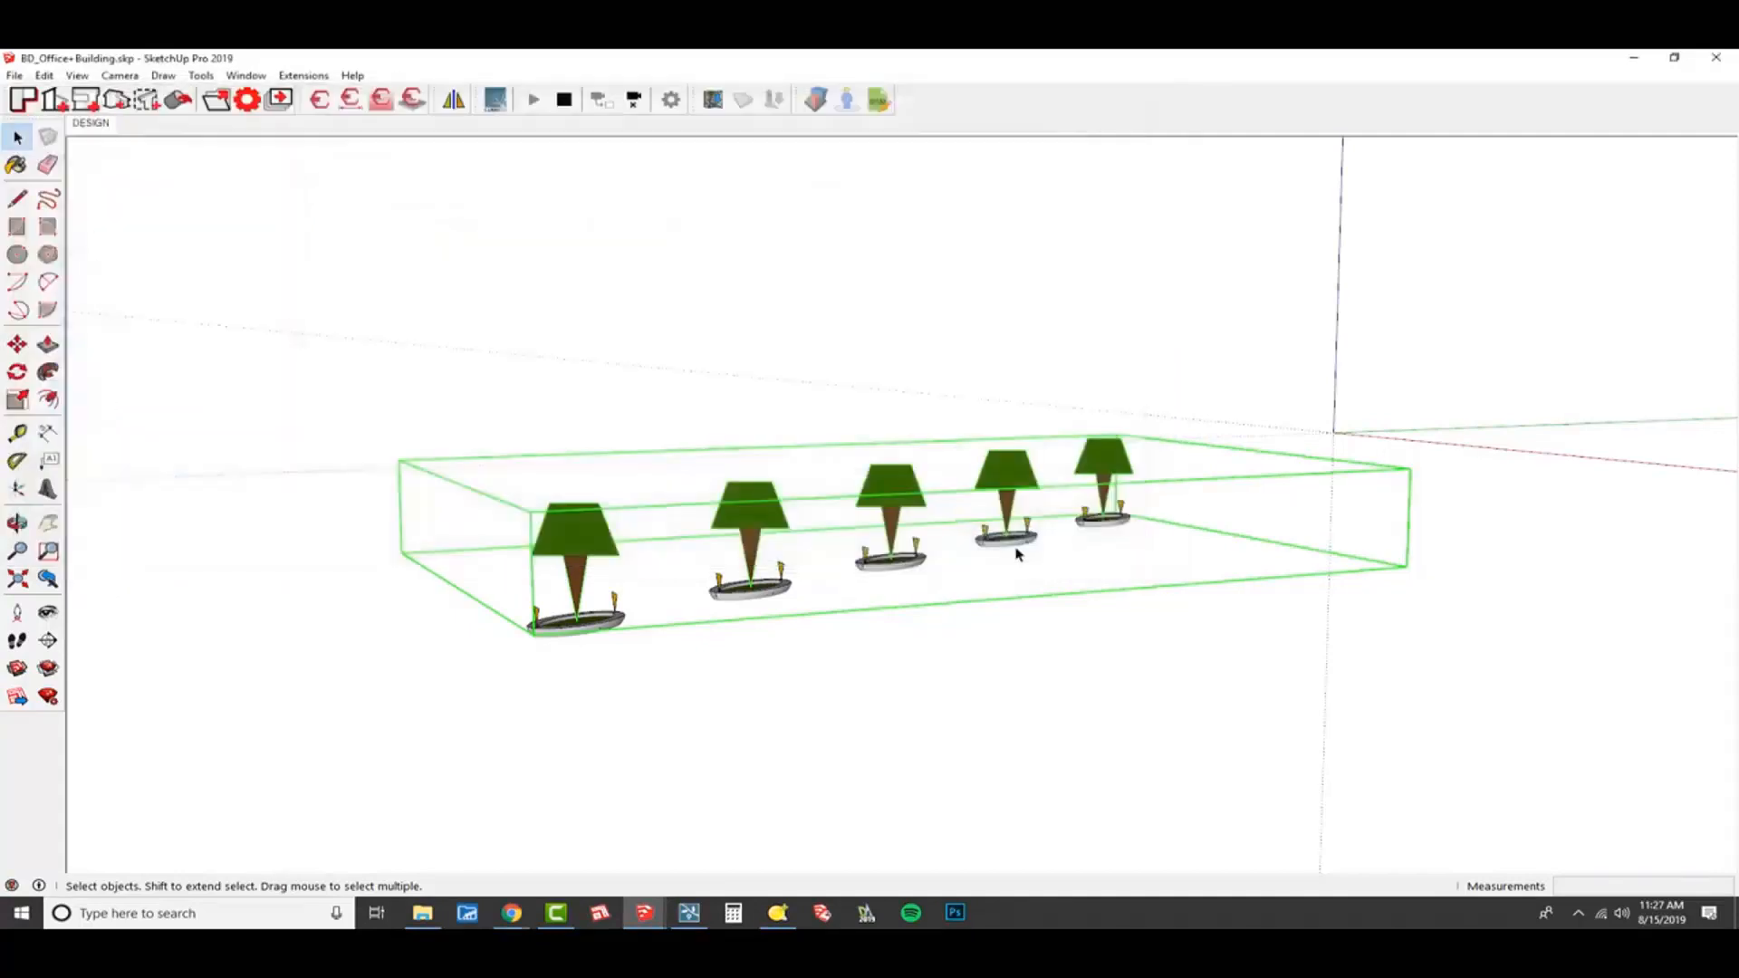
Save the spotlight nodes component as NODES_Lights.skp in the same TEMP folder.
{"action": "right_click", "coordinate": [784, 571]}
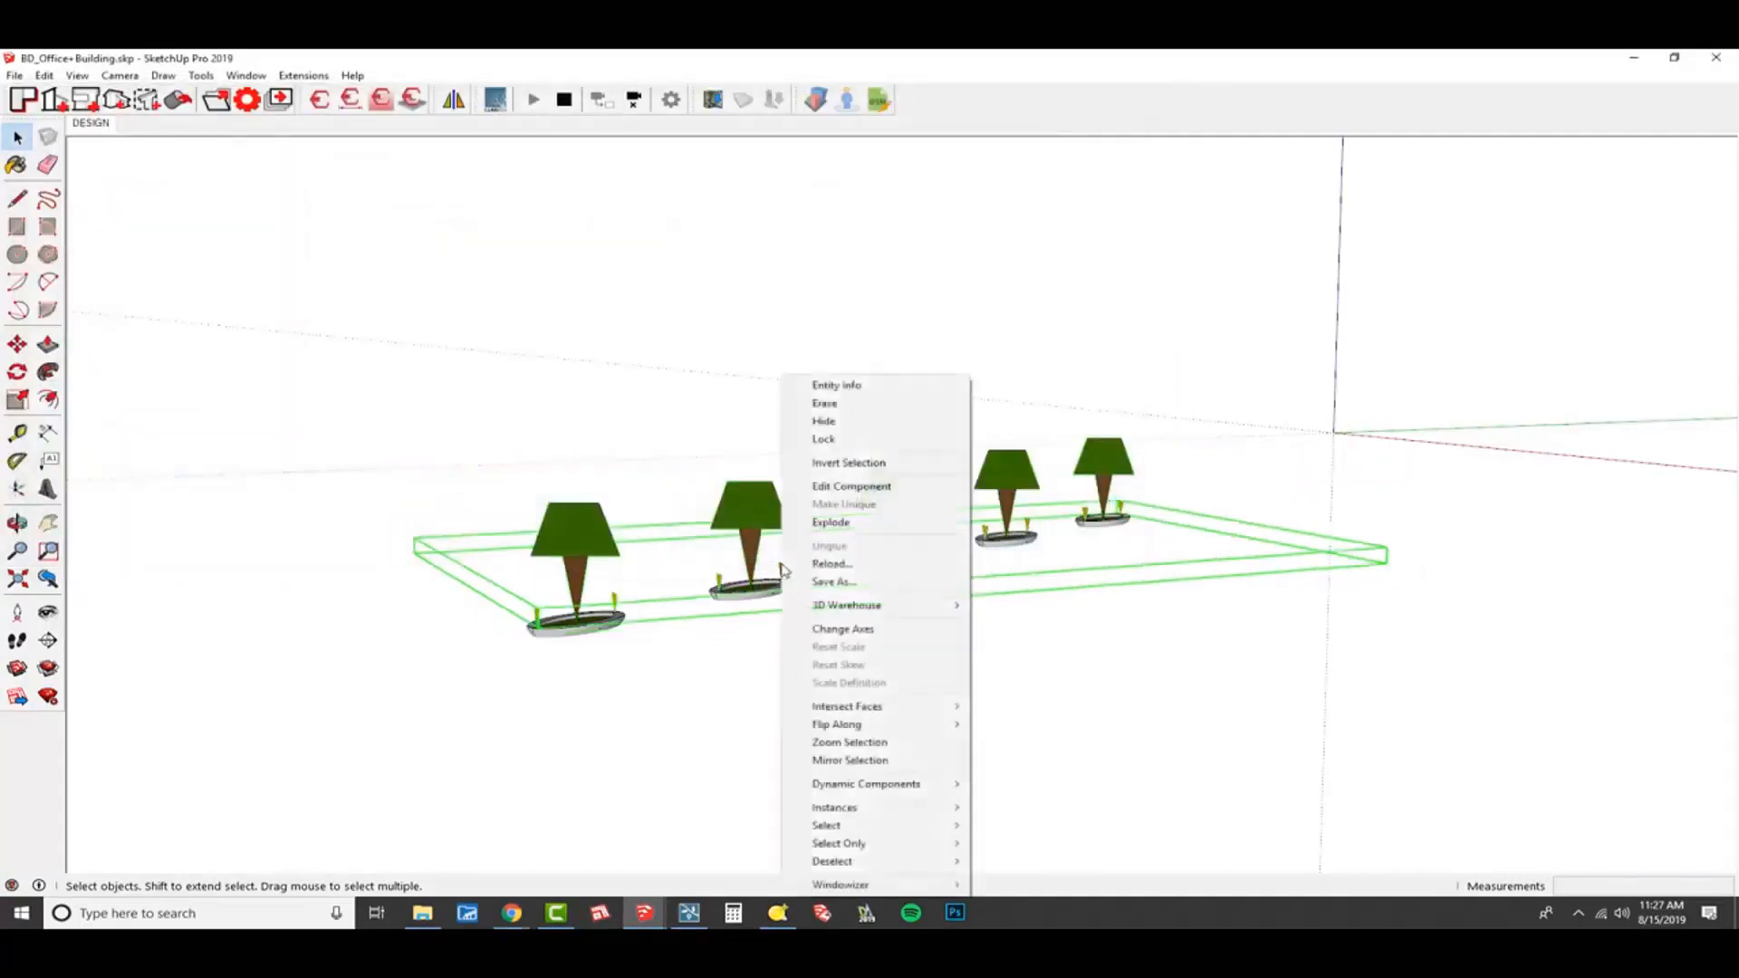
{"action": "left_click", "coordinate": [856, 582]}
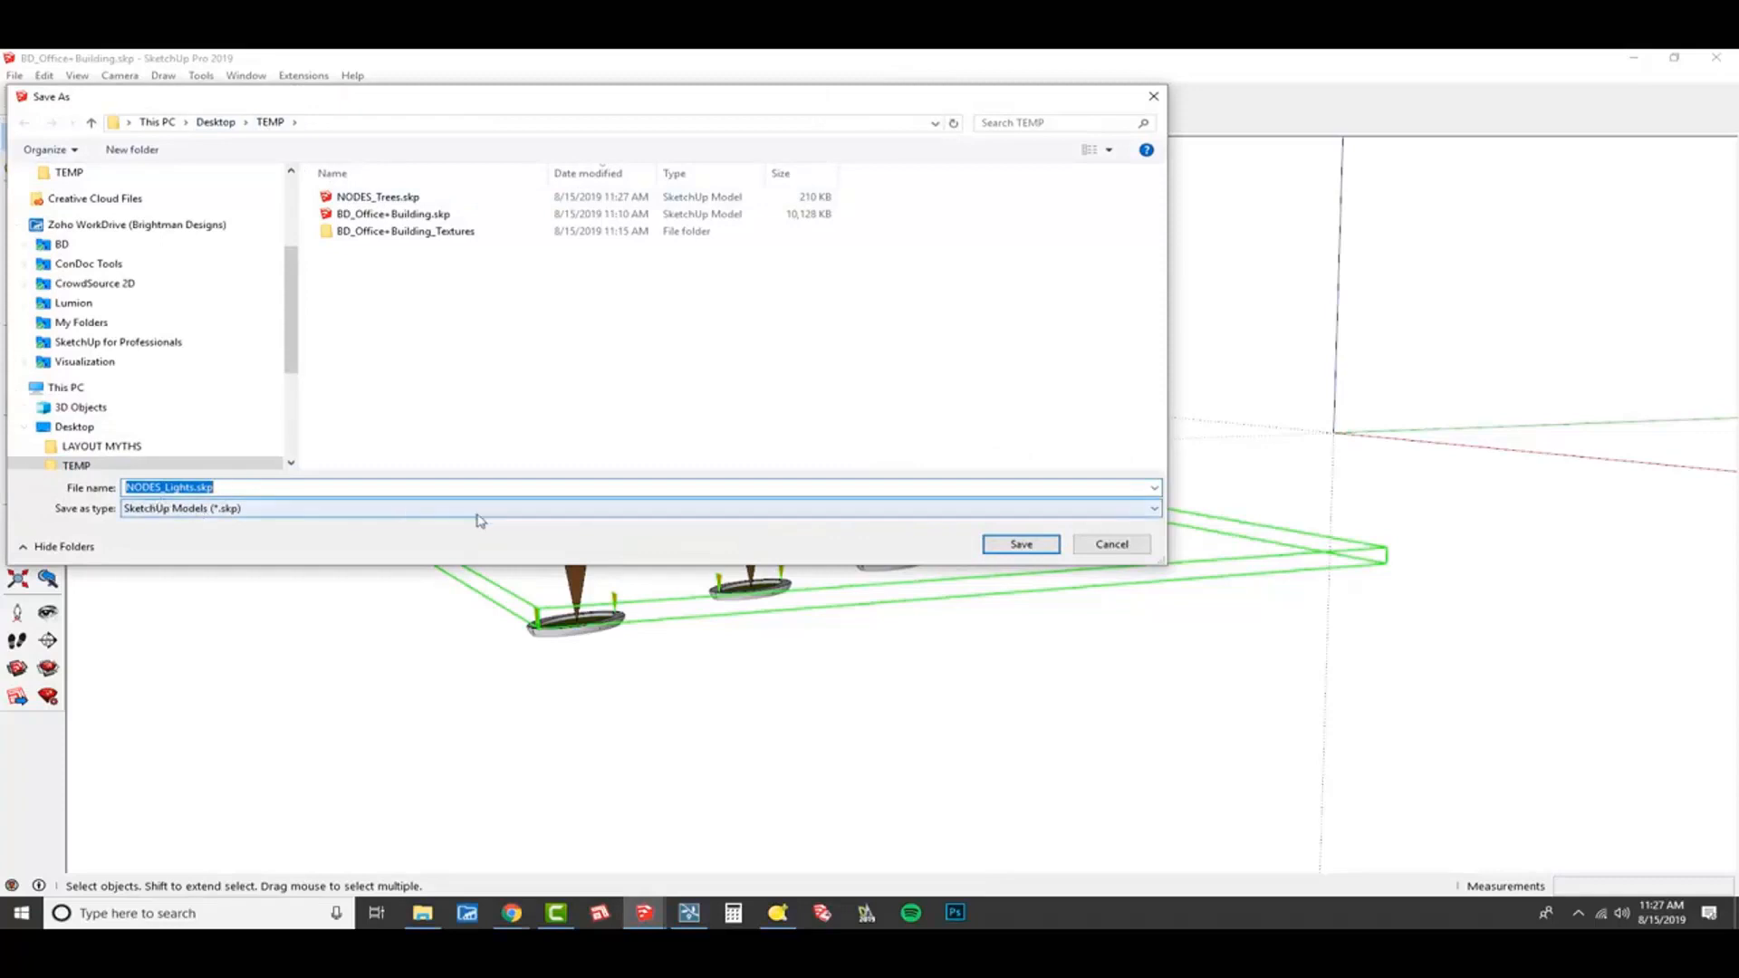
{"action": "left_click", "coordinate": [1018, 544]}
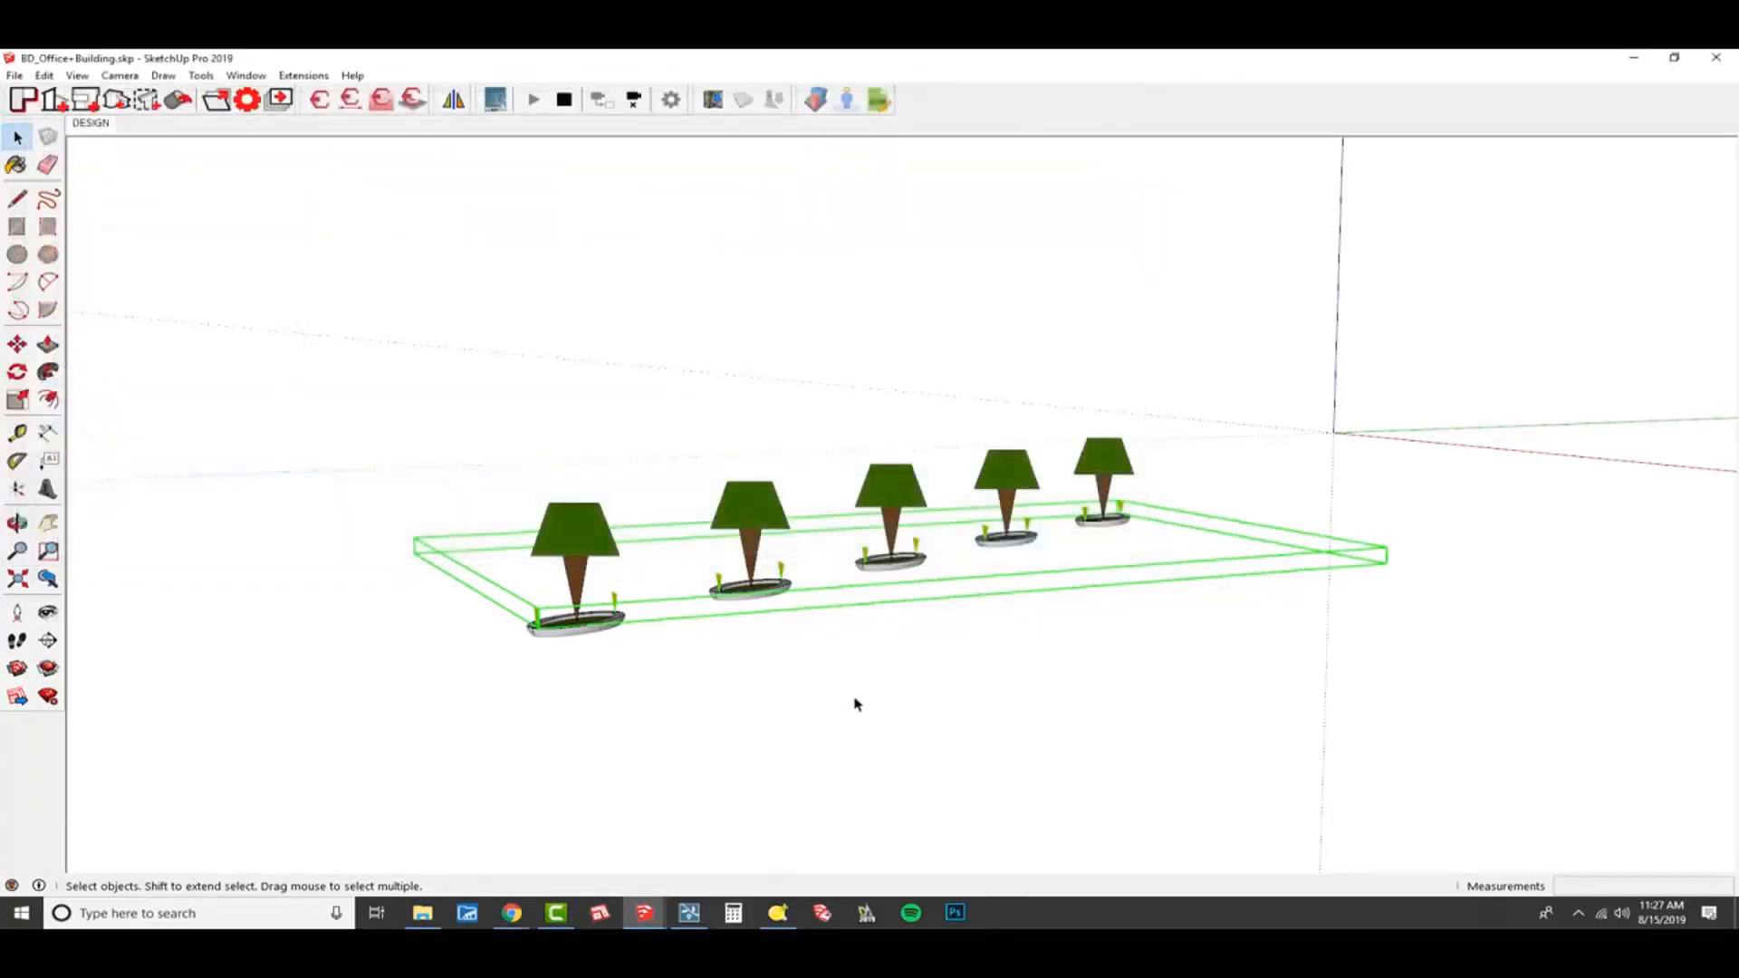
Compare the planters and nodes with their live-synced copy in Lumion, and return to SketchUp.
{"action": "key", "text": "alt+Tab"}
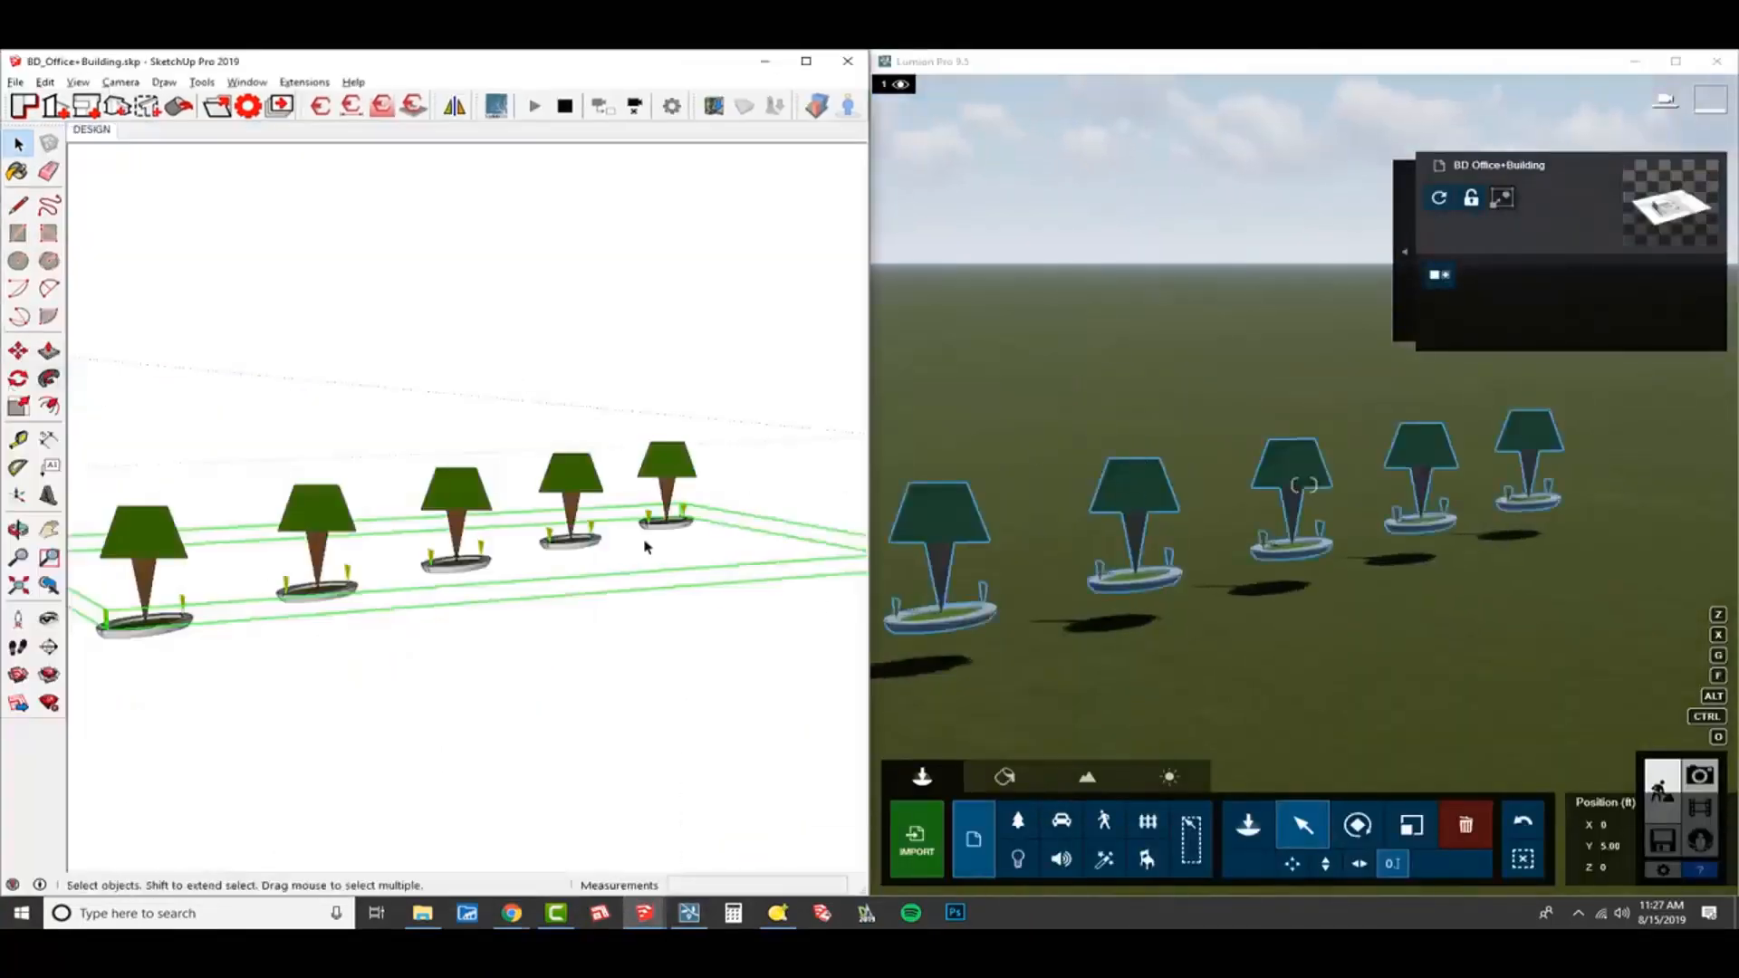
{"action": "mouse_move", "coordinate": [646, 546]}
{"action": "middle_mouse_down"}
{"action": "mouse_move", "coordinate": [555, 567]}
{"action": "mouse_move", "coordinate": [769, 543]}
{"action": "mouse_move", "coordinate": [749, 540]}
{"action": "mouse_move", "coordinate": [734, 648]}
{"action": "mouse_move", "coordinate": [289, 671]}
{"action": "middle_mouse_up"}
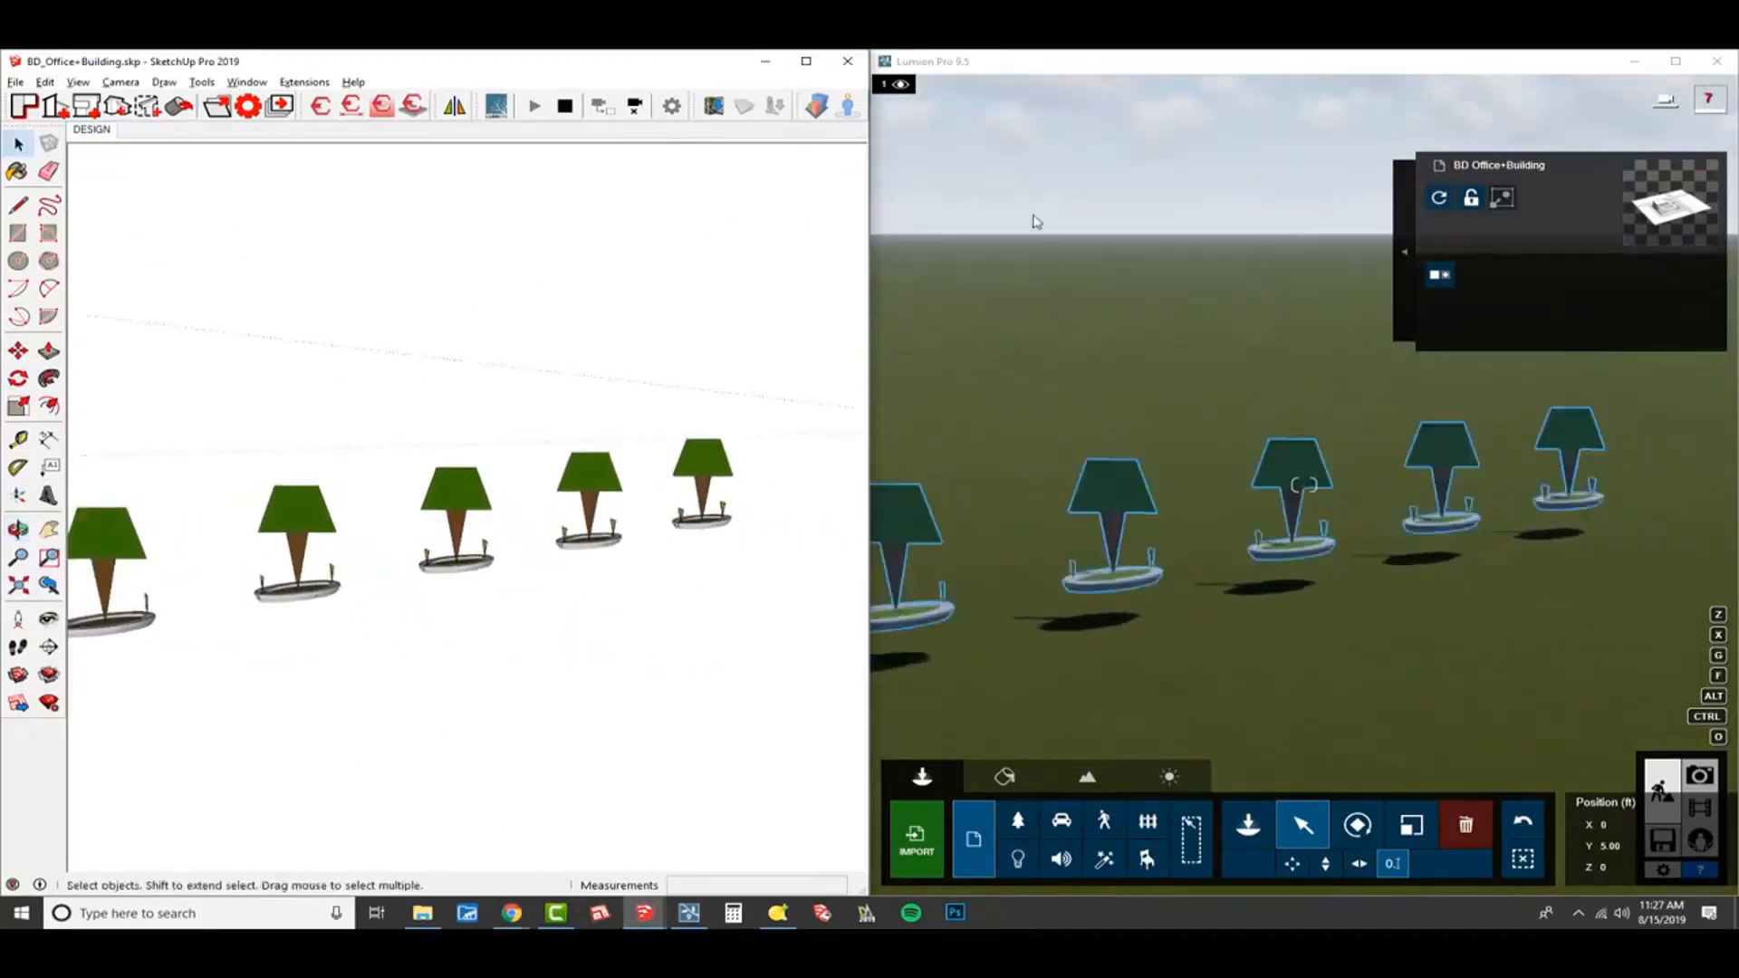
{"action": "left_click", "coordinate": [1675, 62]}
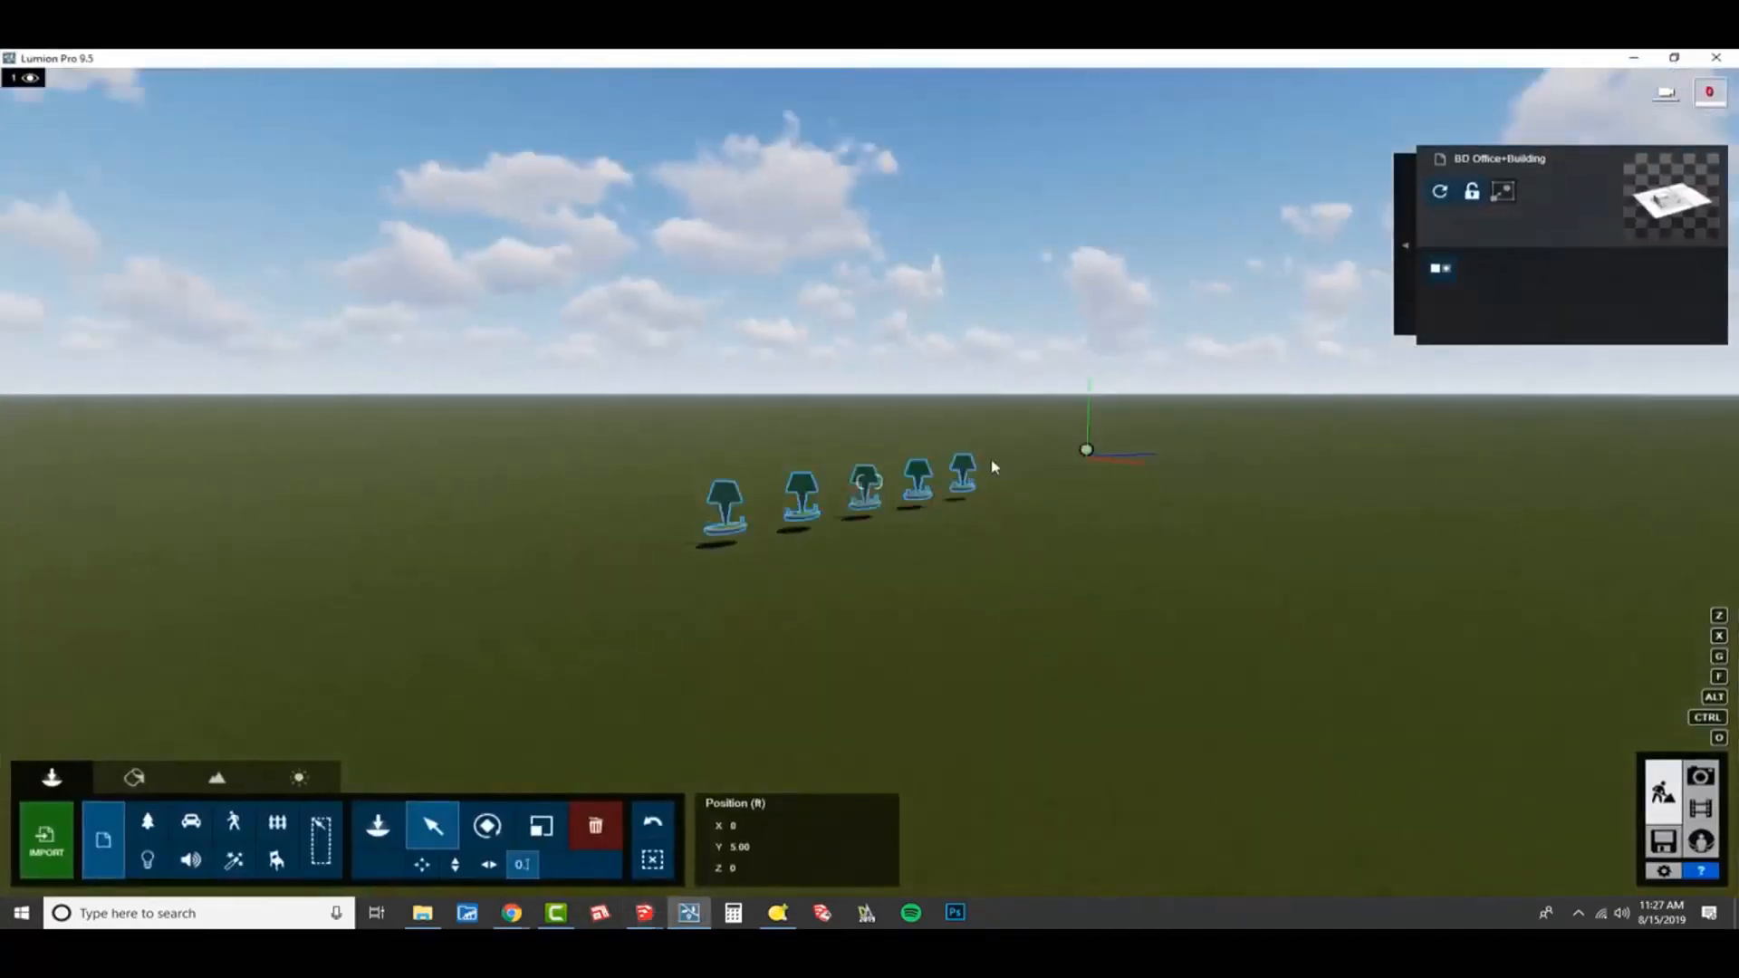
{"action": "key", "text": "alt+Tab"}
{"action": "middle_click_drag", "start_coordinate": [567, 558], "coordinate": [584, 555]}
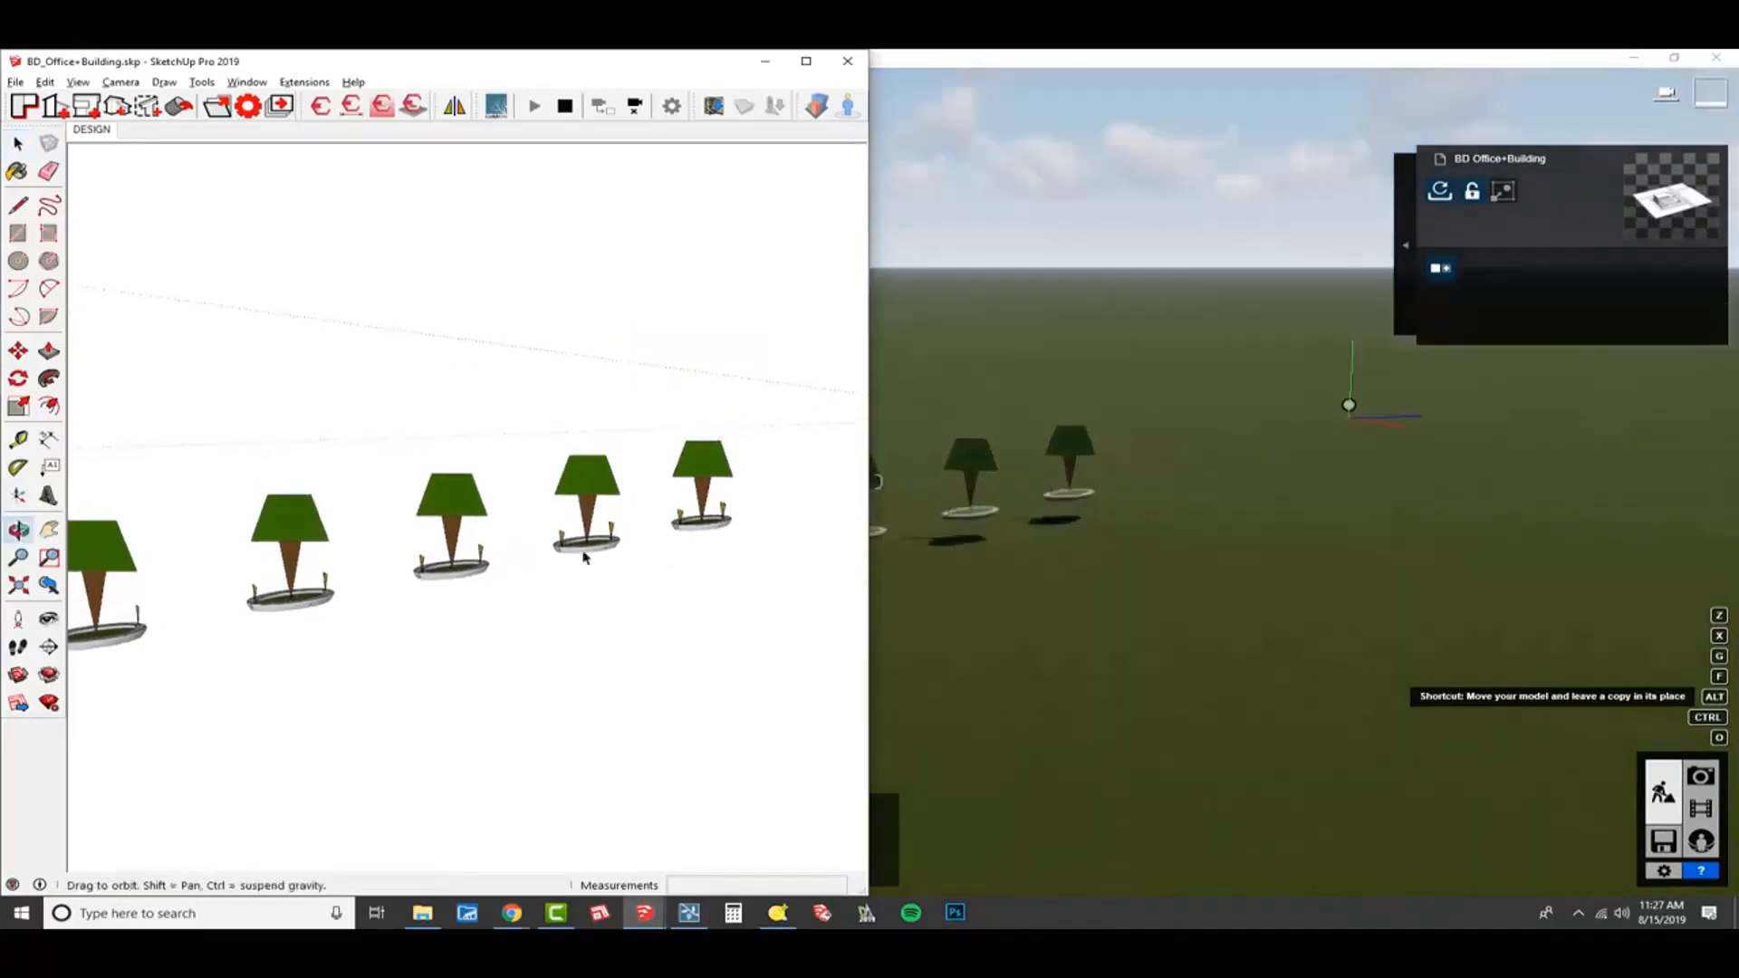
{"action": "scroll", "coordinate": [706, 507], "scroll_direction": "down", "scroll_amount": 3}
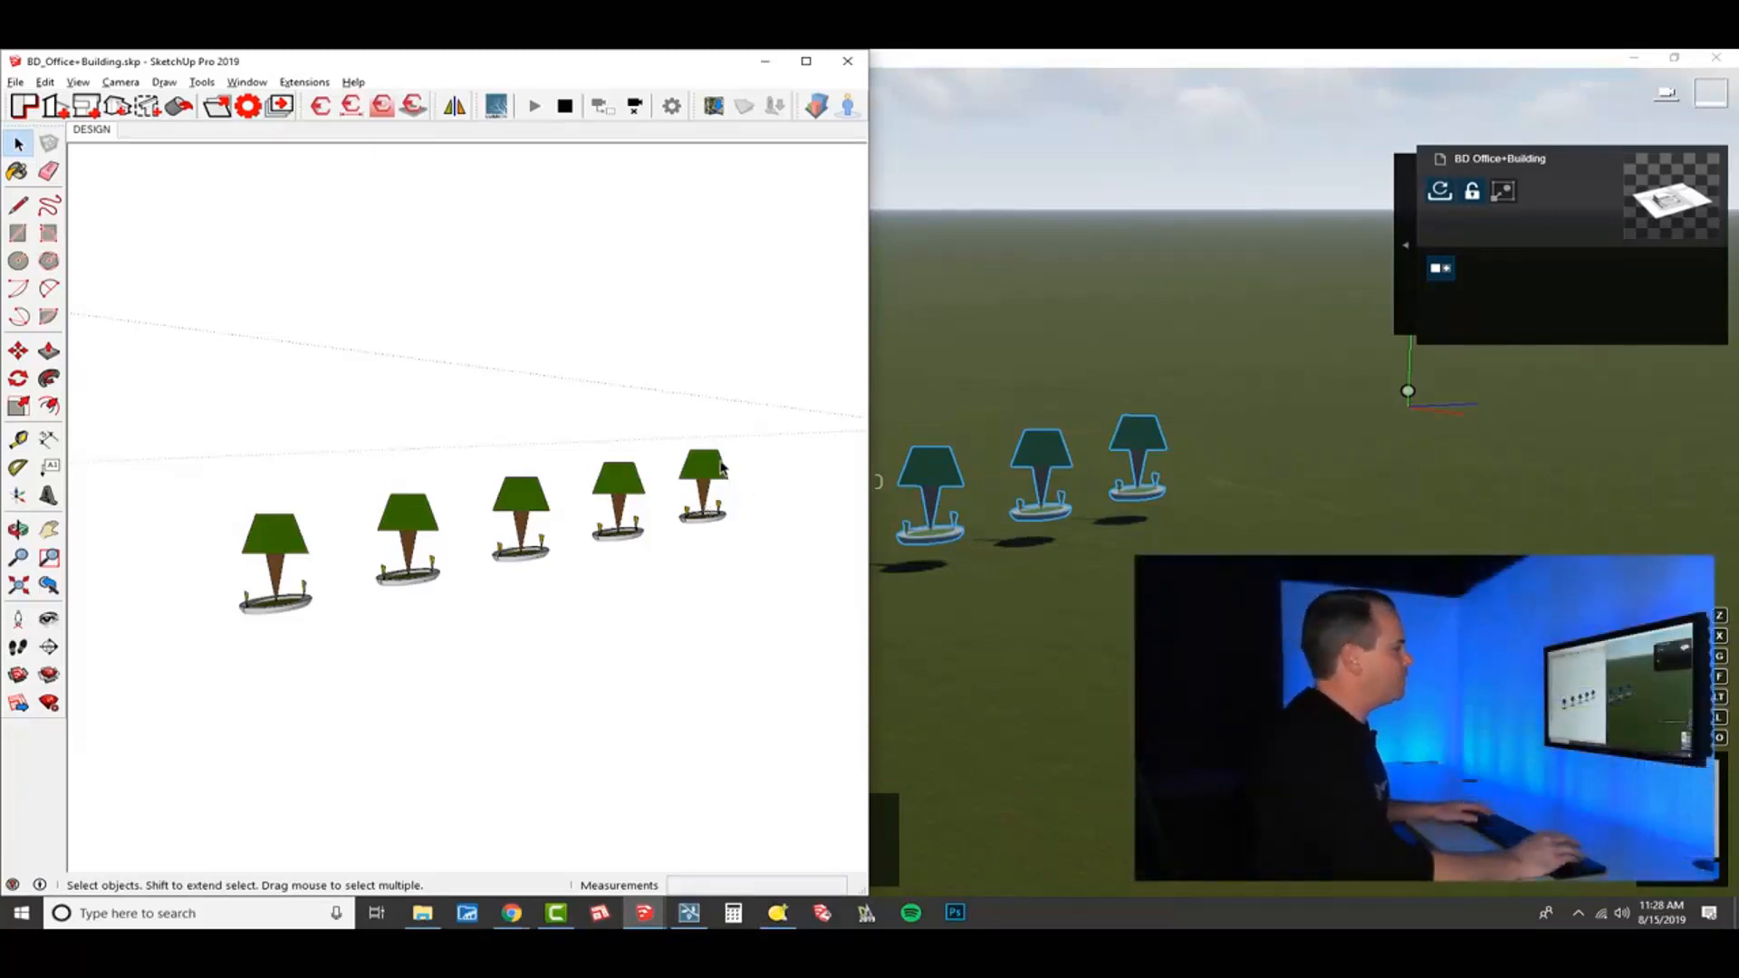
Delete the tree nodes and spotlight nodes components from the model, keeping only the planters.
{"action": "left_click", "coordinate": [721, 490]}
{"action": "key", "text": "Delete"}
{"action": "scroll", "coordinate": [722, 492], "scroll_direction": "up", "scroll_amount": 3}
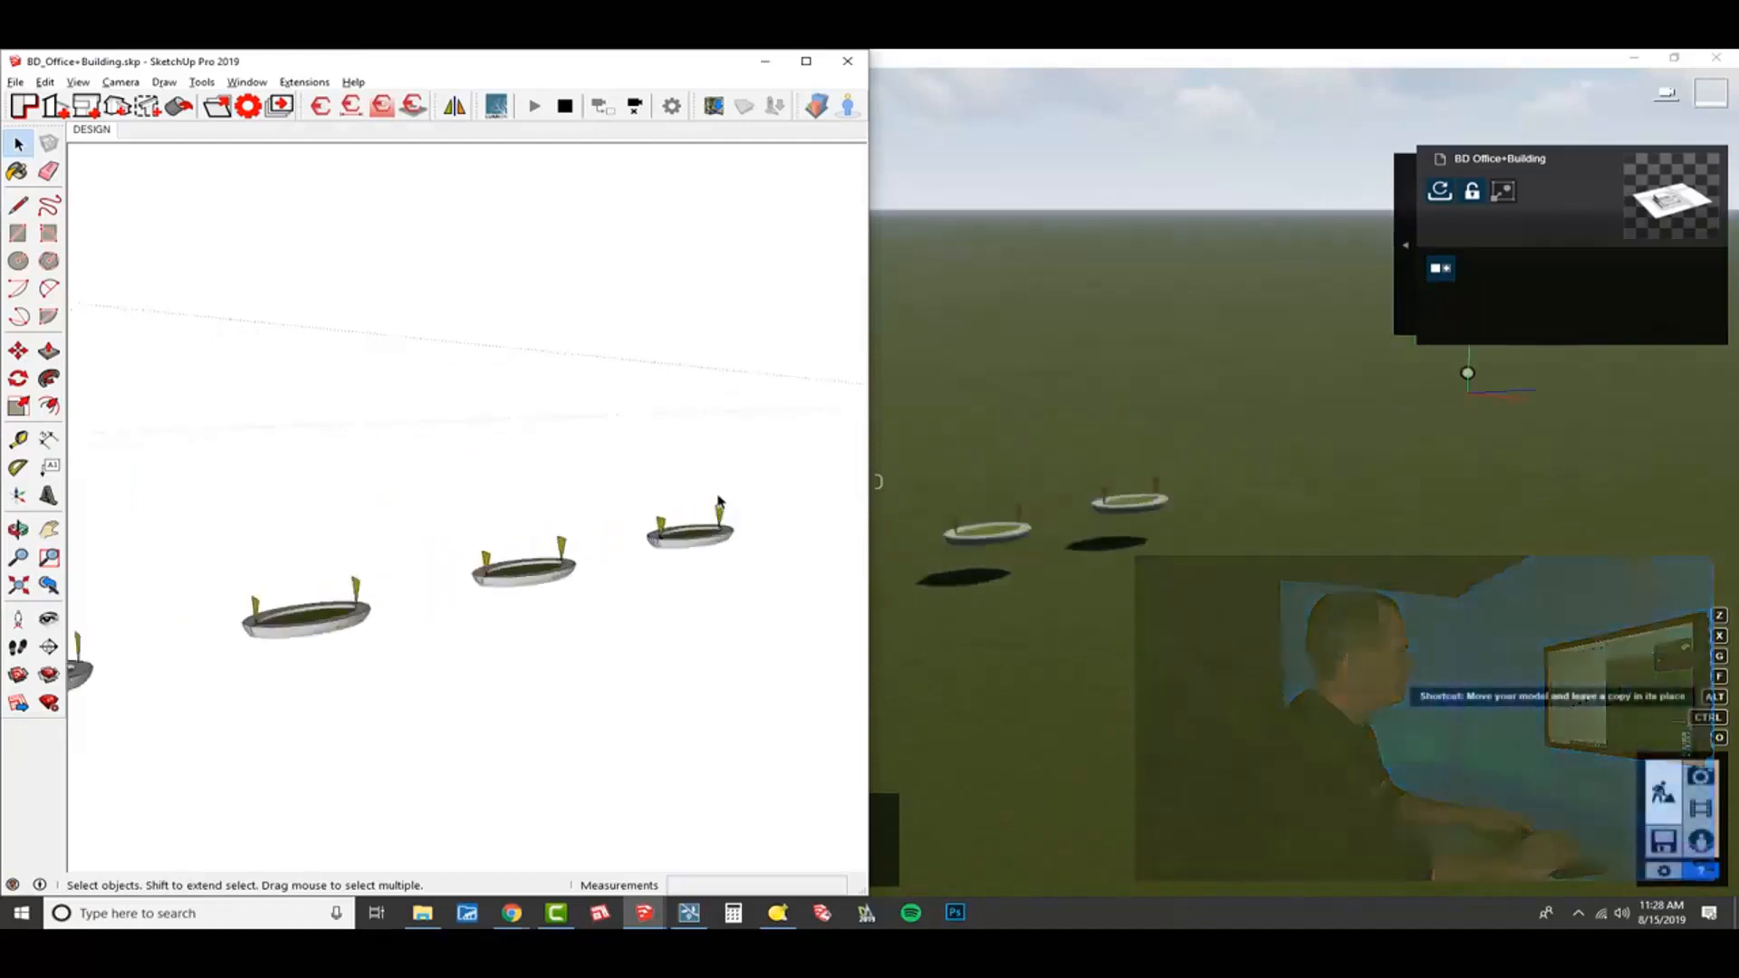
{"action": "left_click", "coordinate": [664, 532]}
{"action": "key", "text": "Delete"}
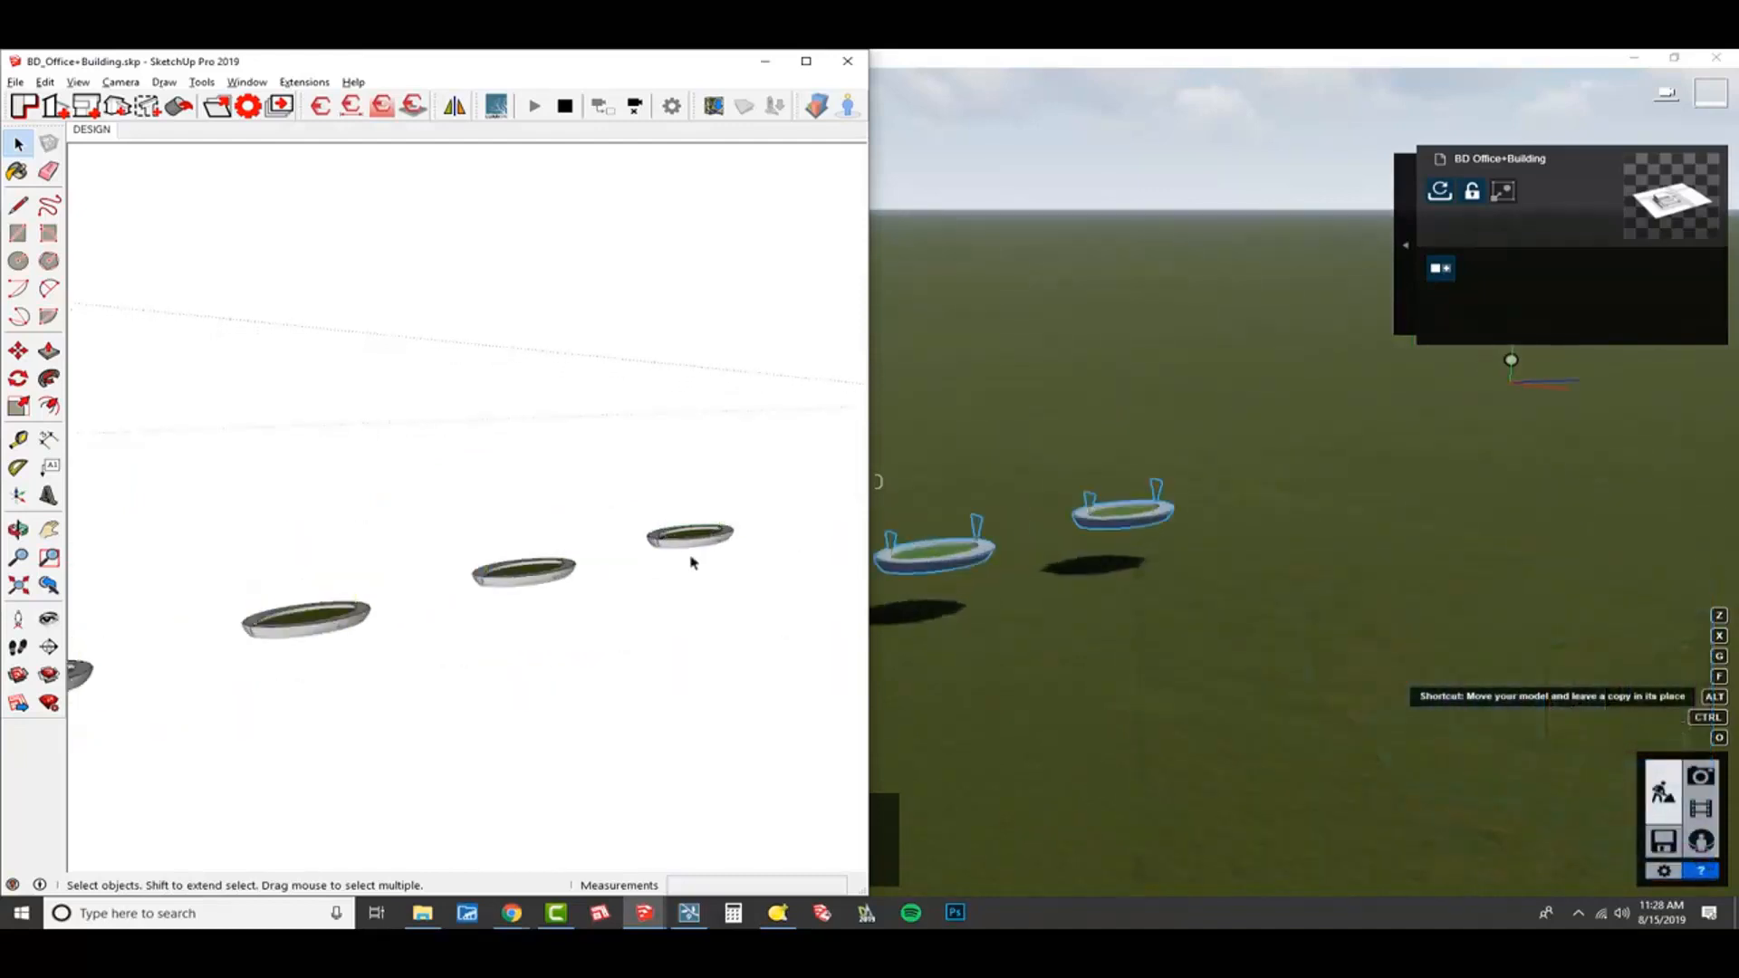
Check the remaining planters against Lumion's live-synced view and switch to the Lumion window.
{"action": "mouse_move", "coordinate": [692, 562]}
{"action": "middle_mouse_down"}
{"action": "mouse_move", "coordinate": [599, 641]}
{"action": "mouse_move", "coordinate": [633, 625]}
{"action": "middle_mouse_up"}
{"action": "scroll", "coordinate": [701, 567], "scroll_direction": "down", "scroll_amount": 3}
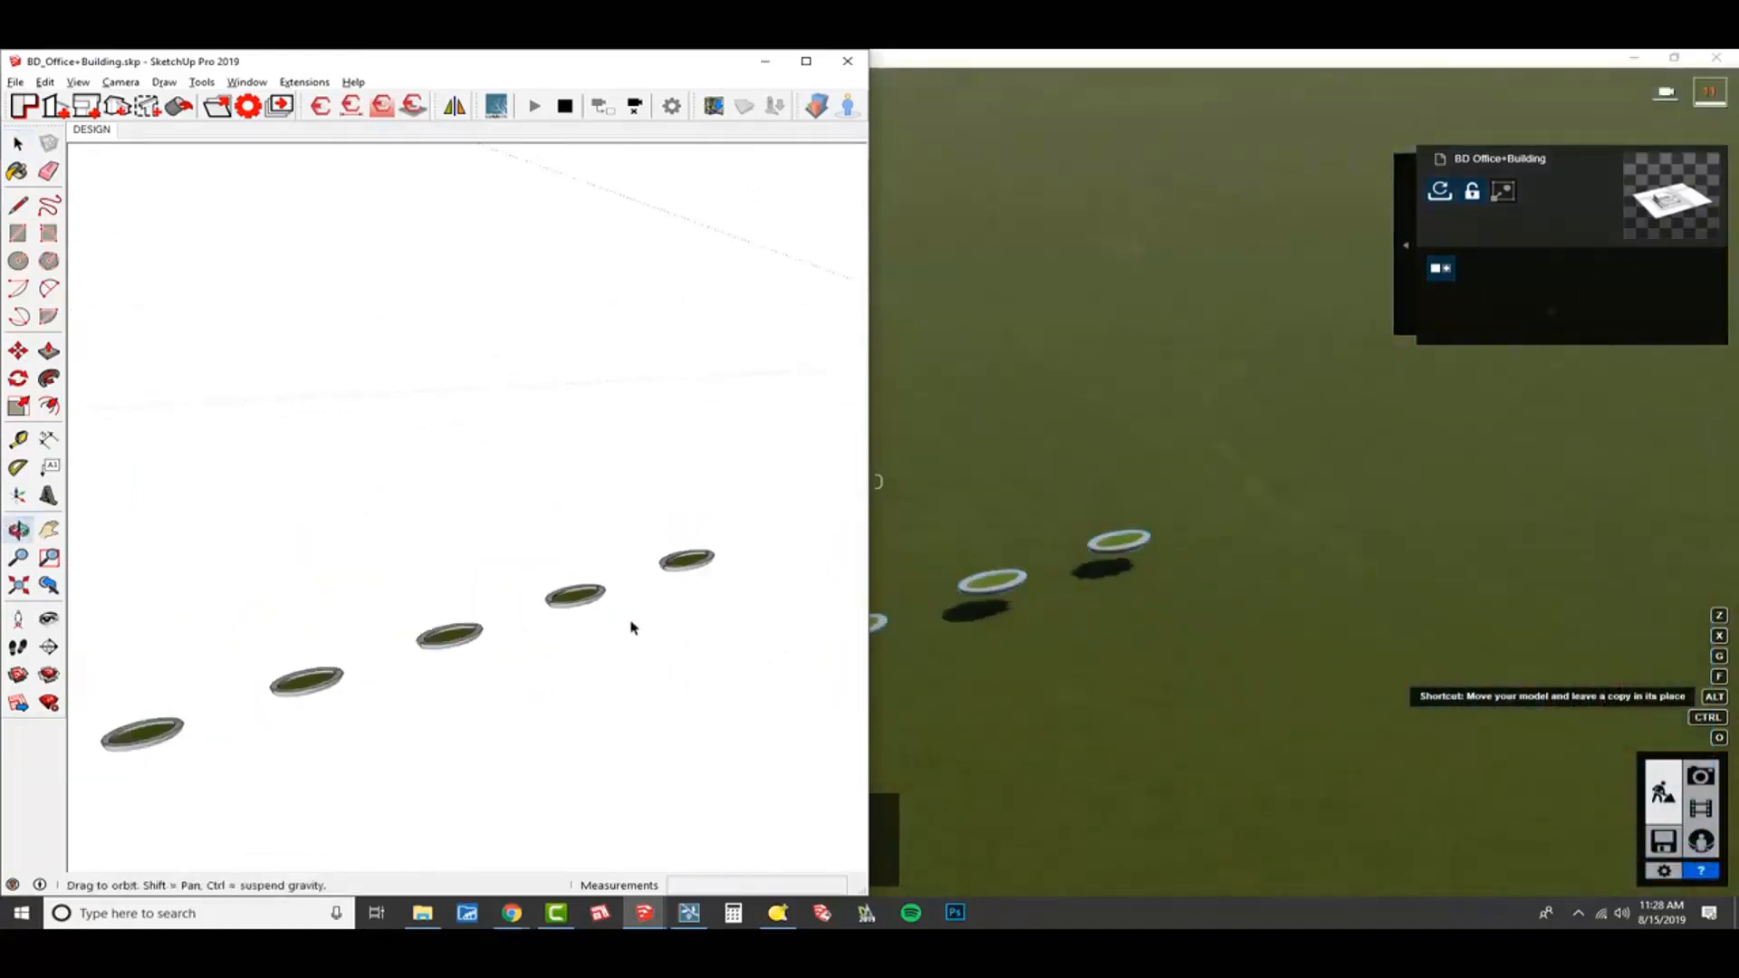
{"action": "scroll", "coordinate": [706, 563], "scroll_direction": "down", "scroll_amount": 4}
{"action": "mouse_move", "coordinate": [546, 690]}
{"action": "middle_mouse_down"}
{"action": "mouse_move", "coordinate": [707, 555]}
{"action": "mouse_move", "coordinate": [343, 629]}
{"action": "middle_mouse_up"}
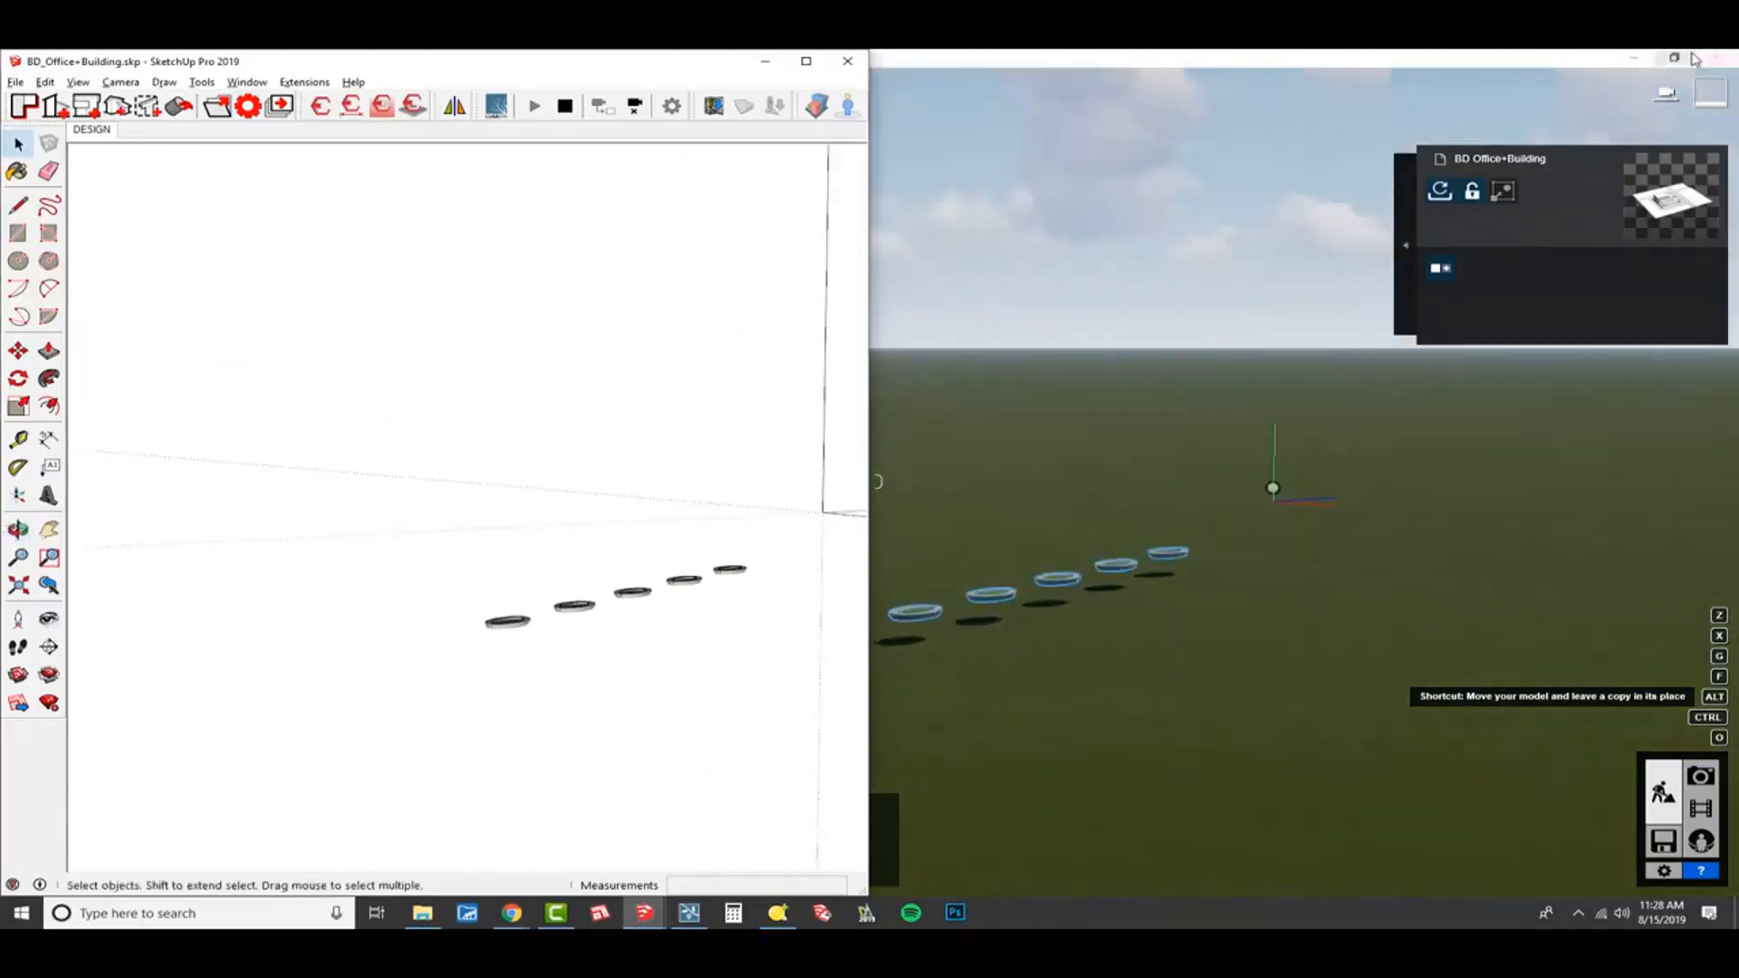
{"action": "left_click", "coordinate": [1580, 61]}
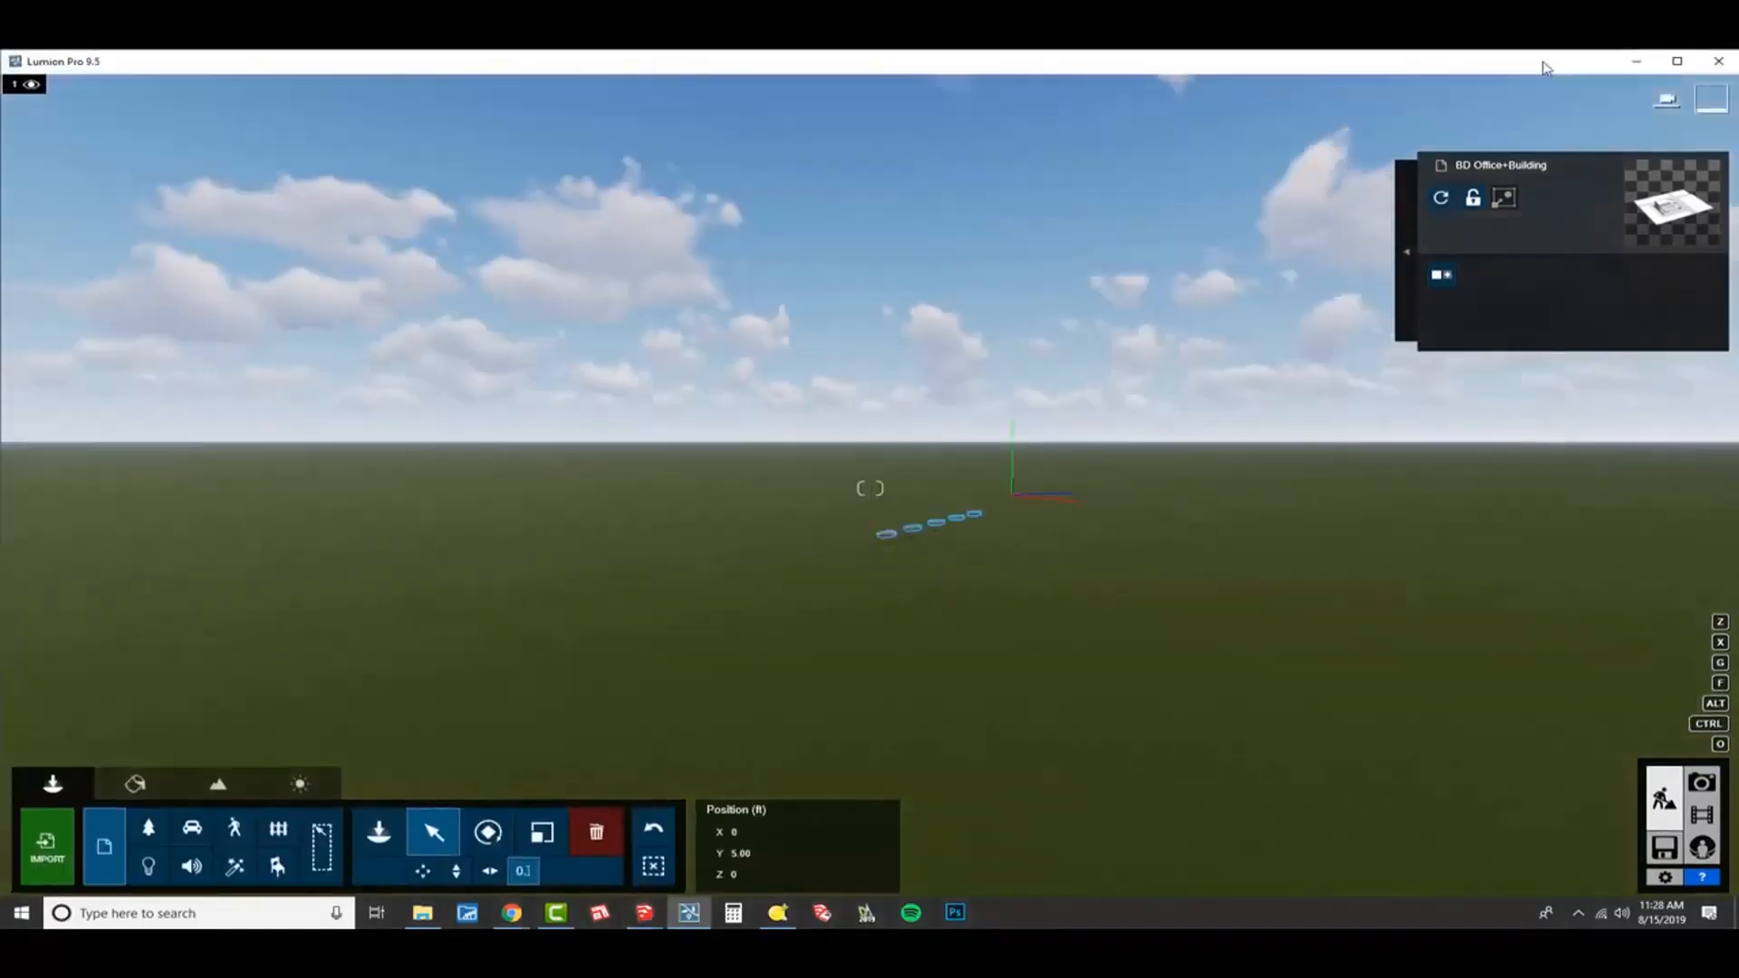
Start importing a new model and browse to the TEMP folder on the Desktop.
{"action": "right_click_drag", "start_coordinate": [1036, 551], "coordinate": [1123, 543]}
{"action": "key", "text": "w"}
{"action": "key", "text": "w"}
{"action": "right_click_drag", "start_coordinate": [1055, 452], "coordinate": [1044, 493]}
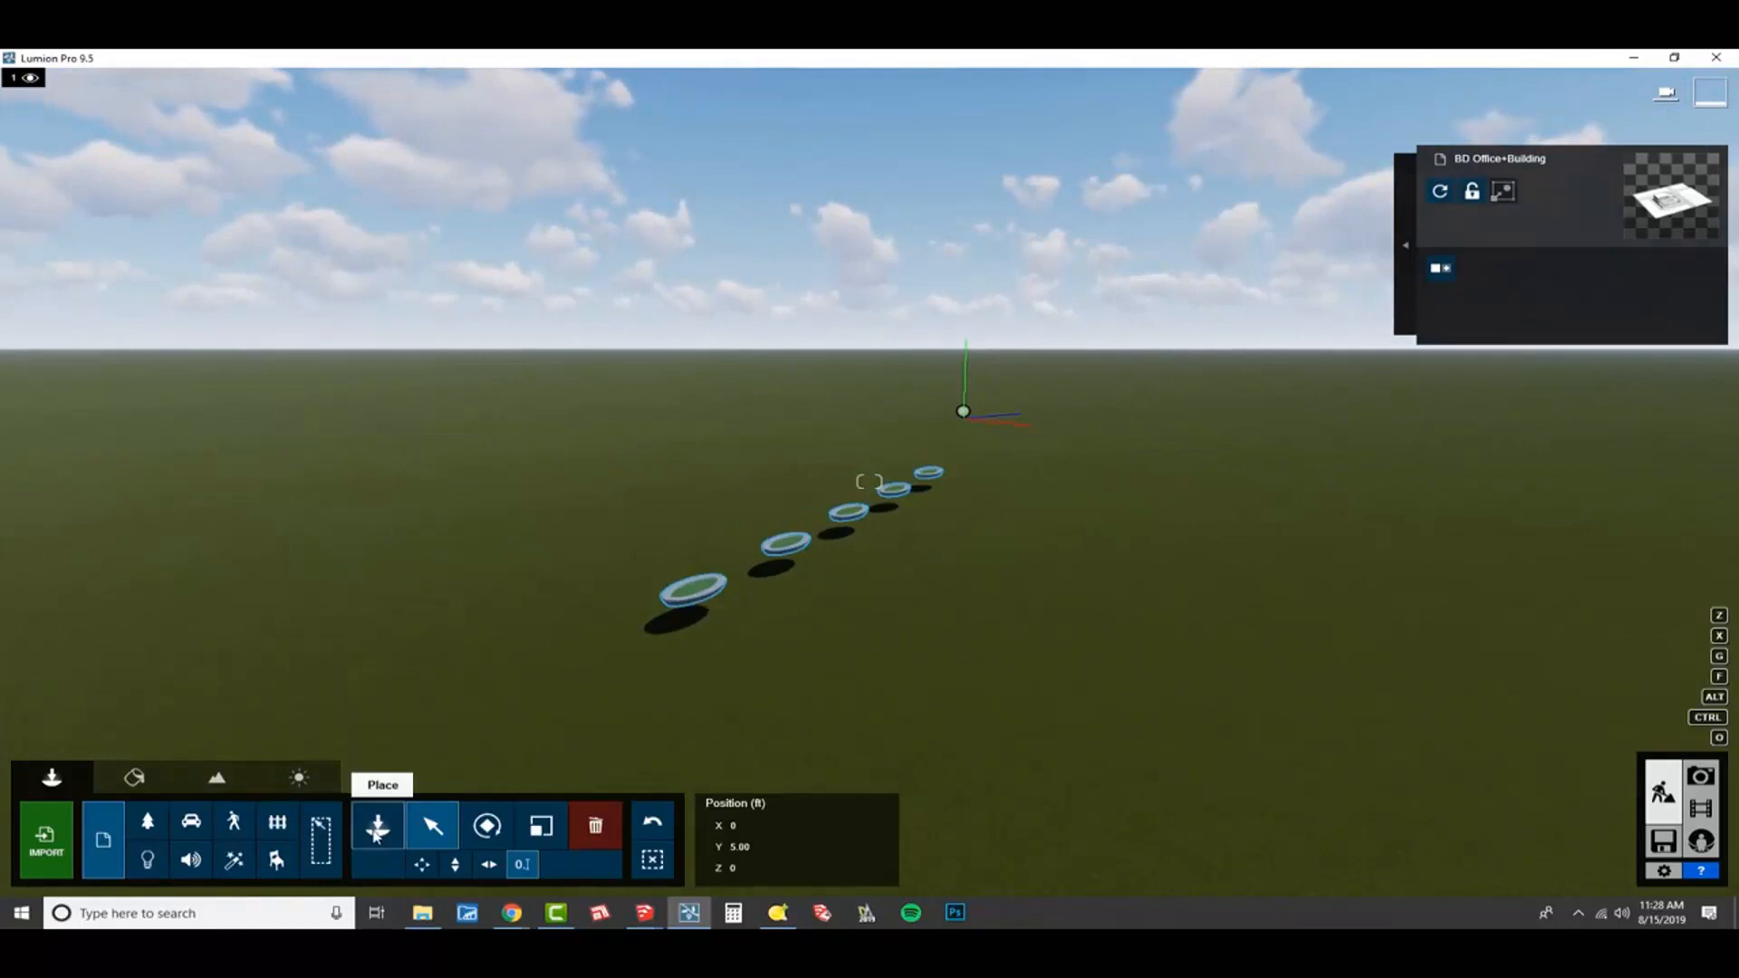
{"action": "left_click", "coordinate": [52, 848]}
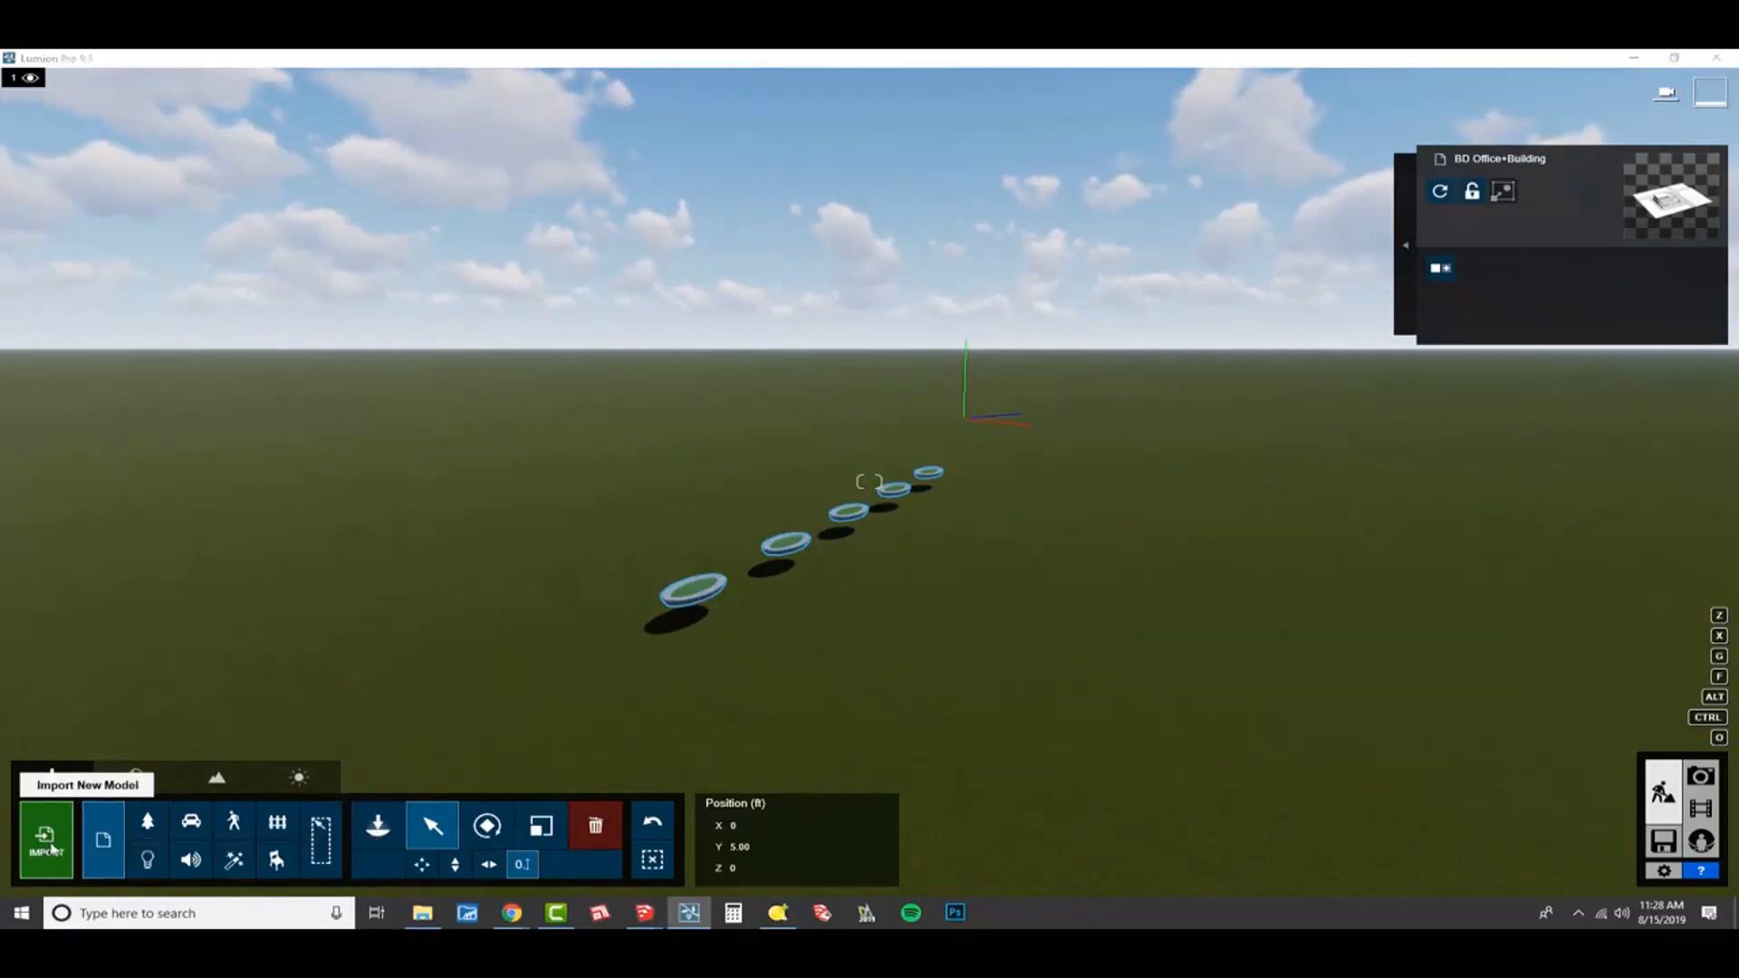
{"action": "left_click", "coordinate": [349, 242]}
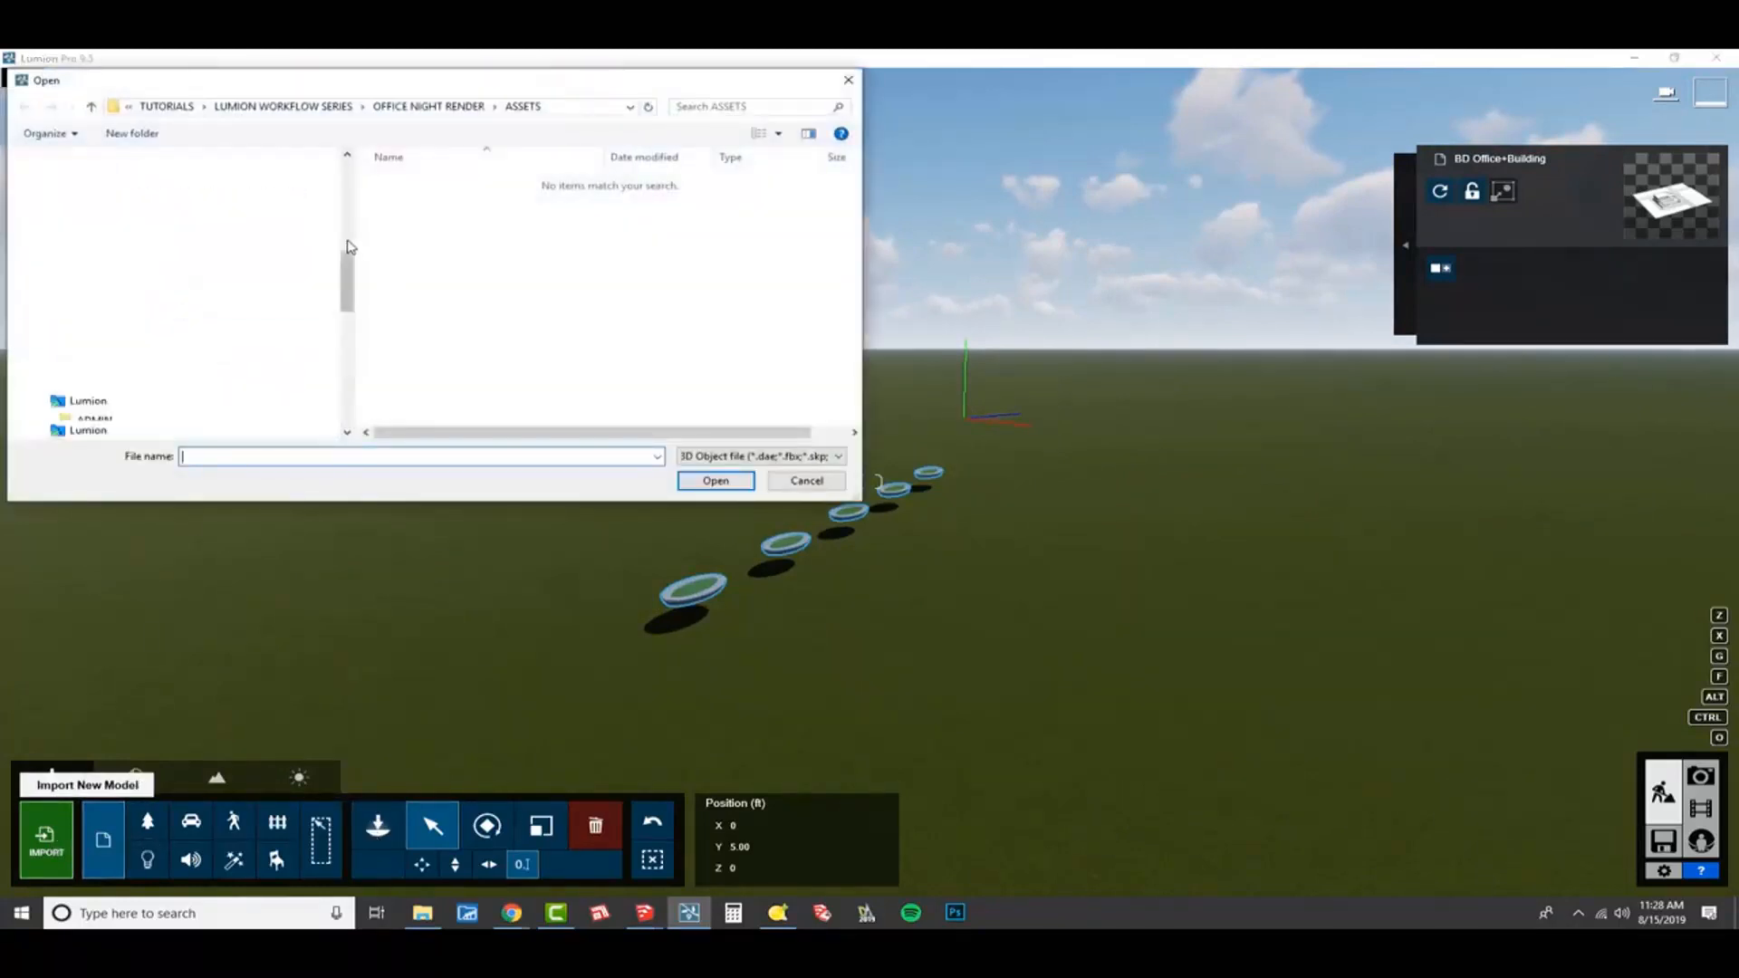
{"action": "left_click_drag", "start_coordinate": [349, 256], "coordinate": [356, 159]}
{"action": "left_click", "coordinate": [148, 204]}
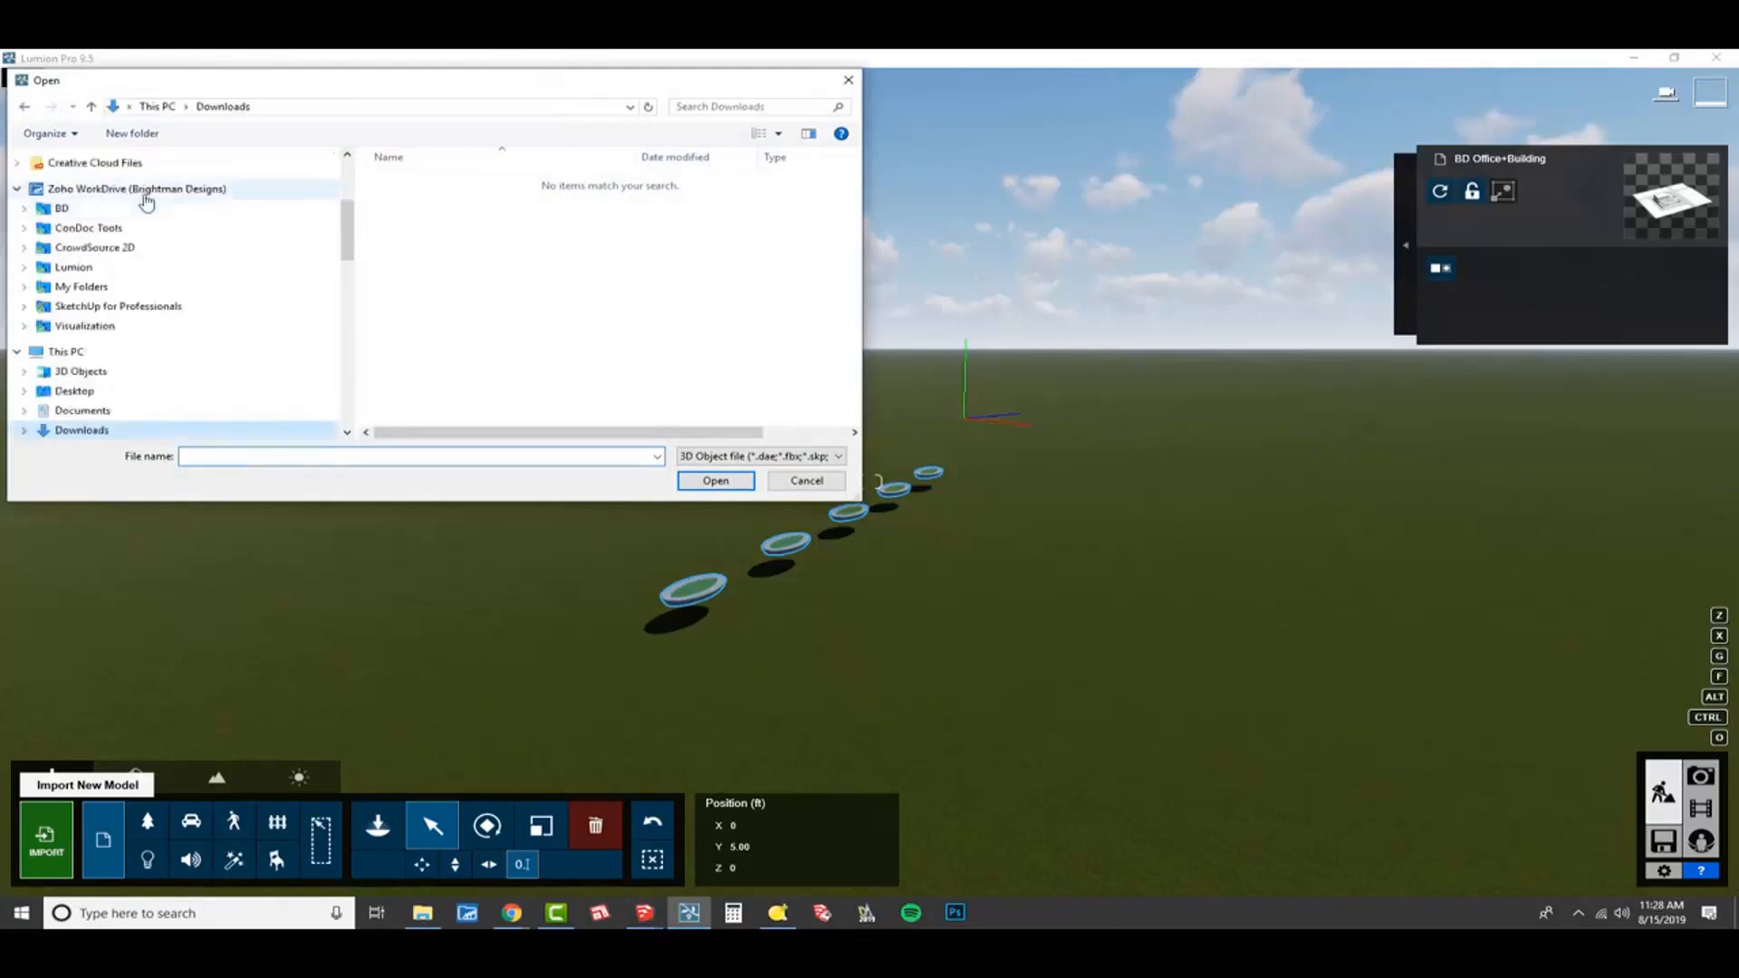
{"action": "scroll", "coordinate": [147, 195], "scroll_direction": "up", "scroll_amount": 5}
{"action": "left_click", "coordinate": [145, 194]}
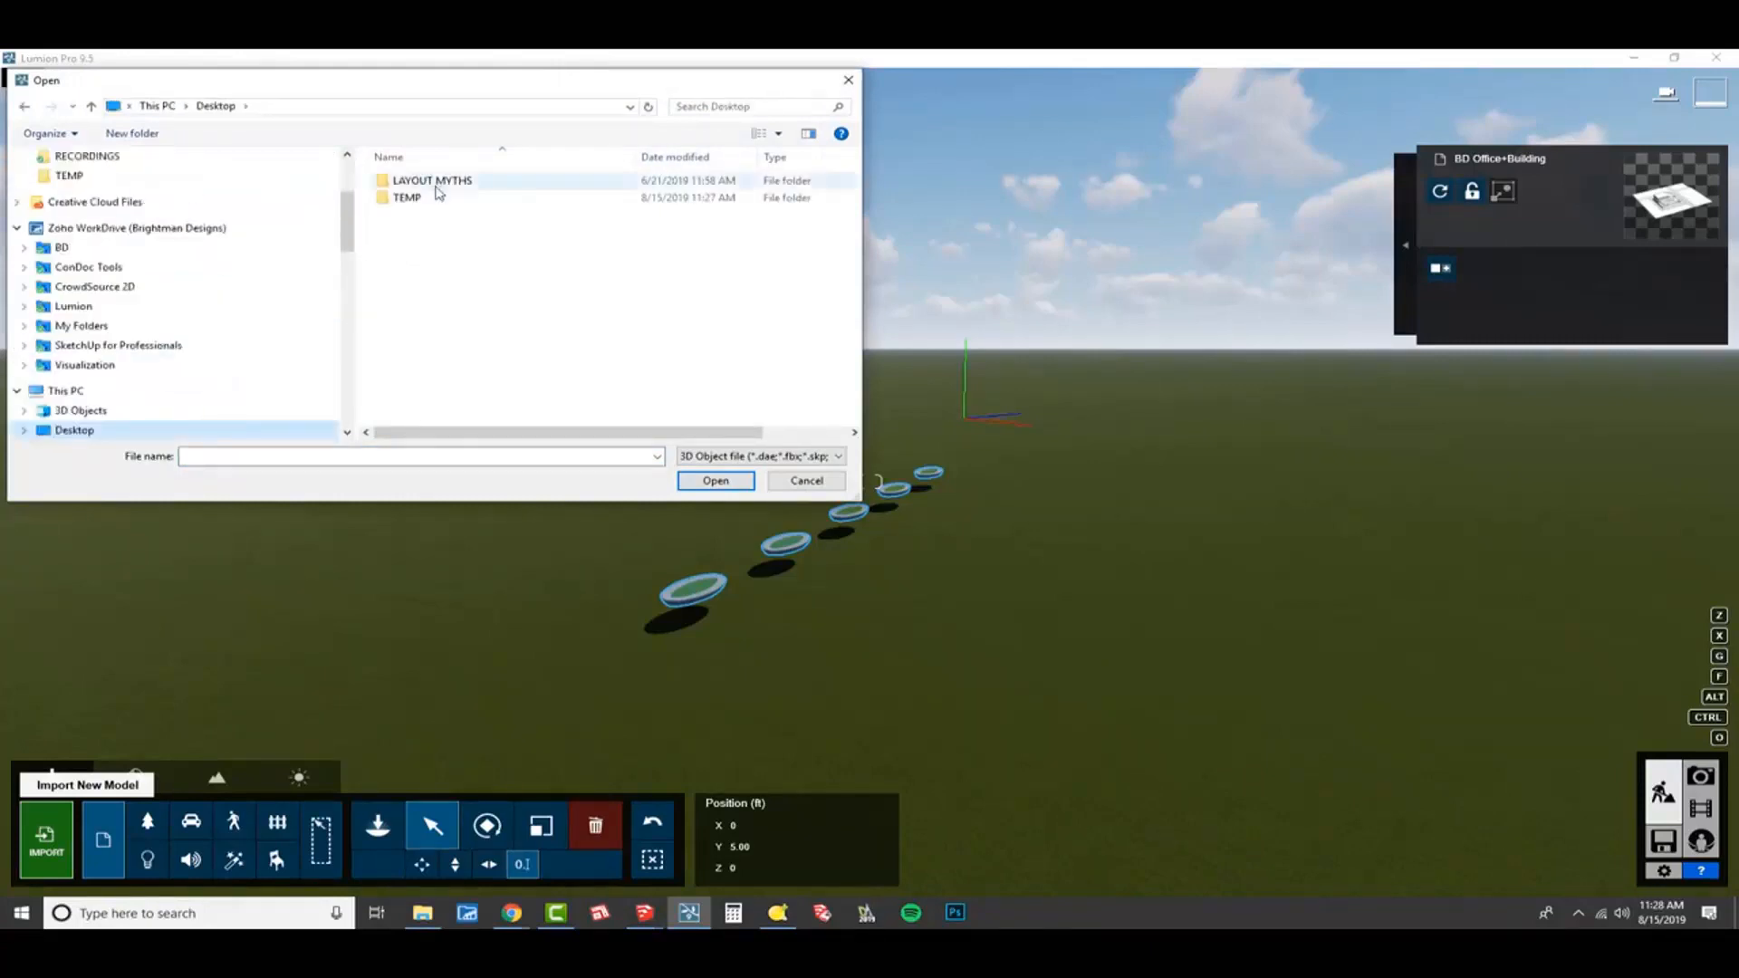
{"action": "double_click", "coordinate": [444, 198]}
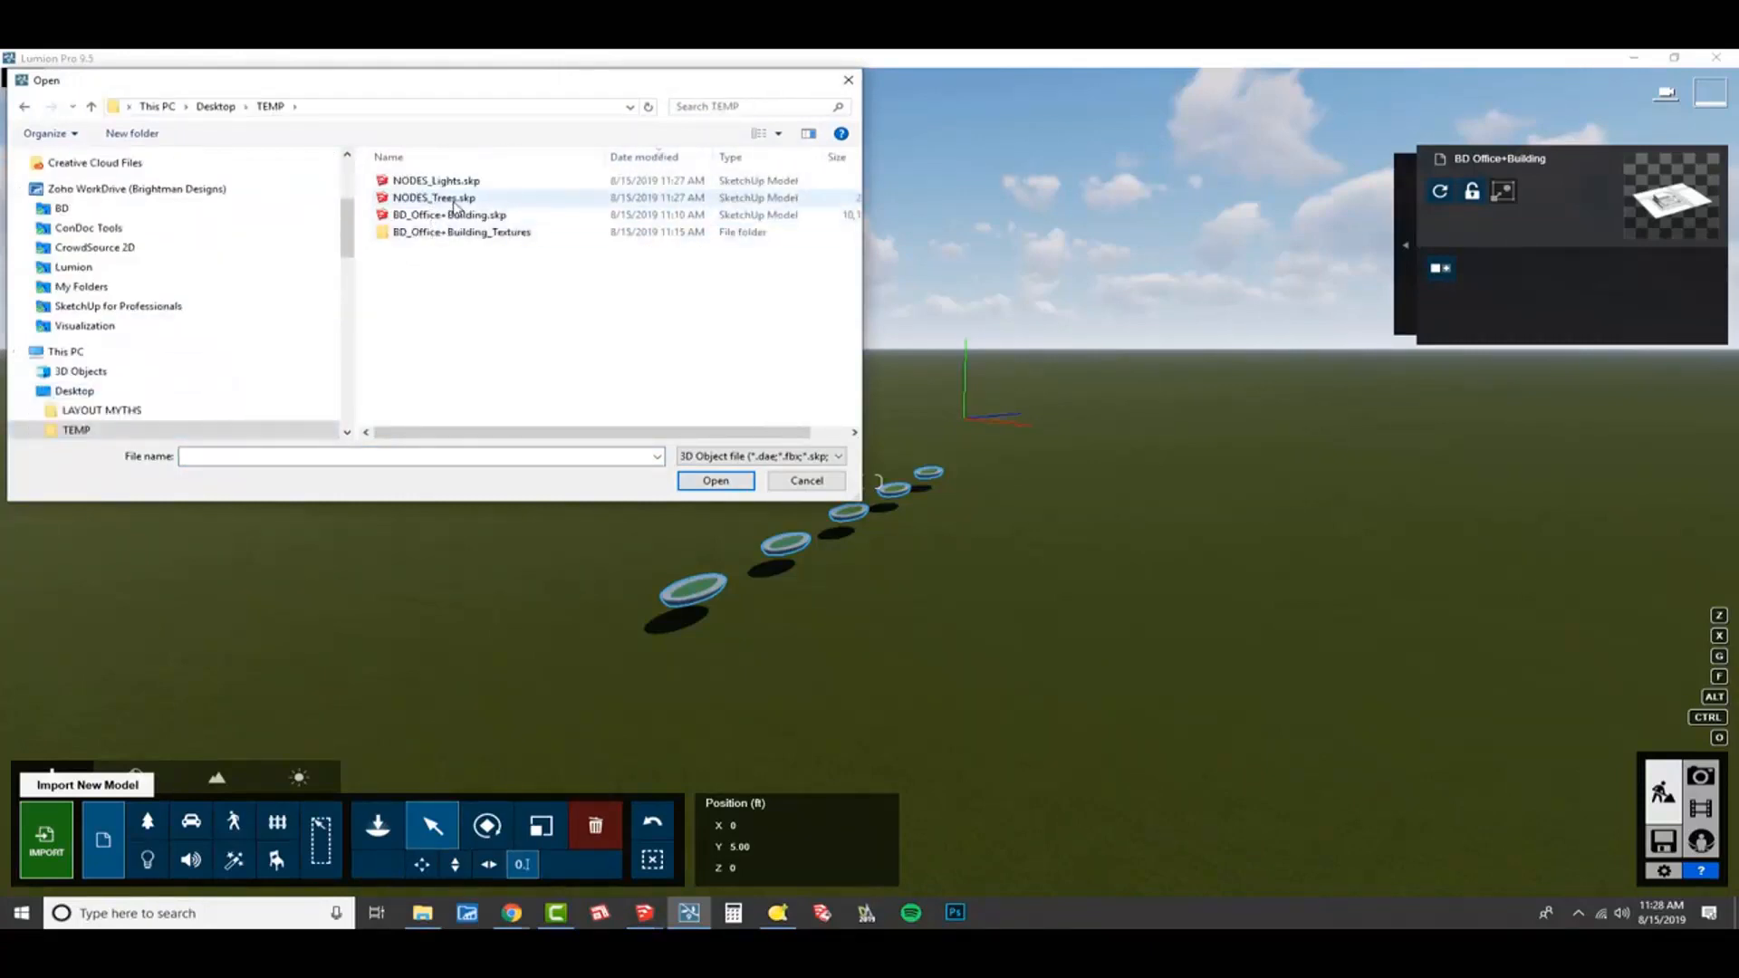
Import NODES_Trees.skp under the name NODES_Trees with edges off and place it on the ground beside the planters.
{"action": "left_click", "coordinate": [453, 198]}
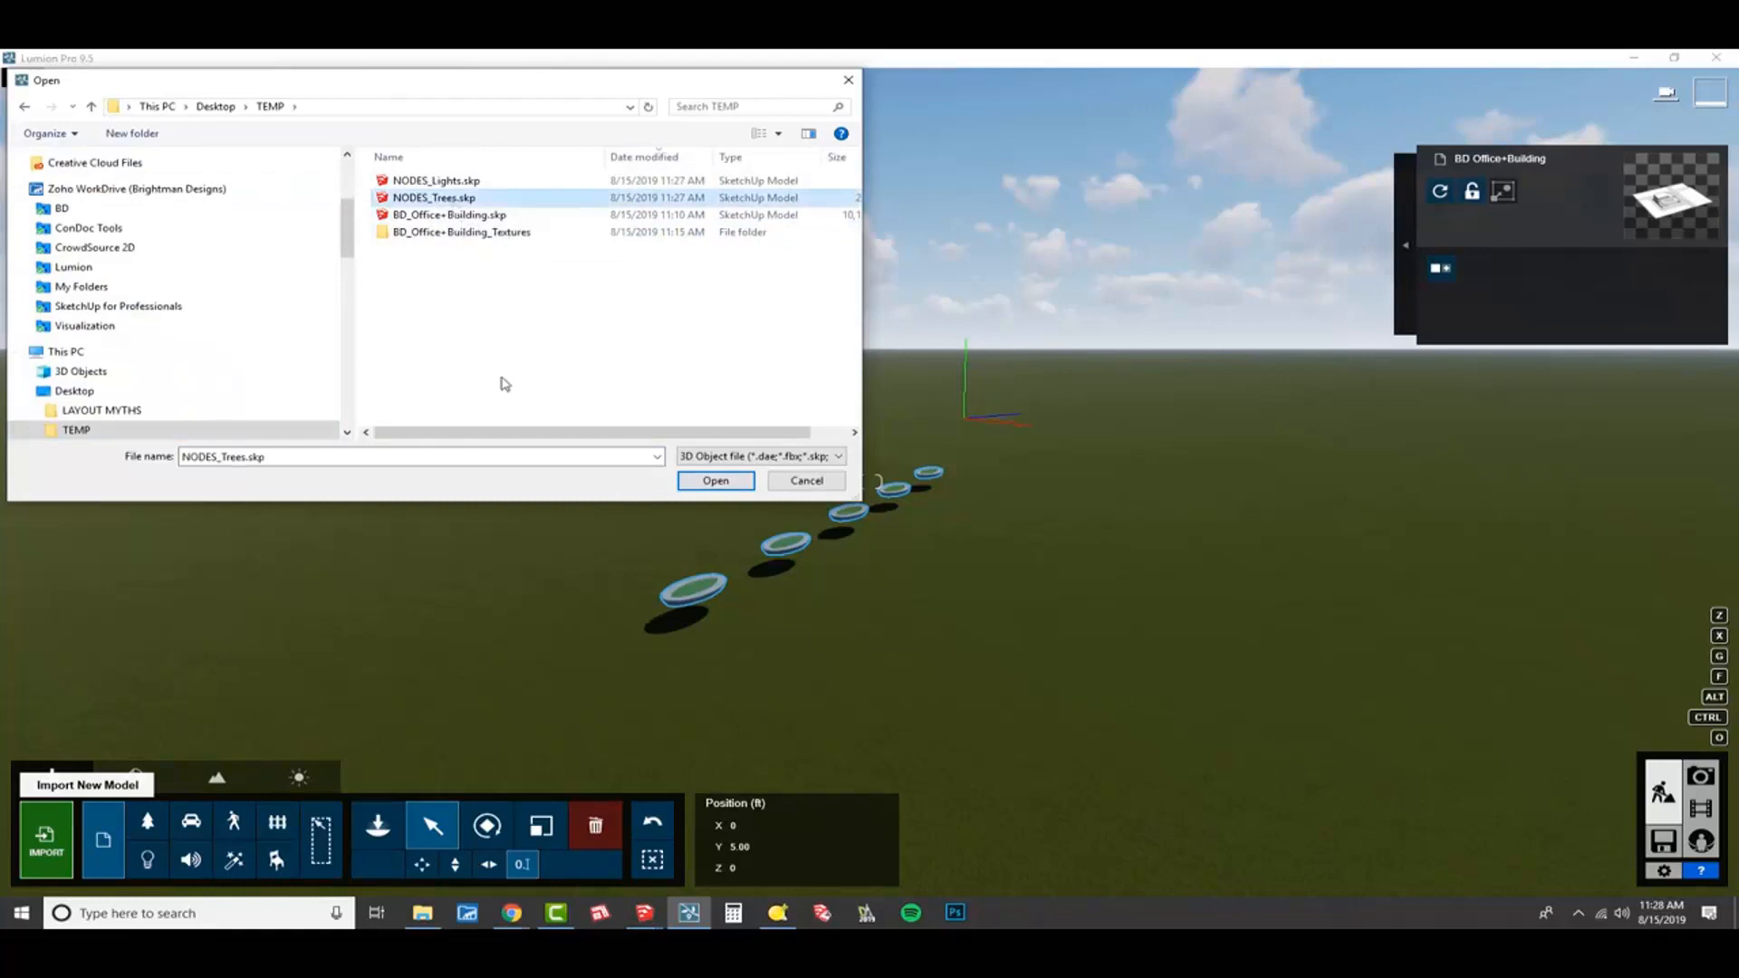
{"action": "left_click", "coordinate": [716, 482]}
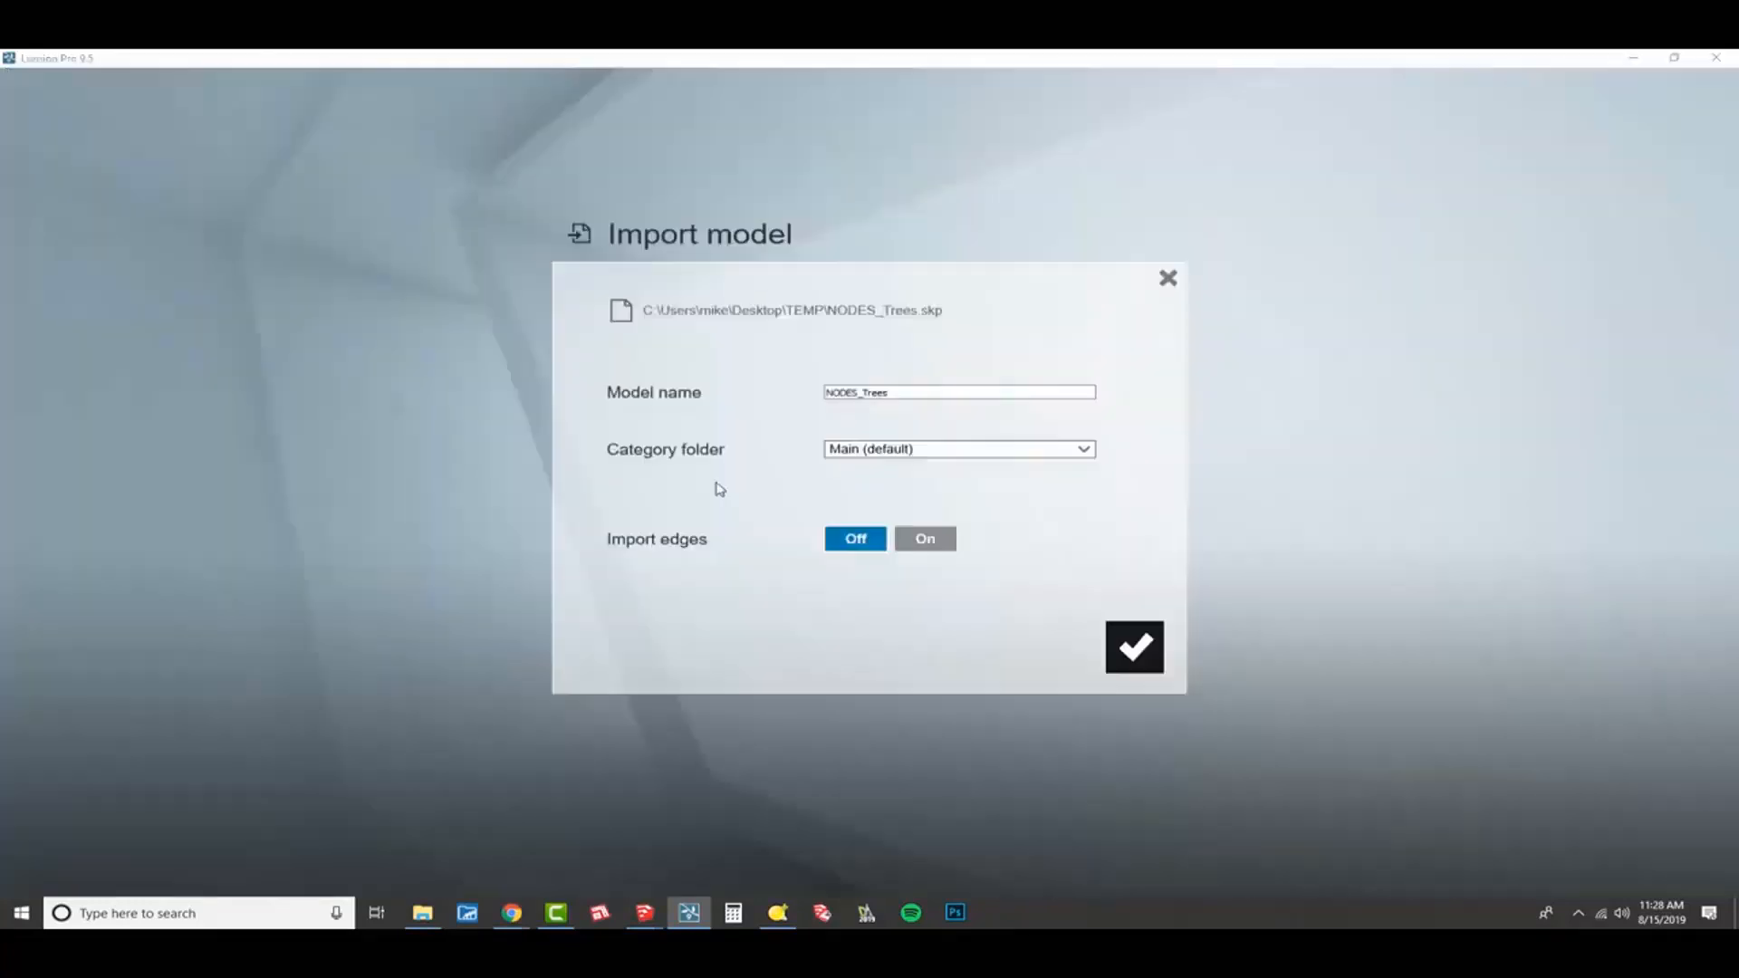
{"action": "left_click", "coordinate": [1134, 648]}
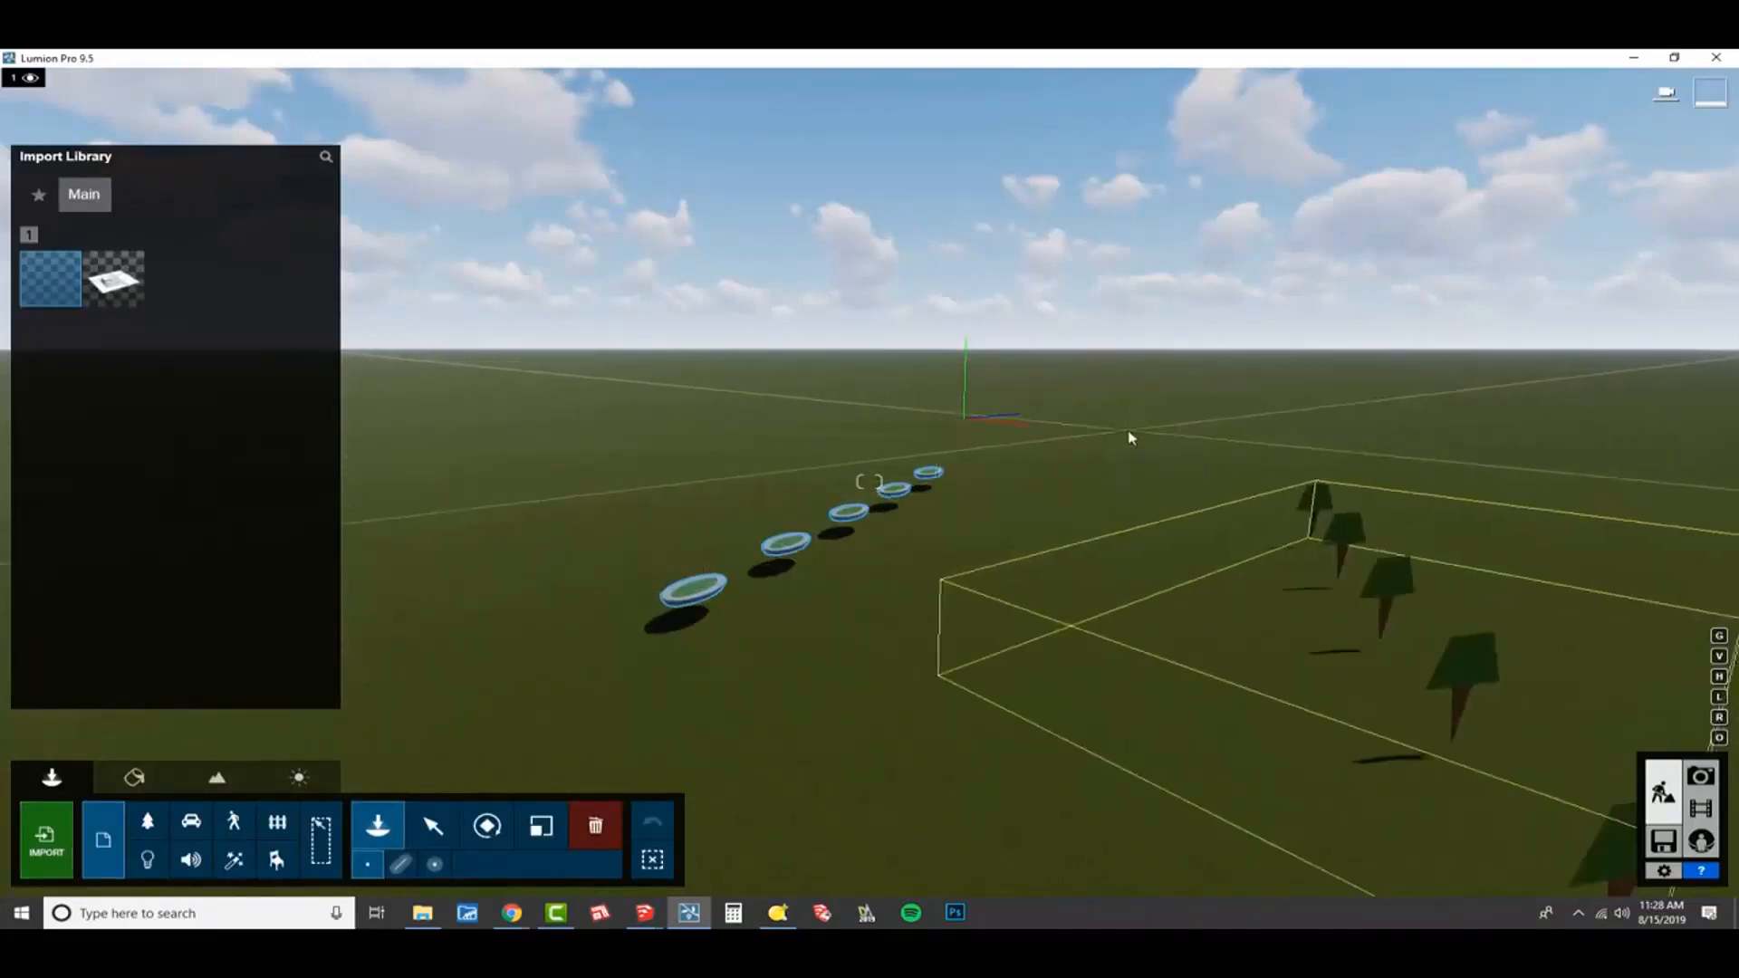
{"action": "left_click", "coordinate": [1128, 433]}
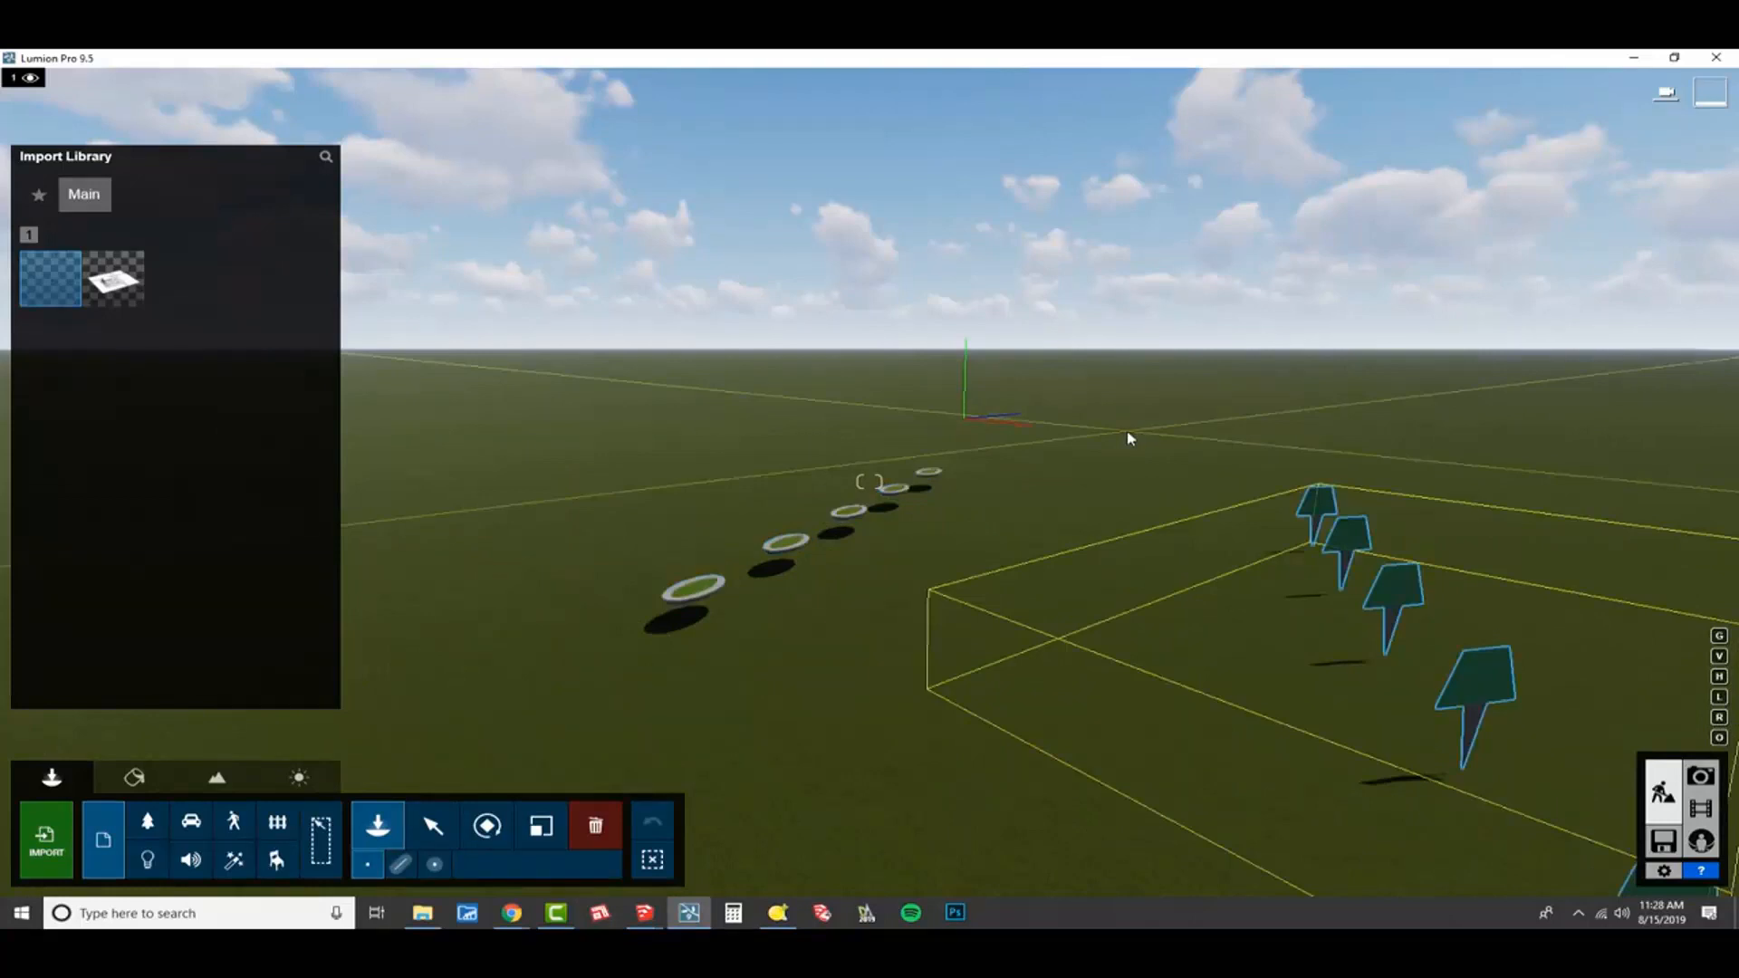
{"action": "key", "text": "Escape"}
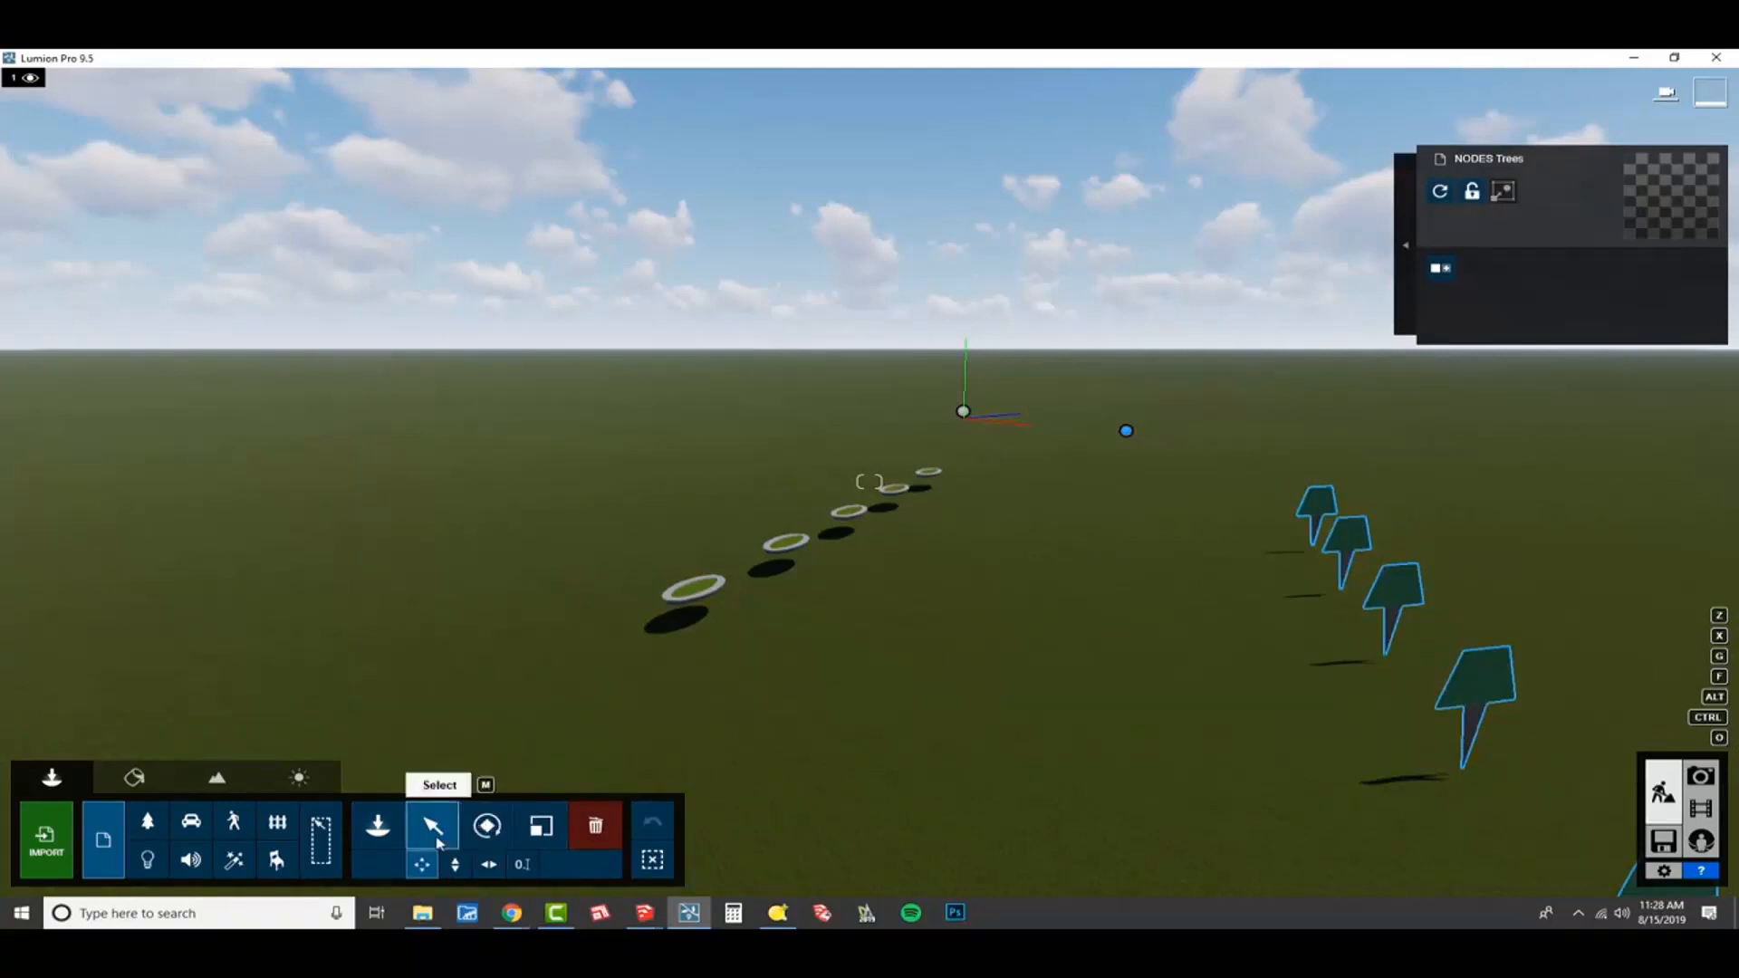
Set the tree nodes model's position to X 0, Y 5, Z 0 ft so it aligns with the planters.
{"action": "left_click", "coordinate": [524, 866]}
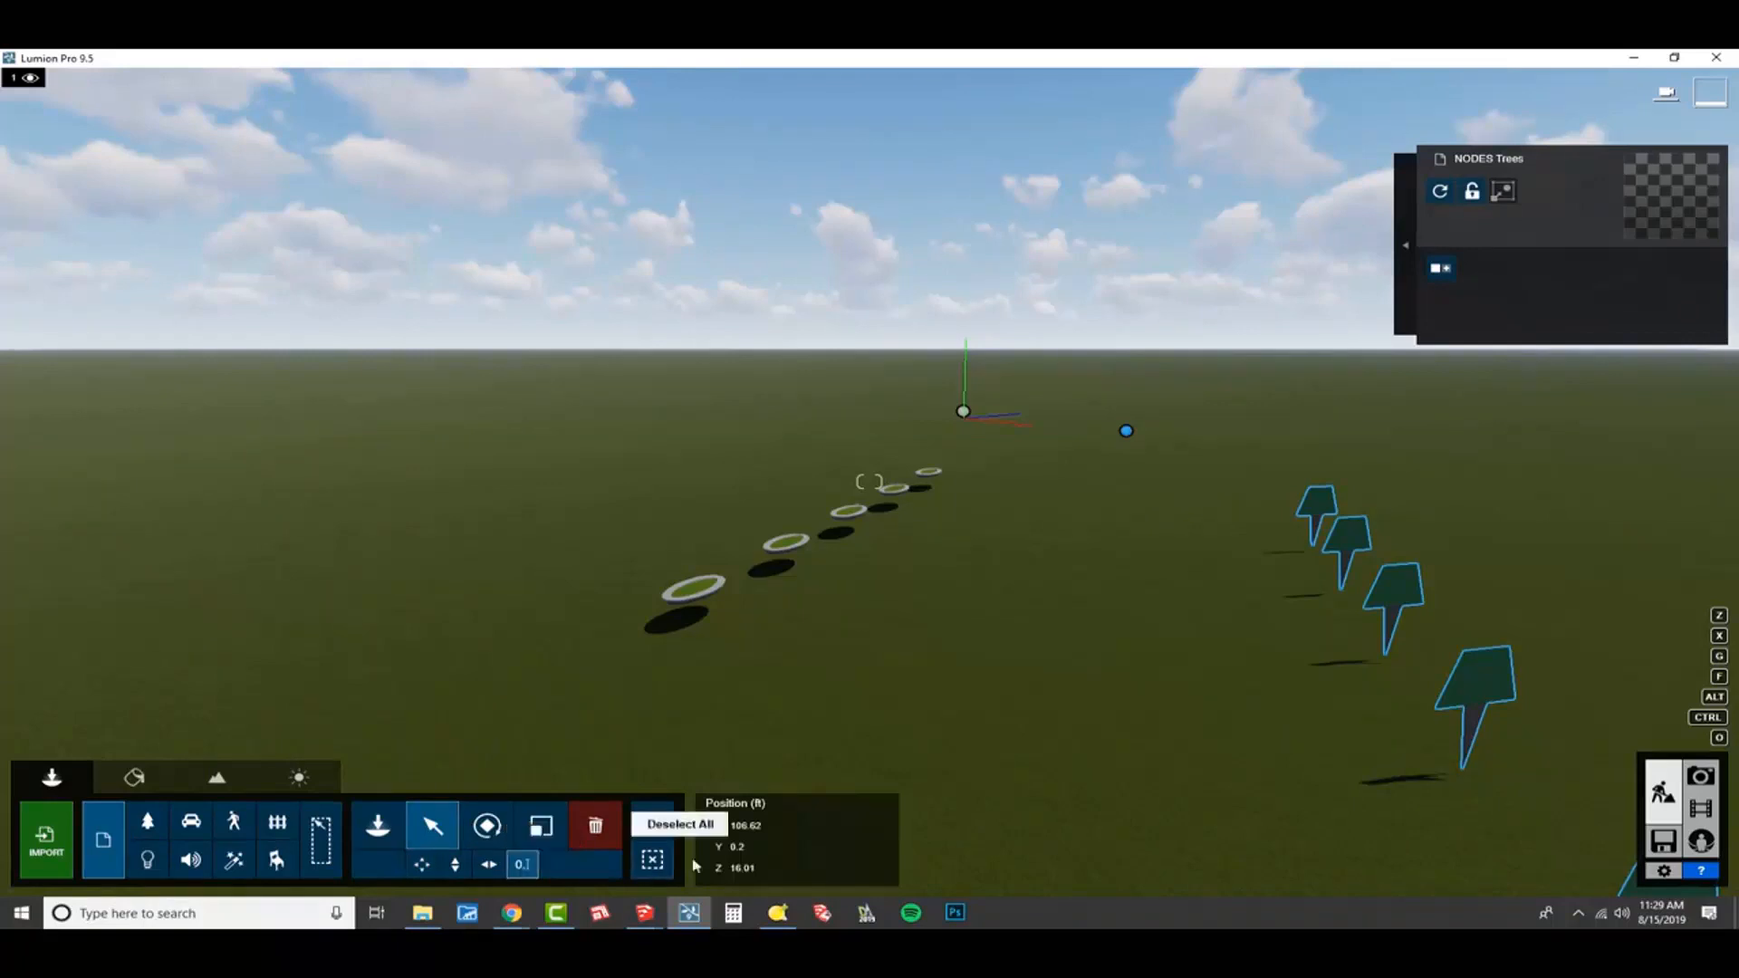
{"action": "left_click", "coordinate": [806, 826]}
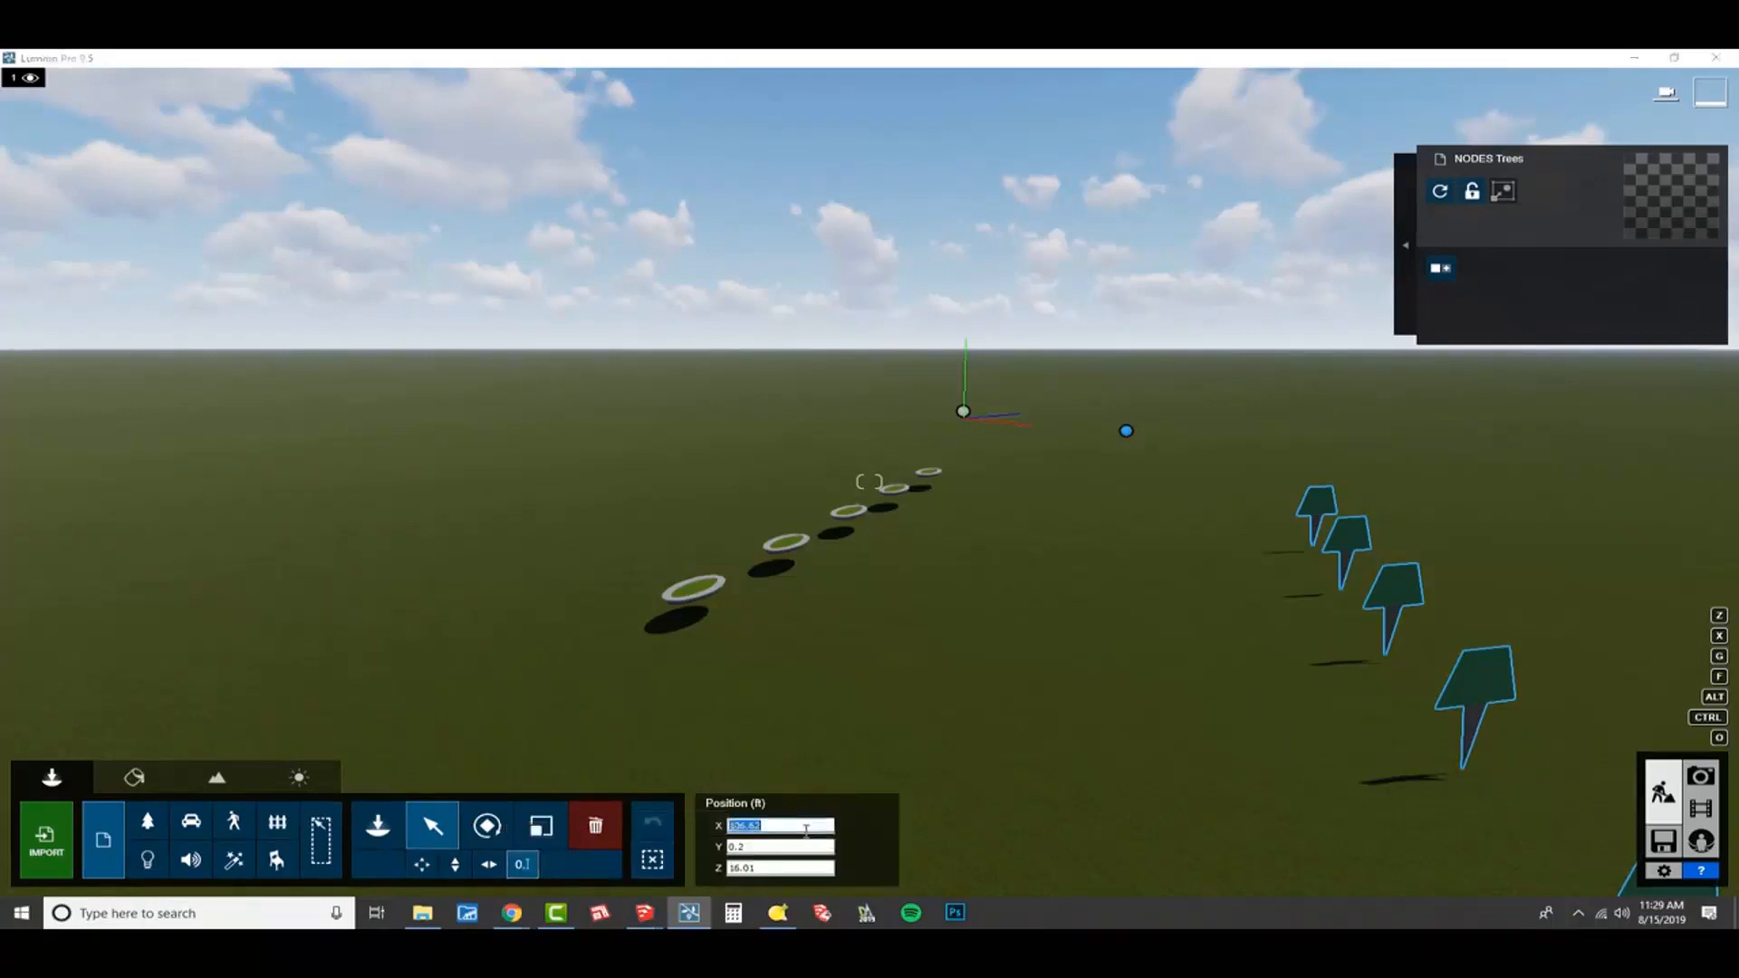
{"action": "type", "text": "0"}
{"action": "key", "text": "Tab"}
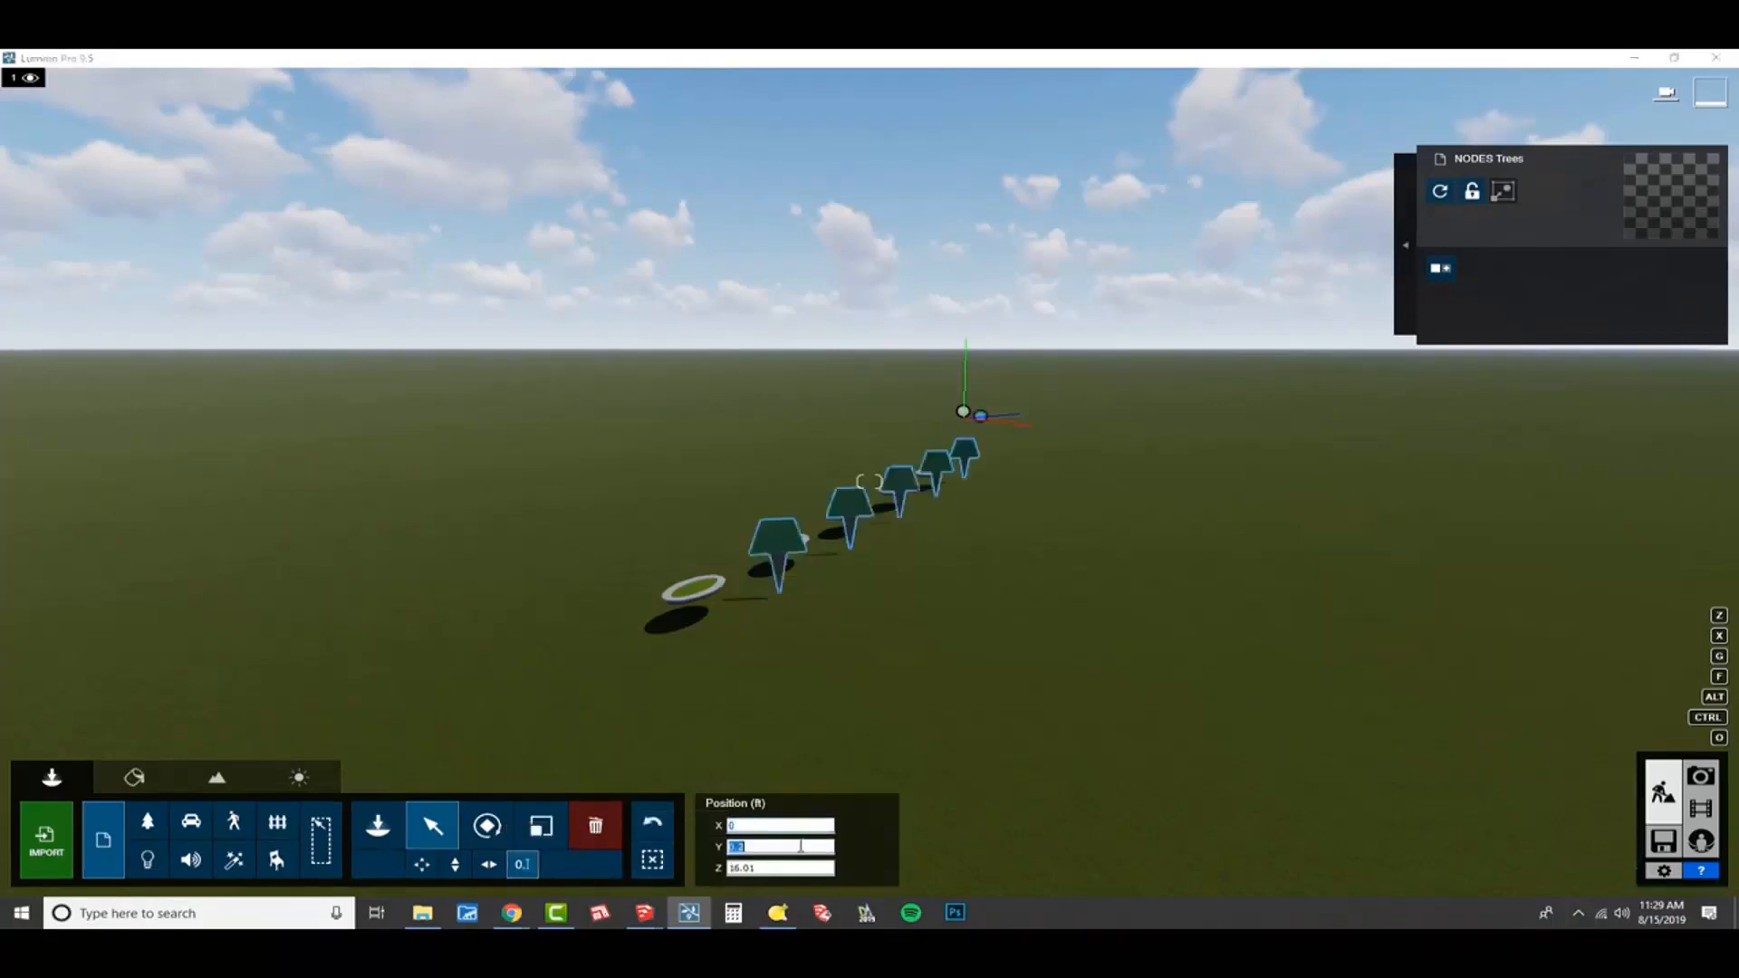
{"action": "type", "text": "5"}
{"action": "left_click", "coordinate": [791, 865]}
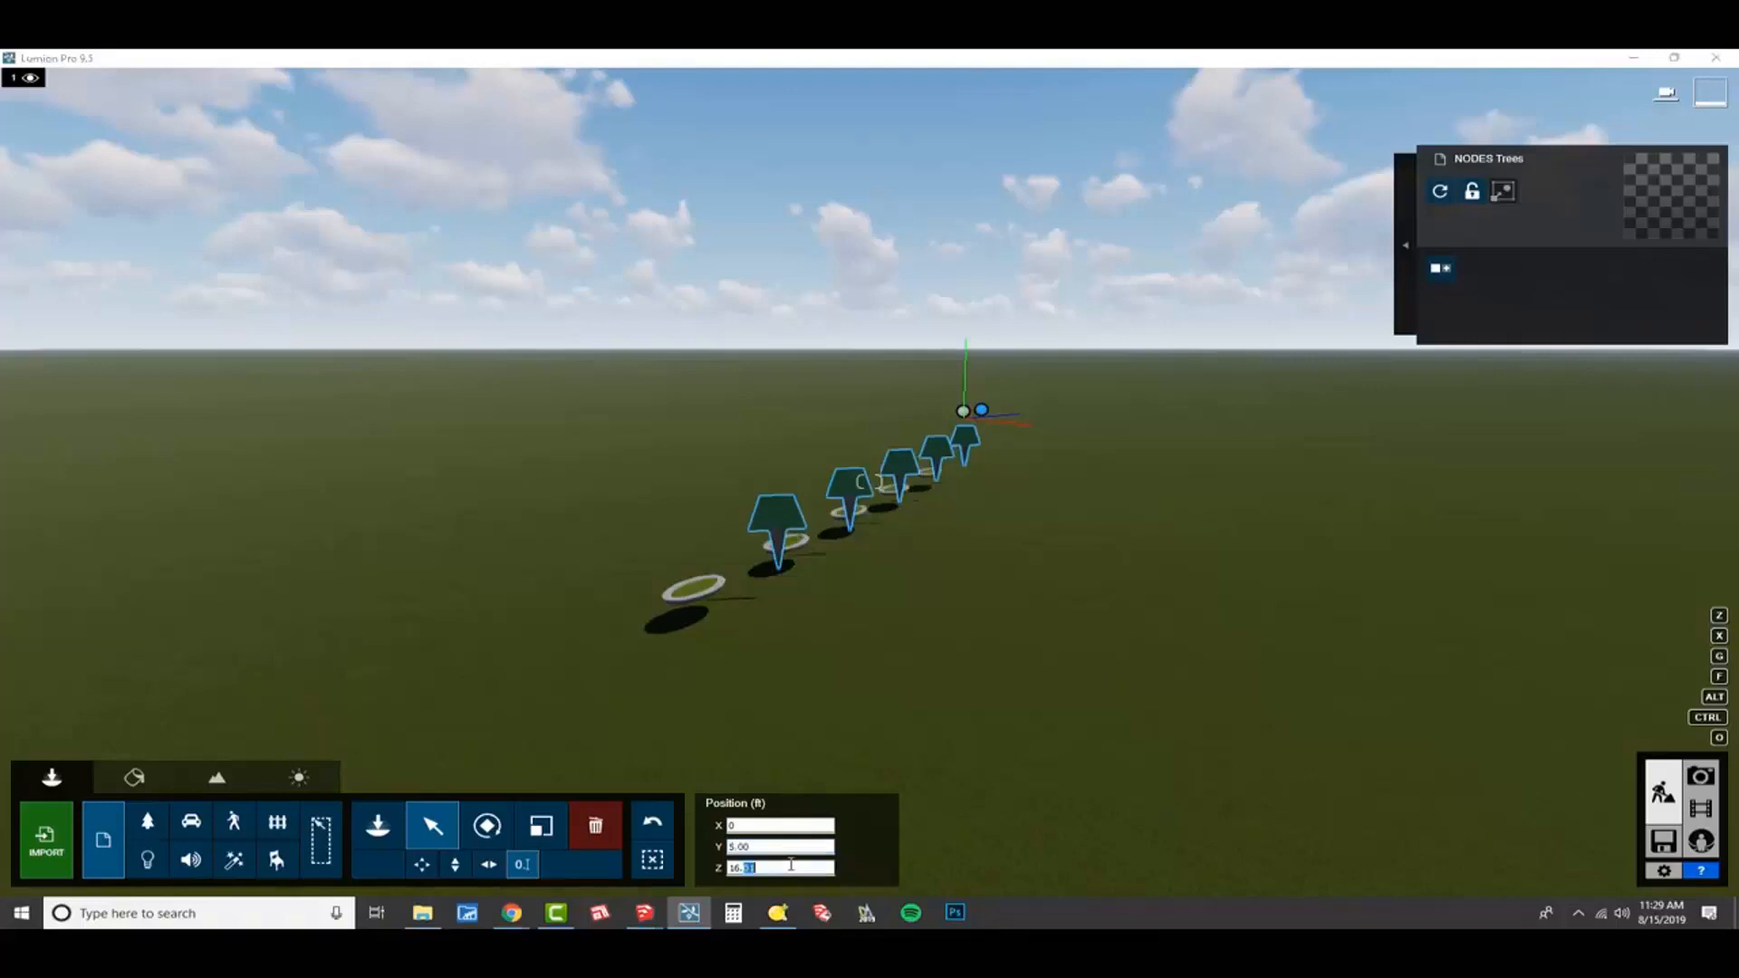
{"action": "type", "text": "0"}
Start placing items on the tree model's nodes and open the second page of Nature Library results for birch.
{"action": "right_click_drag", "start_coordinate": [1092, 716], "coordinate": [1069, 741]}
{"action": "key", "text": "w"}
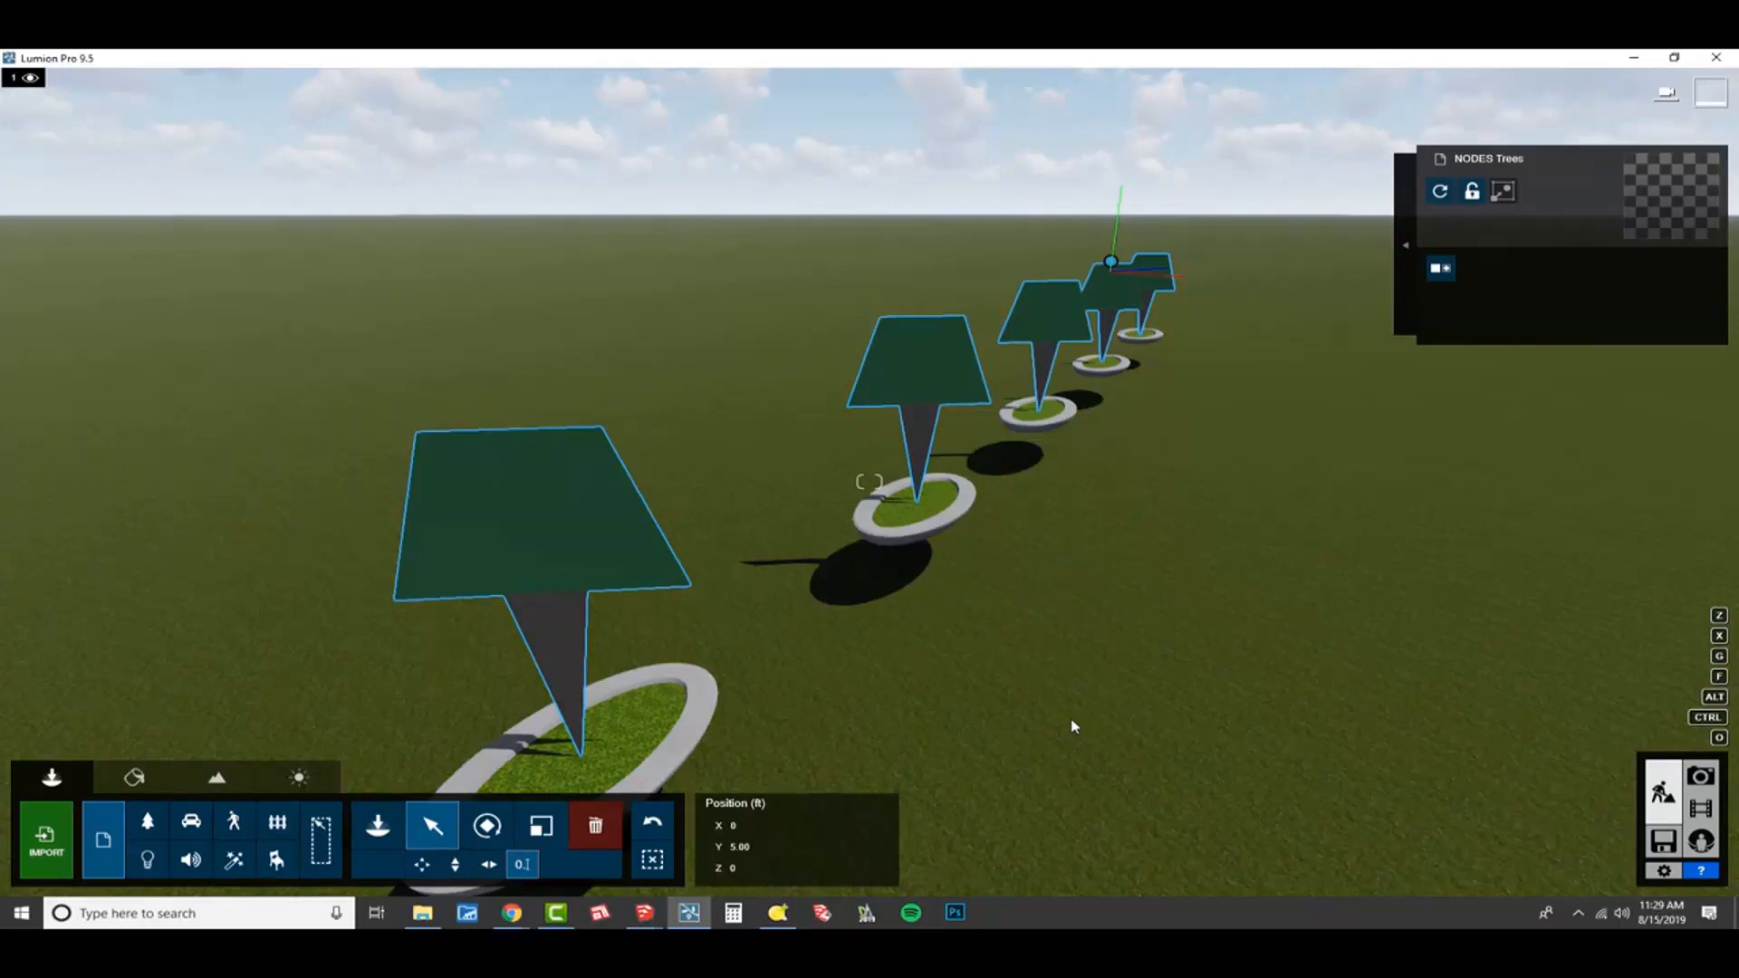
{"action": "left_click", "coordinate": [1407, 243]}
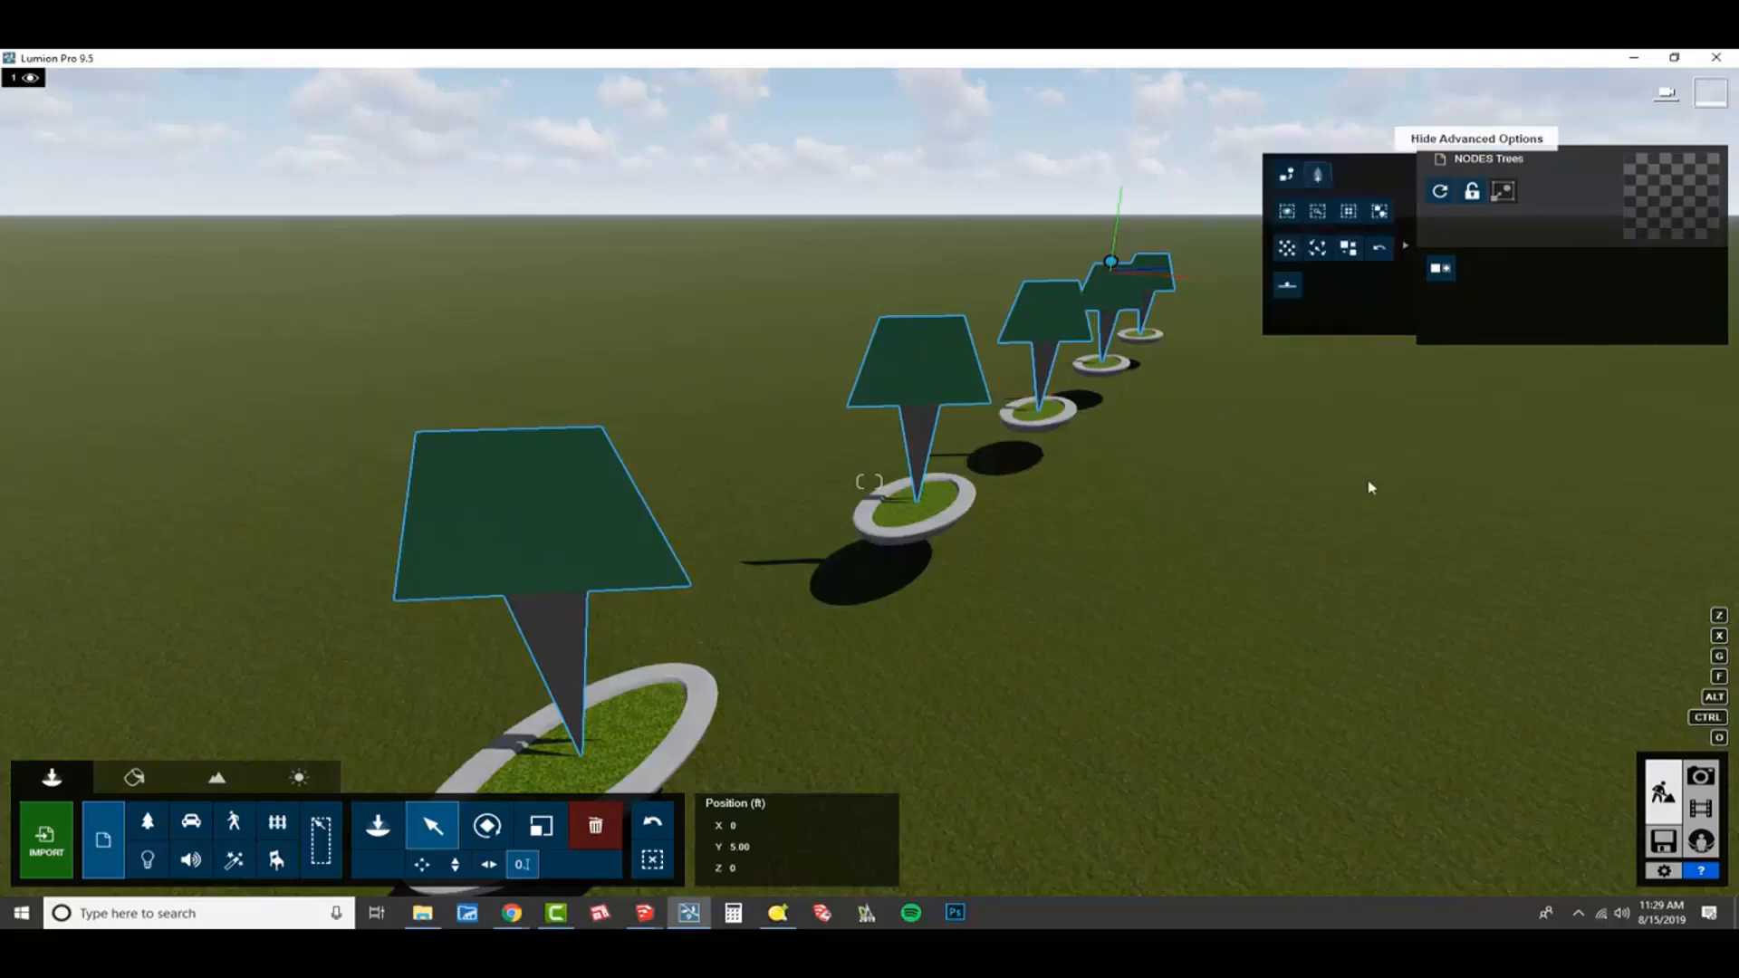
{"action": "left_click", "coordinate": [1319, 177]}
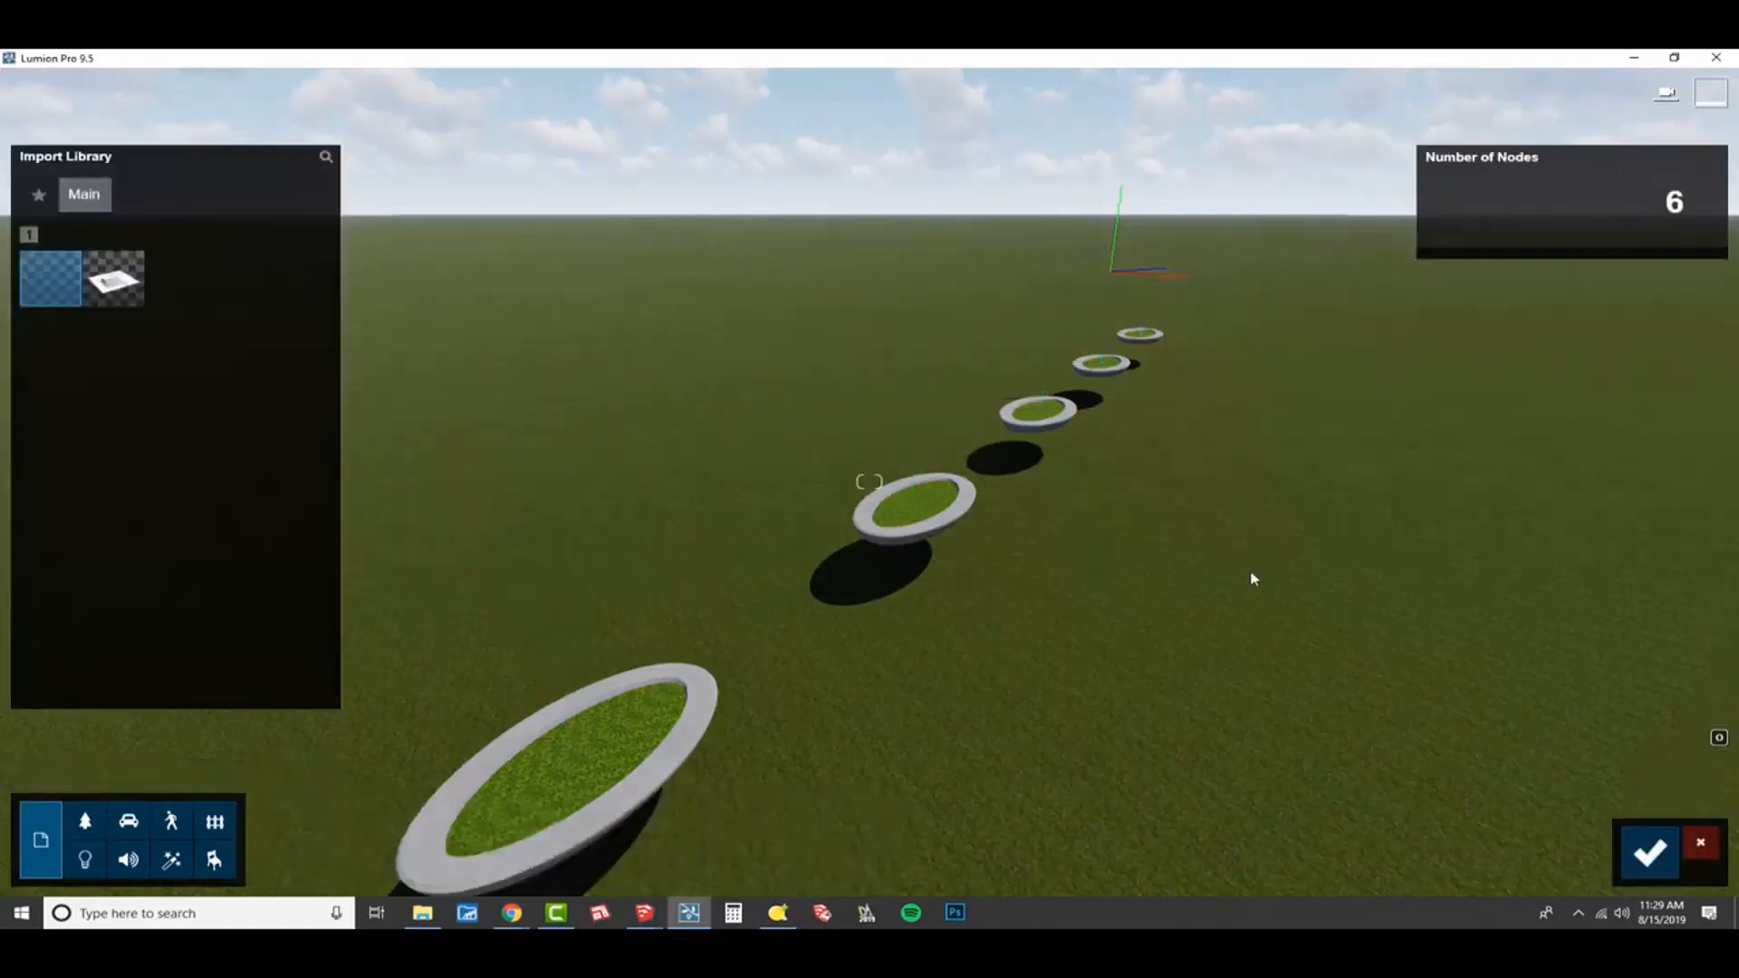
{"action": "left_click", "coordinate": [87, 823]}
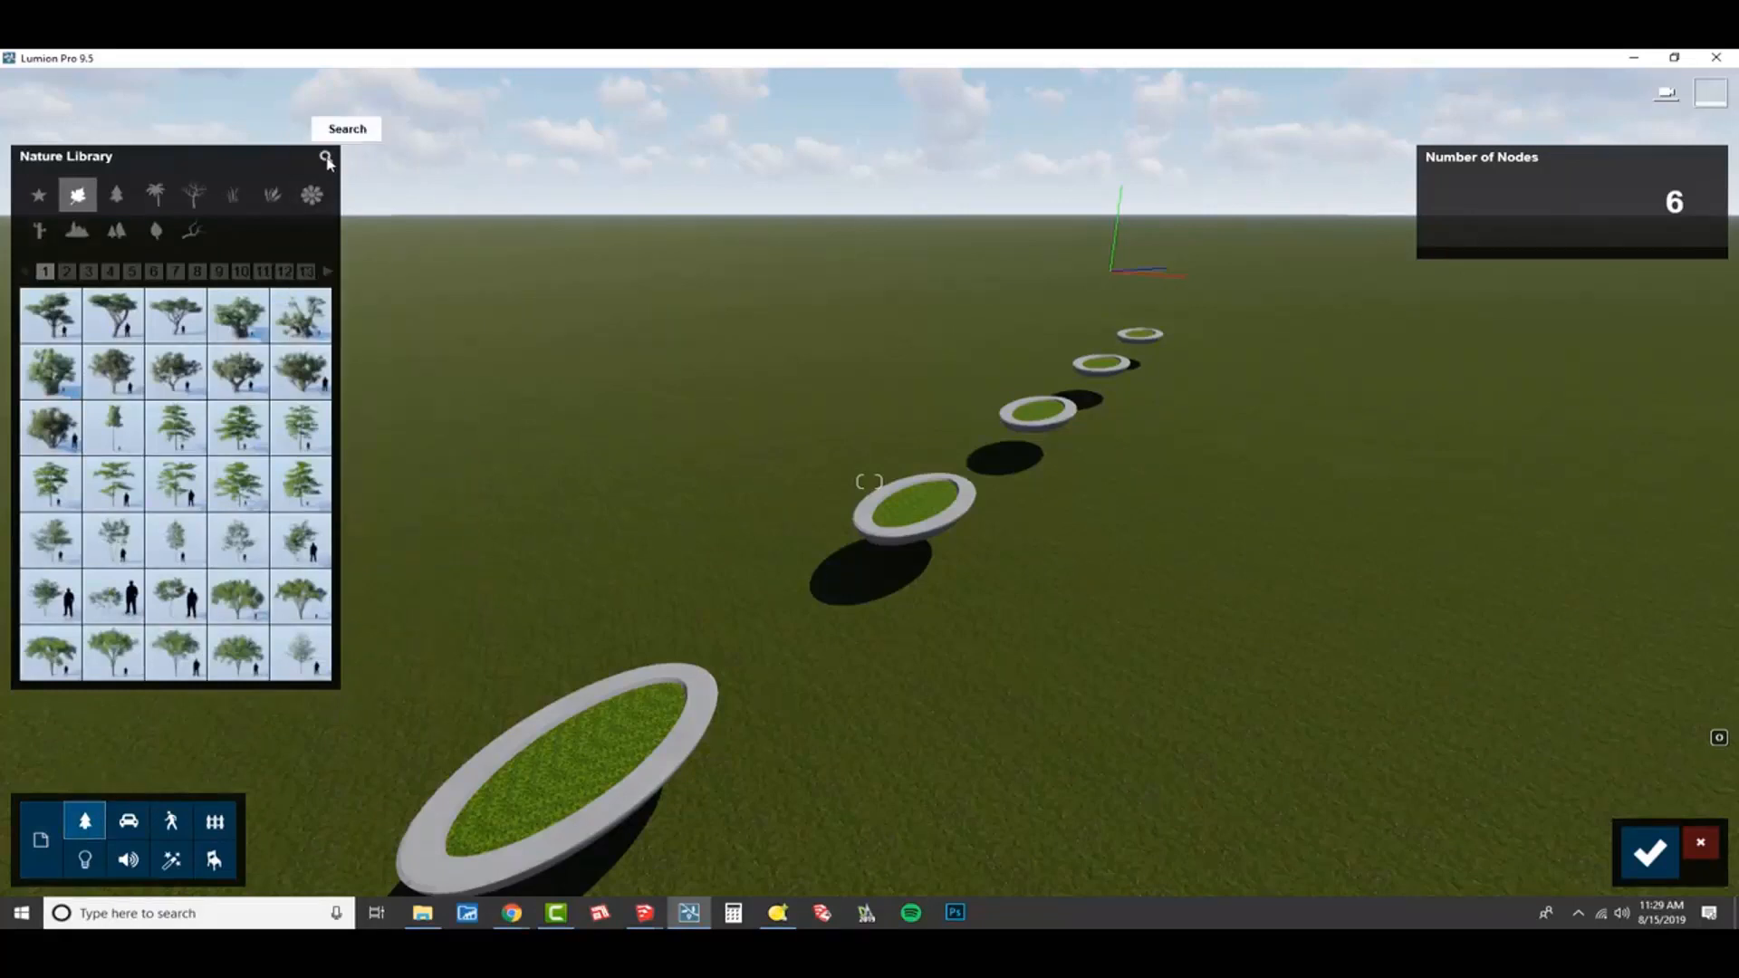
{"action": "left_click", "coordinate": [326, 159]}
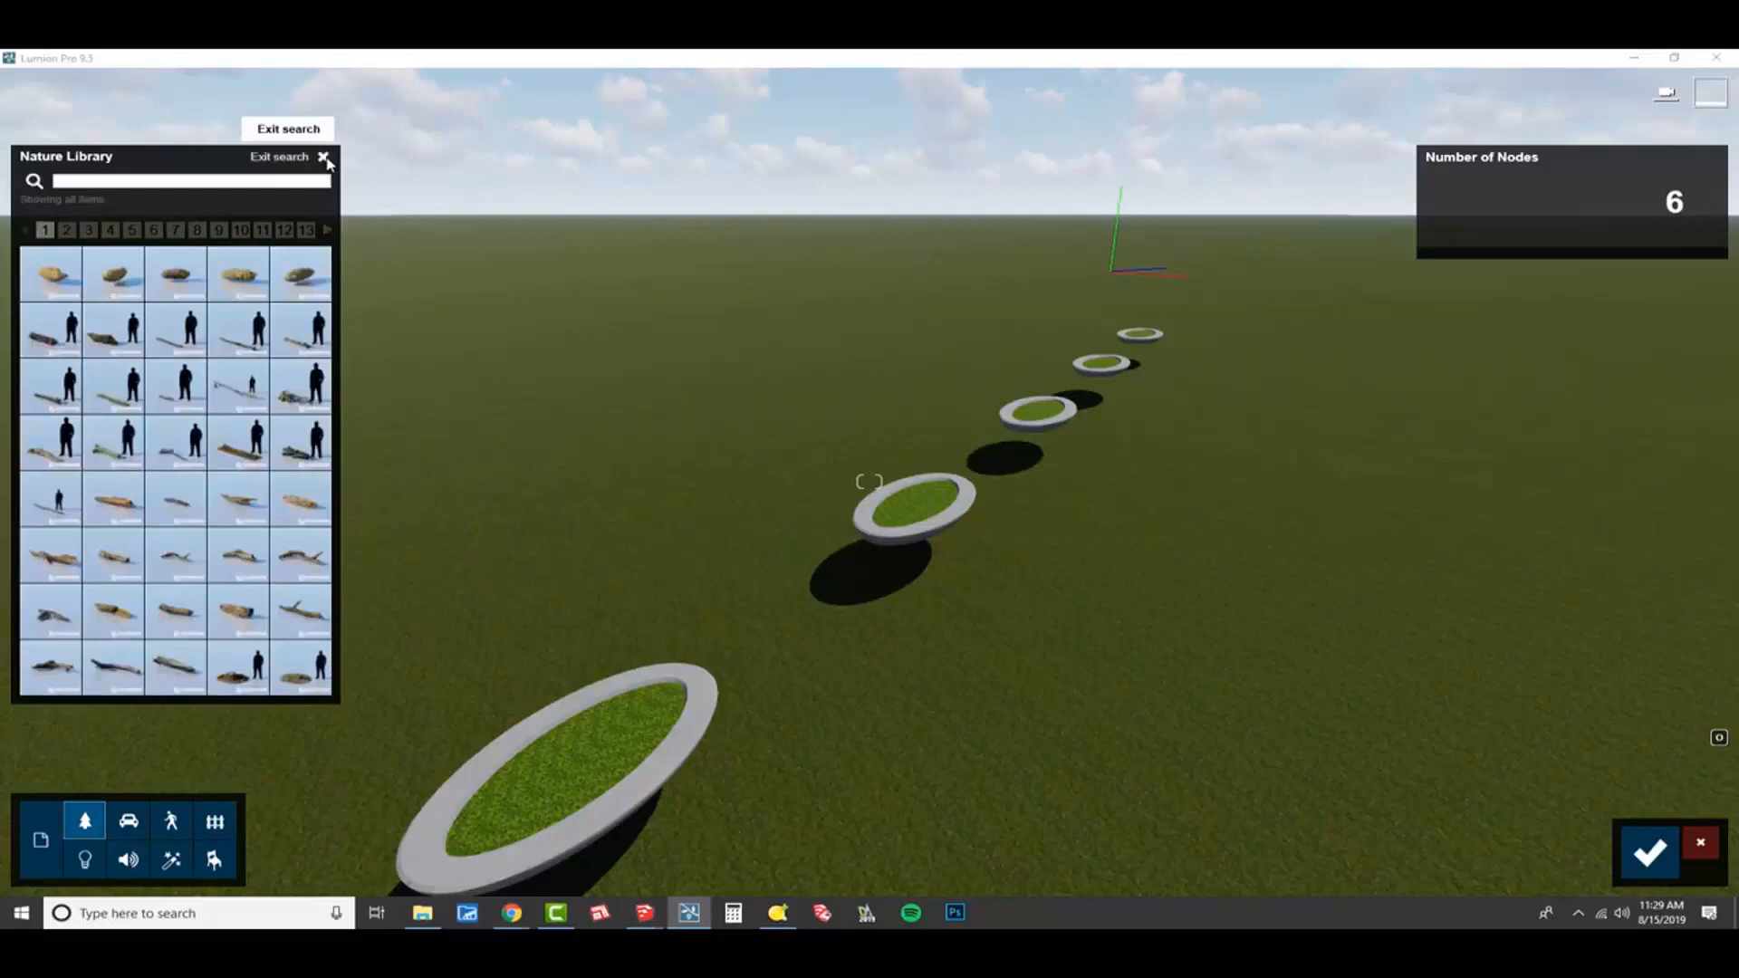
{"action": "left_click", "coordinate": [264, 179]}
{"action": "type", "text": "birch"}
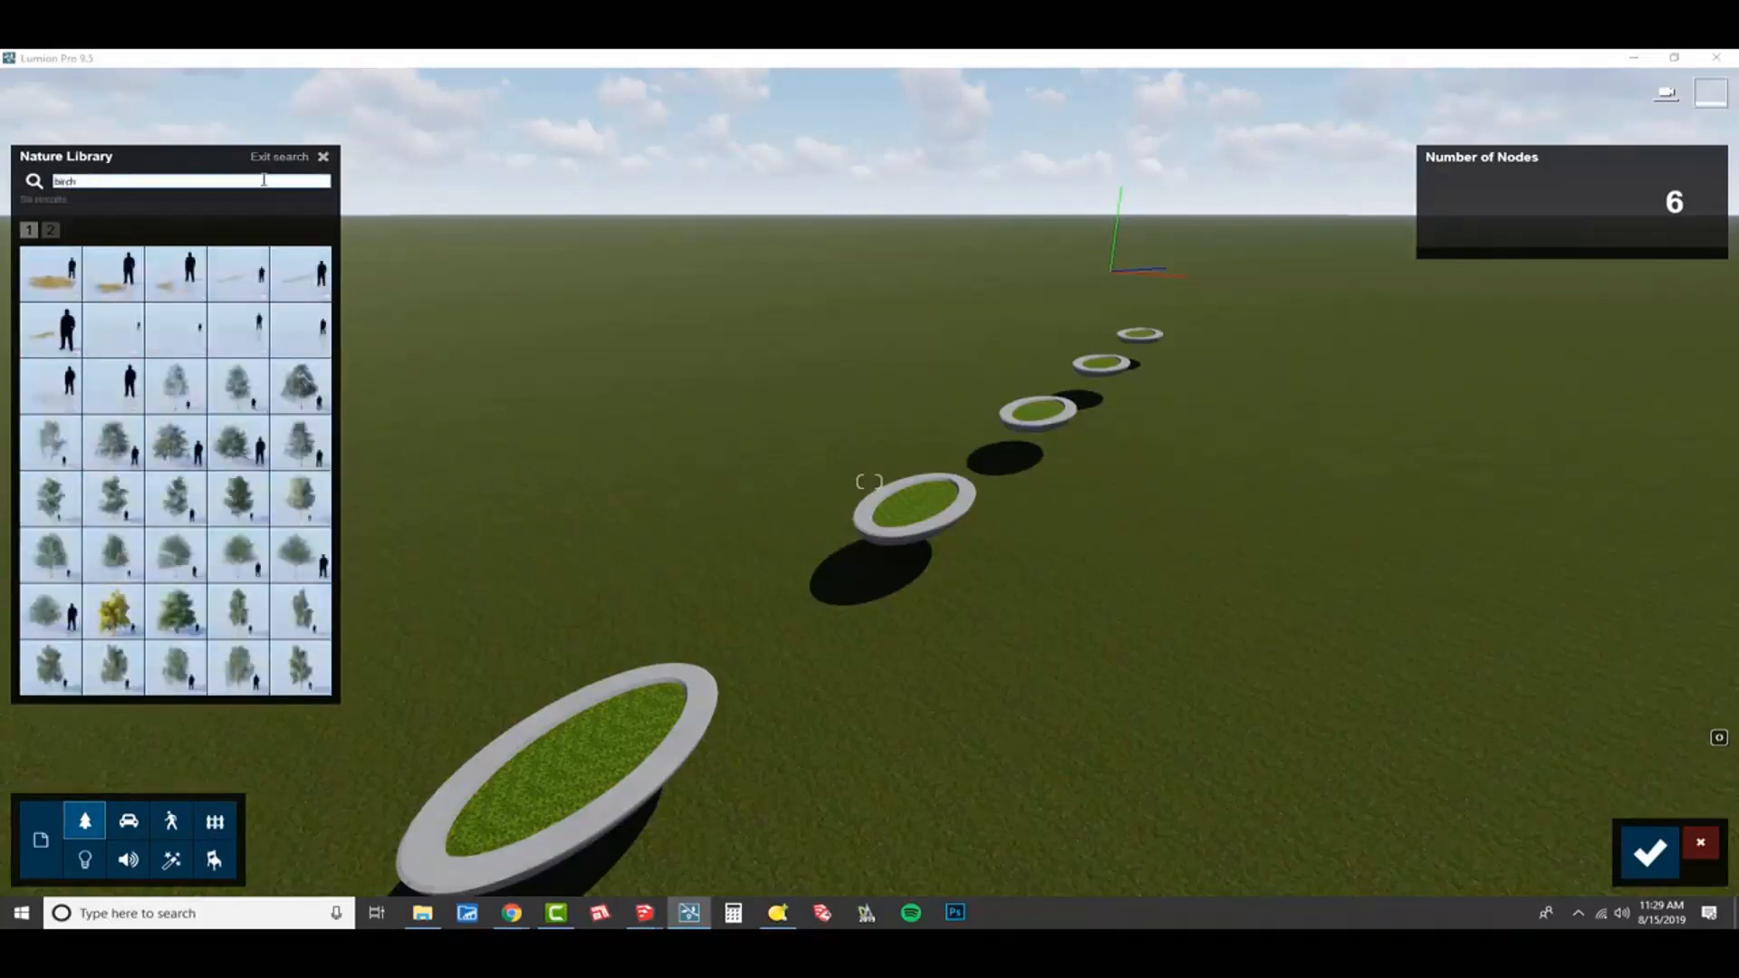
{"action": "left_click", "coordinate": [51, 231]}
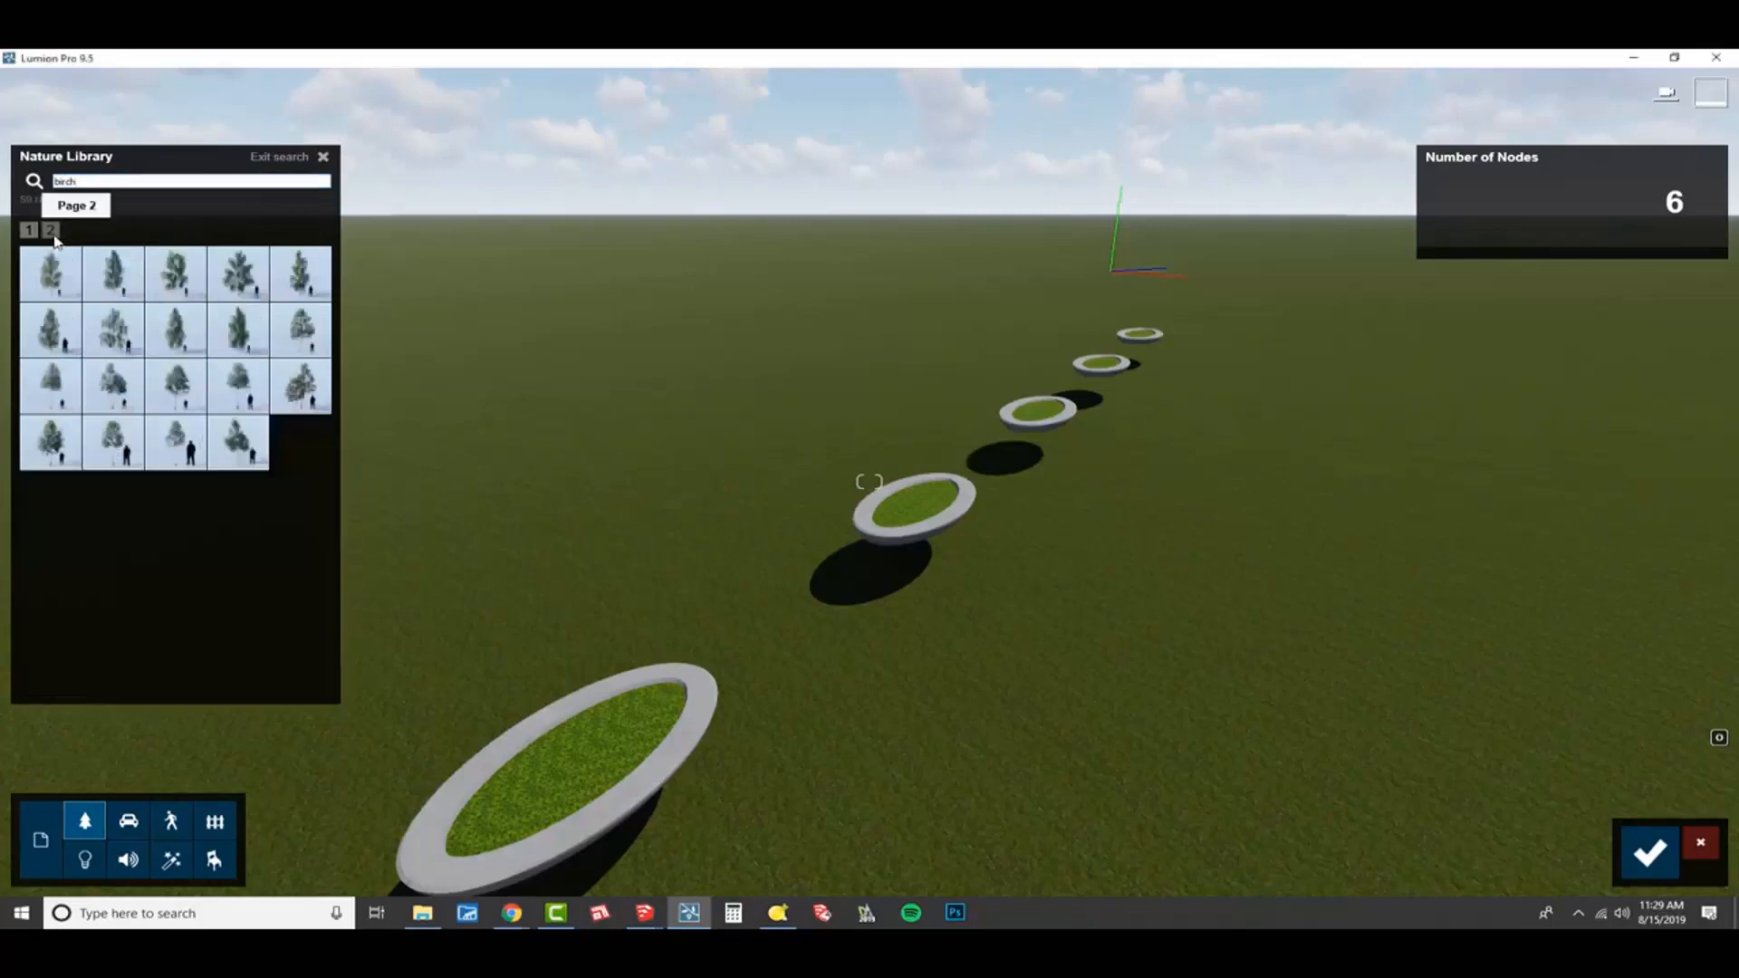
Try out several white birch variants of different sizes and trunk shapes on the nodes.
{"action": "left_click", "coordinate": [291, 401]}
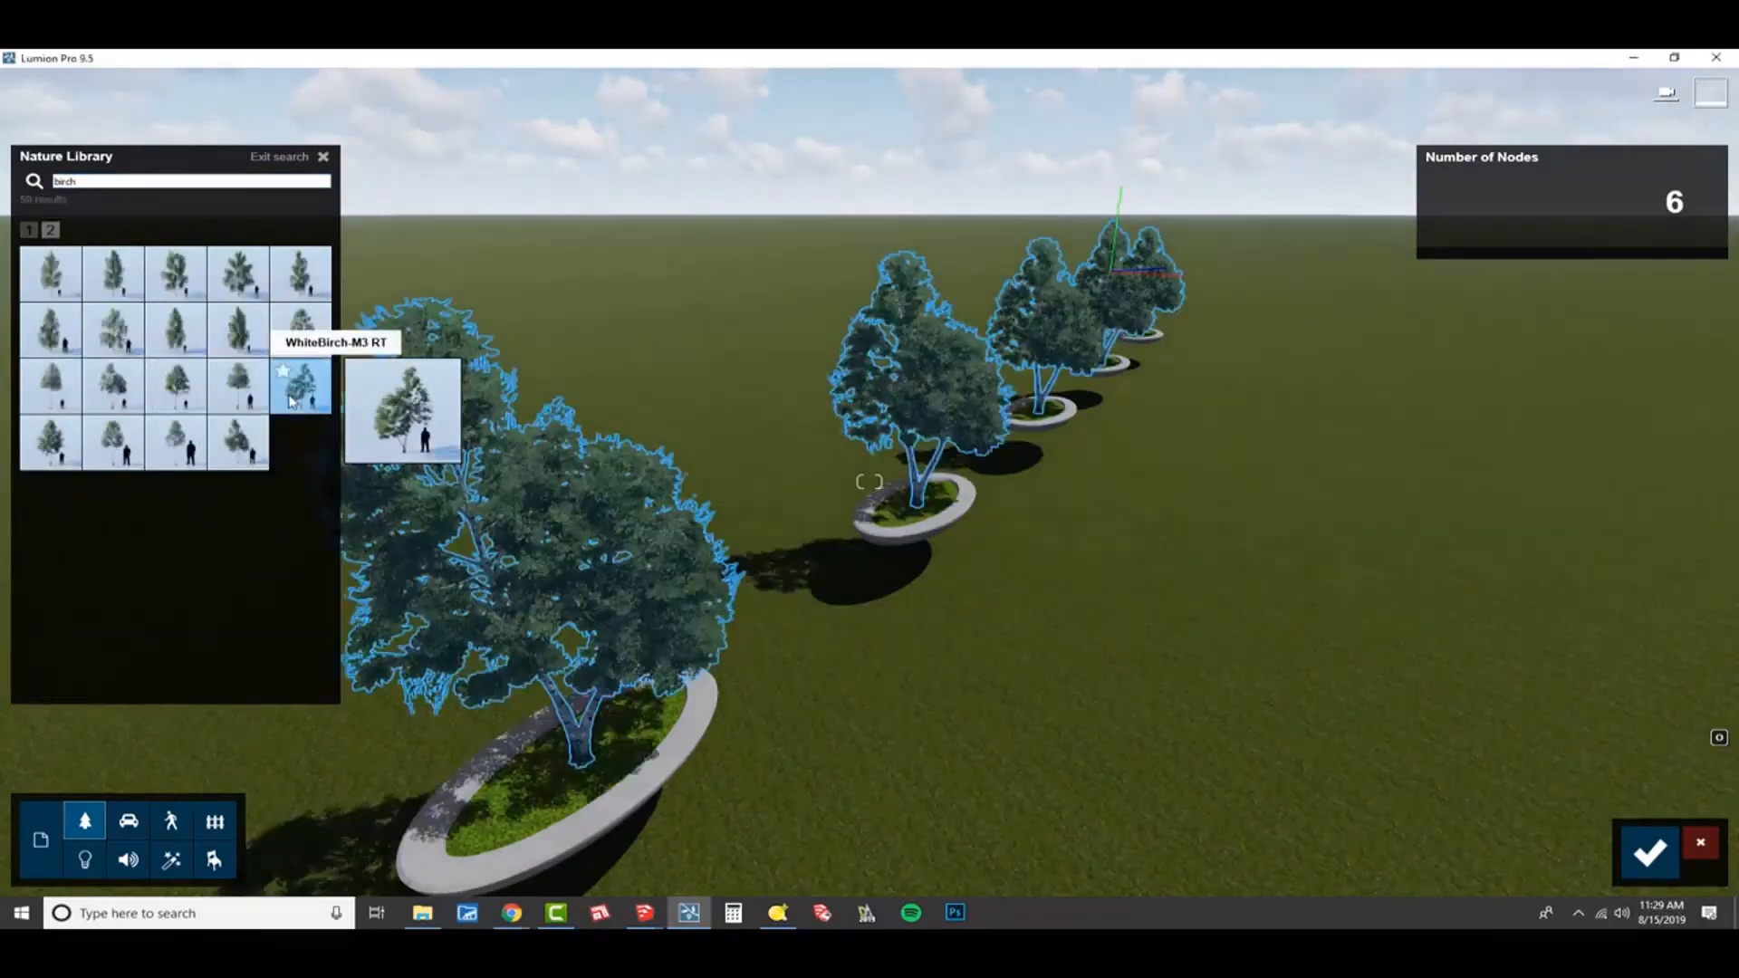
{"action": "left_click", "coordinate": [245, 458]}
{"action": "left_click", "coordinate": [175, 467]}
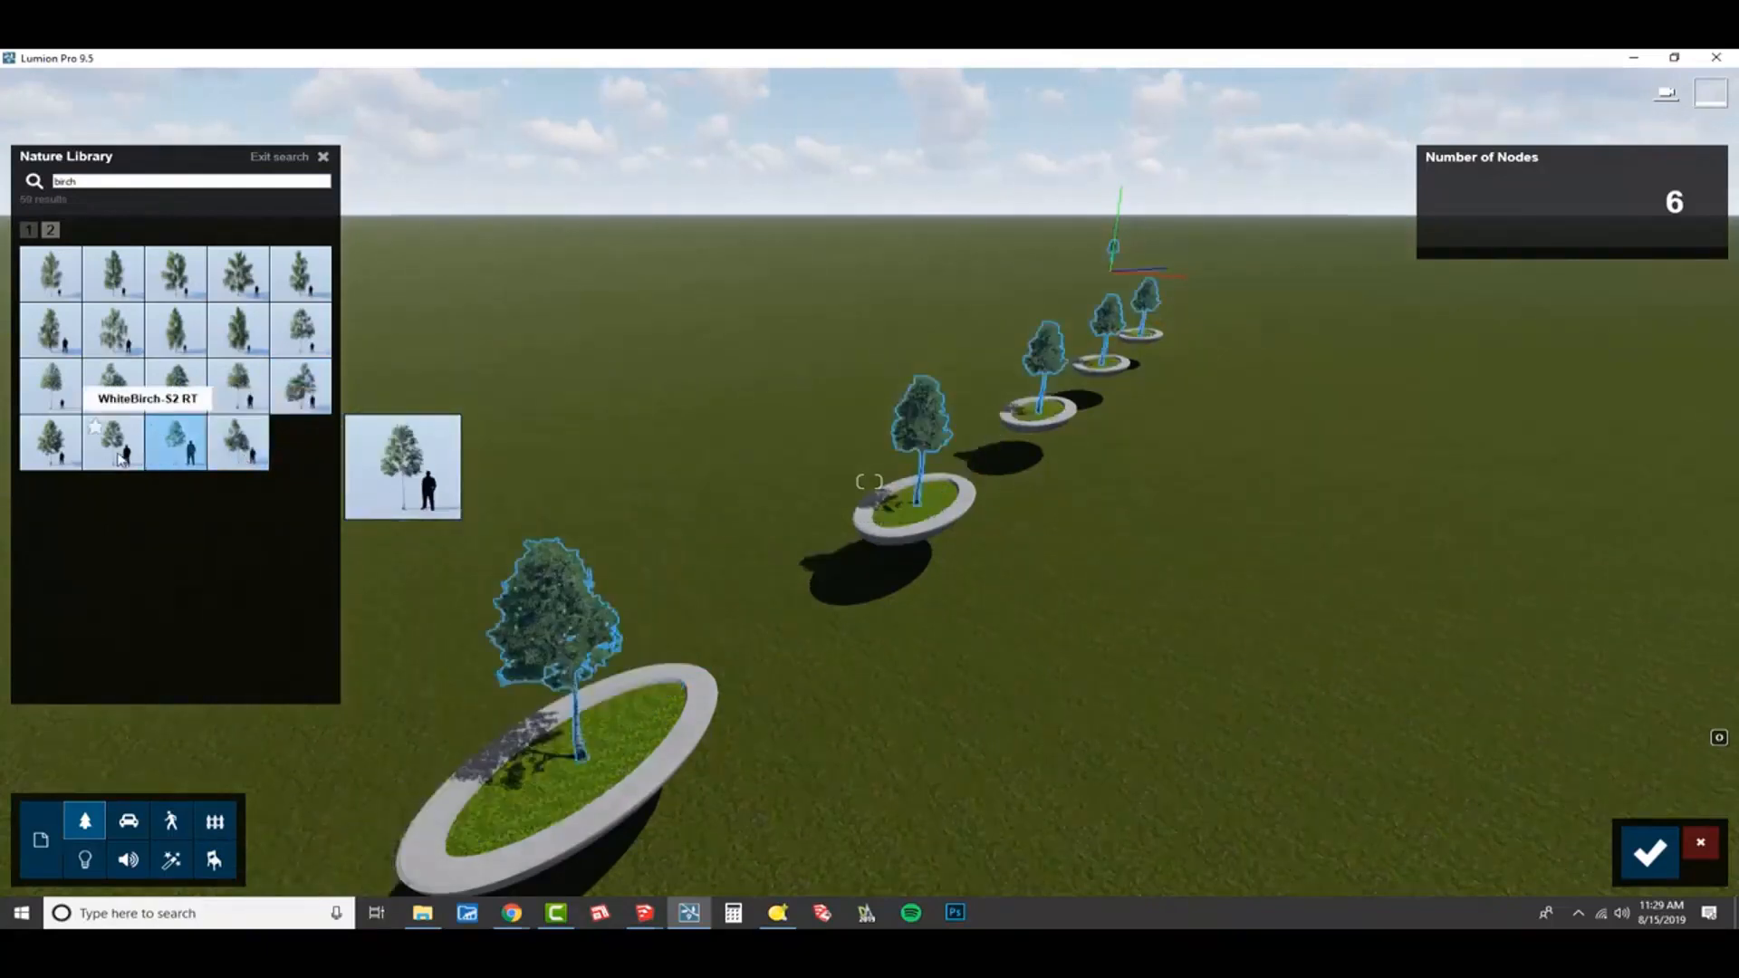
{"action": "left_click", "coordinate": [121, 457]}
{"action": "left_click", "coordinate": [70, 463]}
{"action": "left_click", "coordinate": [76, 412]}
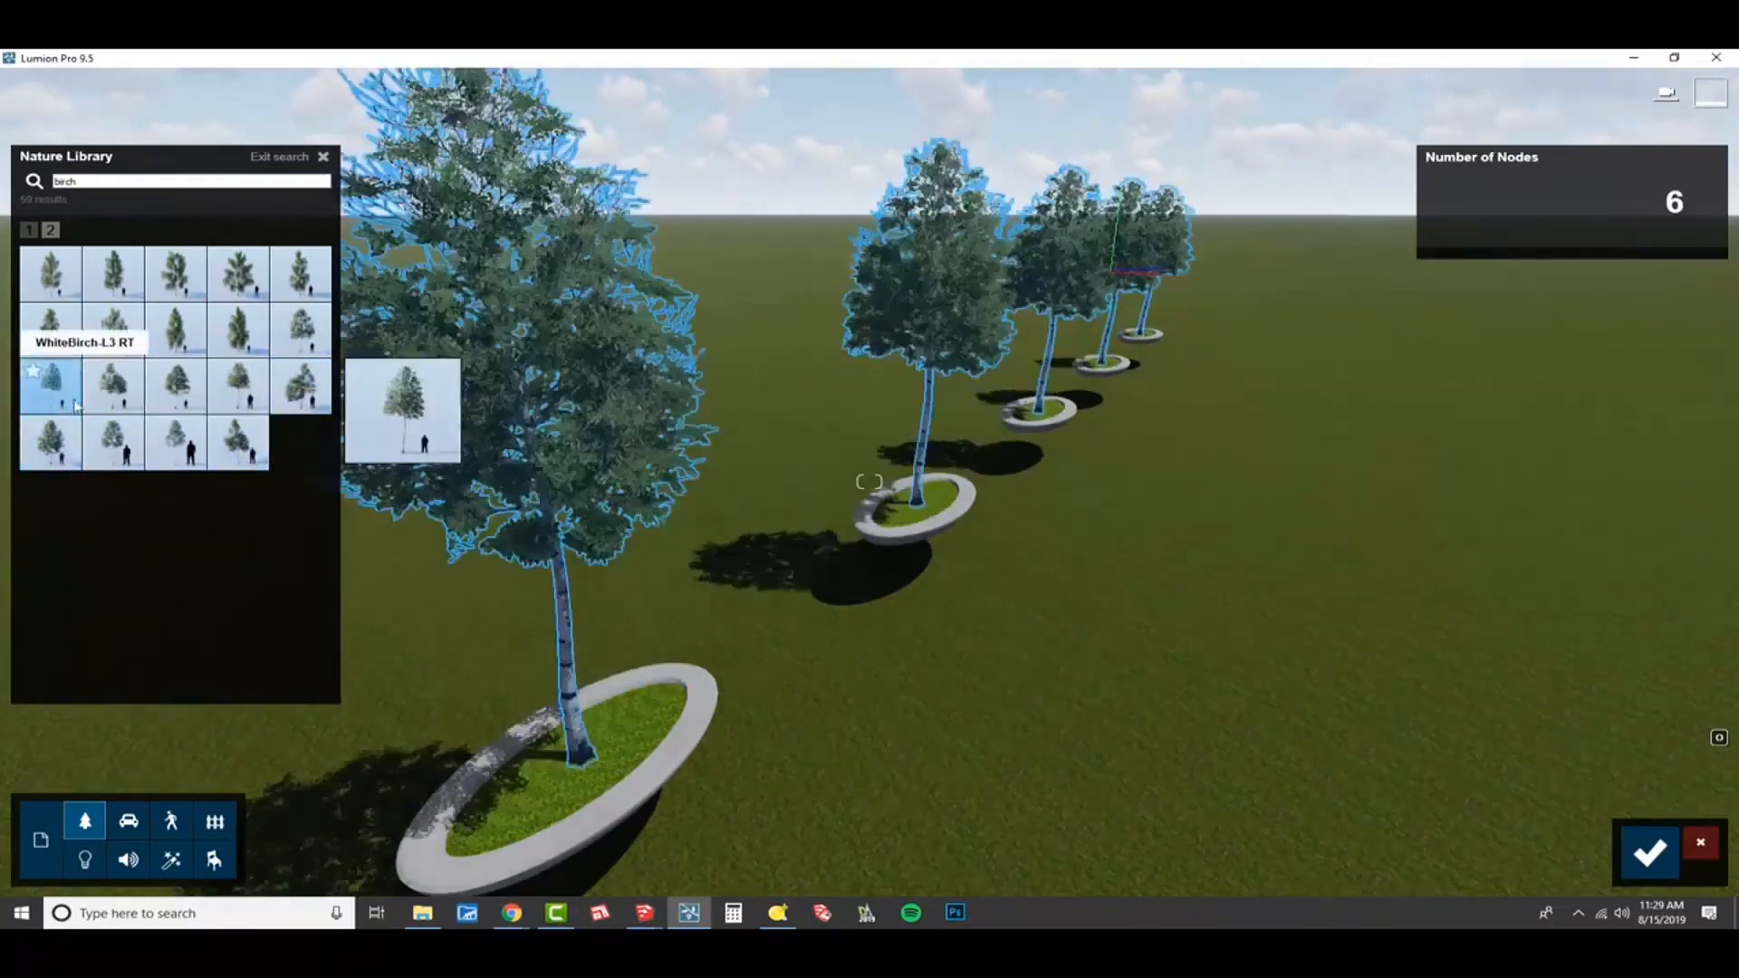
{"action": "left_click", "coordinate": [110, 407]}
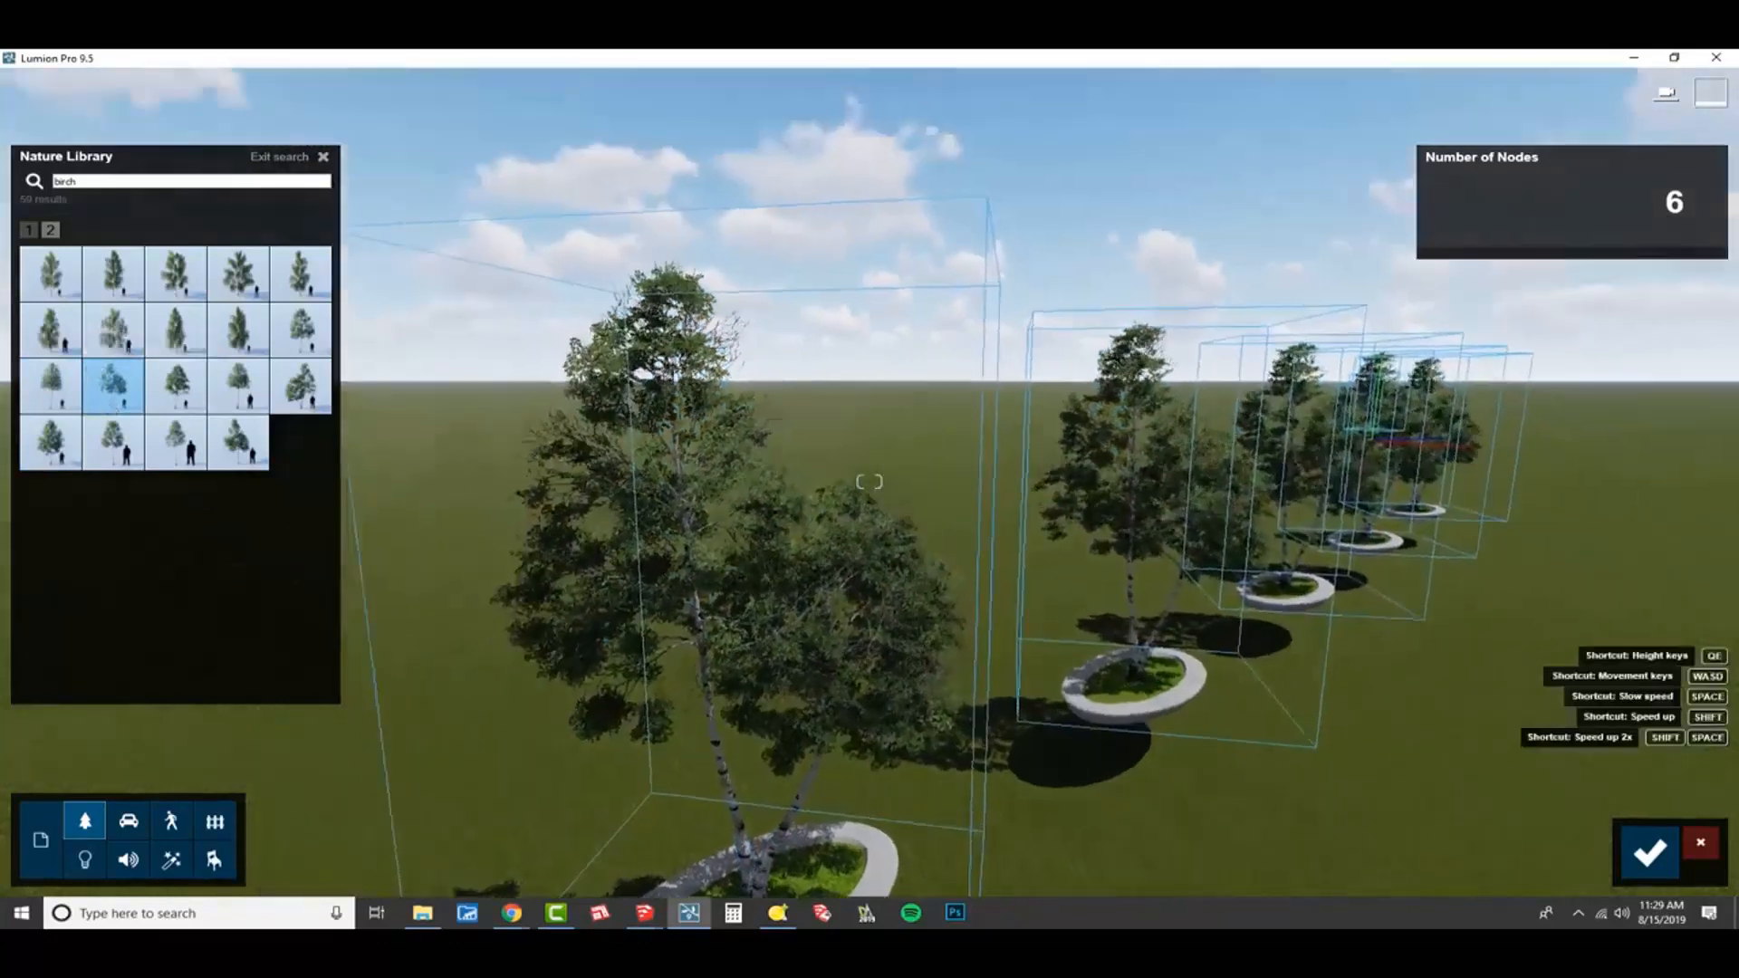
{"action": "right_click_drag", "start_coordinate": [869, 482], "coordinate": [819, 378]}
{"action": "key", "text": "s"}
{"action": "right_click_drag", "start_coordinate": [562, 462], "coordinate": [639, 524]}
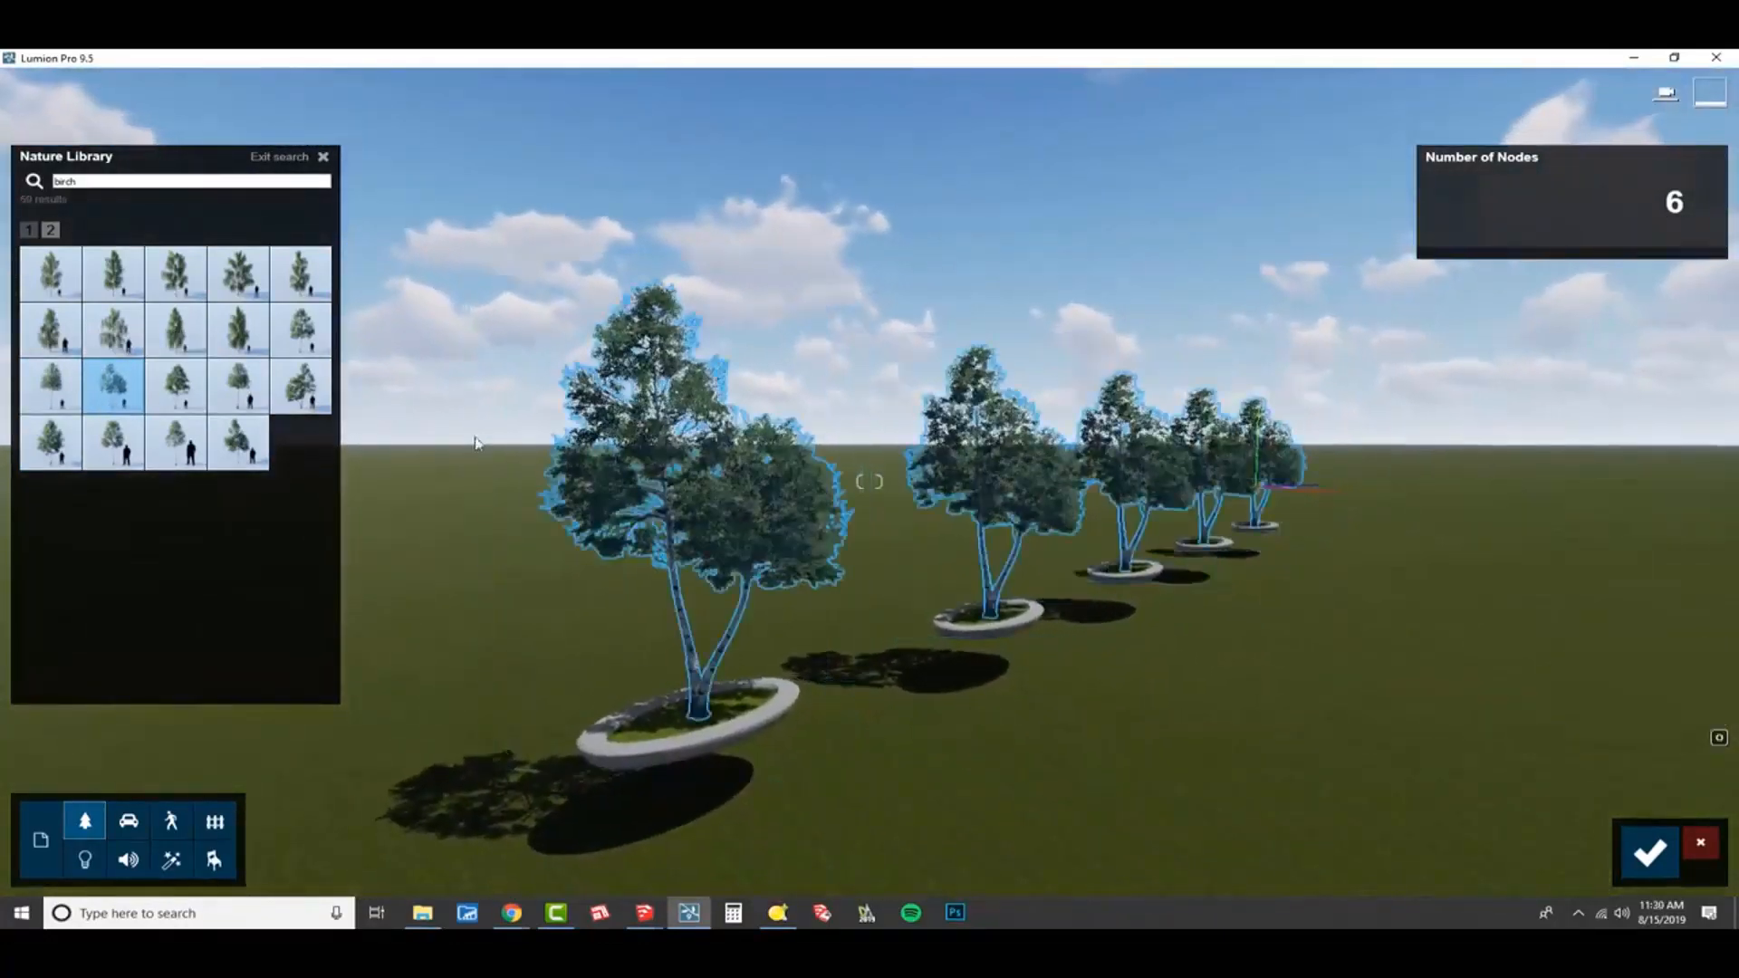
Compare a few more birches and place WhiteBirch-L2 RT on all the nodes.
{"action": "left_click", "coordinate": [297, 349]}
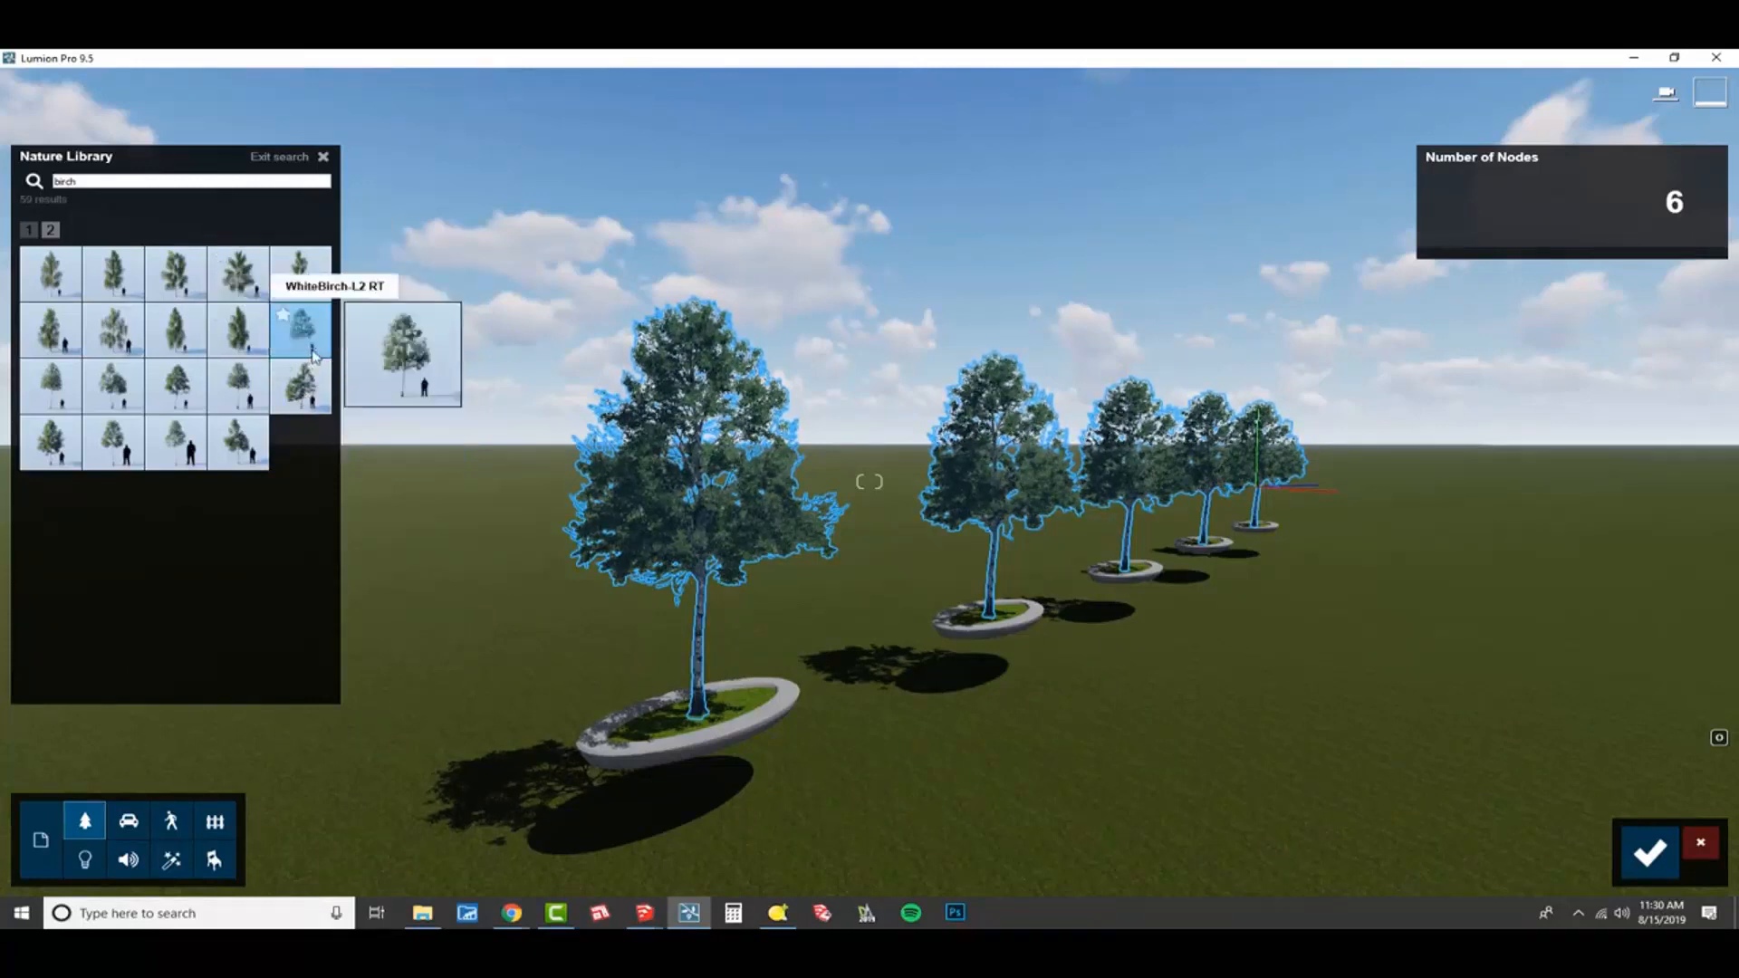
{"action": "left_click", "coordinate": [284, 404]}
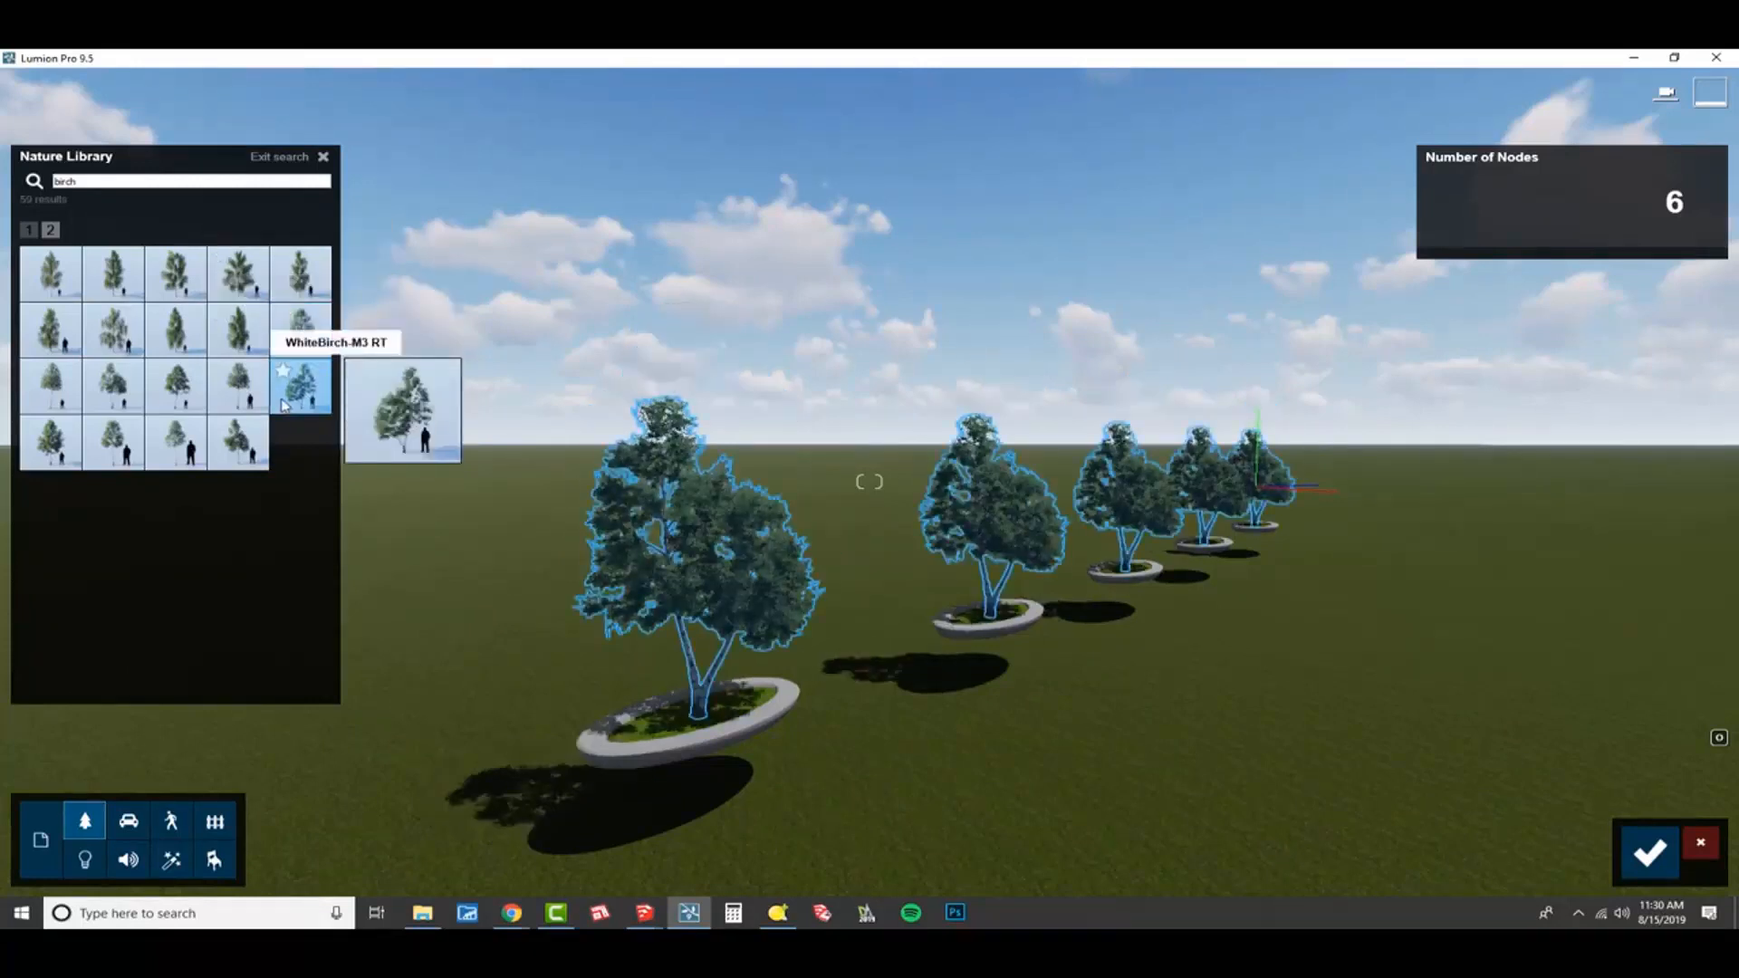
{"action": "left_click", "coordinate": [250, 406]}
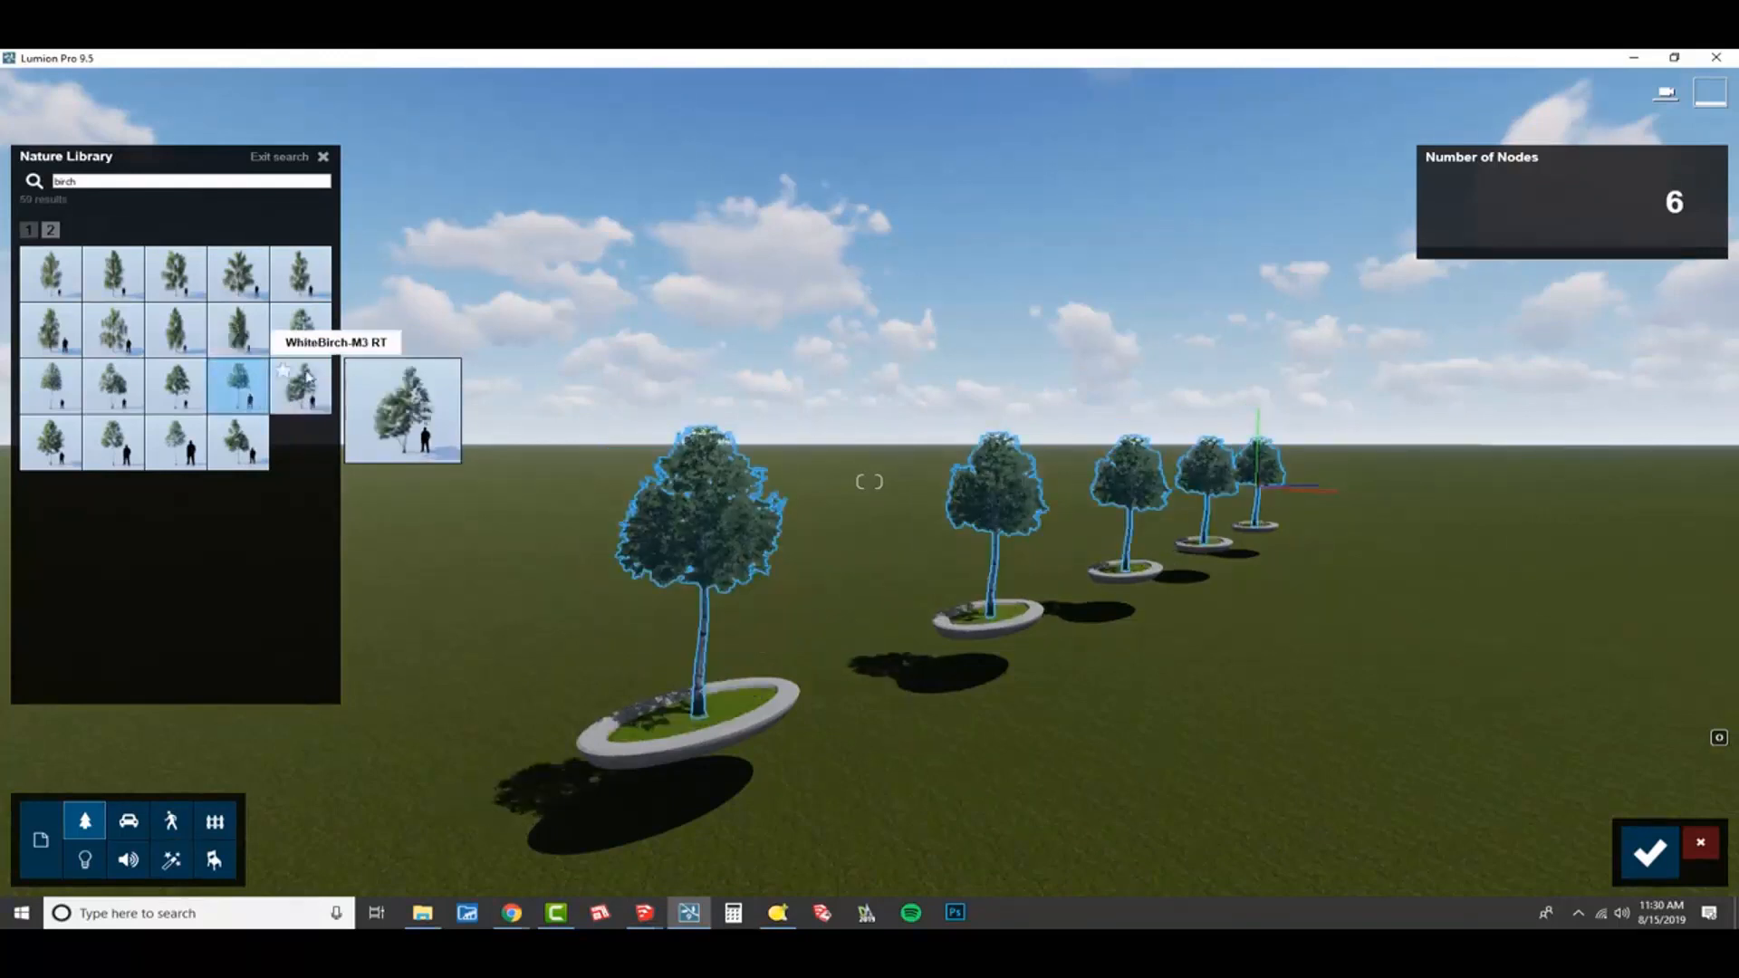
{"action": "left_click", "coordinate": [309, 355]}
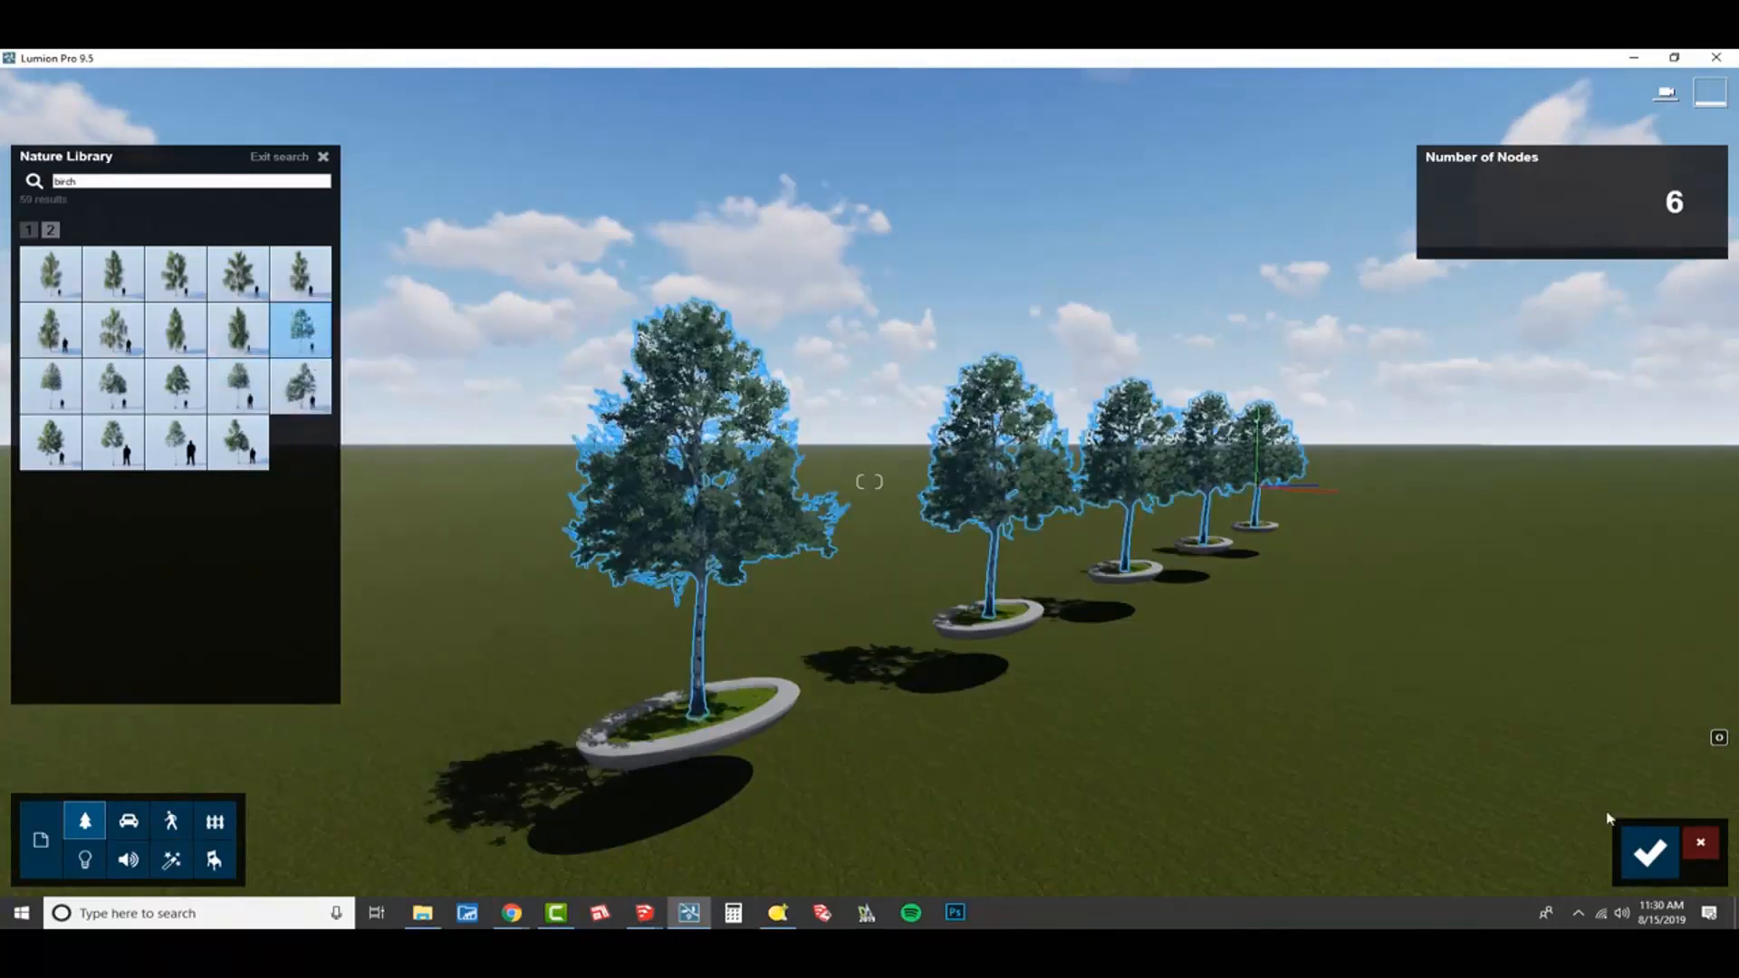
{"action": "left_click", "coordinate": [1646, 853]}
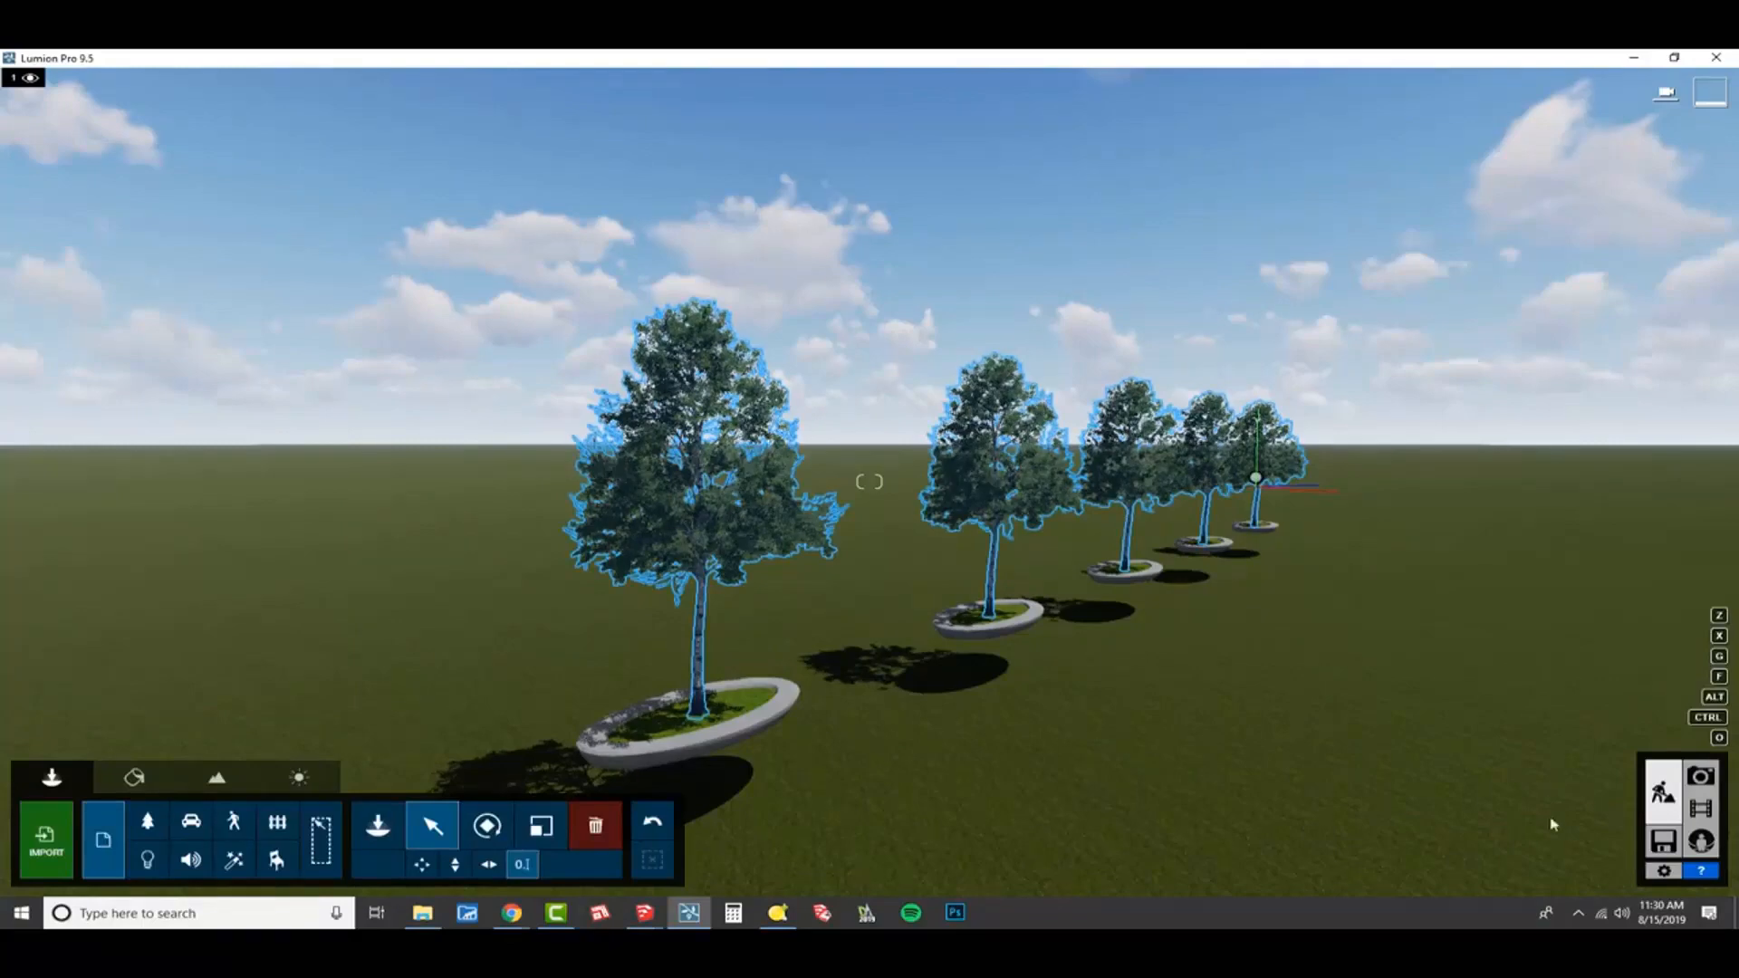
View the whole row of birch planters and lower the sun height to turn the scene to night.
{"action": "right_click_drag", "start_coordinate": [1025, 634], "coordinate": [883, 738]}
{"action": "key", "text": "w"}
{"action": "key", "text": "s"}
{"action": "key", "text": "d"}
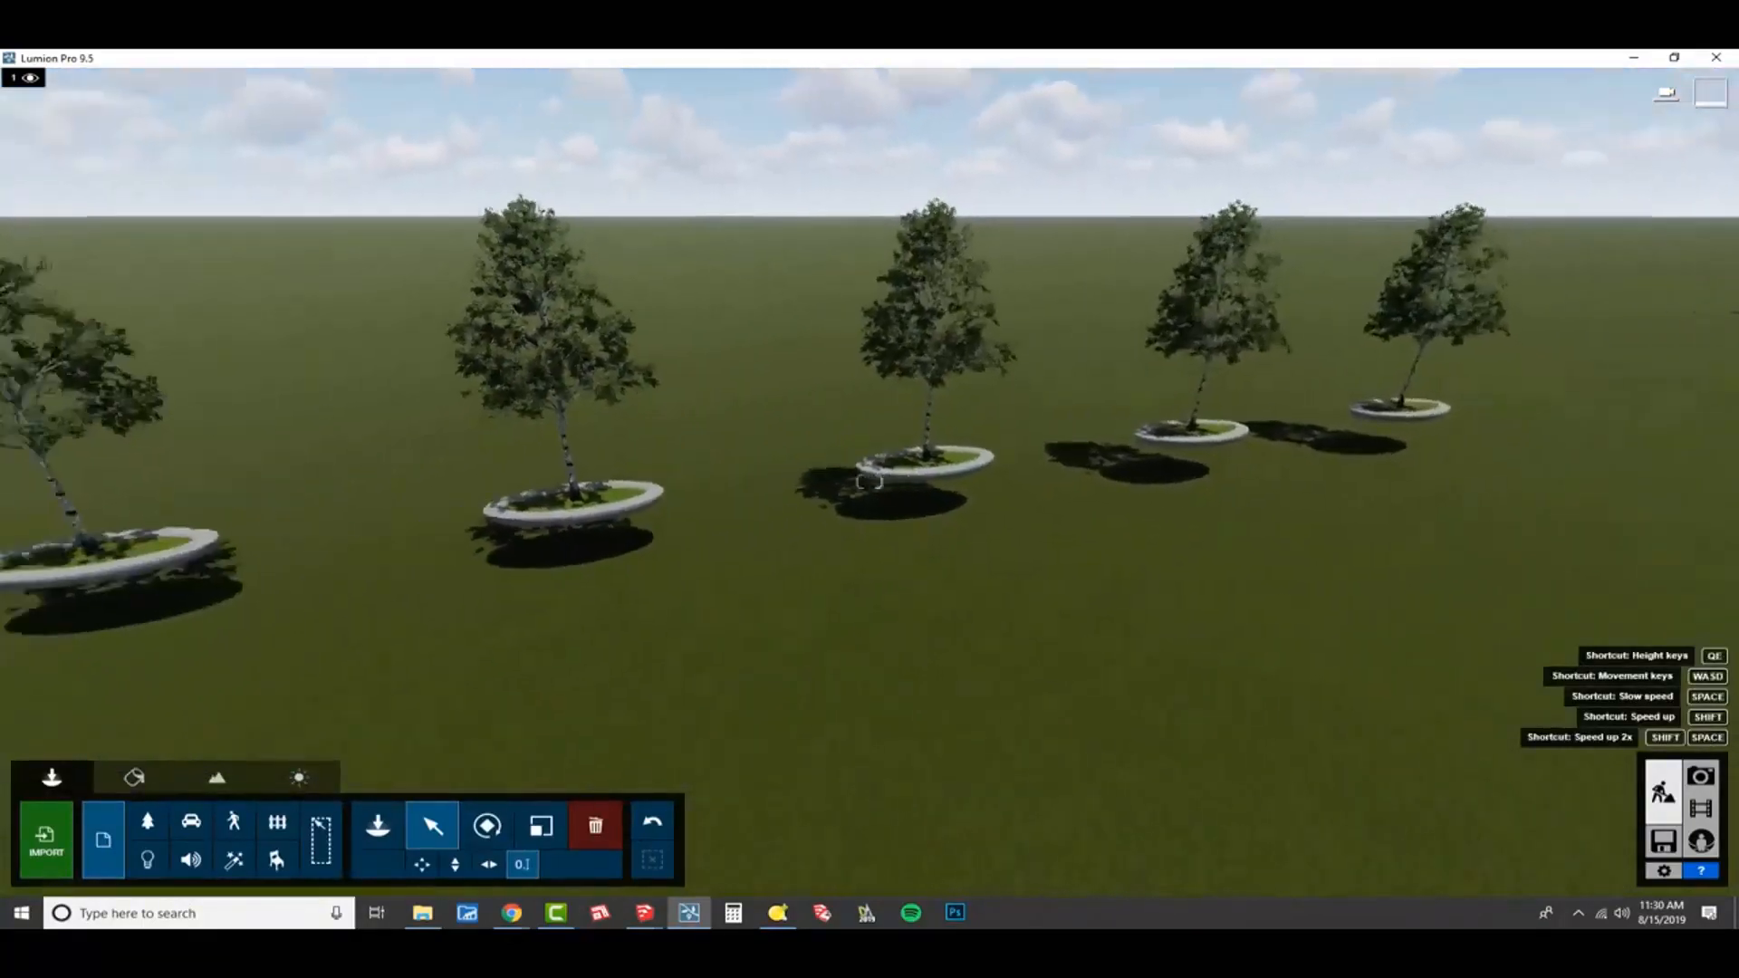
{"action": "key", "text": "s"}
{"action": "right_click_drag", "start_coordinate": [1173, 726], "coordinate": [1125, 729]}
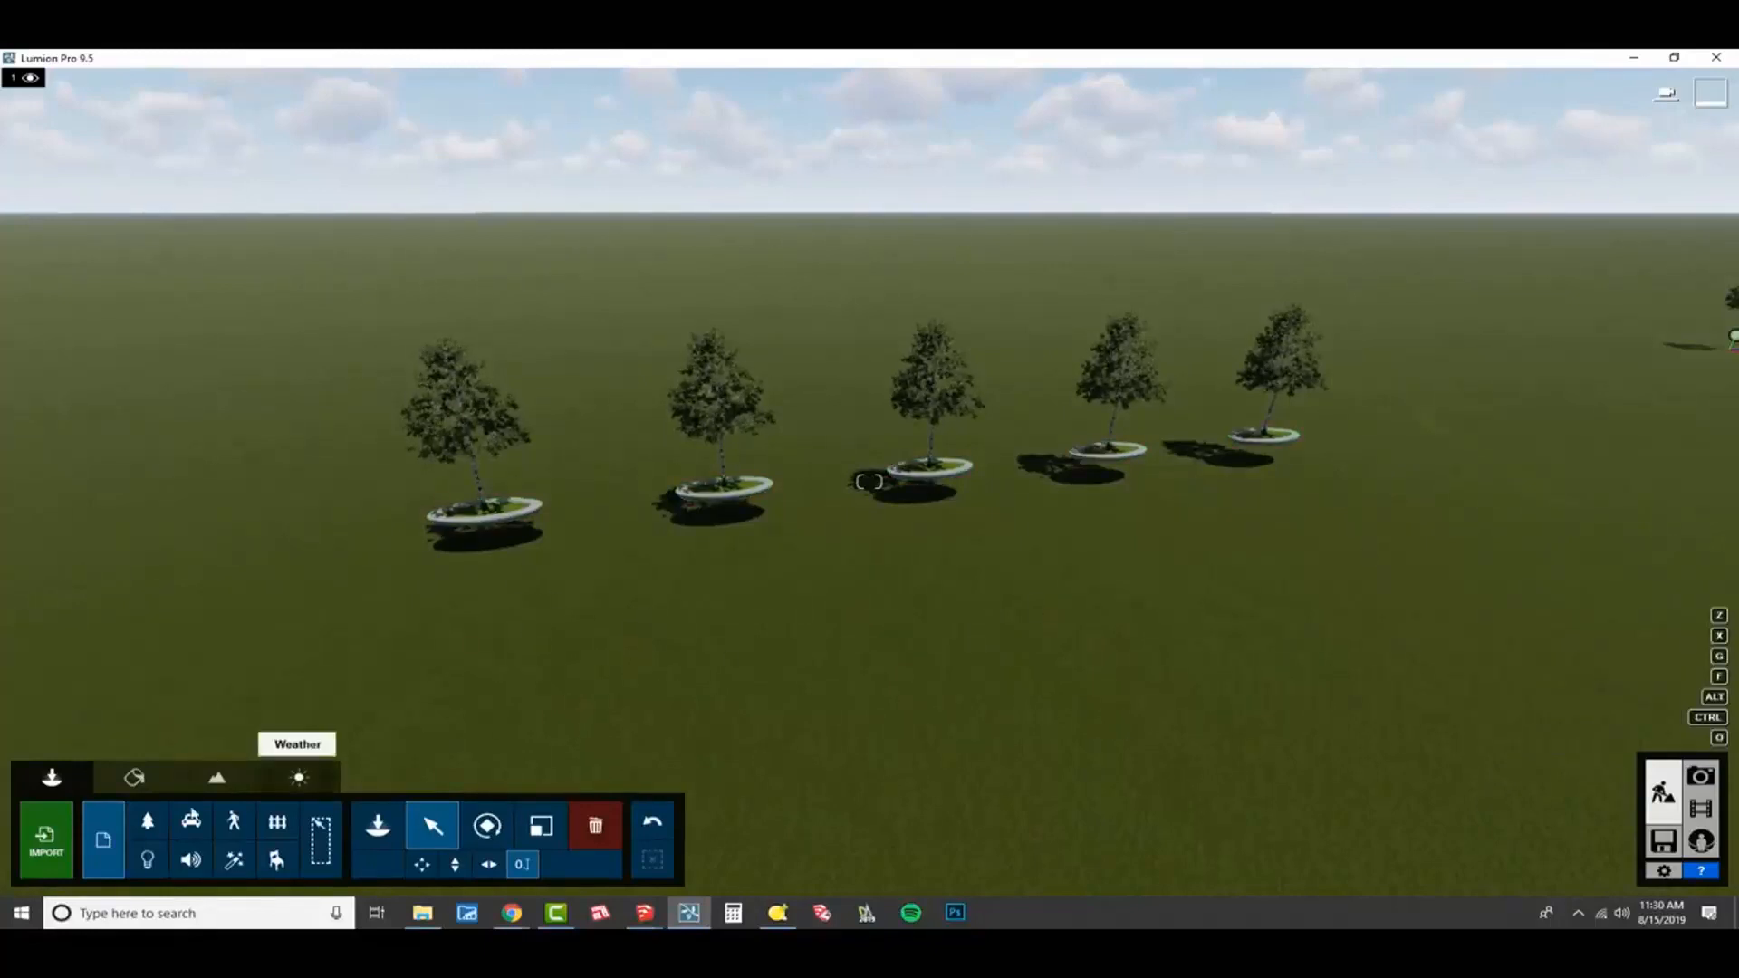
{"action": "left_click", "coordinate": [299, 777]}
{"action": "left_click", "coordinate": [166, 841]}
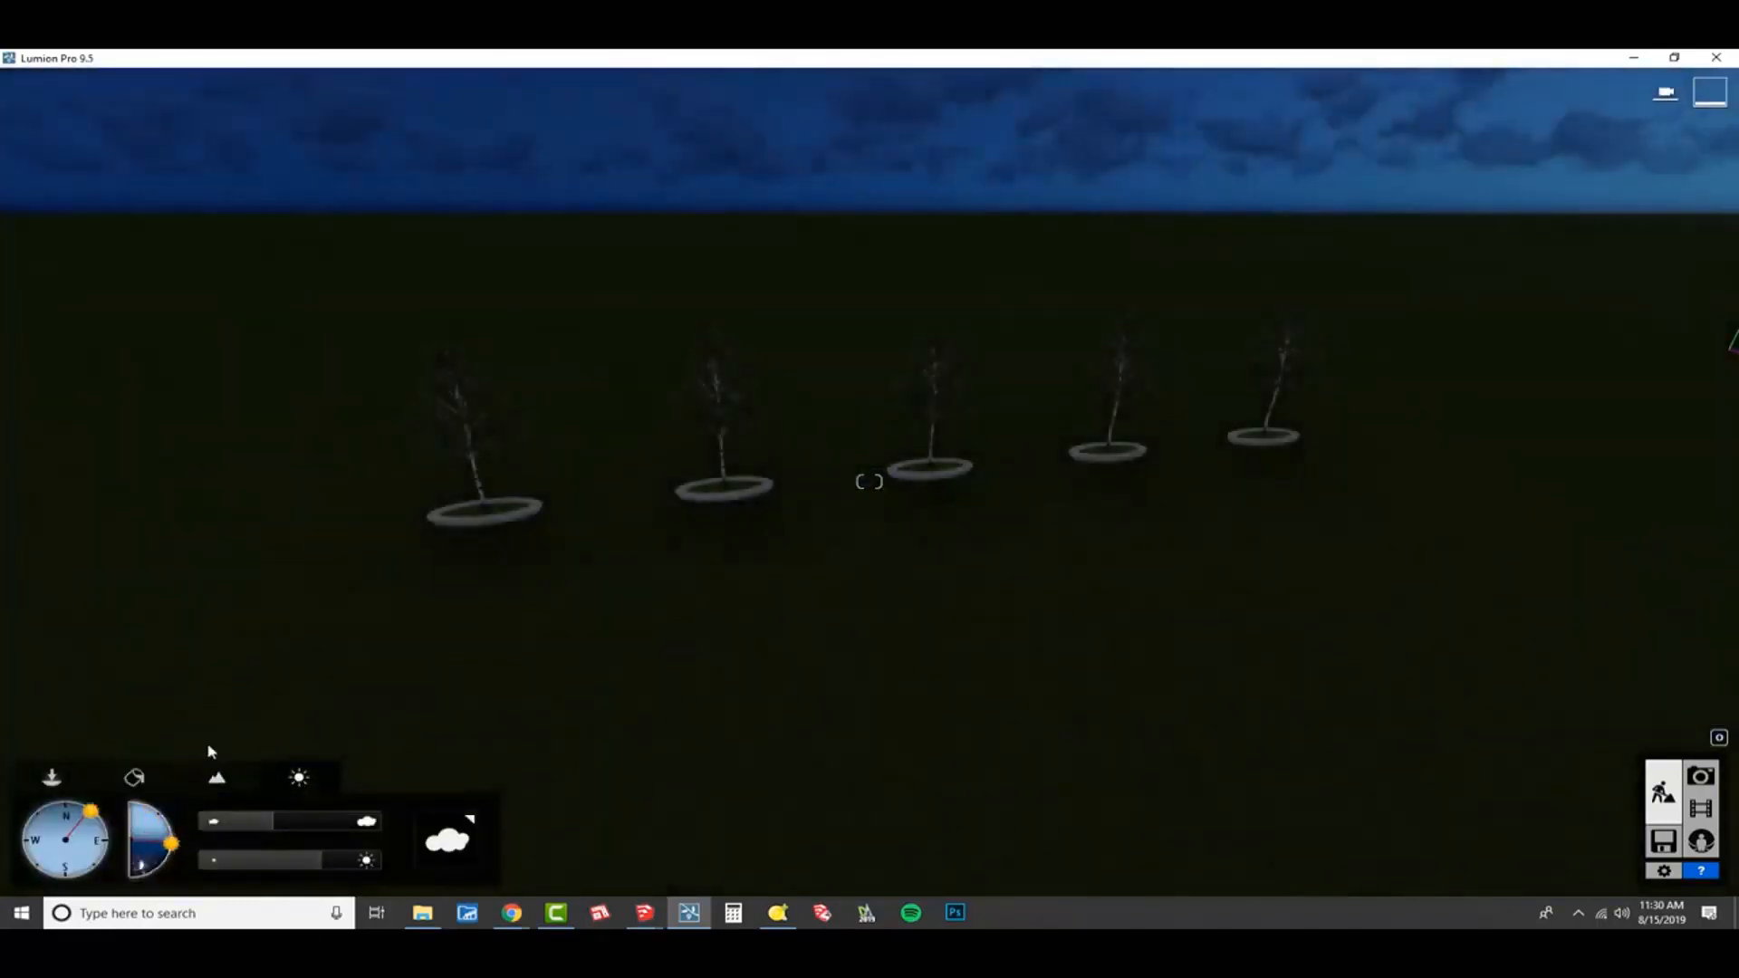
Import the SketchUp file NODES_Lights.skp and place the lights model on the ground beyond the row of birch planters.
{"action": "left_click", "coordinate": [51, 783]}
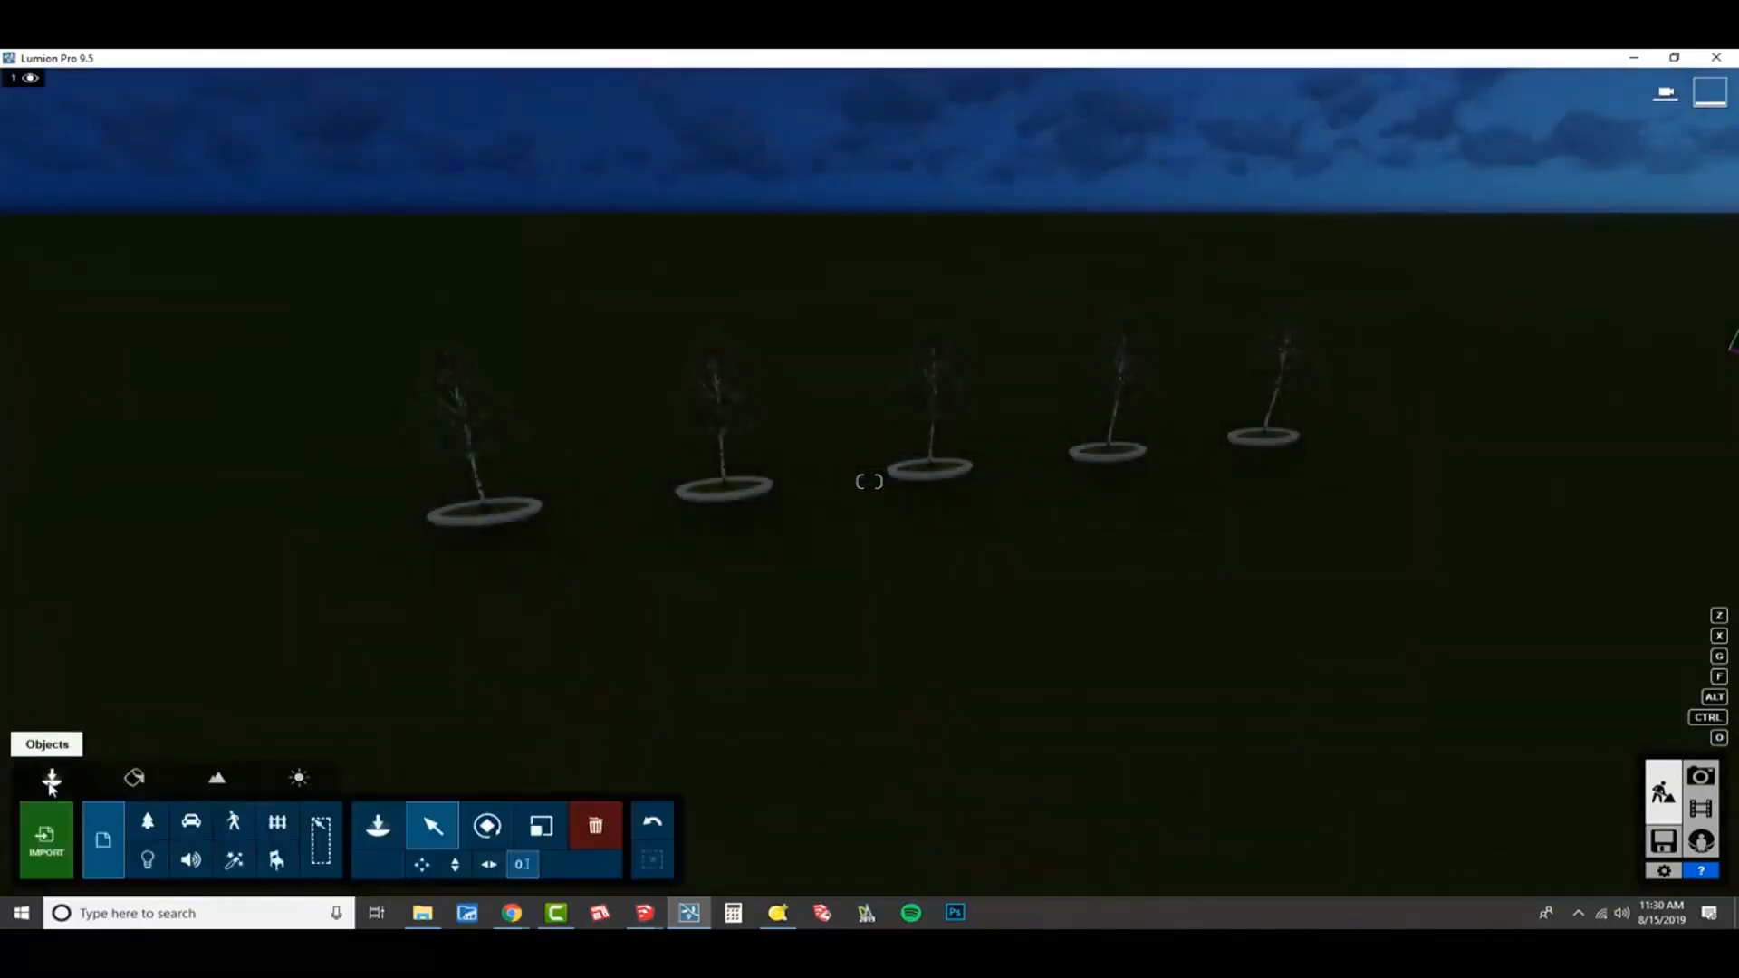
{"action": "left_click", "coordinate": [61, 839]}
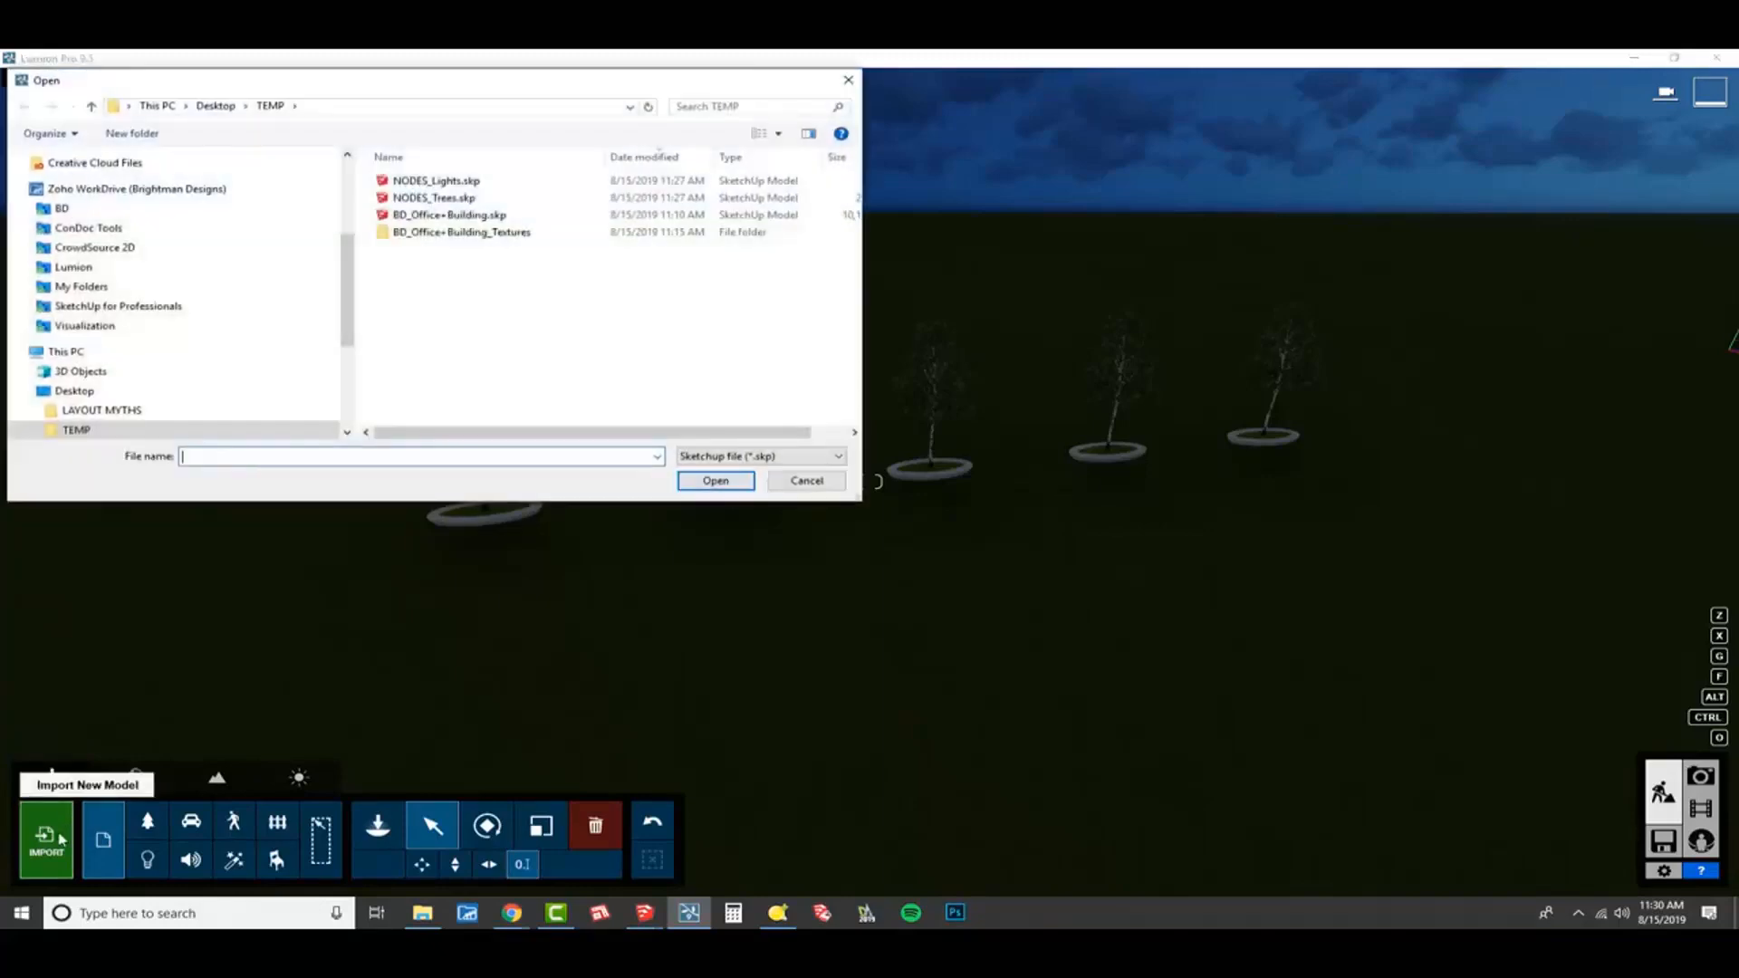
{"action": "left_click", "coordinate": [444, 182]}
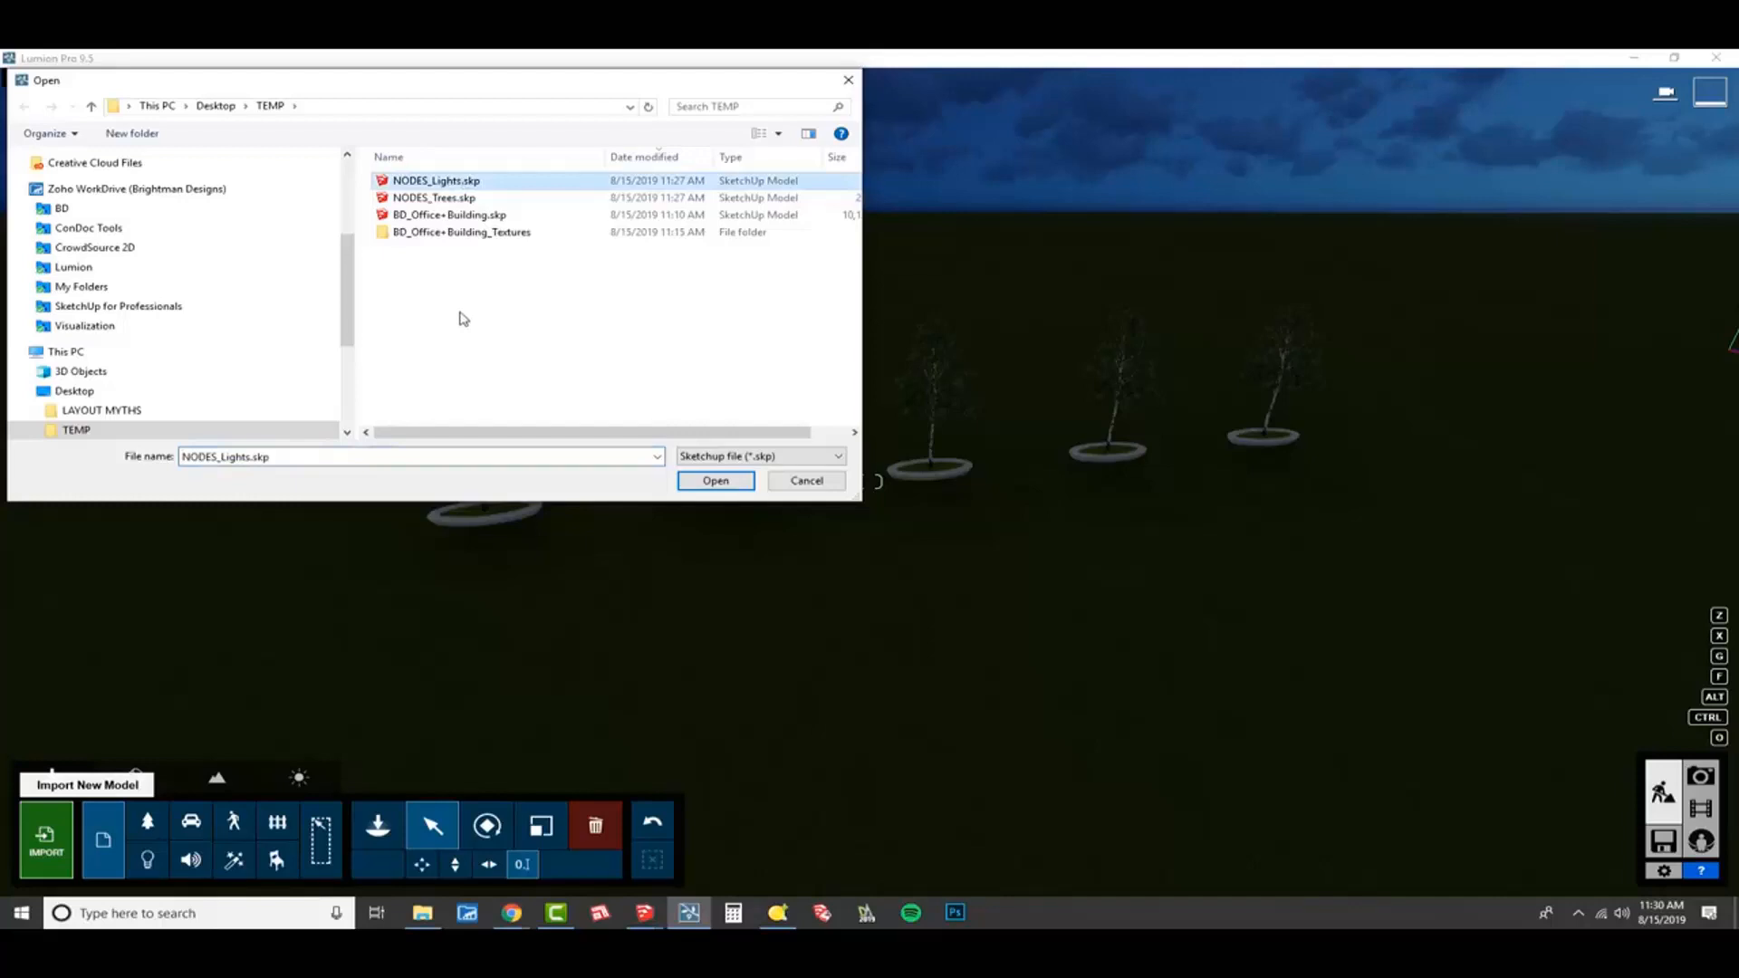
{"action": "left_click", "coordinate": [712, 482]}
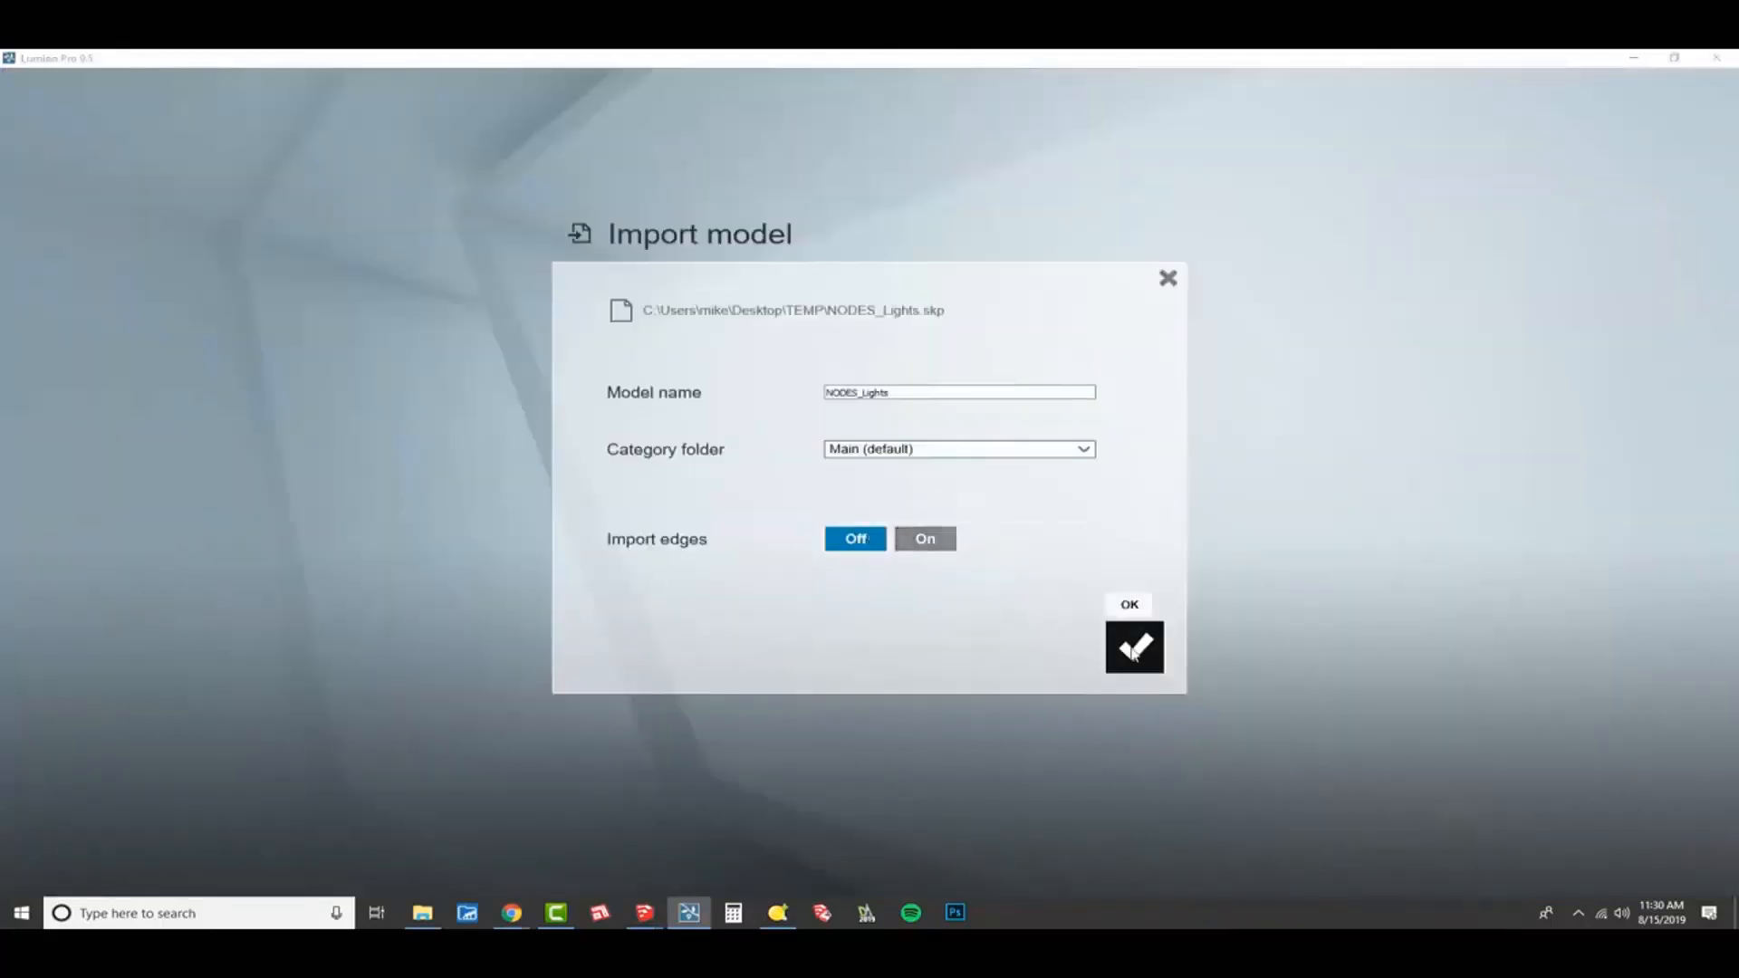
{"action": "left_click", "coordinate": [1135, 646]}
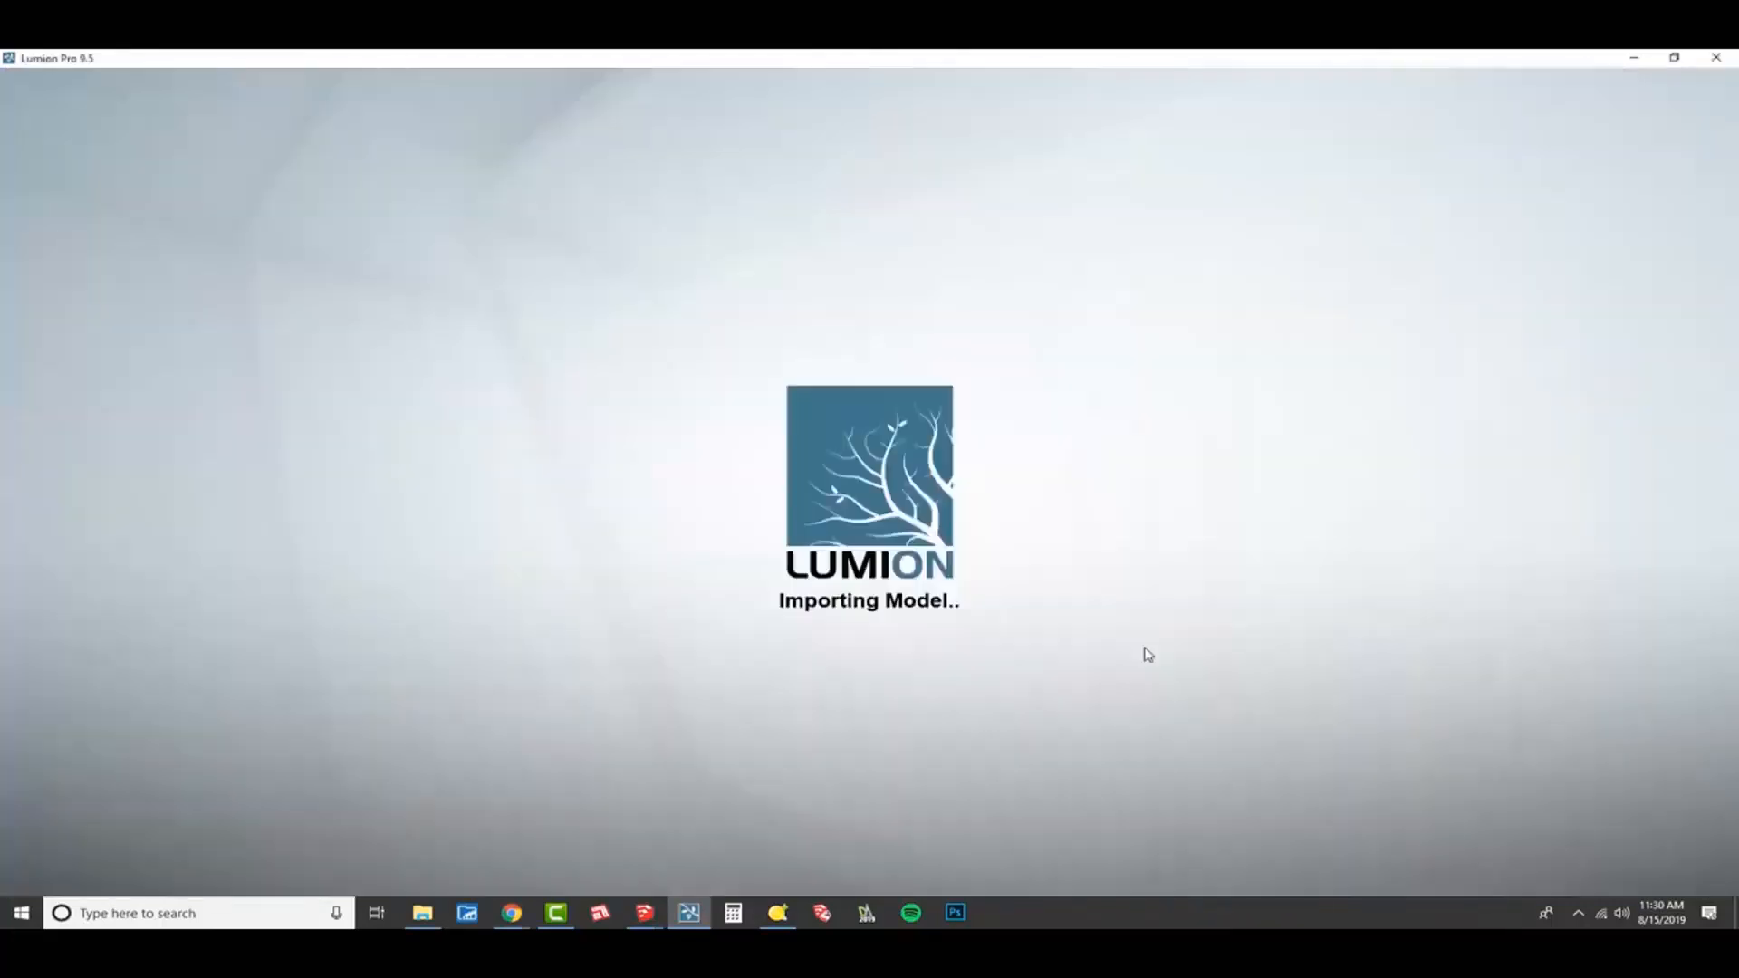
{"action": "key", "text": "s"}
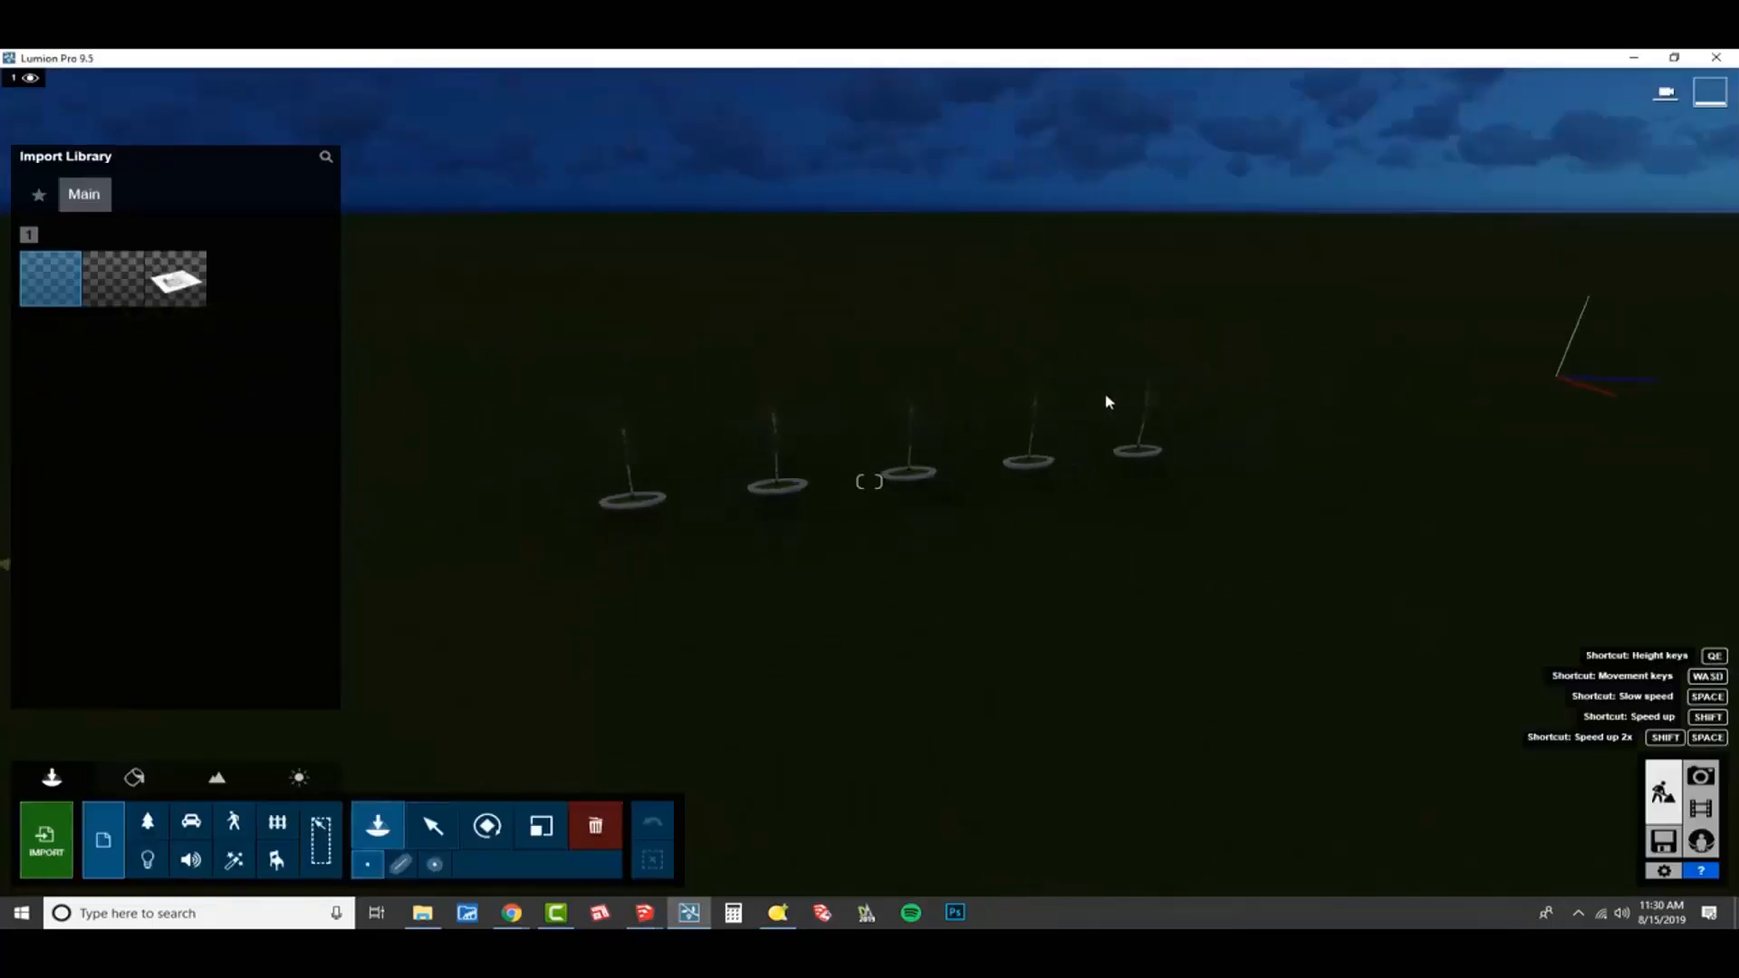
{"action": "right_click_drag", "start_coordinate": [1110, 402], "coordinate": [785, 466]}
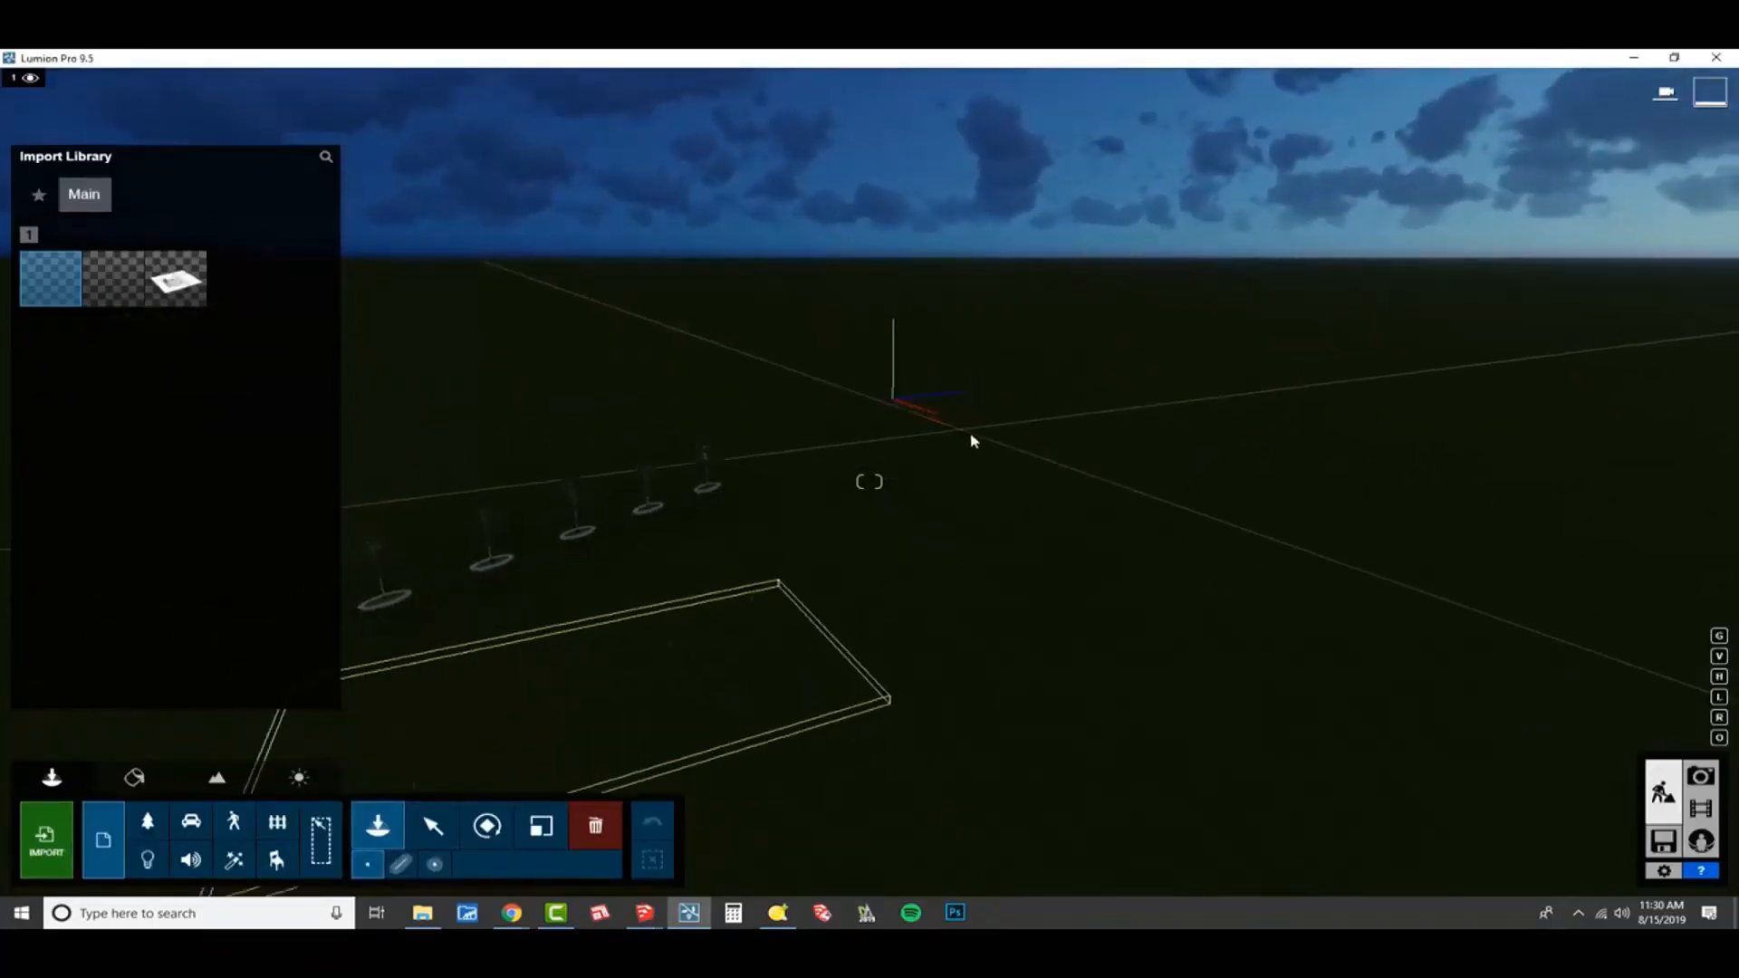
{"action": "left_click", "coordinate": [1024, 412]}
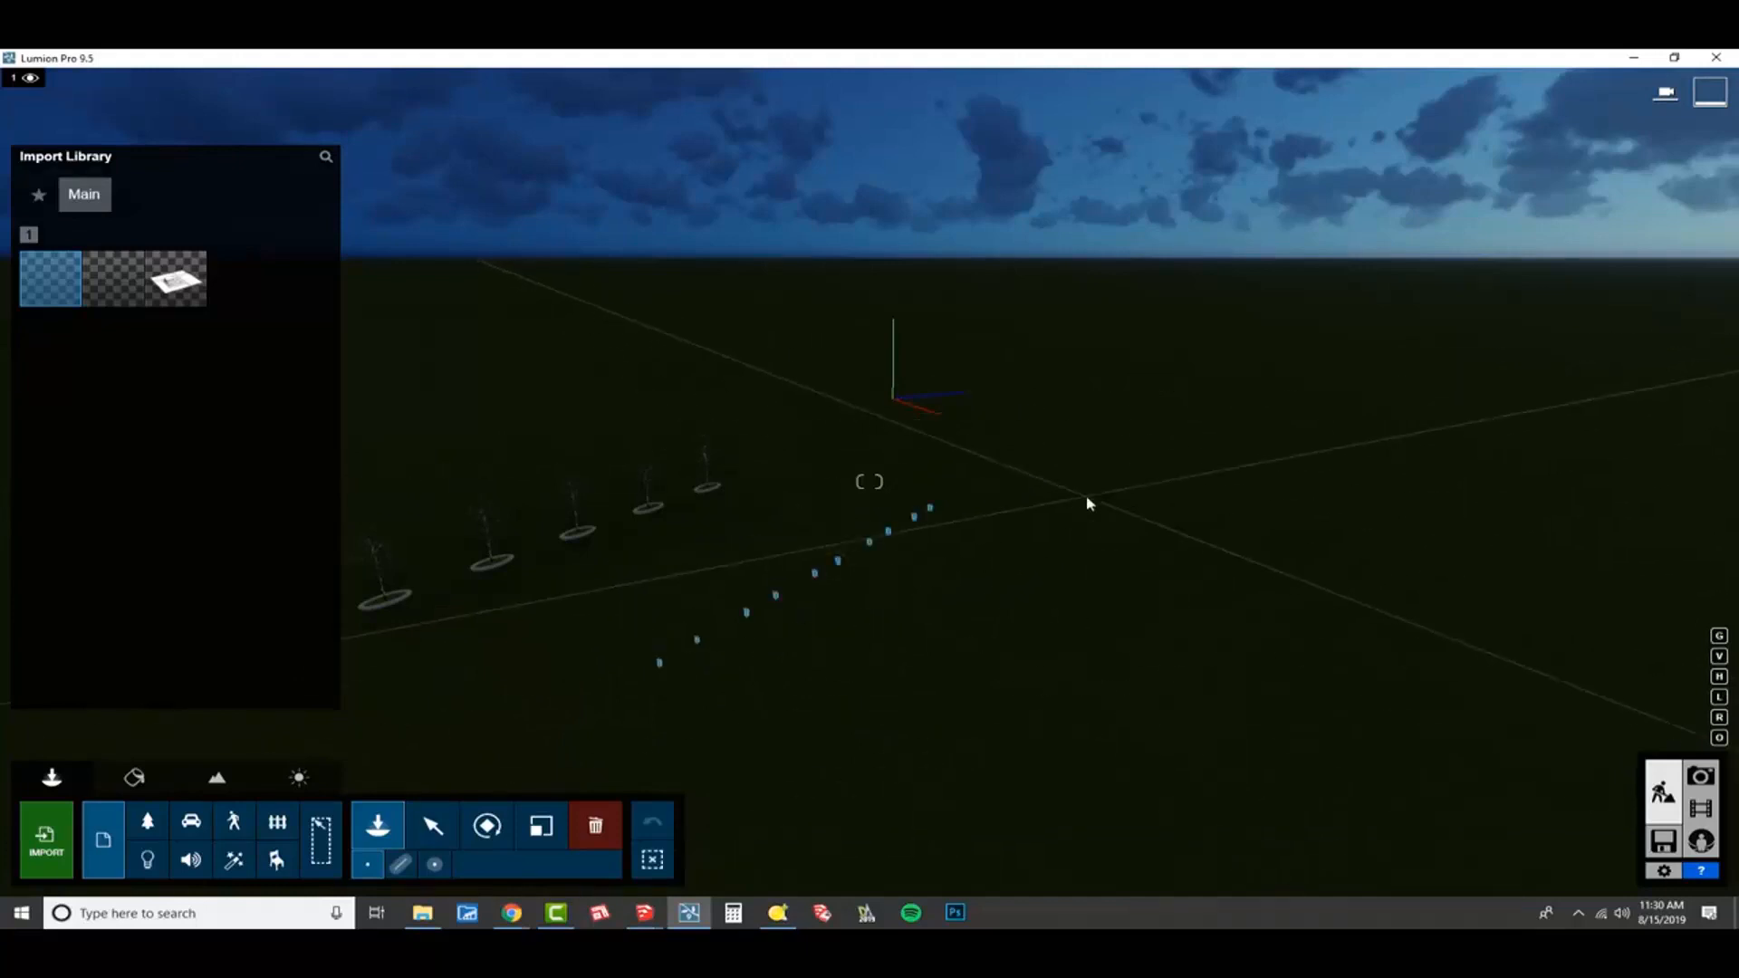
{"action": "key", "text": "Escape"}
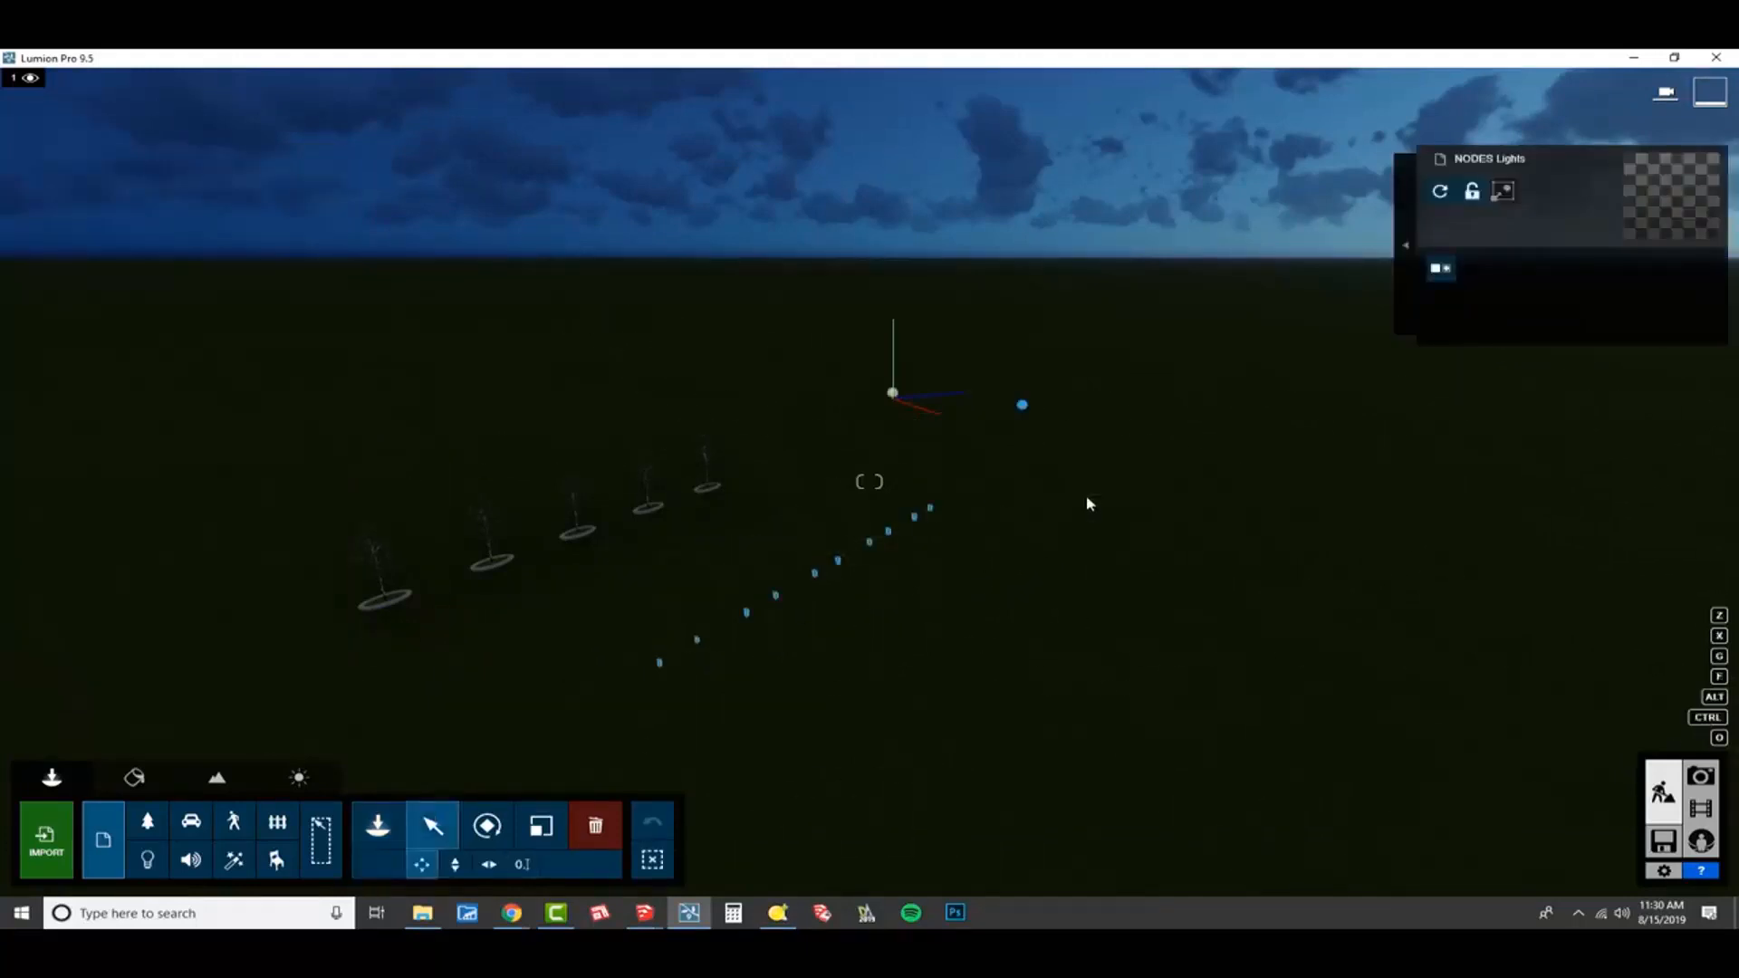
Set the lights model's position to X 0, Y 5 and Z 0 ft.
{"action": "left_click", "coordinate": [525, 868]}
{"action": "left_click", "coordinate": [775, 825]}
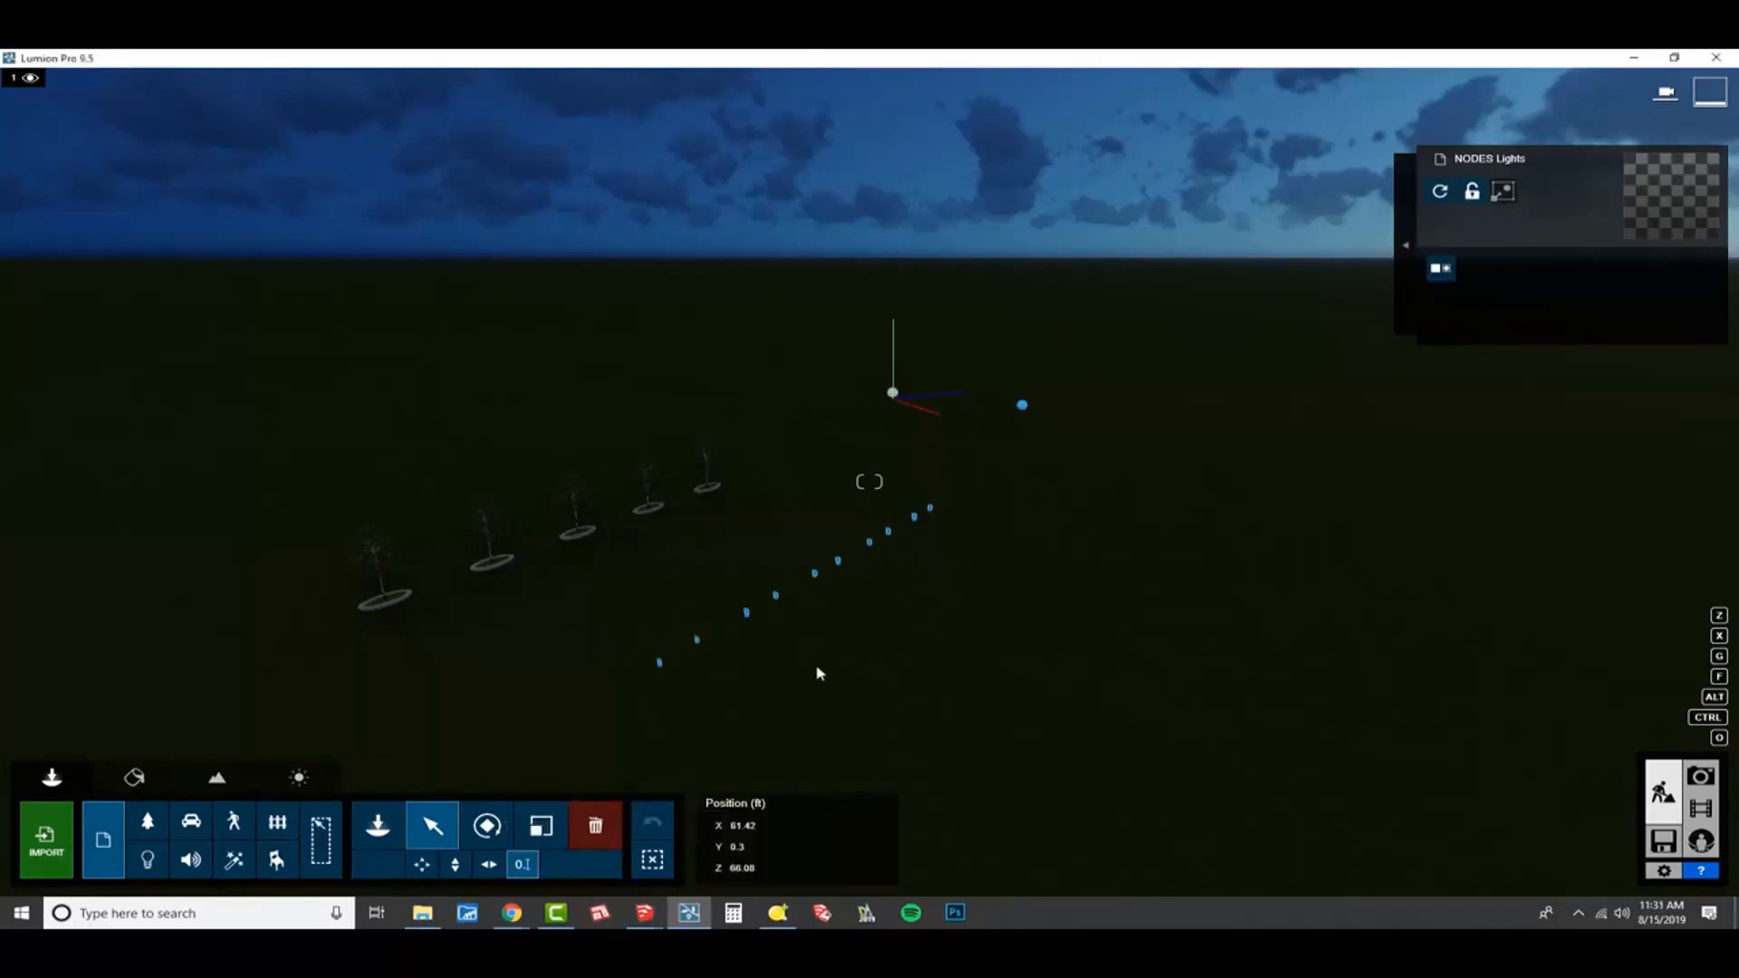
{"action": "right_click_drag", "start_coordinate": [819, 671], "coordinate": [775, 693]}
{"action": "key", "text": "w"}
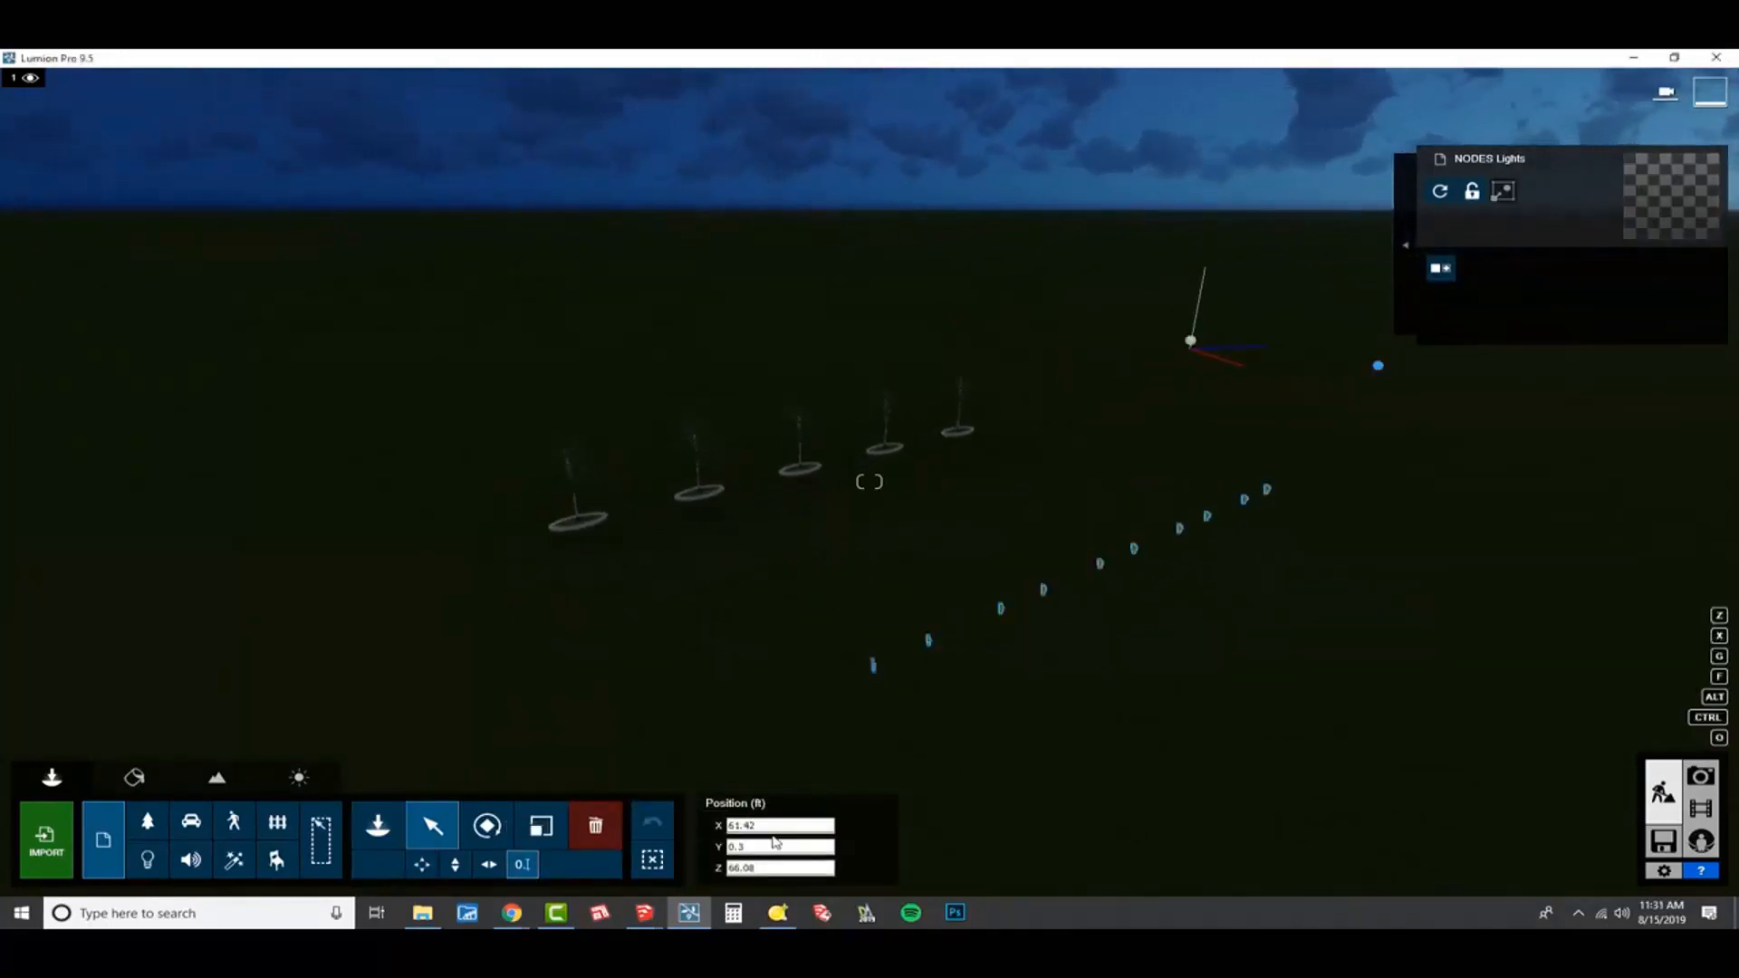
{"action": "double_click", "coordinate": [772, 825]}
{"action": "type", "text": "0"}
{"action": "key", "text": "Tab"}
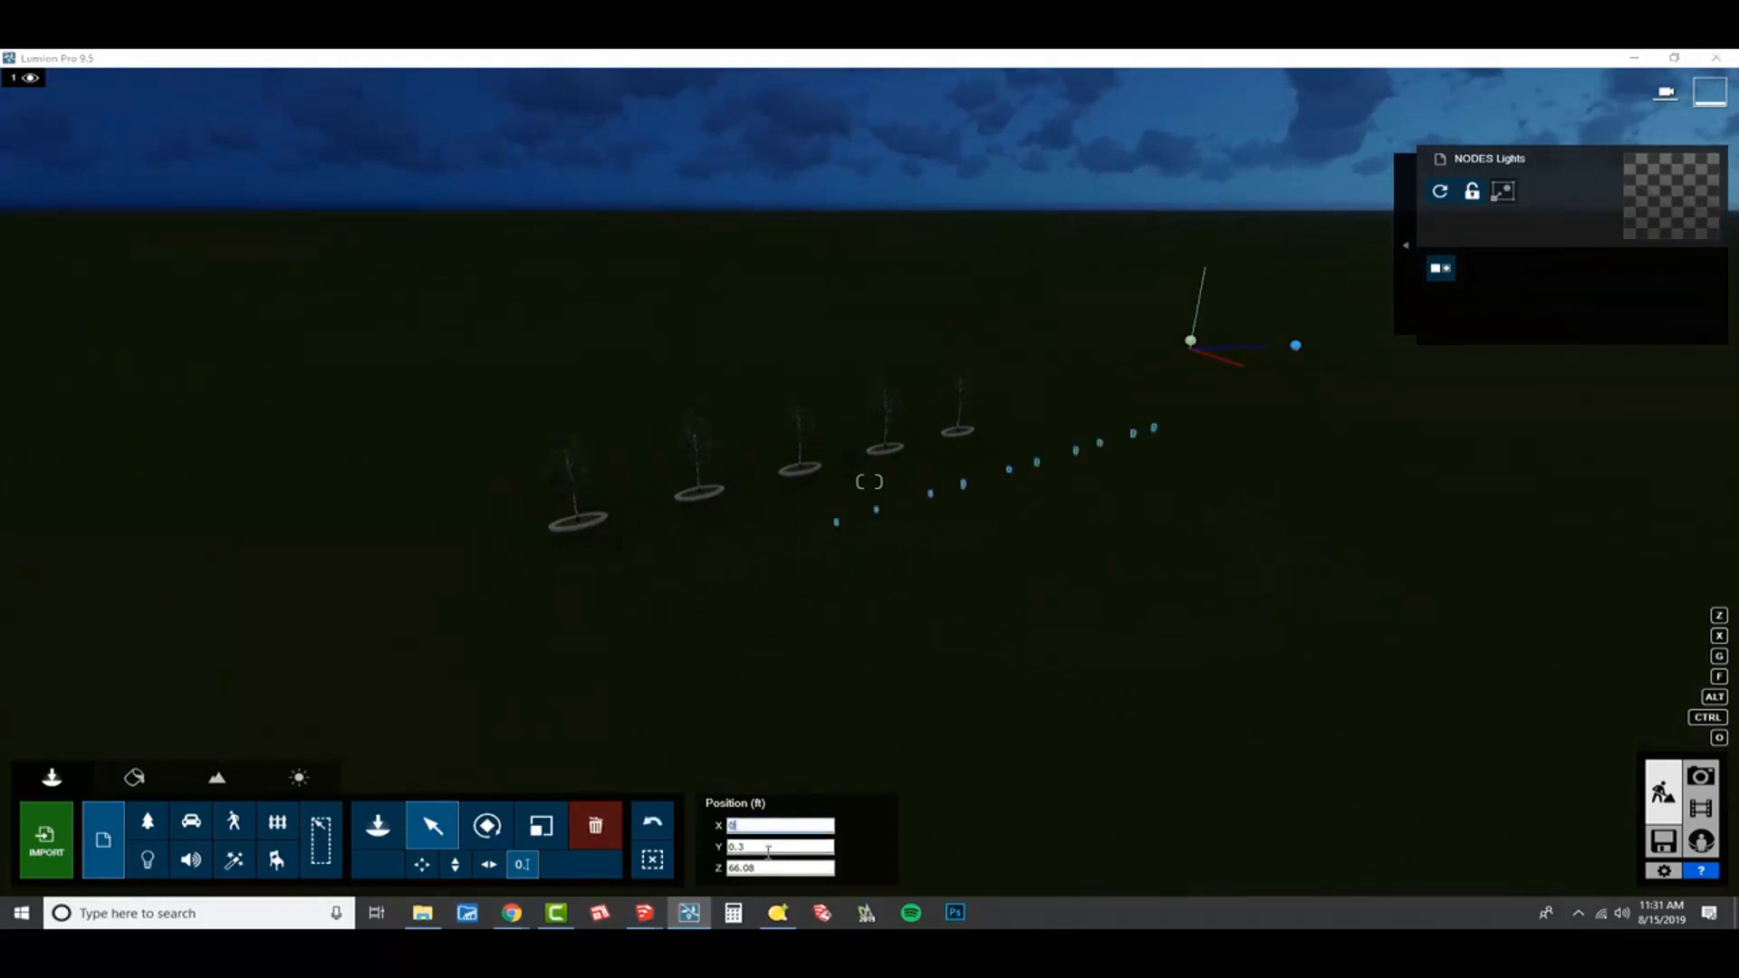
{"action": "type", "text": "5"}
{"action": "key", "text": "Tab"}
{"action": "double_click", "coordinate": [766, 870]}
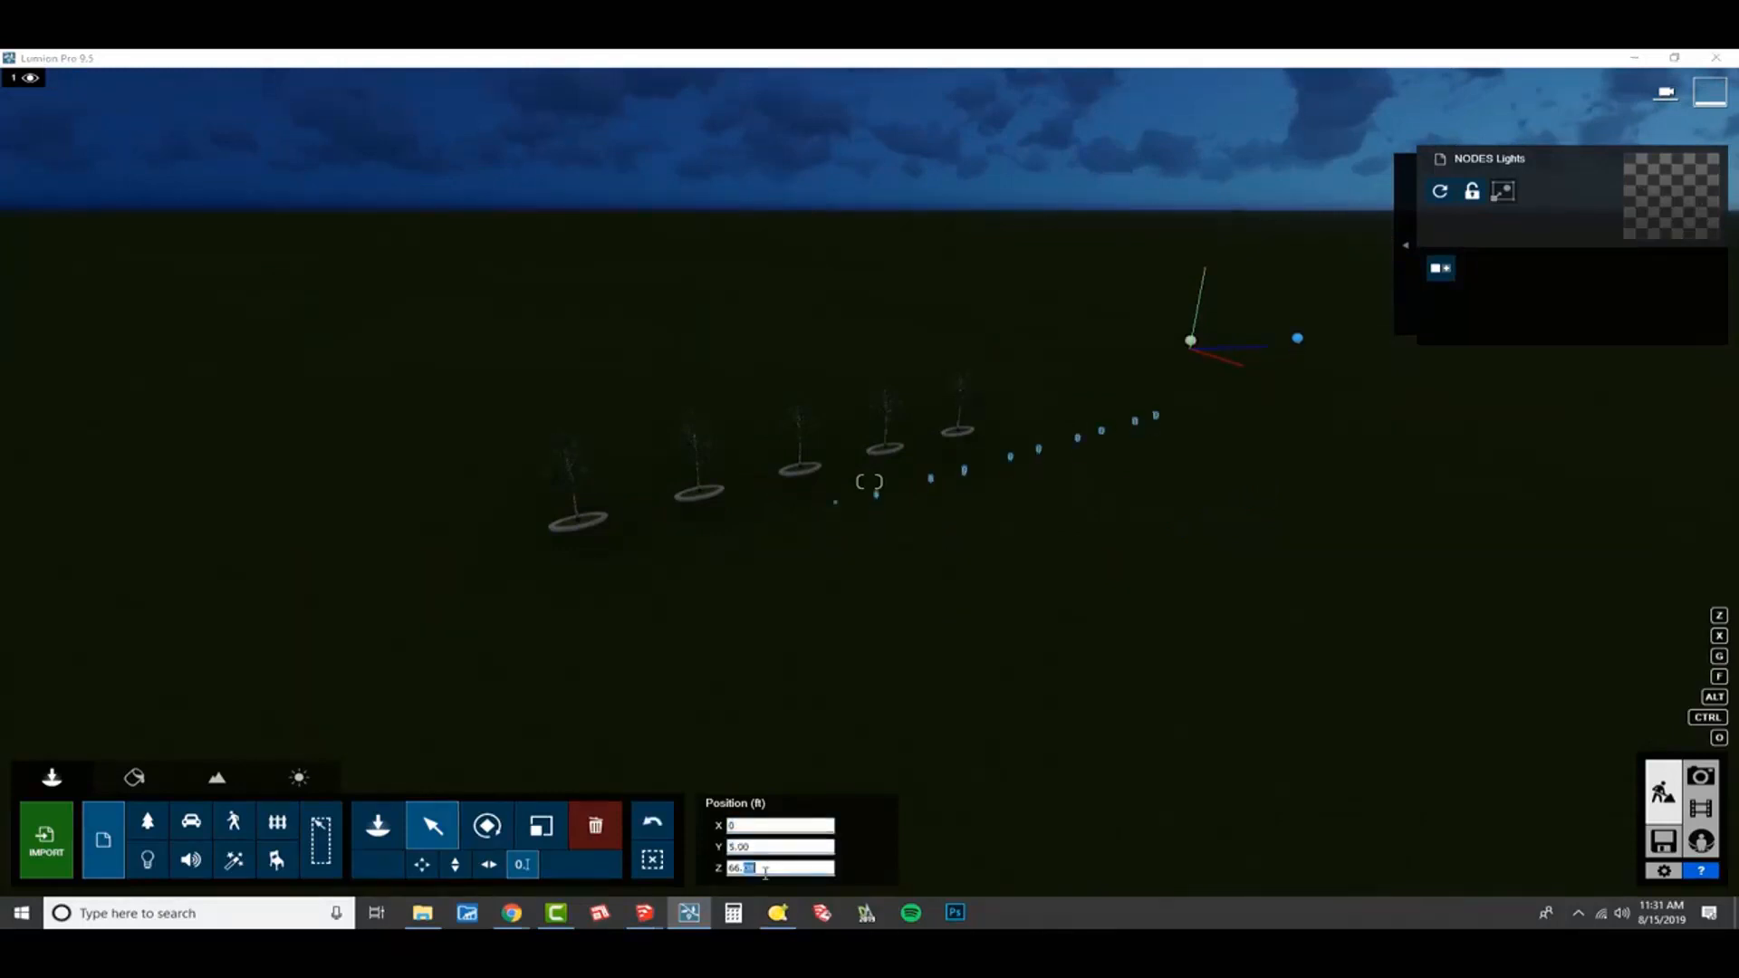
{"action": "type", "text": "0"}
{"action": "key", "text": "Return"}
Select the lights model on the planters and start placing items on its nodes.
{"action": "right_click_drag", "start_coordinate": [816, 562], "coordinate": [1014, 519]}
{"action": "key", "text": "w"}
{"action": "key", "text": "w"}
{"action": "key", "text": "a"}
{"action": "key", "text": "a"}
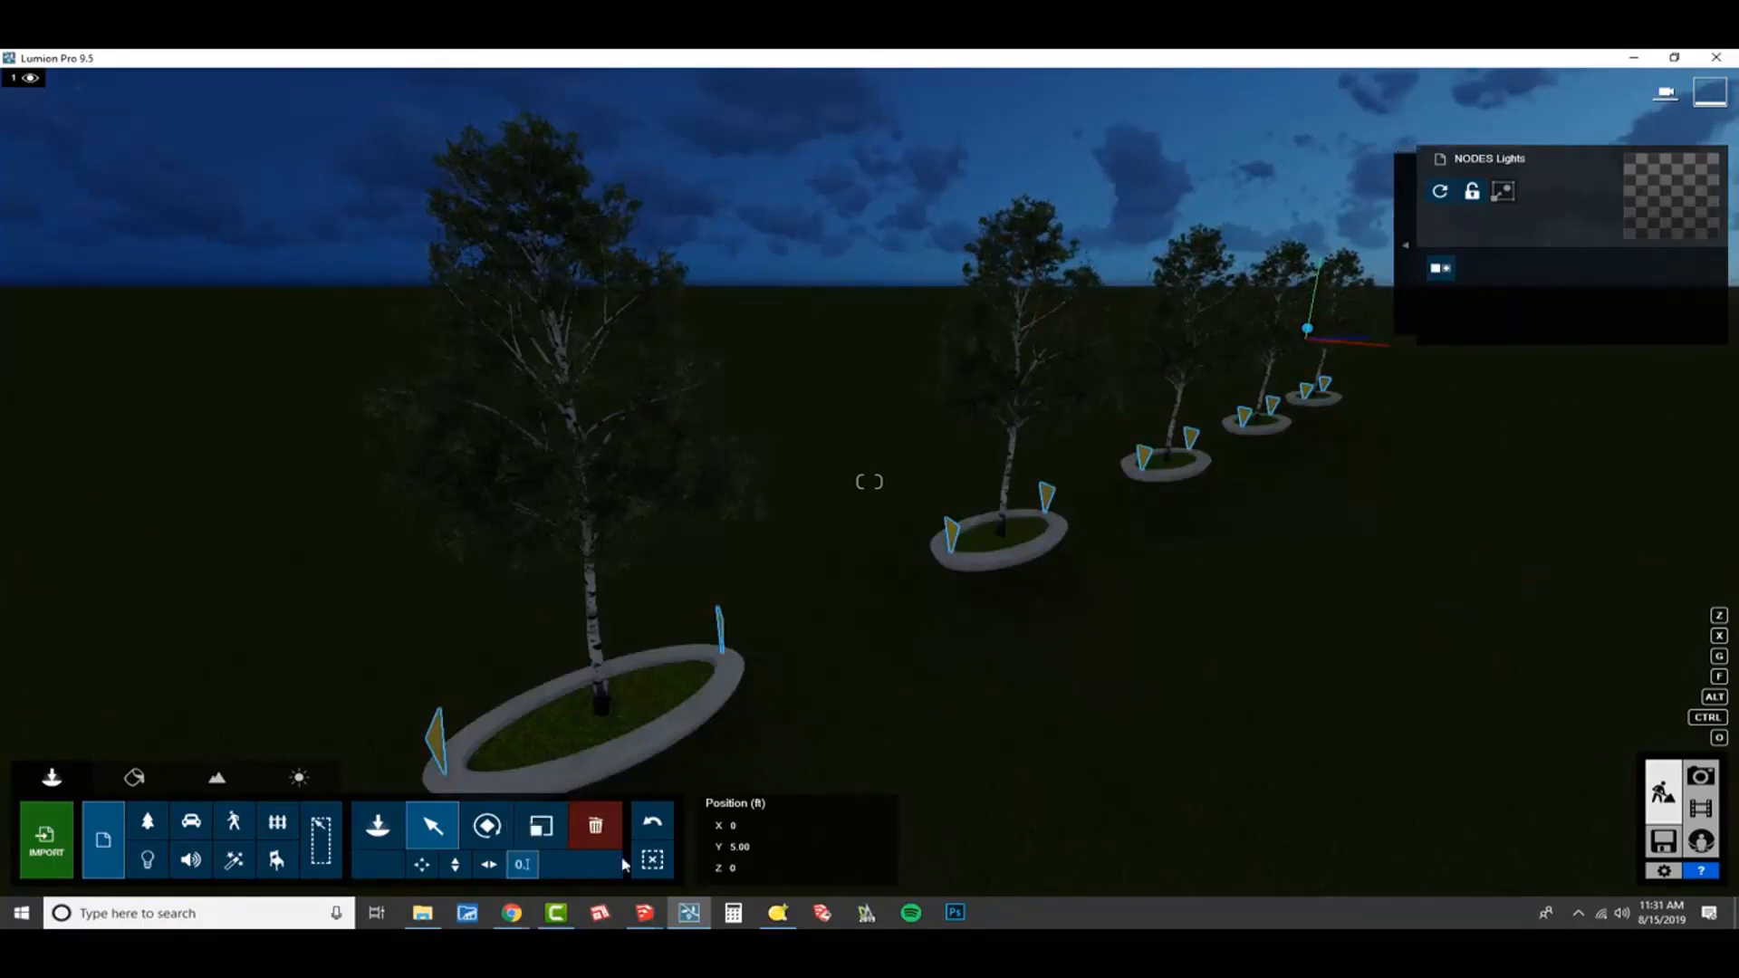
{"action": "left_click", "coordinate": [653, 865]}
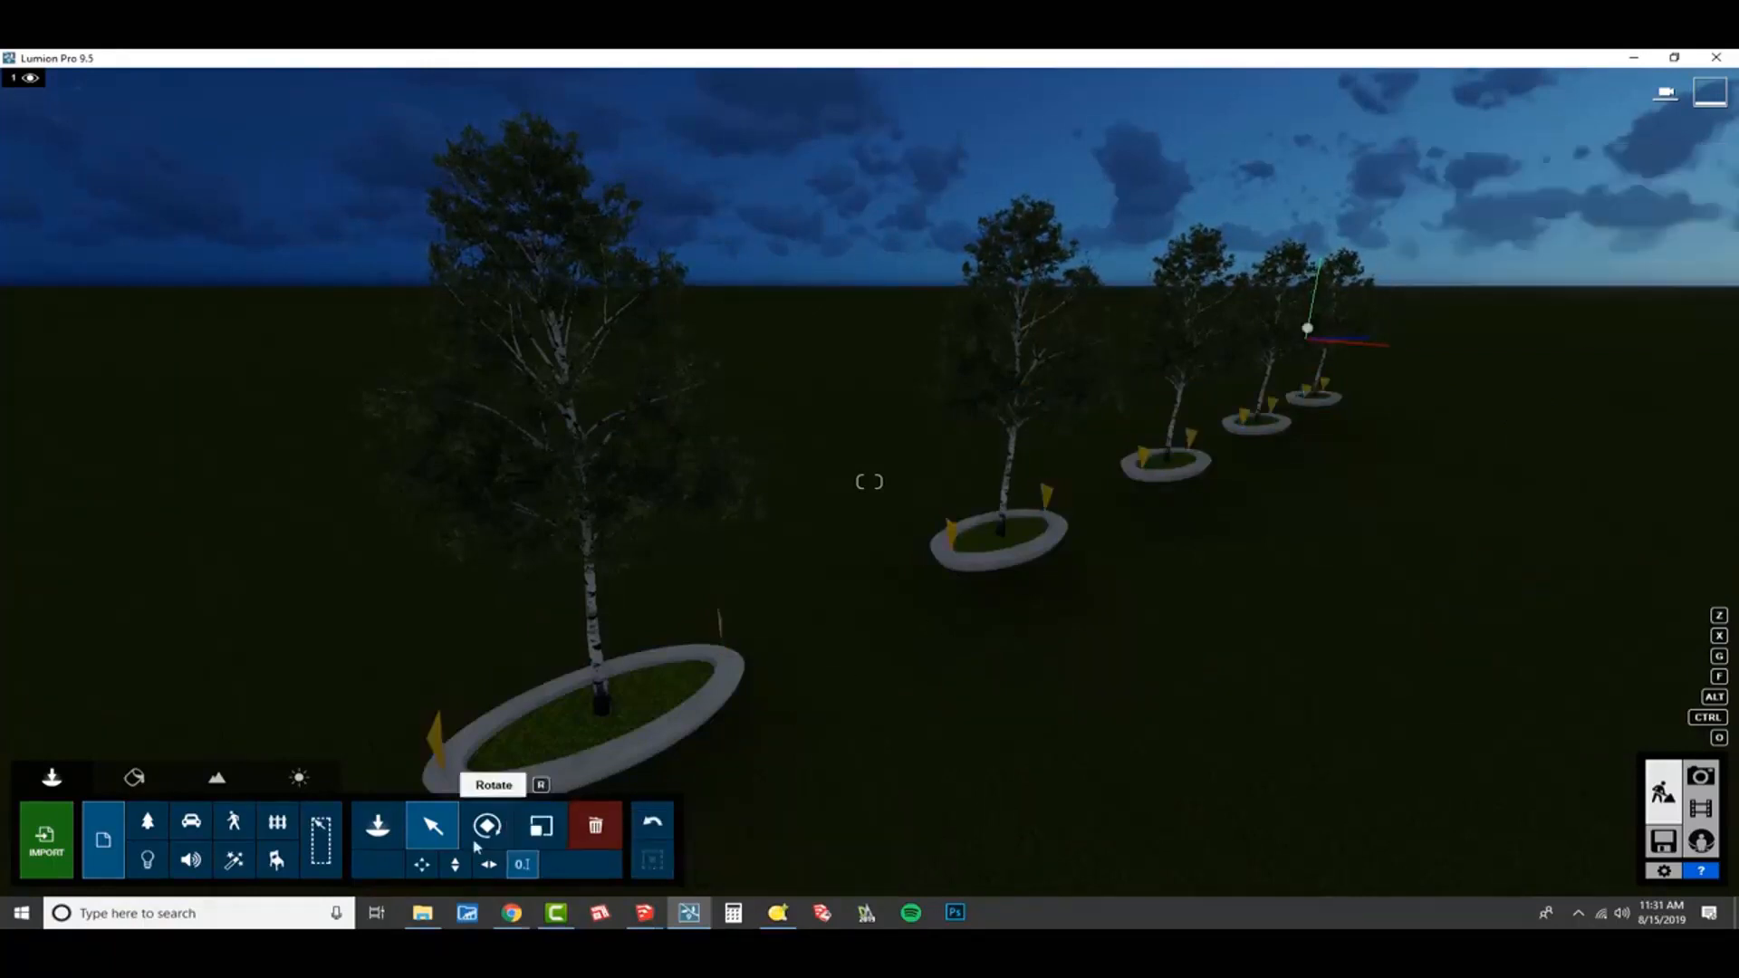
{"action": "left_click", "coordinate": [436, 746]}
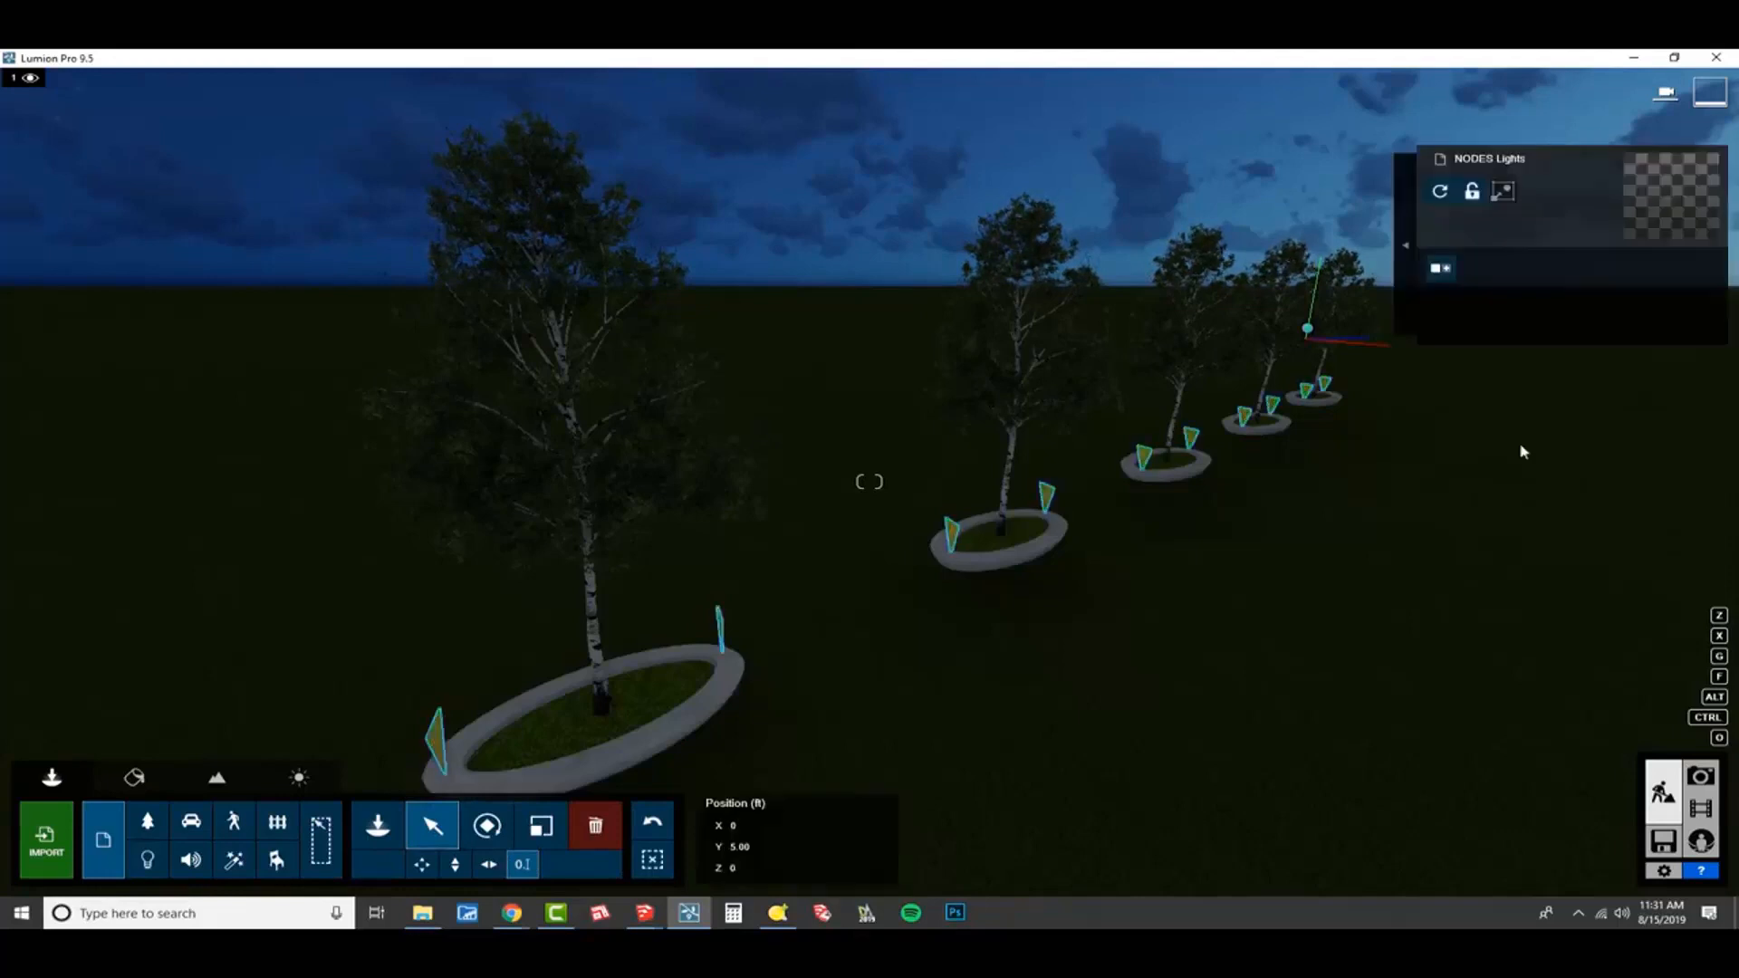
{"action": "left_click", "coordinate": [1407, 232]}
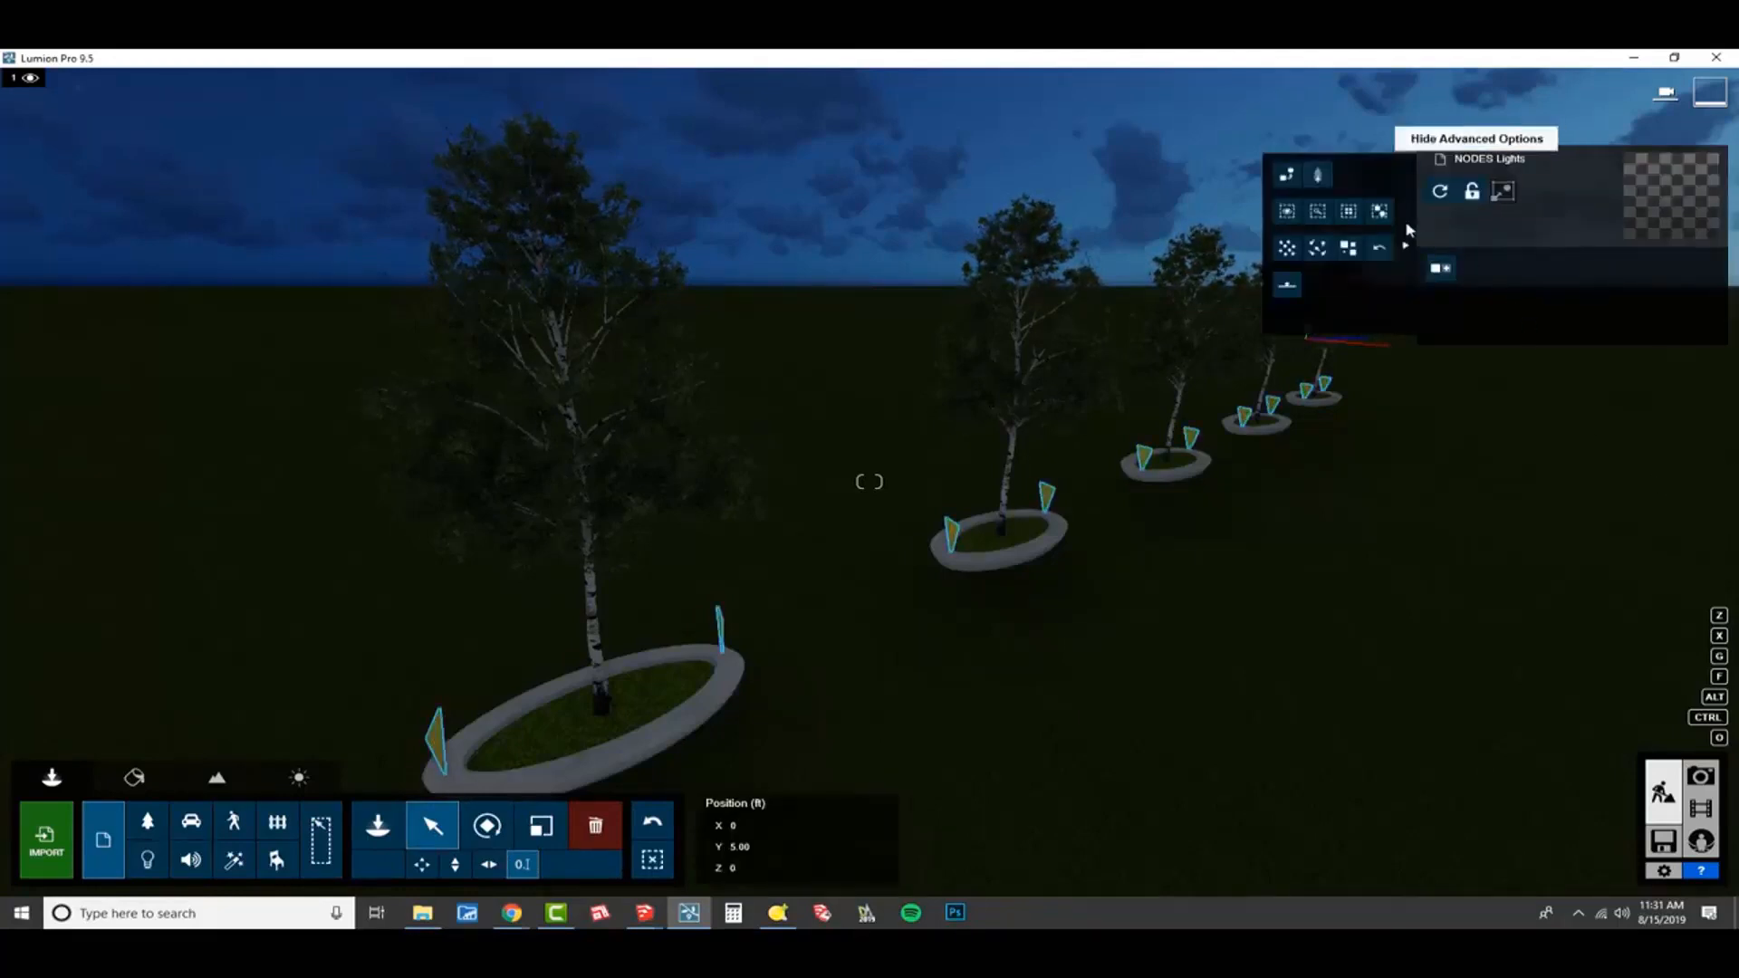
{"action": "left_click", "coordinate": [1317, 177]}
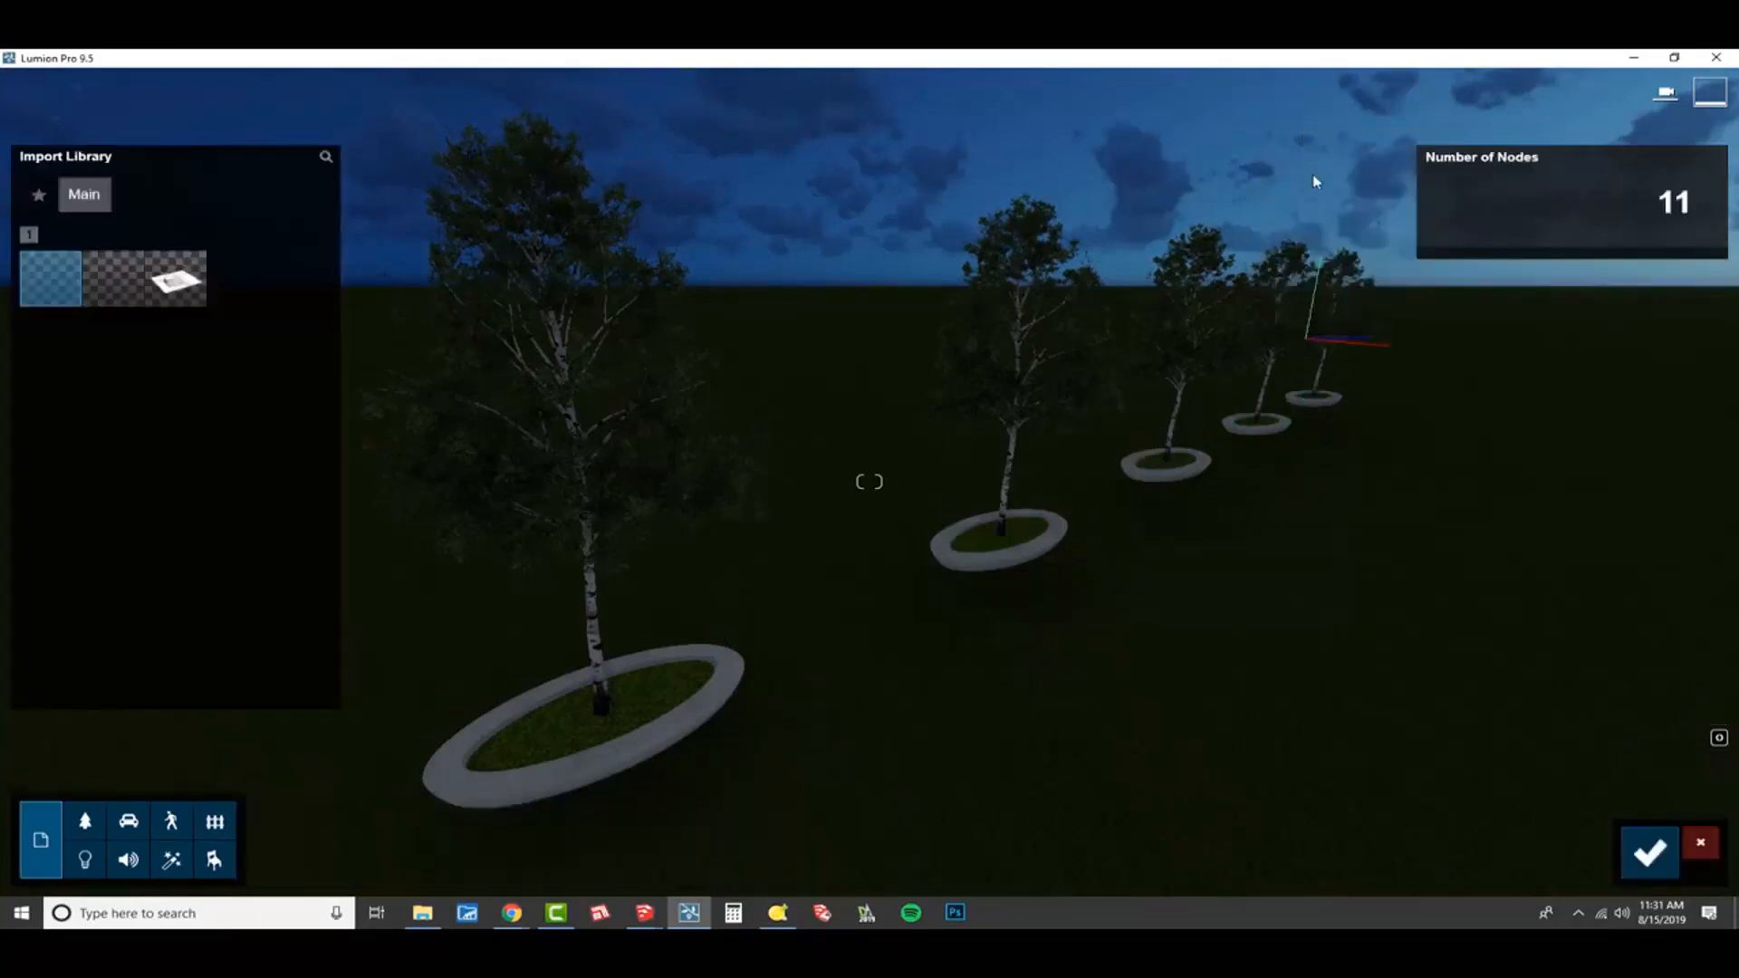
Try out several spotlights from the Lights and Utilities Library on the nodes, including Lamp10 and Lamp15.
{"action": "left_click", "coordinate": [86, 859]}
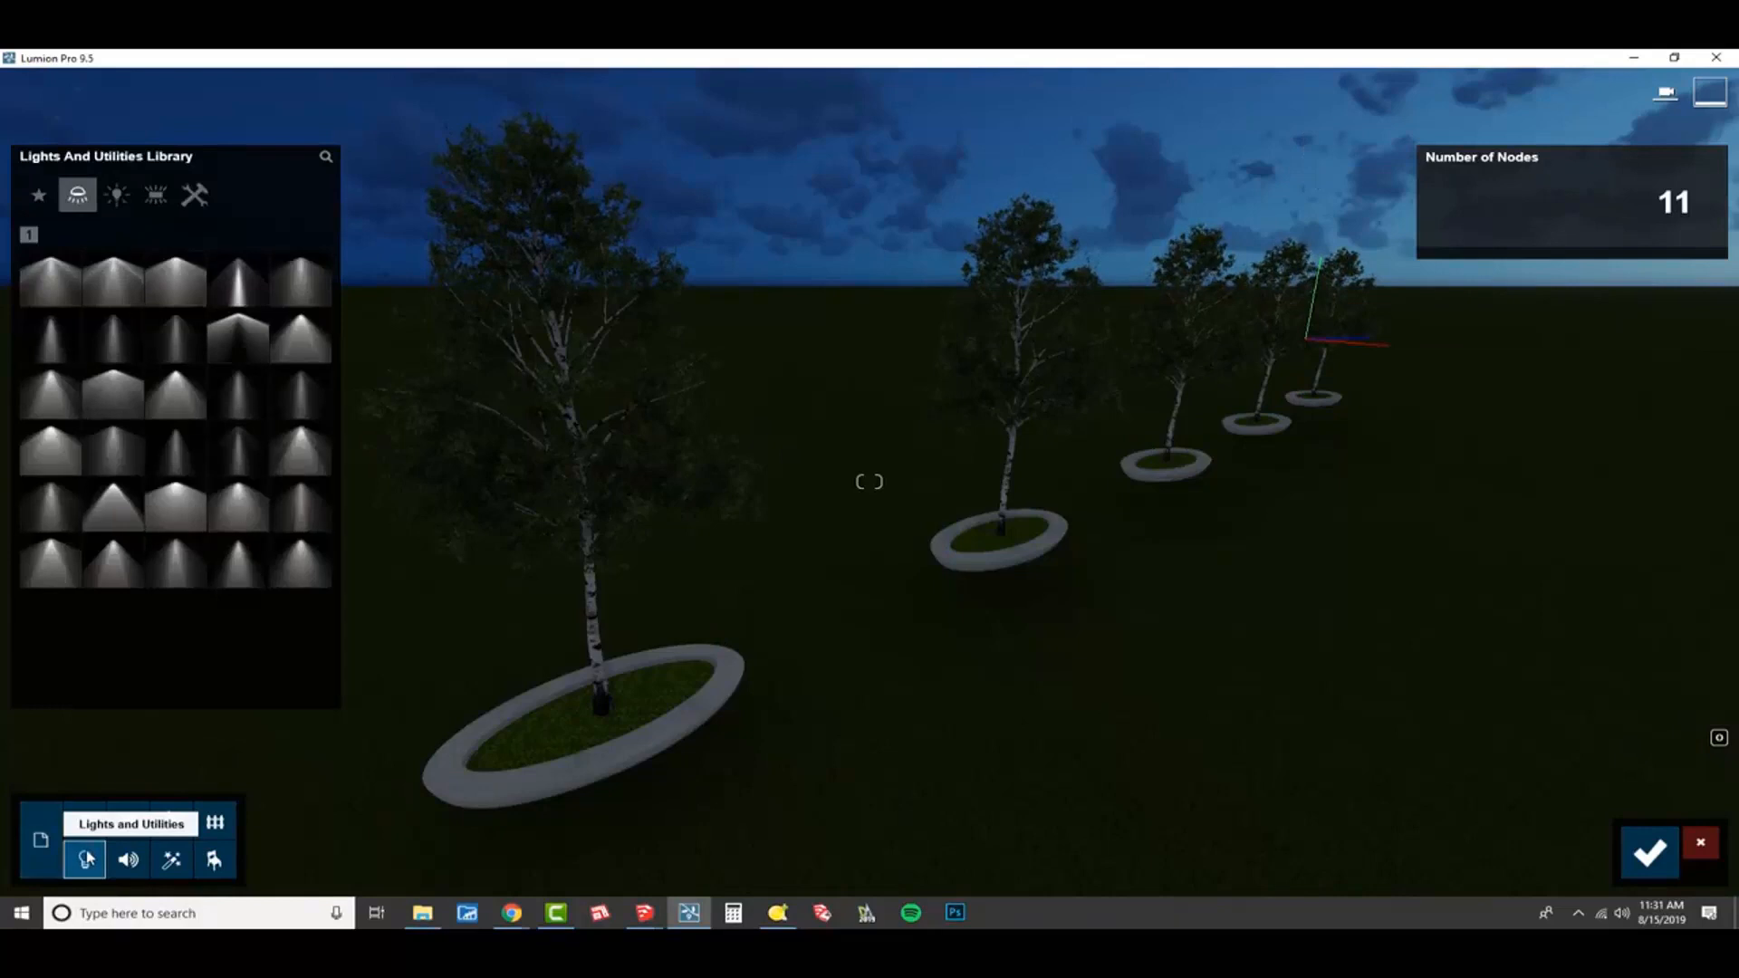
{"action": "left_click", "coordinate": [283, 302]}
{"action": "left_click", "coordinate": [300, 335]}
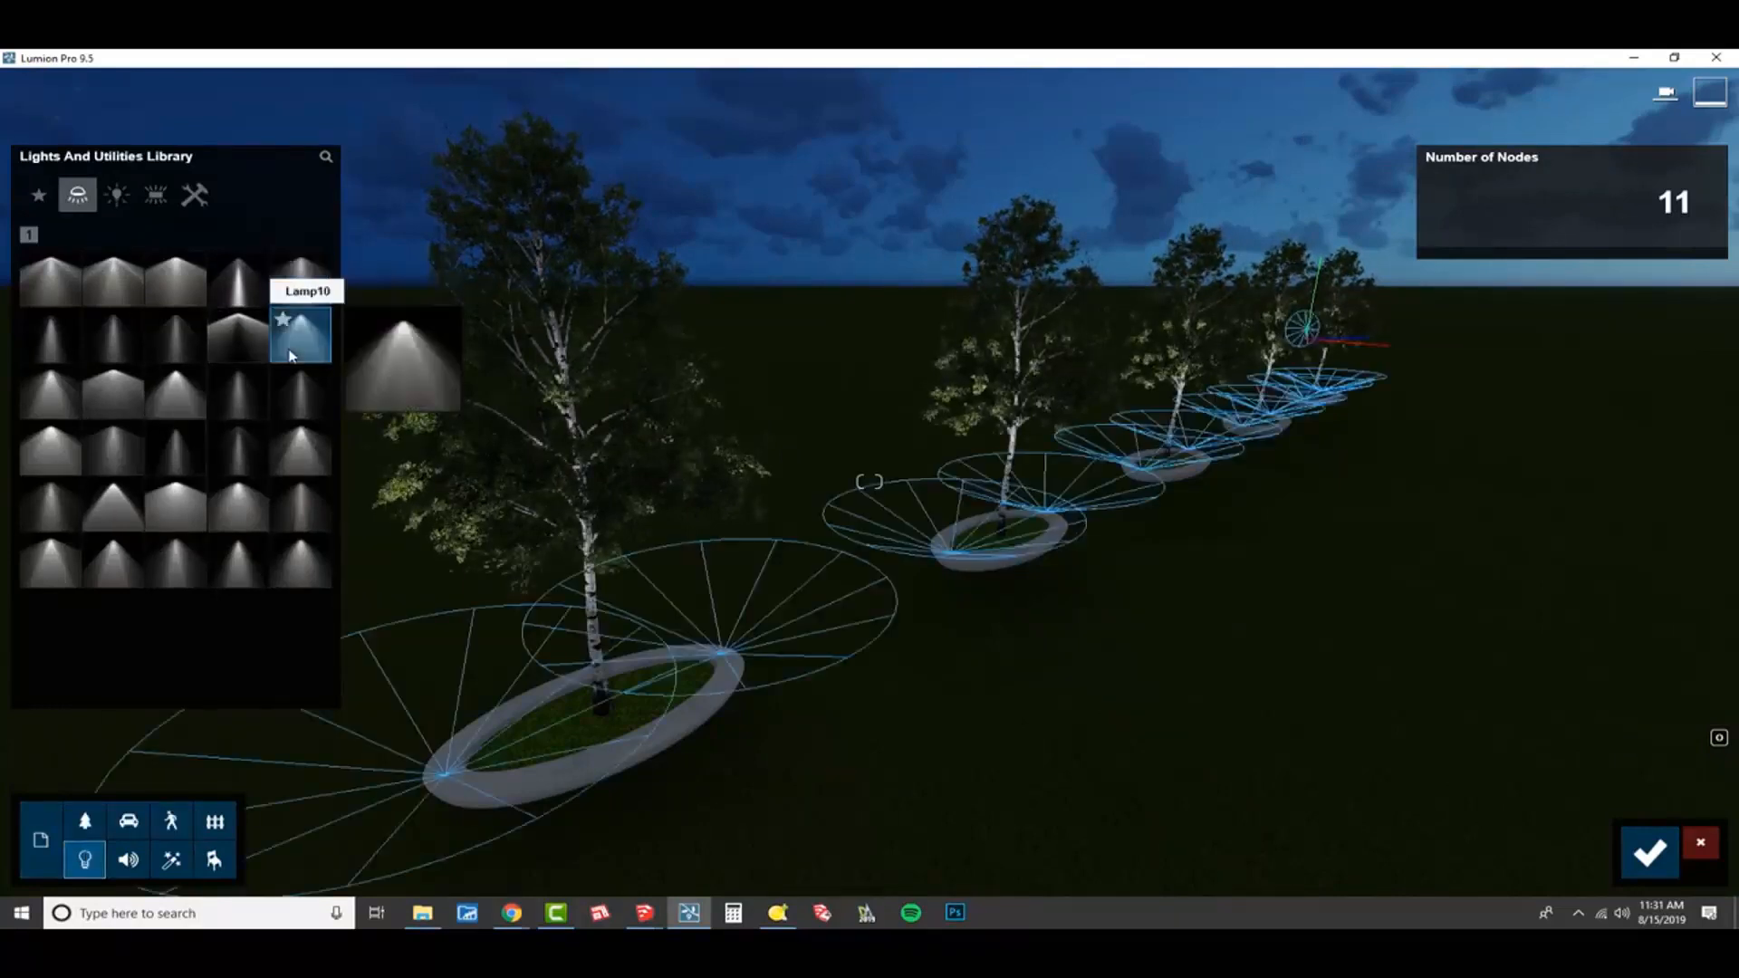
{"action": "left_click", "coordinate": [300, 419]}
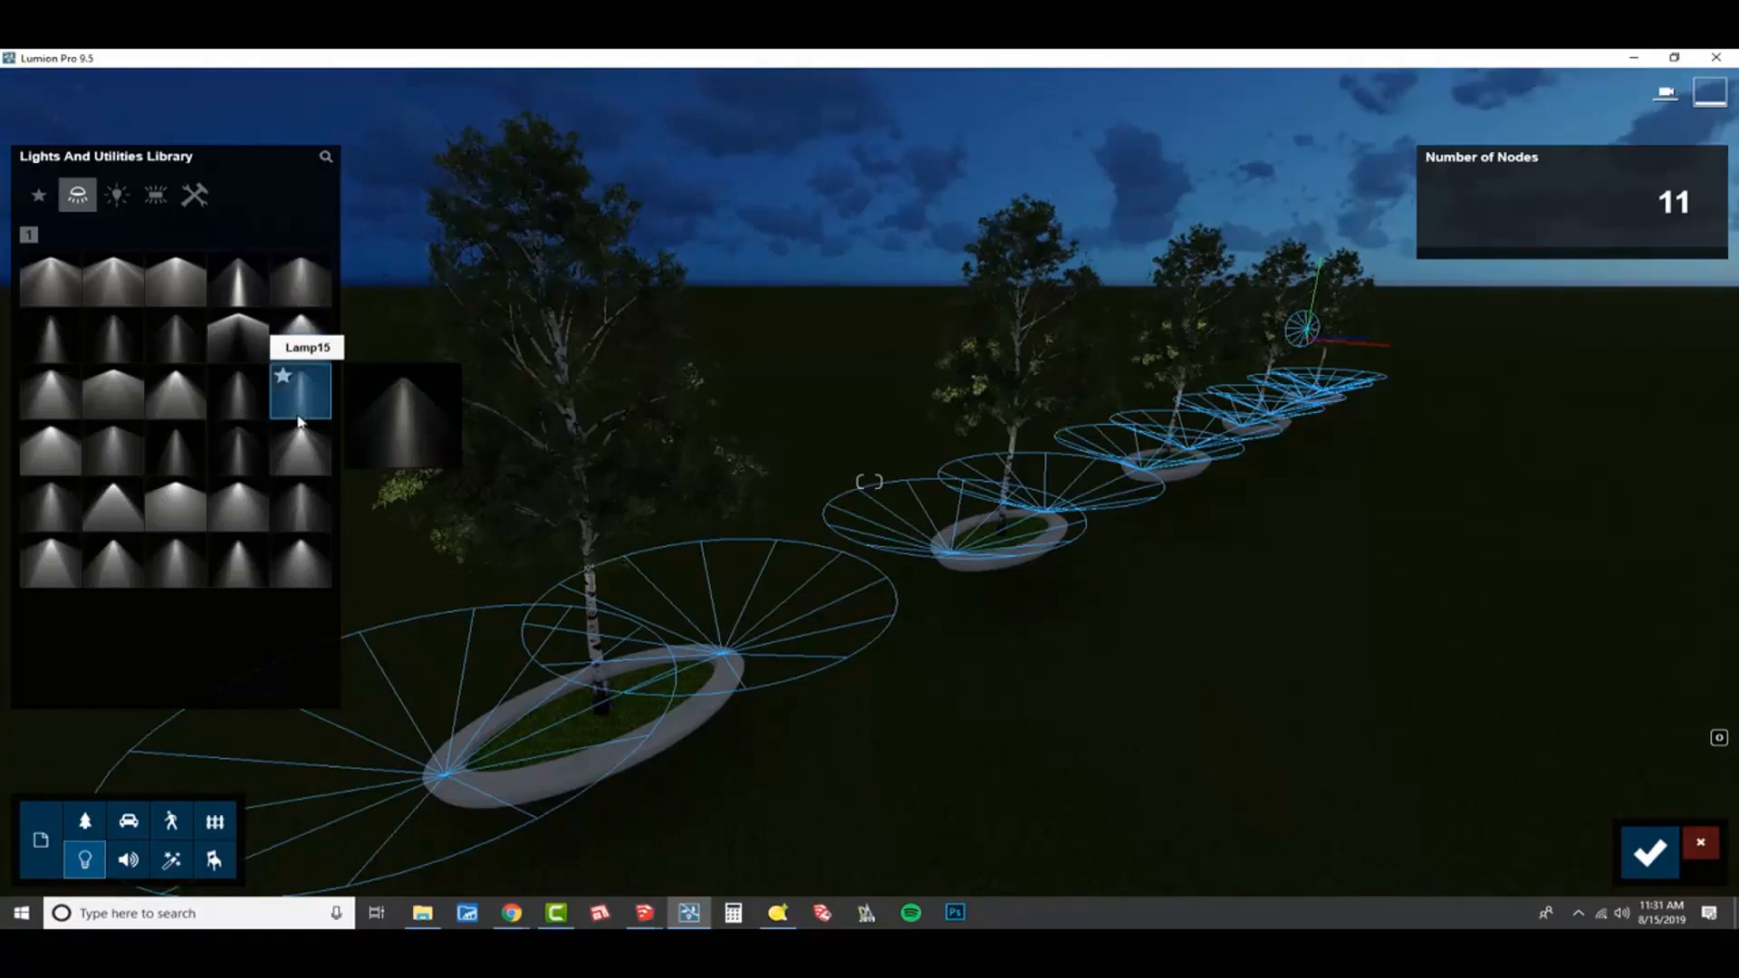
{"action": "left_click", "coordinate": [299, 446]}
{"action": "left_click", "coordinate": [243, 512]}
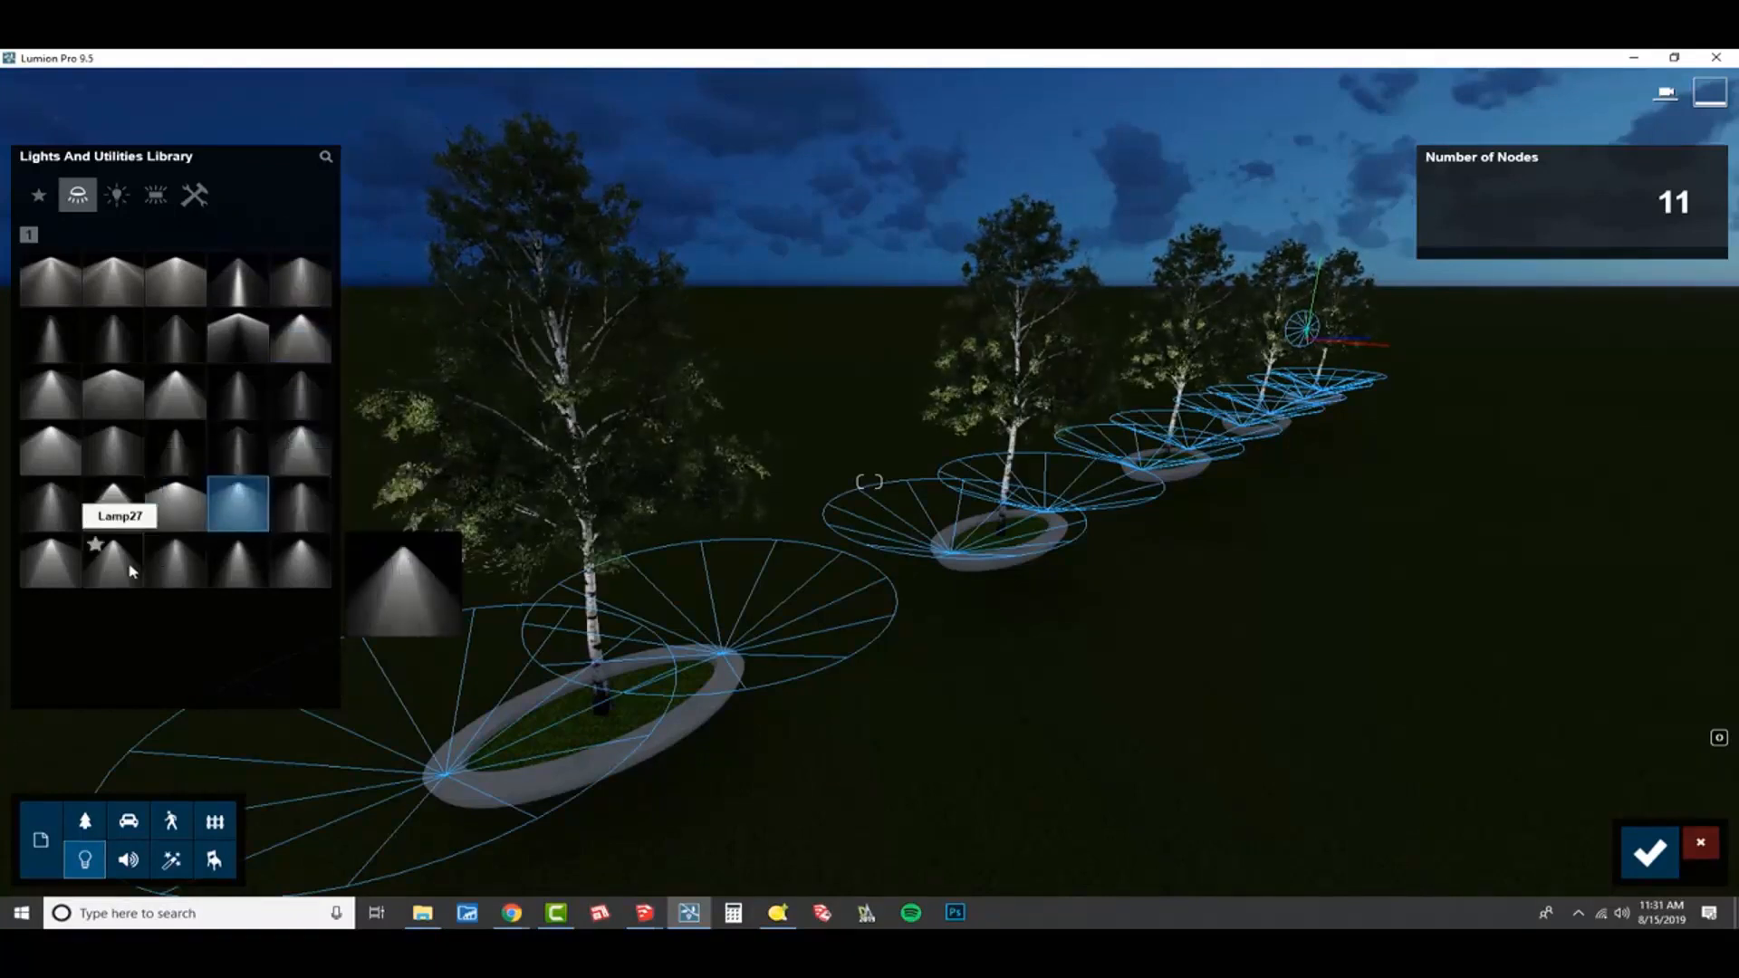
Place Lamp10 on all the light nodes, check the lit birches along the row and accept the placement.
{"action": "left_click", "coordinate": [307, 360]}
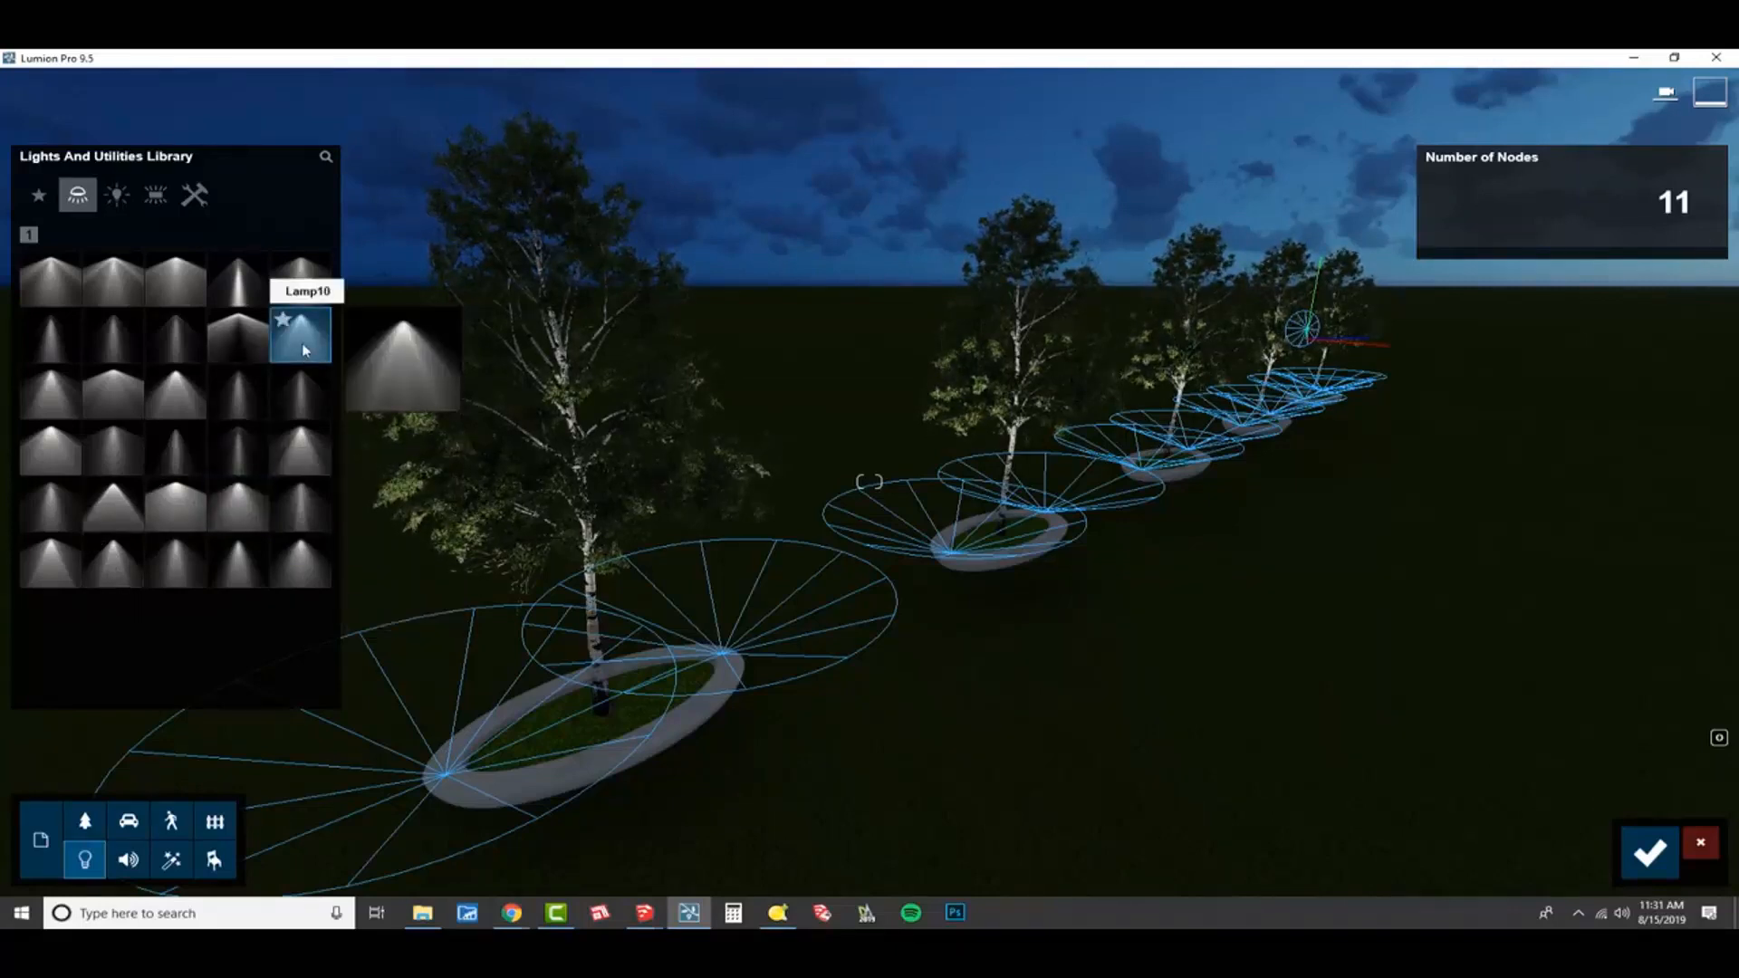
{"action": "key", "text": "w"}
{"action": "right_click_drag", "start_coordinate": [507, 381], "coordinate": [439, 391]}
{"action": "key", "text": "d"}
{"action": "key", "text": "s"}
{"action": "key", "text": "s"}
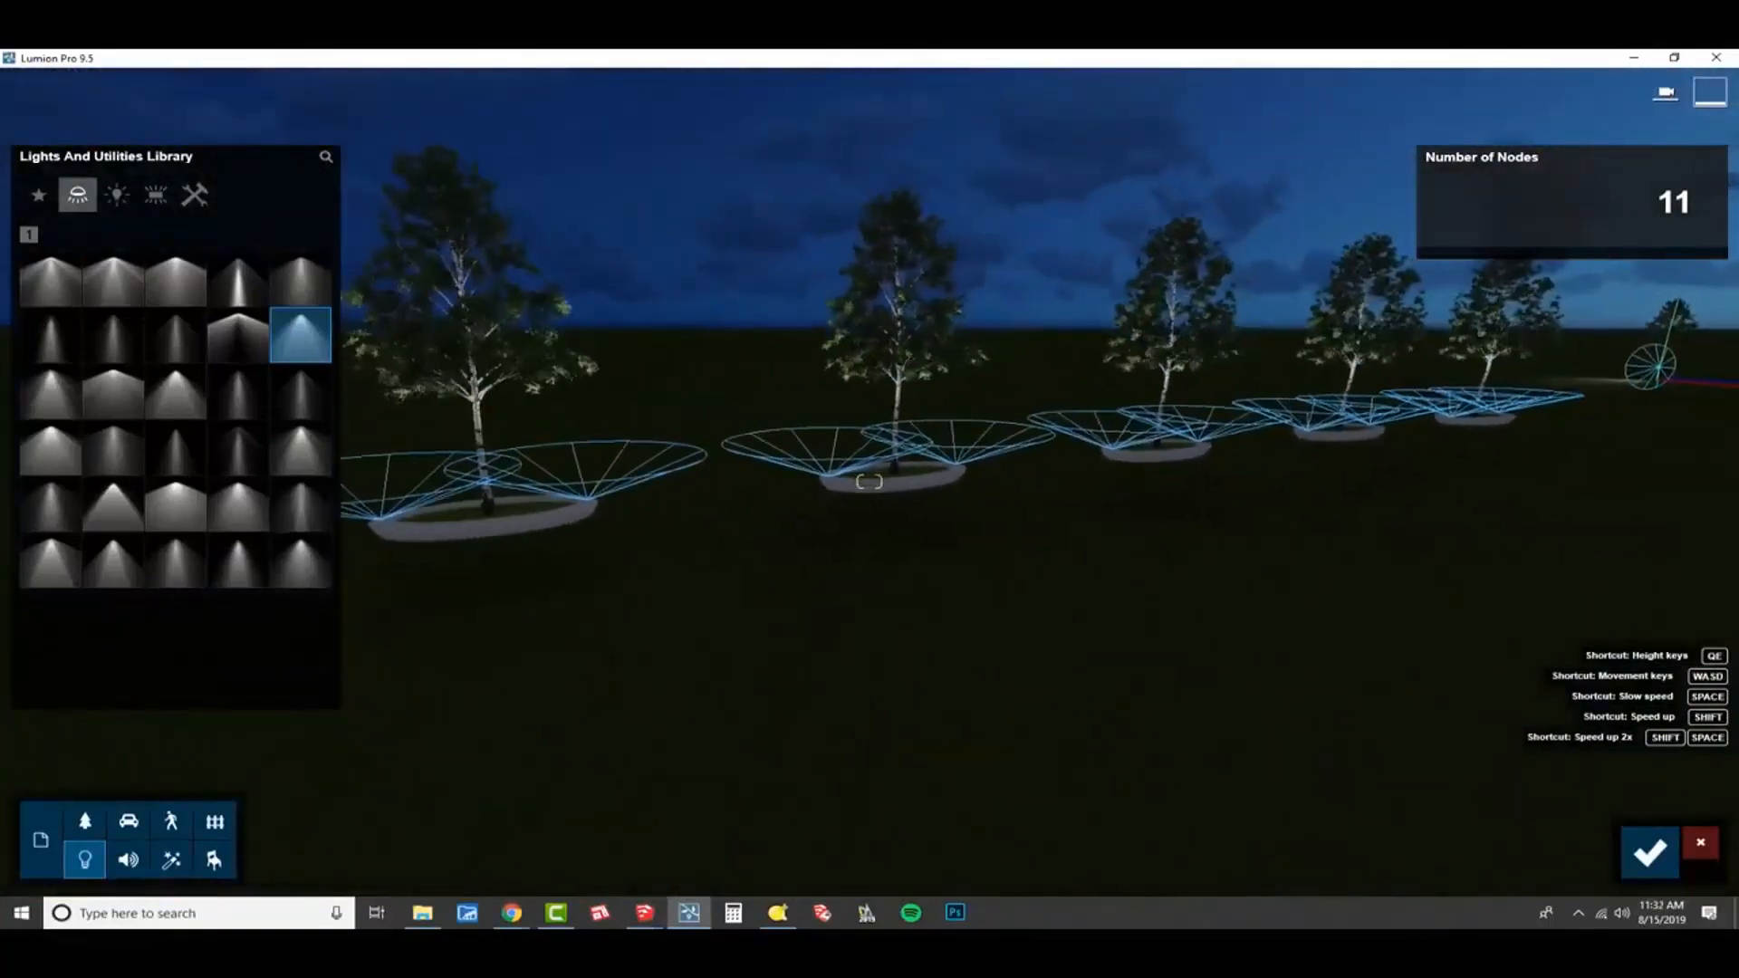
{"action": "left_click", "coordinate": [1646, 858]}
Delete the extra birch standing at the model origin, away from the planters.
{"action": "key", "text": "w"}
{"action": "right_click_drag", "start_coordinate": [845, 632], "coordinate": [924, 637]}
{"action": "key", "text": "w"}
{"action": "key", "text": "w"}
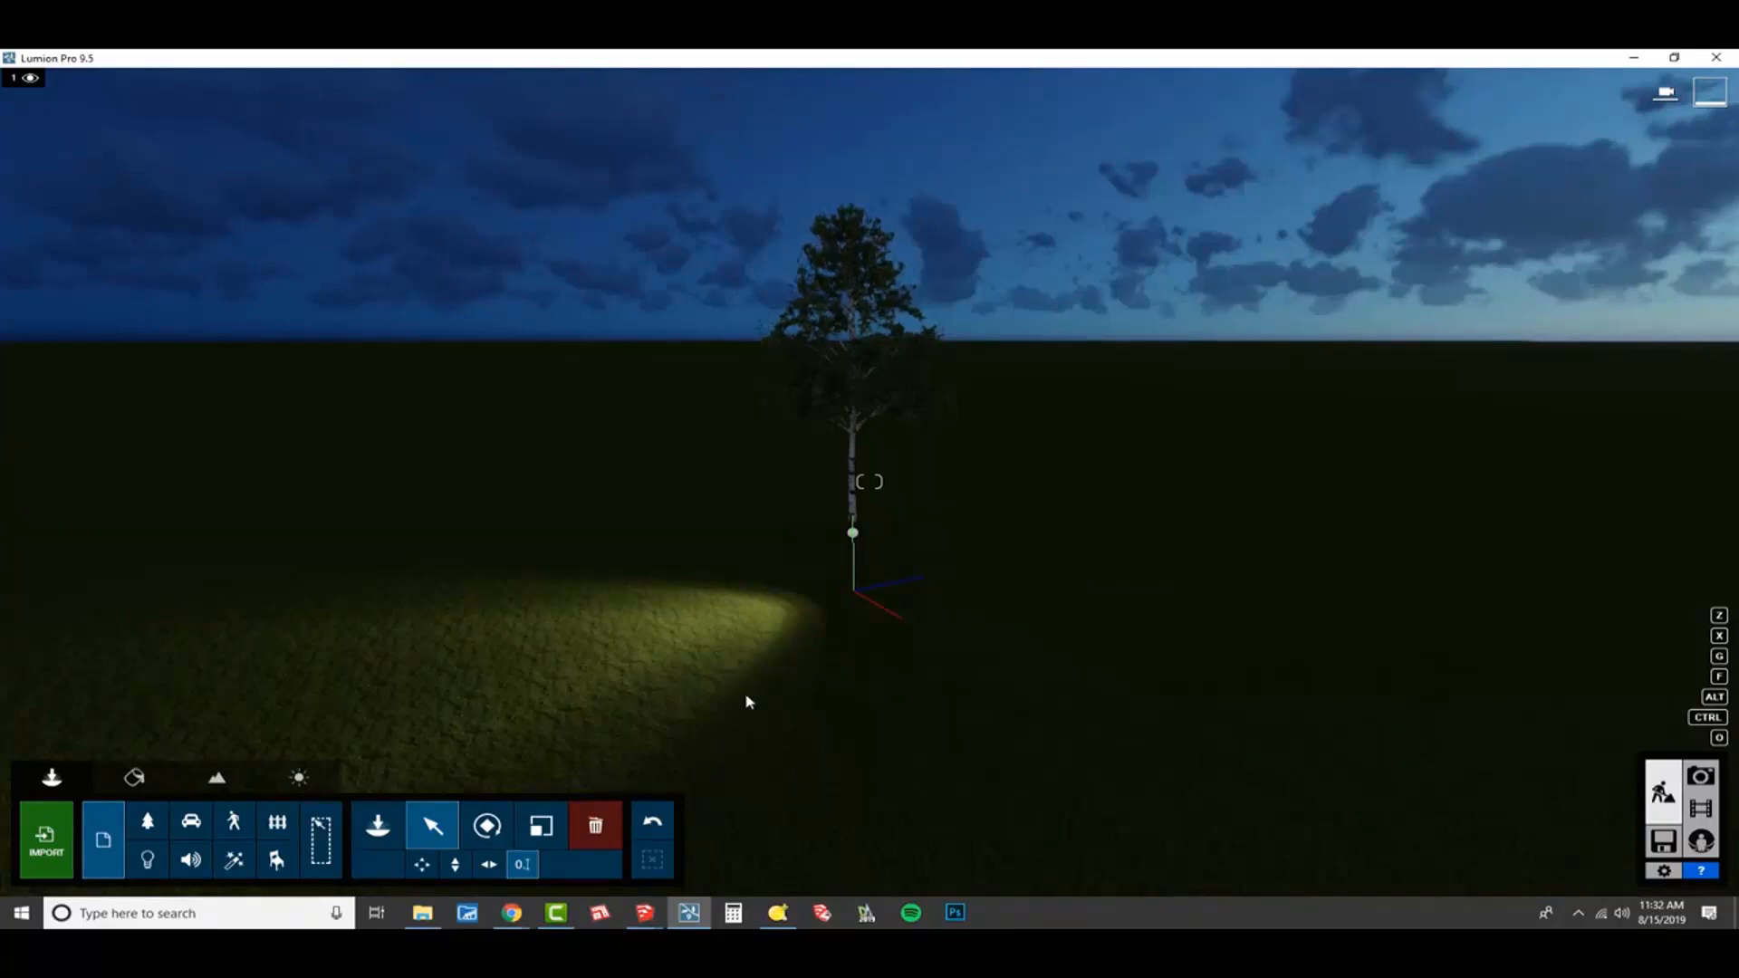
{"action": "left_click", "coordinate": [595, 825]}
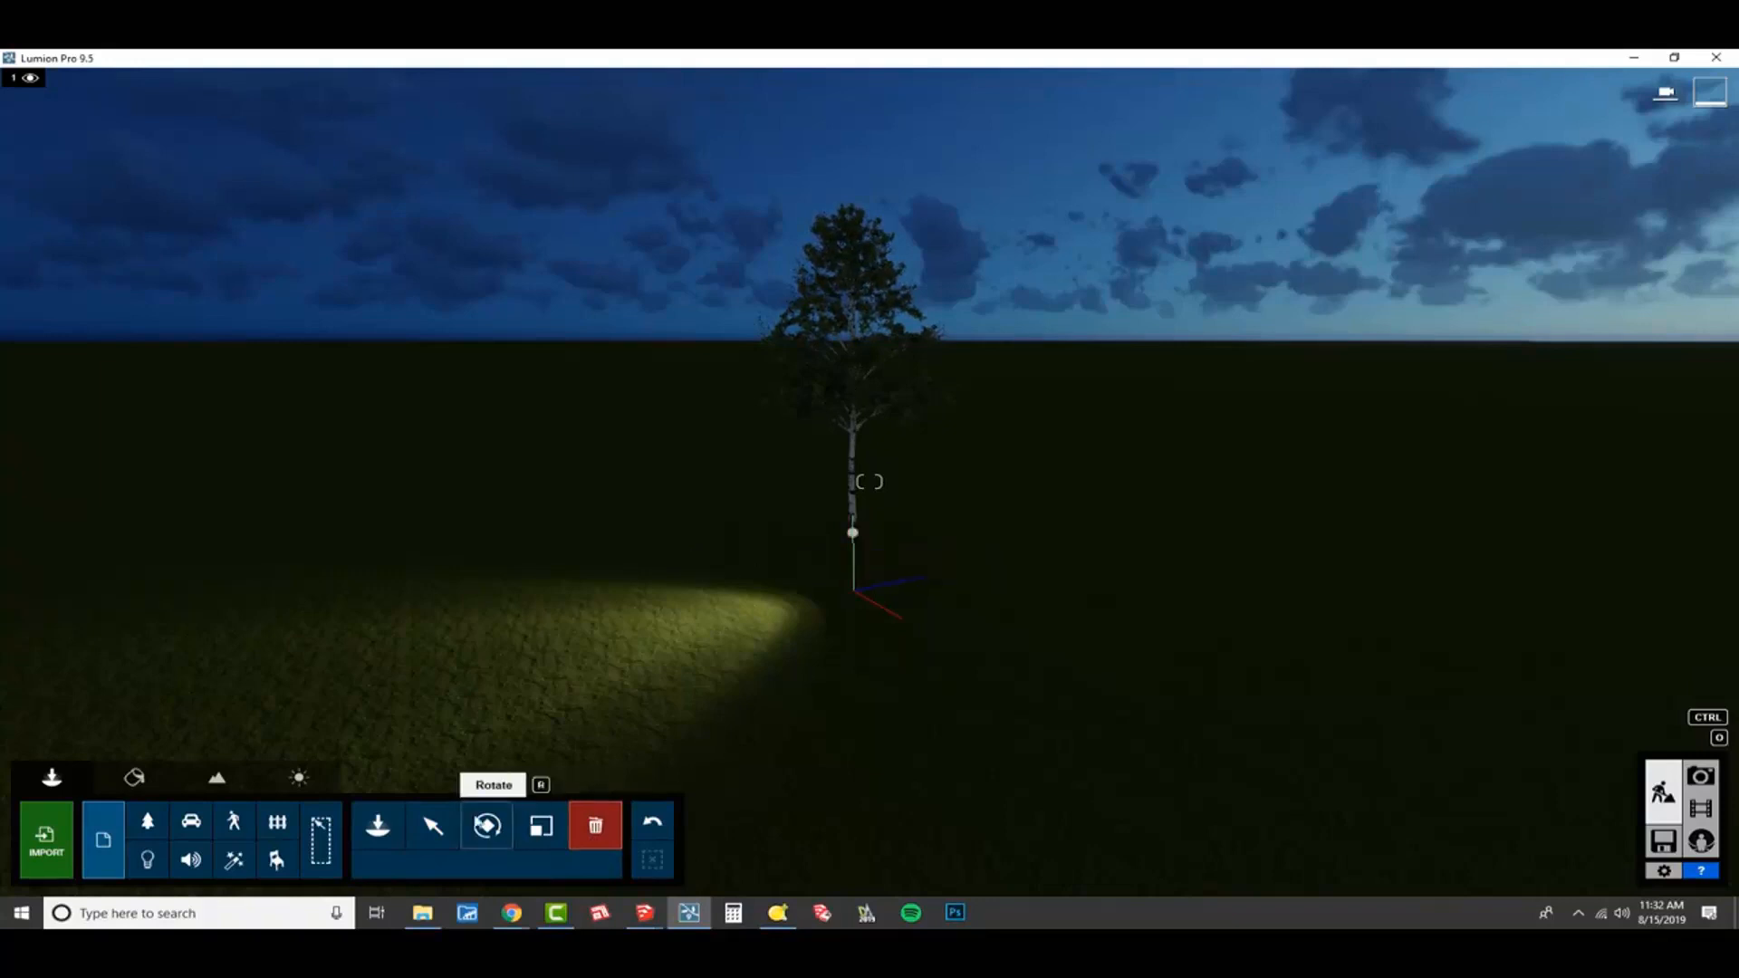
{"action": "left_click", "coordinate": [433, 825]}
{"action": "left_click", "coordinate": [148, 822]}
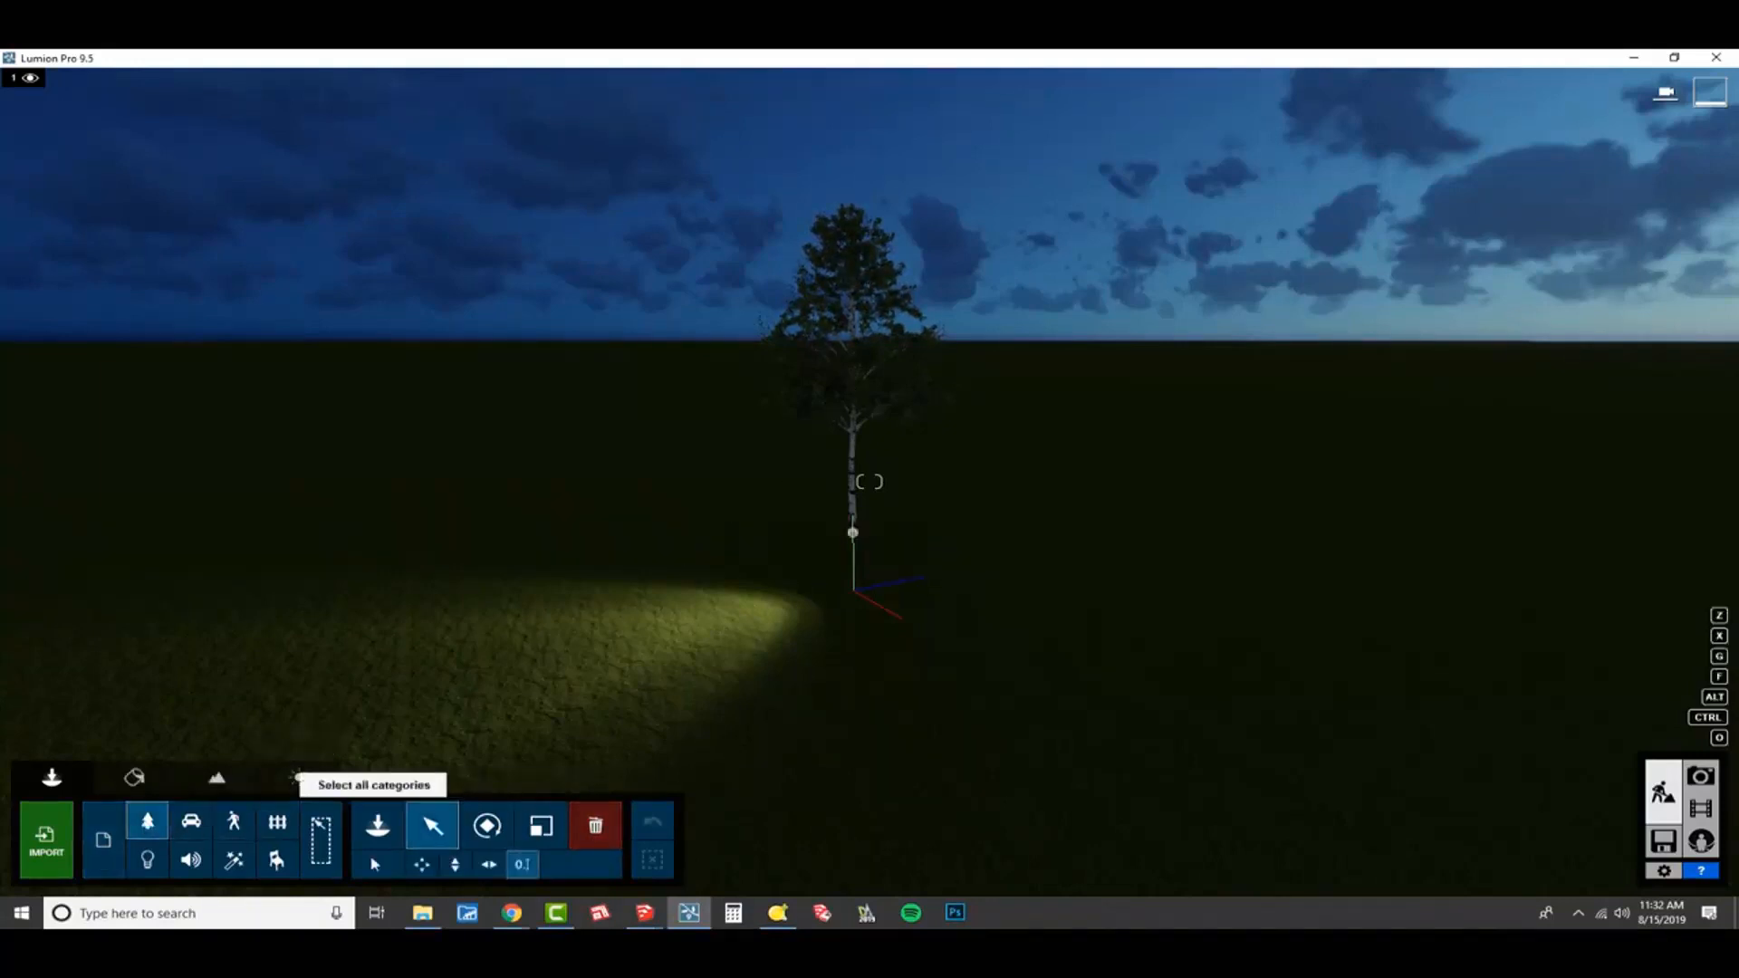
{"action": "left_click", "coordinate": [596, 826]}
{"action": "left_click", "coordinate": [852, 532]}
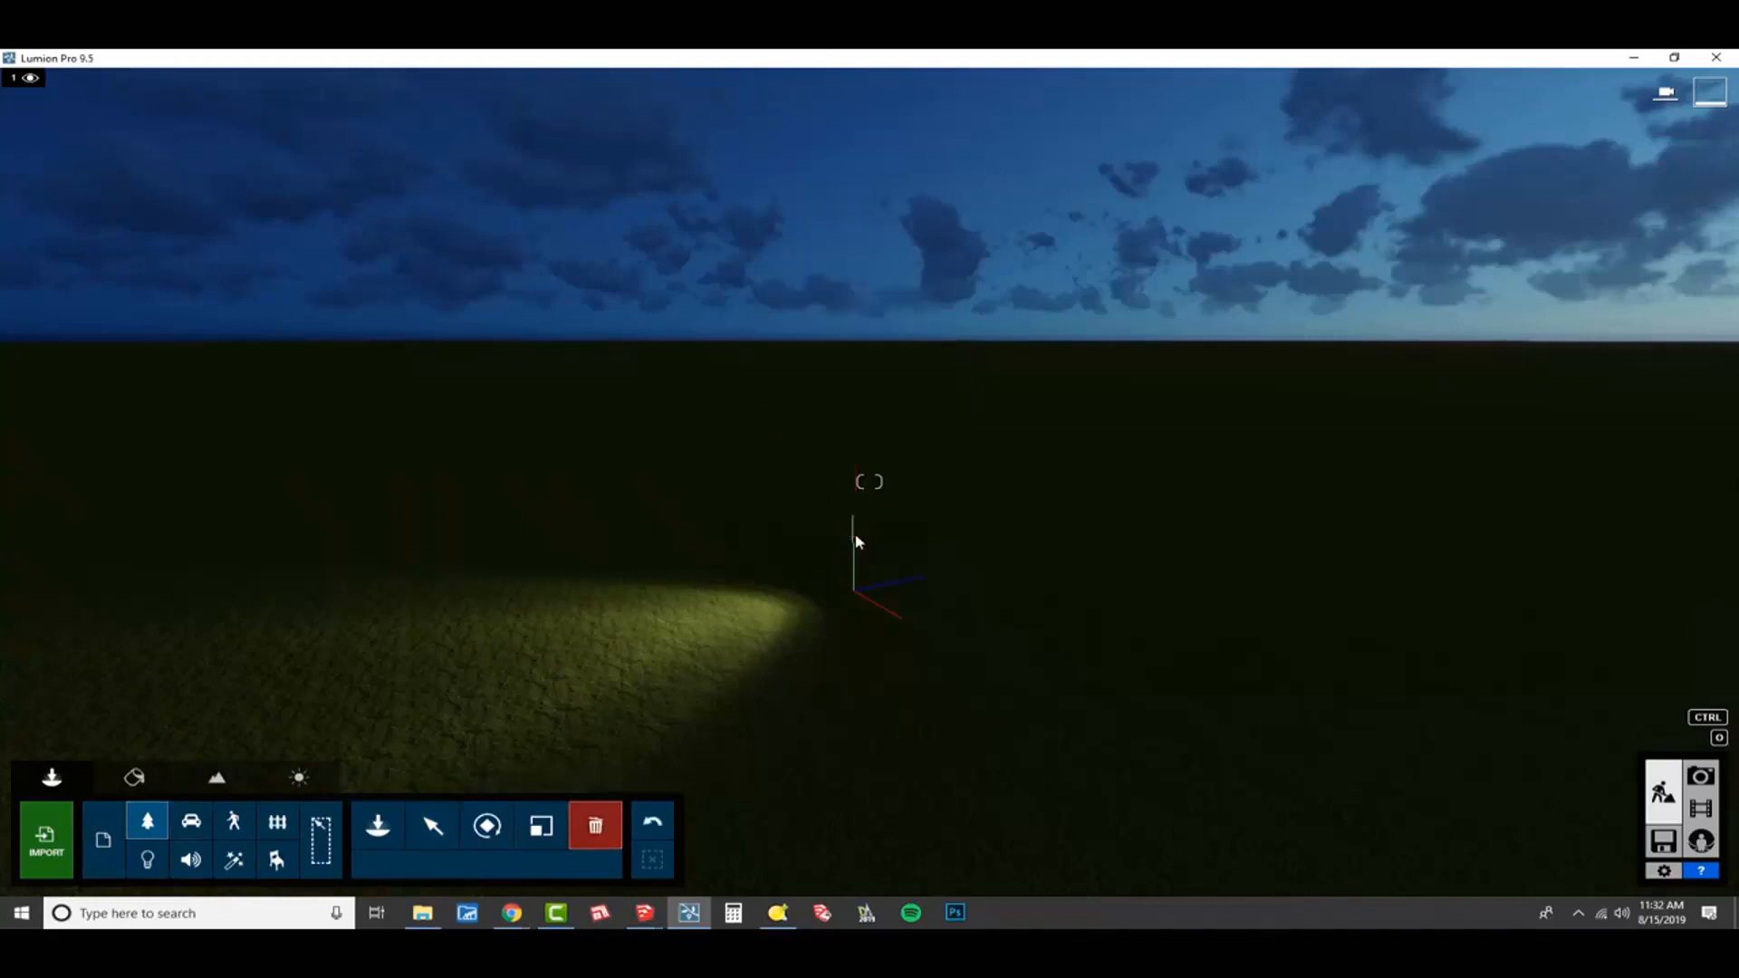
Delete the extra spotlight at the model origin and view the row of lit birches.
{"action": "left_click", "coordinate": [148, 860]}
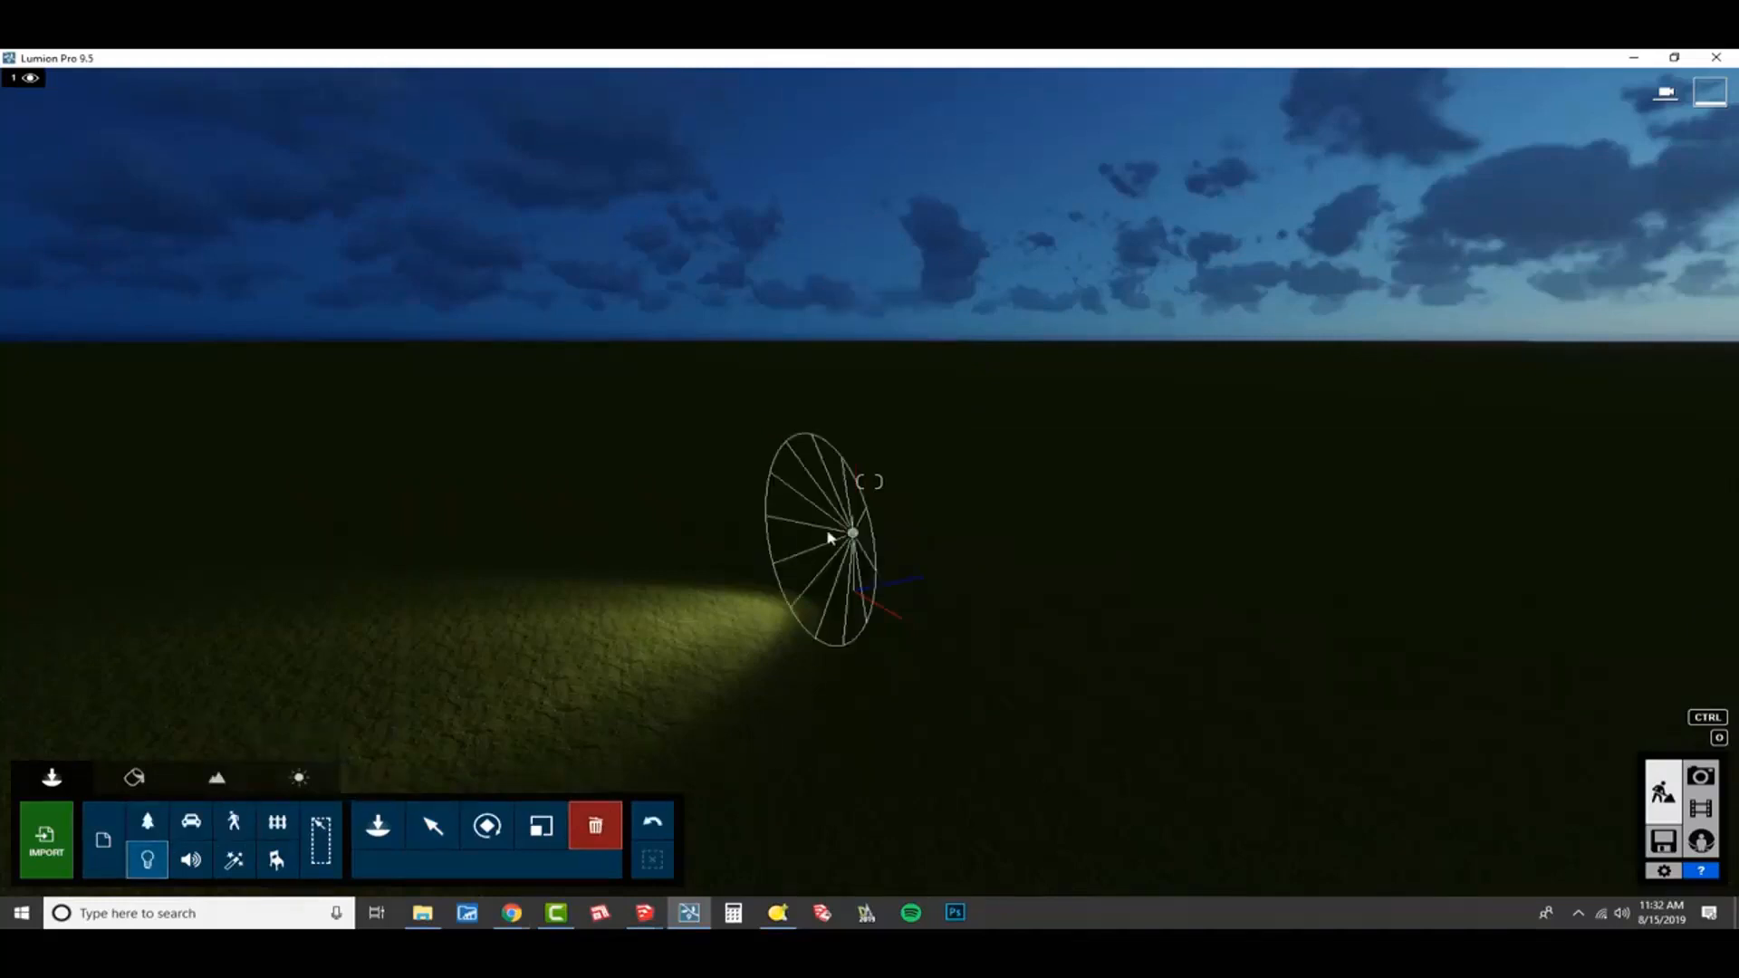
{"action": "left_click", "coordinate": [850, 536]}
{"action": "right_click_drag", "start_coordinate": [994, 648], "coordinate": [1356, 589]}
{"action": "key", "text": "a"}
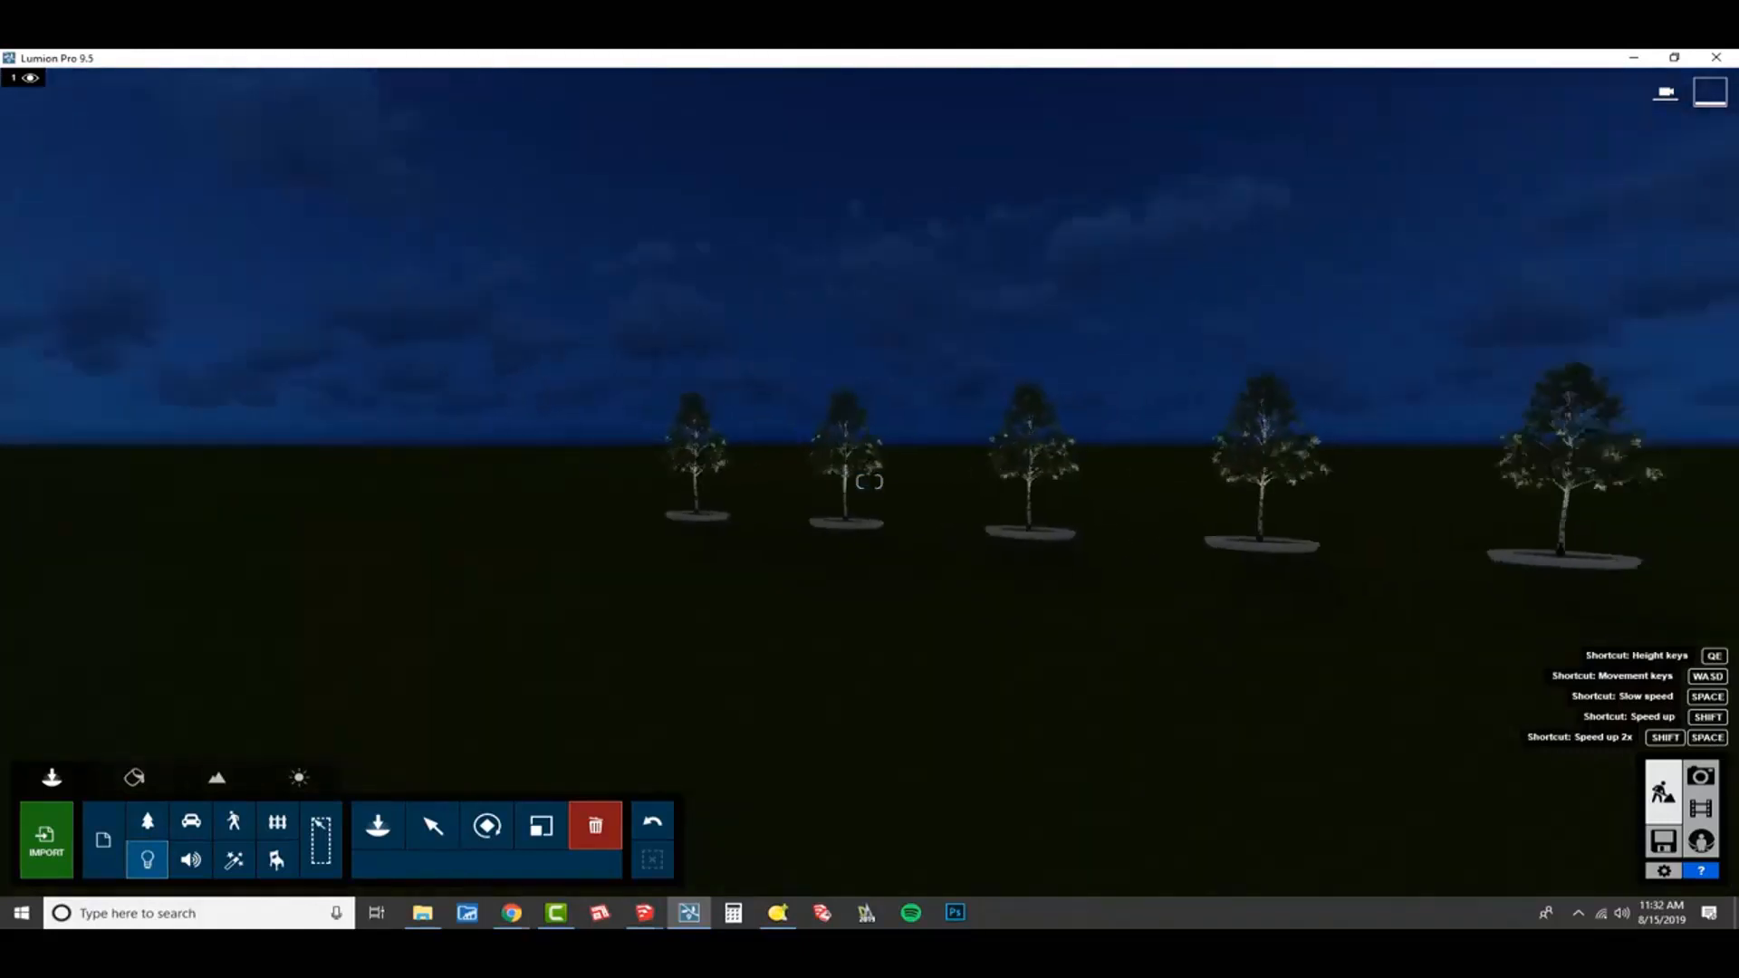
{"action": "key", "text": "a"}
{"action": "key", "text": "w"}
{"action": "right_click_drag", "start_coordinate": [1078, 605], "coordinate": [1001, 619]}
{"action": "key", "text": "s"}
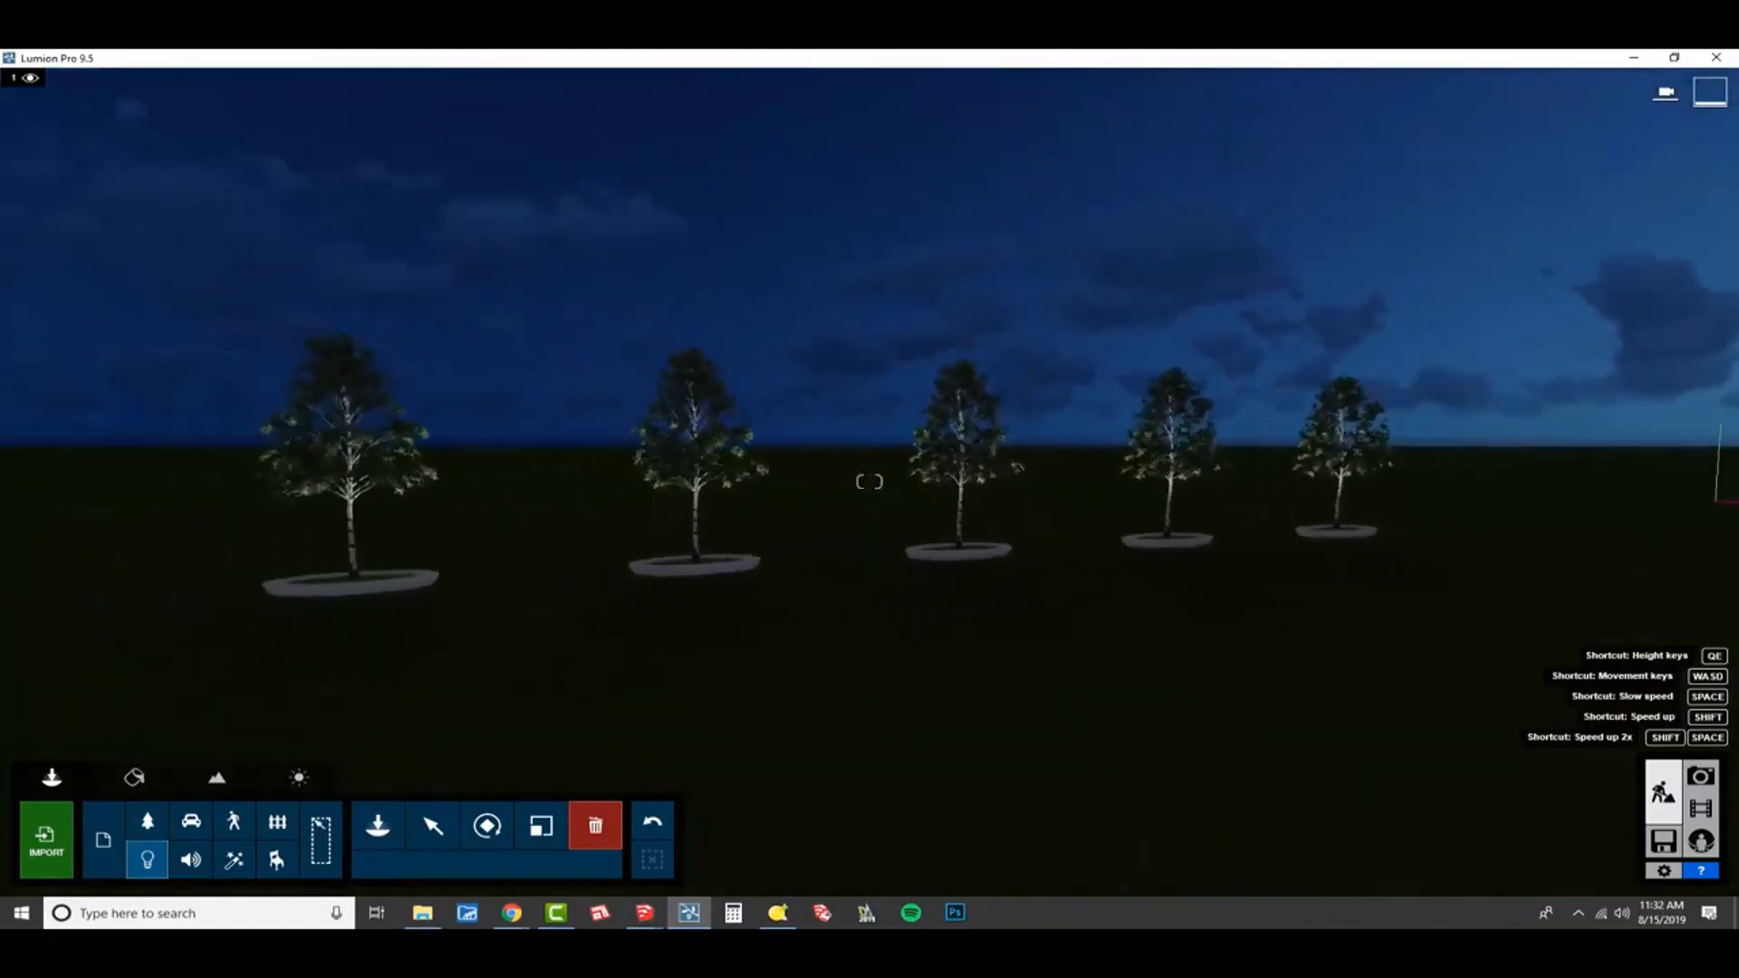
Show Lumion side by side with SketchUp, switch to SketchUp and unhide all hidden geometry in BD_Office+Building.skp.
{"action": "mouse_move", "coordinate": [1101, 58]}
{"action": "left_mouse_down"}
{"action": "mouse_move", "coordinate": [1114, 98]}
{"action": "mouse_move", "coordinate": [1737, 269]}
{"action": "left_mouse_up"}
{"action": "mouse_move", "coordinate": [493, 445]}
{"action": "middle_mouse_down"}
{"action": "mouse_move", "coordinate": [488, 463]}
{"action": "mouse_move", "coordinate": [361, 439]}
{"action": "mouse_move", "coordinate": [531, 466]}
{"action": "mouse_move", "coordinate": [443, 489]}
{"action": "middle_mouse_up"}
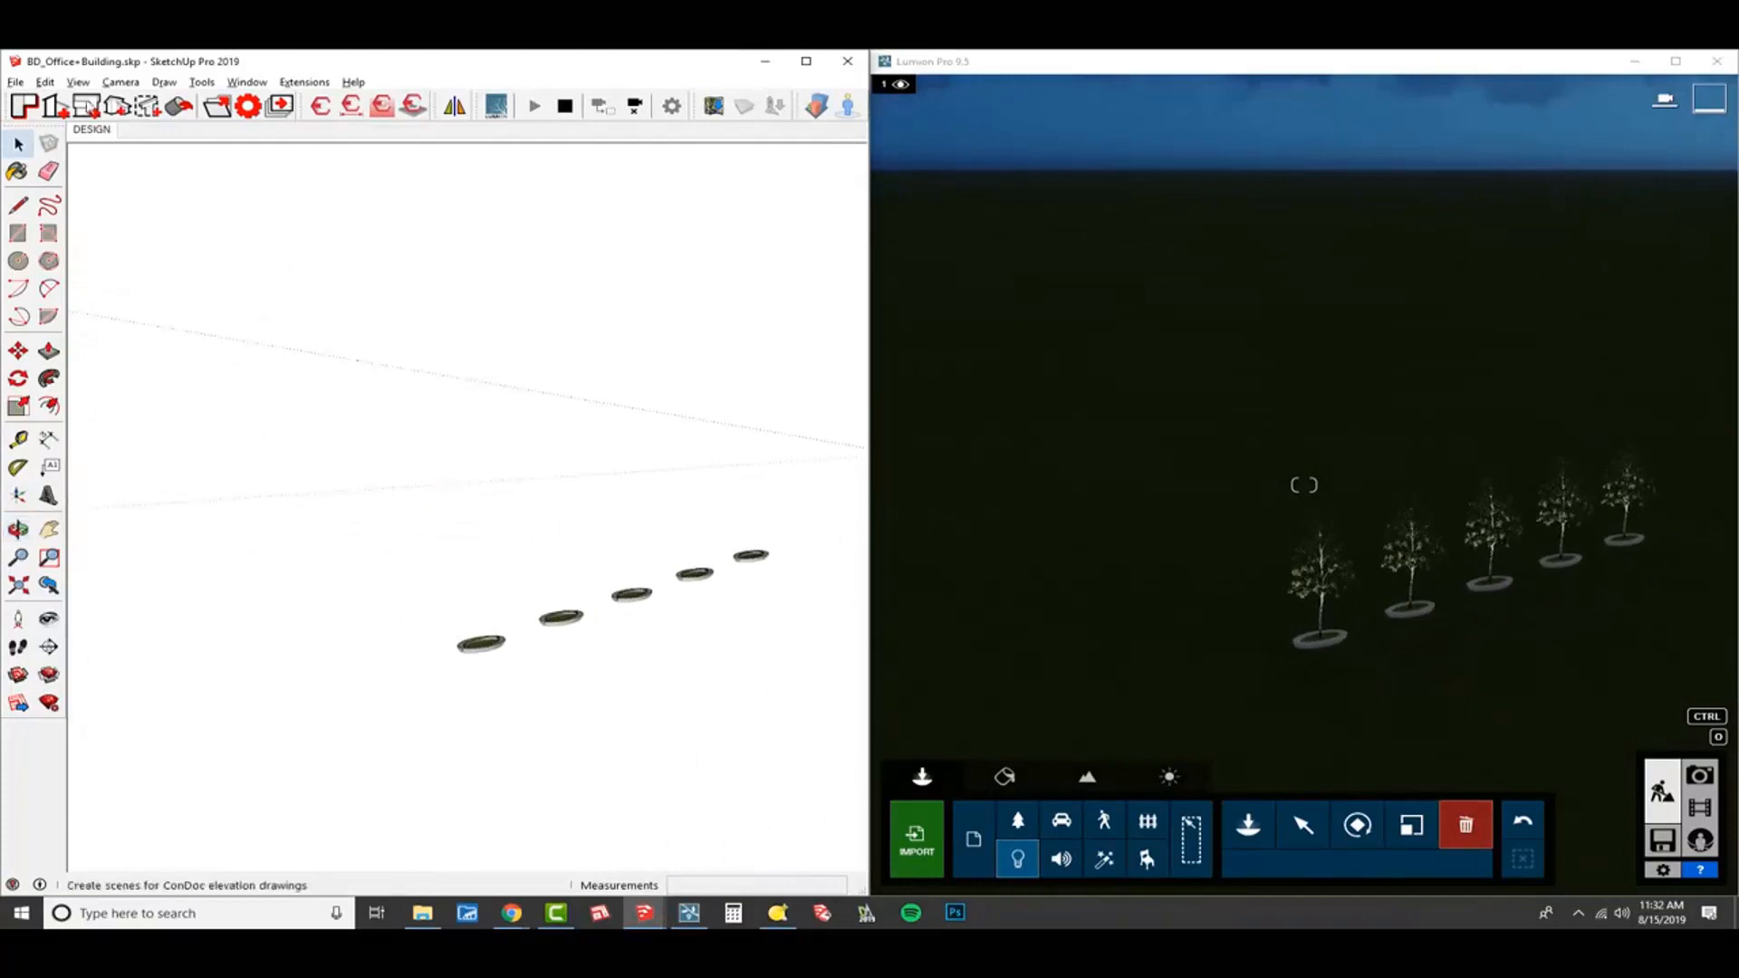
{"action": "left_click", "coordinate": [44, 81]}
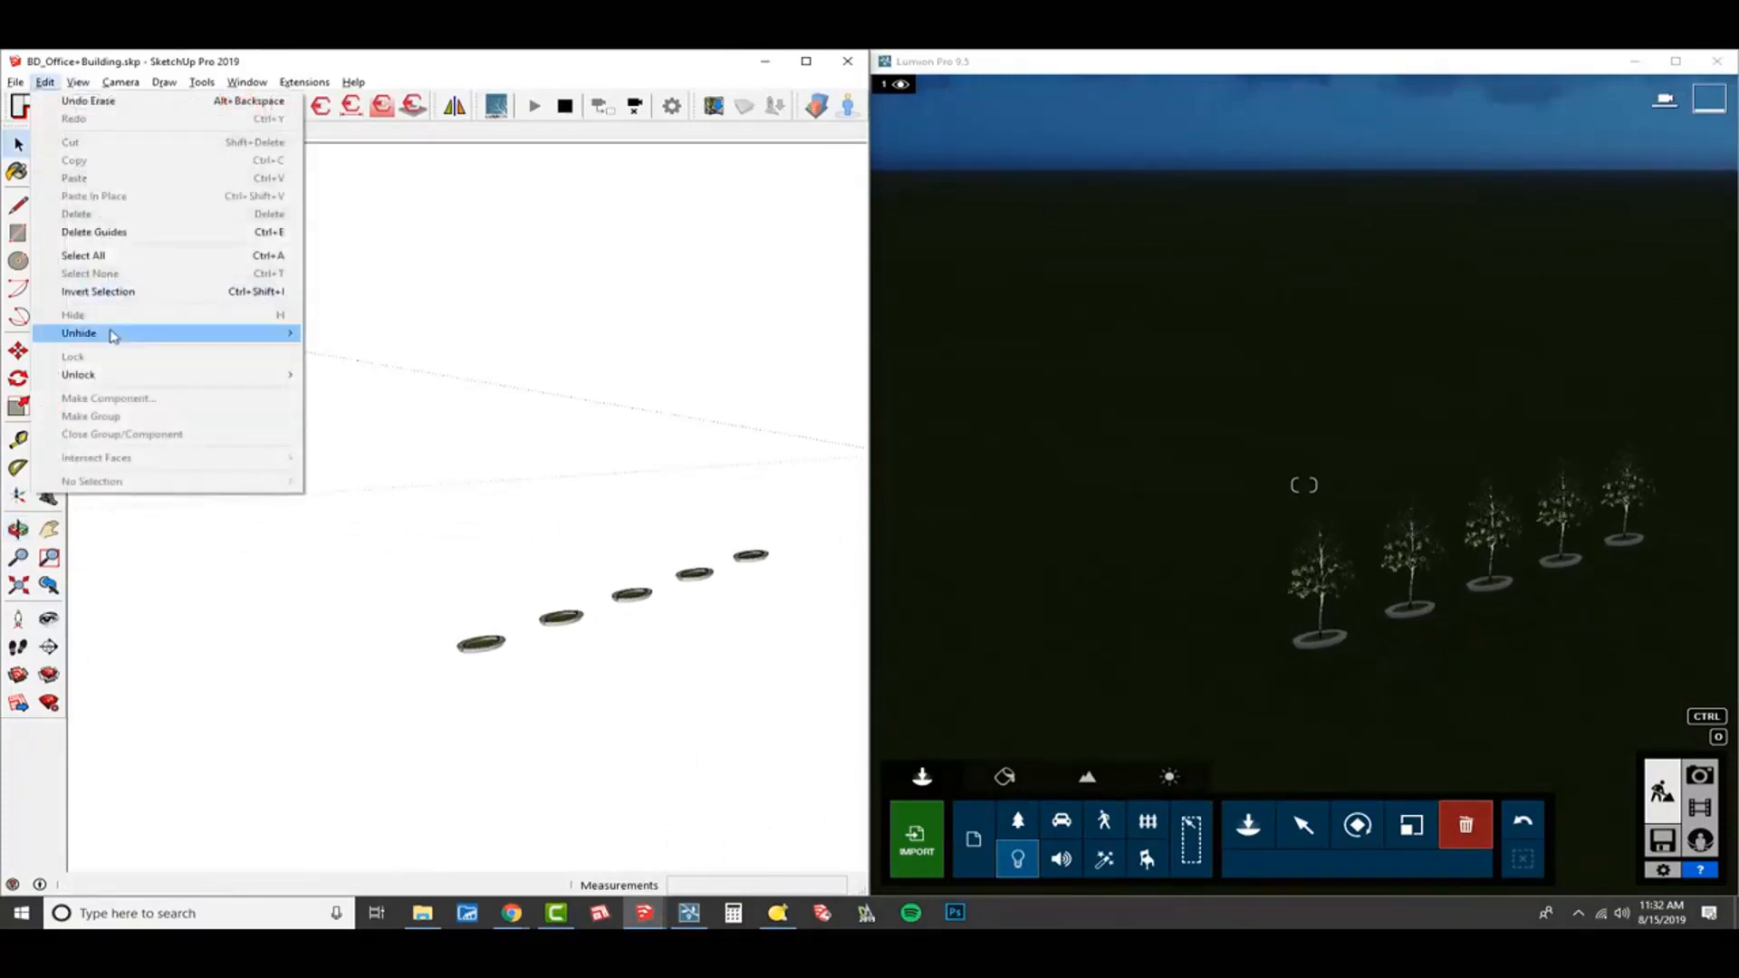
{"action": "mouse_move", "coordinate": [116, 334]}
{"action": "left_click", "coordinate": [392, 370]}
Examine the synced building from the street, comparing the planters in SketchUp with the lit birches in Lumion.
{"action": "middle_click_drag", "start_coordinate": [344, 562], "coordinate": [286, 616]}
{"action": "scroll", "coordinate": [285, 616], "scroll_direction": "up", "scroll_amount": 10}
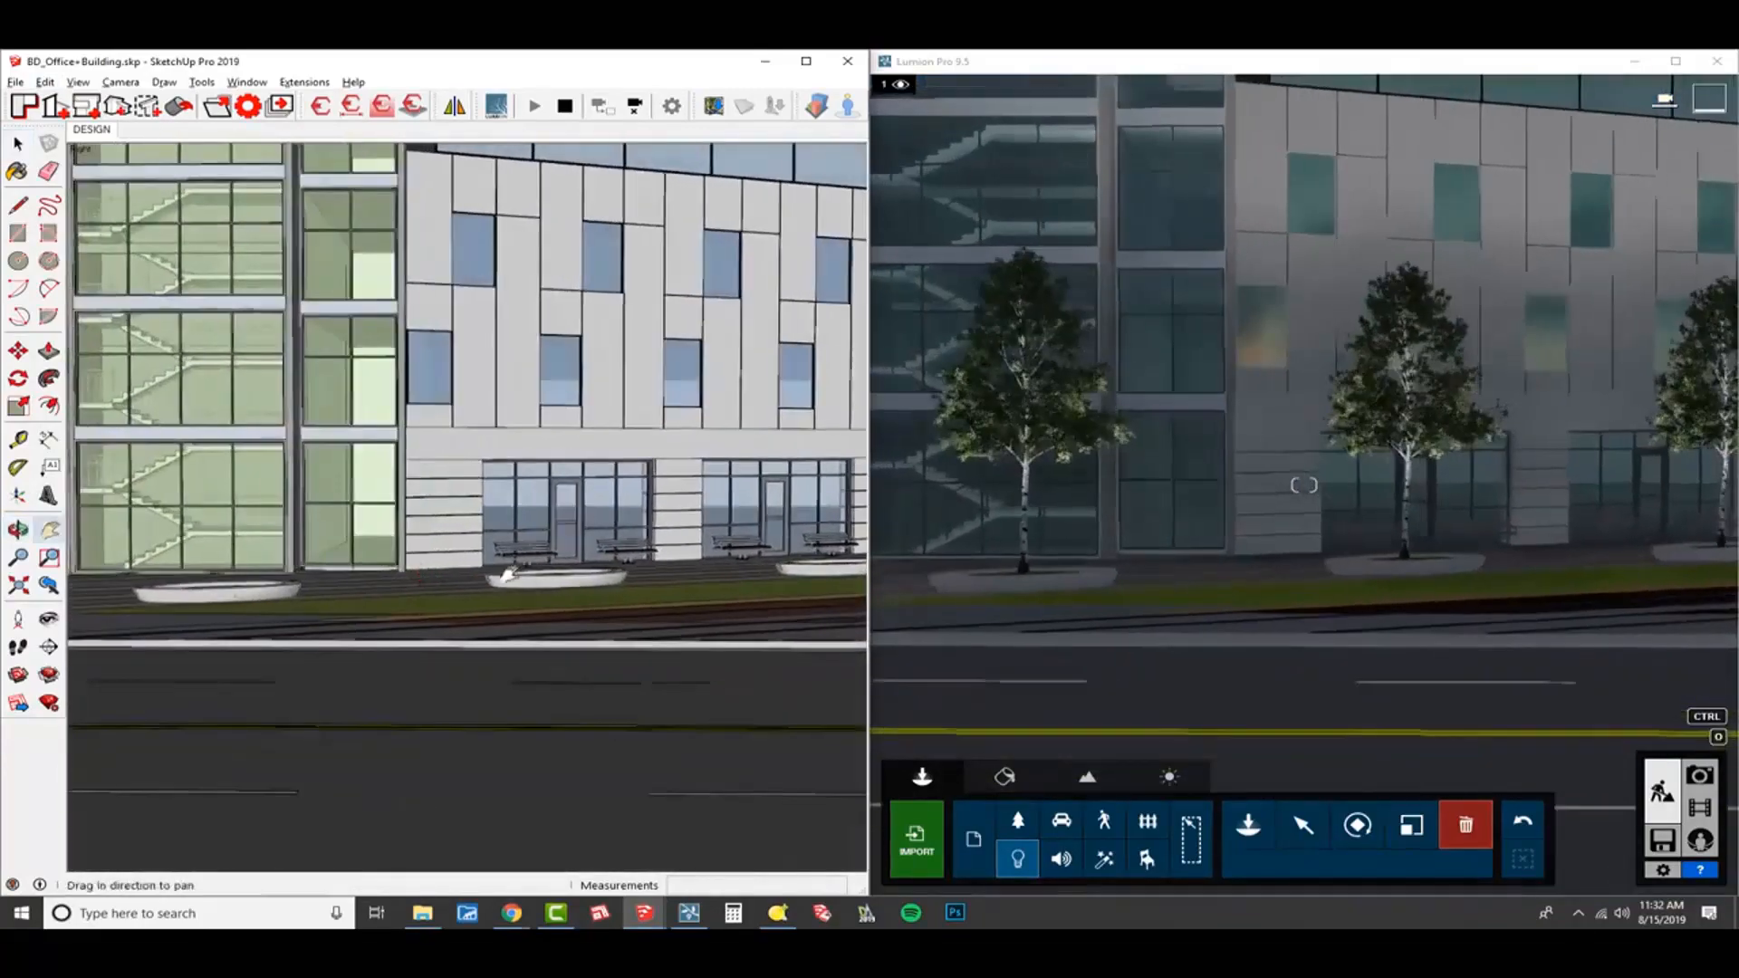
{"action": "mouse_move", "coordinate": [509, 574]}
{"action": "middle_mouse_down", "text": "shift"}
{"action": "mouse_move", "coordinate": [419, 594]}
{"action": "mouse_move", "coordinate": [91, 575]}
{"action": "mouse_move", "coordinate": [278, 591]}
{"action": "mouse_move", "coordinate": [261, 635]}
{"action": "mouse_move", "coordinate": [161, 611]}
{"action": "middle_mouse_up", "text": "shift"}
{"action": "scroll", "coordinate": [535, 578], "scroll_direction": "down", "scroll_amount": 5}
{"action": "scroll", "coordinate": [88, 574], "scroll_direction": "down", "scroll_amount": 3}
{"action": "scroll", "coordinate": [276, 591], "scroll_direction": "up", "scroll_amount": 5}
{"action": "scroll", "coordinate": [260, 635], "scroll_direction": "down", "scroll_amount": 3}
{"action": "scroll", "coordinate": [261, 635], "scroll_direction": "up", "scroll_amount": 2}
{"action": "mouse_move", "coordinate": [628, 616]}
{"action": "middle_mouse_down", "text": "shift"}
{"action": "mouse_move", "coordinate": [371, 627]}
{"action": "mouse_move", "coordinate": [567, 640]}
{"action": "mouse_move", "coordinate": [430, 642]}
{"action": "middle_mouse_up", "text": "shift"}
{"action": "scroll", "coordinate": [431, 642], "scroll_direction": "down", "scroll_amount": 2}
{"action": "mouse_move", "coordinate": [641, 665]}
{"action": "middle_mouse_down", "text": "shift"}
{"action": "mouse_move", "coordinate": [494, 635]}
{"action": "mouse_move", "coordinate": [508, 620]}
{"action": "middle_mouse_up", "text": "shift"}
{"action": "scroll", "coordinate": [495, 633], "scroll_direction": "down", "scroll_amount": 4}
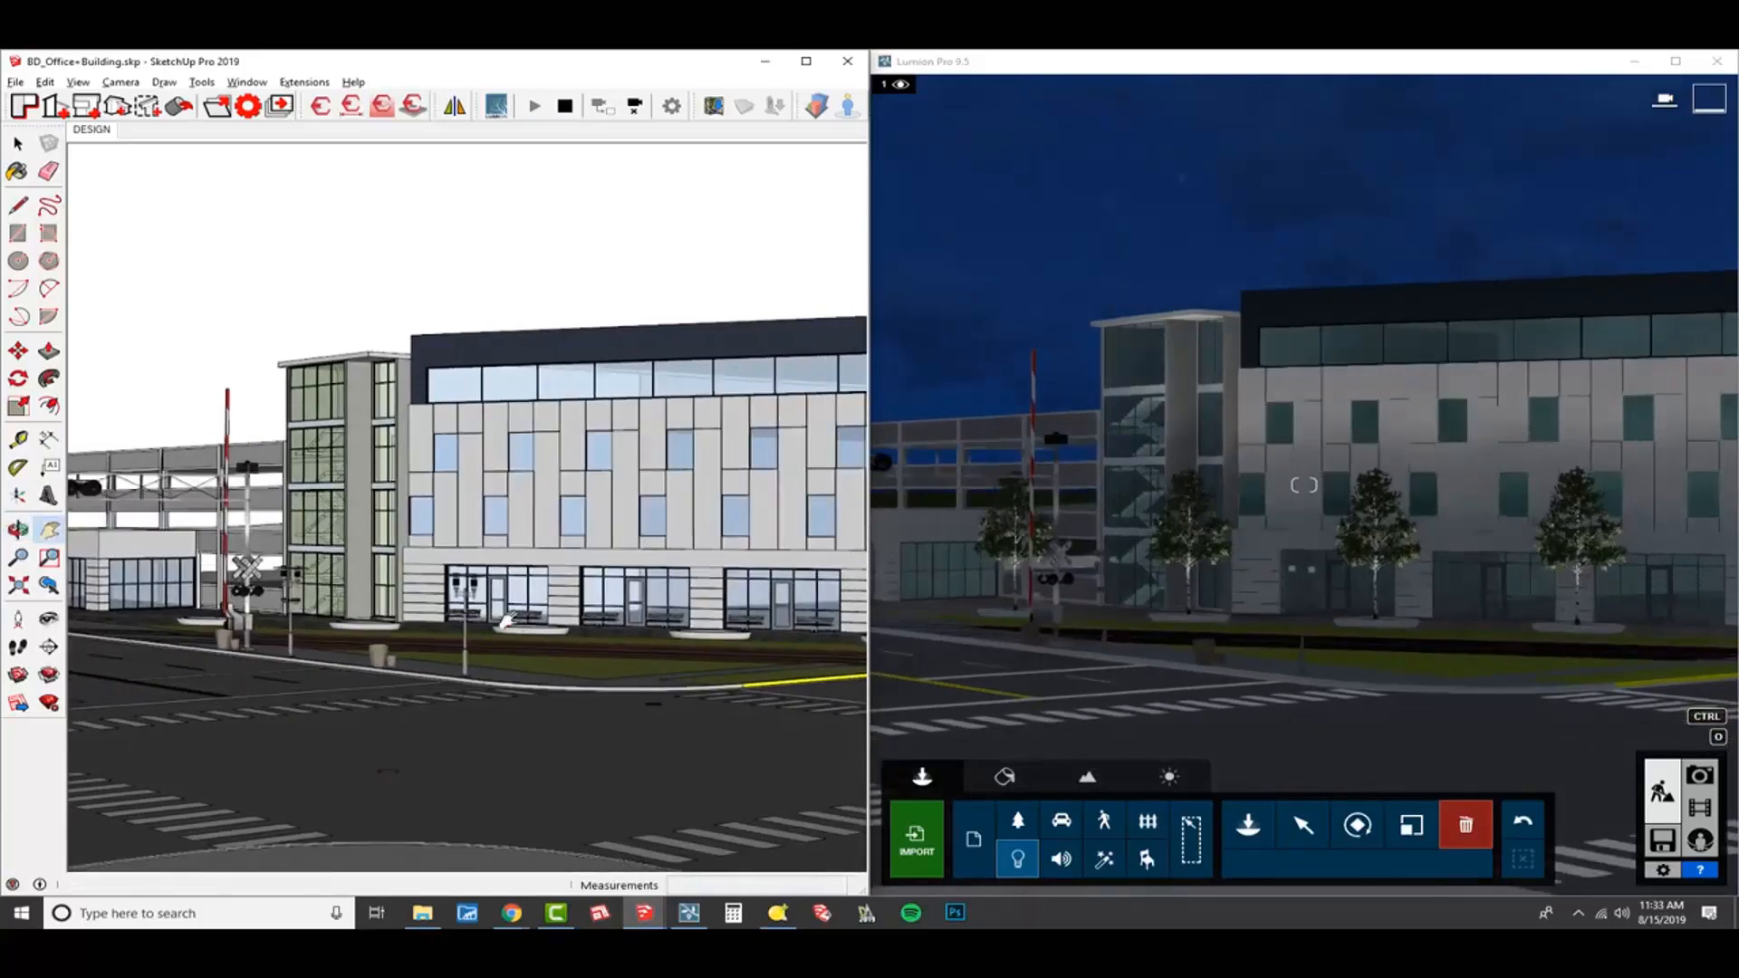